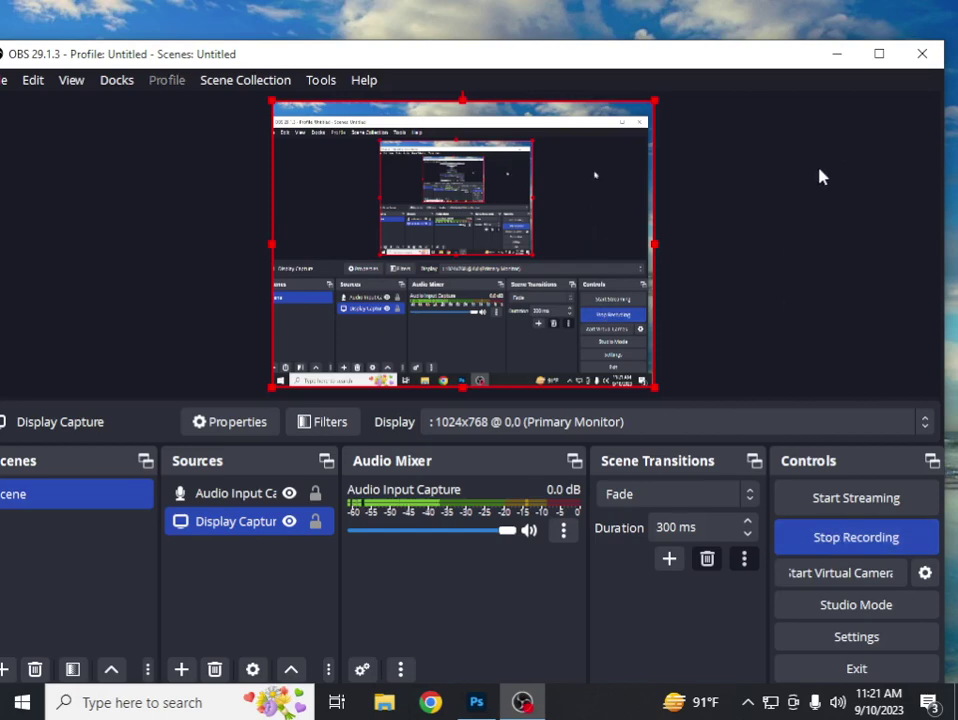
Minimize the OBS Studio window to the taskbar so the desktop shows while recording continues
click(836, 56)
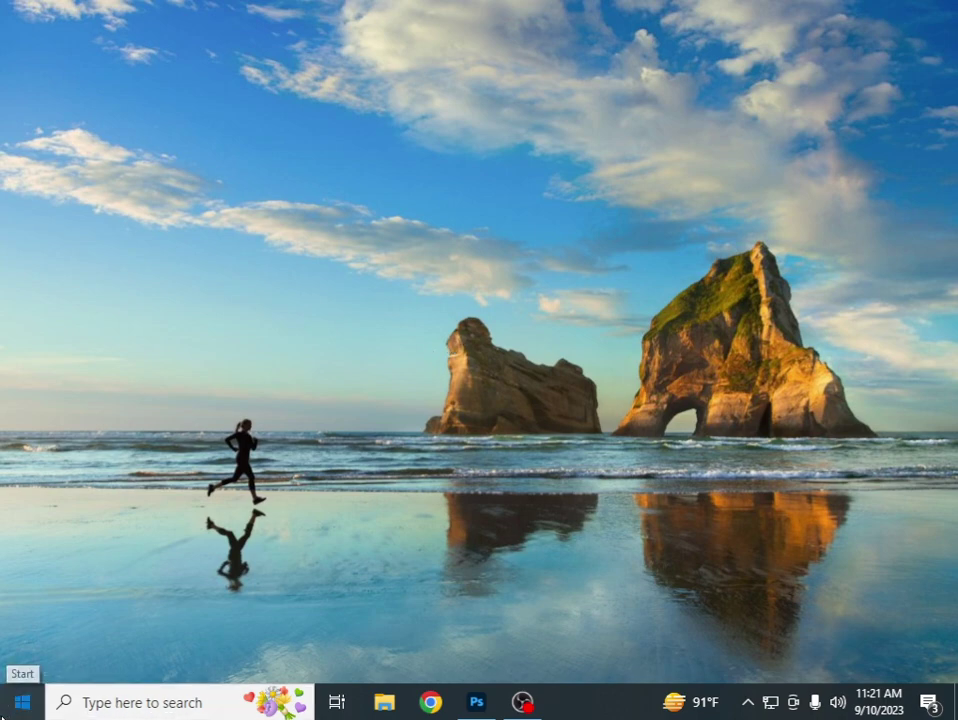
Bring Adobe Photoshop 2022 to the front from the taskbar, showing its Recent files Home screen
click(20, 700)
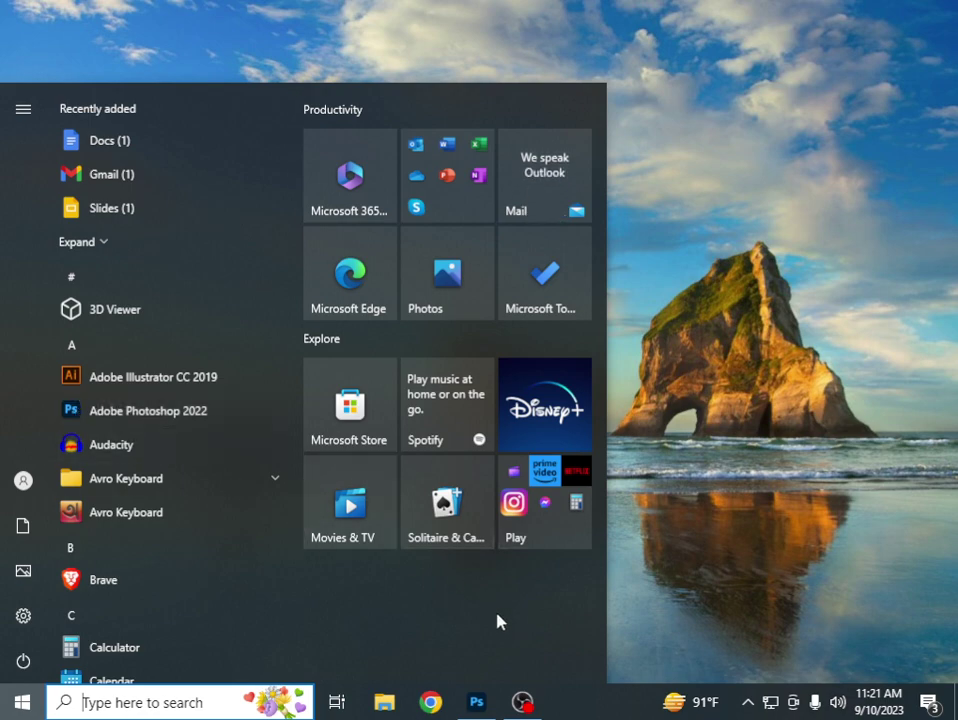
click(476, 703)
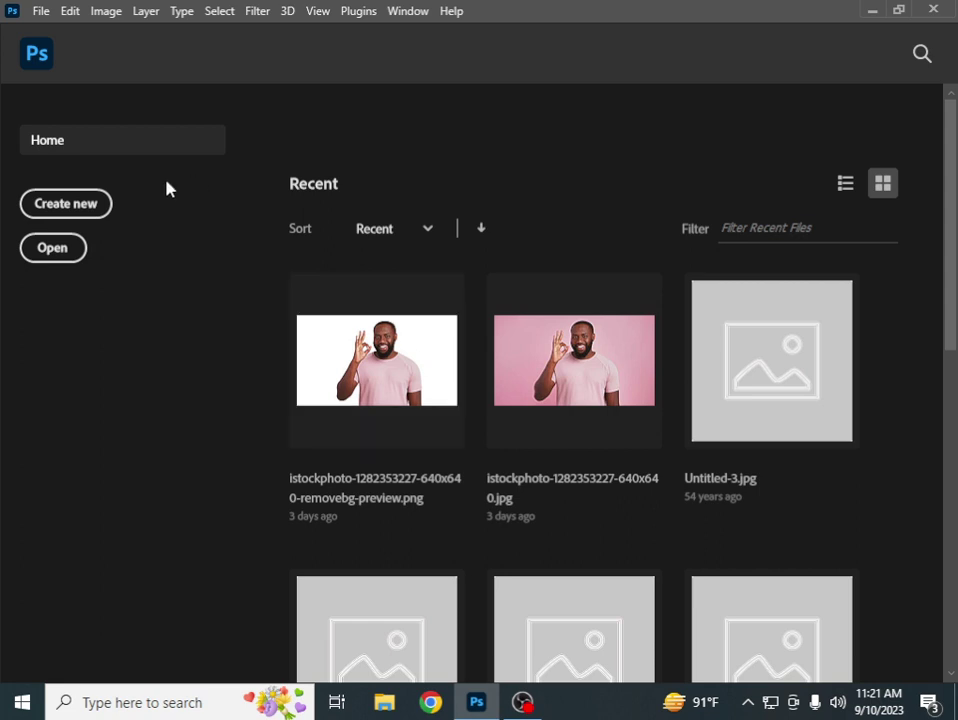
Dismiss Photoshop's File menu and bring up File Explorer's Quick access over it
click(40, 12)
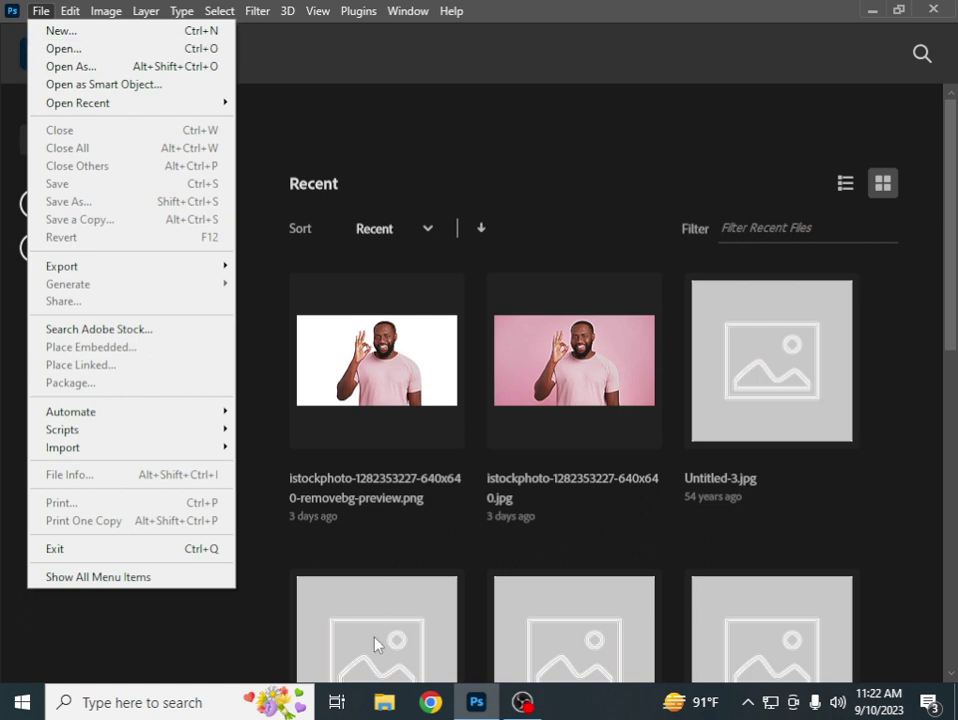
key(Escape)
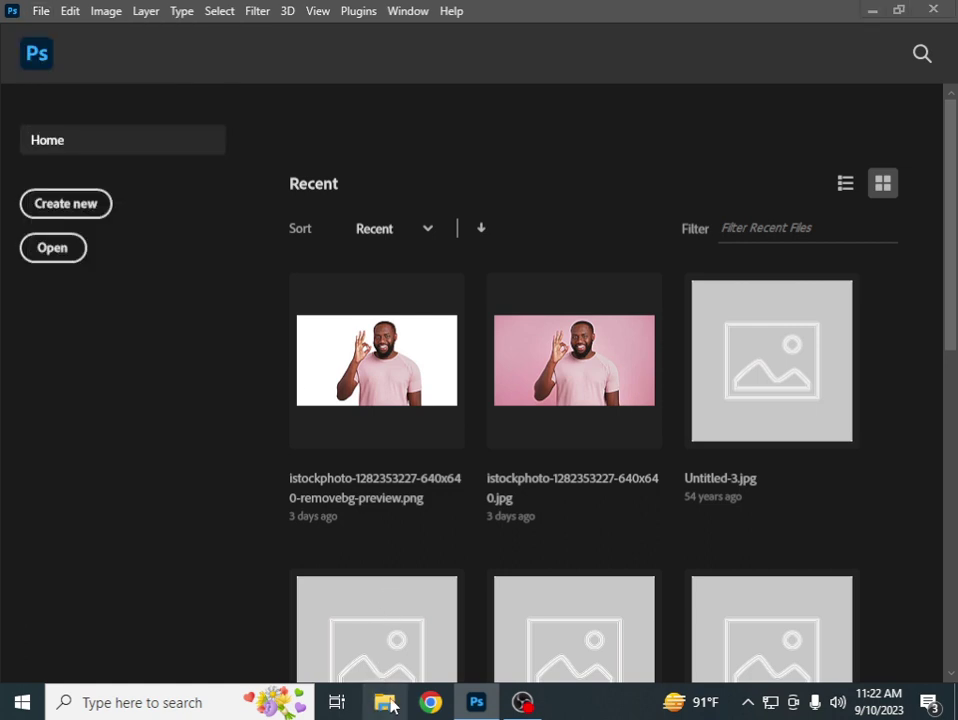
click(386, 702)
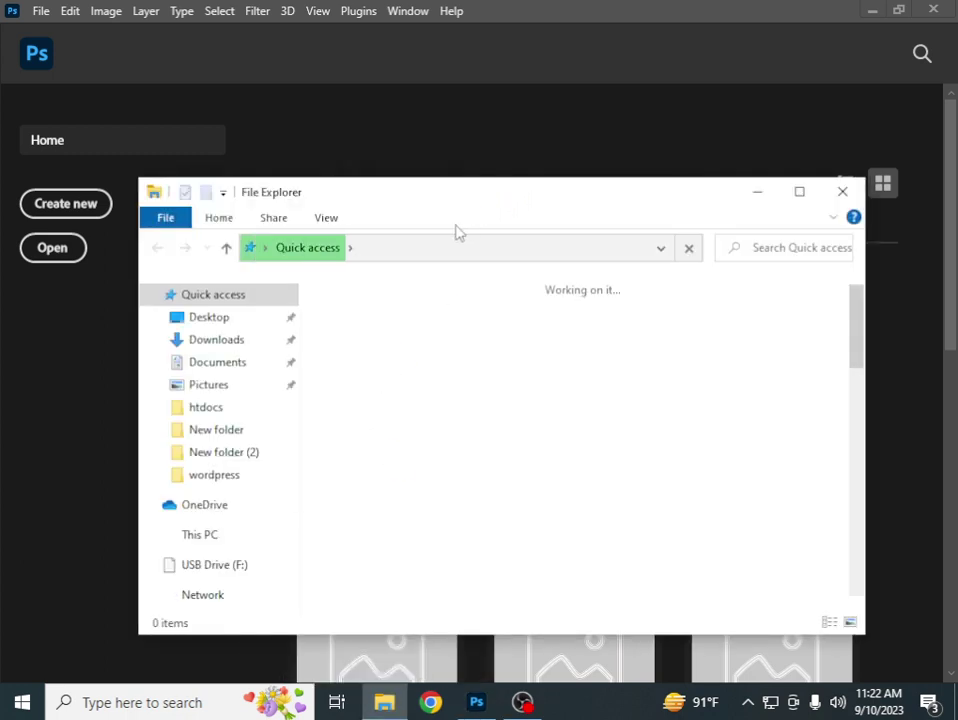
Show the Downloads folder in a windowed File Explorer
mouse_move(495, 201)
mouse_down()
mouse_move(361, 257)
mouse_move(356, 249)
mouse_up()
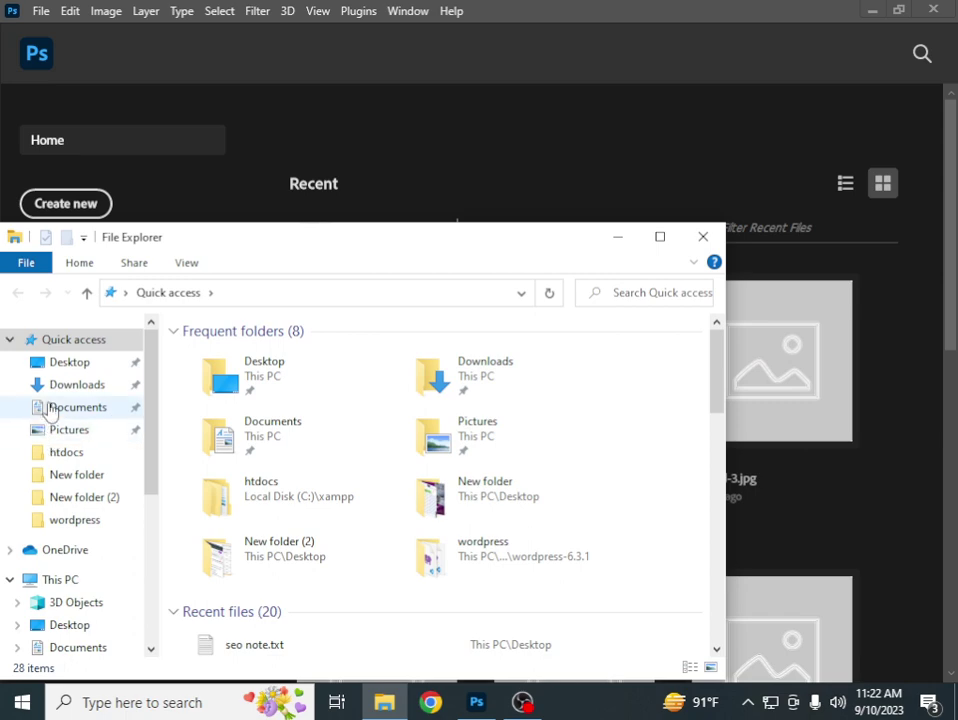
click(62, 388)
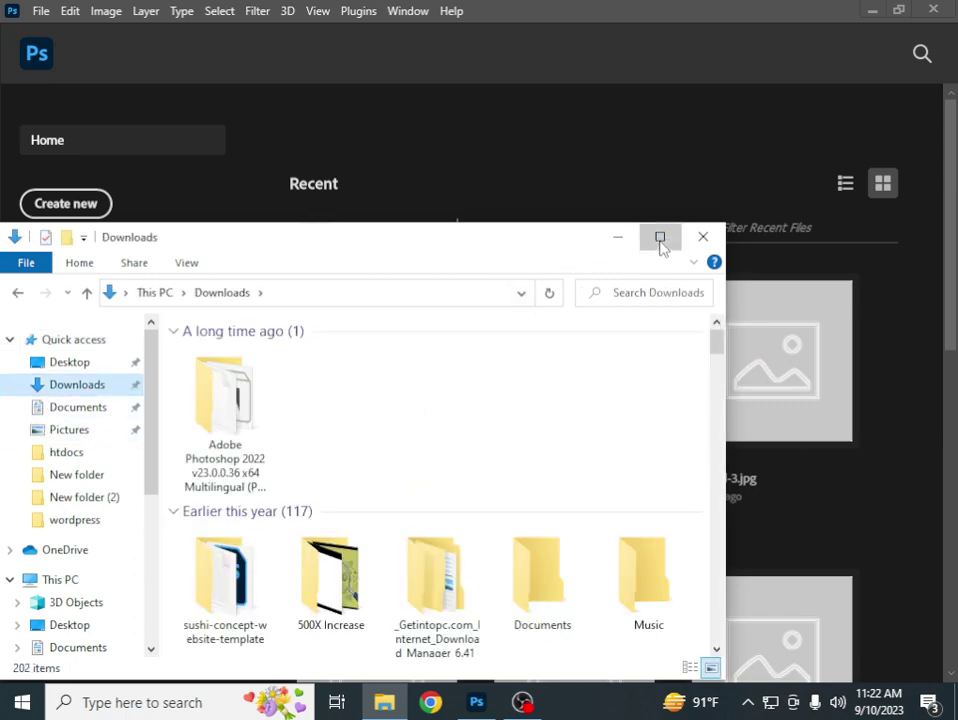
click(660, 240)
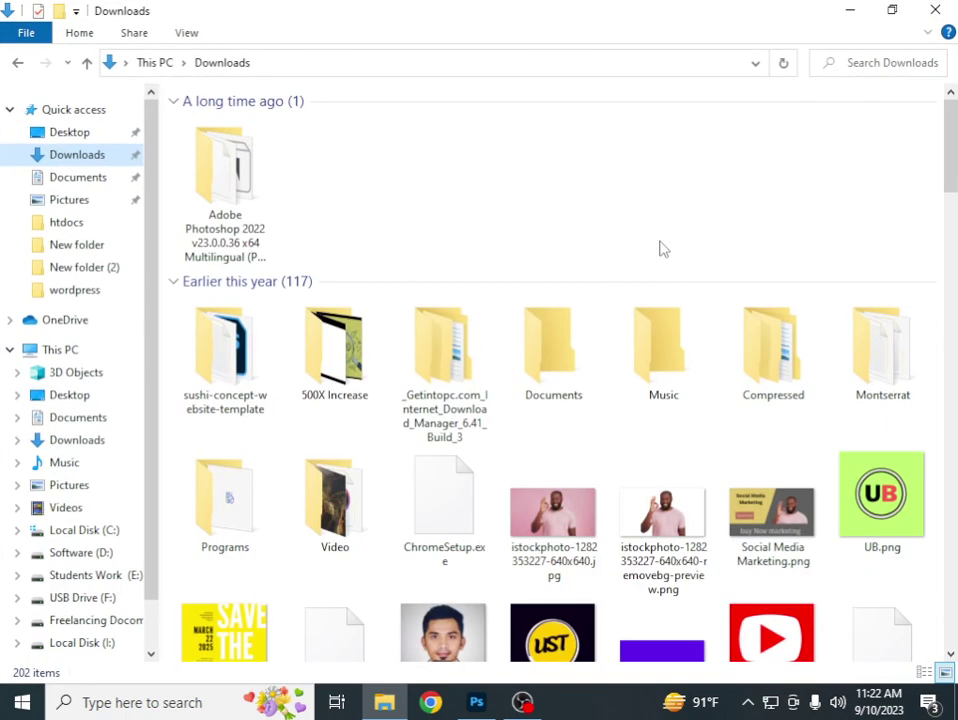
click(893, 11)
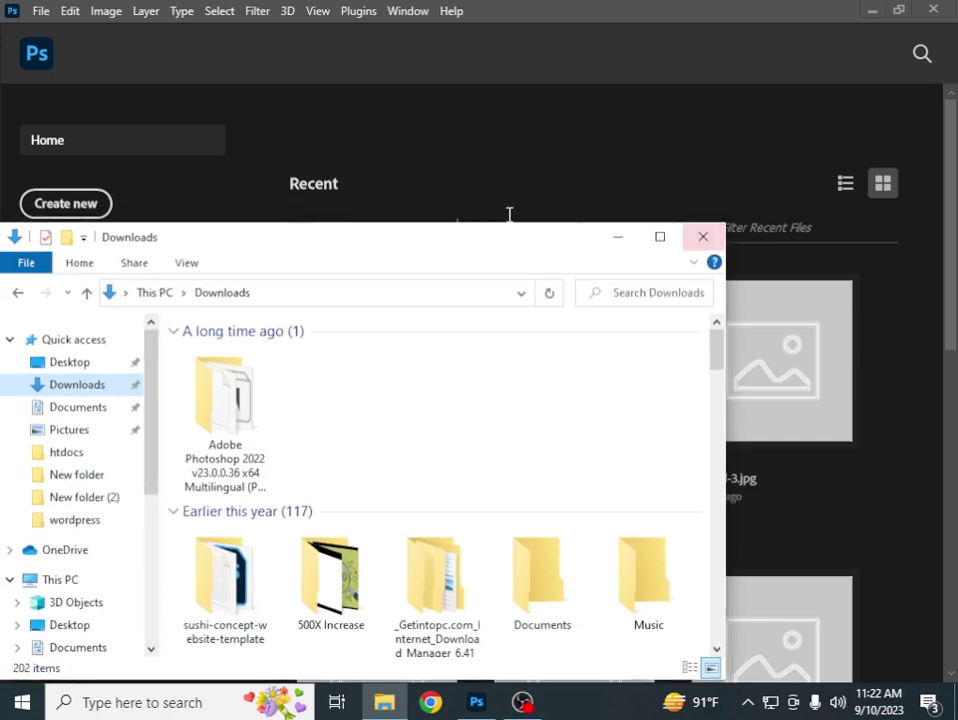
mouse_move(503, 221)
mouse_down()
mouse_move(479, 462)
mouse_move(593, 196)
mouse_up()
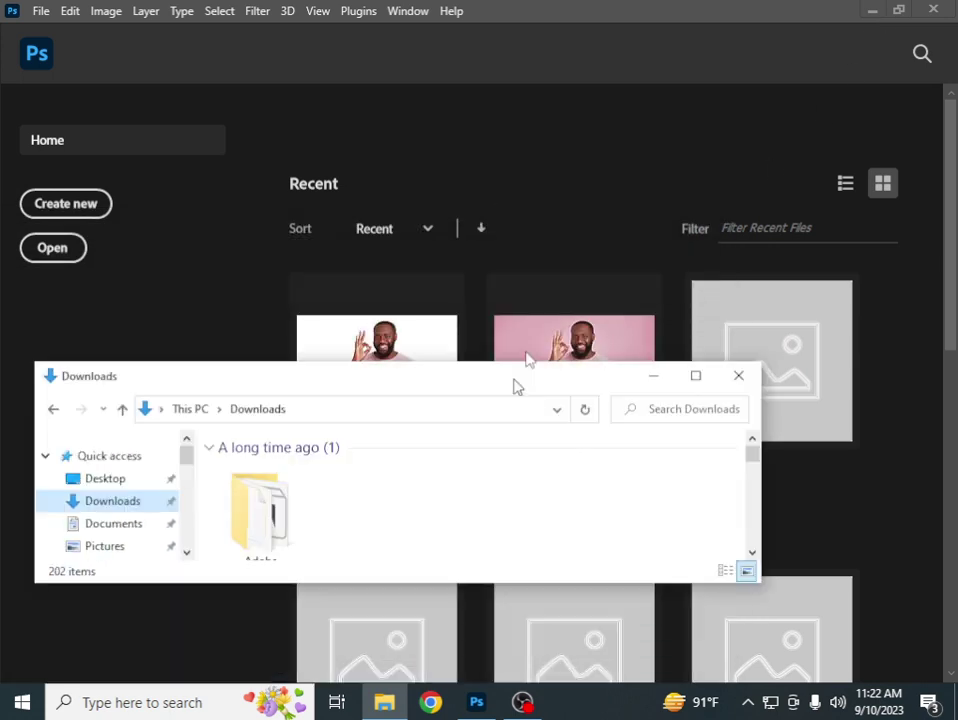
drag(96, 279, 403, 310)
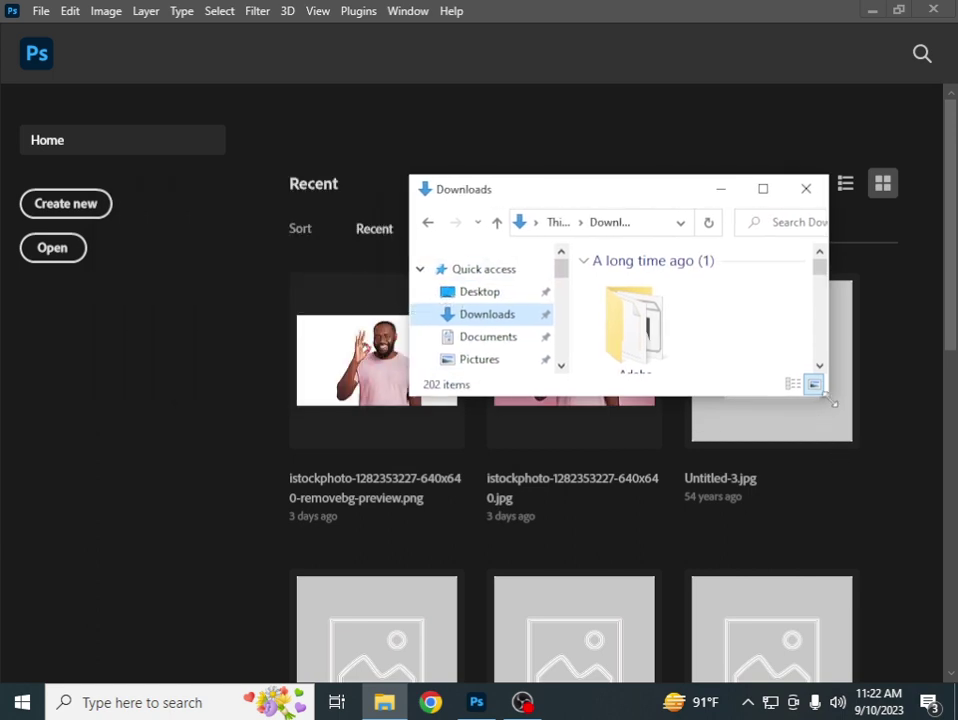
drag(829, 395, 901, 546)
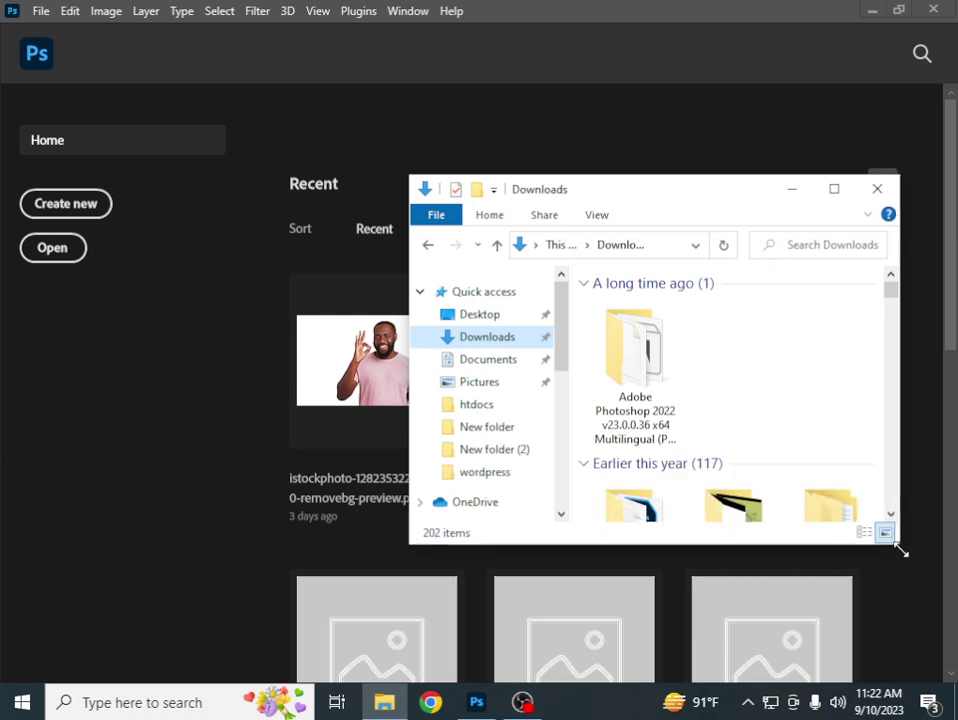
drag(658, 204, 693, 106)
scroll(760, 340, down, 3)
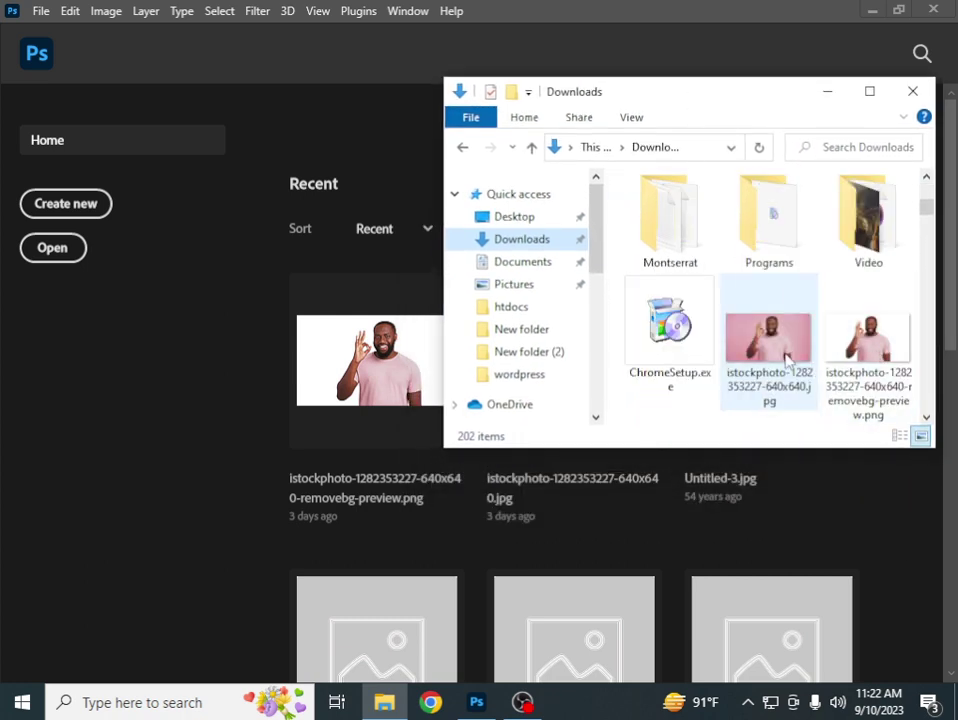
mouse_move(785, 355)
mouse_down()
mouse_move(527, 335)
mouse_move(216, 268)
mouse_up()
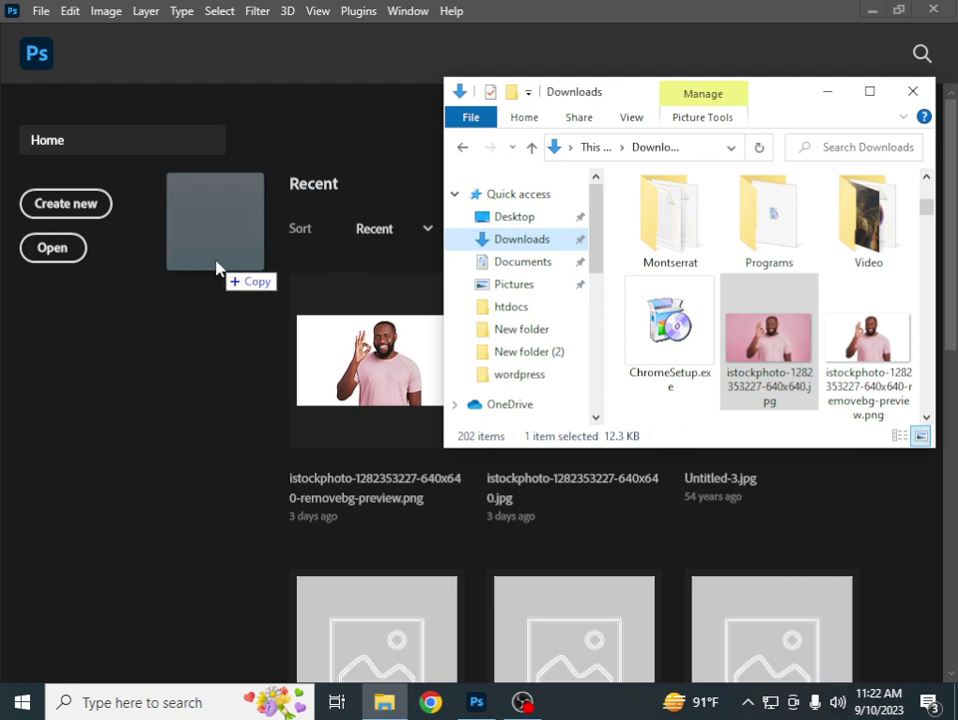
drag(216, 268, 216, 262)
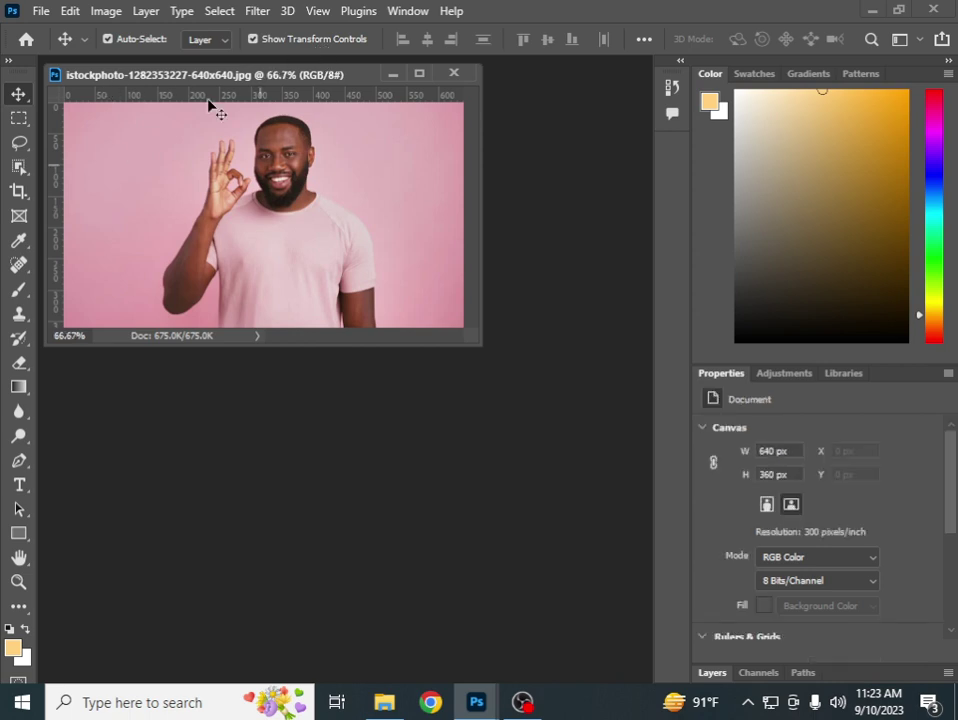
drag(129, 78, 203, 215)
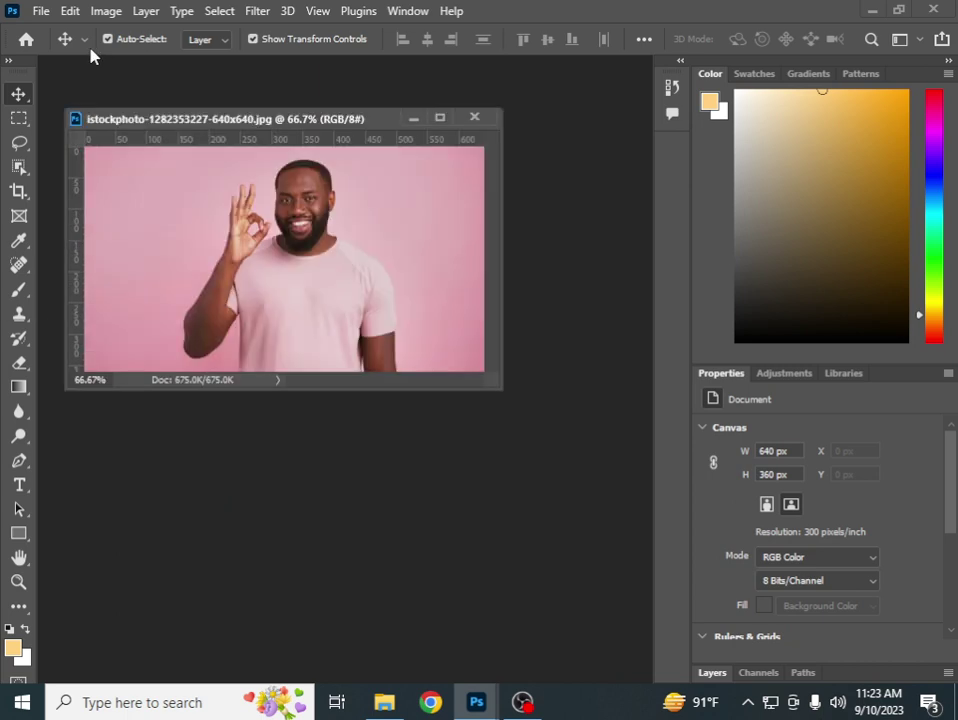
drag(105, 116, 162, 216)
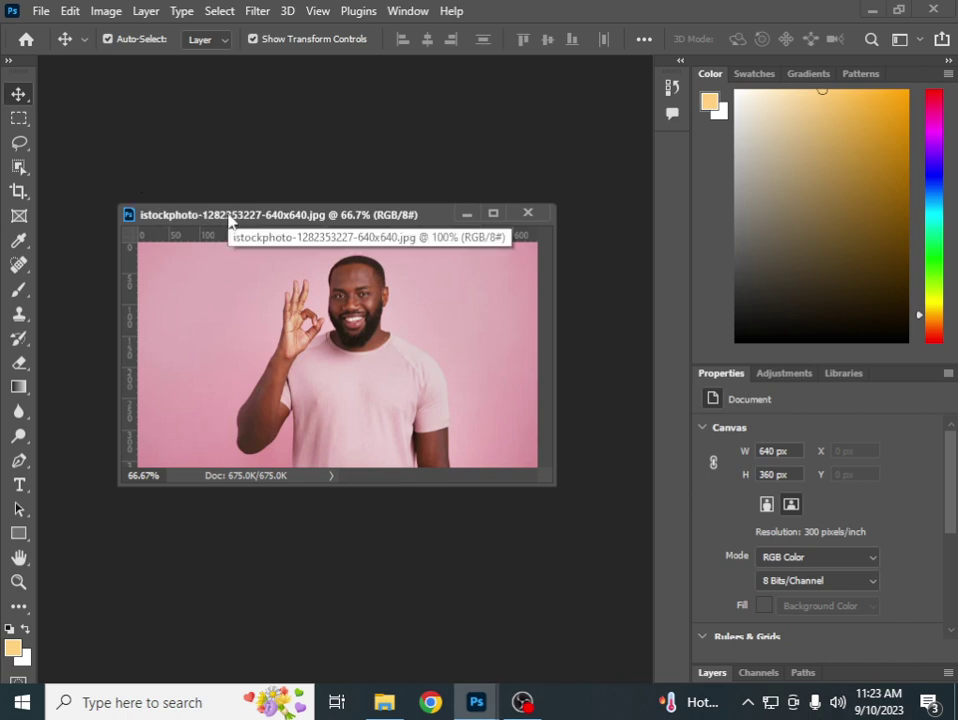
drag(229, 219, 126, 63)
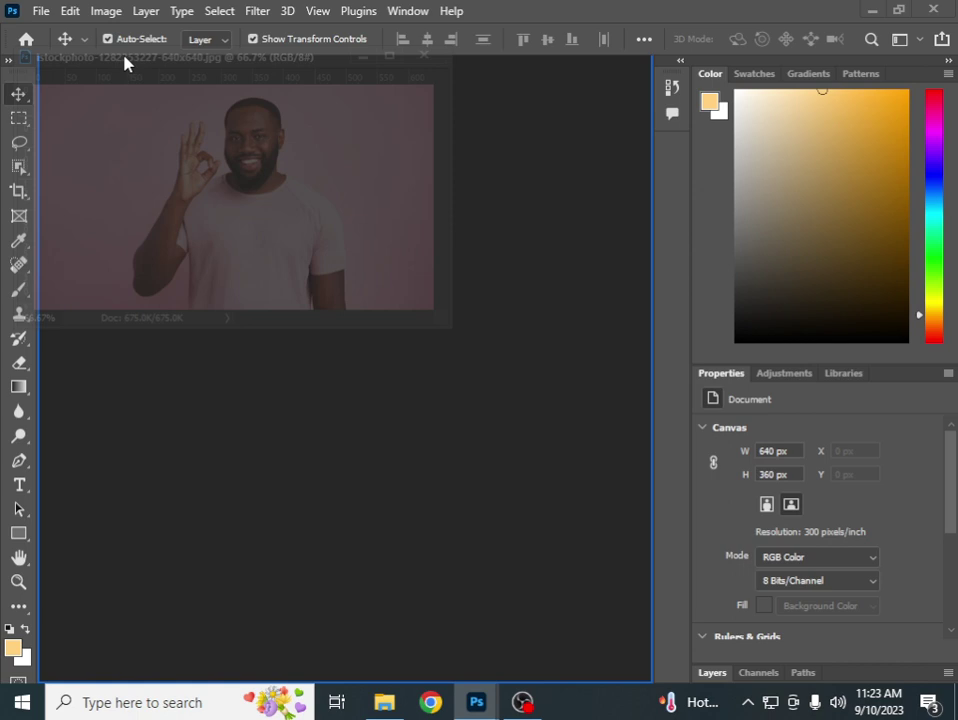
drag(126, 63, 122, 60)
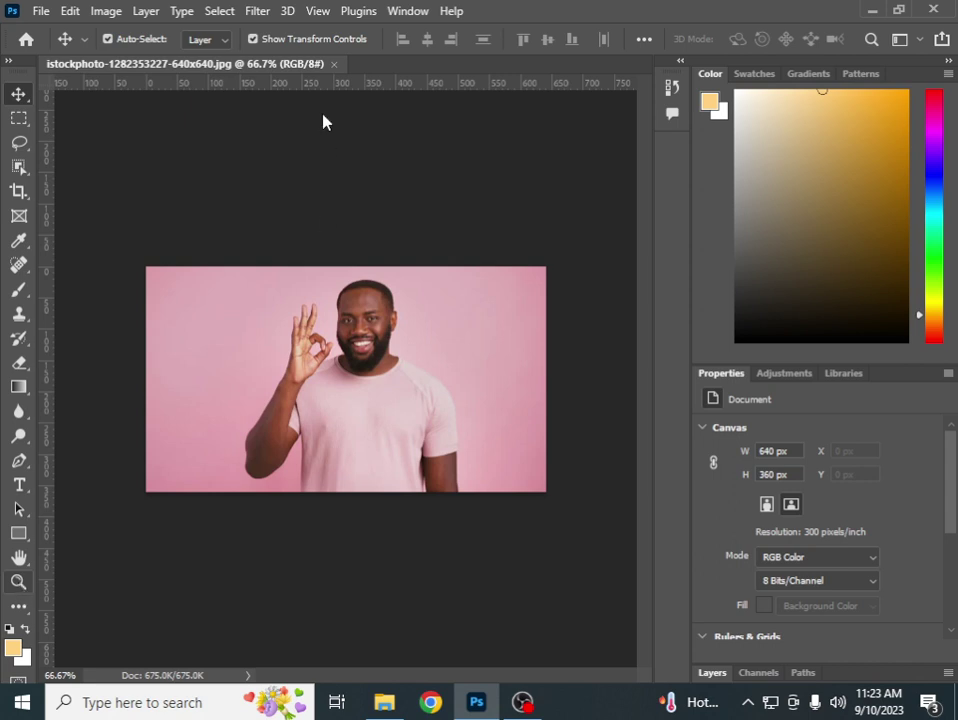
Fit the 640 × 360 px portrait to the document window using the Zoom tool's Fit Screen
key(z)
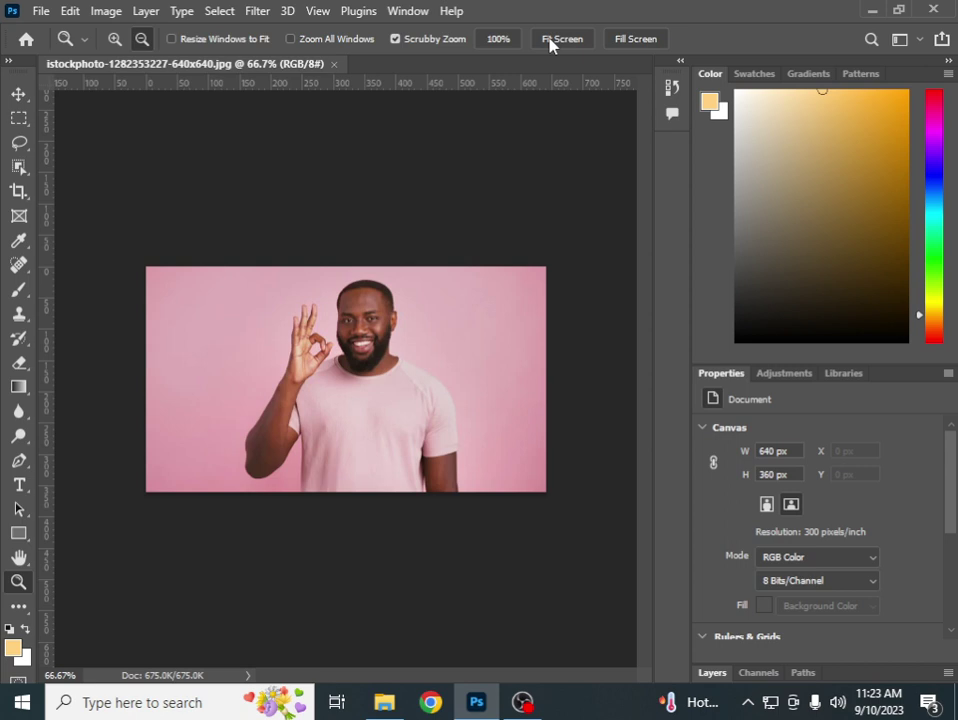
click(549, 40)
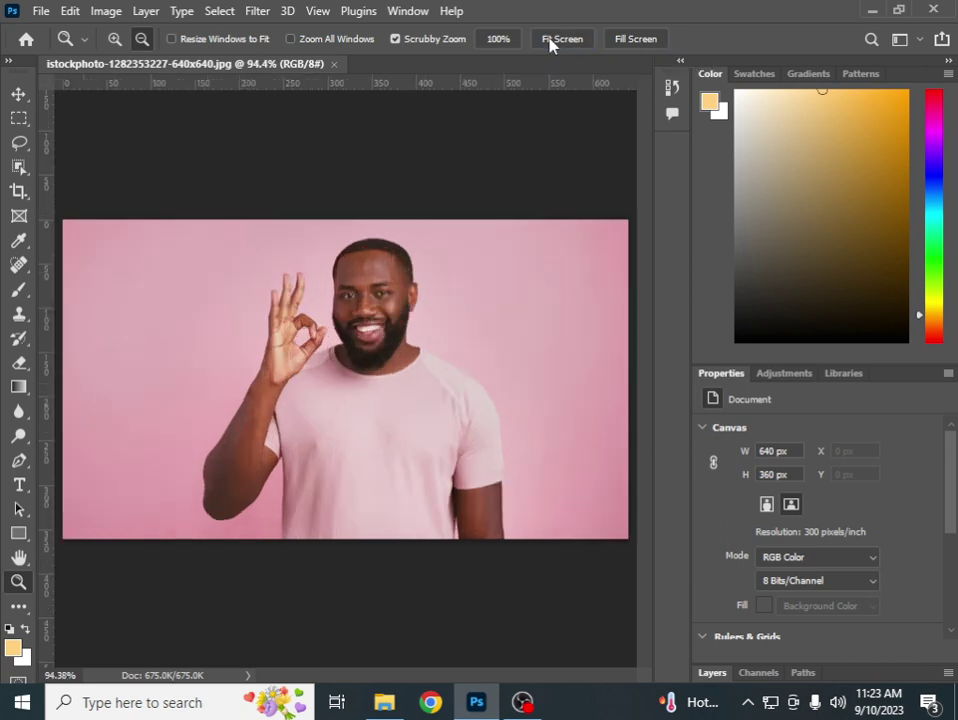
click(18, 98)
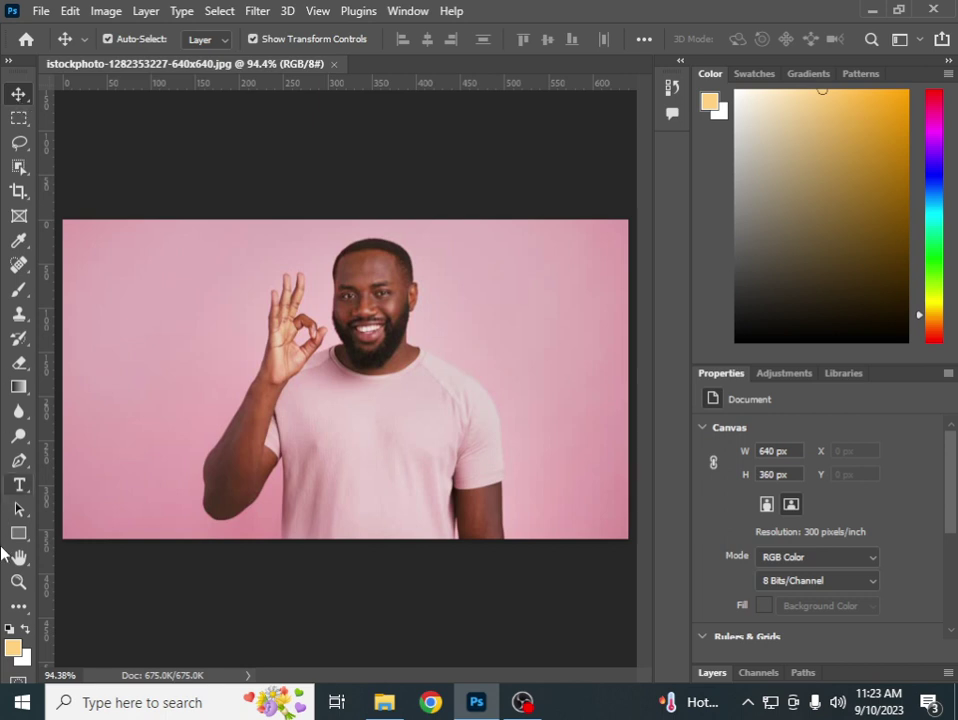
click(18, 582)
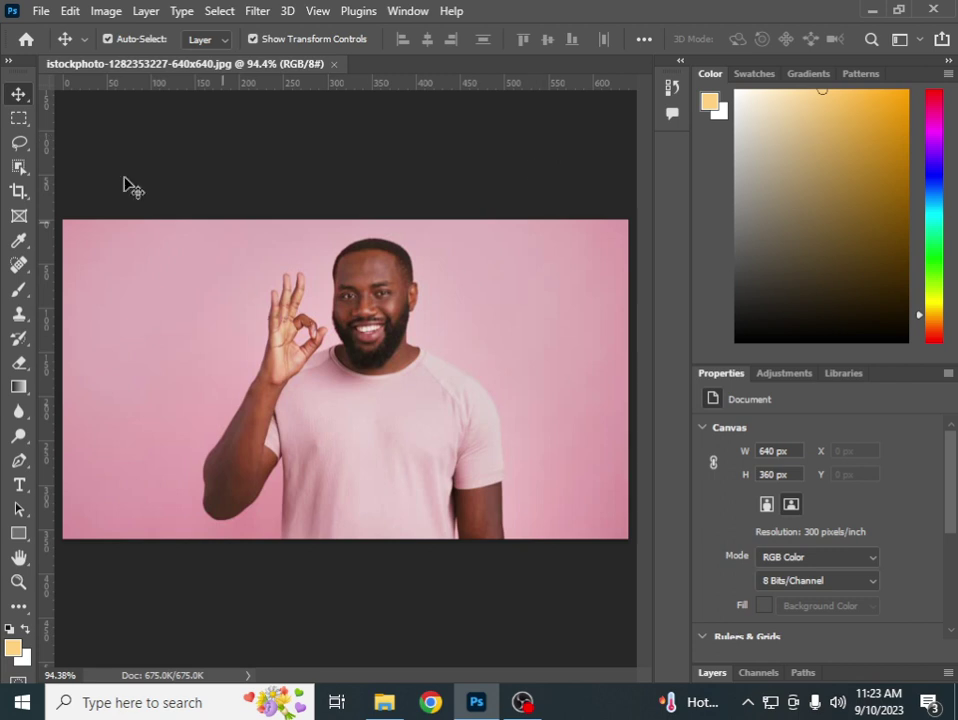
Close the portrait document and return to File Explorer's Downloads folder over Photoshop's Home screen
click(336, 64)
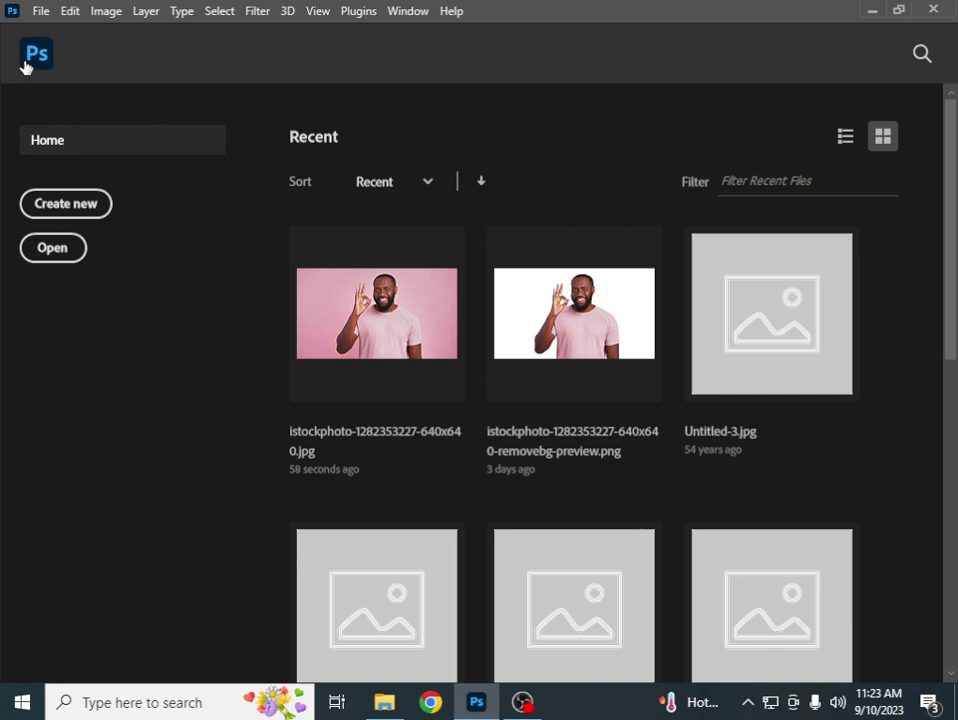
key(alt+Tab)
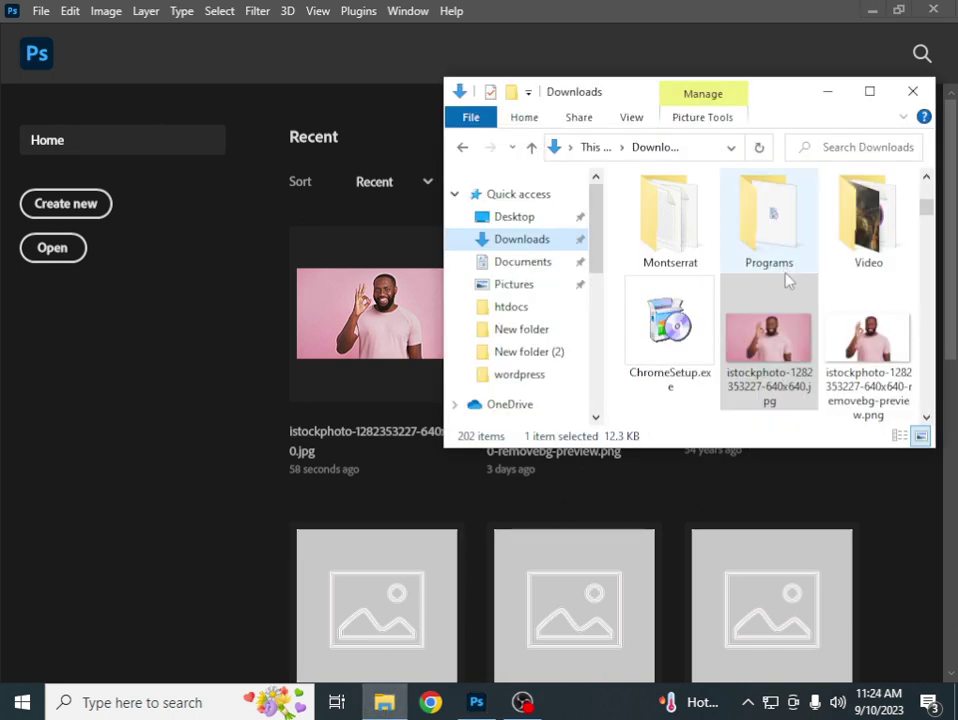
drag(766, 352, 240, 235)
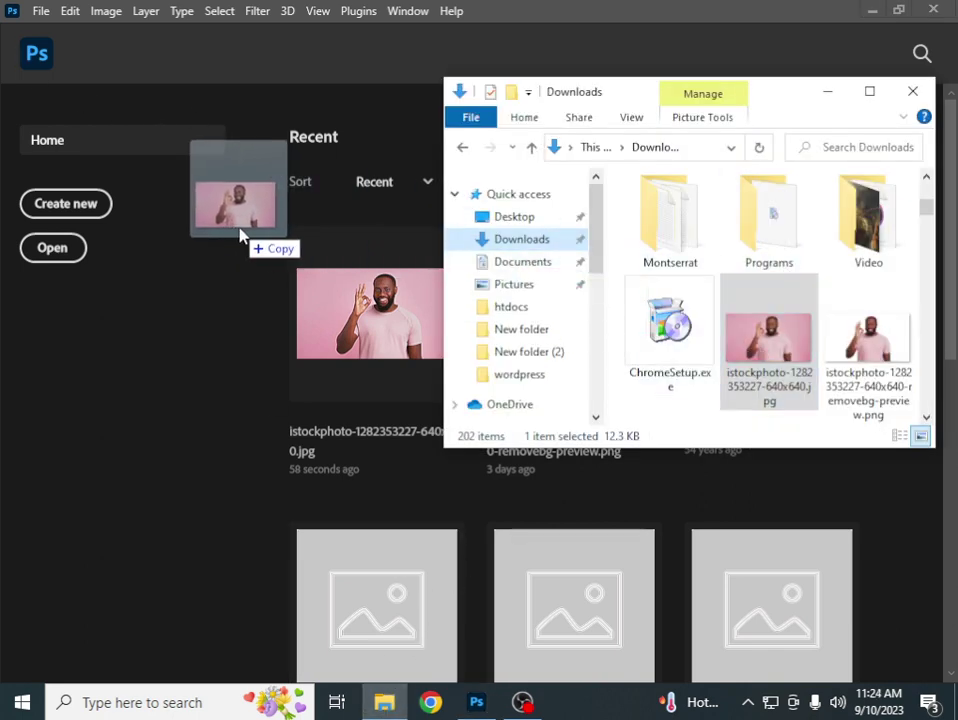
drag(240, 235, 610, 268)
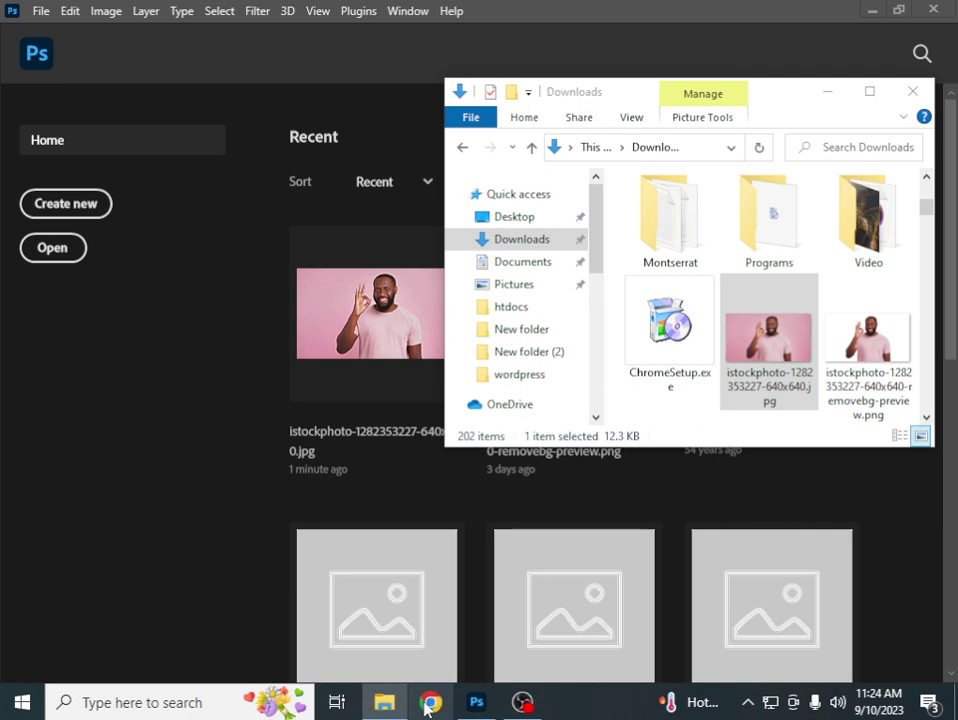
click(426, 703)
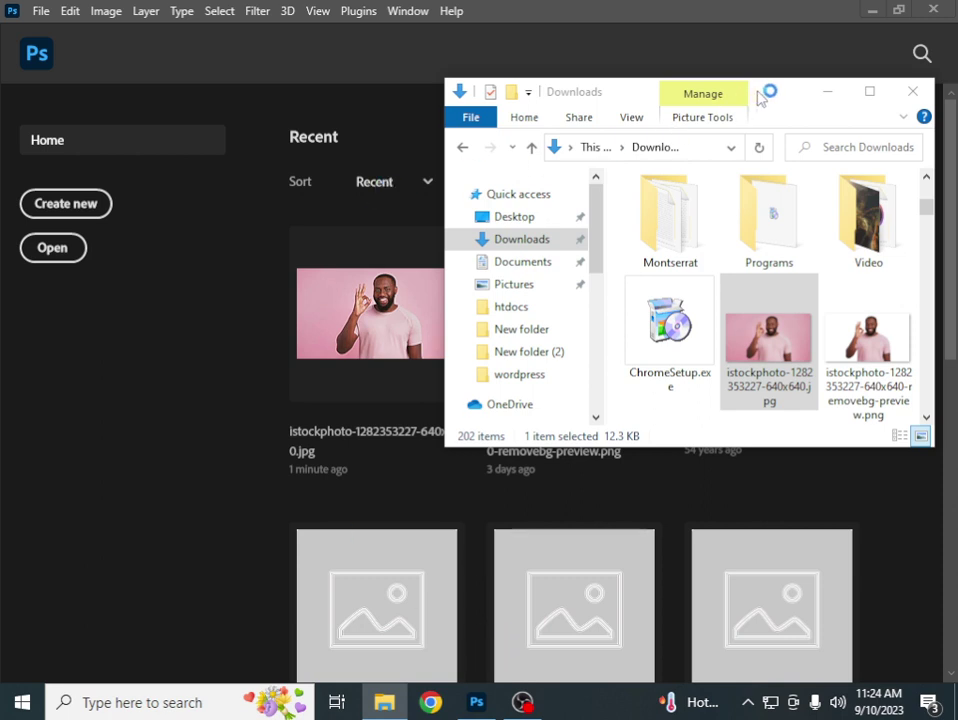
Move the Downloads window aside and show Chrome's 'Who's using Chrome?' profile picker
drag(760, 95, 737, 150)
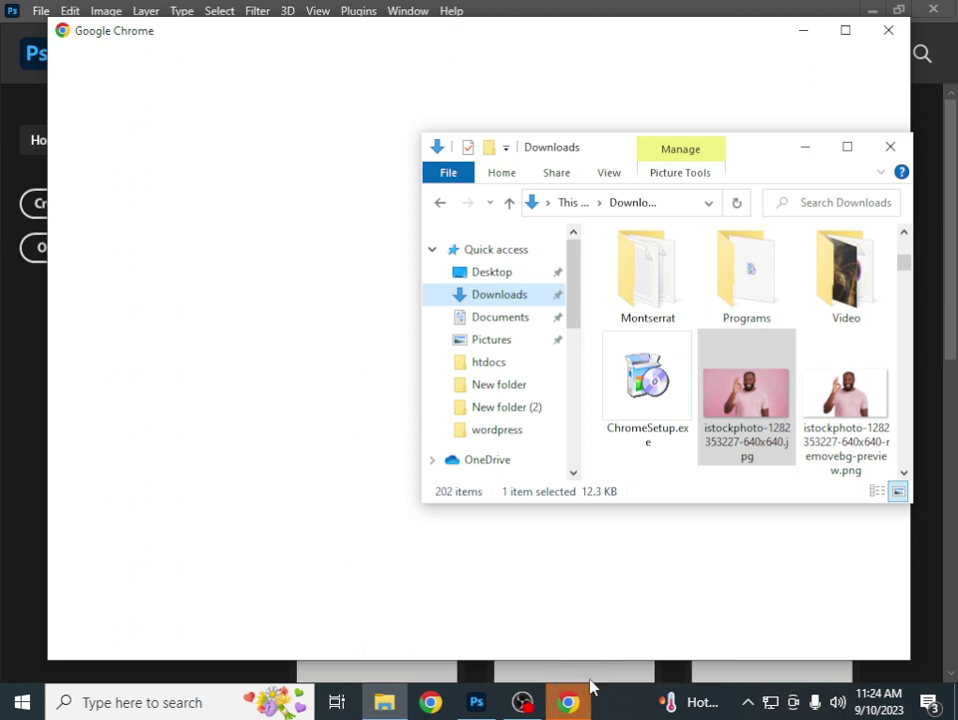
click(572, 705)
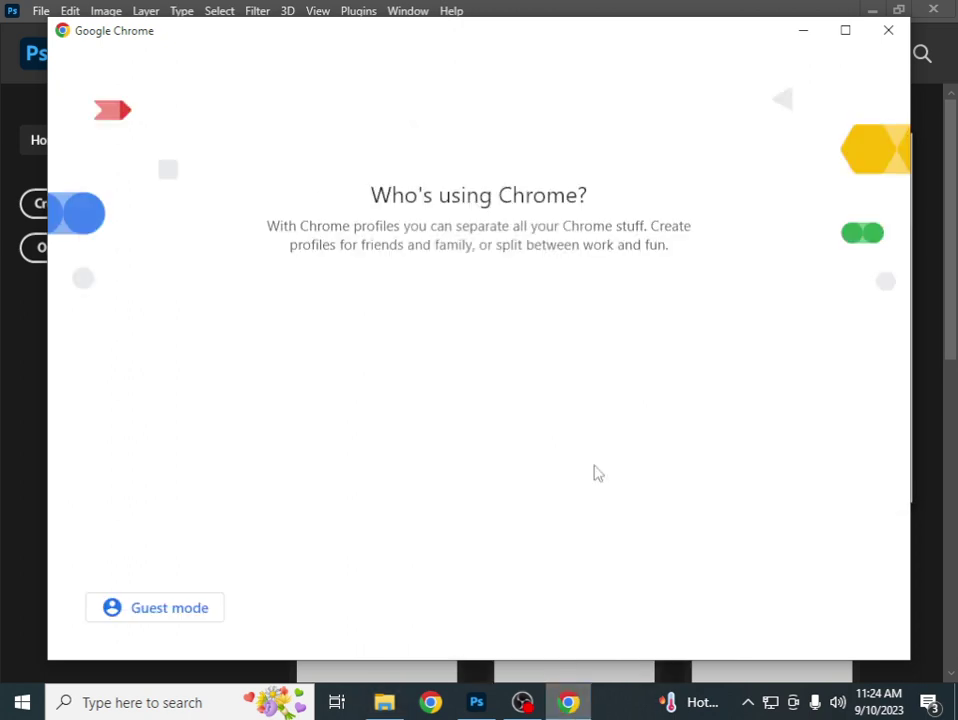
scroll(599, 372, down, 1)
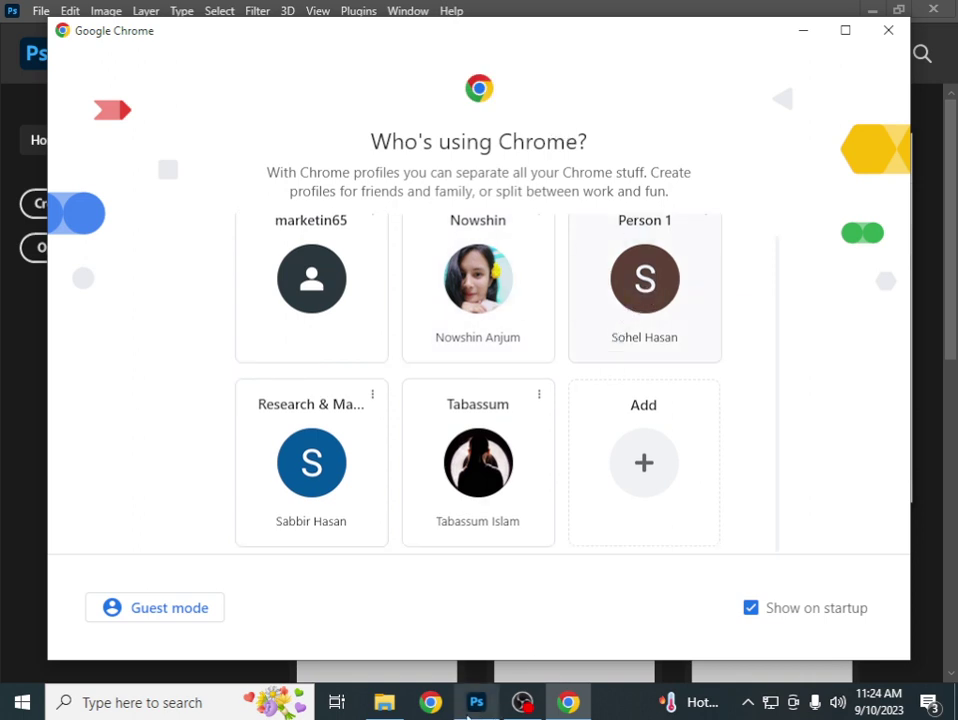
mouse_move(522, 702)
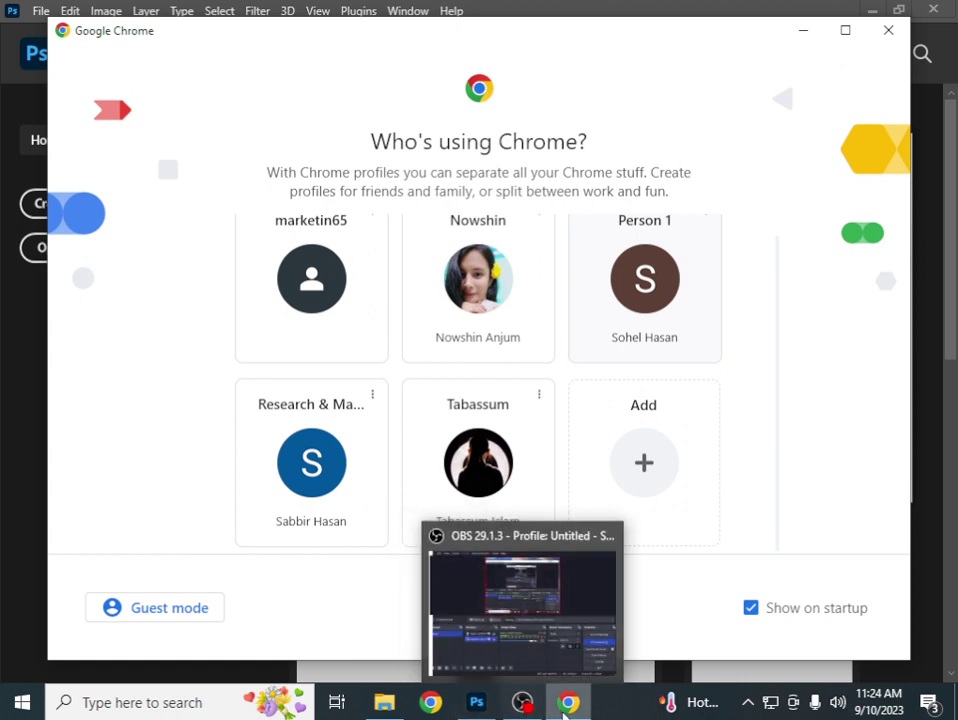
click(568, 703)
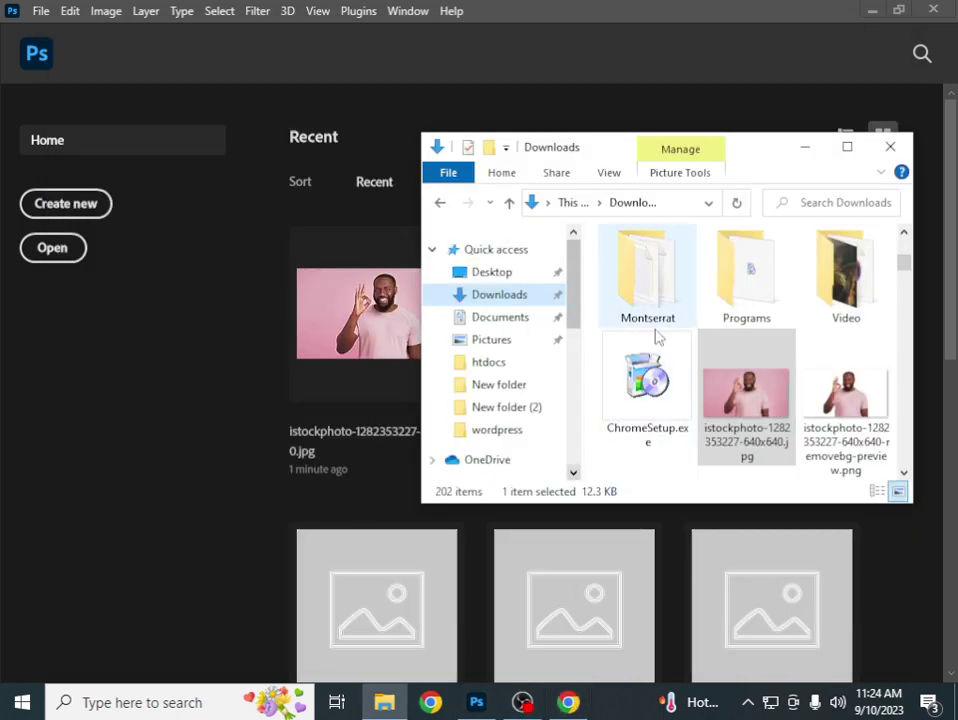
click(568, 703)
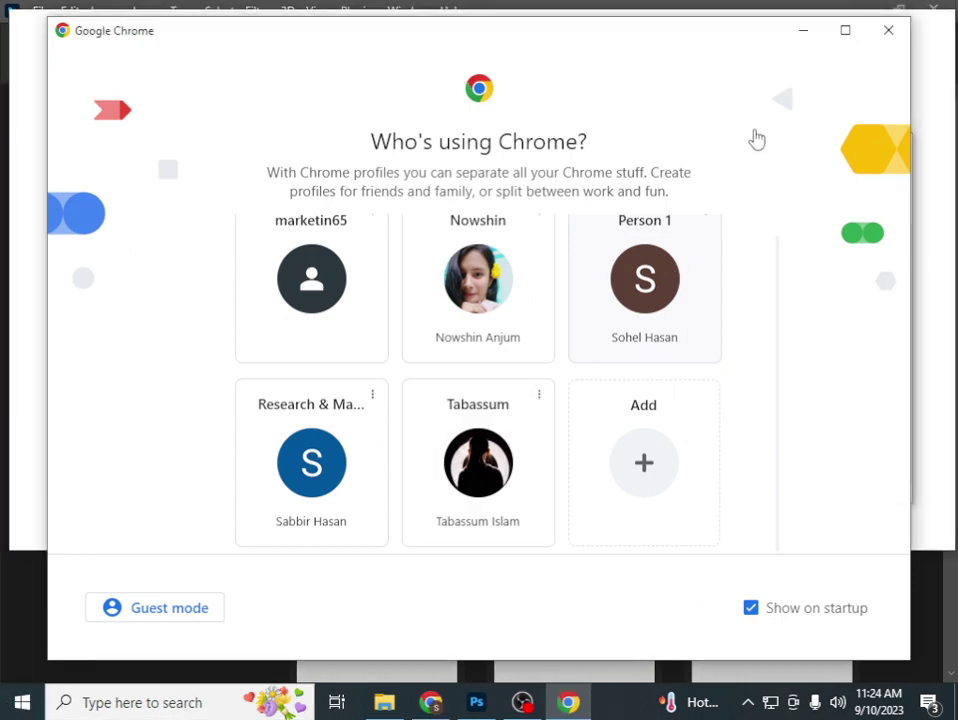
Open a Chrome window under a profile and search for 'dark spot with female face'
click(924, 83)
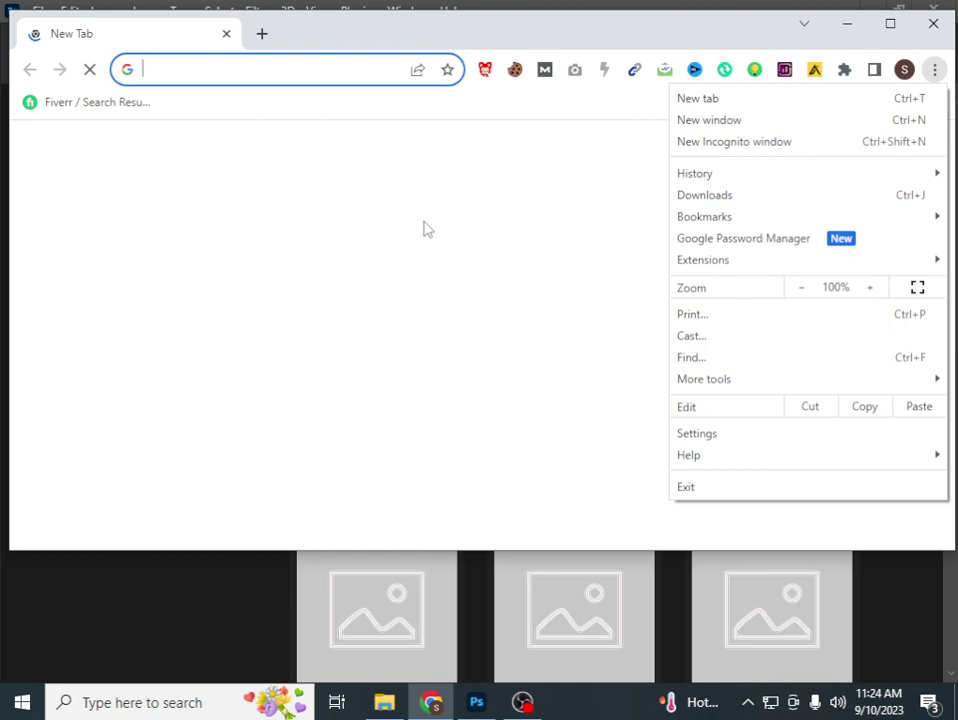
click(221, 72)
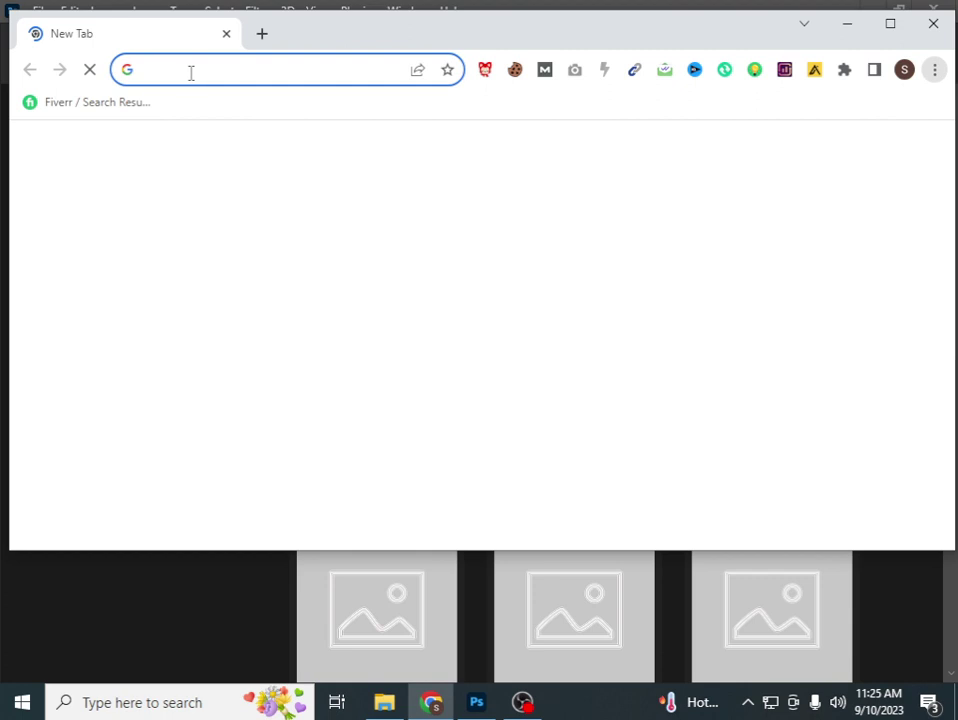
click(191, 72)
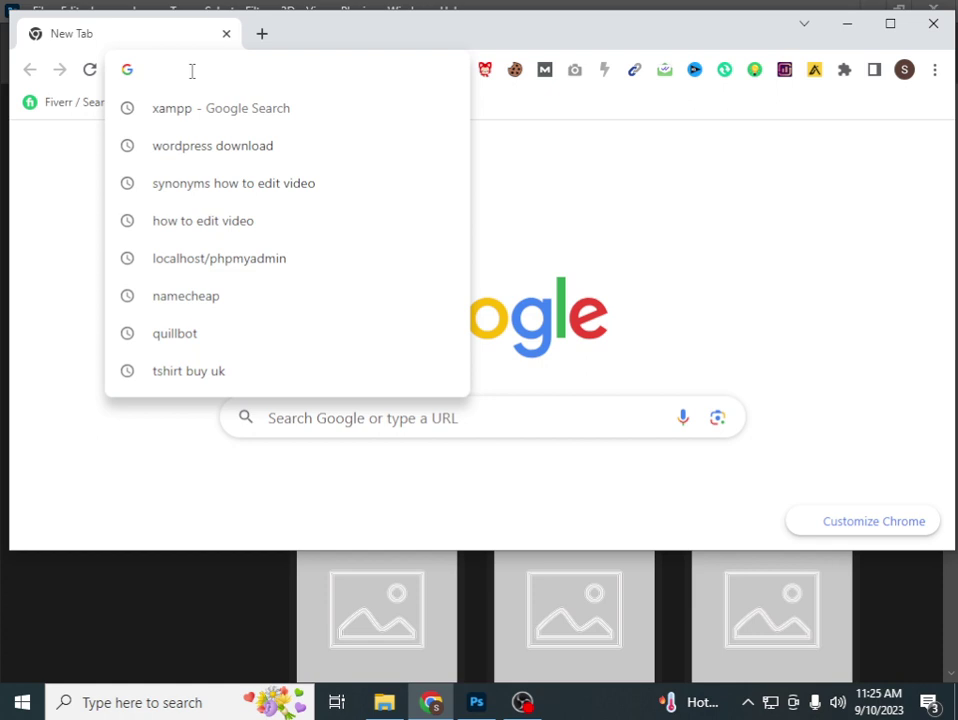
text(spot)
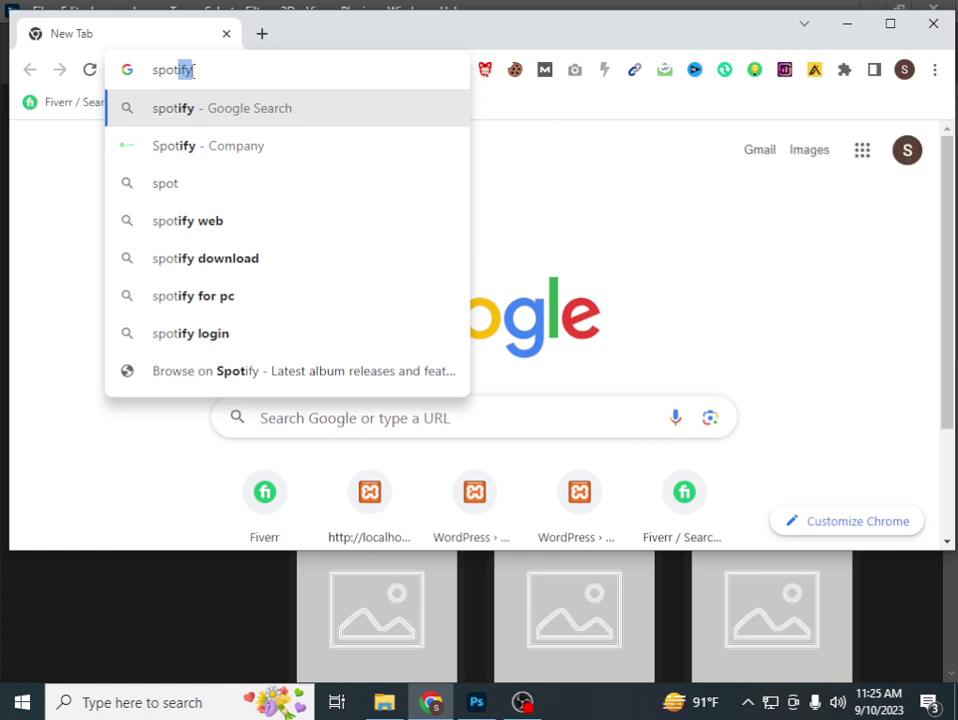
key(BackSpace)
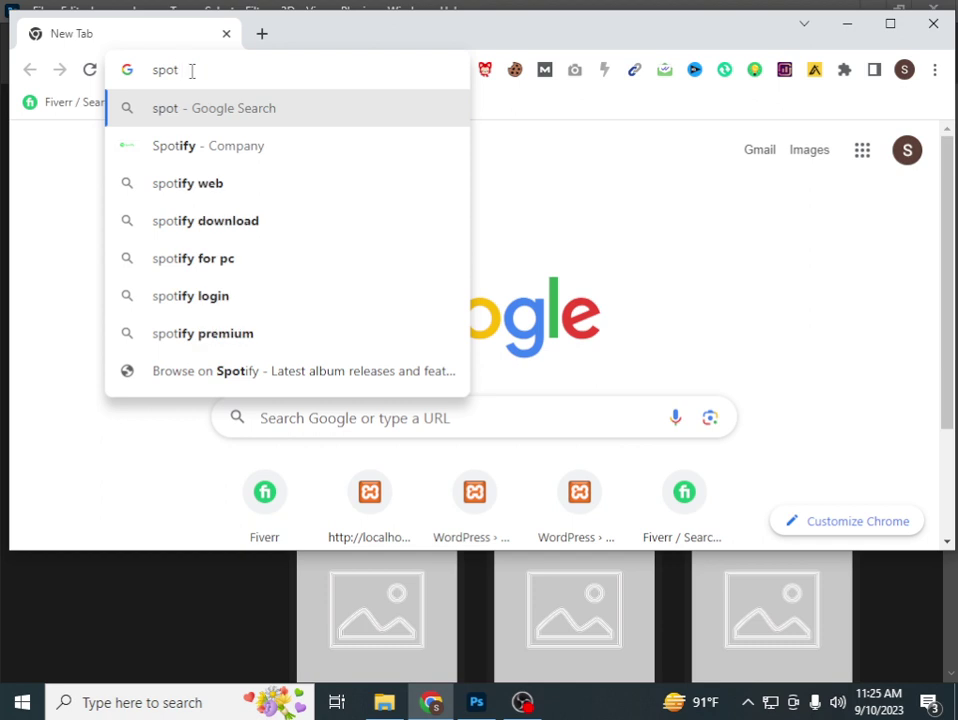
text( with)
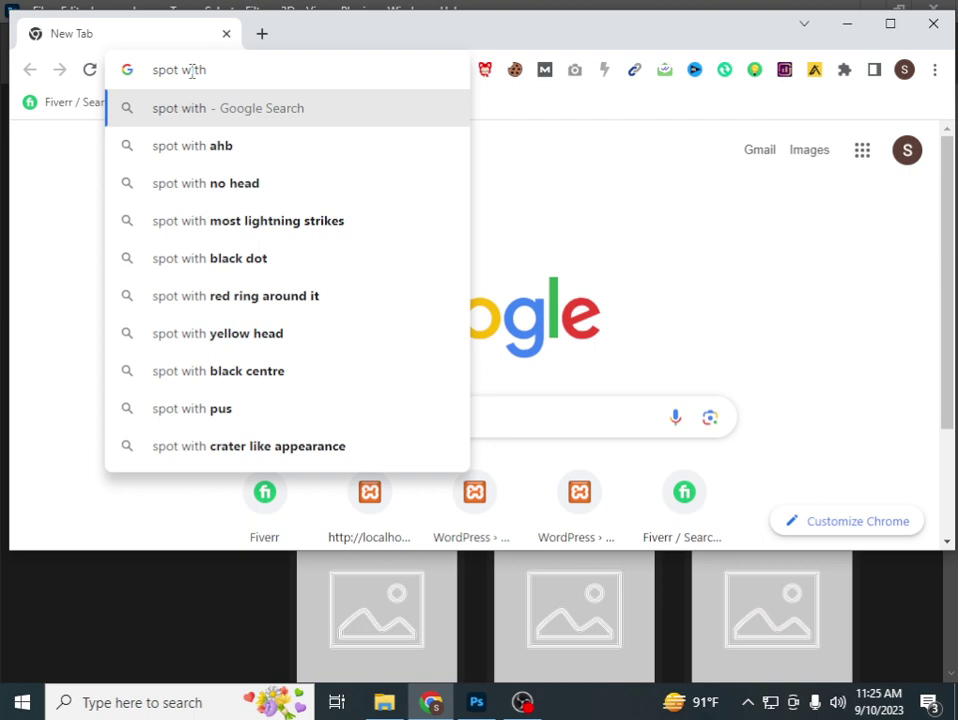
text( fem)
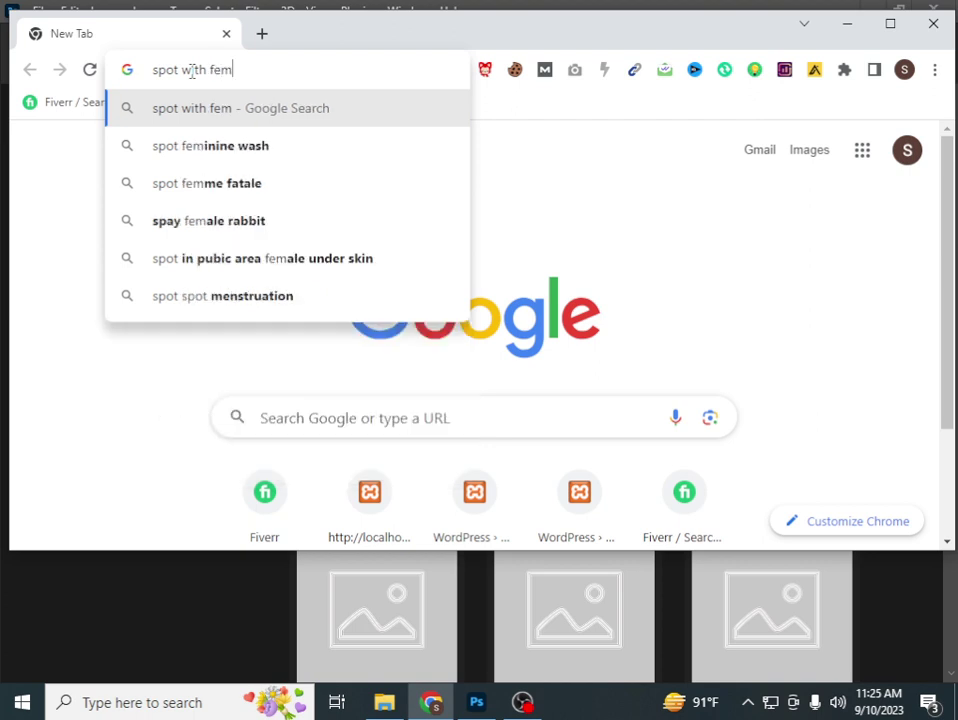
text(ale fa)
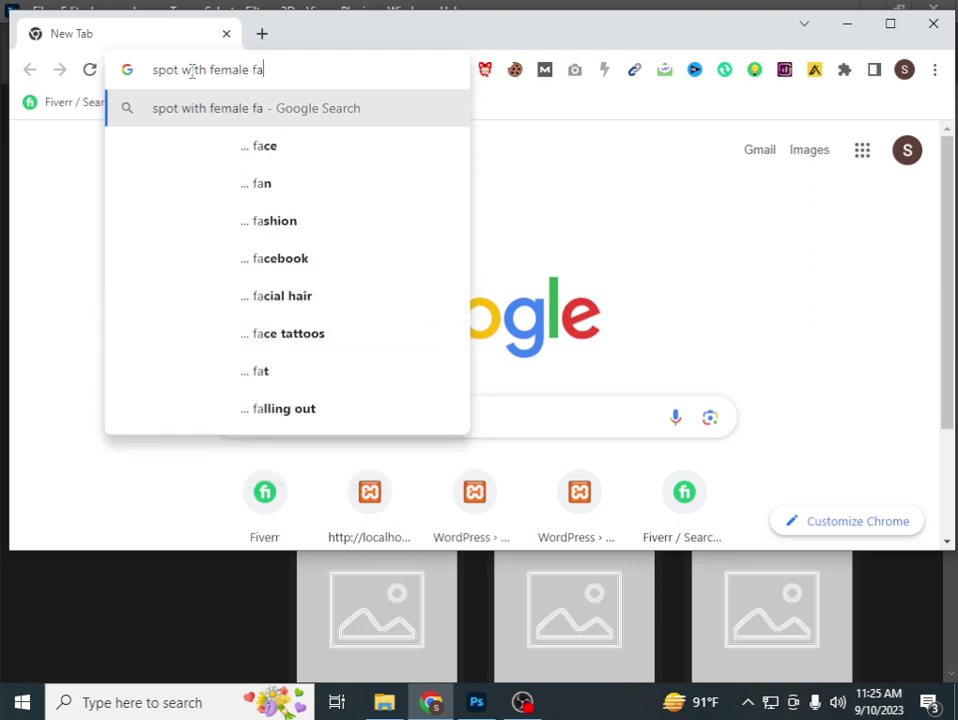
text(ce)
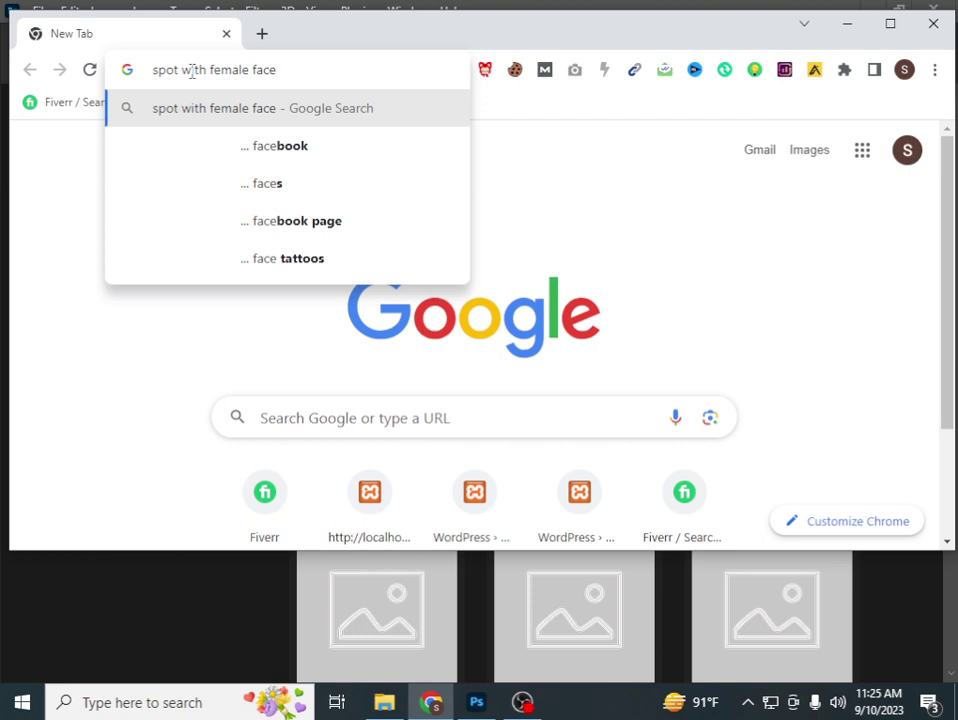
click(153, 70)
text(dark)
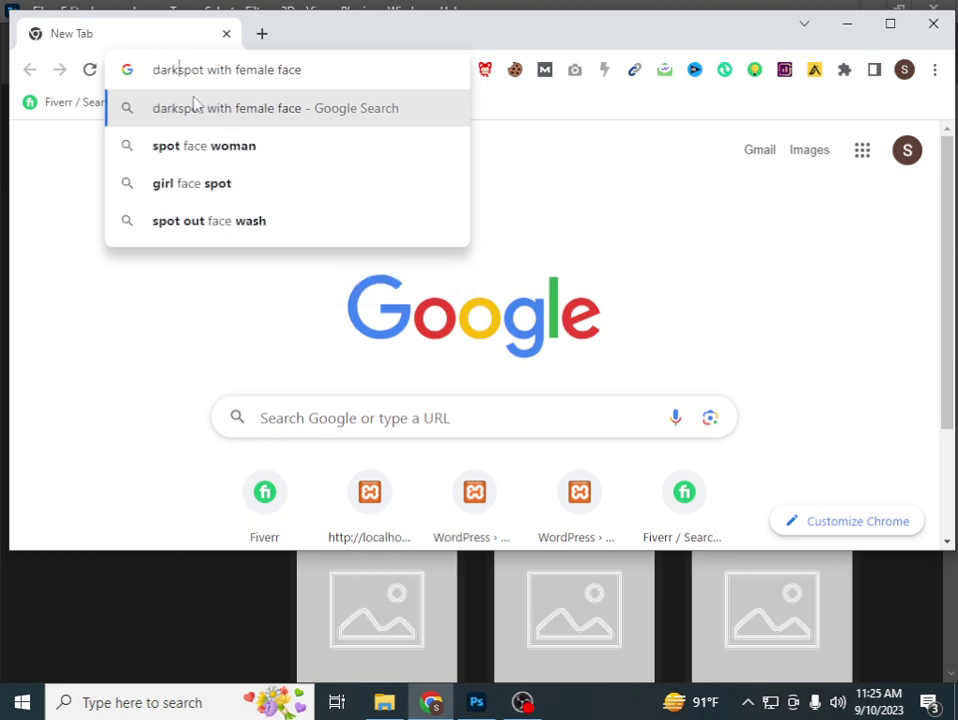
key(Return)
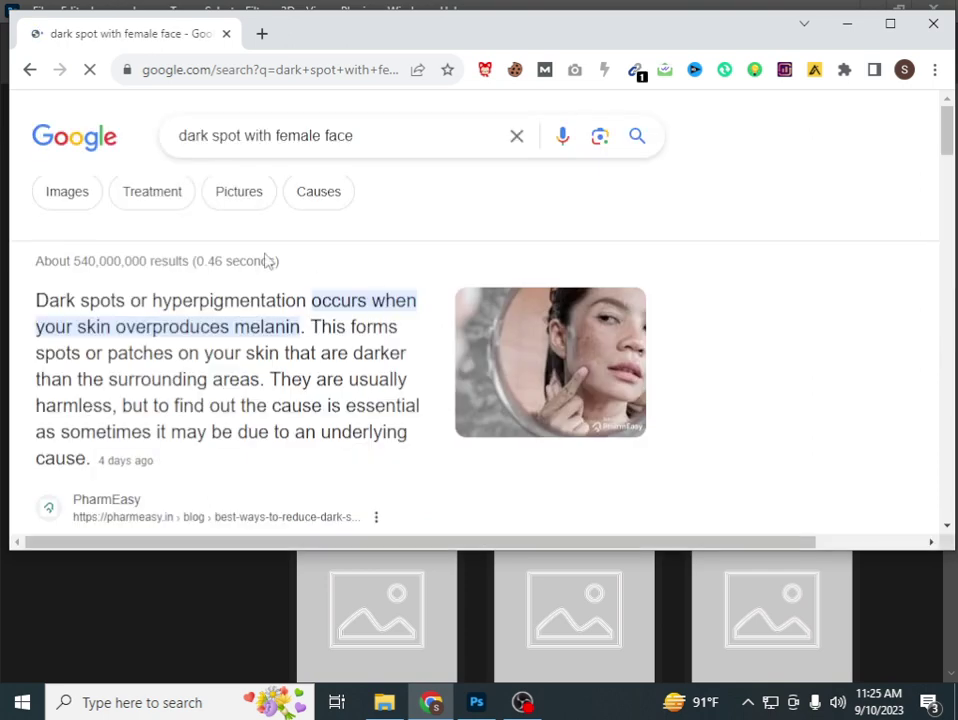
Switch to image results and preview the BIODERMA and Pigmentation Removal freckled-face photos
click(67, 191)
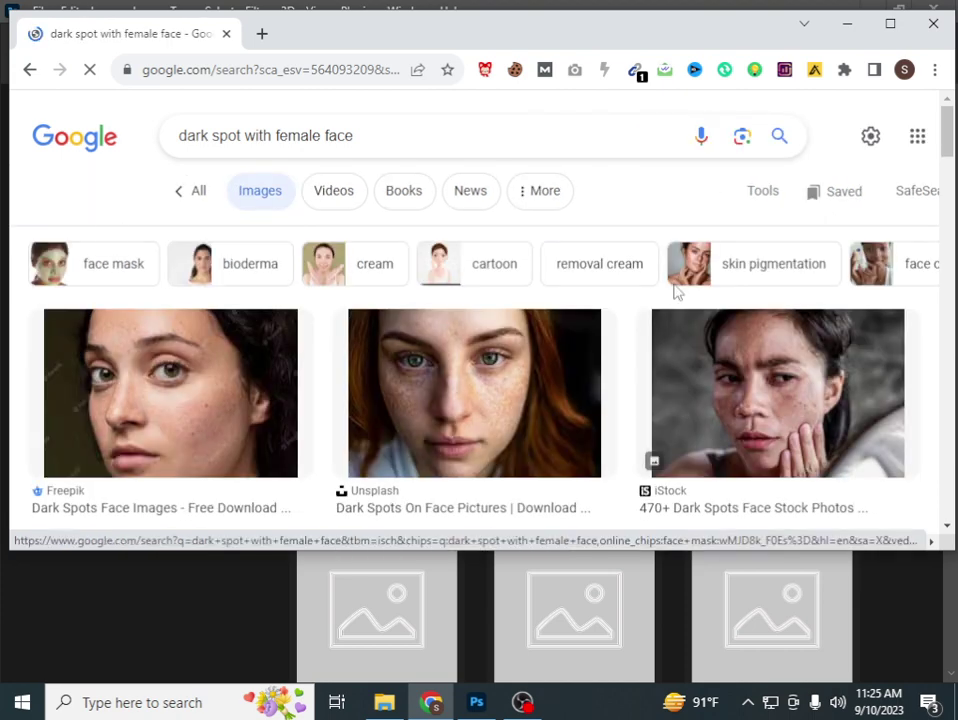
scroll(336, 387, down, 2)
scroll(188, 342, down, 1)
scroll(188, 342, down, 1)
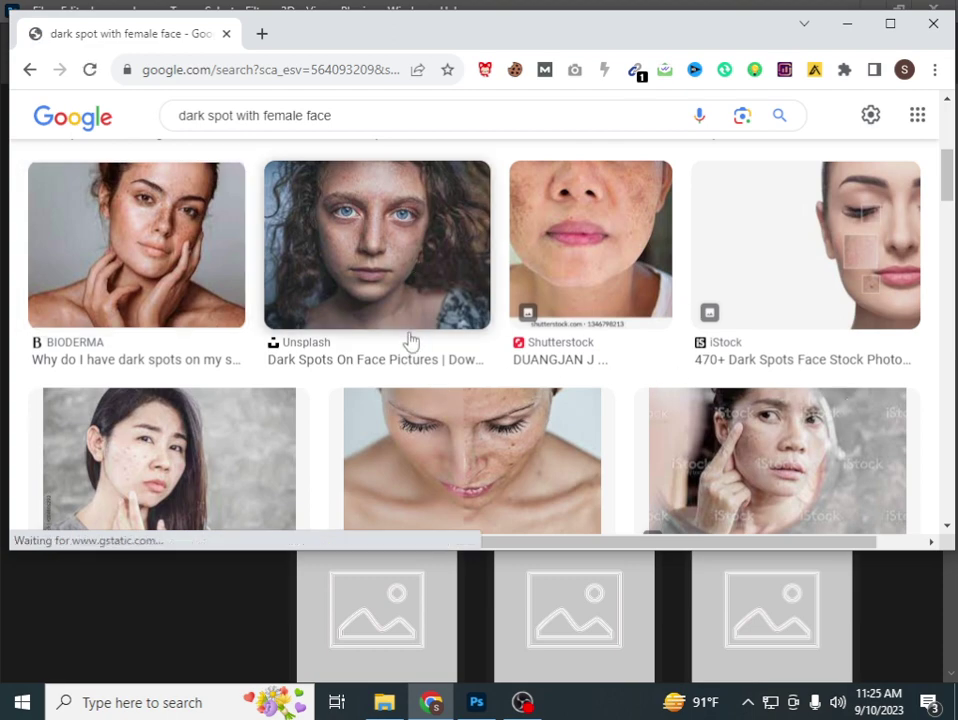
scroll(278, 301, up, 3)
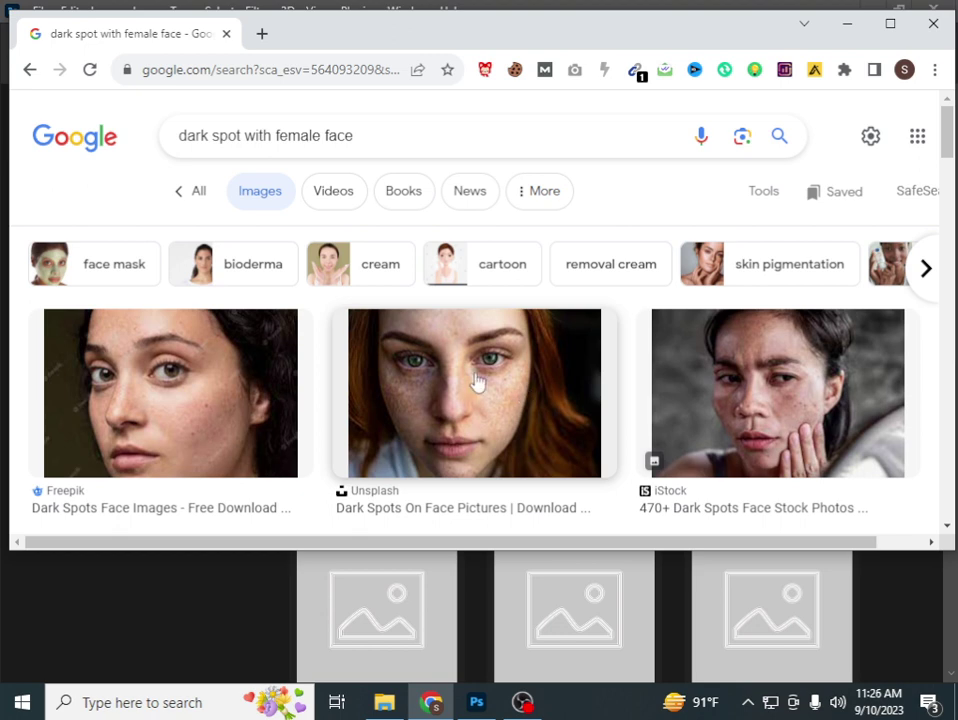
scroll(351, 353, down, 1)
scroll(267, 342, down, 1)
scroll(160, 320, down, 2)
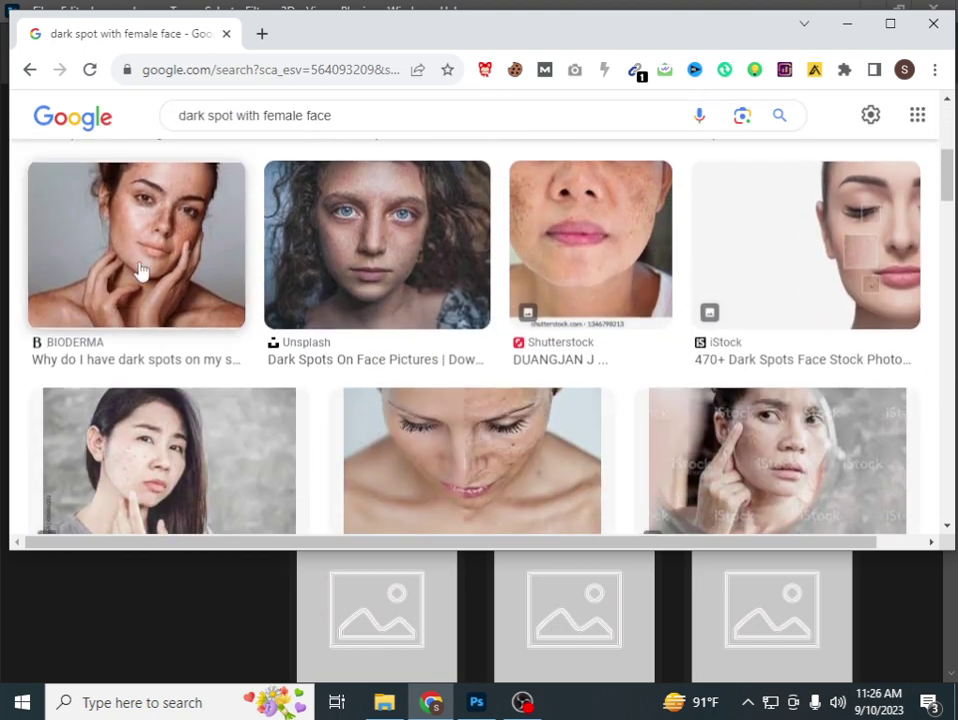
click(141, 271)
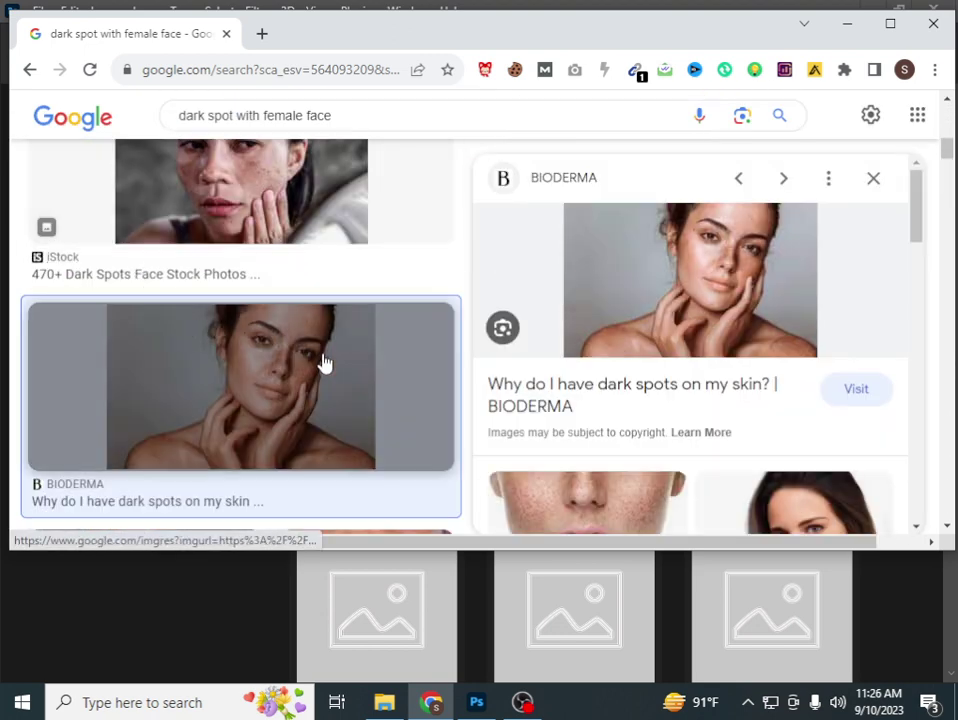
scroll(641, 396, down, 2)
scroll(641, 394, down, 2)
scroll(641, 391, down, 1)
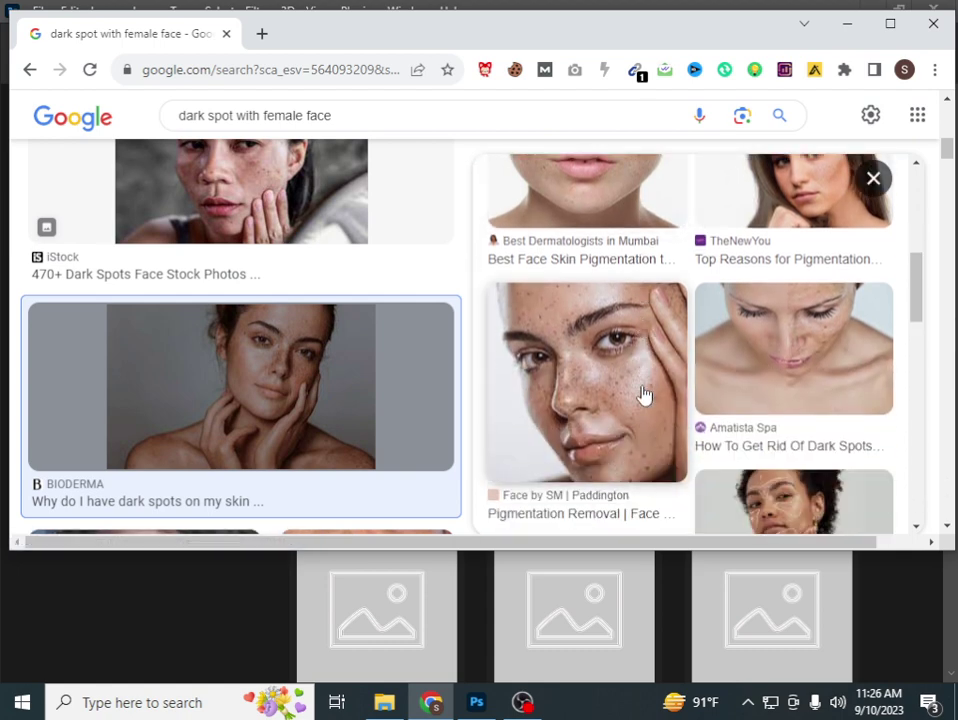
click(581, 385)
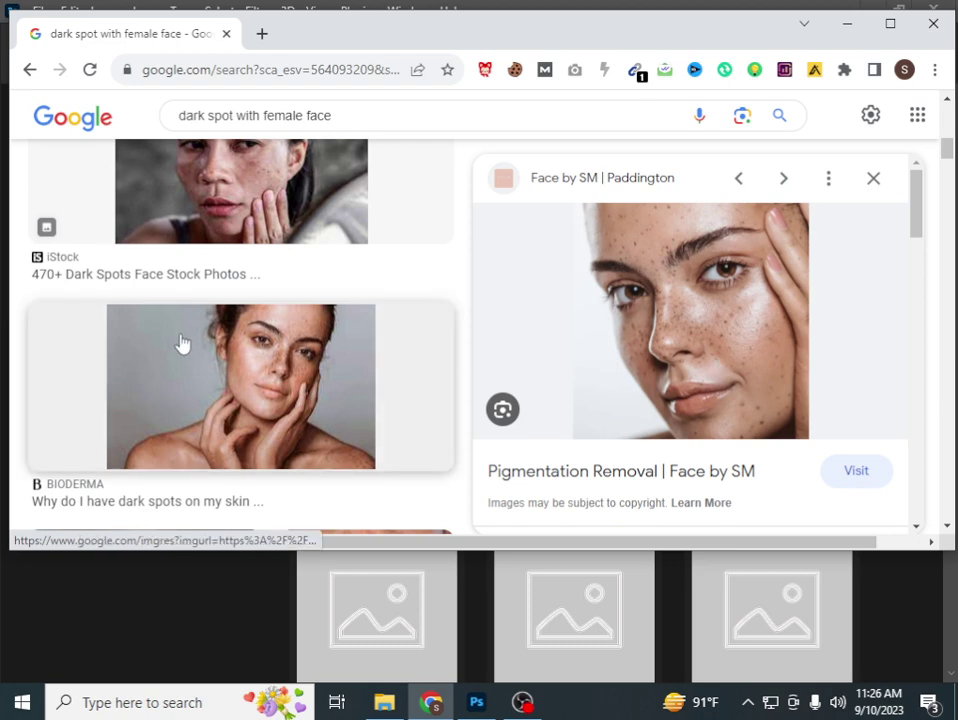
Scroll further down the results and show the chosen freckled face photo in the preview
scroll(180, 340, down, 3)
scroll(398, 362, down, 3)
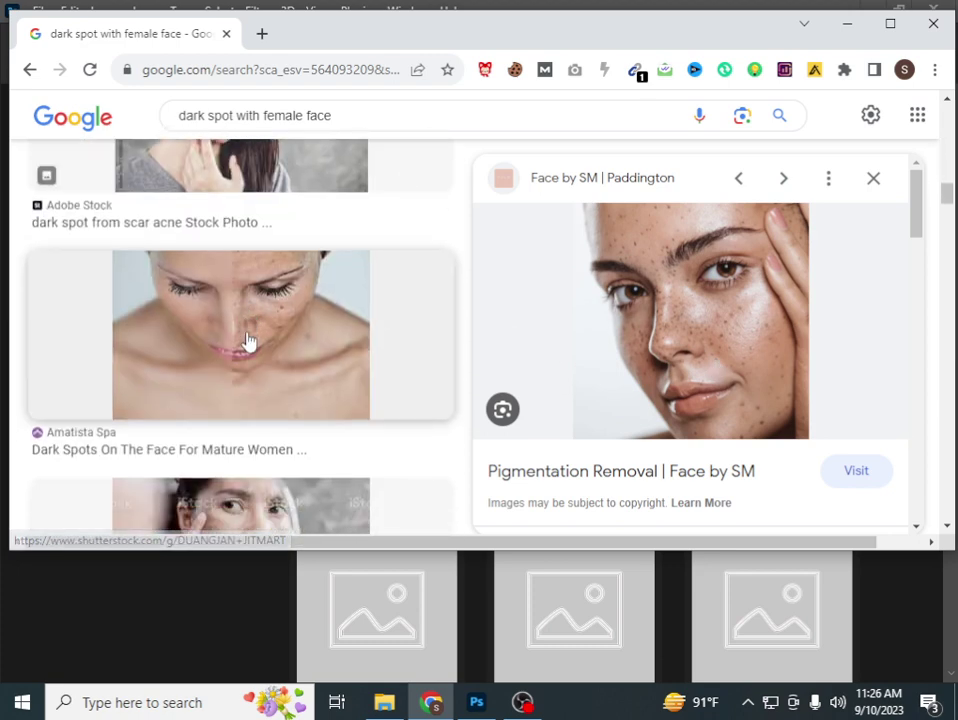
scroll(246, 342, down, 3)
scroll(246, 342, down, 1)
scroll(250, 342, down, 2)
scroll(240, 372, down, 3)
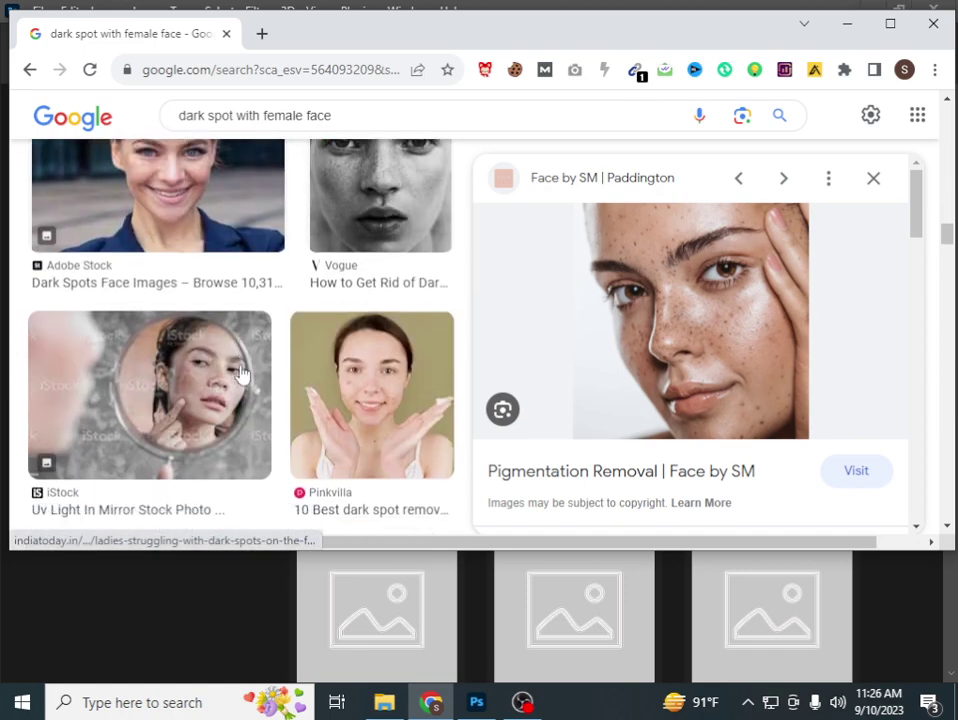
scroll(240, 372, down, 1)
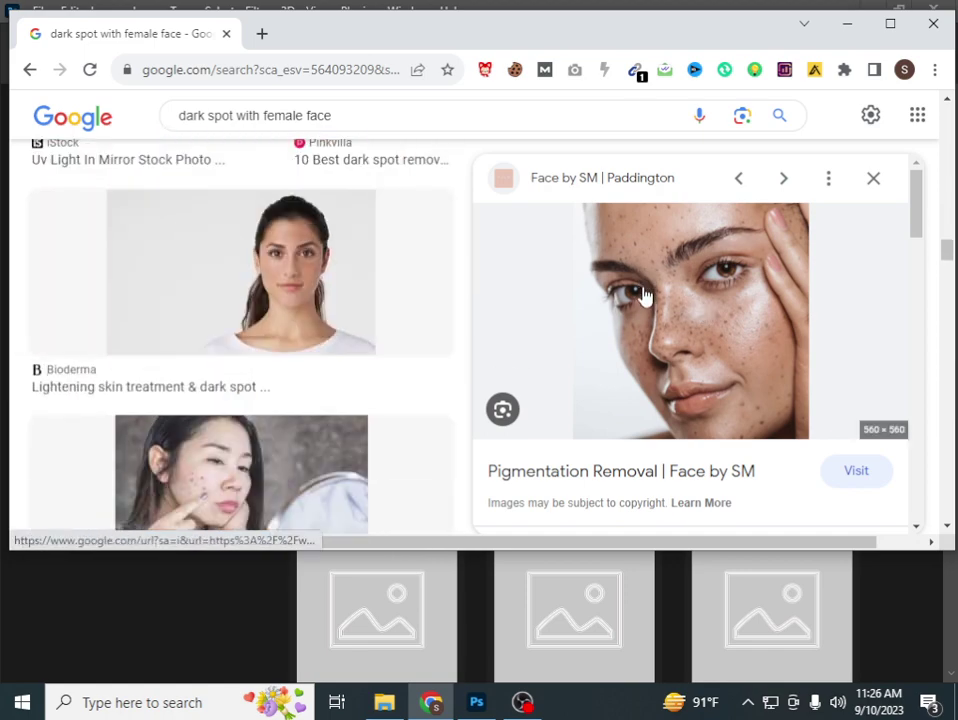
scroll(614, 320, down, 1)
scroll(620, 265, up, 1)
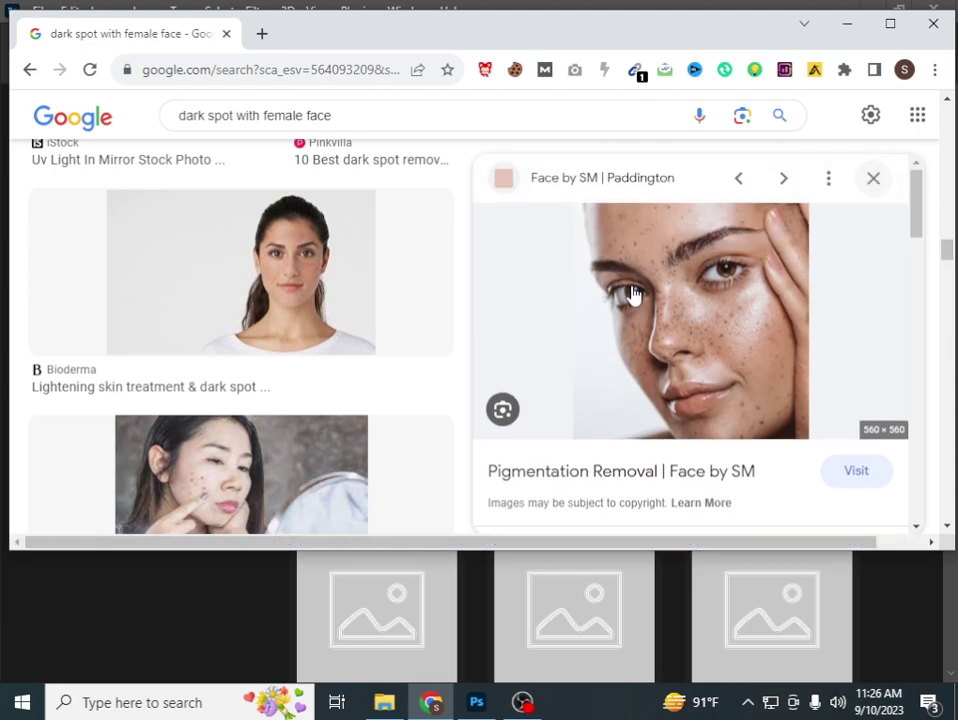
scroll(622, 262, down, 3)
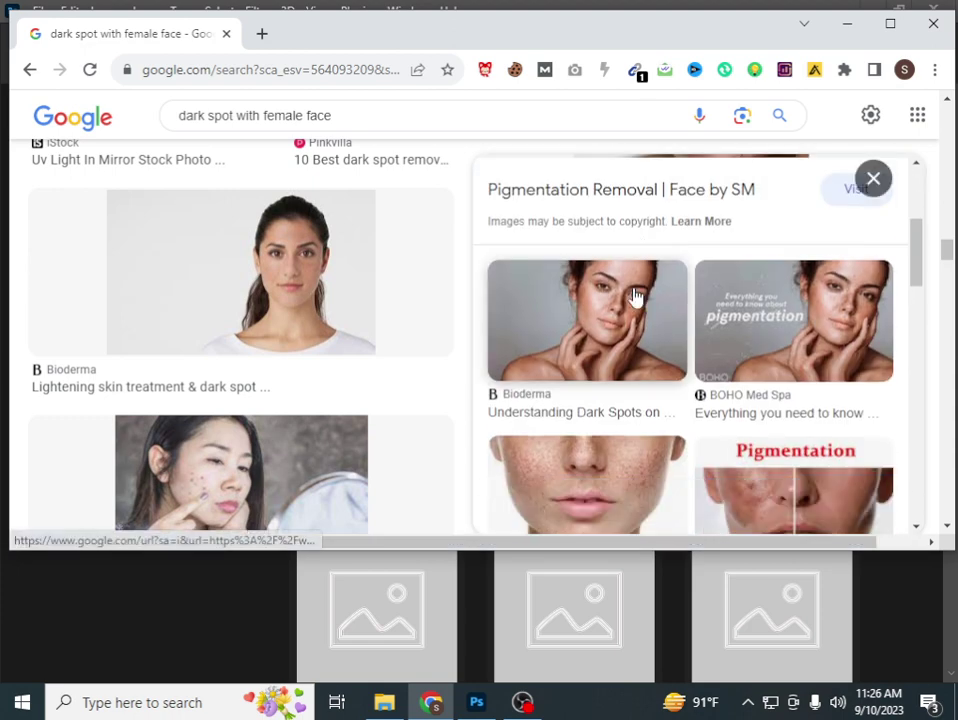
click(635, 297)
Try saving the preview image from its right-click menu, then close the save dialog
right_click(635, 262)
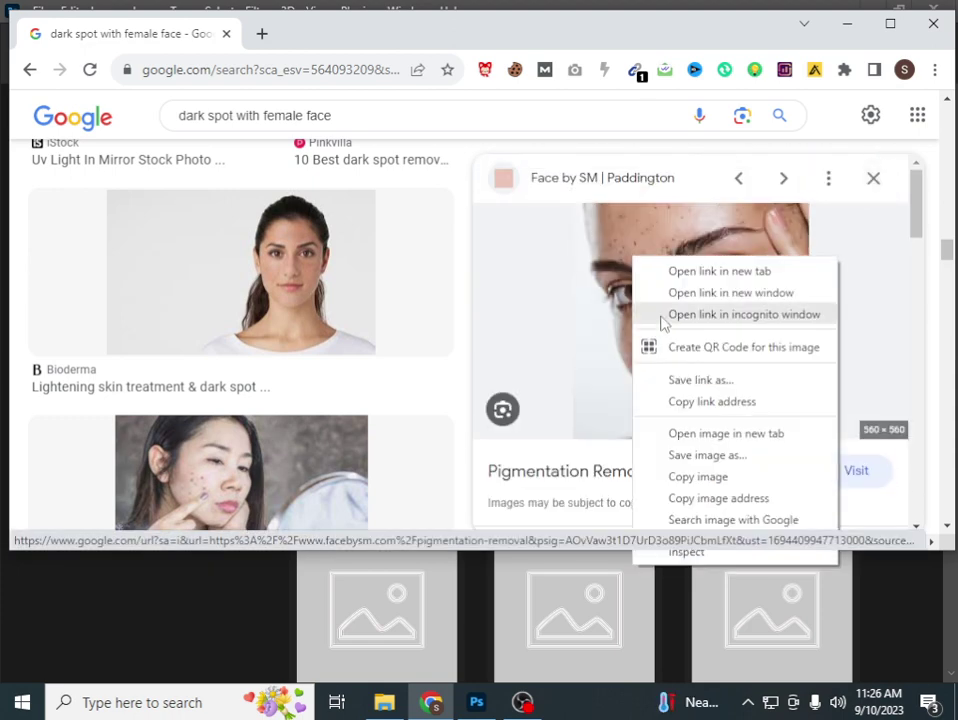
click(712, 457)
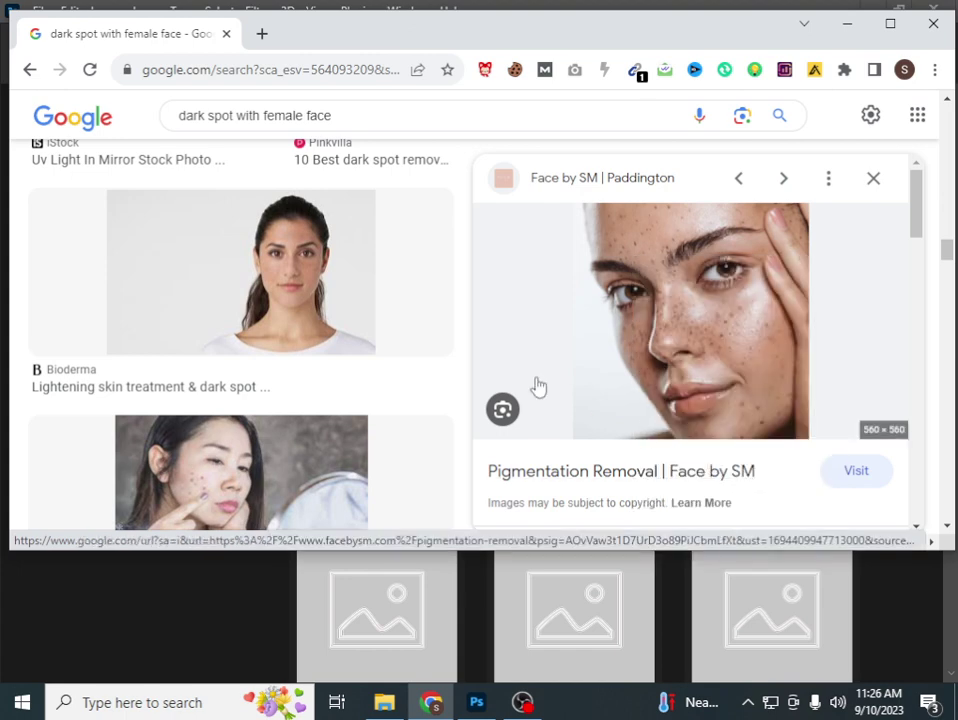
scroll(543, 382, down, 5)
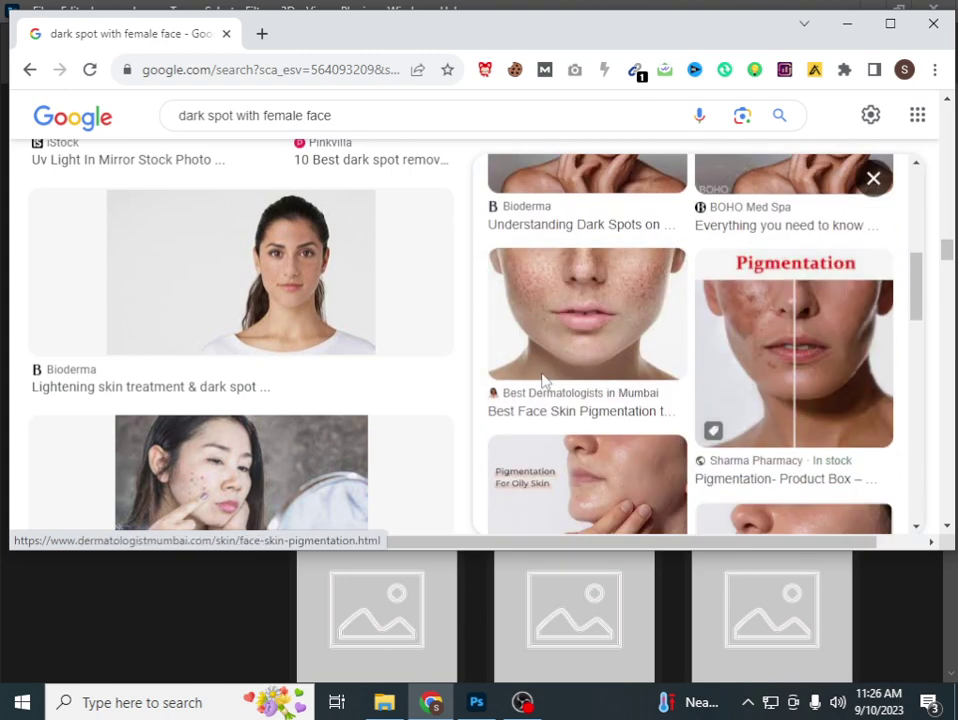
scroll(543, 382, up, 5)
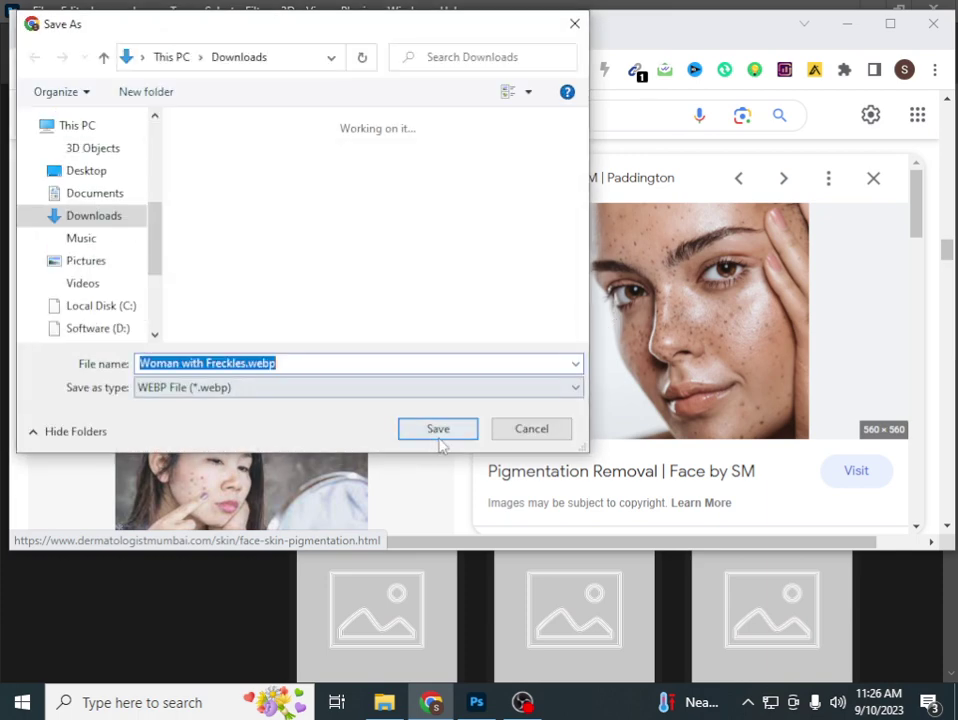
click(531, 429)
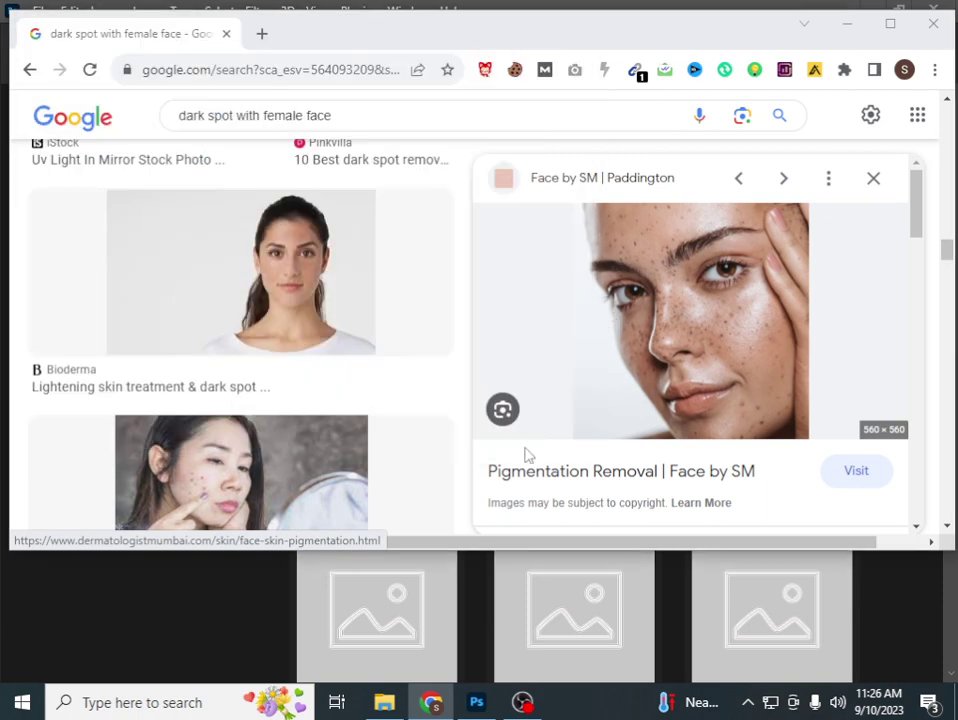
Capture a 254x252 Lightshot region of the freckled face and save it as Desktop/Screenshot_2.png
click(748, 705)
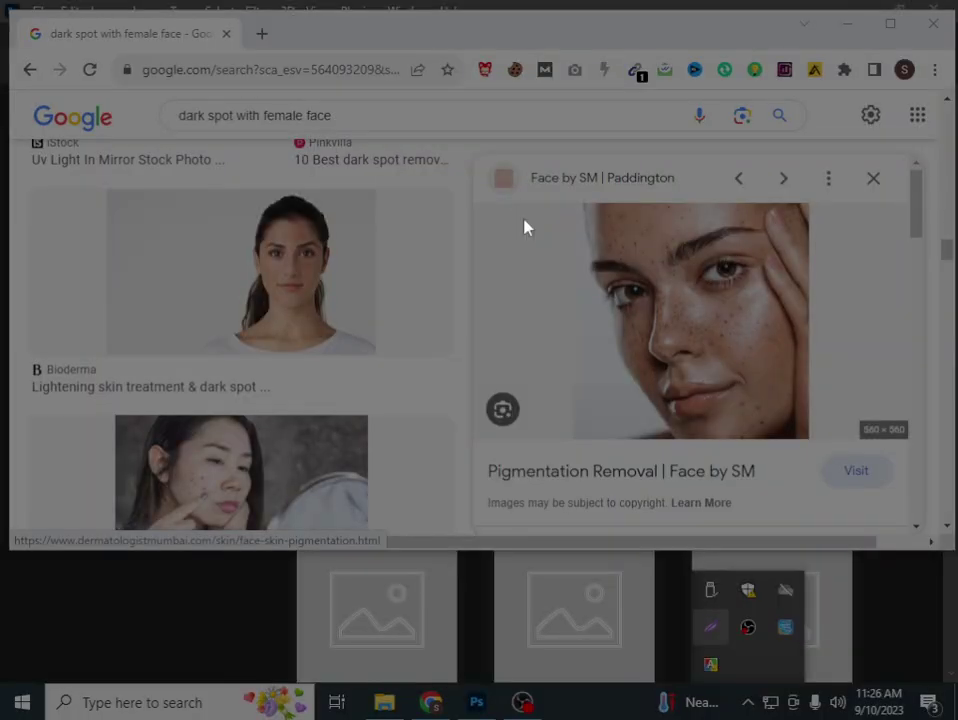
mouse_move(572, 203)
mouse_down()
mouse_move(812, 459)
mouse_move(802, 435)
mouse_move(810, 439)
mouse_up()
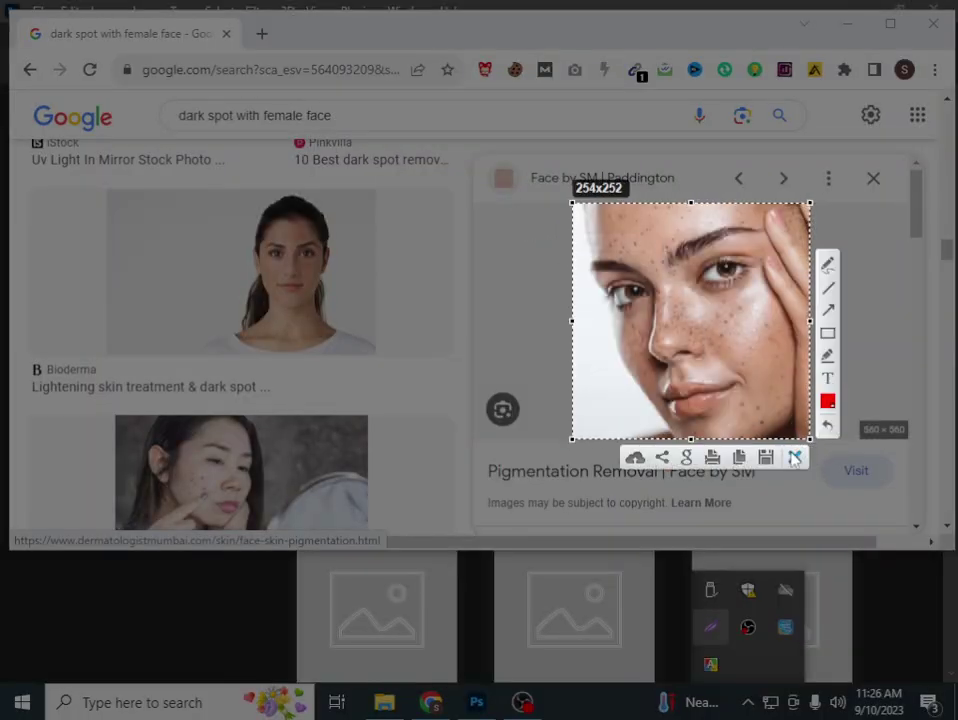
click(768, 457)
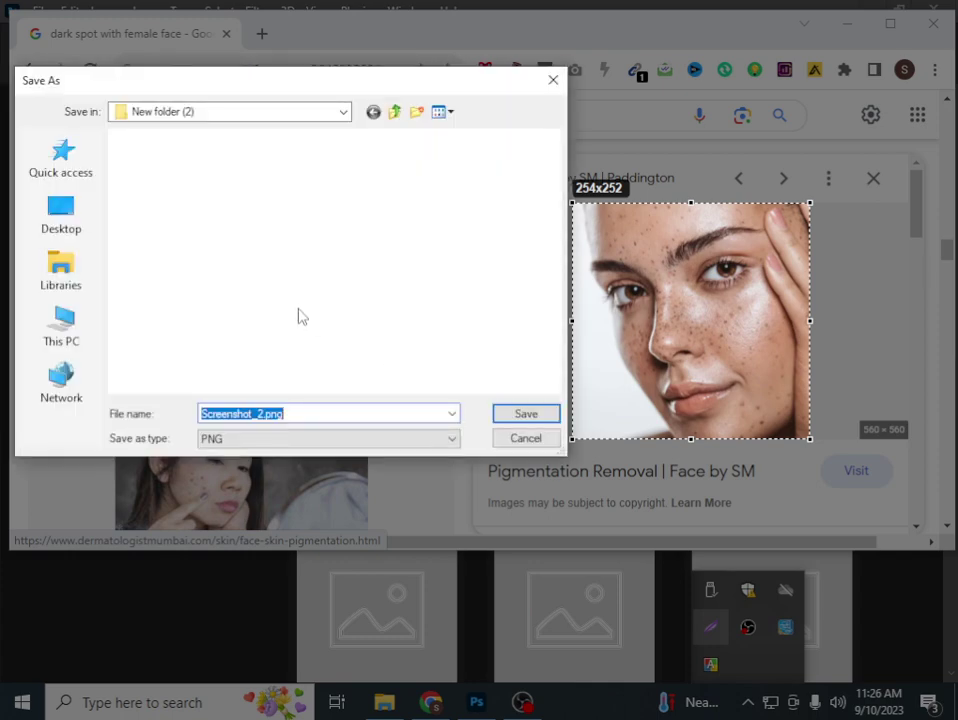
click(60, 212)
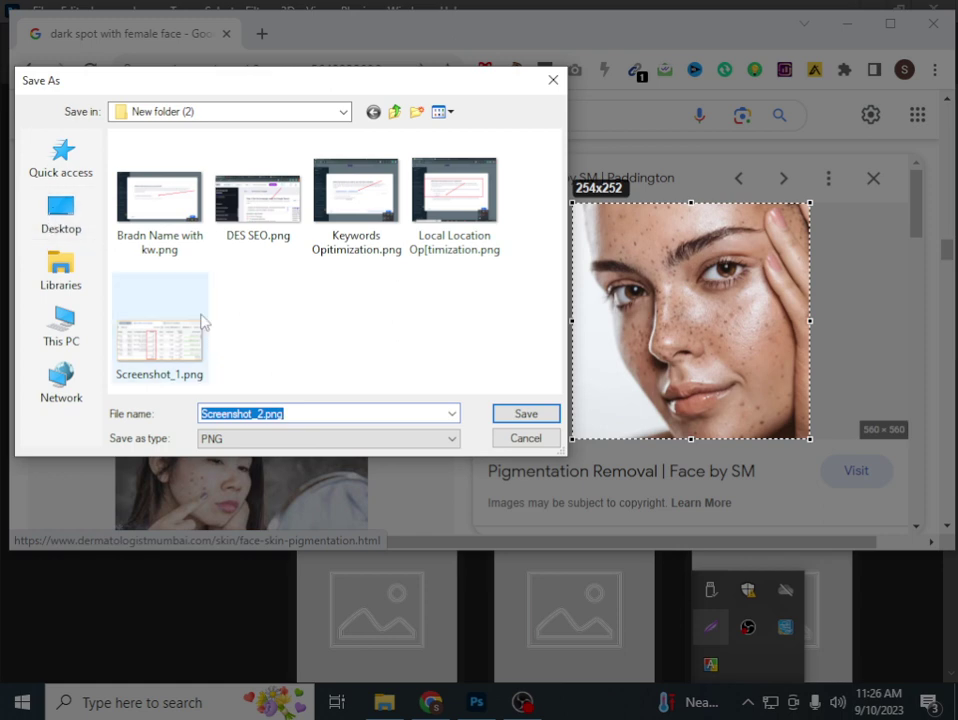
click(519, 418)
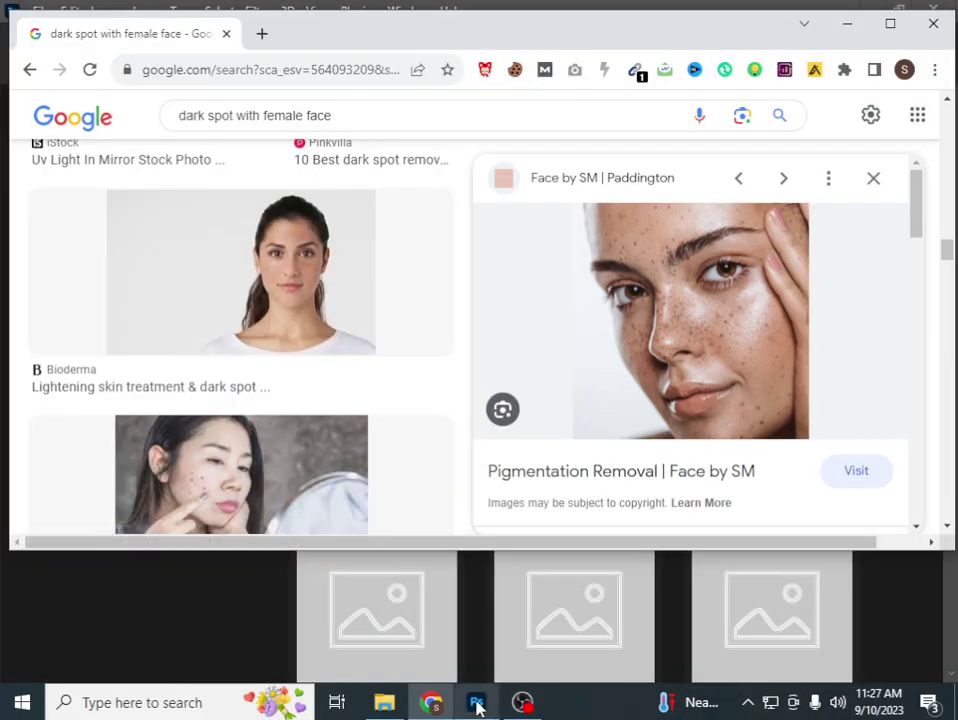
Show File Explorer's Desktop folder beside Photoshop and scroll to Screenshot_2.png
click(476, 704)
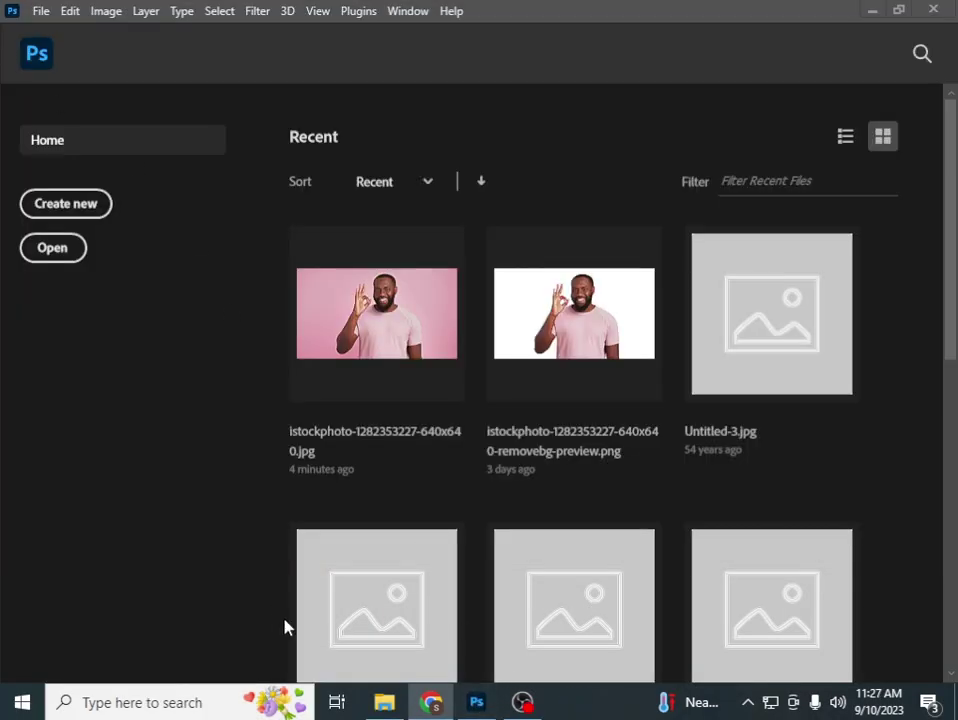
mouse_move(384, 703)
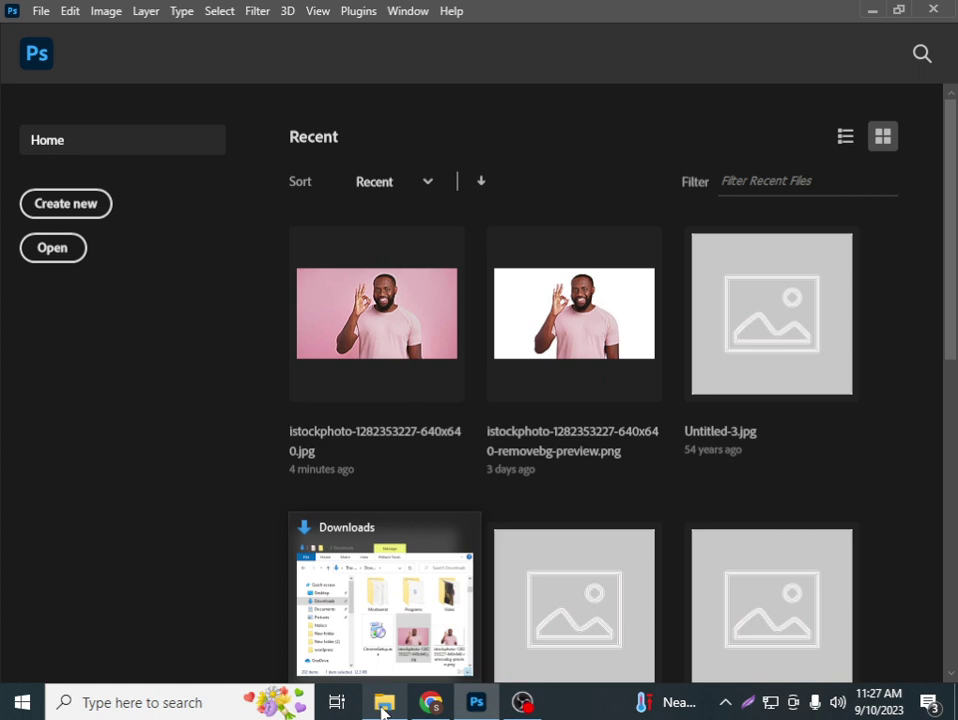
click(383, 704)
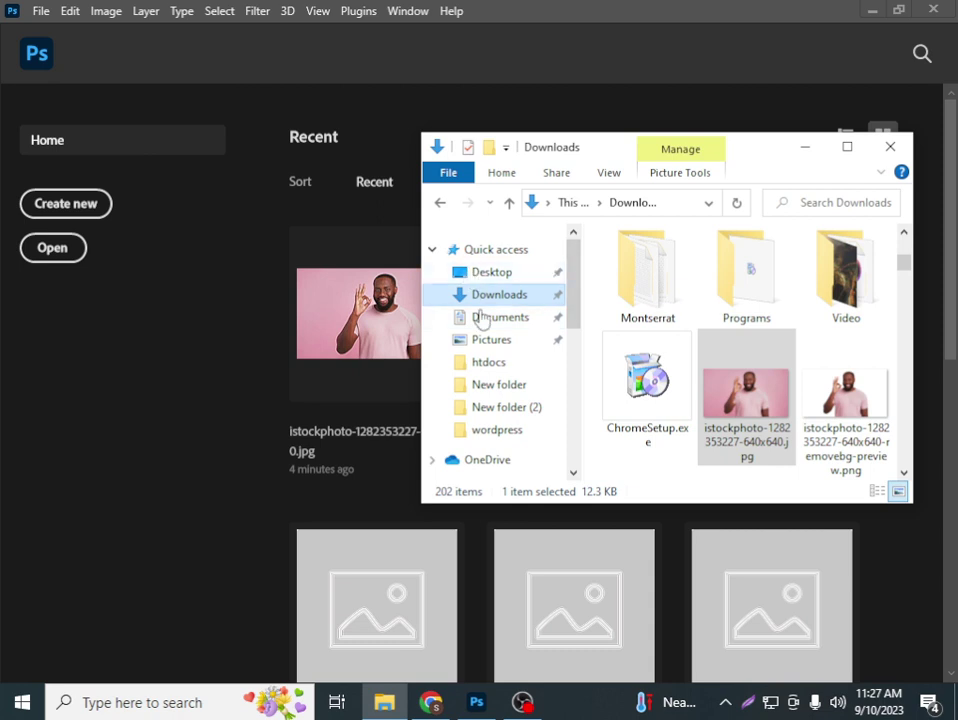
click(492, 273)
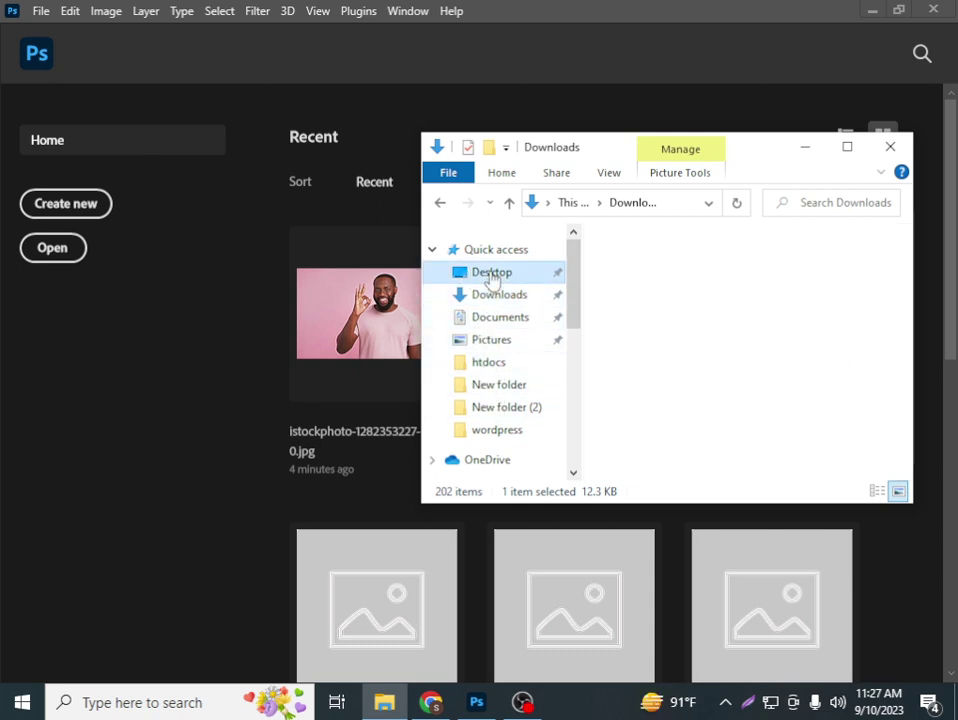
scroll(746, 400, down, 2)
scroll(746, 400, down, 2)
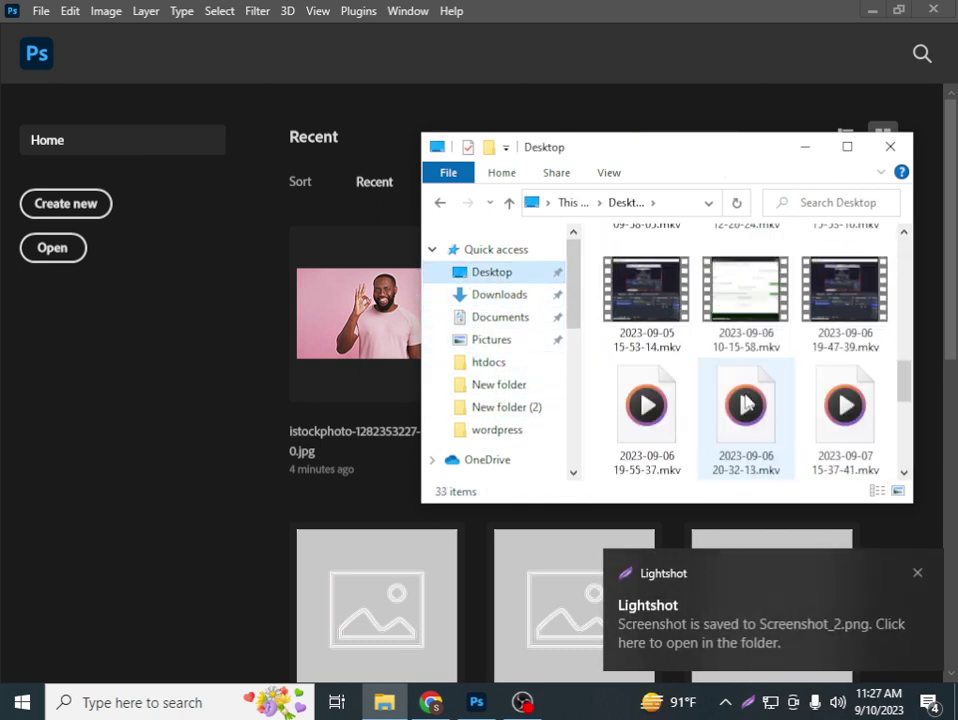
scroll(746, 400, down, 3)
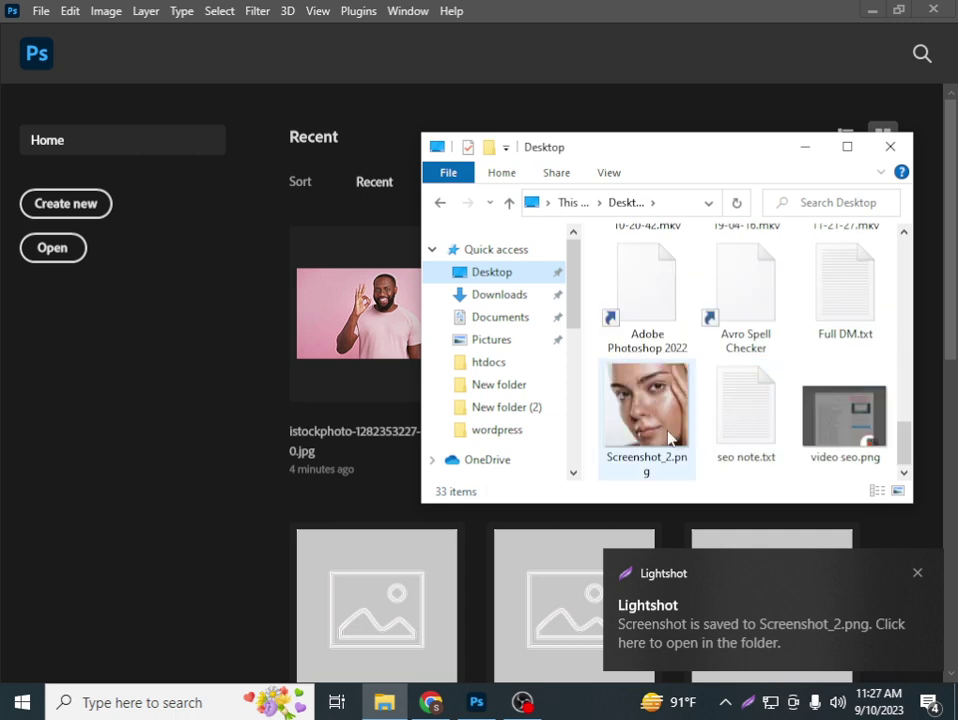
Drag Screenshot_2.png onto Photoshop, retrying the drop several times
mouse_move(646, 410)
mouse_down()
mouse_move(268, 402)
mouse_move(248, 393)
mouse_up()
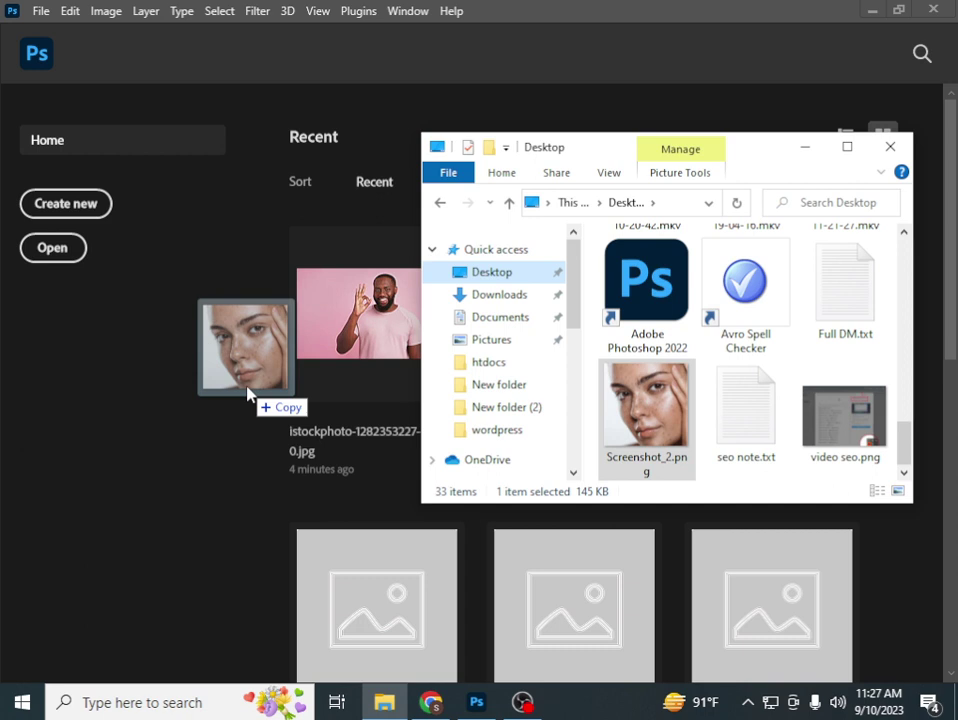
drag(248, 393, 345, 420)
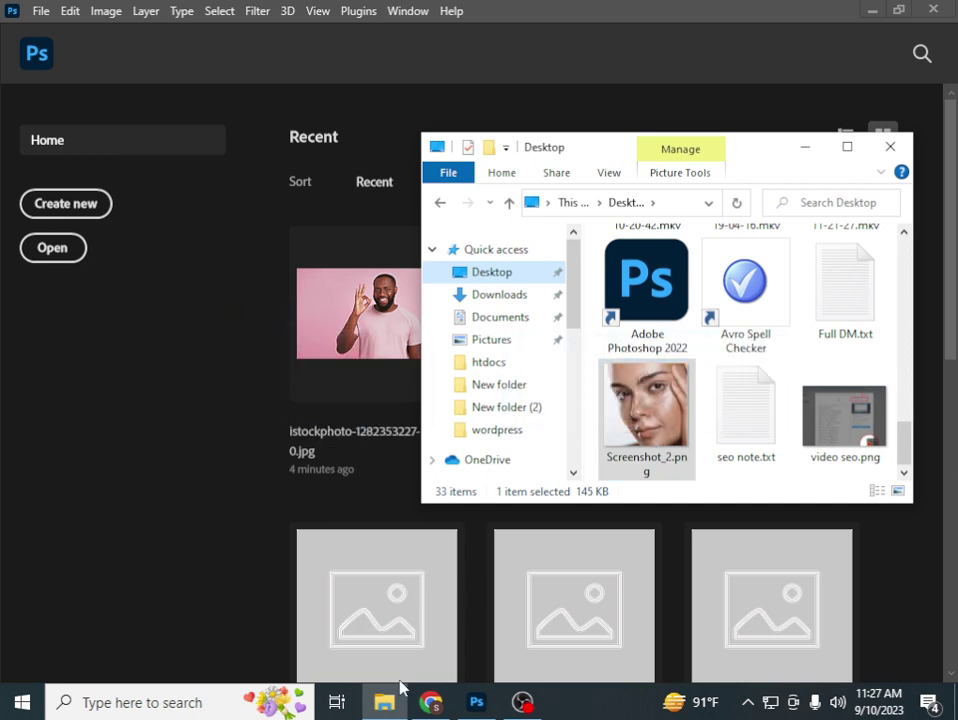
mouse_move(610, 410)
mouse_down()
mouse_move(200, 450)
mouse_move(166, 430)
mouse_up()
click(30, 12)
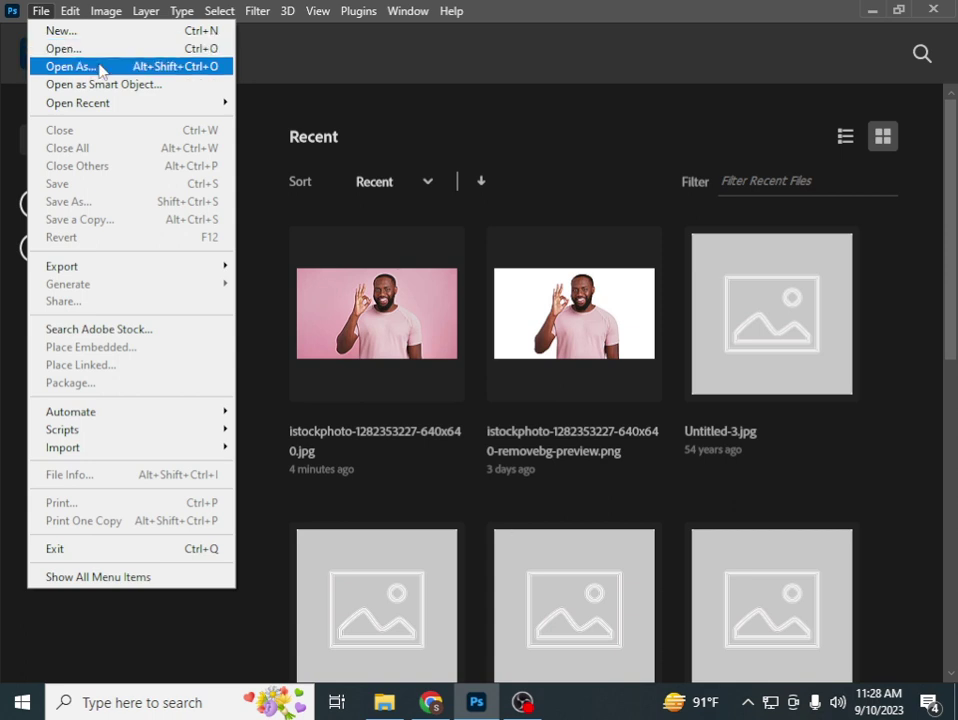
click(301, 46)
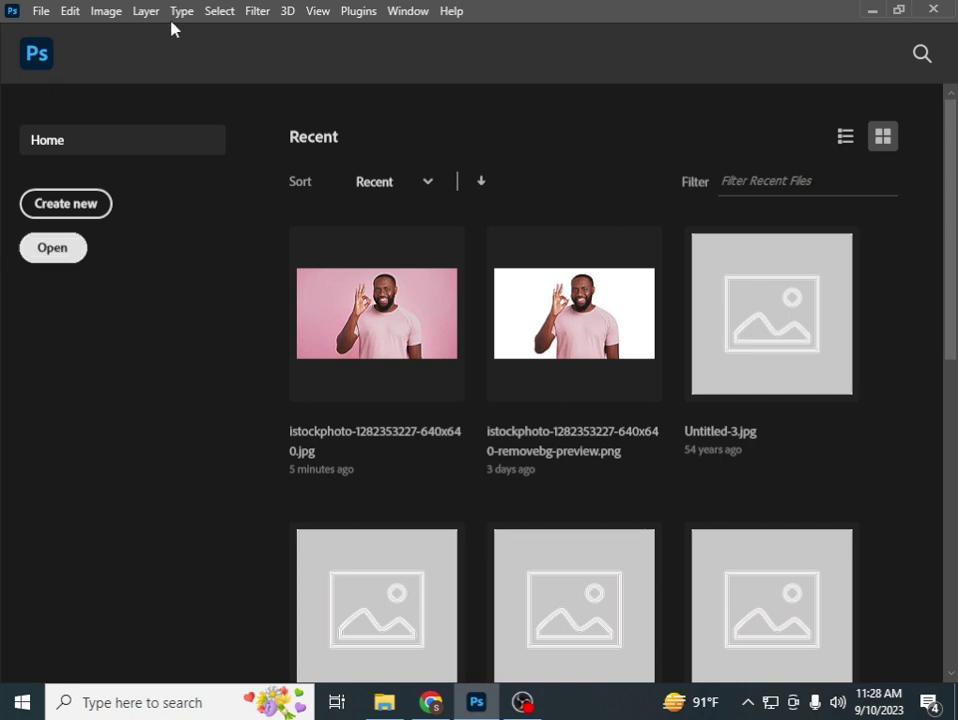
click(39, 12)
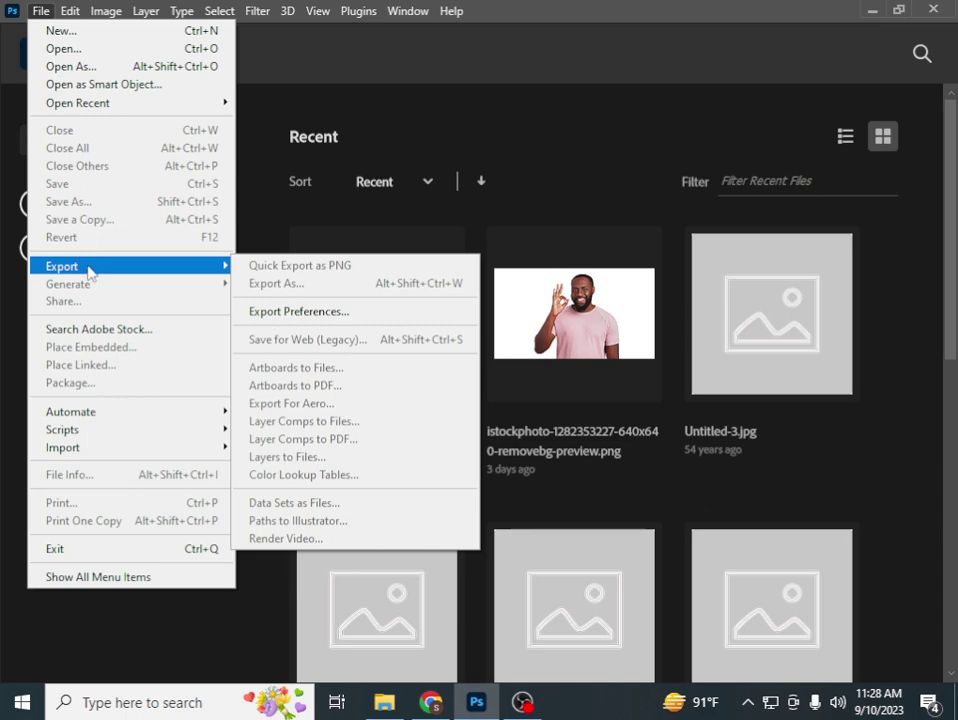
mouse_move(70, 11)
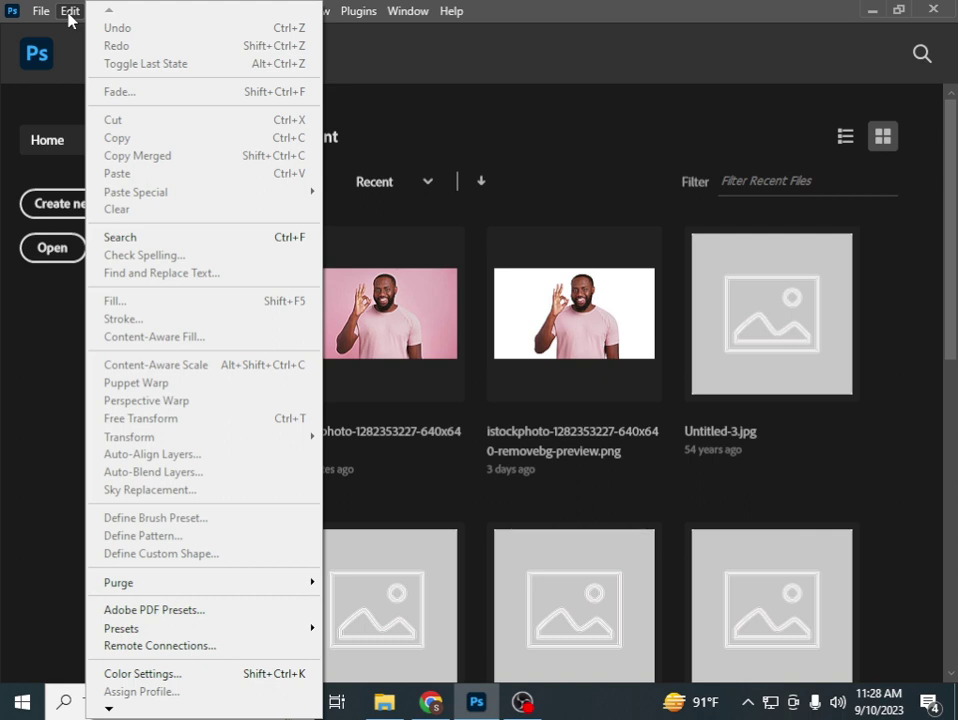
click(106, 11)
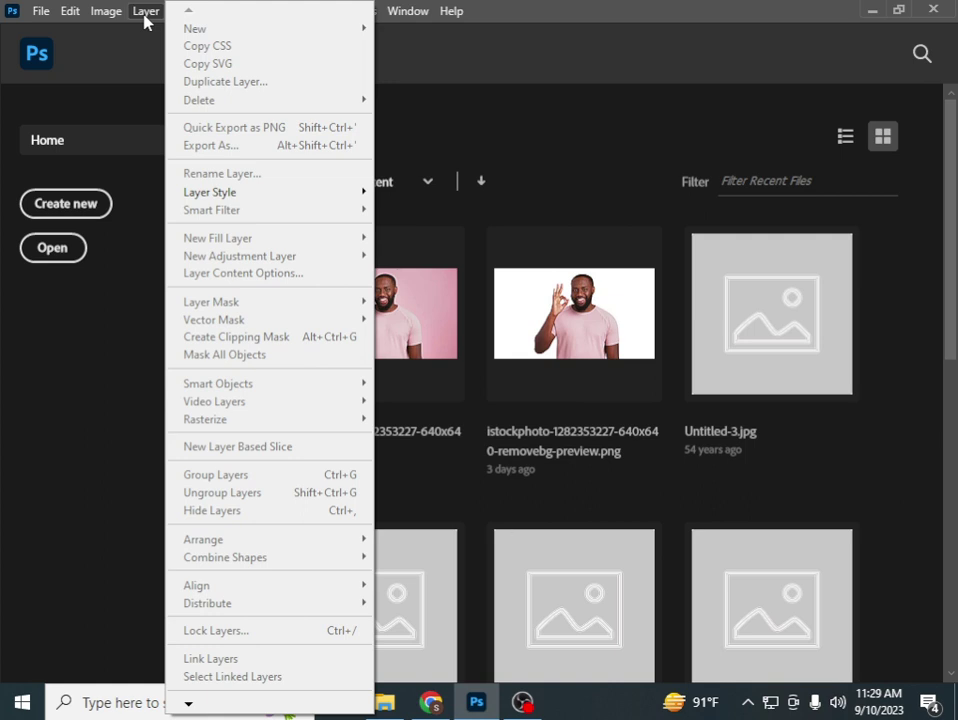
click(545, 120)
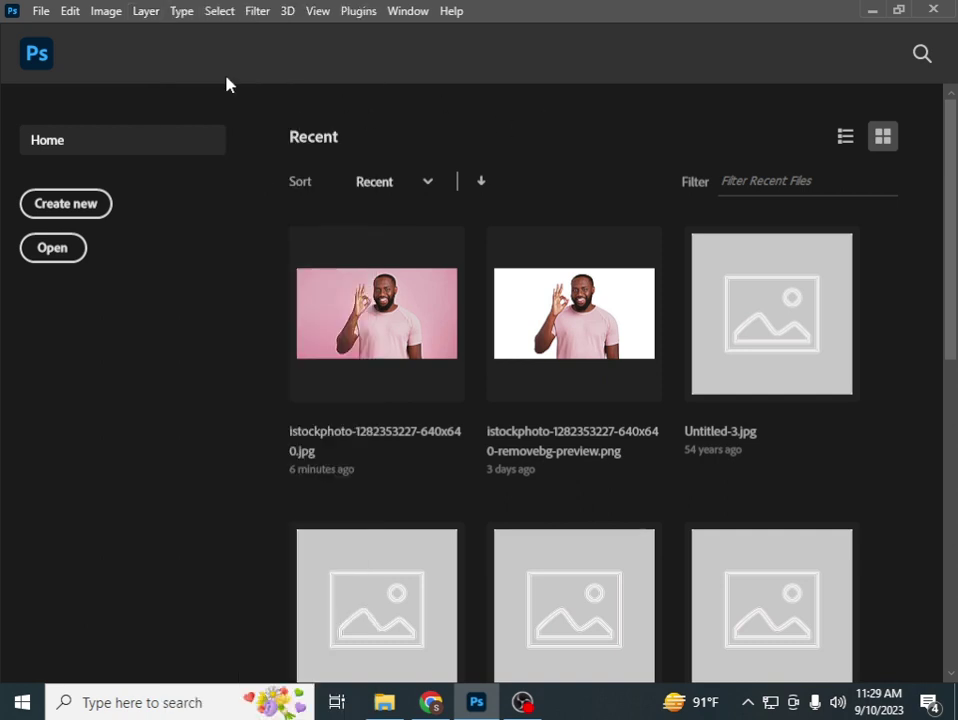
click(217, 12)
click(492, 92)
click(414, 14)
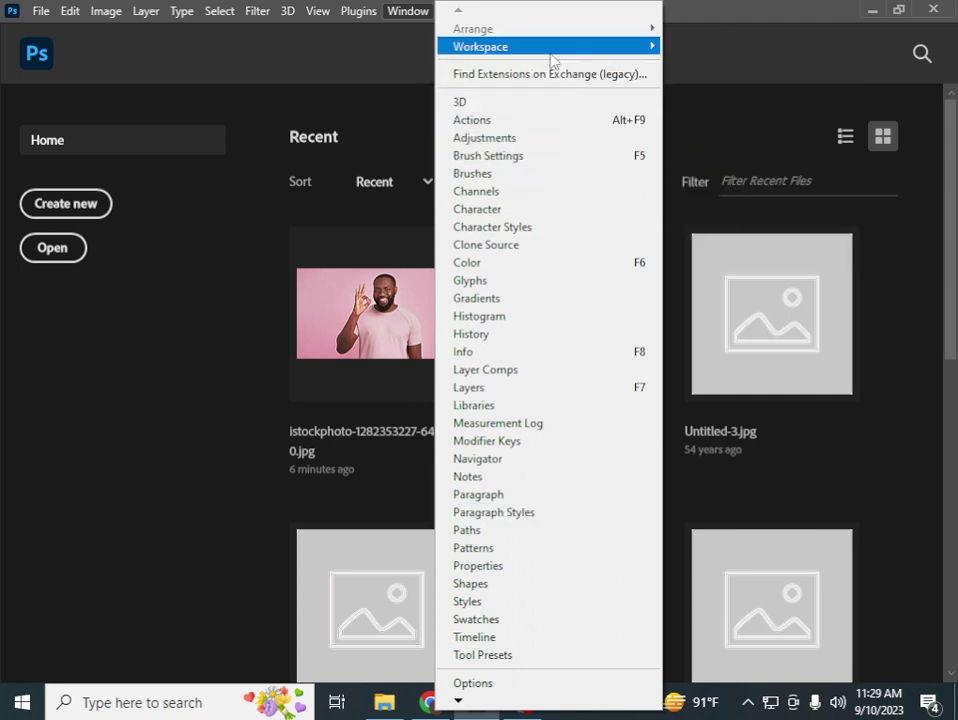
mouse_move(481, 46)
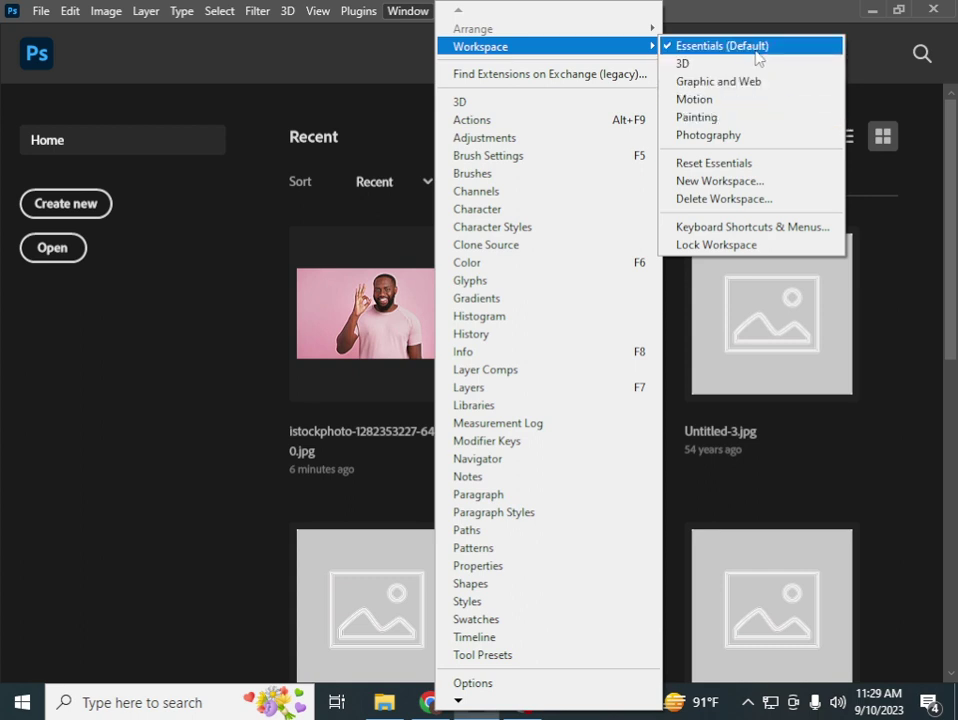
click(143, 350)
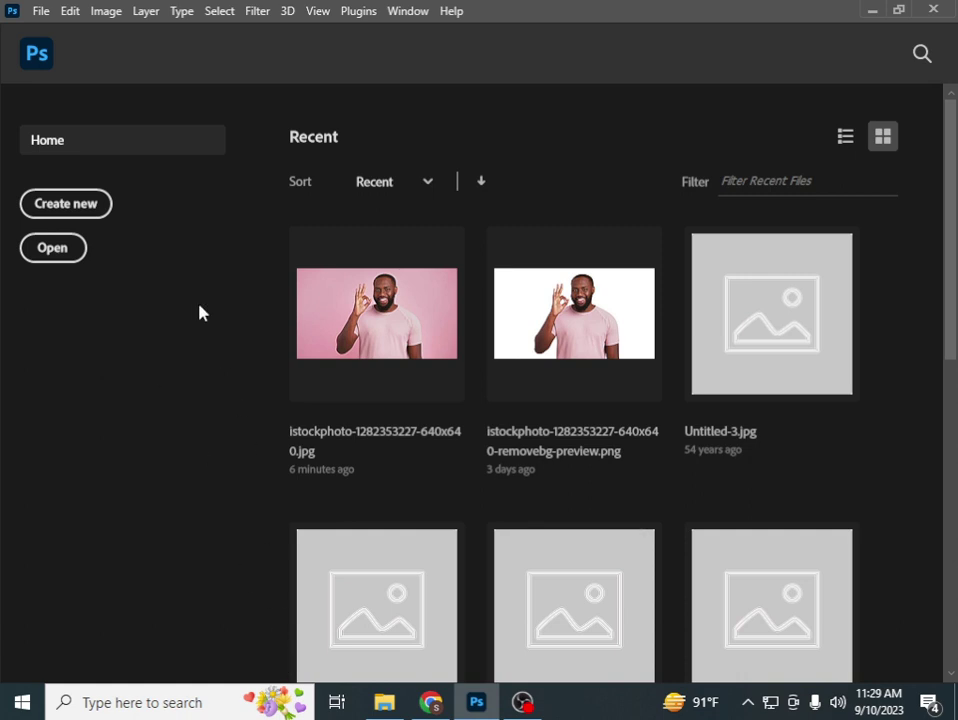
click(42, 13)
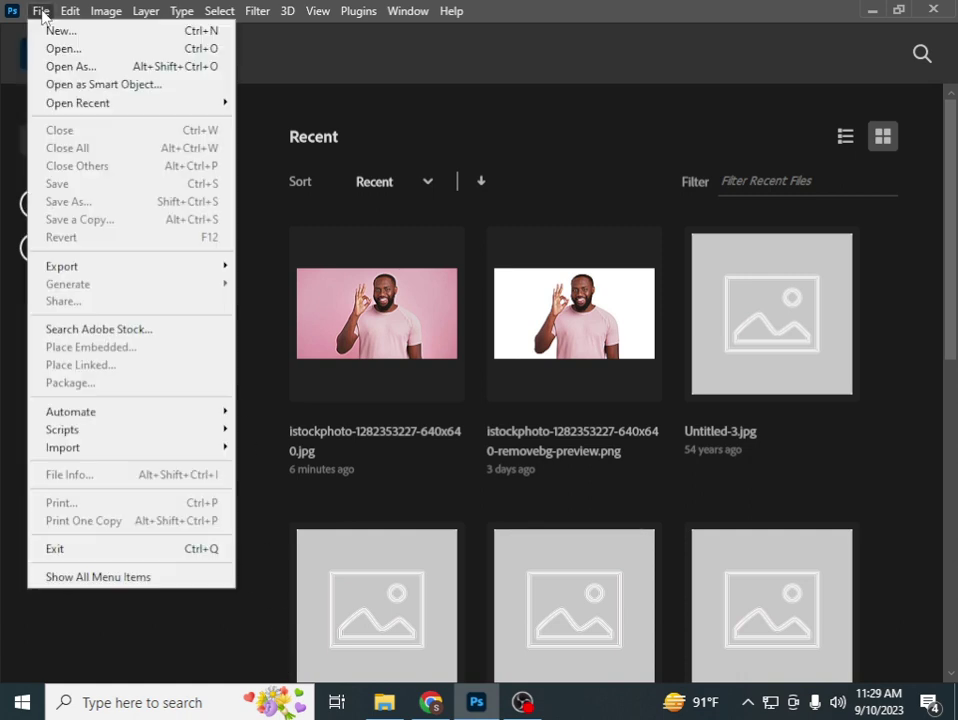
click(384, 702)
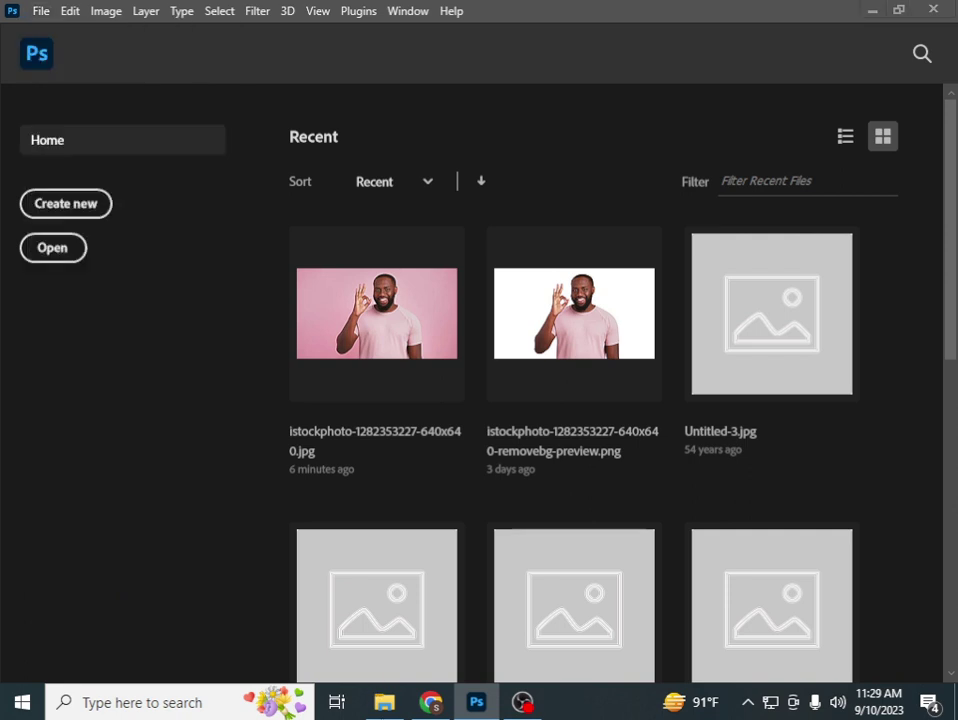
Drop Screenshot_2.png into Photoshop and dock its window as a full workspace tab
drag(646, 410, 235, 384)
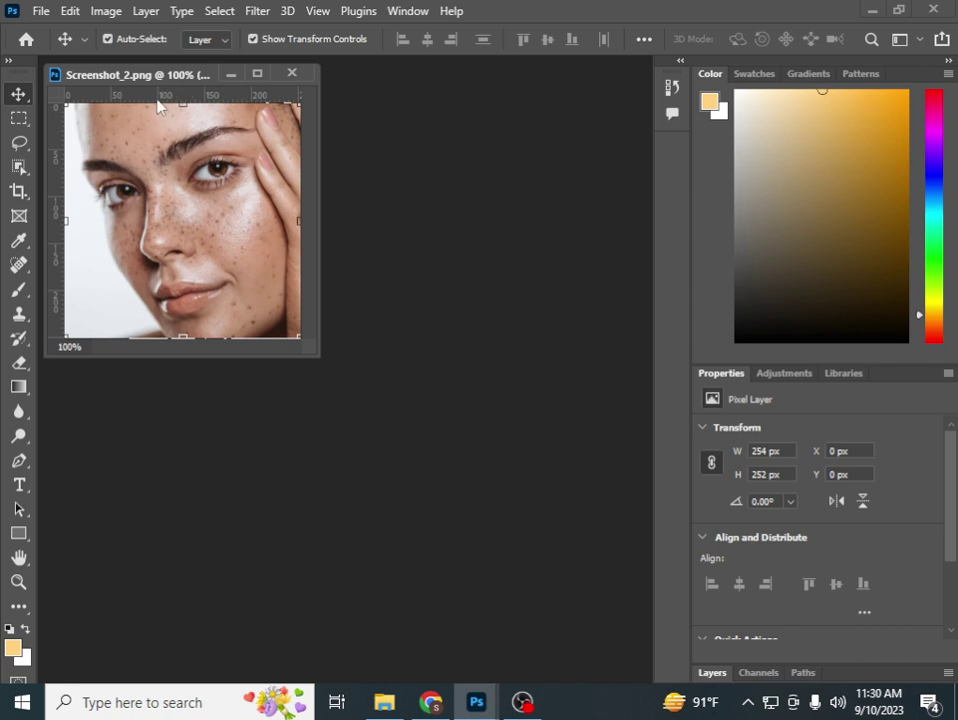
drag(145, 76, 145, 66)
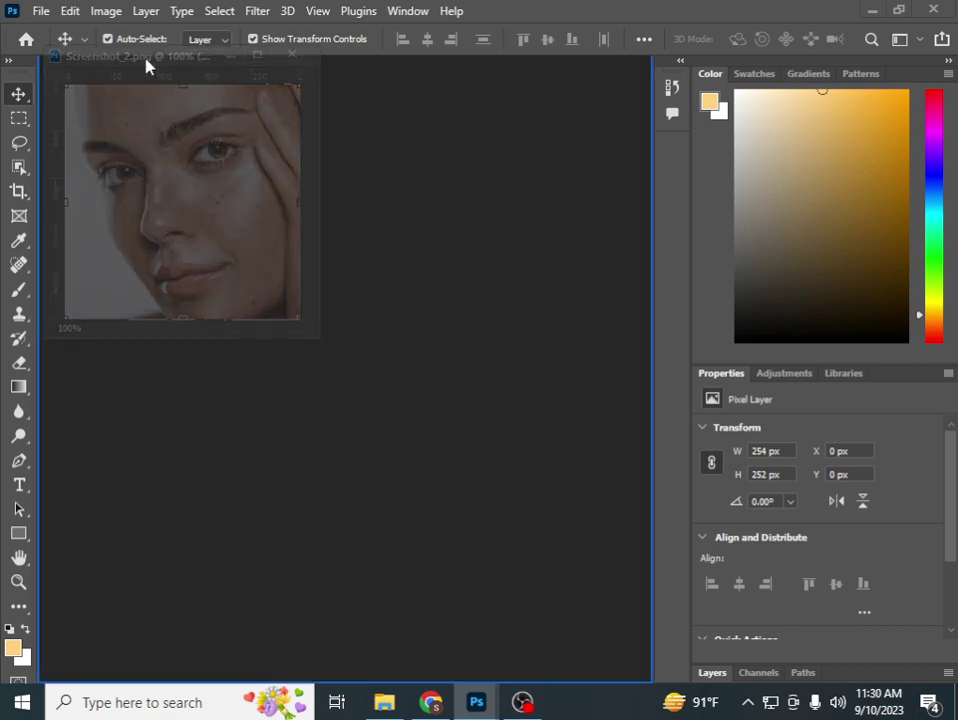
drag(145, 66, 145, 64)
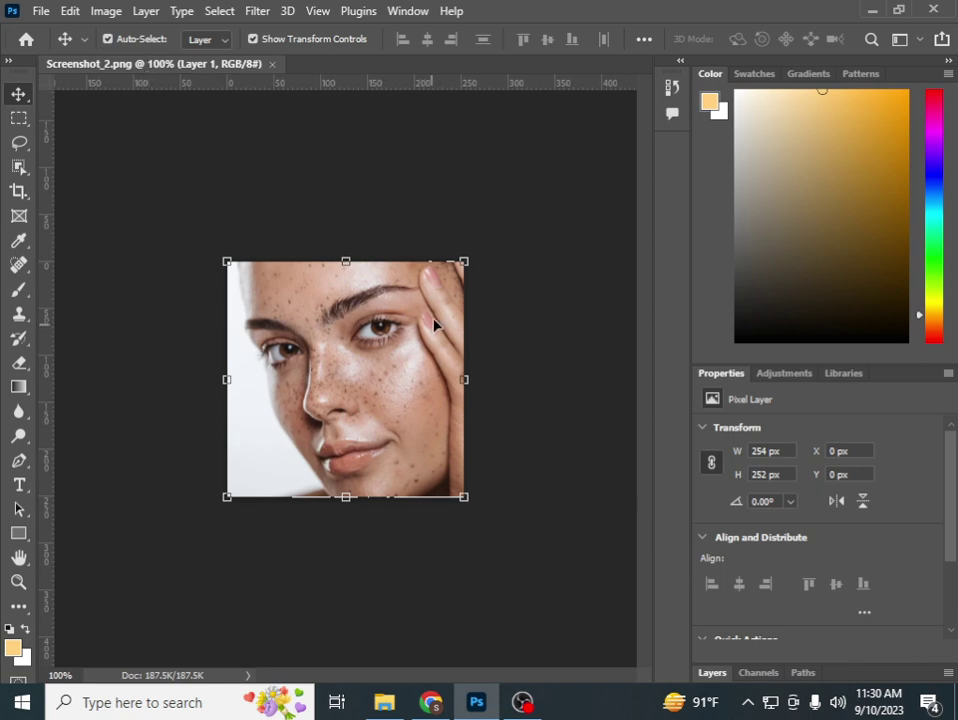
Fit the face photo to the screen and show the toolbar in two columns
click(17, 583)
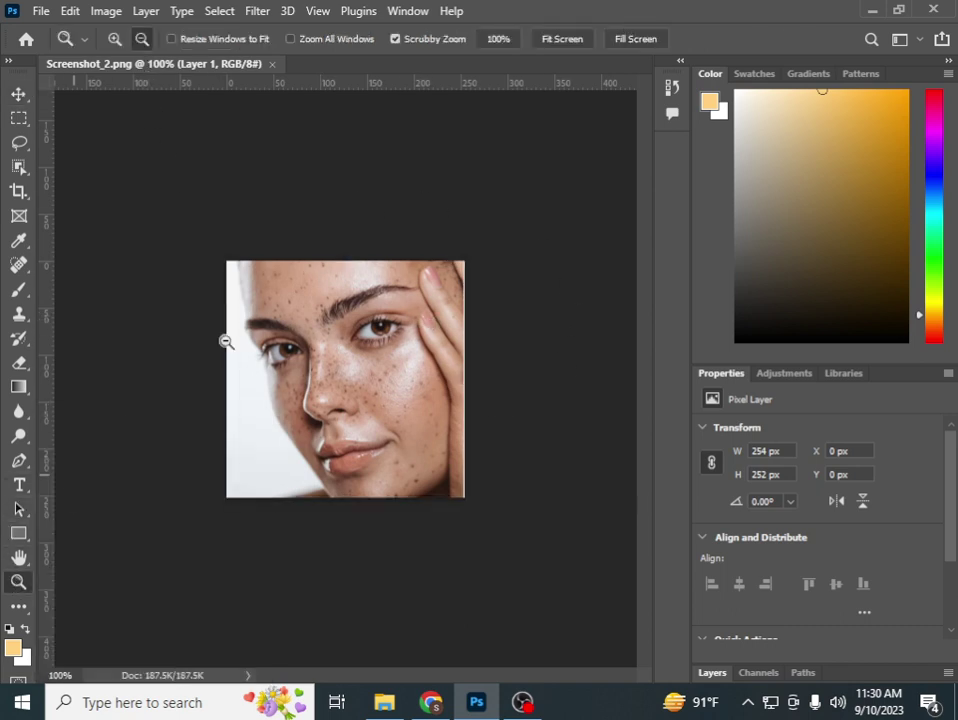
click(563, 40)
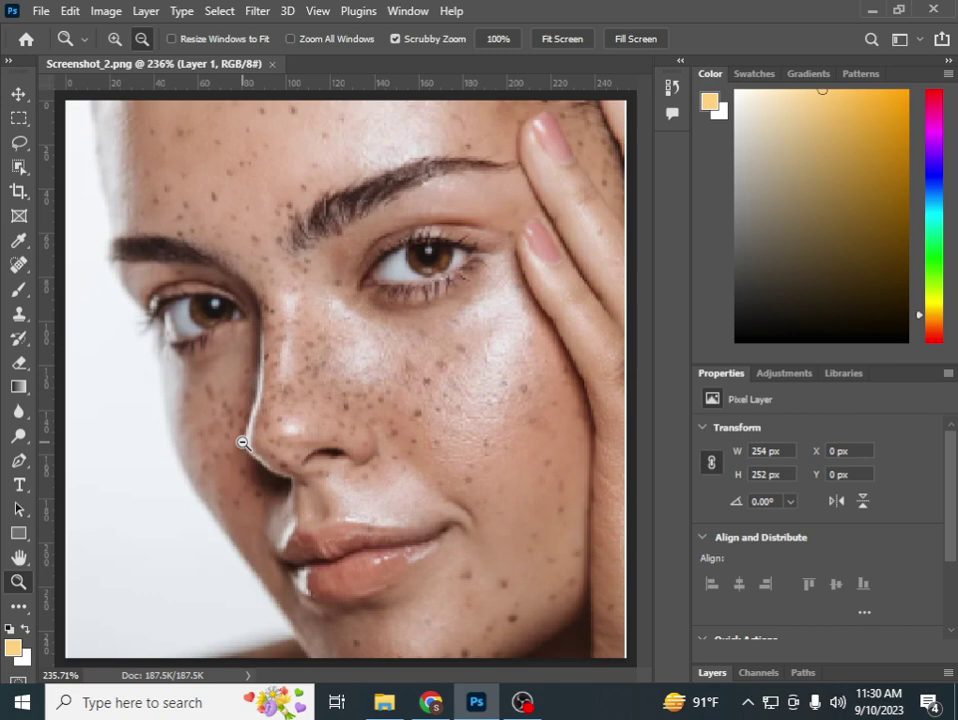
click(9, 56)
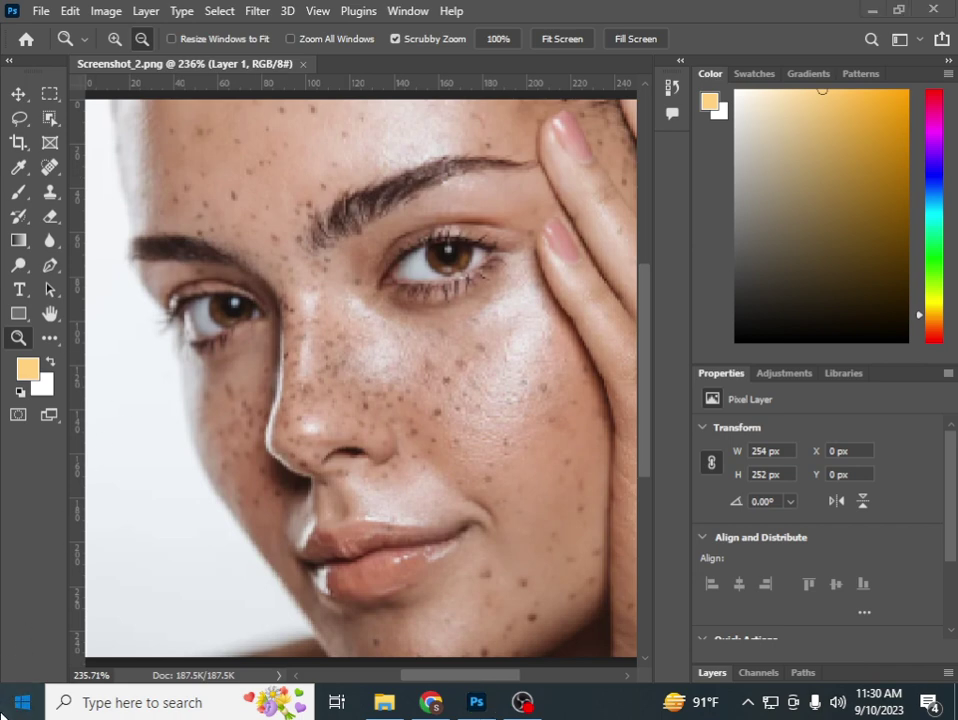
Open and dismiss the Windows Start menu, then close the floating Tools panel
click(22, 702)
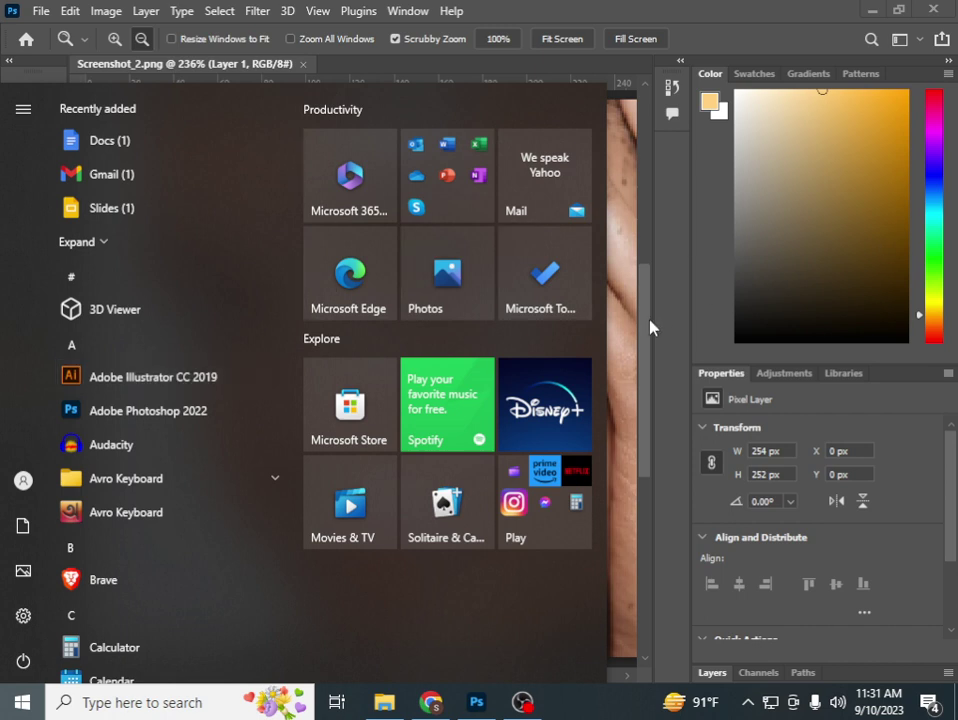
click(599, 9)
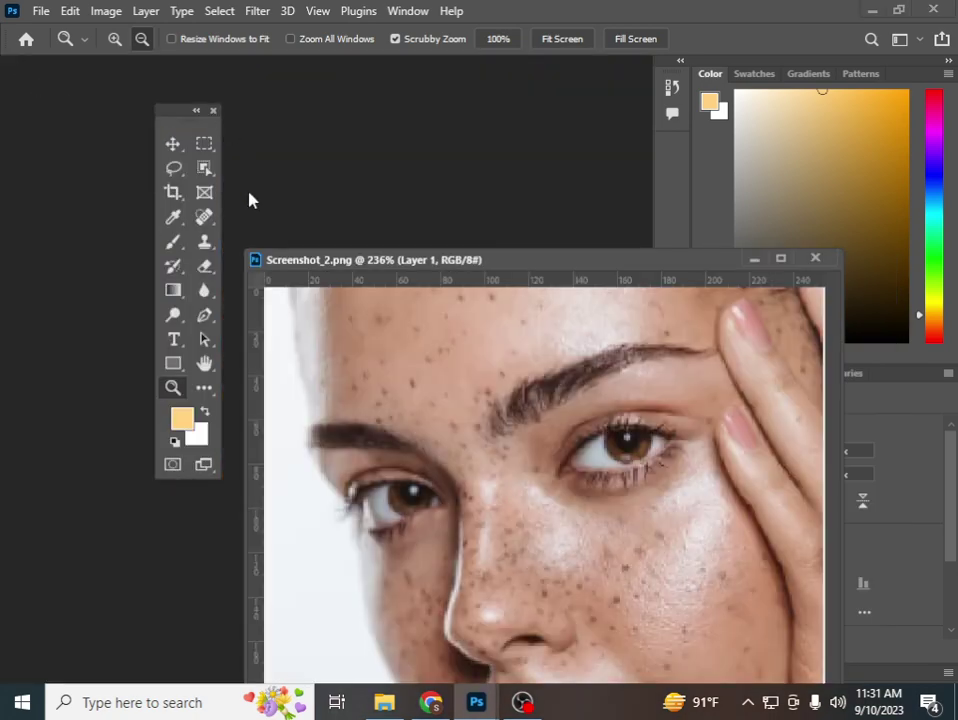
click(214, 111)
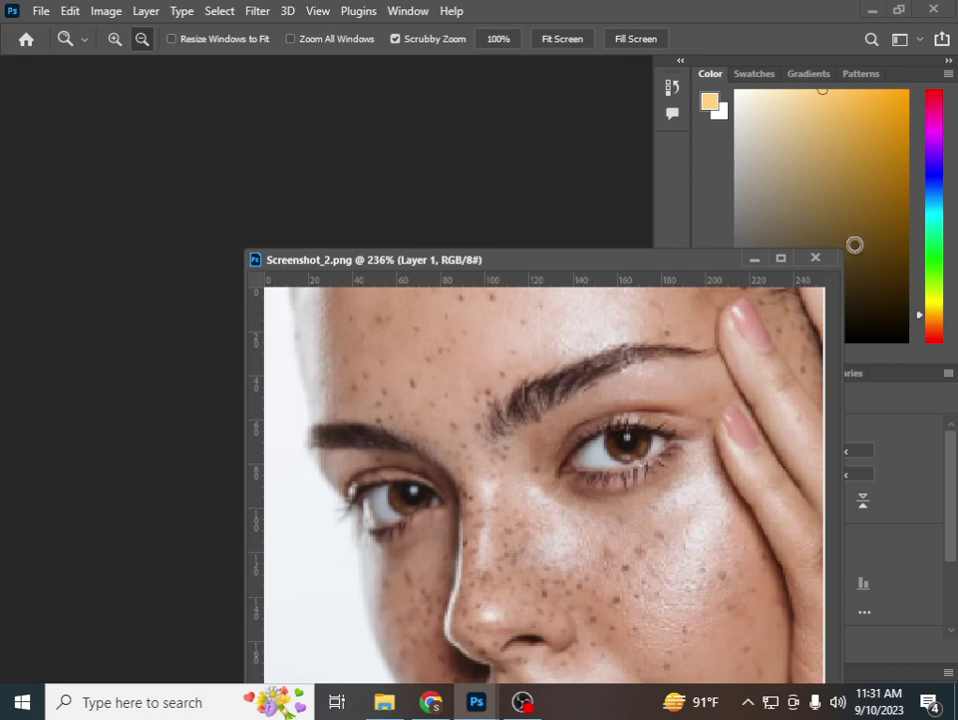
Close the image, reopen Screenshot_2.png from recent files, and centre its floating window
click(813, 260)
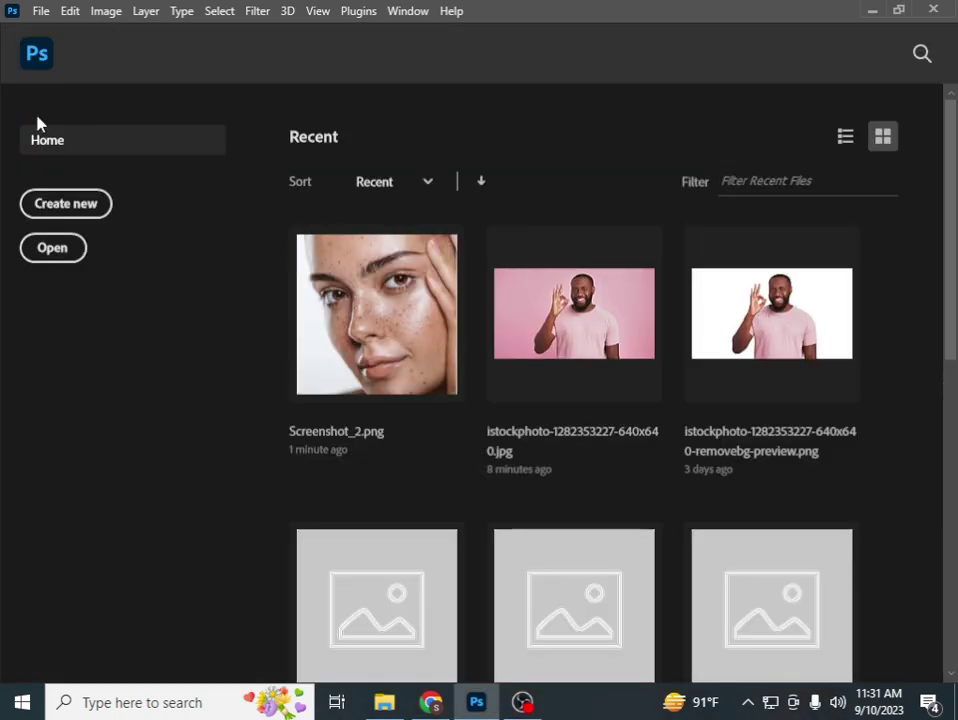
click(379, 337)
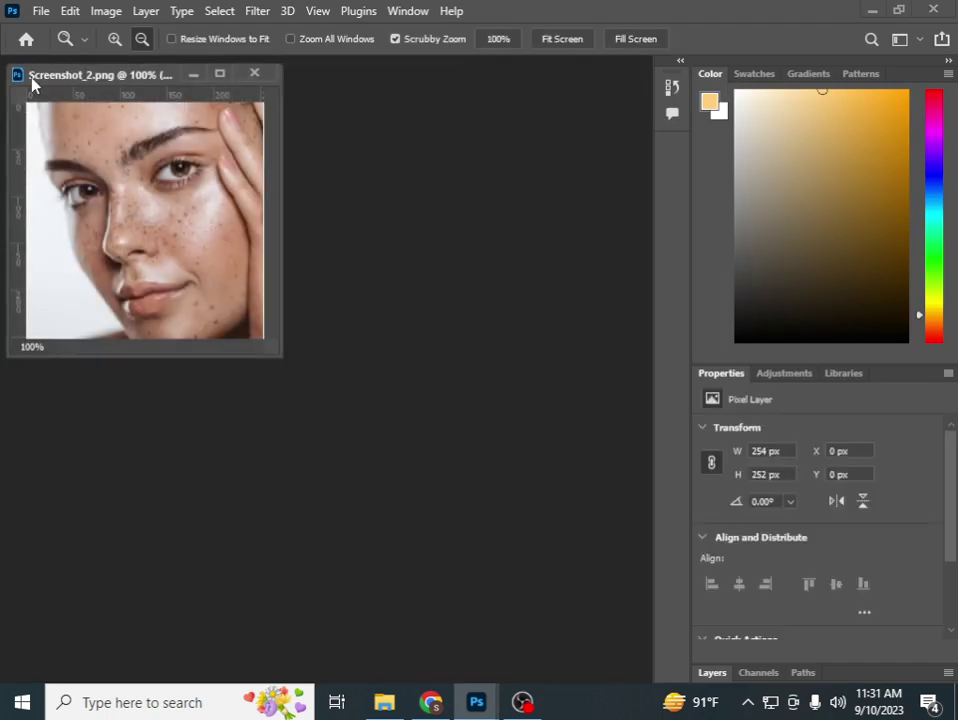
drag(80, 80, 472, 213)
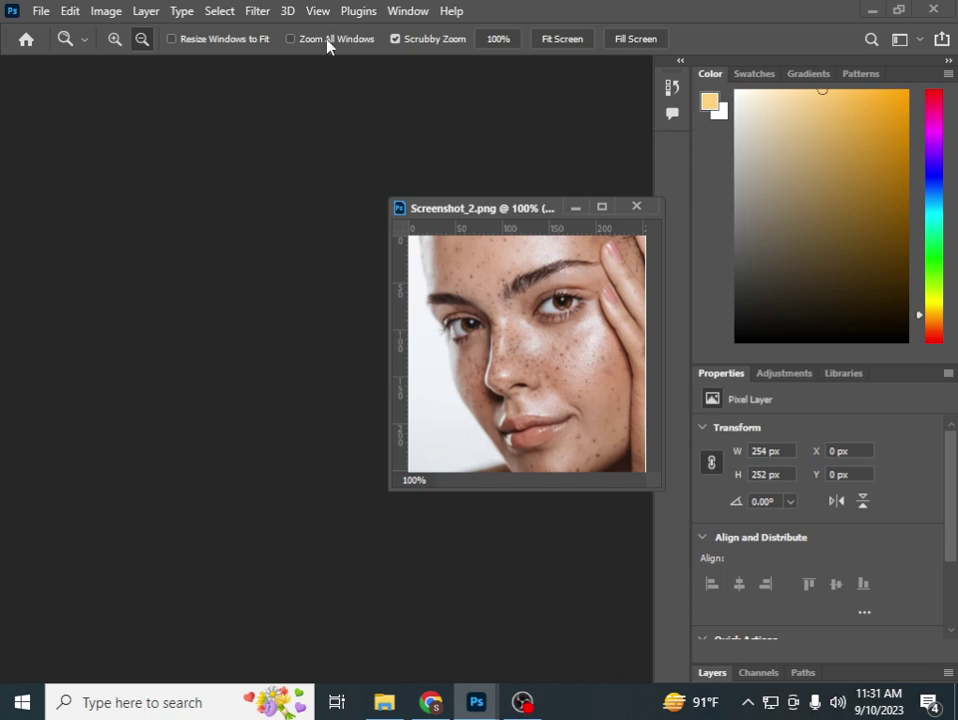
Restore the Tool Presets and Tools panels, dock Tools left, and expand Layers showing Layer 1
click(401, 10)
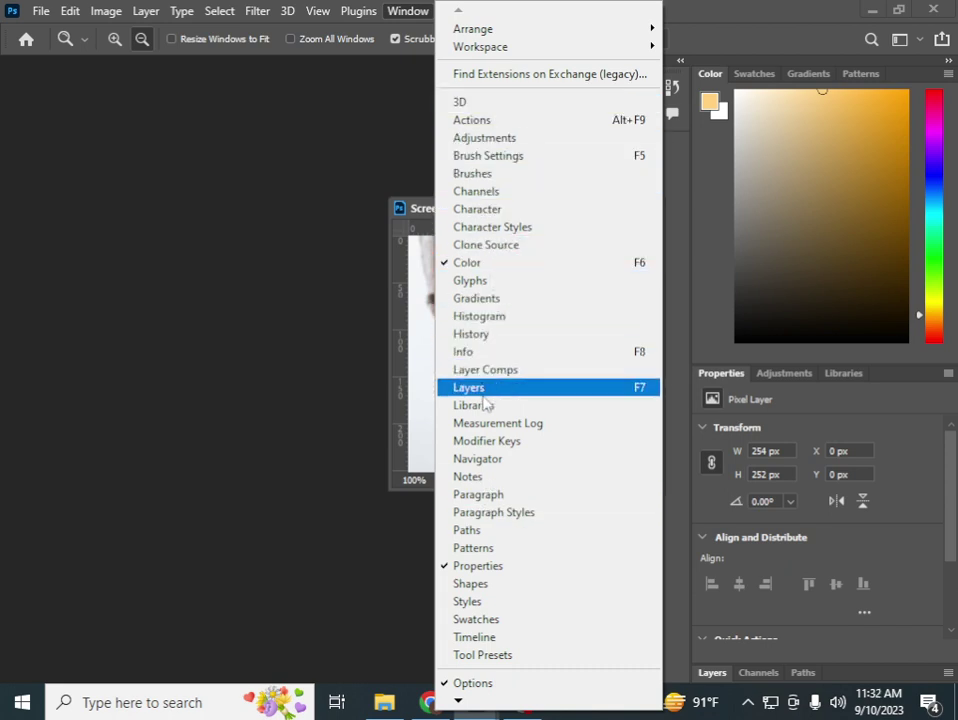
click(484, 656)
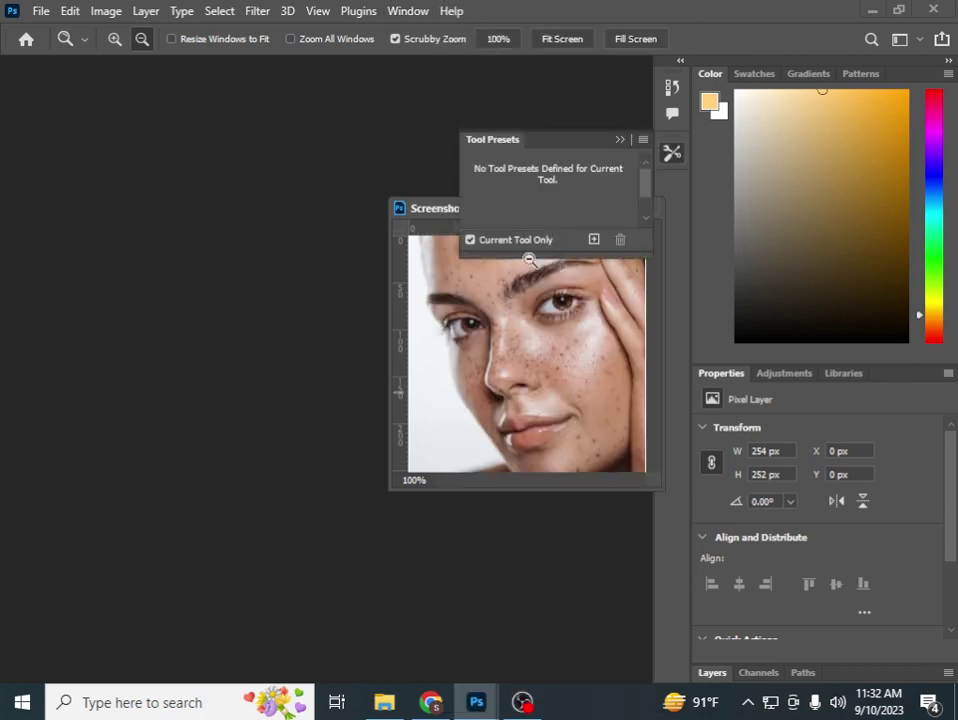
click(408, 11)
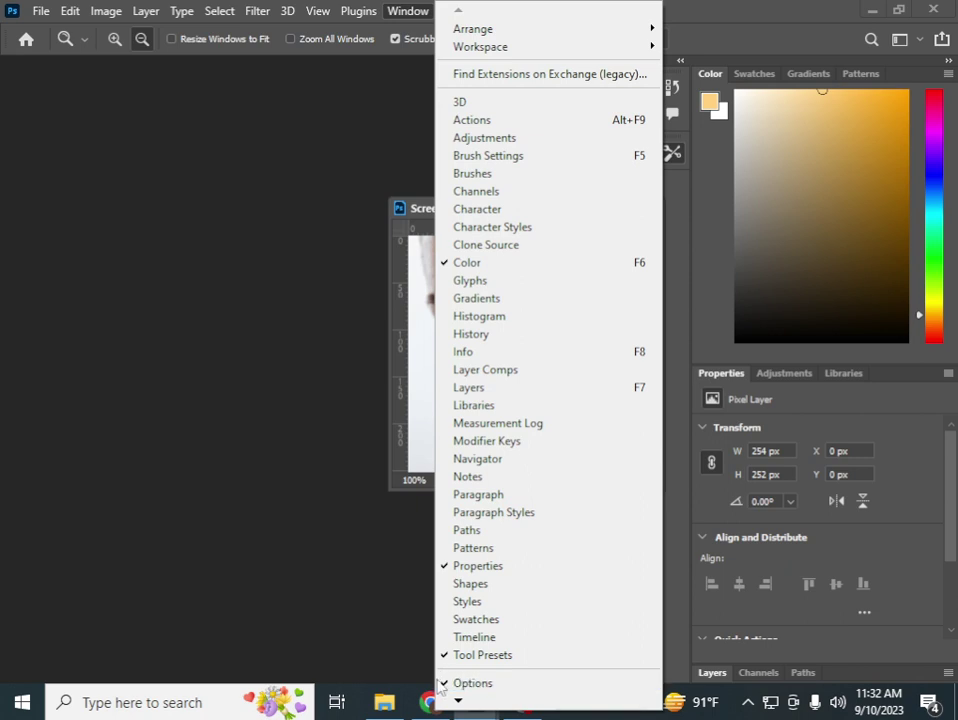
mouse_move(458, 700)
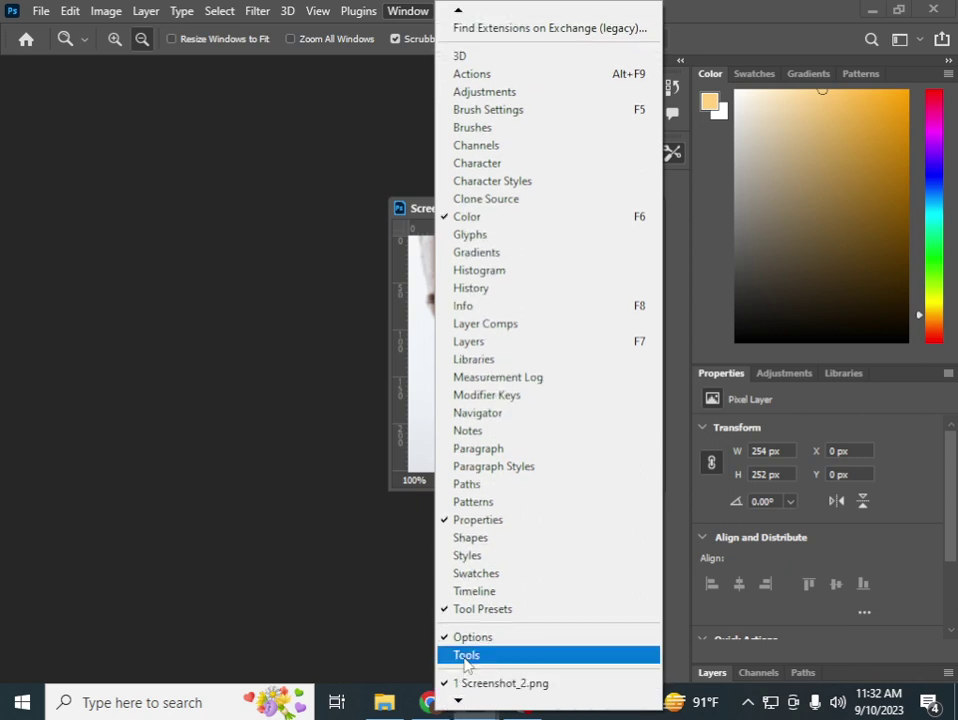
click(466, 655)
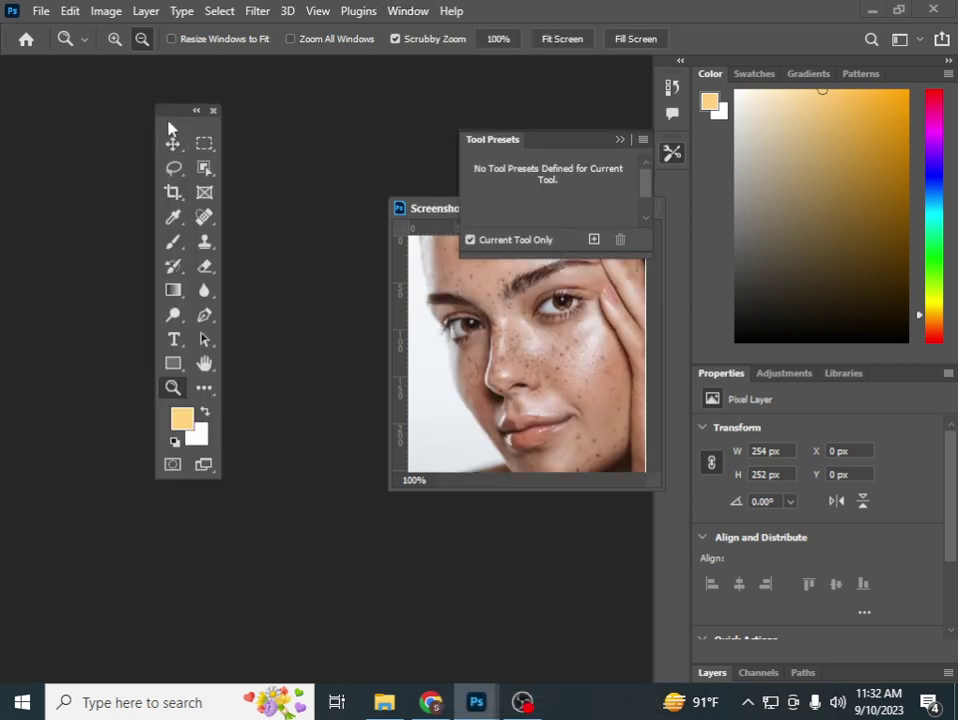
mouse_move(170, 121)
mouse_down()
mouse_move(5, 78)
mouse_move(6, 60)
mouse_up()
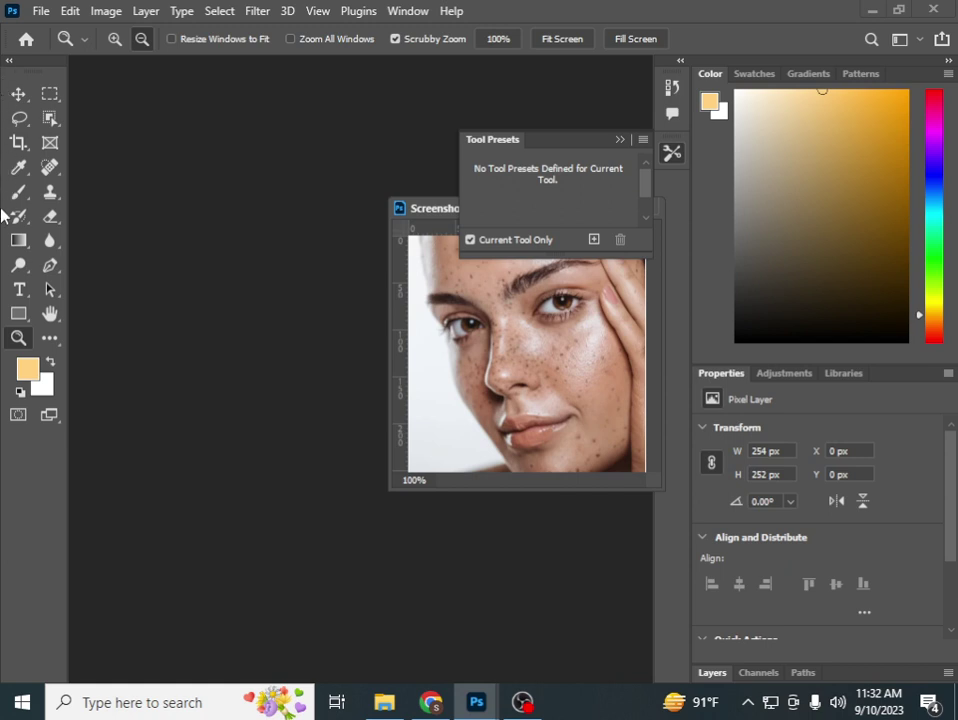
click(712, 673)
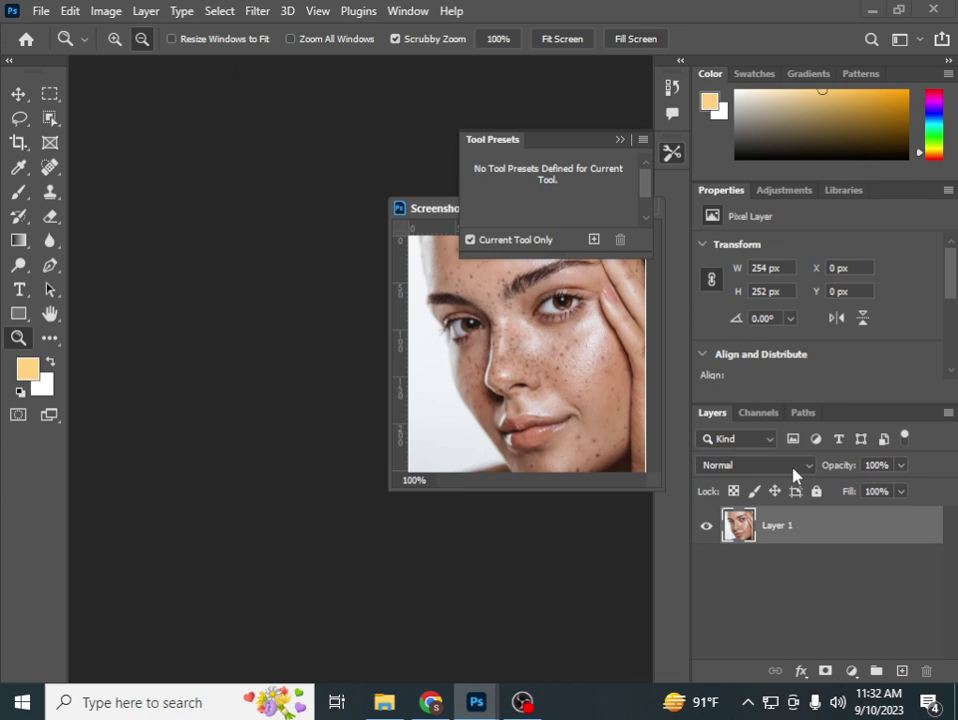
Toggle the Layers panel off and on, expand and collapse History, then collapse the right dock
click(405, 12)
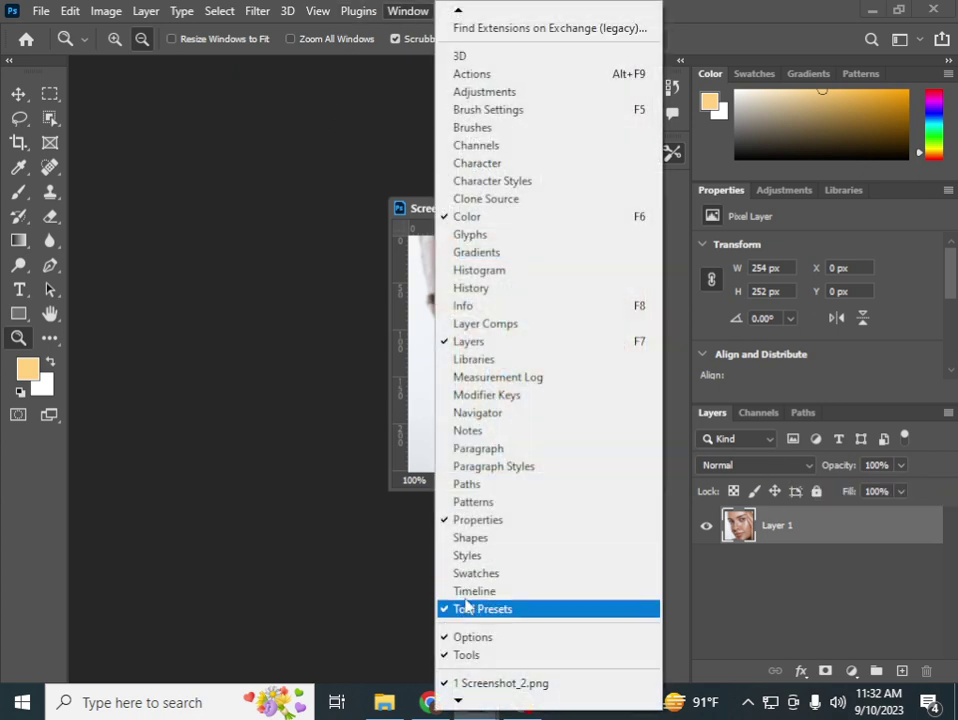
click(475, 342)
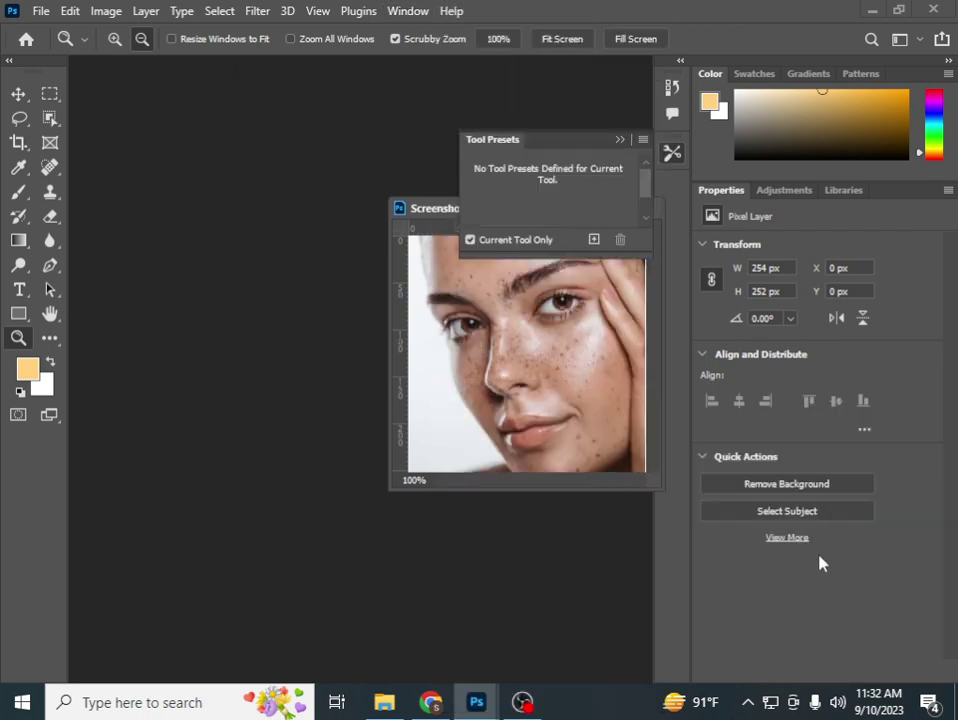
click(407, 18)
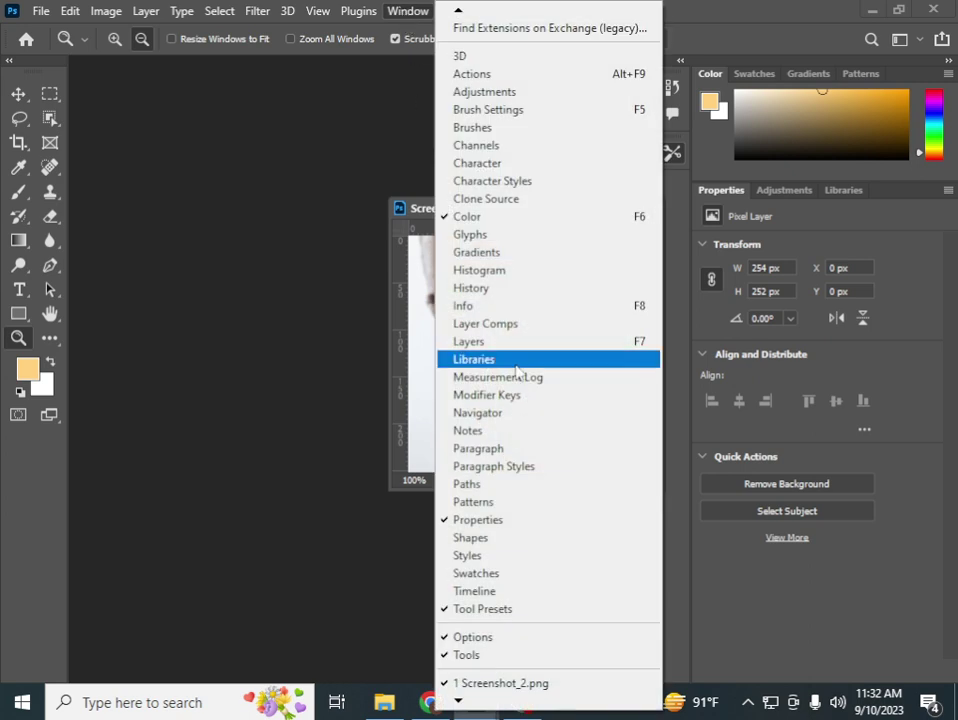
click(469, 341)
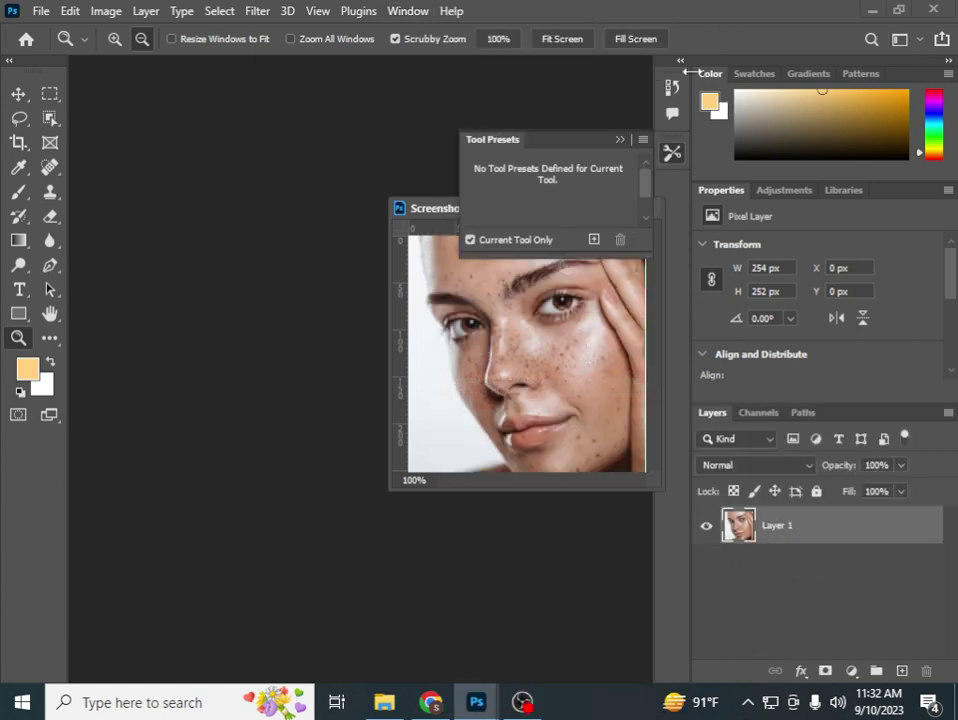
click(680, 62)
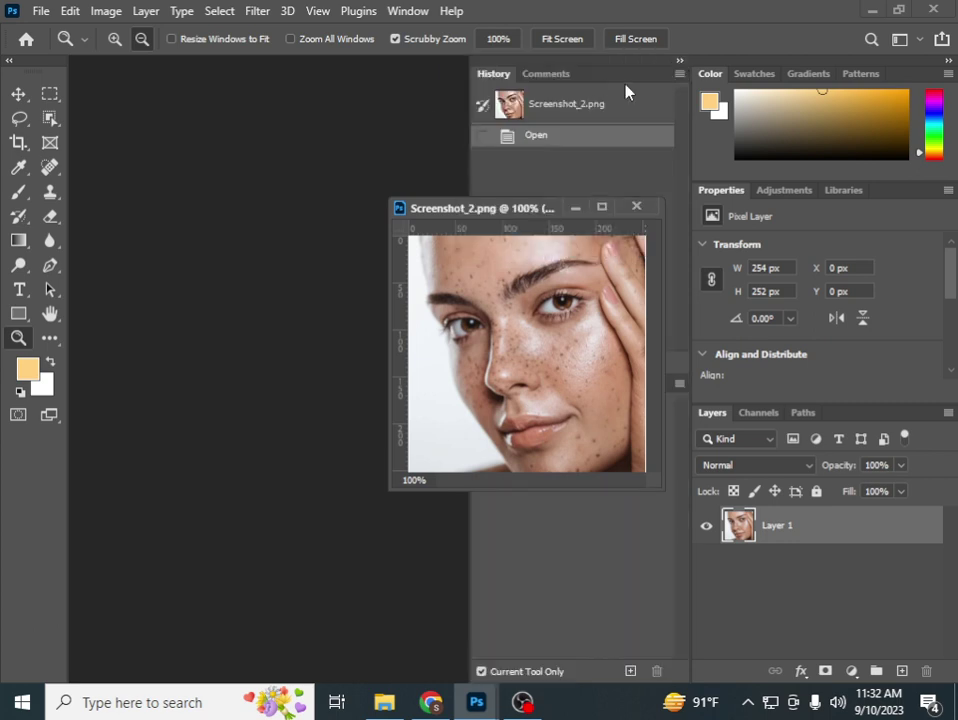
click(679, 62)
click(947, 62)
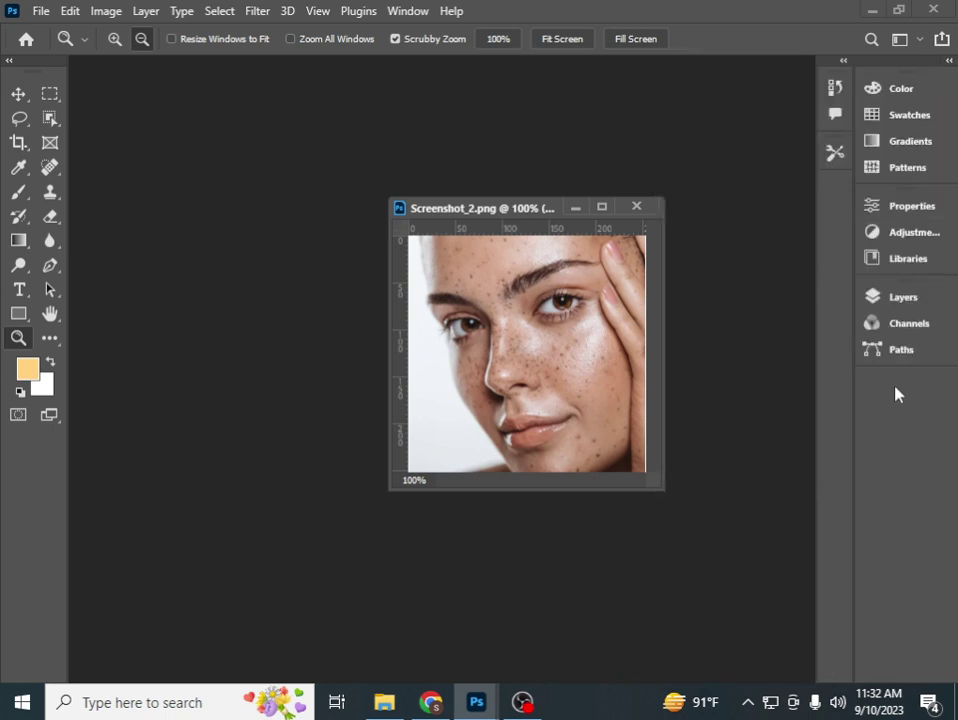
Open a taller Layers panel and dock the image window back as a tab
click(902, 300)
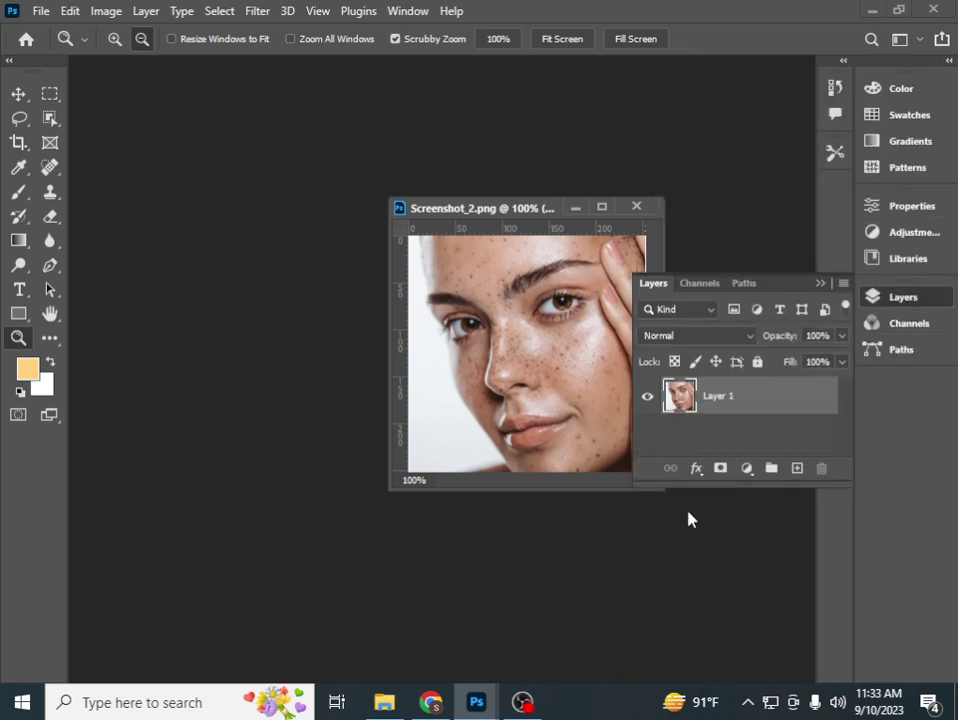
mouse_move(764, 488)
mouse_down()
mouse_move(740, 678)
mouse_move(733, 632)
mouse_up()
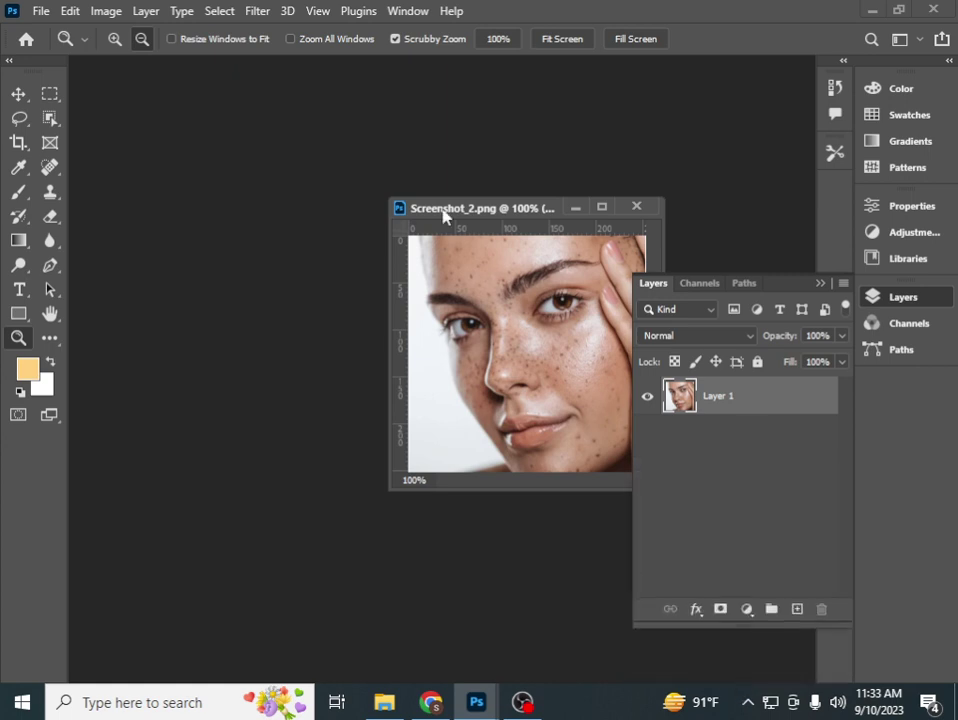
mouse_move(434, 214)
mouse_down()
mouse_move(224, 104)
mouse_move(126, 74)
mouse_up()
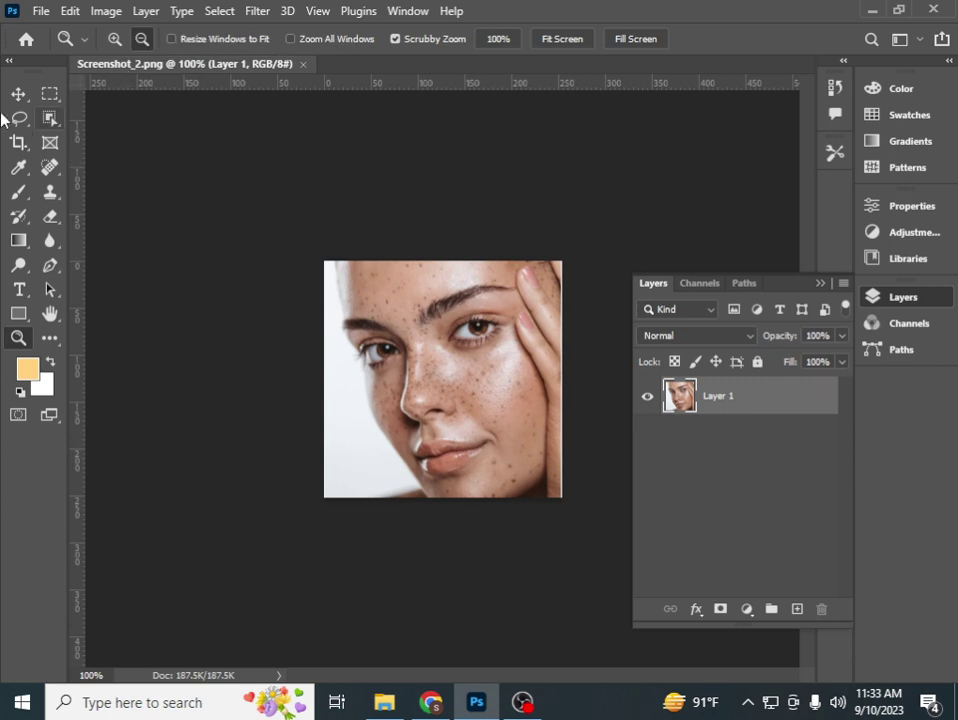
Float the Tools and Layers panels, moving Layers off the face photo
drag(8, 66, 186, 161)
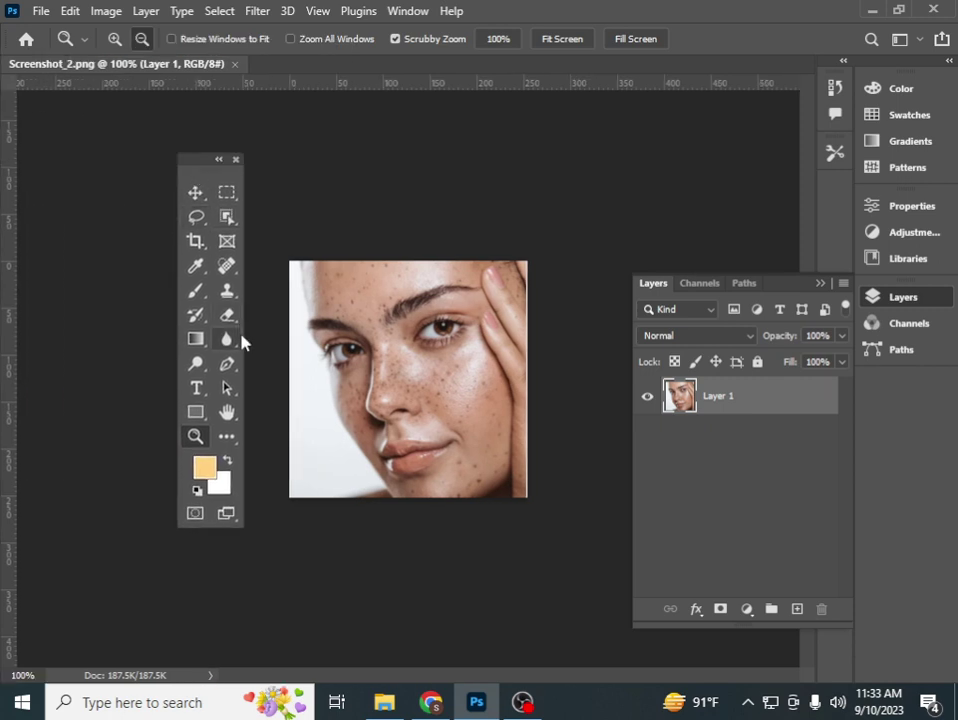
drag(790, 290, 568, 149)
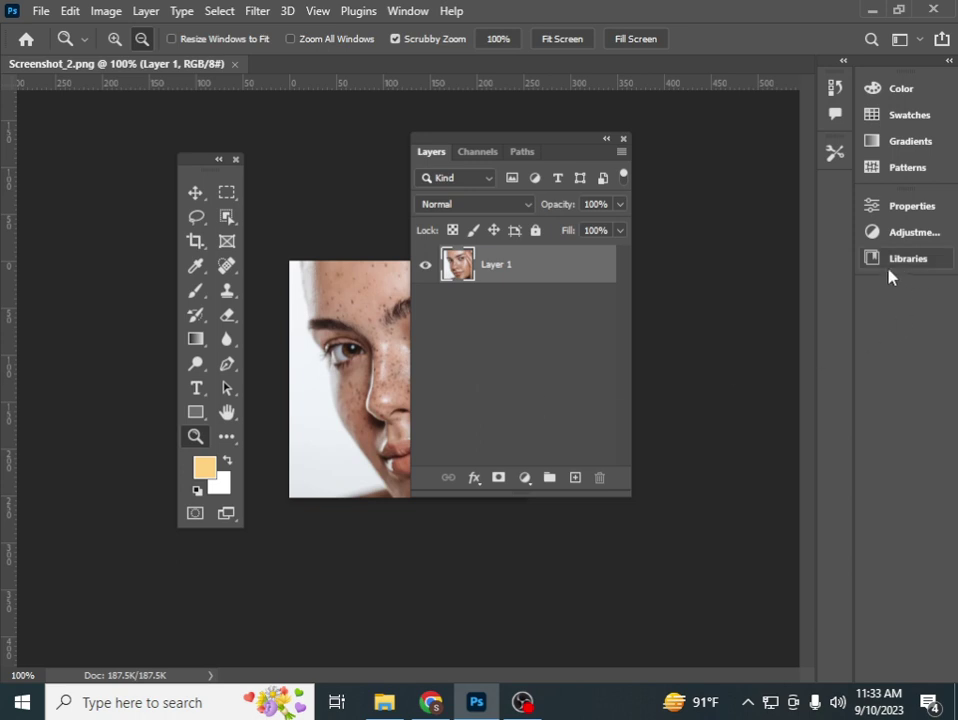
mouse_move(543, 148)
mouse_down()
mouse_move(131, 94)
mouse_move(685, 220)
mouse_move(714, 184)
mouse_up()
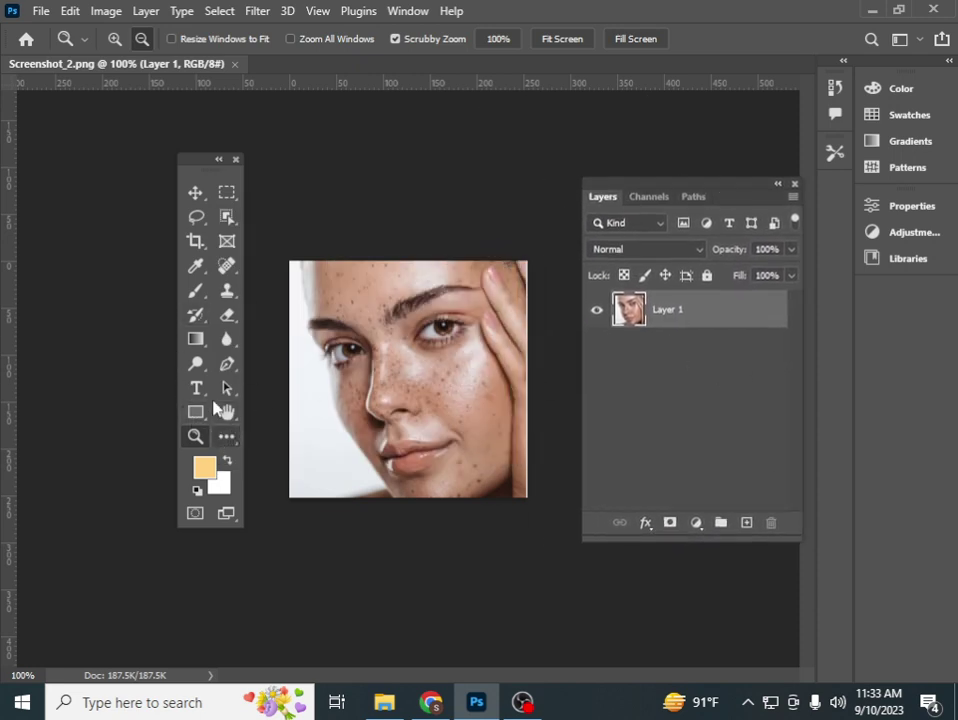
Heal the cheek freckles with two Spot Healing Brush strokes
click(228, 266)
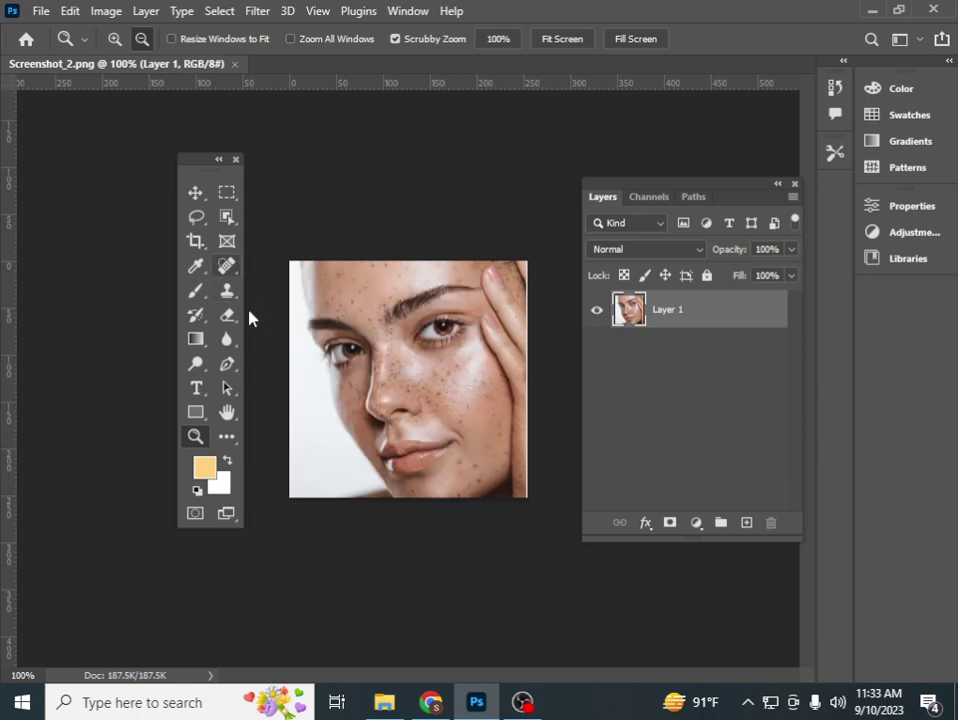
right_click(228, 266)
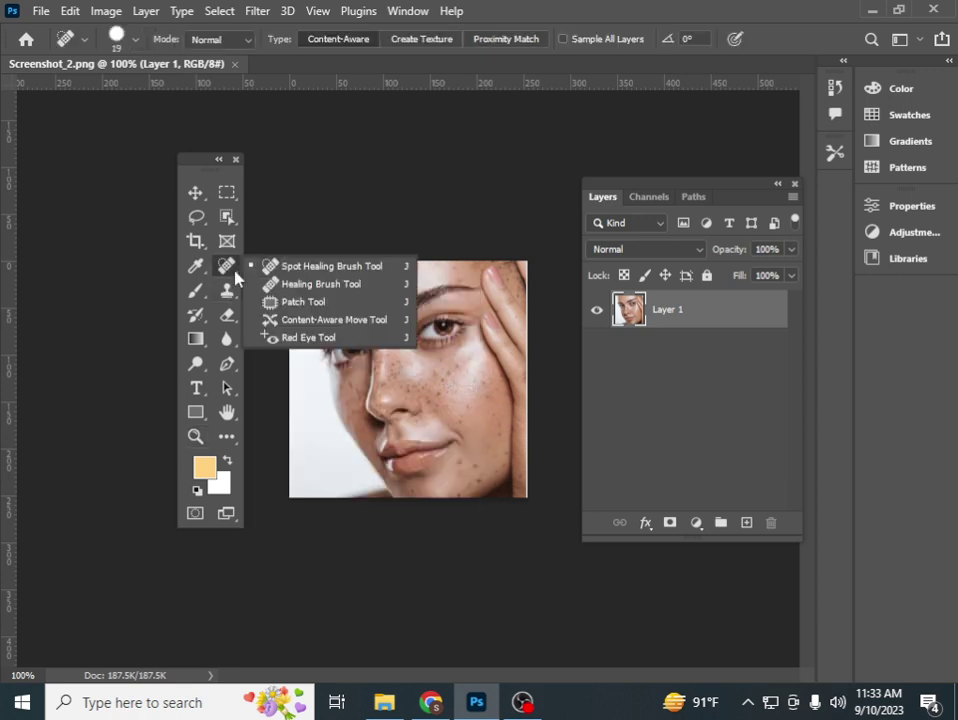
click(300, 268)
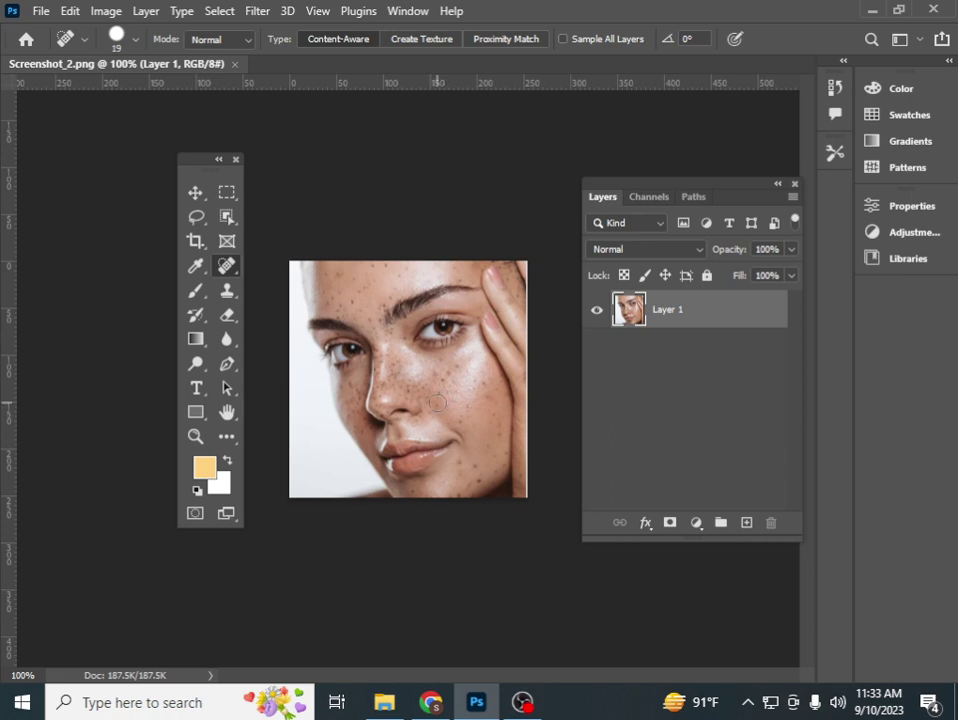
drag(437, 398, 440, 418)
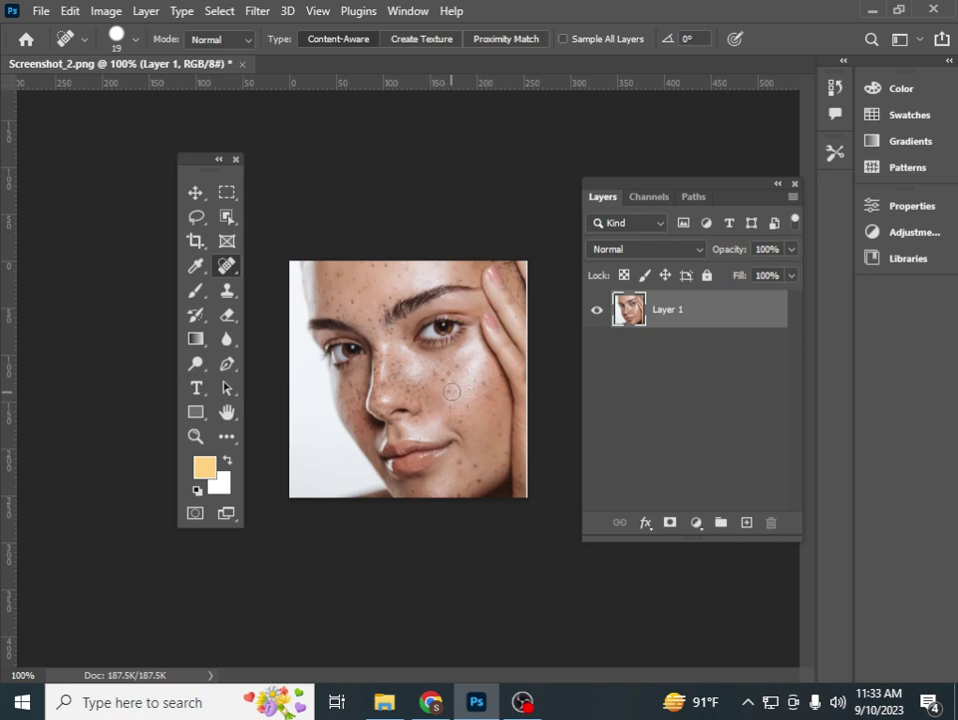
drag(452, 398, 449, 418)
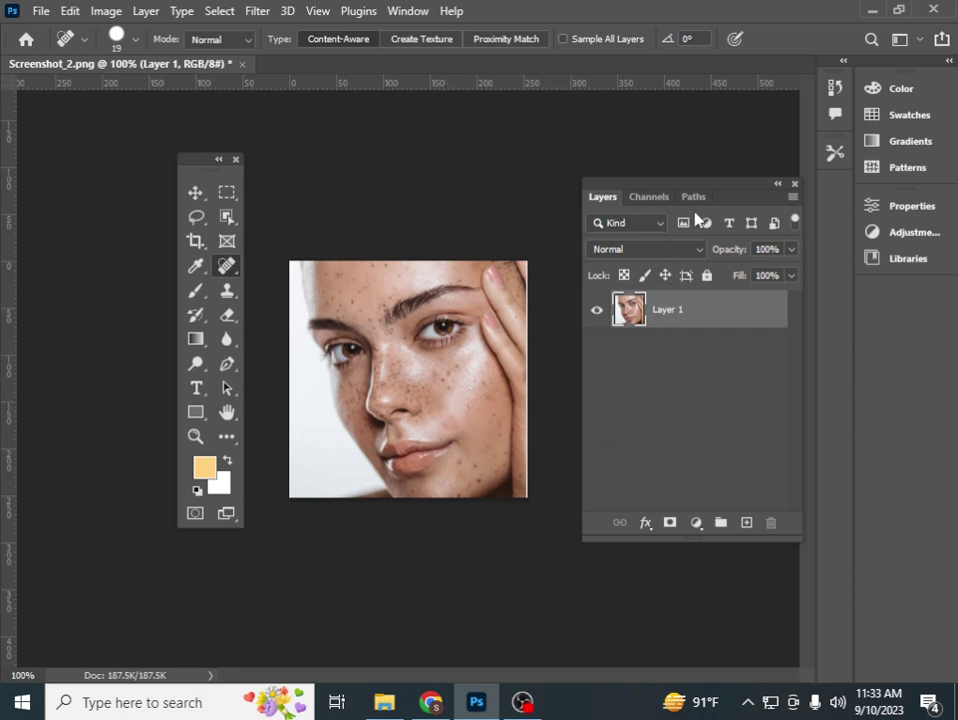
Dock Tools on the left edge and Layers in the right column, then expand the dock
drag(705, 188, 712, 204)
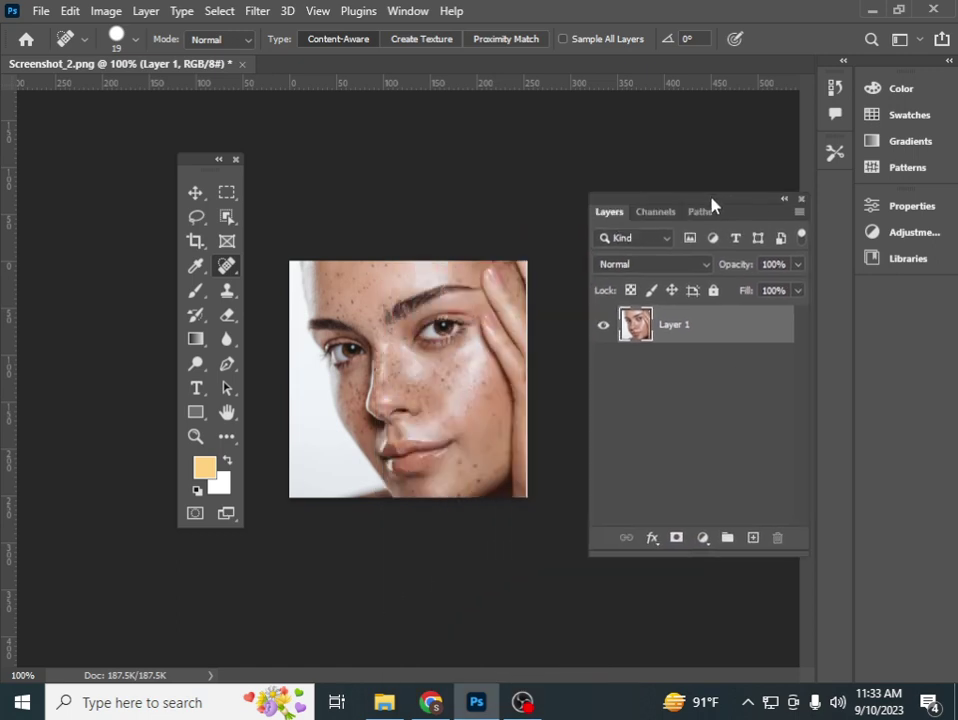
drag(184, 162, 6, 108)
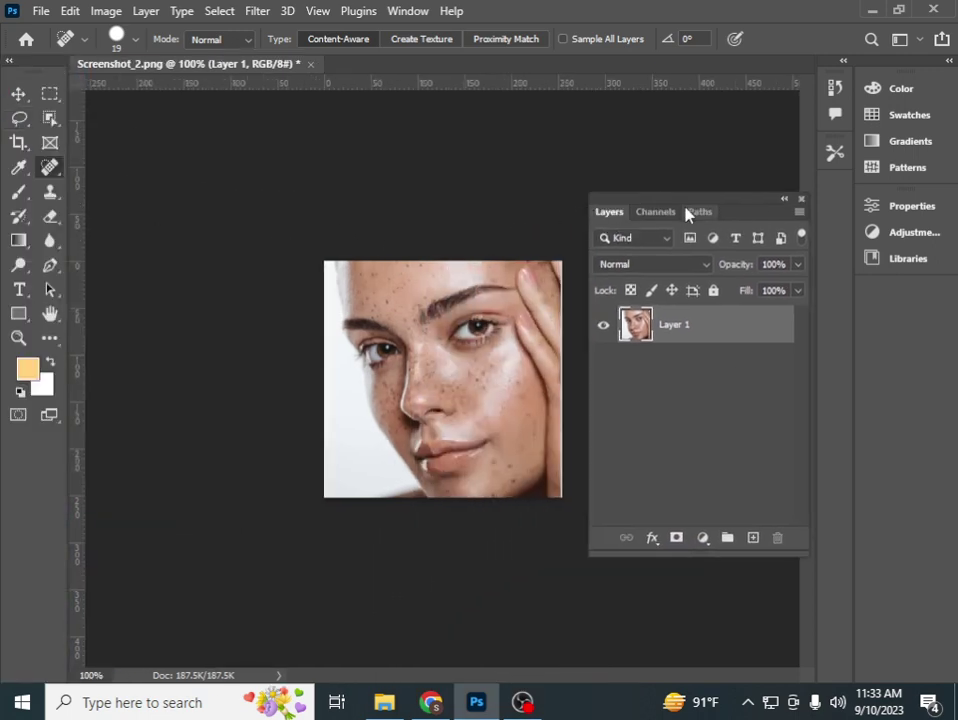
drag(684, 203, 909, 306)
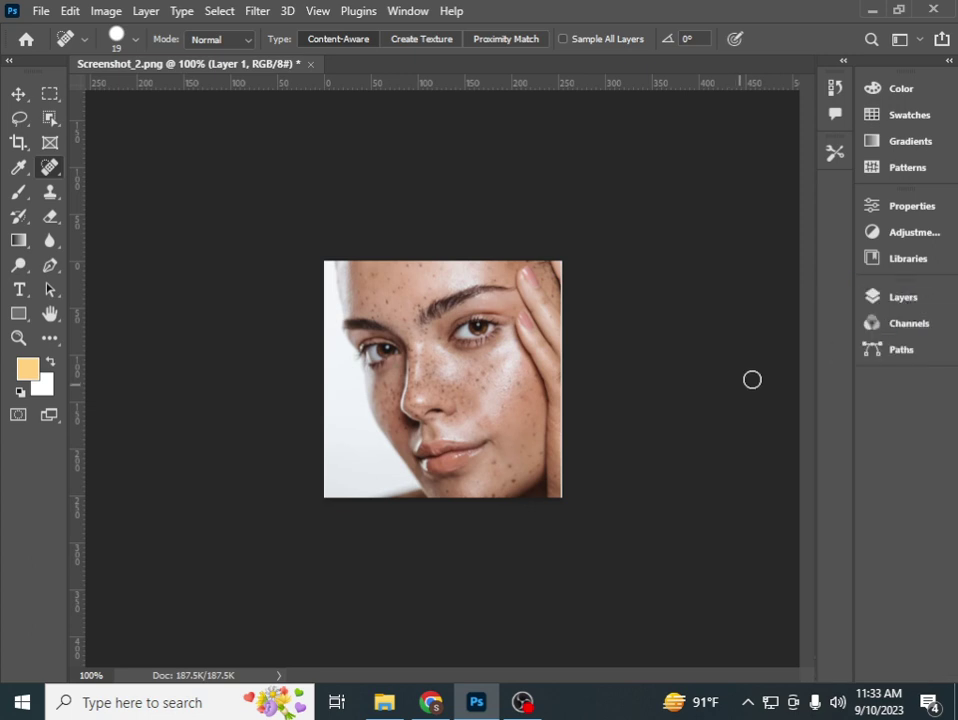
click(948, 63)
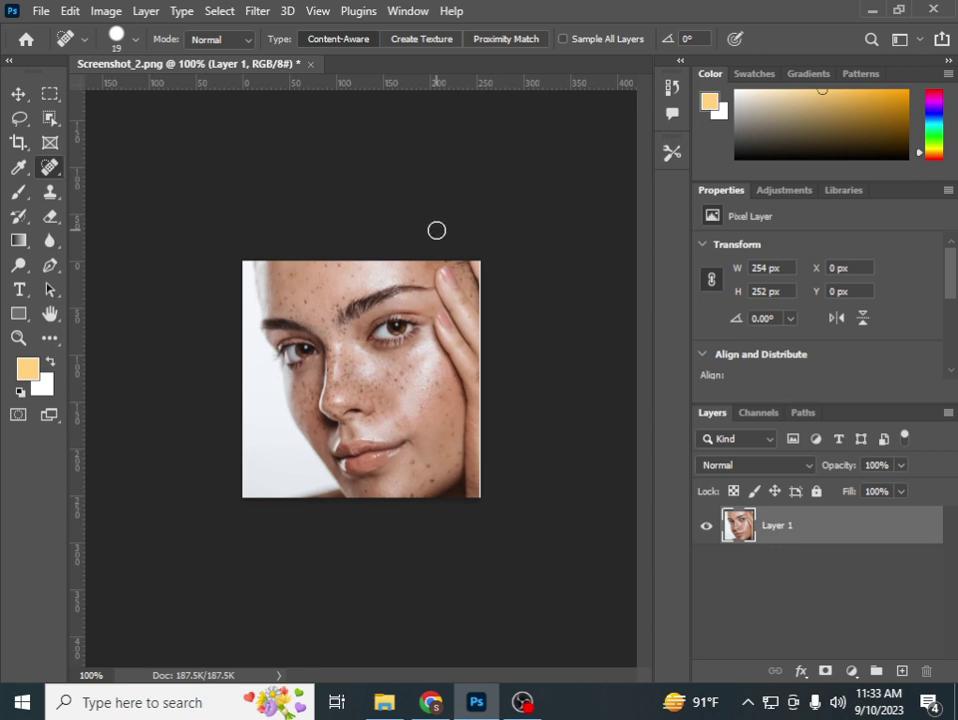
Dismiss the Window menu, deselect Layer 1, and bring up the Windows Start menu
click(398, 16)
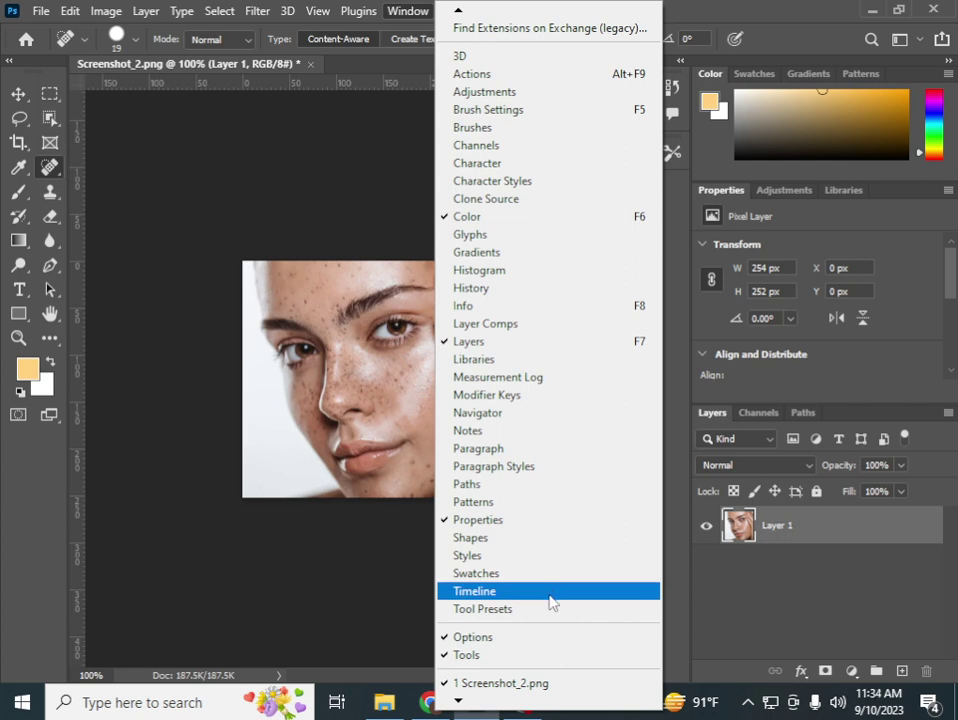
click(774, 624)
click(774, 624)
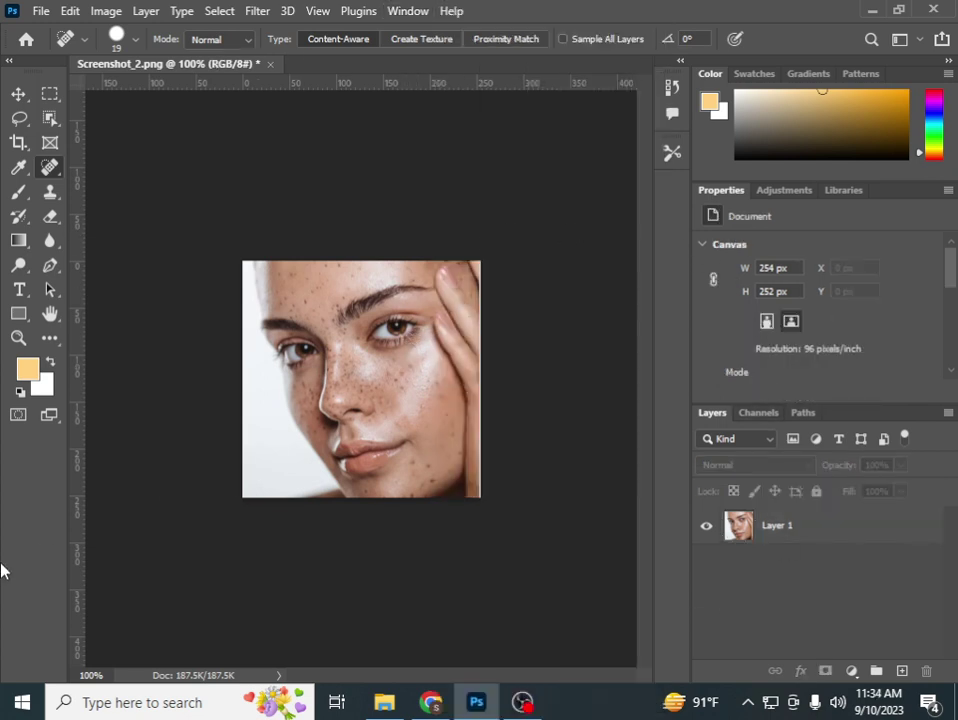
click(24, 706)
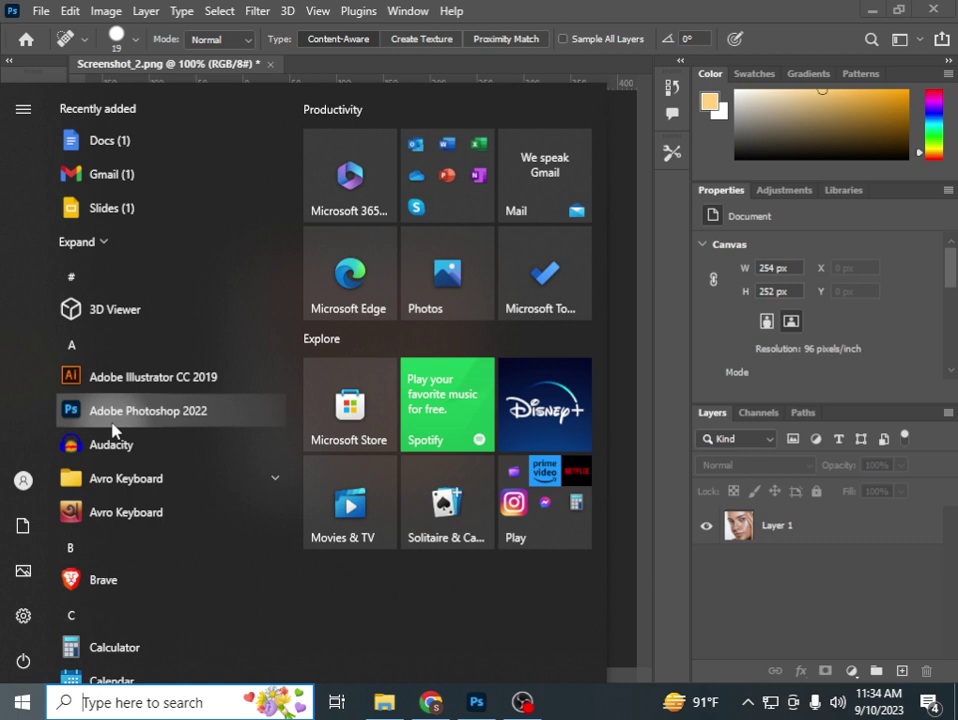
Float the Tools and Layers panels over the canvas and collapse the right dock to icons
click(502, 15)
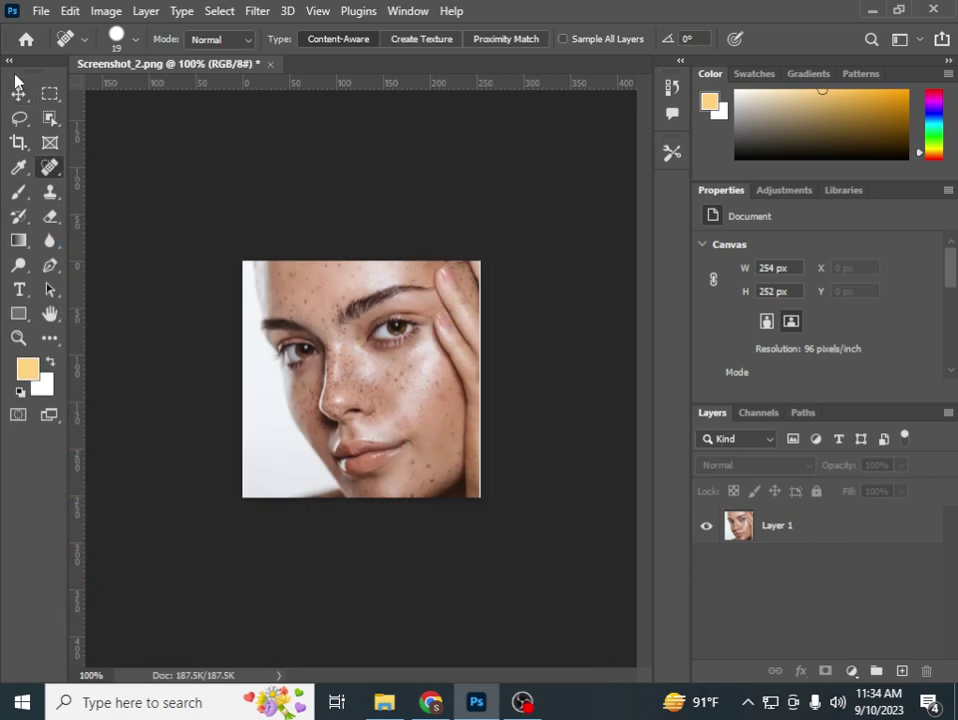
drag(17, 81, 148, 251)
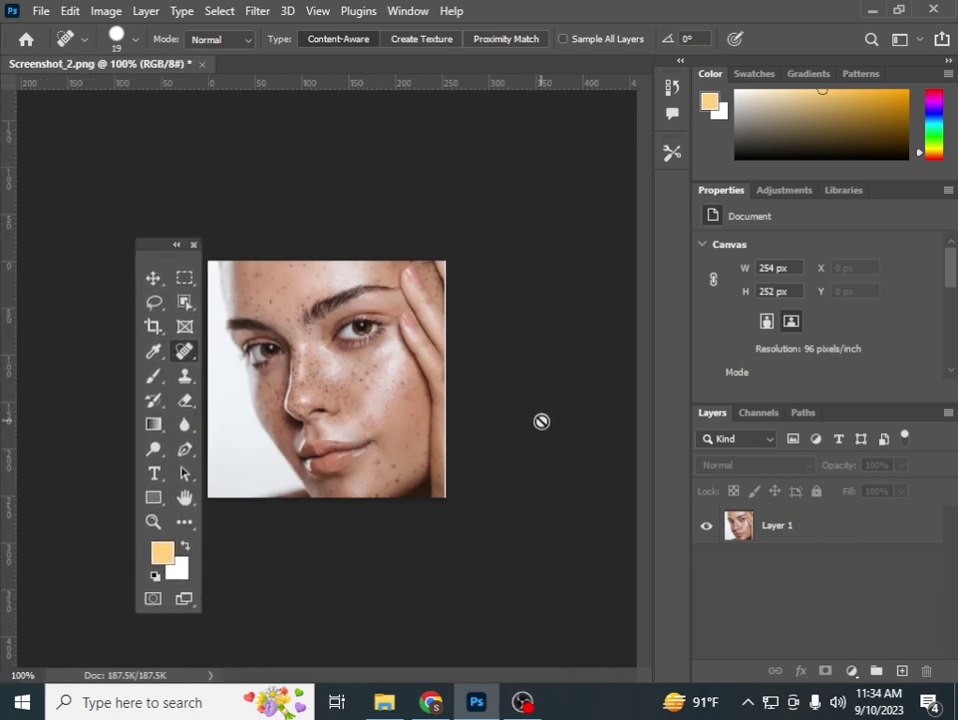
click(824, 528)
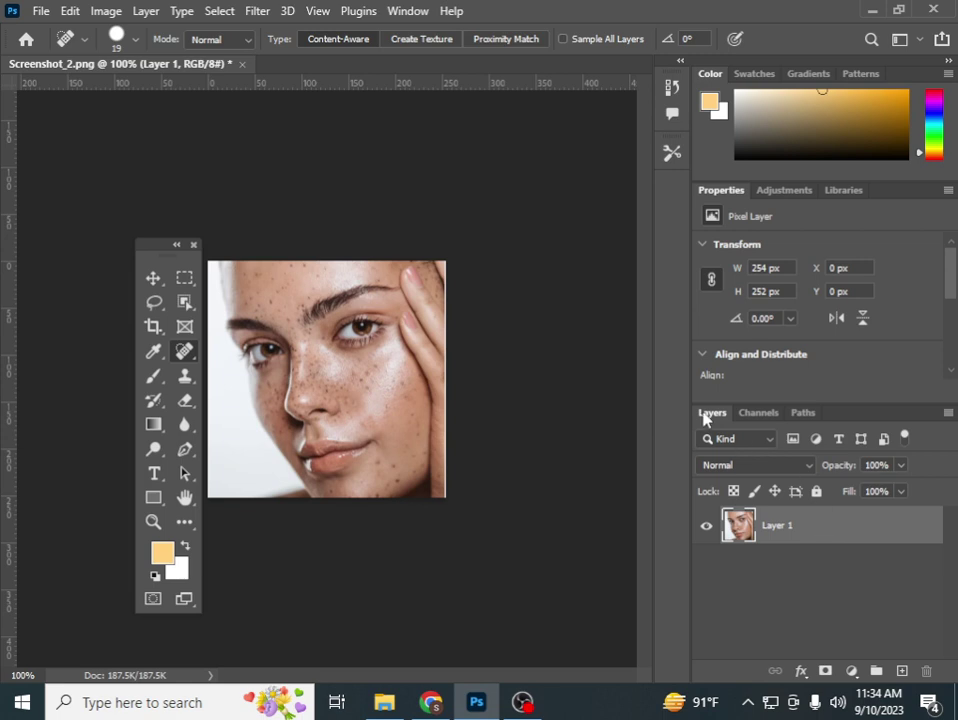
drag(705, 414, 484, 336)
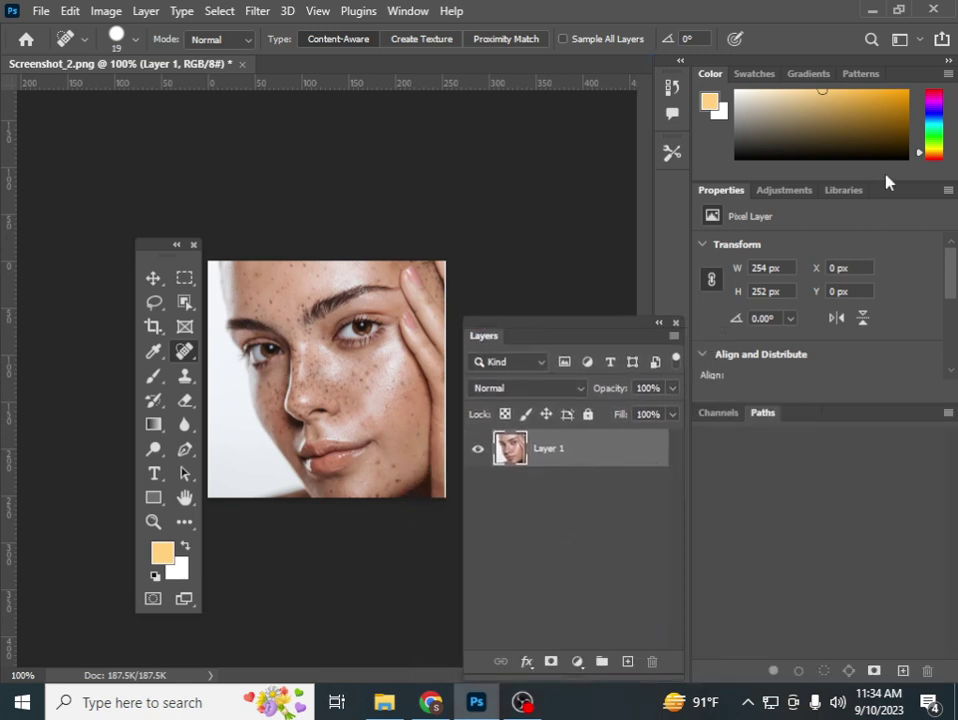
click(948, 60)
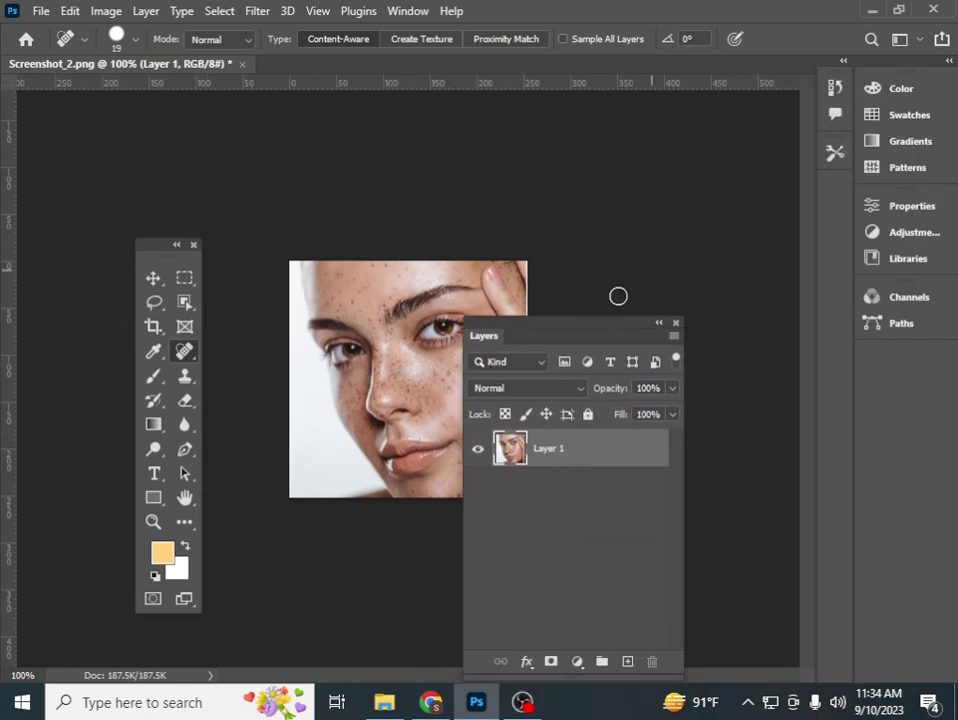
drag(584, 333, 683, 248)
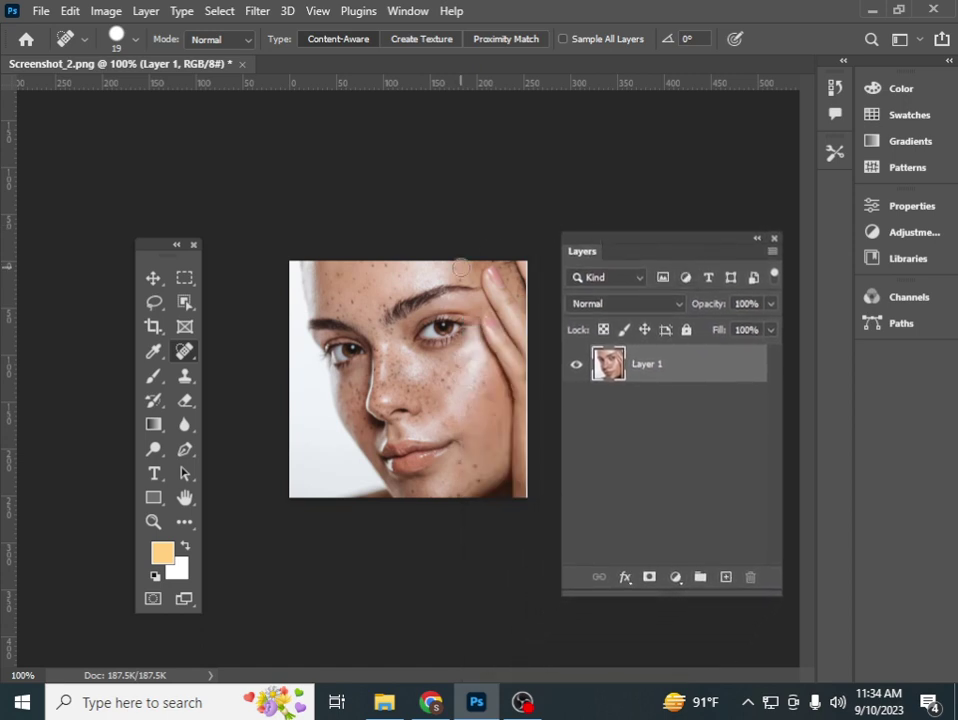
click(412, 12)
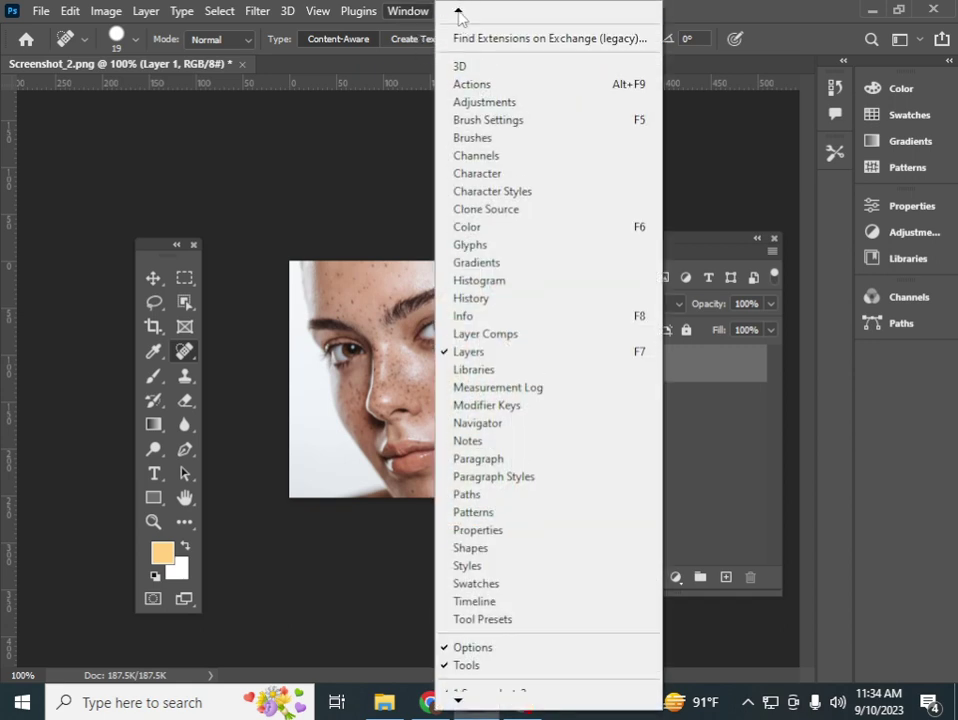
mouse_move(548, 13)
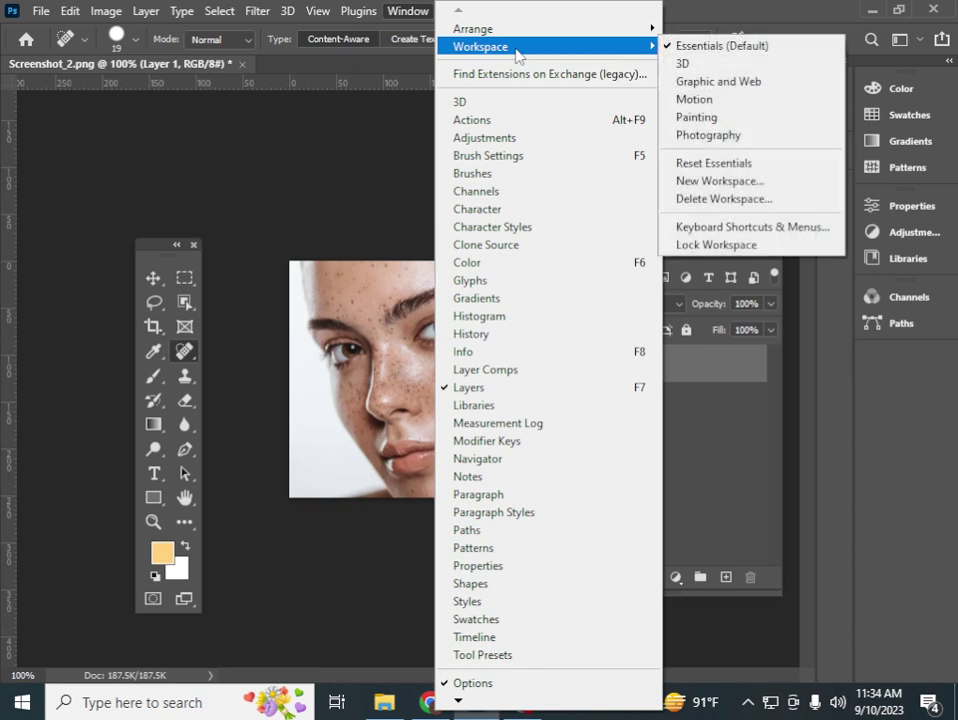
mouse_move(481, 47)
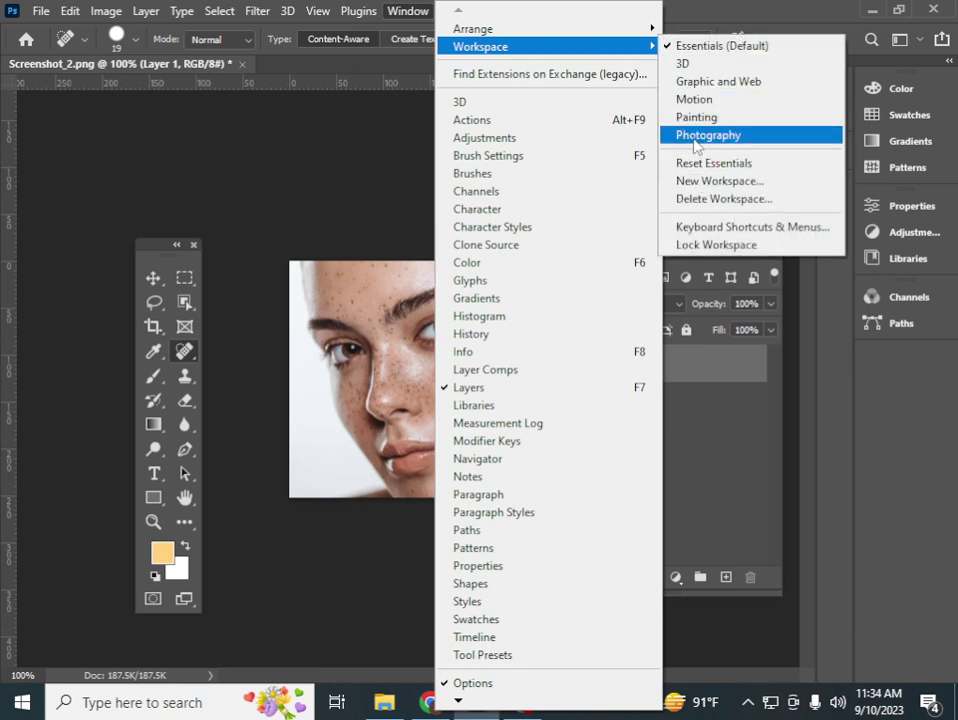
Save the floating-panel layout as a new custom workspace named with the user's name
click(714, 184)
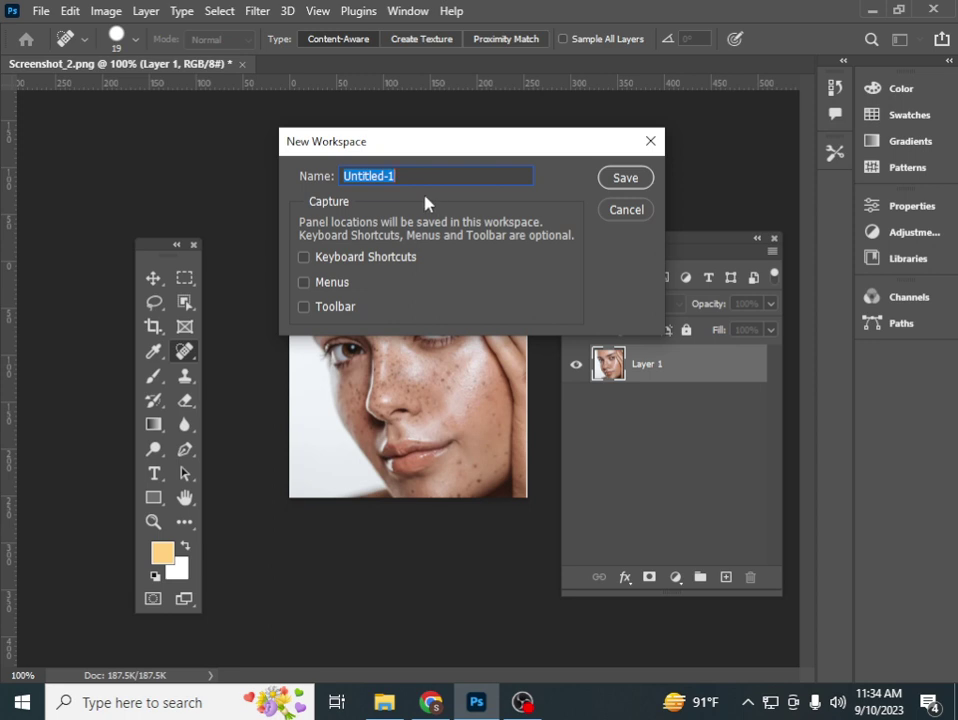
text(sabbir)
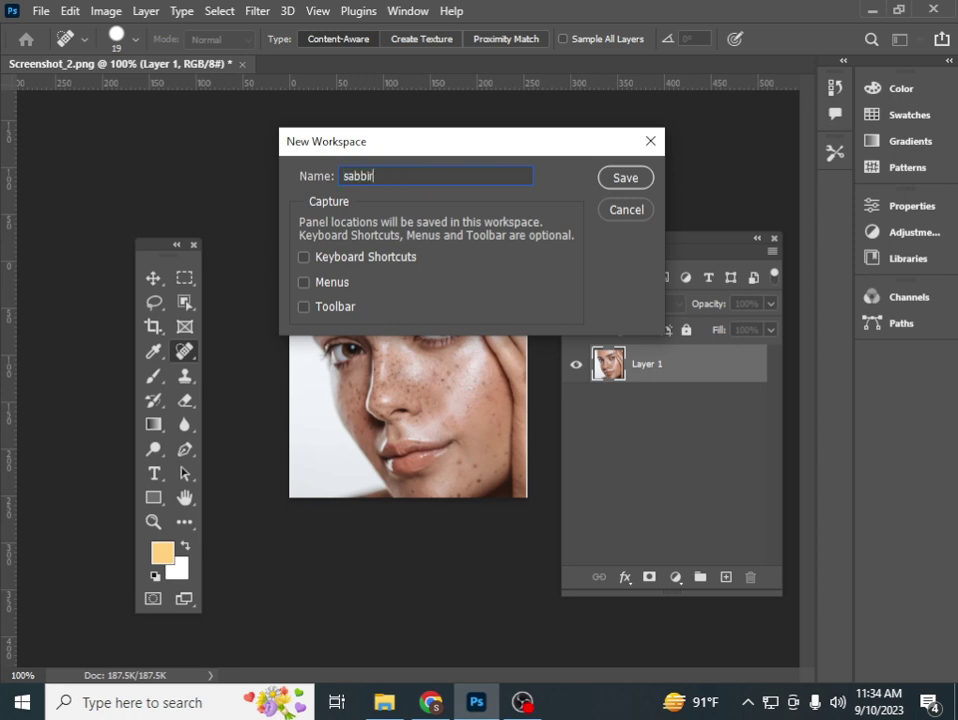
click(610, 178)
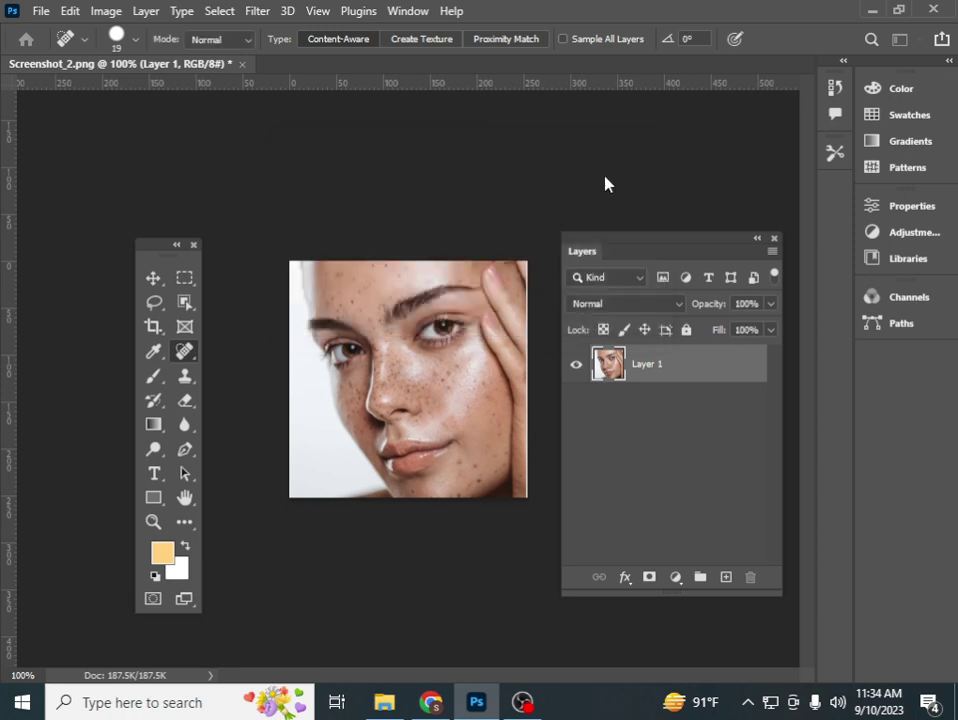
click(408, 12)
mouse_move(481, 47)
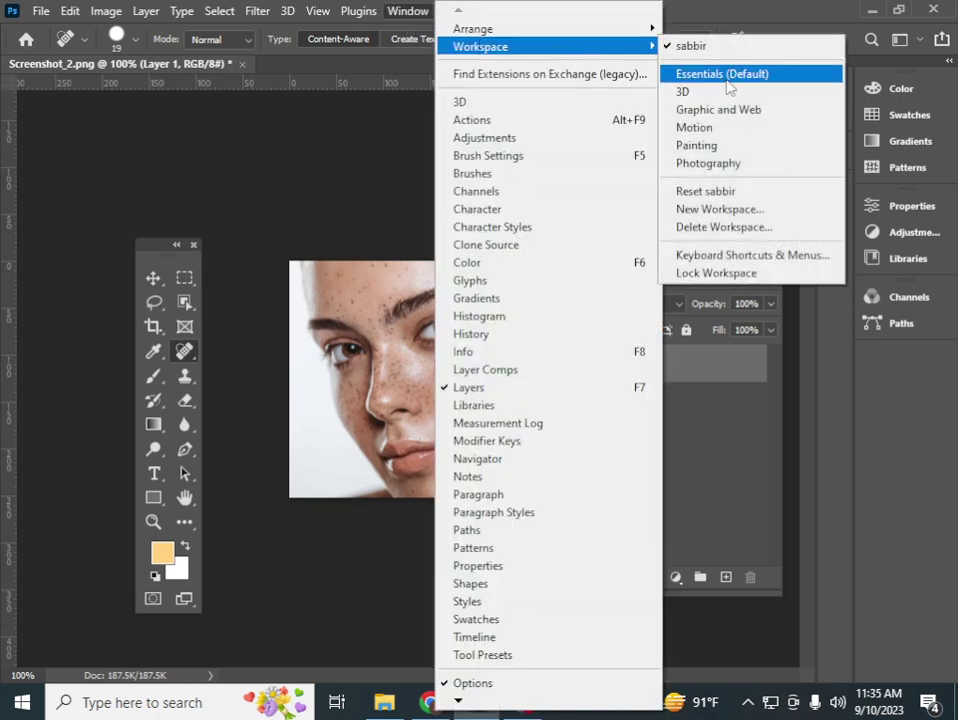
click(726, 79)
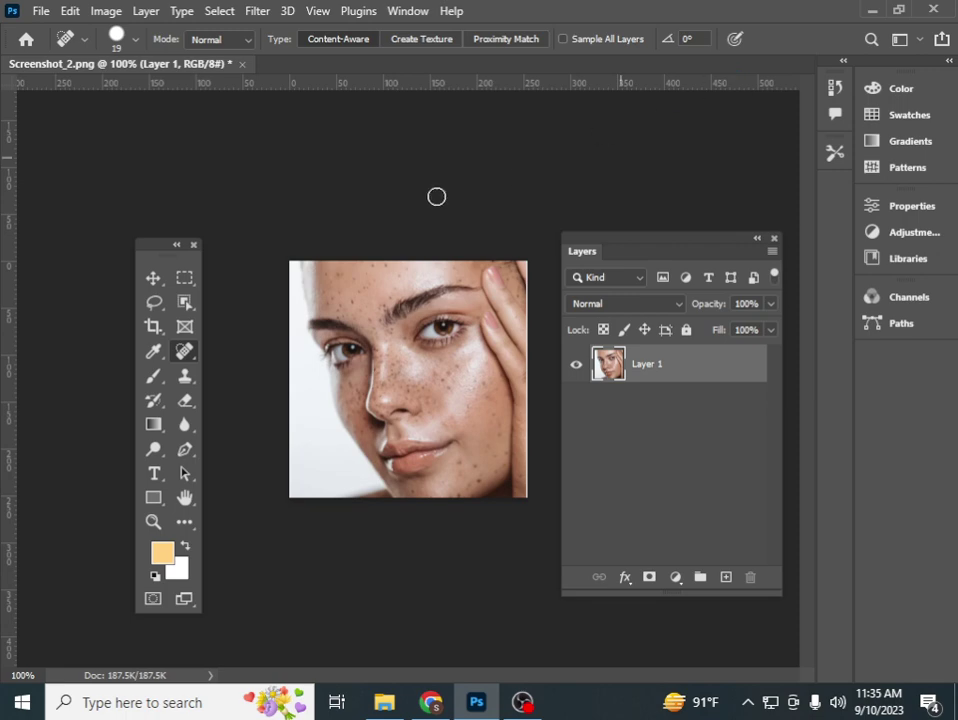
Switch Photoshop to the Motion workspace
click(413, 12)
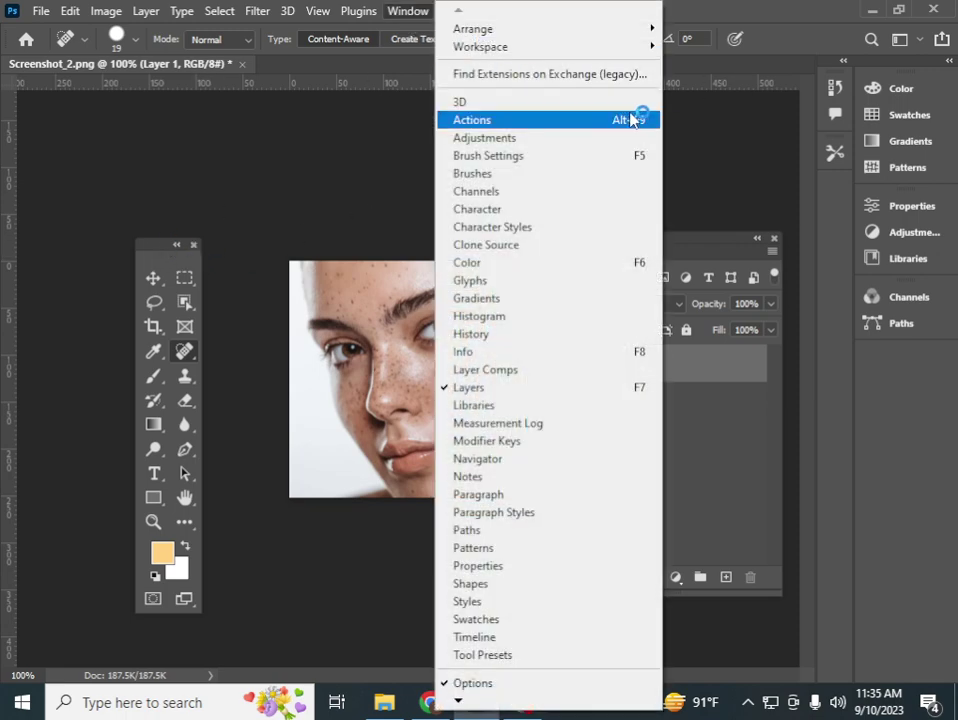
click(614, 50)
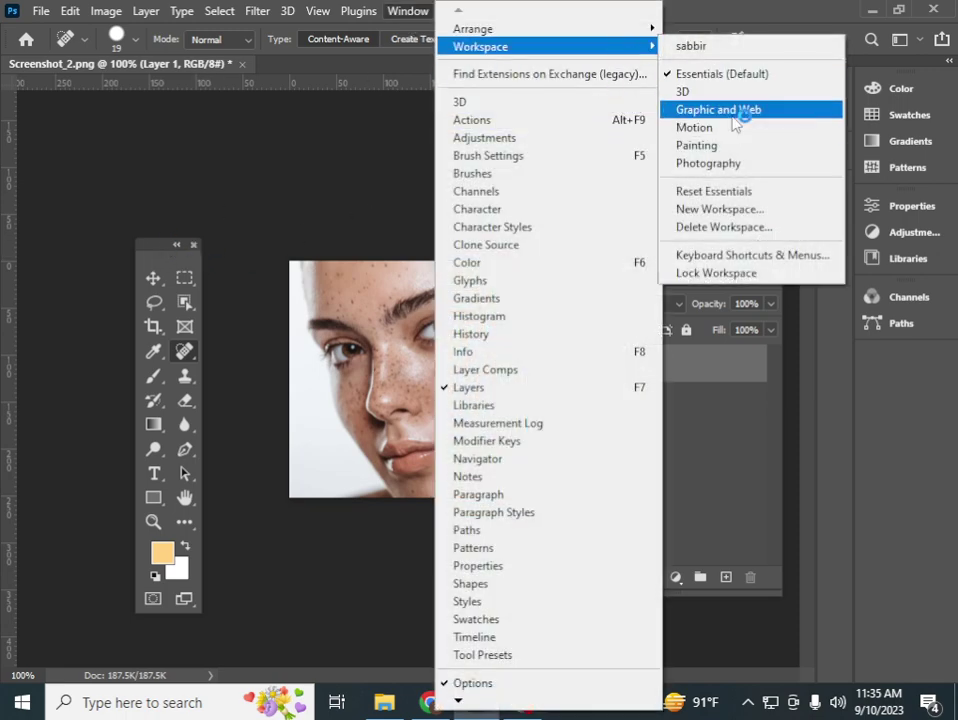
click(735, 128)
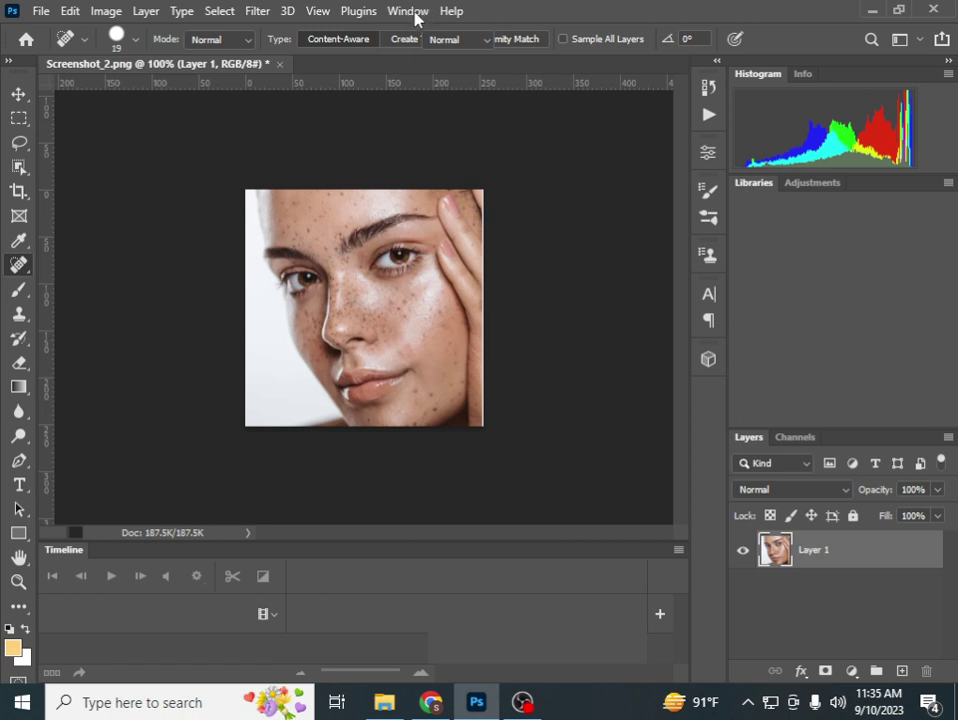
Return to the saved custom workspace and show the Layers panel with F7
click(417, 17)
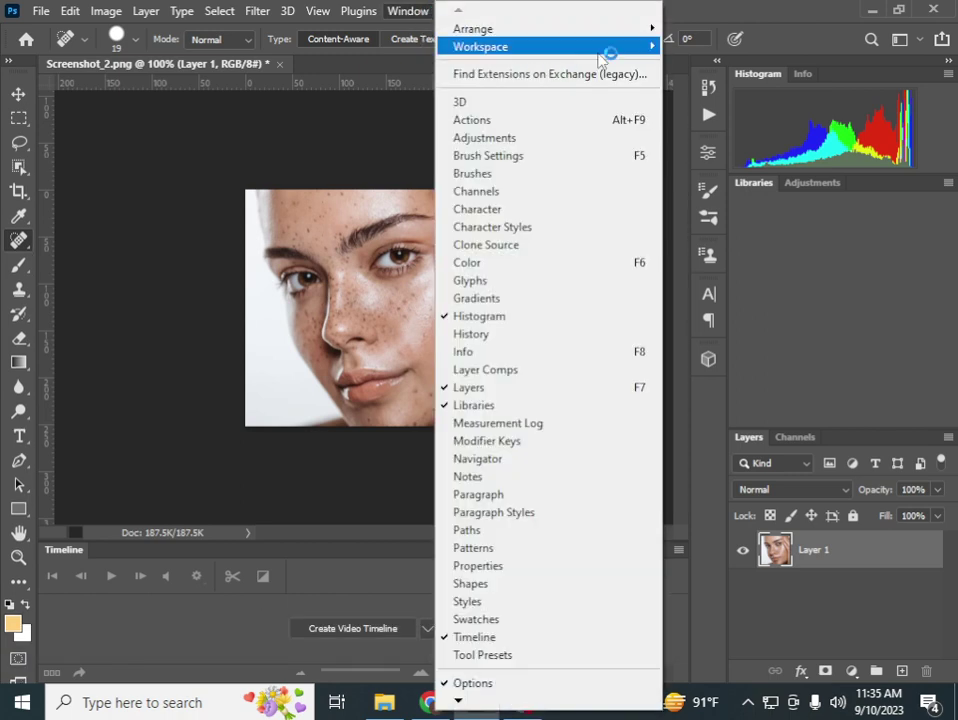
mouse_move(480, 47)
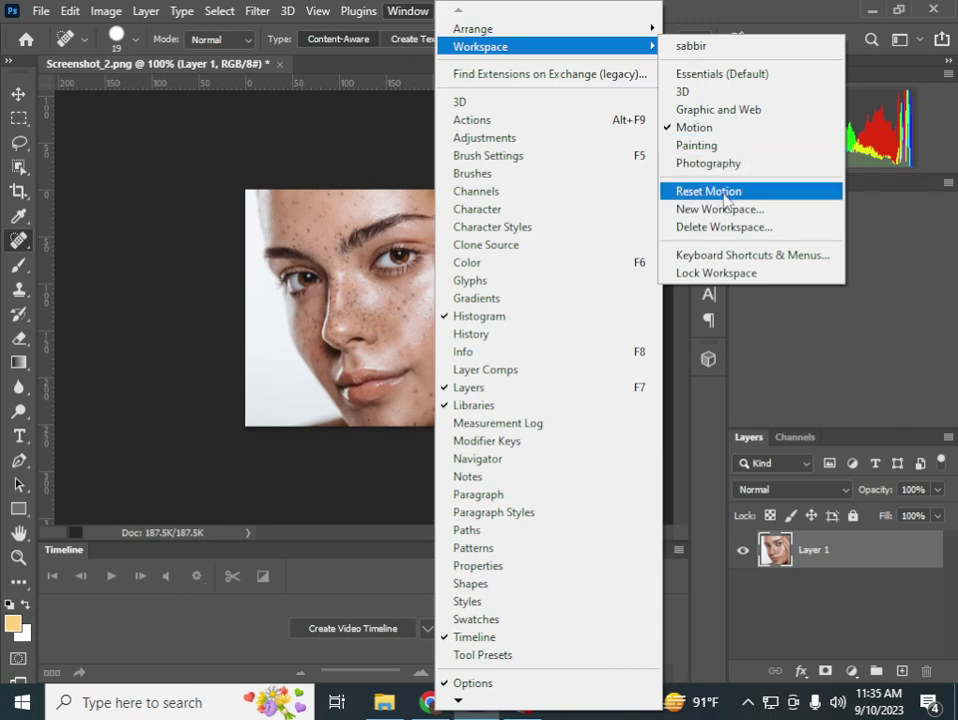
click(727, 46)
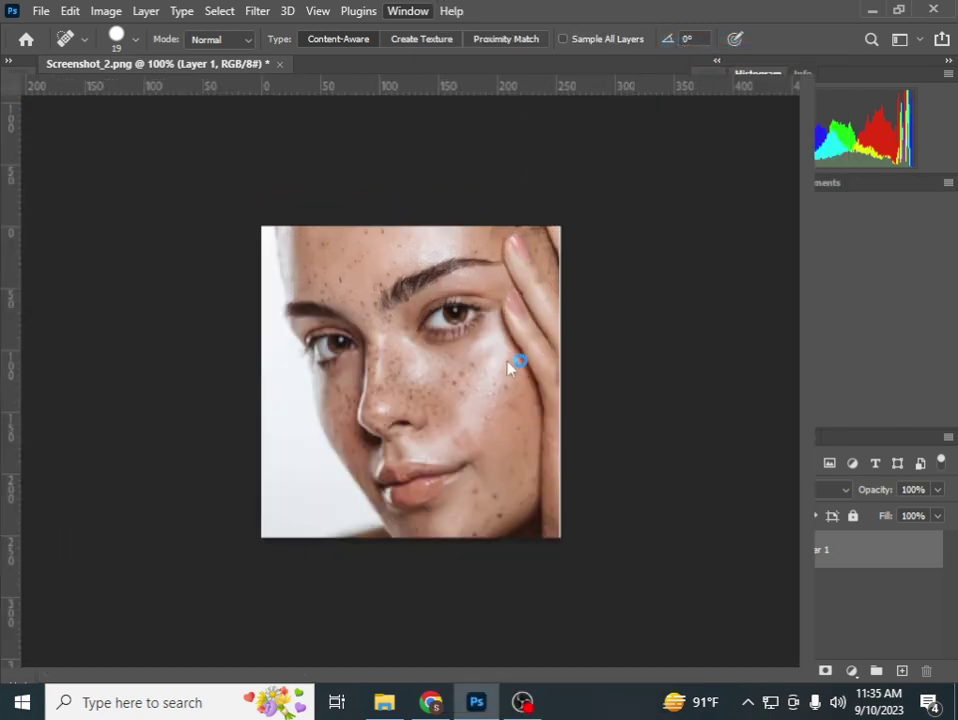
key(F7)
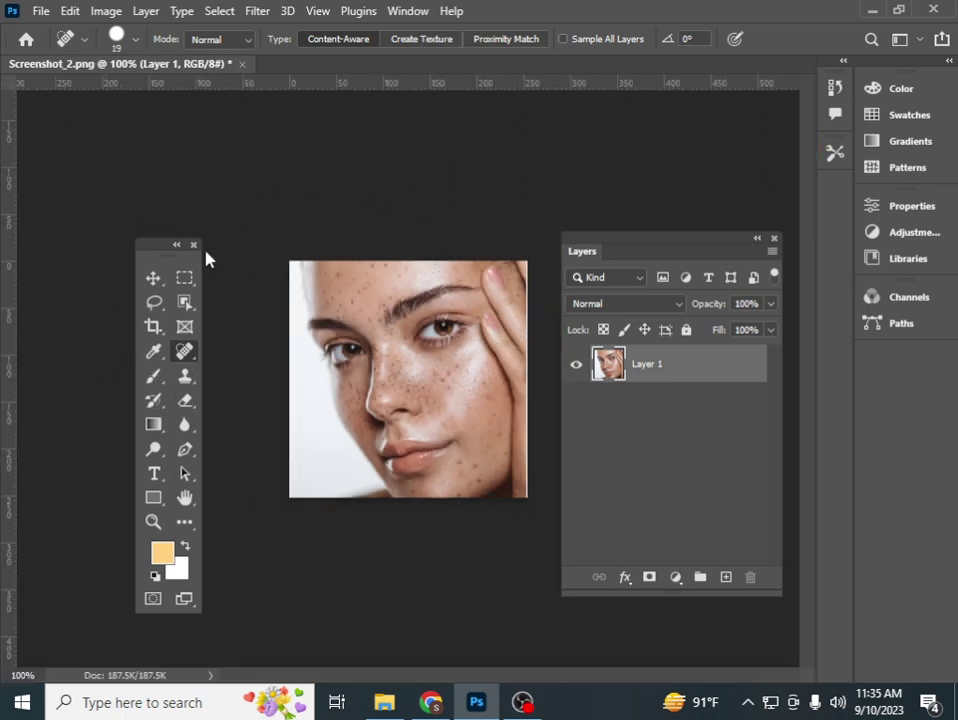
Dock the tools on the left edge and the Layers panel in the expanded right dock
drag(148, 262, 20, 115)
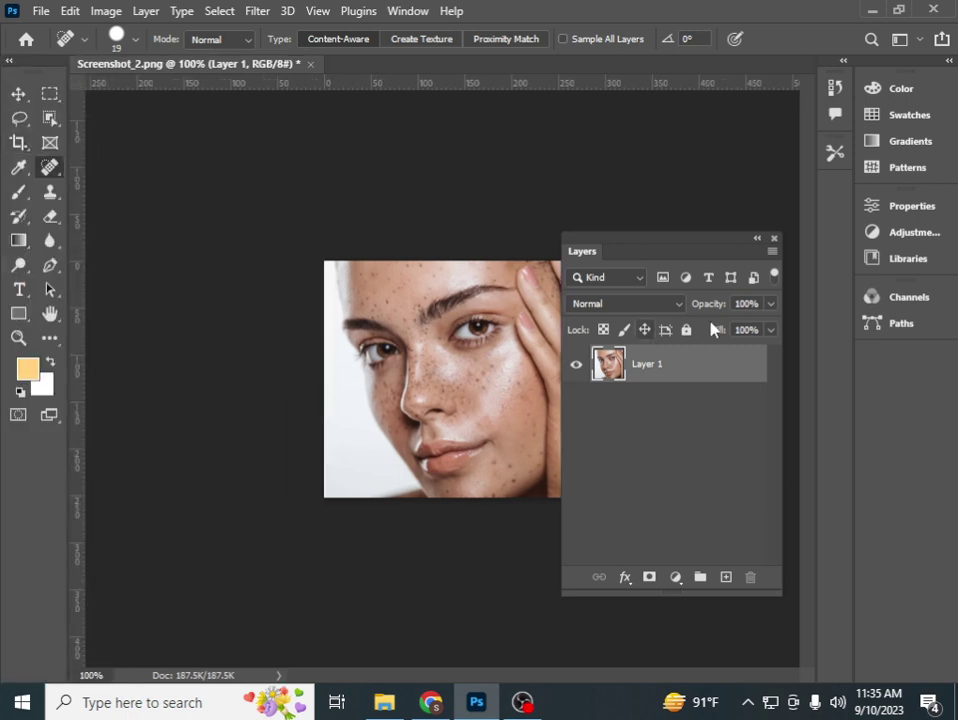
drag(676, 248, 877, 355)
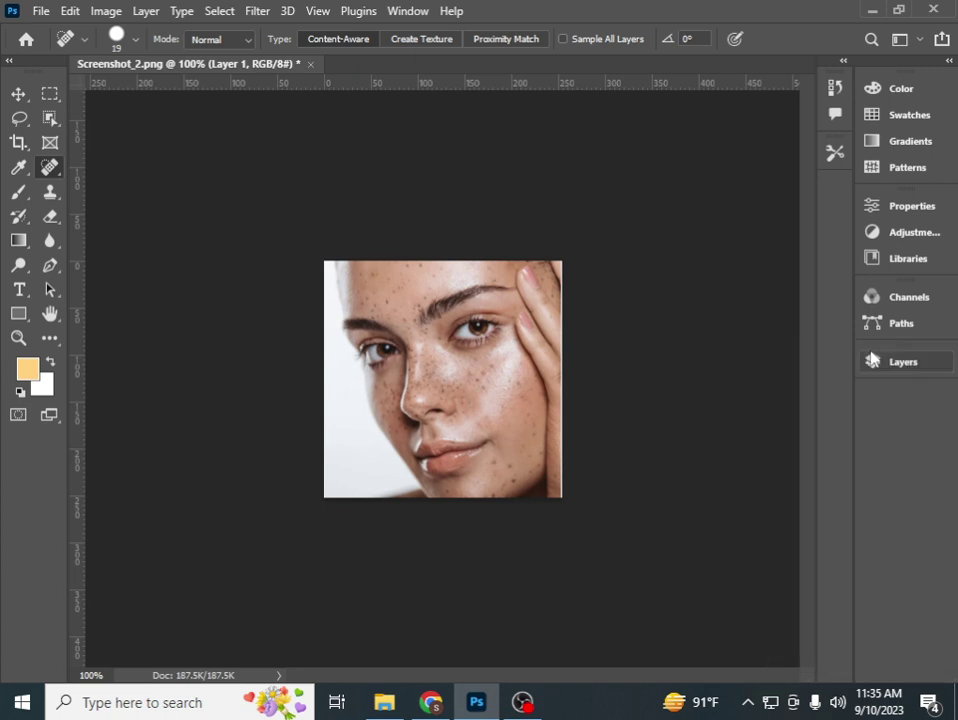
click(948, 66)
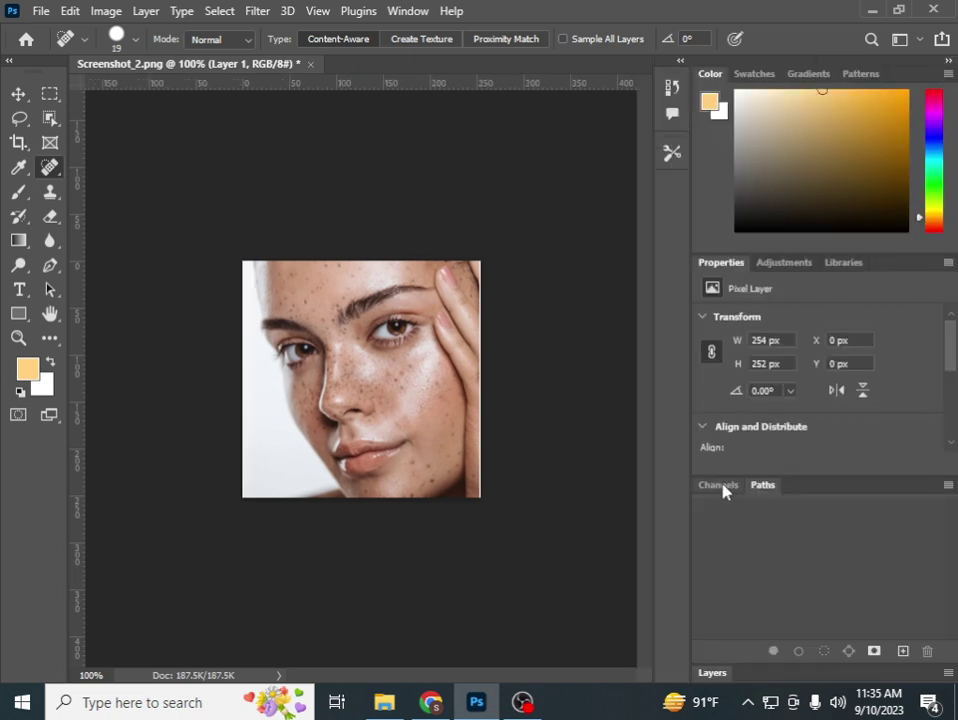
Float the Layers panel showing Layer 1, make it taller, and place it beside the Color panel
click(710, 676)
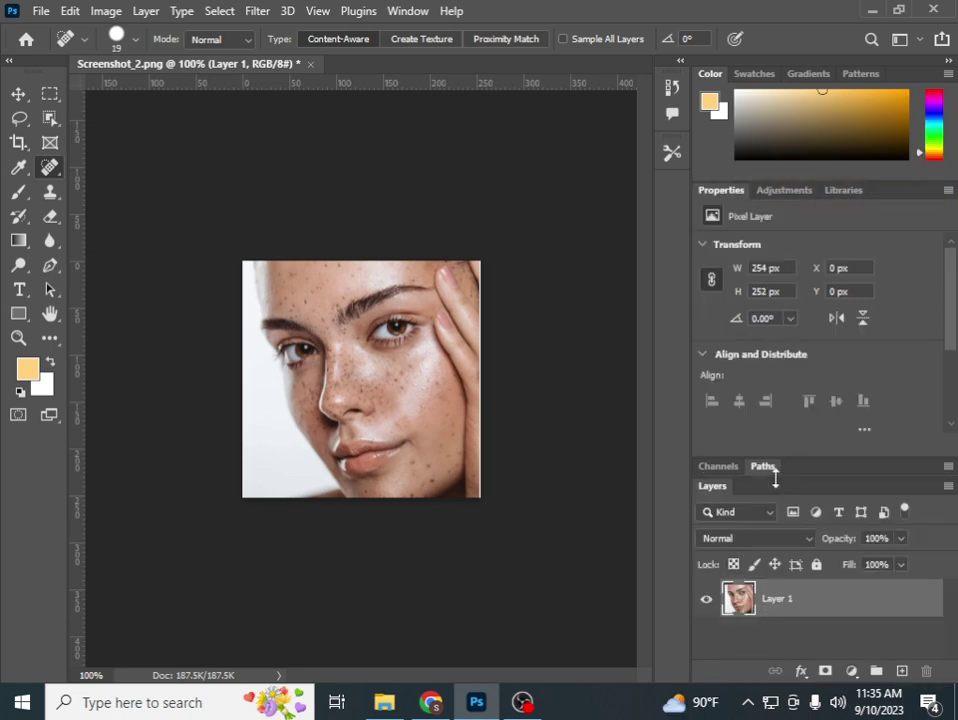
drag(775, 458, 774, 367)
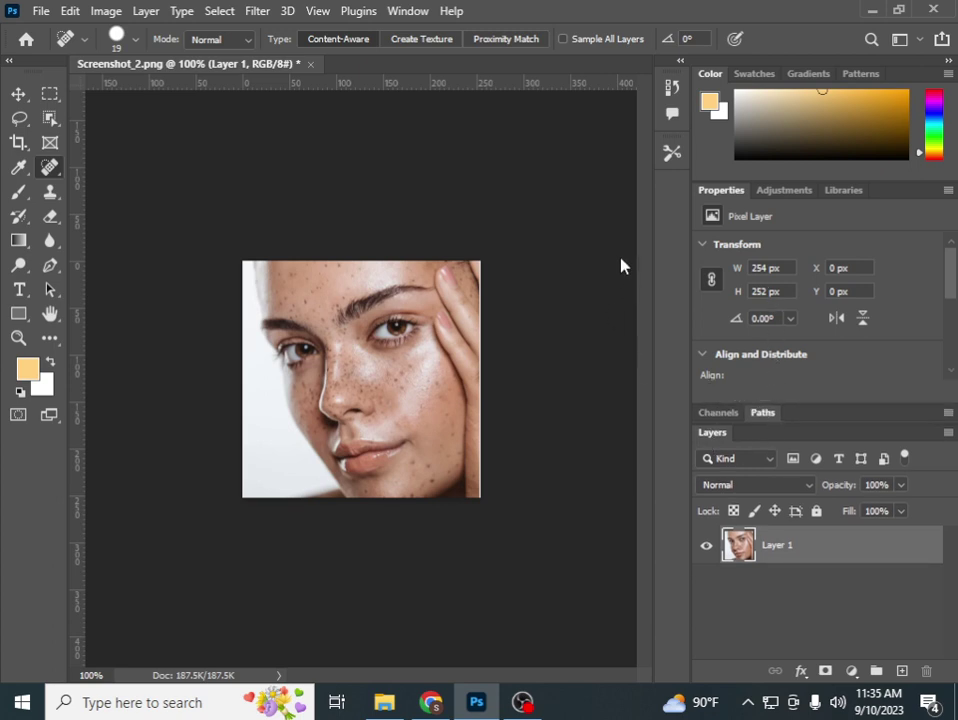
mouse_move(712, 432)
mouse_down()
mouse_move(592, 295)
mouse_move(594, 94)
mouse_move(566, 131)
mouse_up()
mouse_move(680, 378)
mouse_down()
mouse_move(689, 466)
mouse_move(672, 643)
mouse_up()
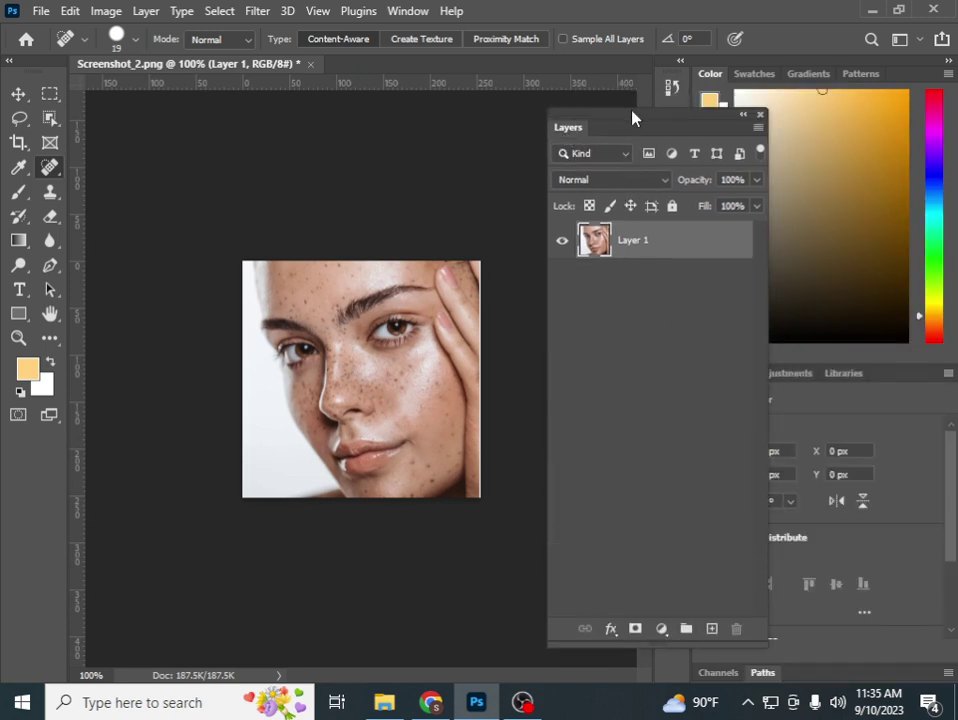
mouse_move(635, 120)
mouse_down()
mouse_move(766, 170)
mouse_move(783, 157)
mouse_up()
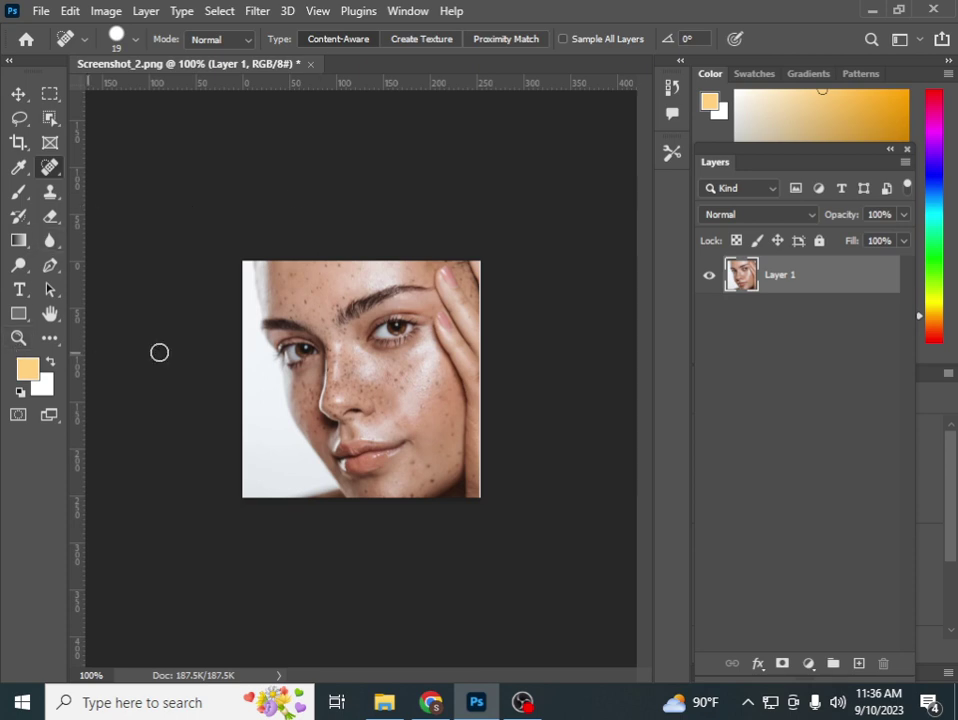
Zoom the face photo to Fill Screen (225%), then switch to the Move tool
click(17, 340)
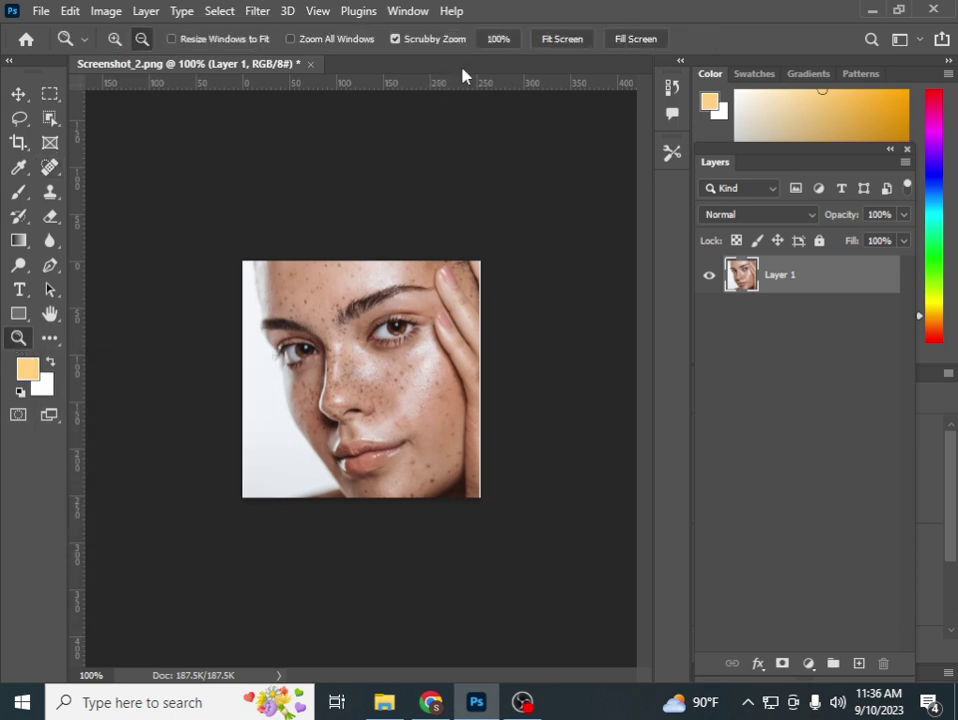
click(545, 41)
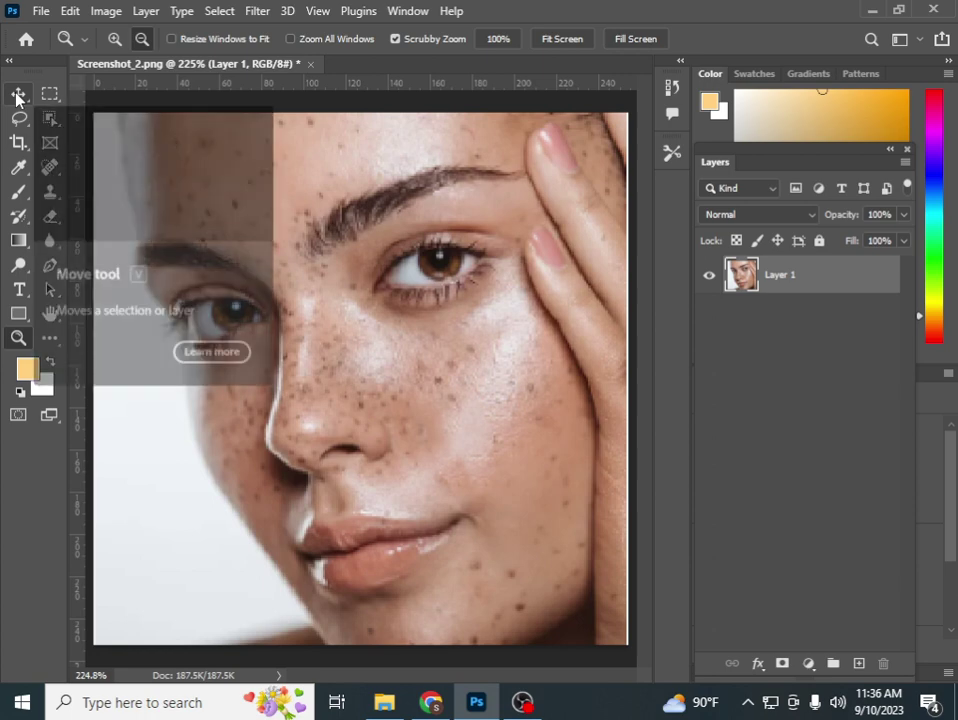
click(16, 96)
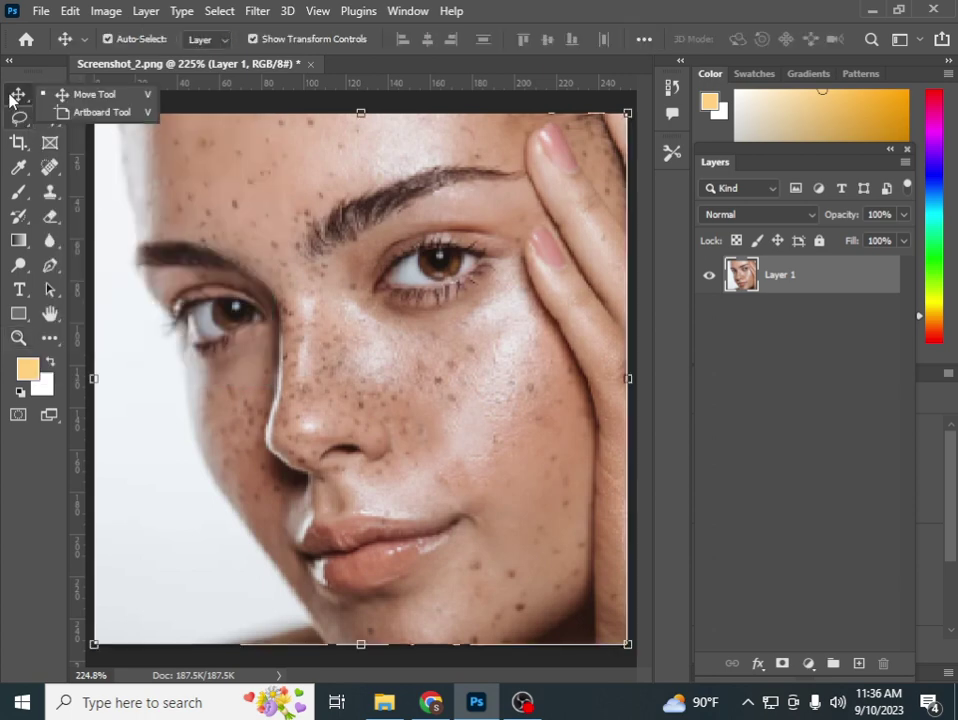
click(120, 160)
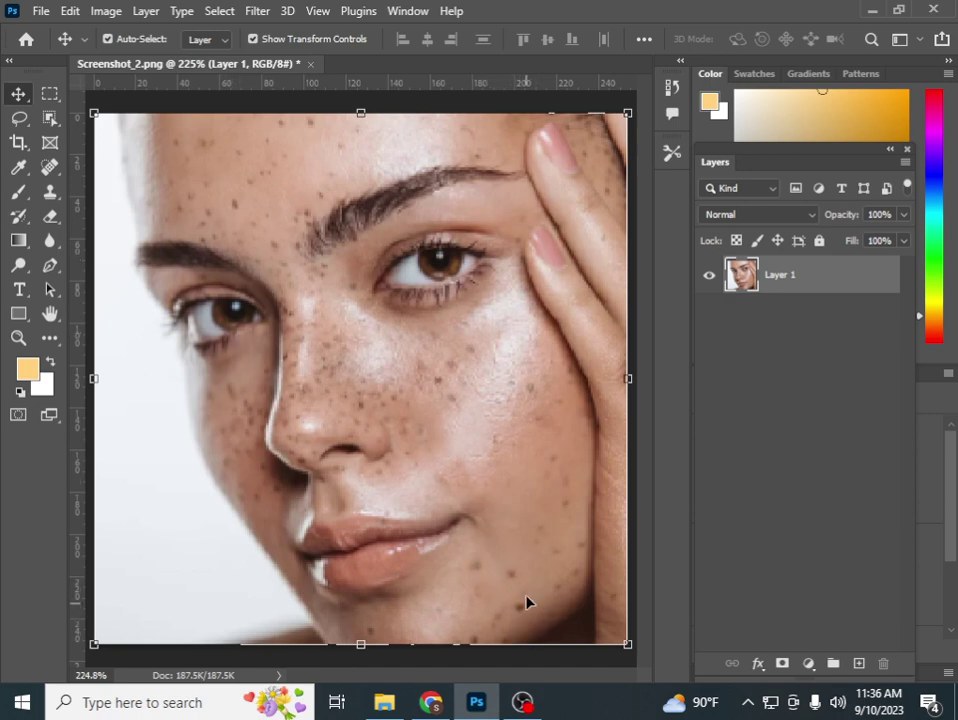
mouse_move(818, 287)
mouse_down()
mouse_move(857, 656)
mouse_move(852, 287)
mouse_up()
Rename Layer 1 to 'spot' and duplicate it as 'spot copy'
double_click(778, 275)
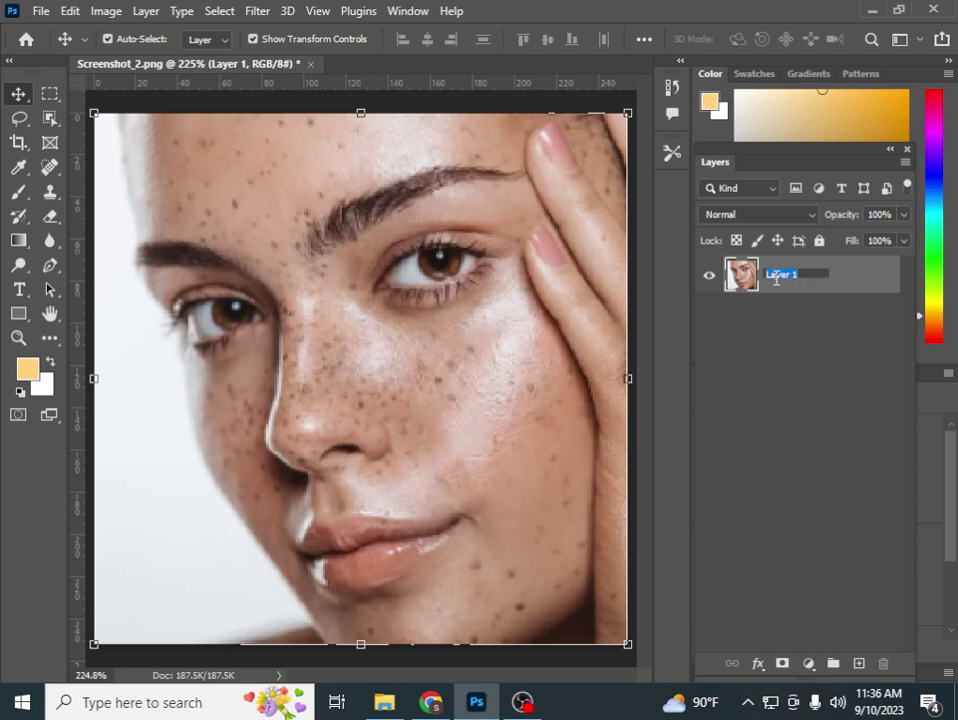
text(so)
key(Return)
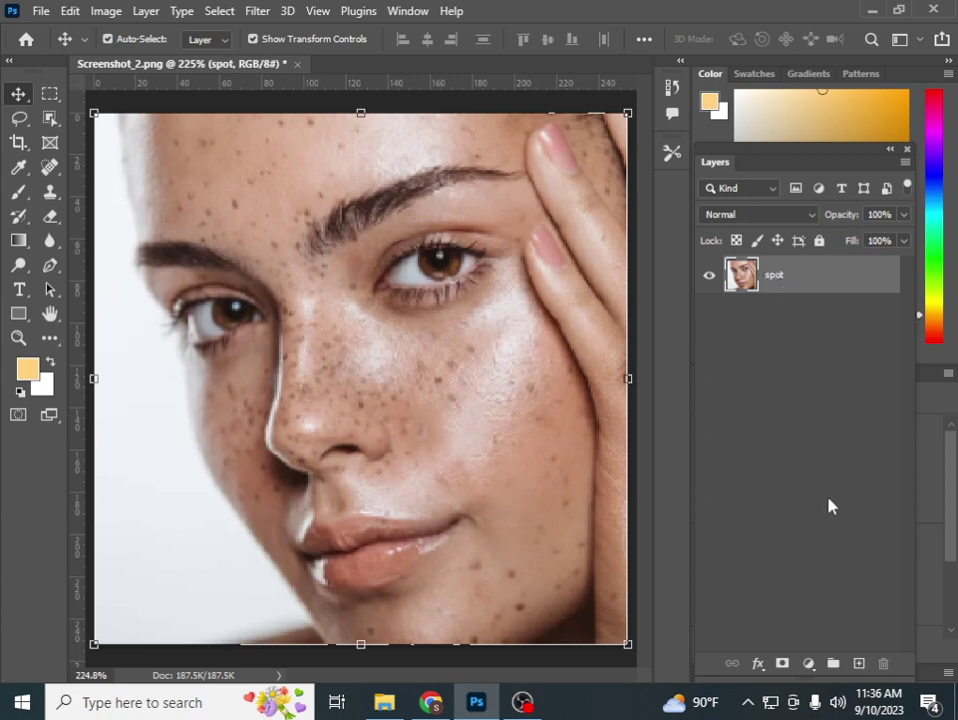
drag(832, 278, 856, 655)
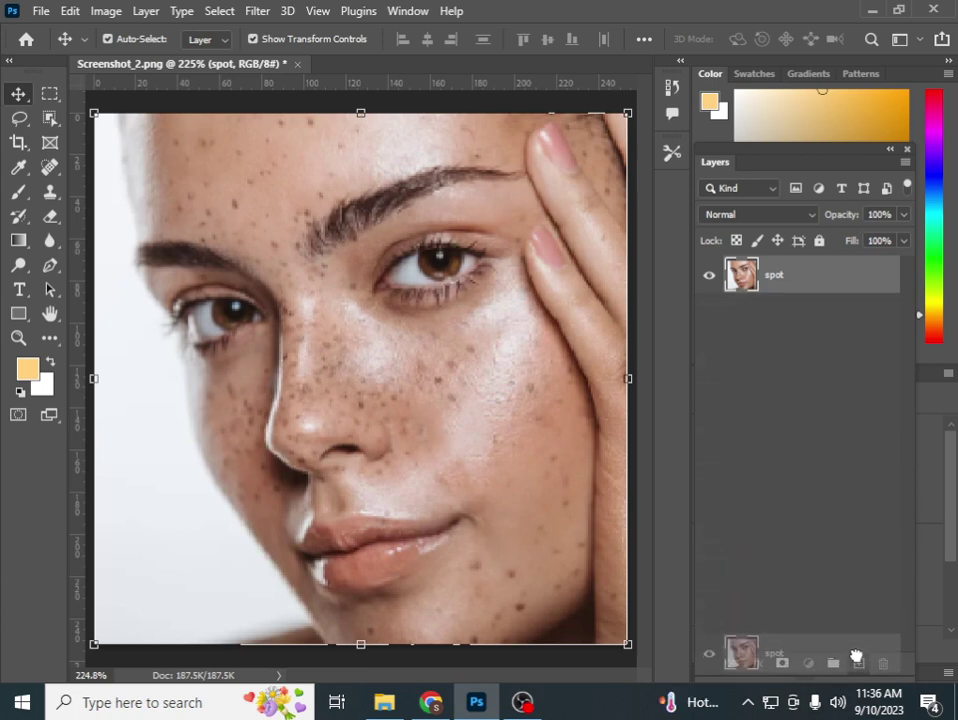
drag(856, 657, 857, 662)
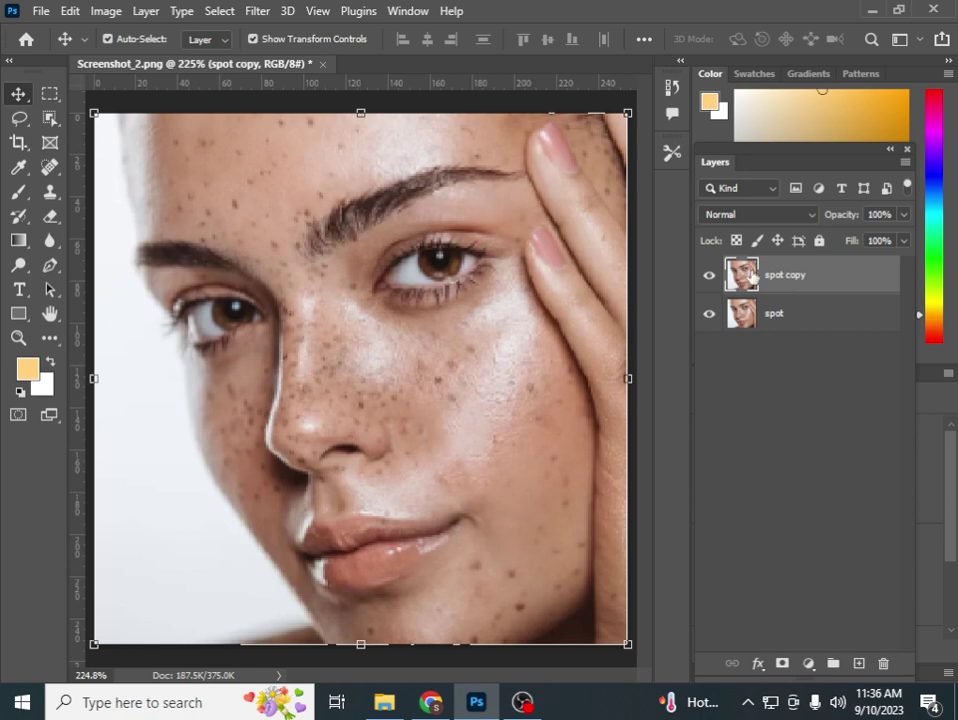
Fully lock and hide the original 'spot' layer, keeping 'spot copy' visible and selected
click(782, 315)
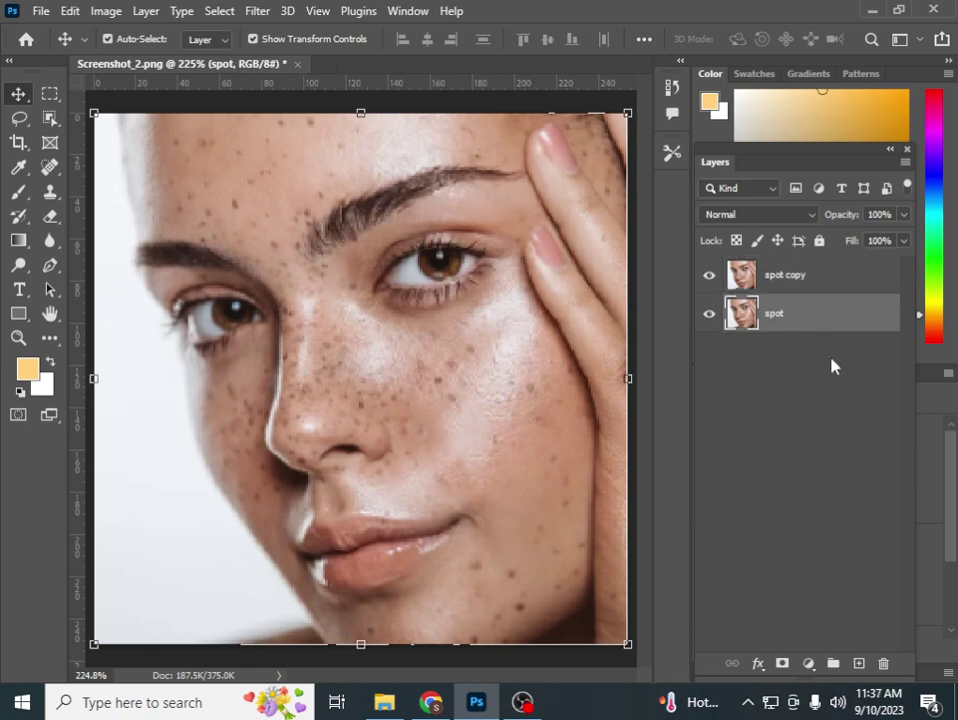
click(819, 240)
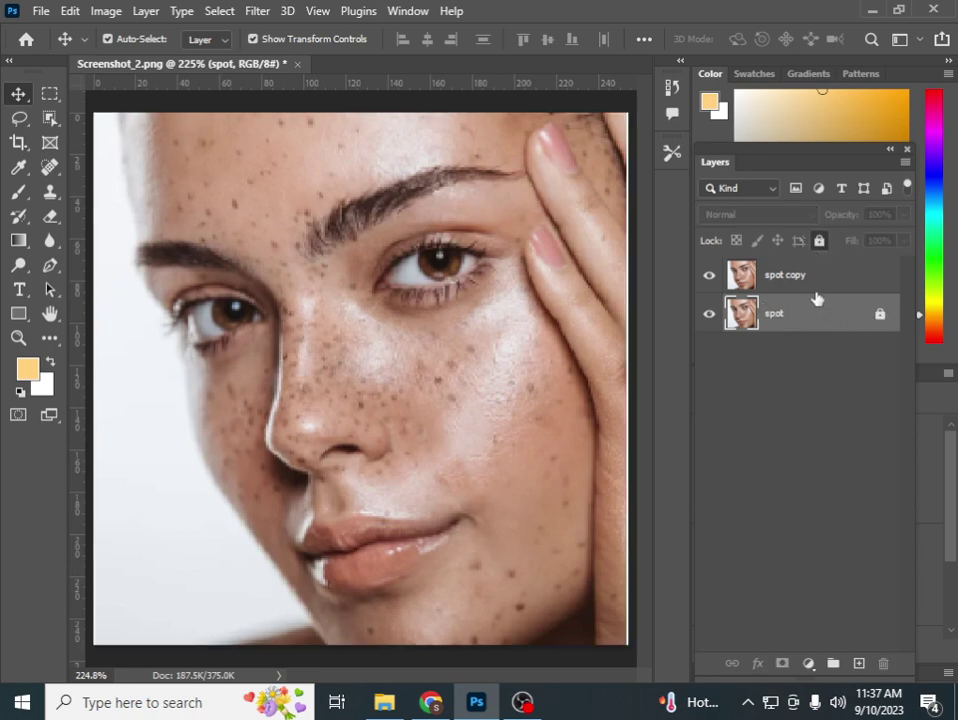
click(807, 280)
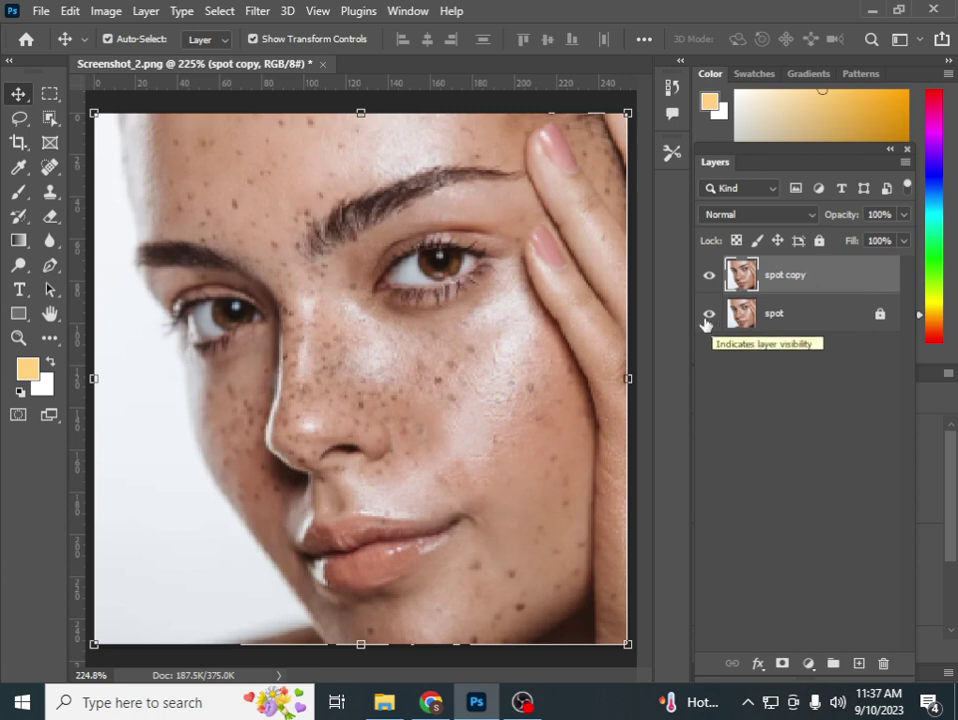
drag(708, 316, 703, 285)
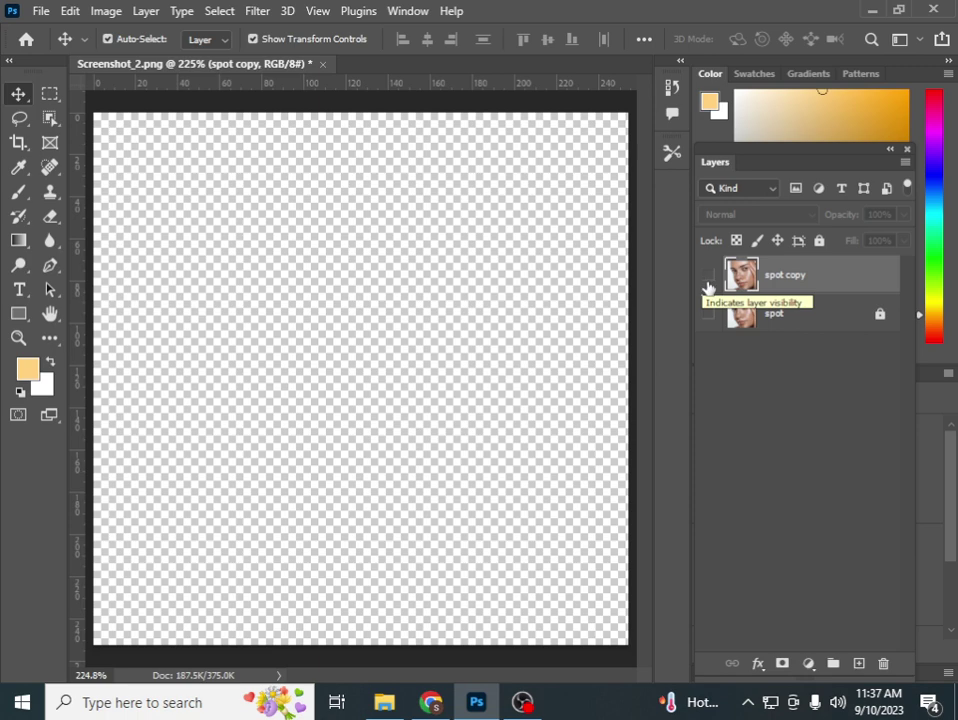
click(709, 280)
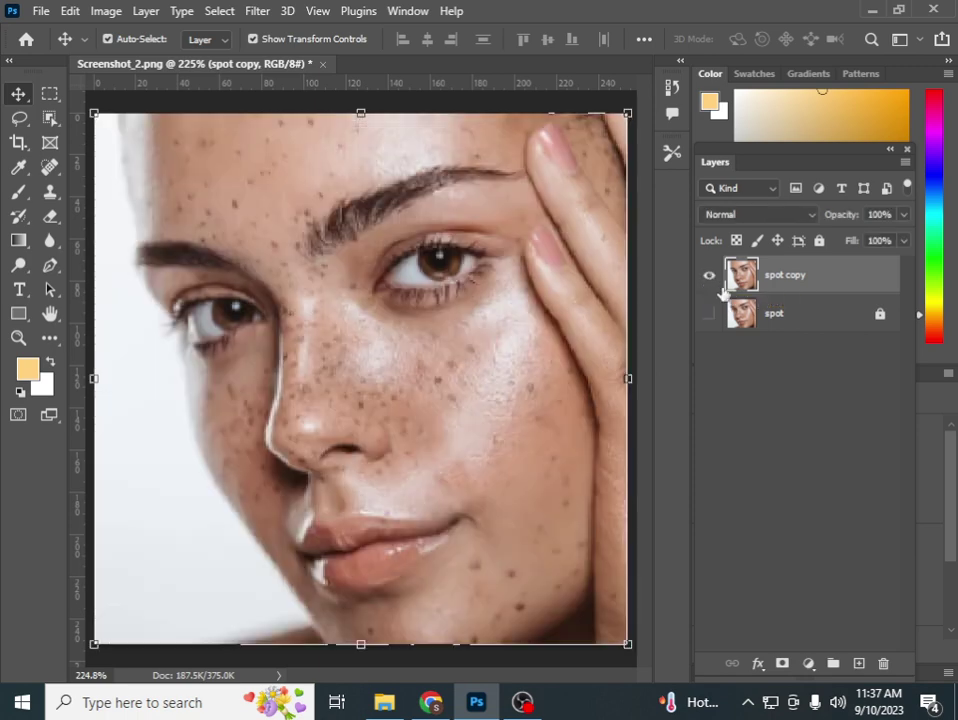
click(761, 440)
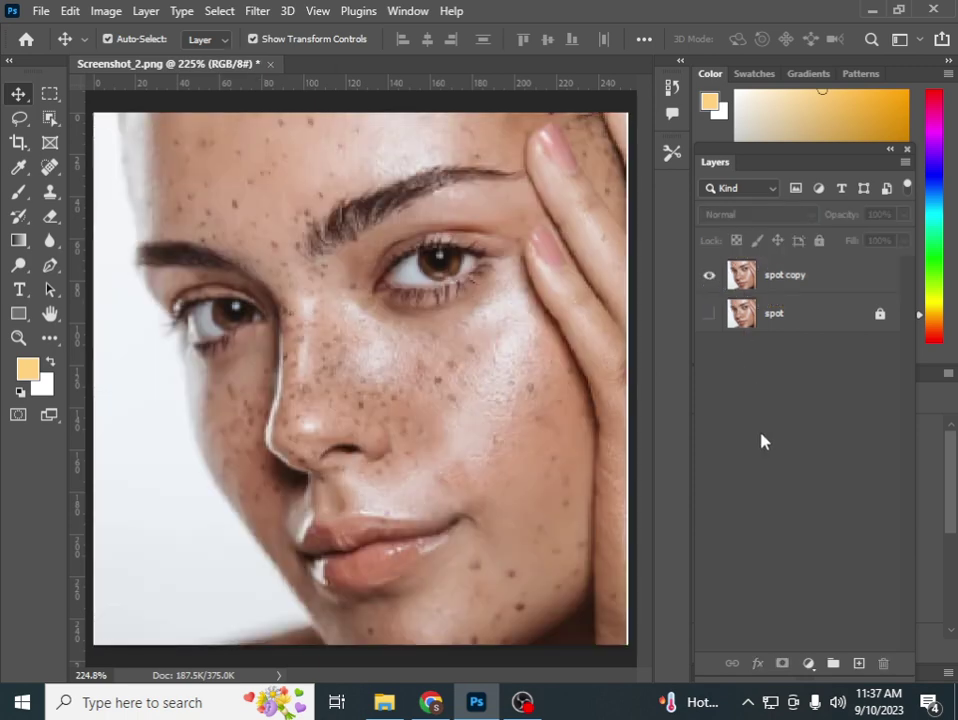
click(786, 277)
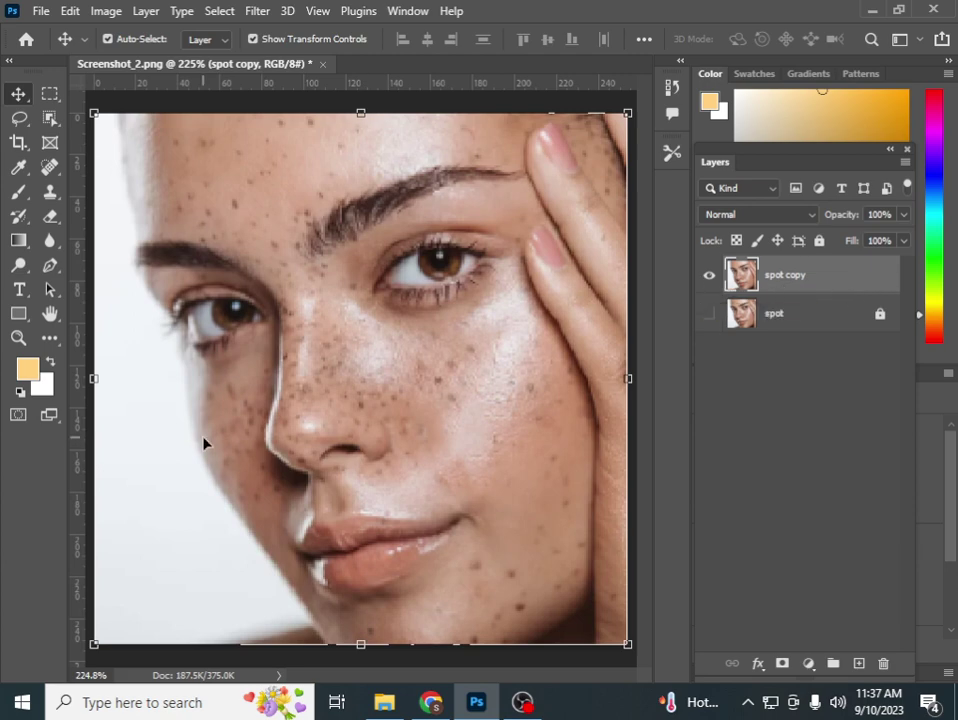
Choose the Spot Healing Brush, zoom to 500%, and pan to the lower cheek and chin
click(47, 173)
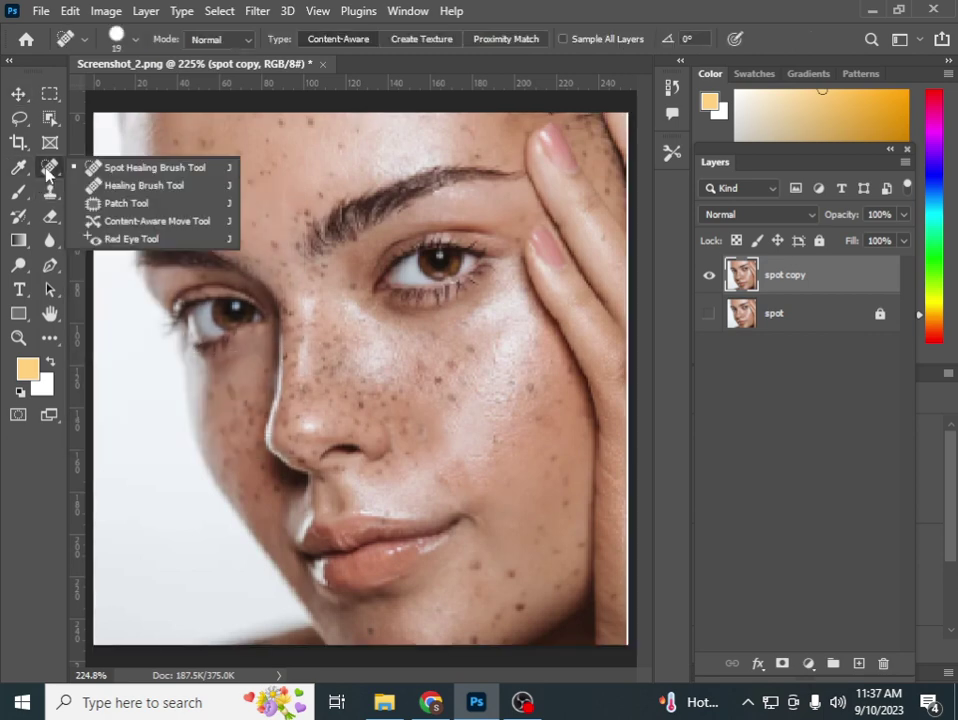
click(119, 169)
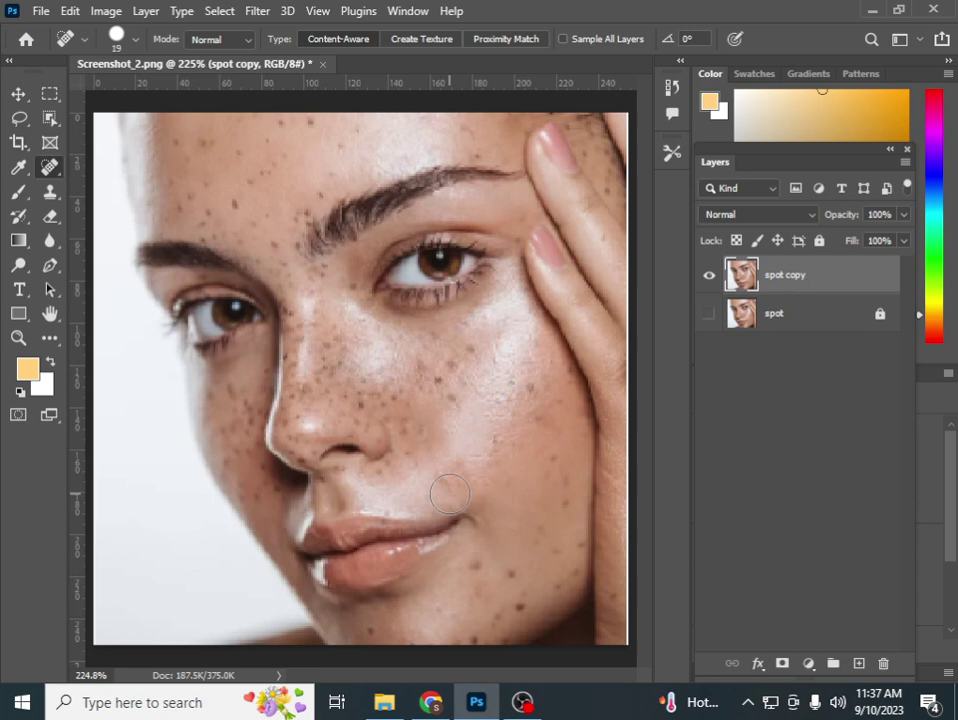
key(ctrl+plus)
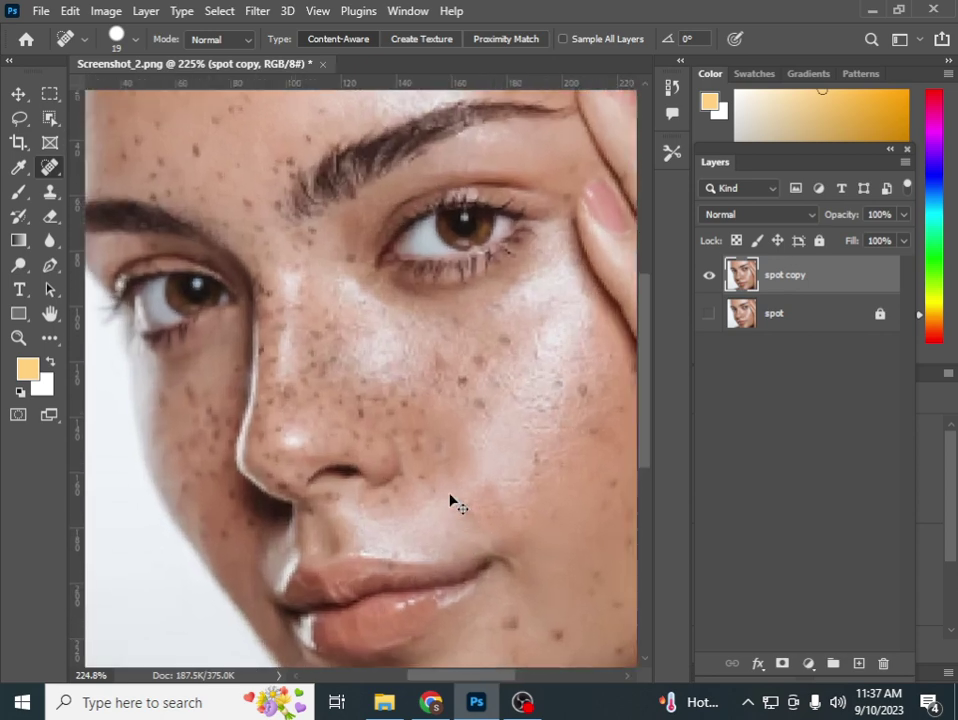
key(ctrl+plus)
key(ctrl+plus)
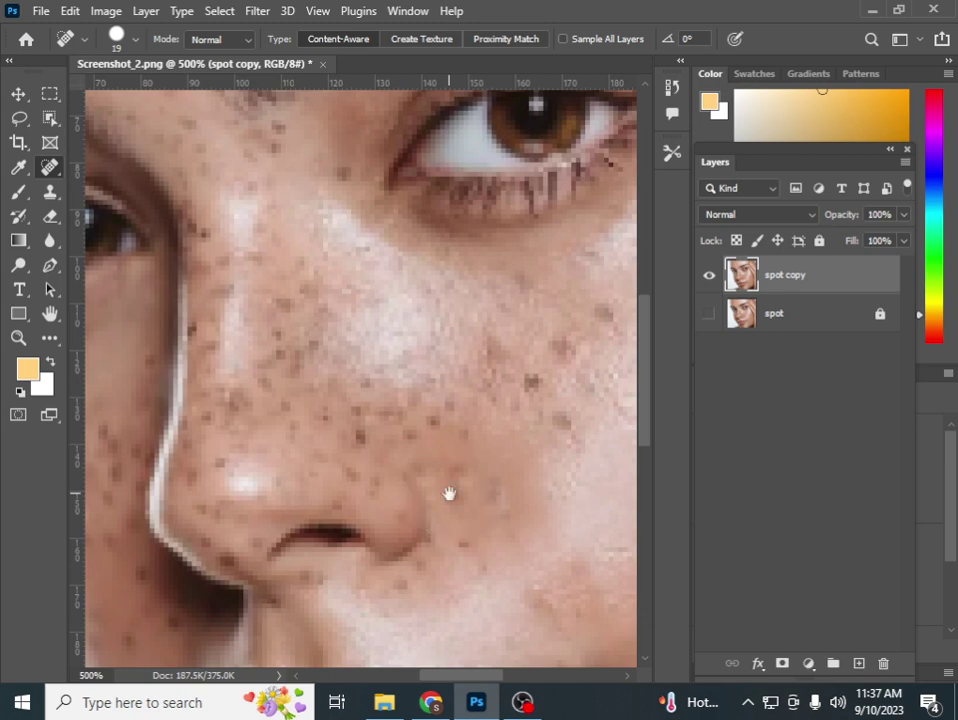
drag(449, 494, 316, 370)
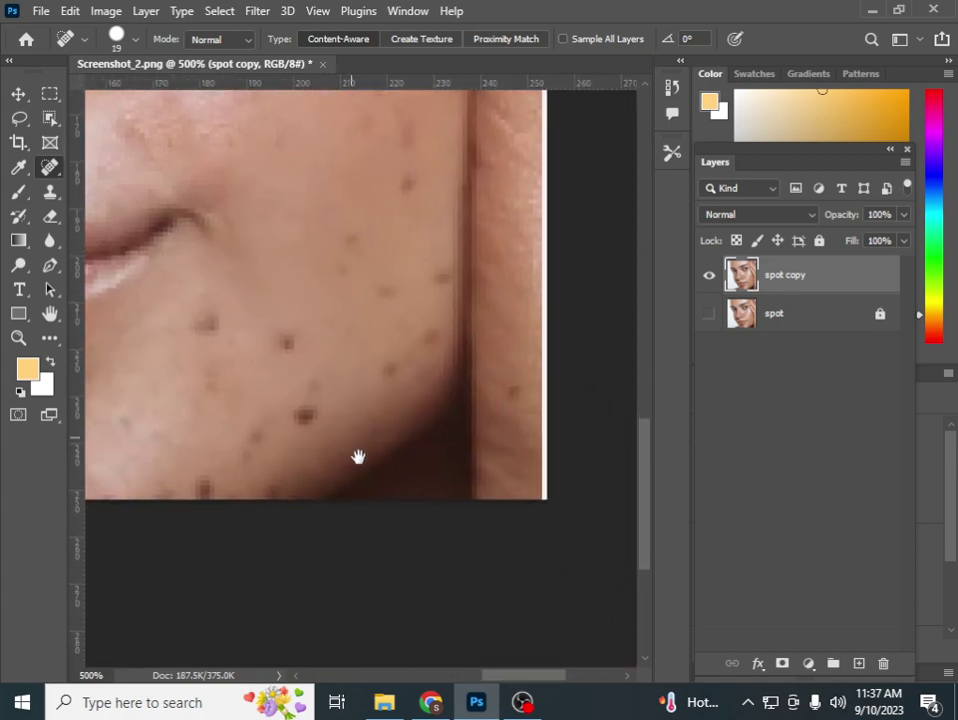
drag(357, 455, 440, 573)
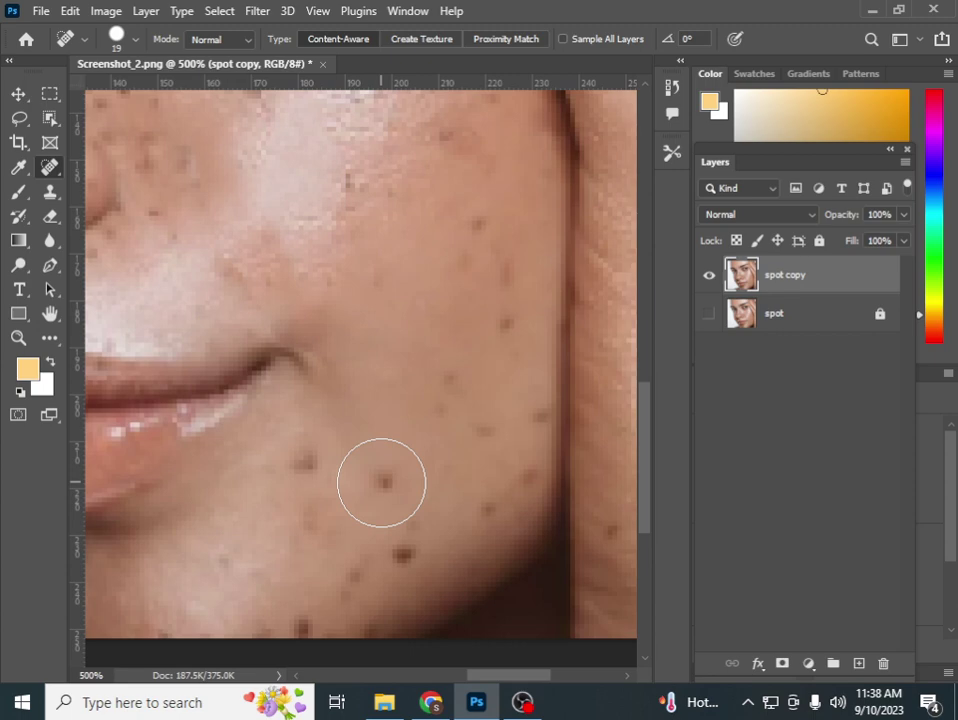
Set the spot healing brush to size 10 and heal the lower-cheek and jaw freckles
key(bracketleft)
key(bracketleft)
key(bracketleft)
key(bracketleft)
key(bracketleft)
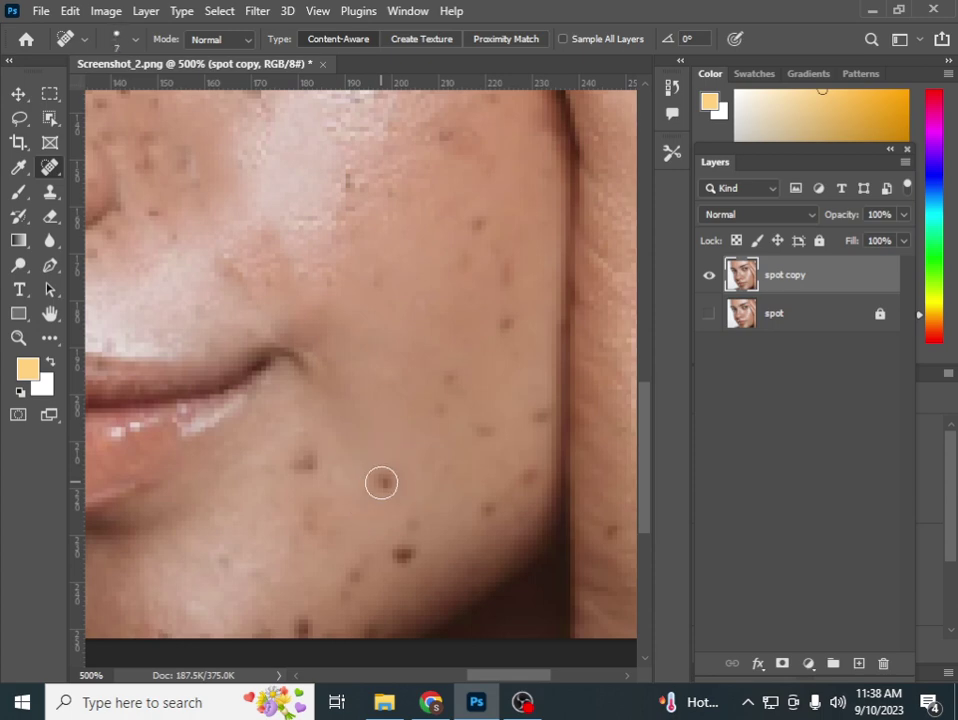
key(bracketleft)
key(bracketright)
key(bracketright)
key(bracketright)
key(bracketright)
key(bracketright)
key(bracketright)
key(bracketright)
key(bracketright)
key(bracketright)
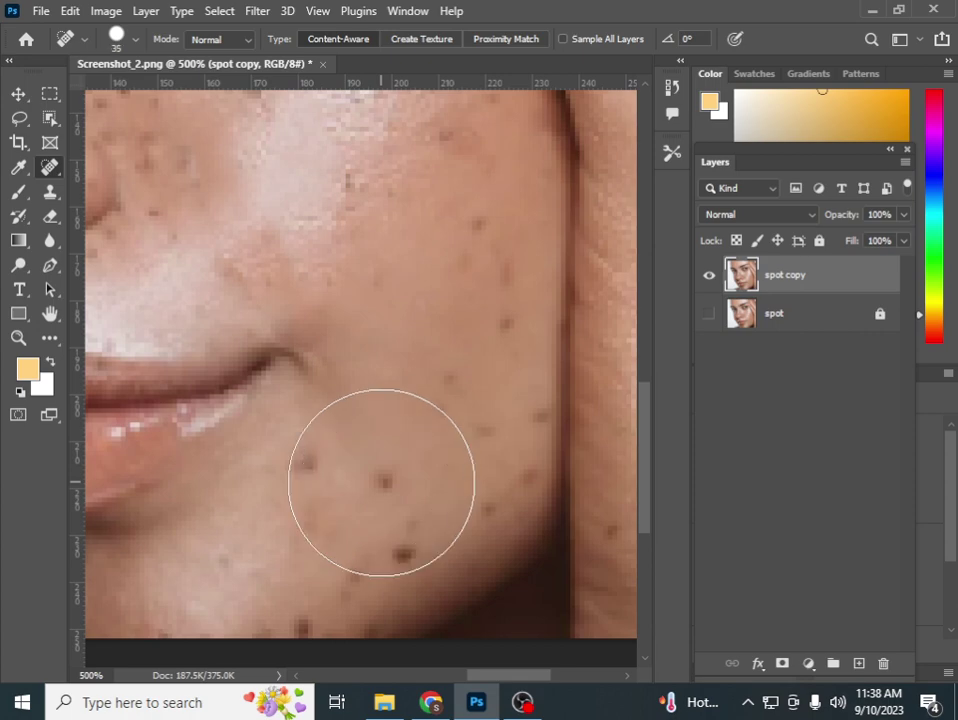
key(bracketright)
key(bracketright)
key(bracketleft)
key(bracketleft)
key(bracketleft)
key(bracketleft)
key(bracketleft)
key(bracketleft)
key(bracketleft)
key(bracketleft)
key(bracketleft)
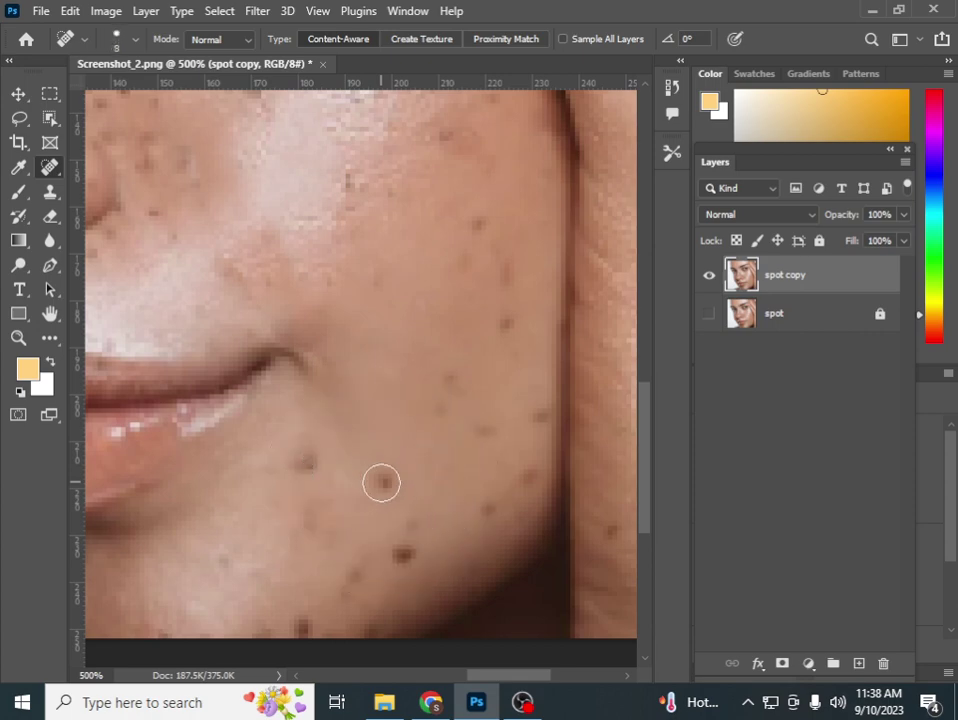
click(381, 483)
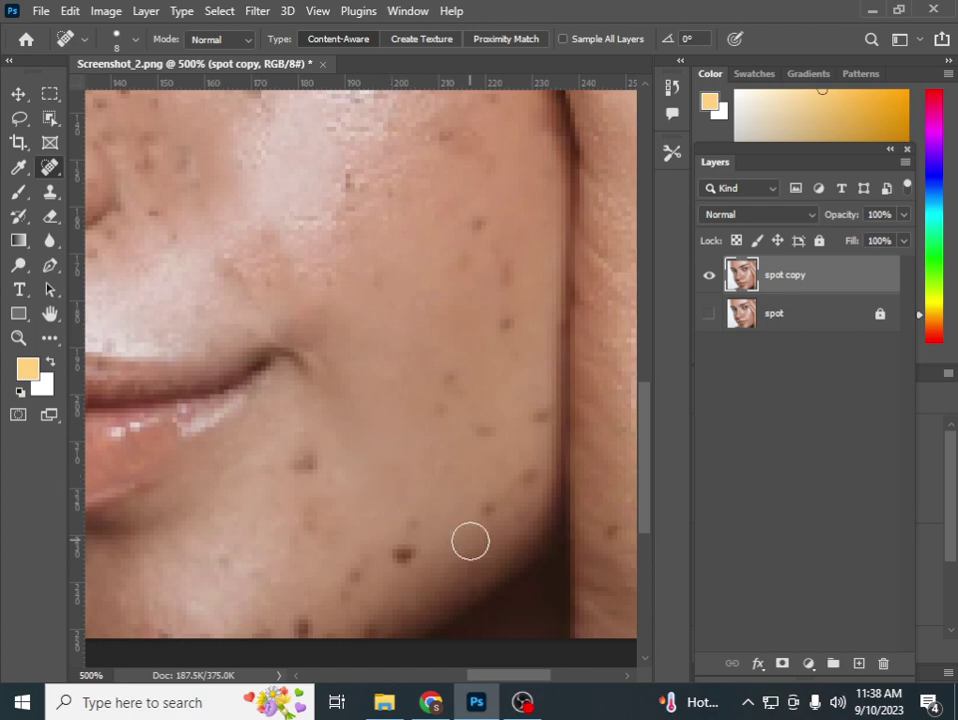
click(303, 461)
Heal the jaw spot, the freckle above the jawline, and freckles near the cheek edge
key(bracketright)
click(301, 465)
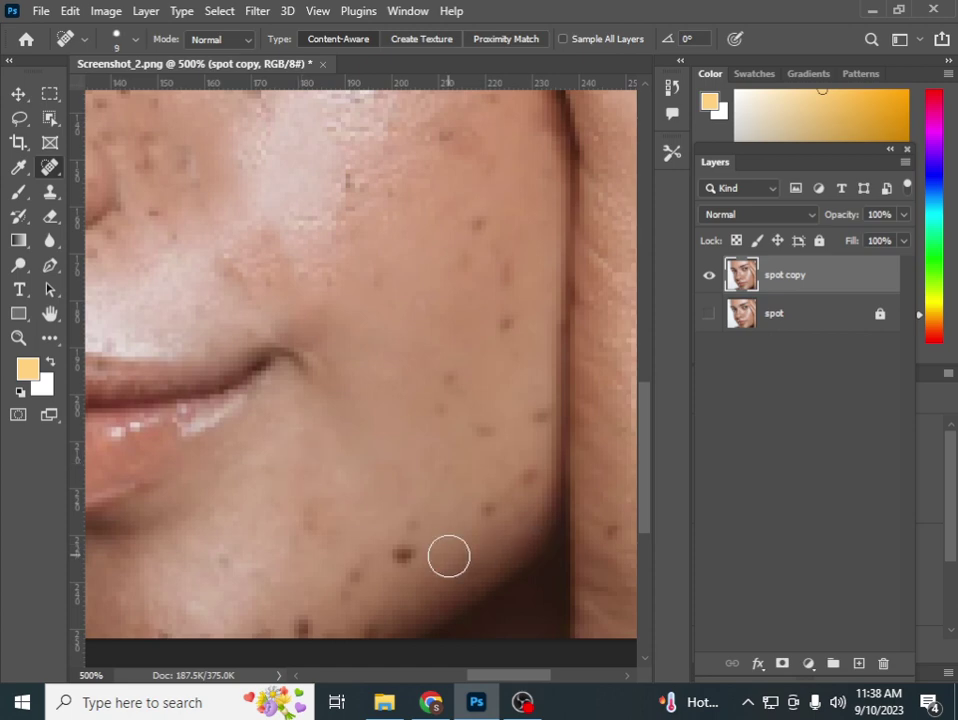
key(bracketleft)
key(bracketleft)
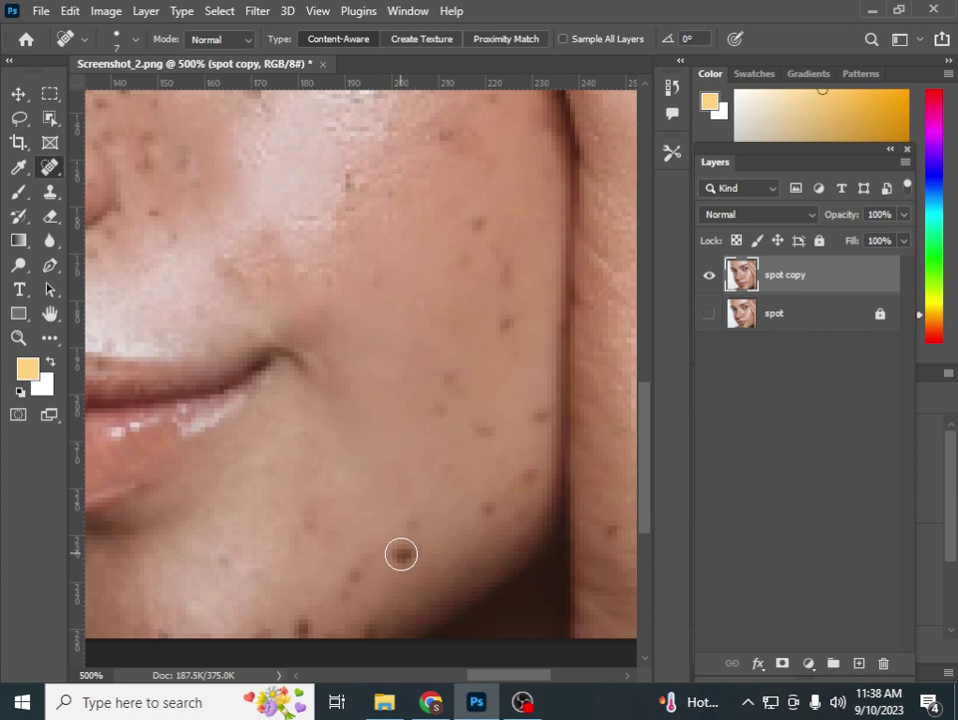
click(401, 554)
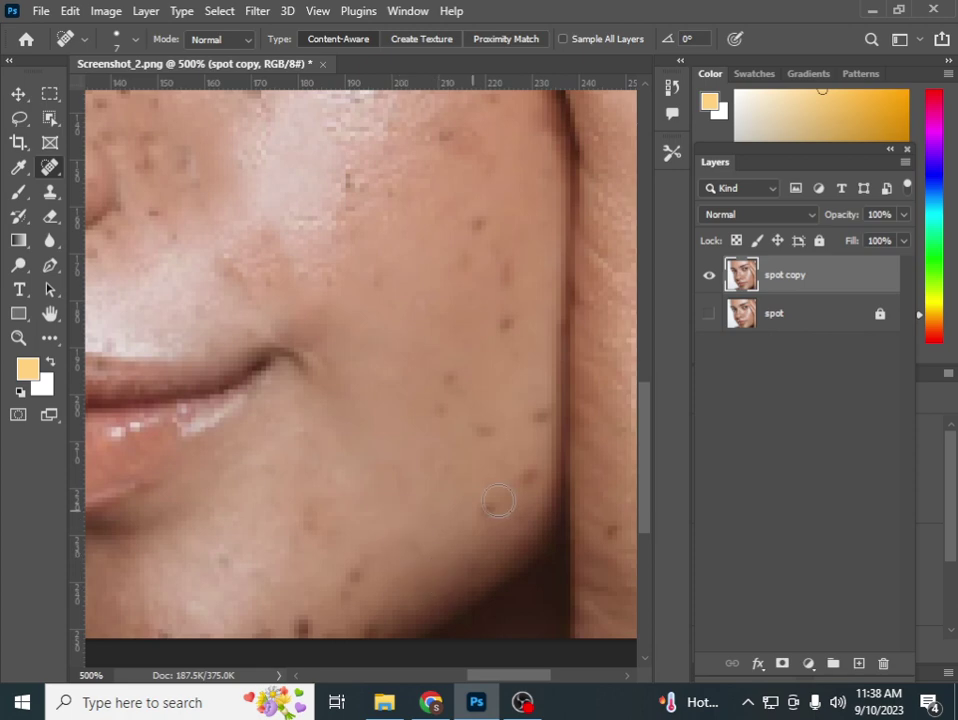
click(527, 476)
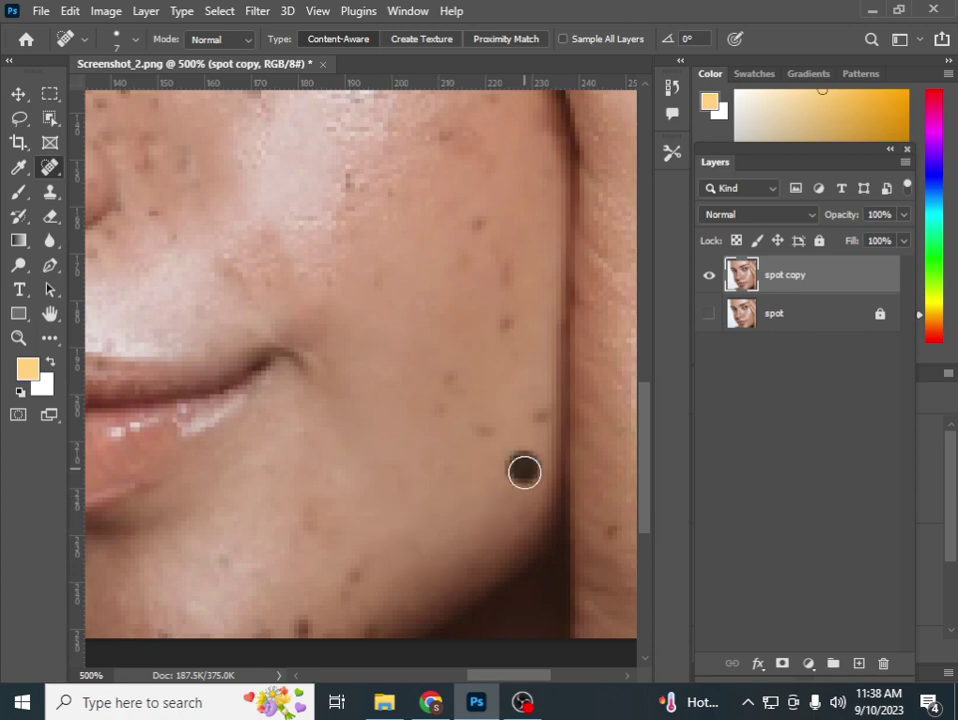
click(488, 426)
click(434, 407)
click(449, 378)
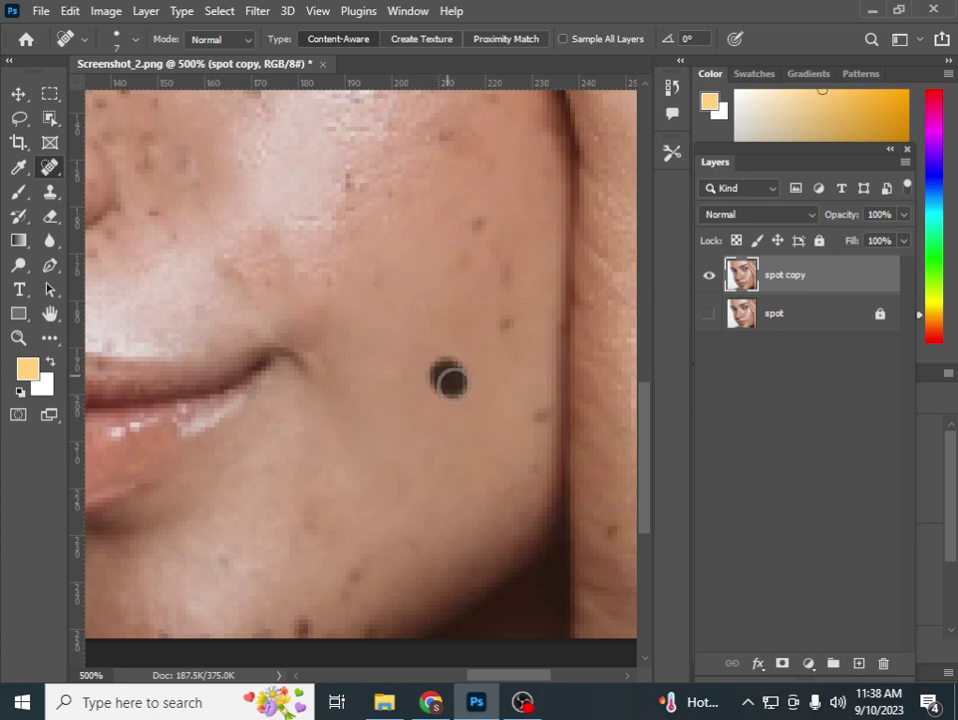
click(542, 427)
click(526, 456)
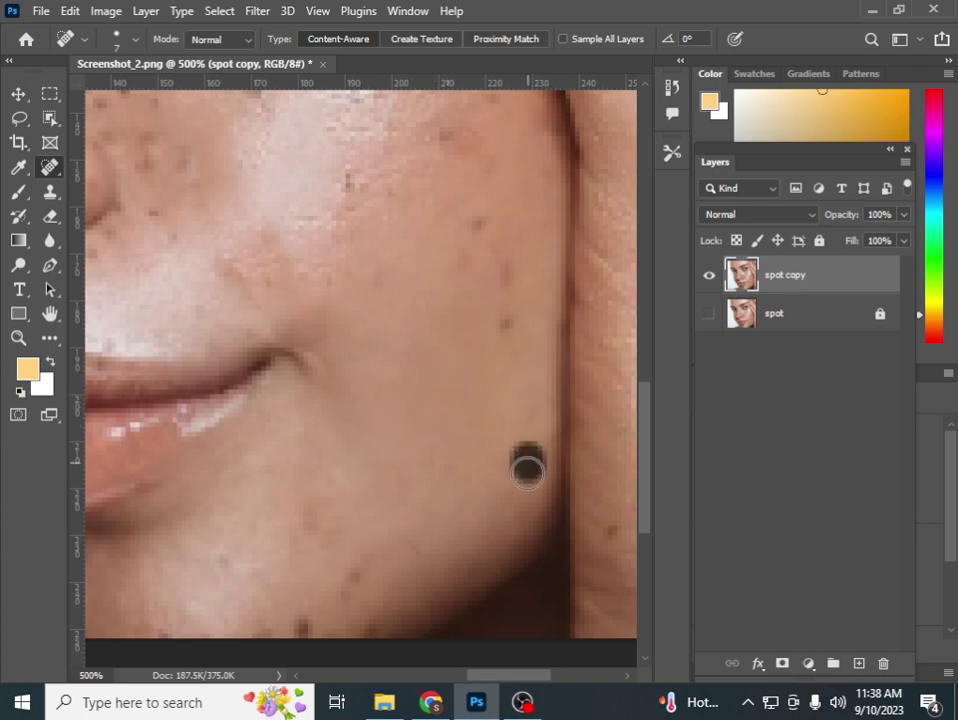
Heal freckles across the upper cheek, beside the nose, and above the mouth corner
click(522, 410)
click(496, 318)
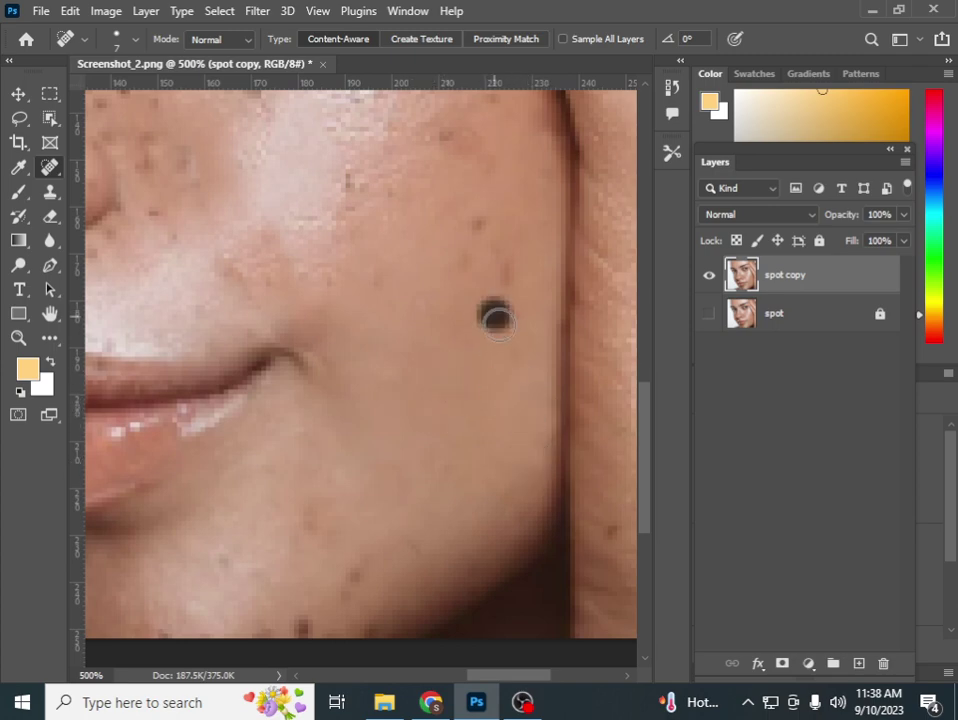
click(508, 272)
click(466, 207)
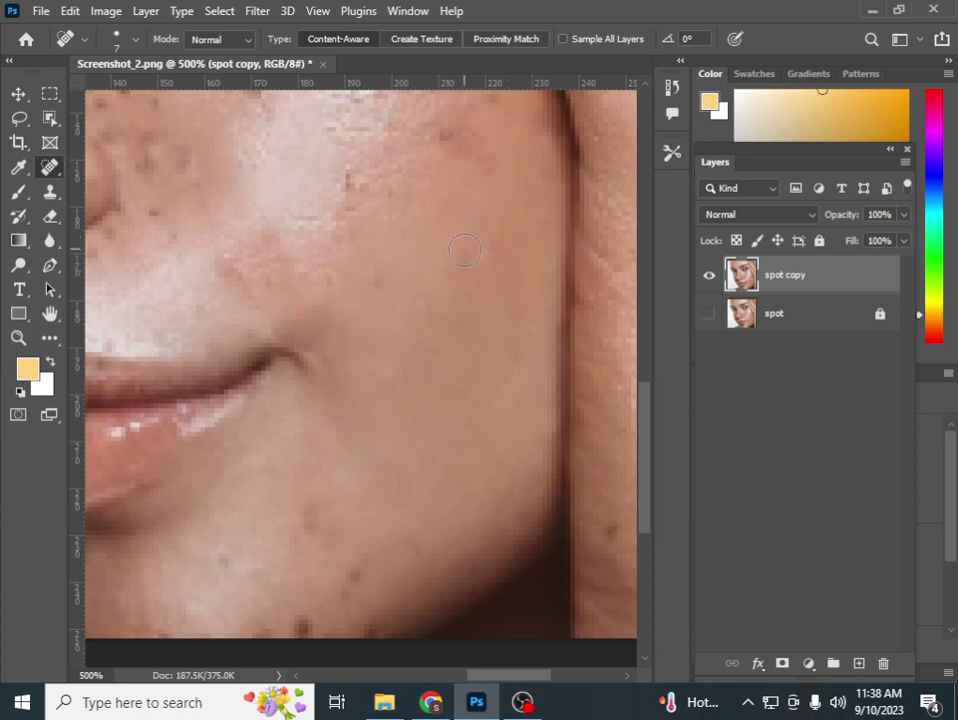
click(344, 182)
click(385, 187)
click(340, 220)
click(222, 276)
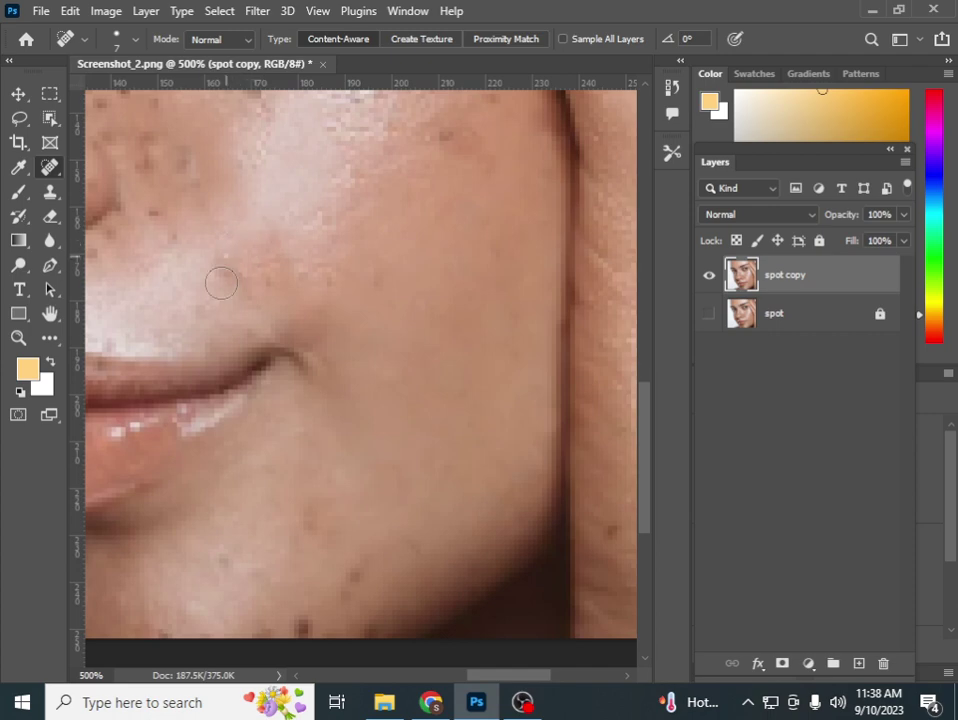
click(336, 284)
click(389, 291)
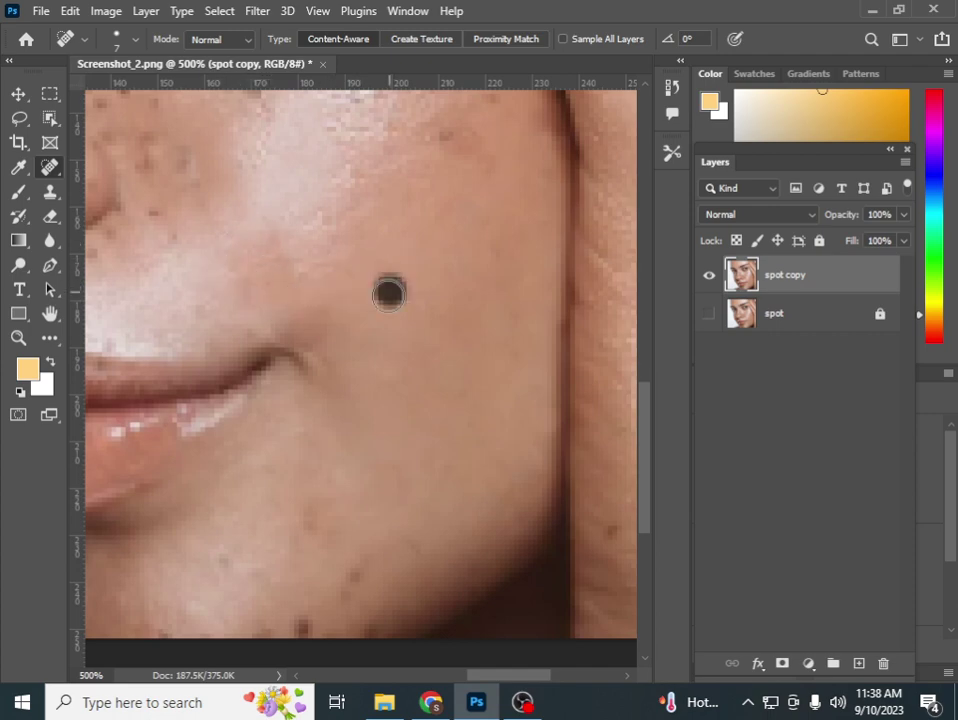
click(438, 145)
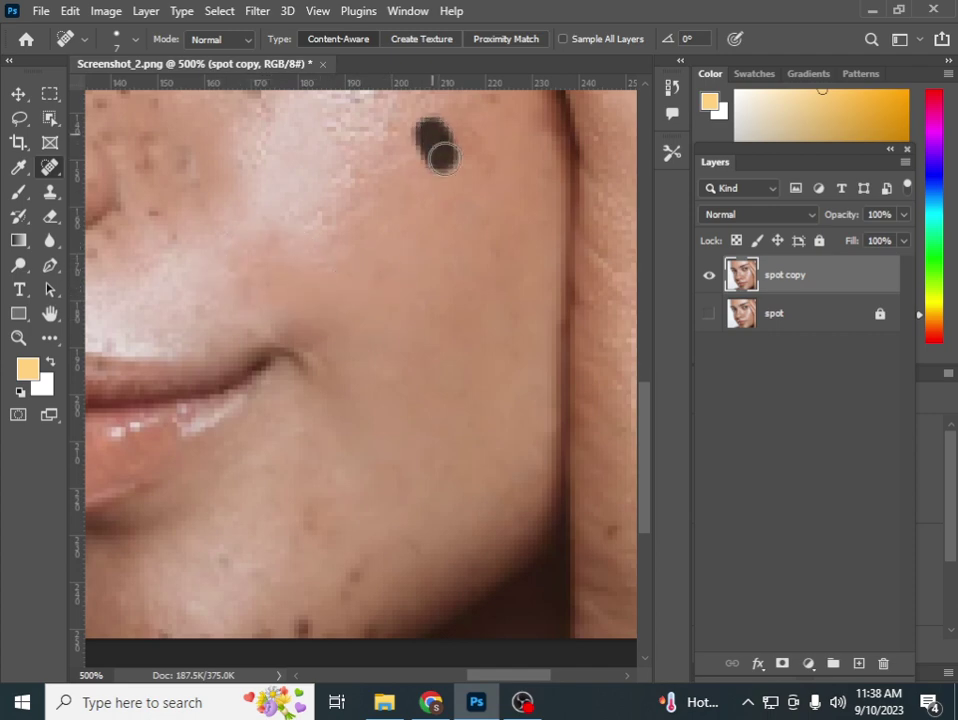
click(502, 192)
Heal the blemishes across the chin and below the lip
scroll(361, 430, down, 1)
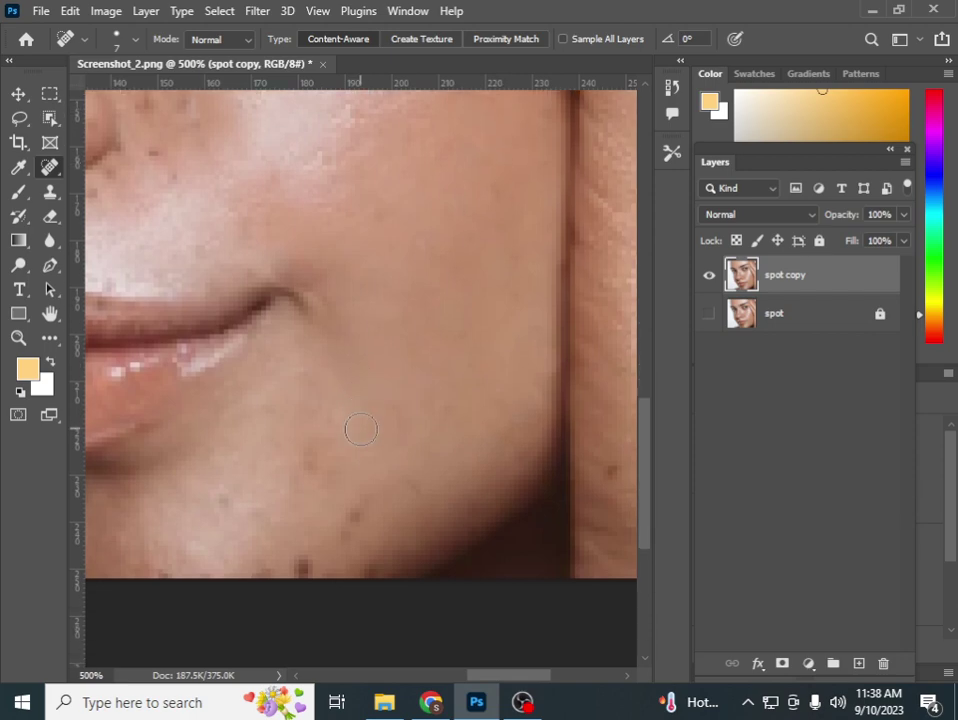
click(352, 508)
click(372, 561)
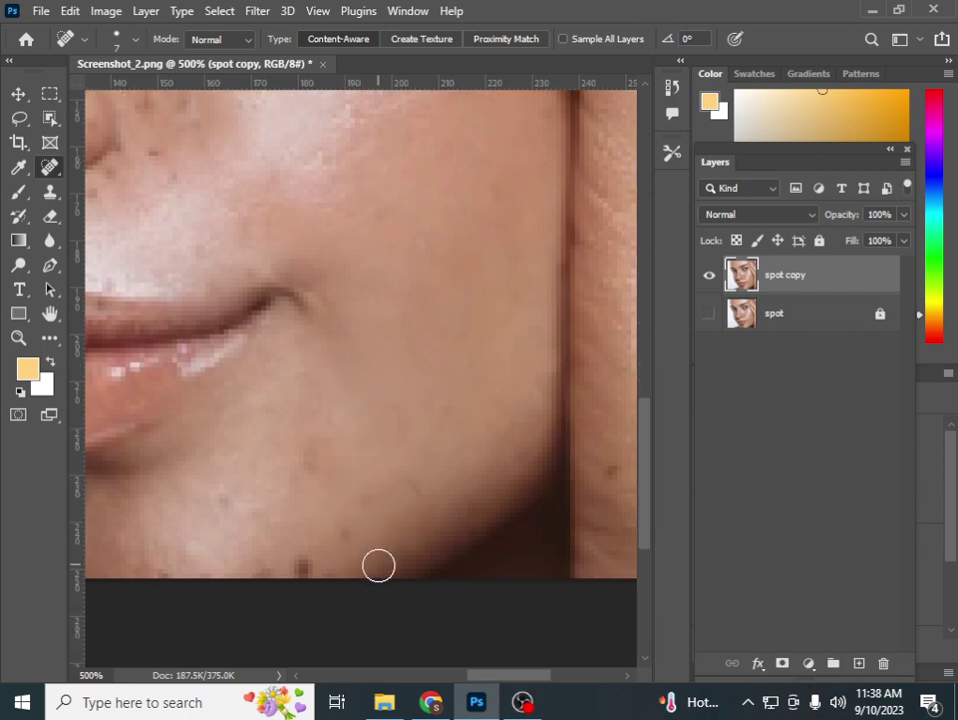
click(298, 566)
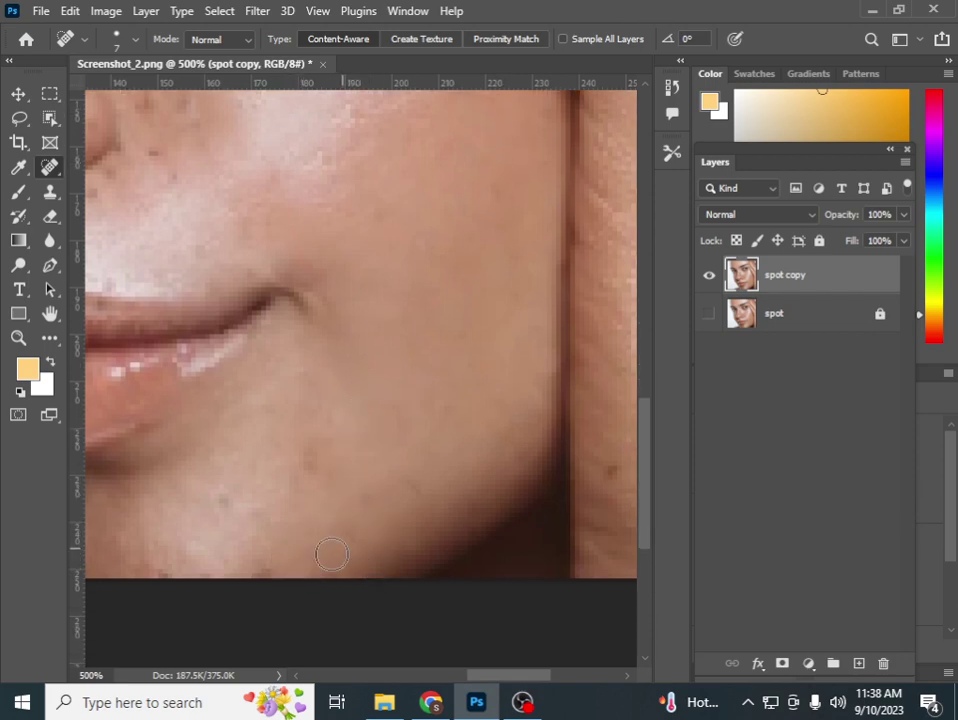
click(321, 572)
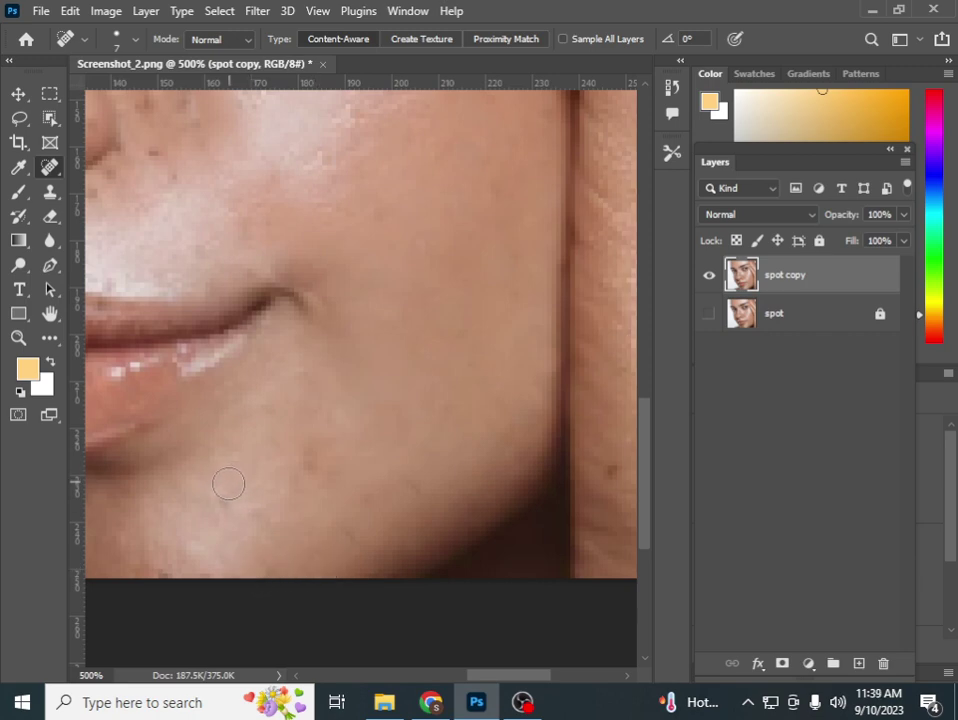
click(150, 570)
click(224, 568)
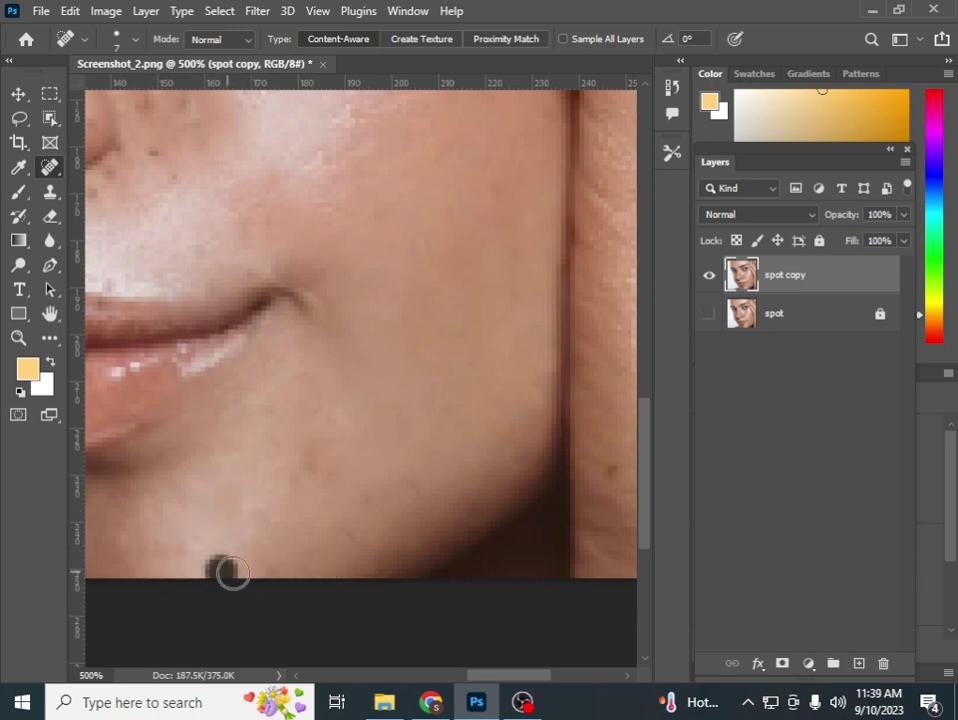
click(259, 571)
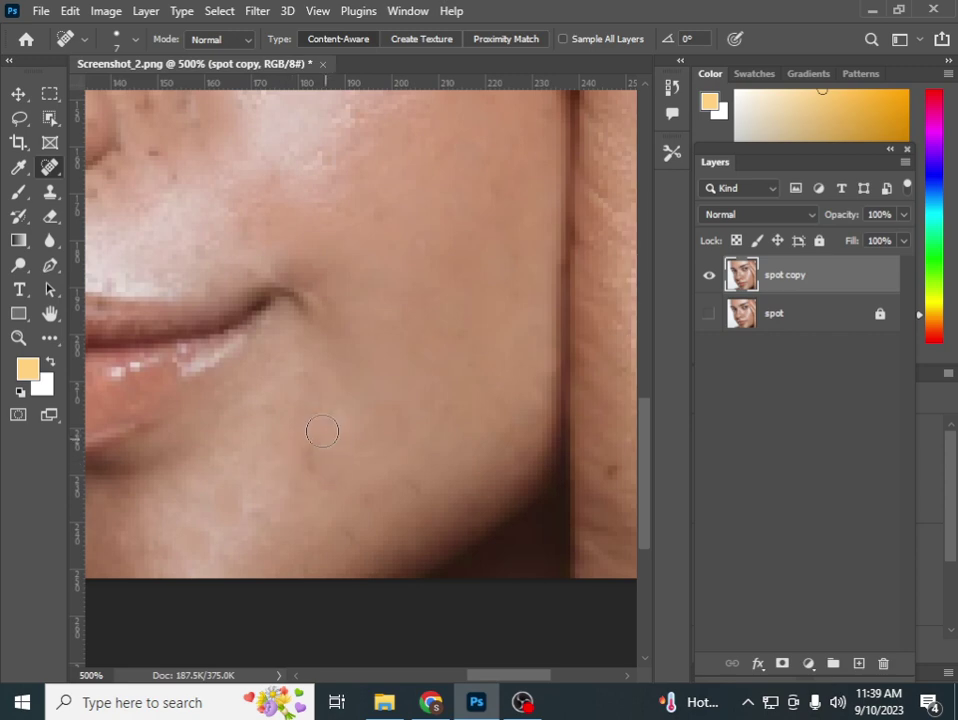
click(297, 463)
click(172, 507)
click(257, 502)
click(358, 477)
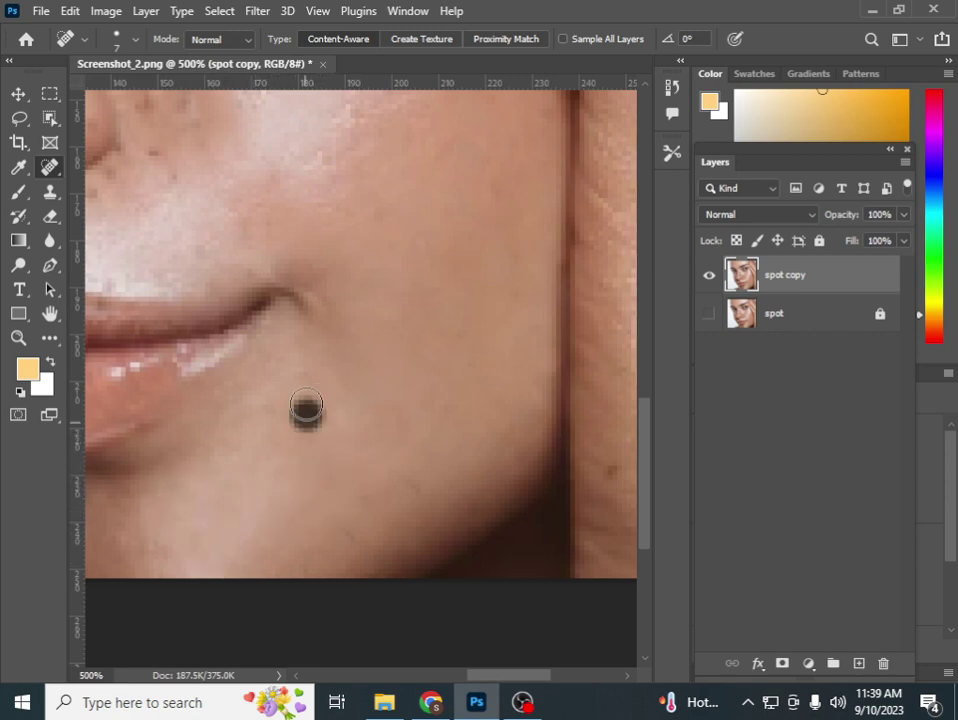
Heal the remaining freckles on the cheek and beside the nose
scroll(346, 413, up, 2)
scroll(346, 413, up, 5)
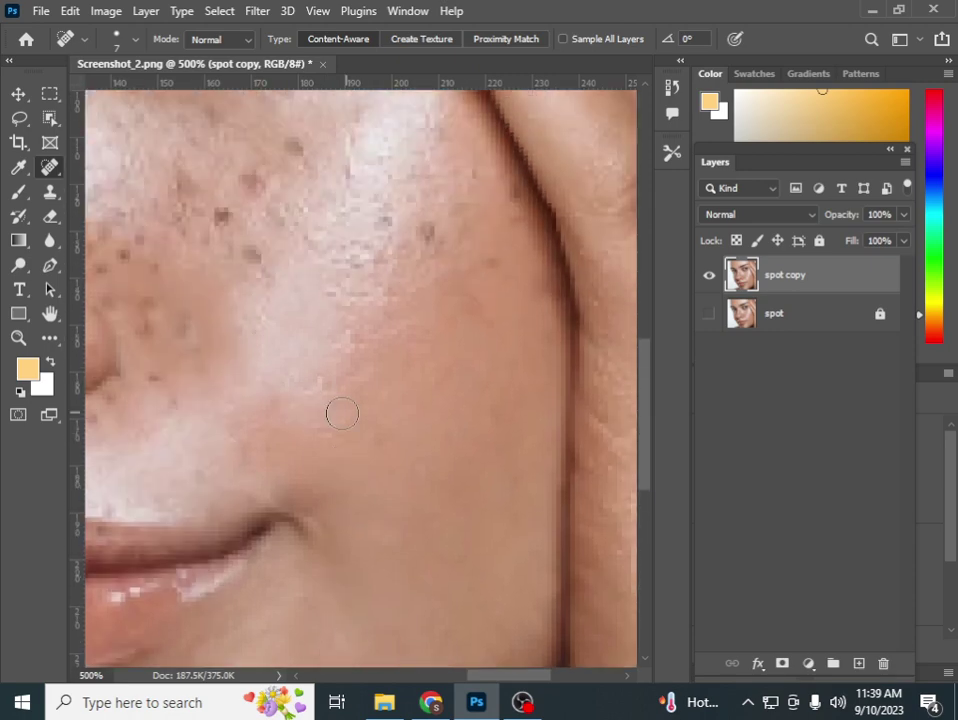
click(227, 215)
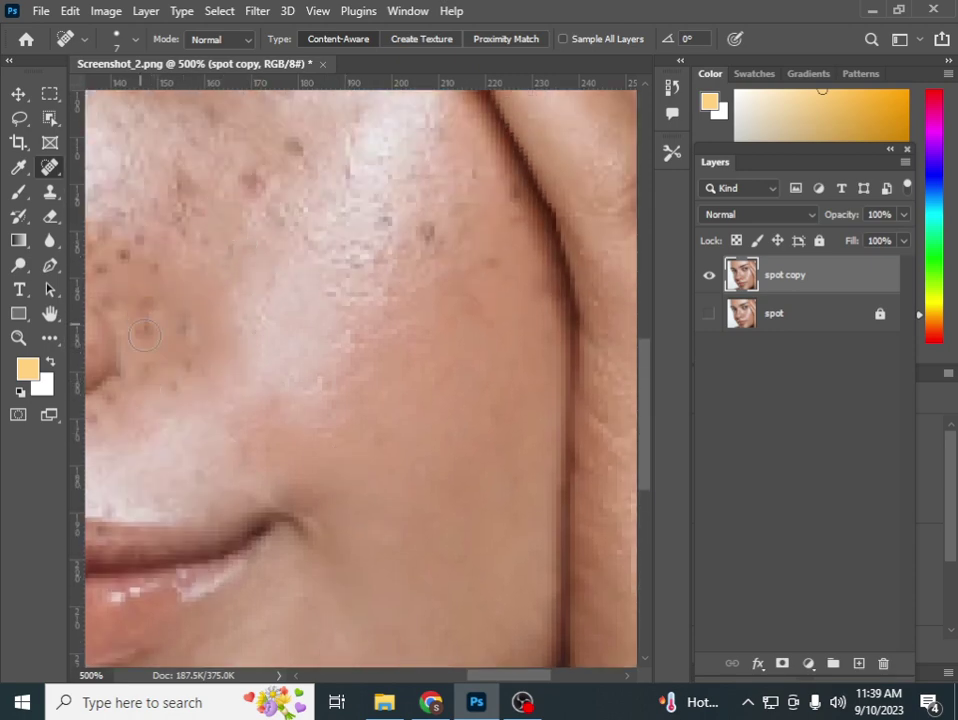
click(171, 396)
click(188, 374)
Pan to the nose and heal the cheek freckles beside it
drag(205, 335, 389, 388)
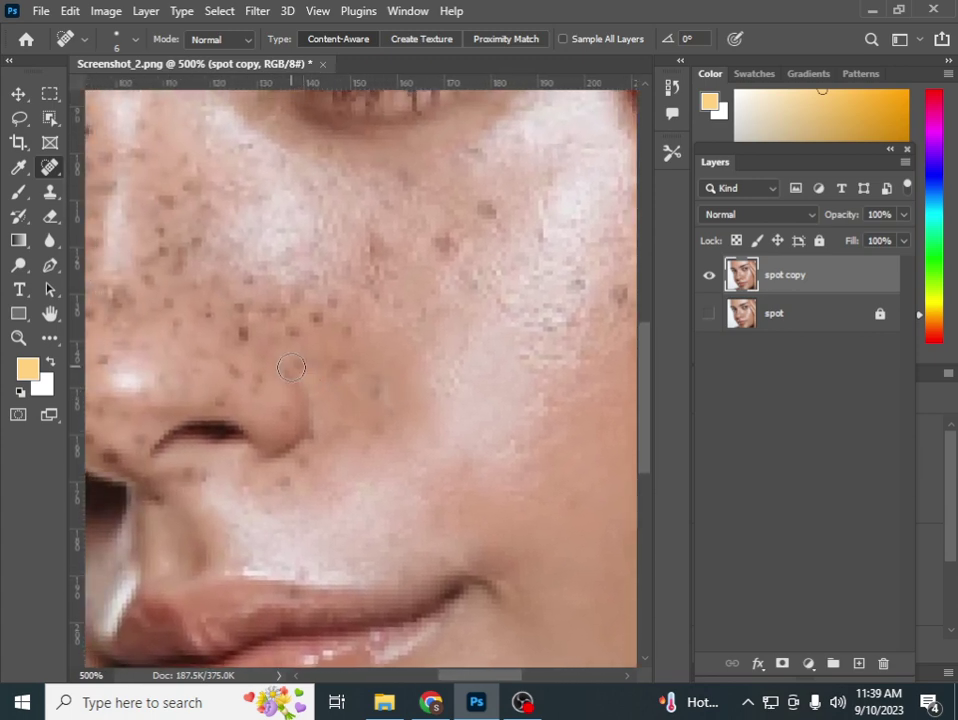
click(237, 329)
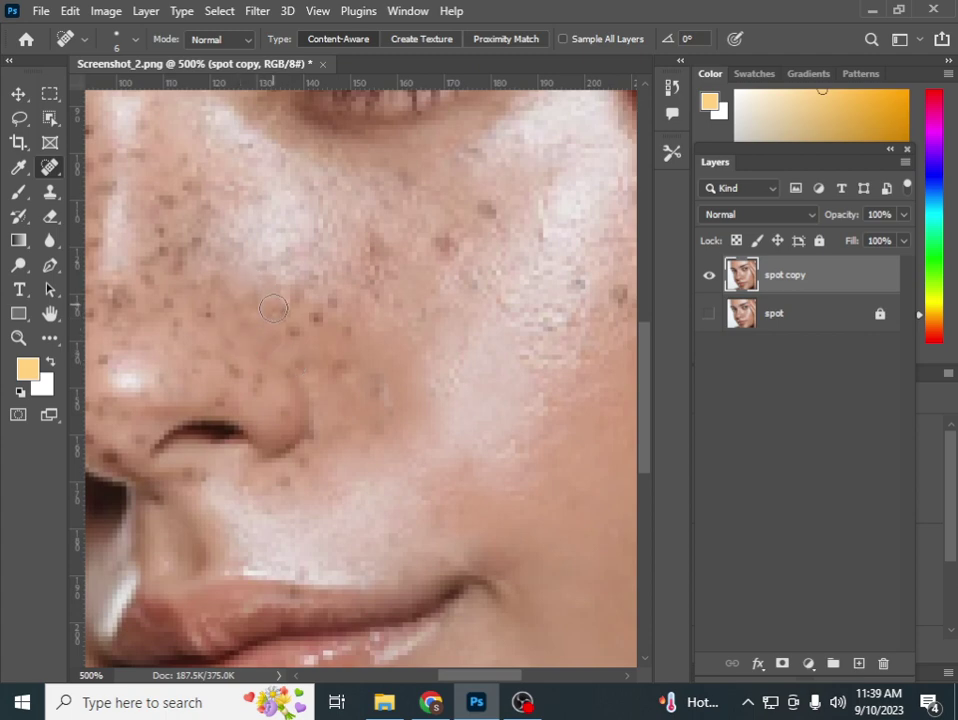
click(295, 339)
click(342, 312)
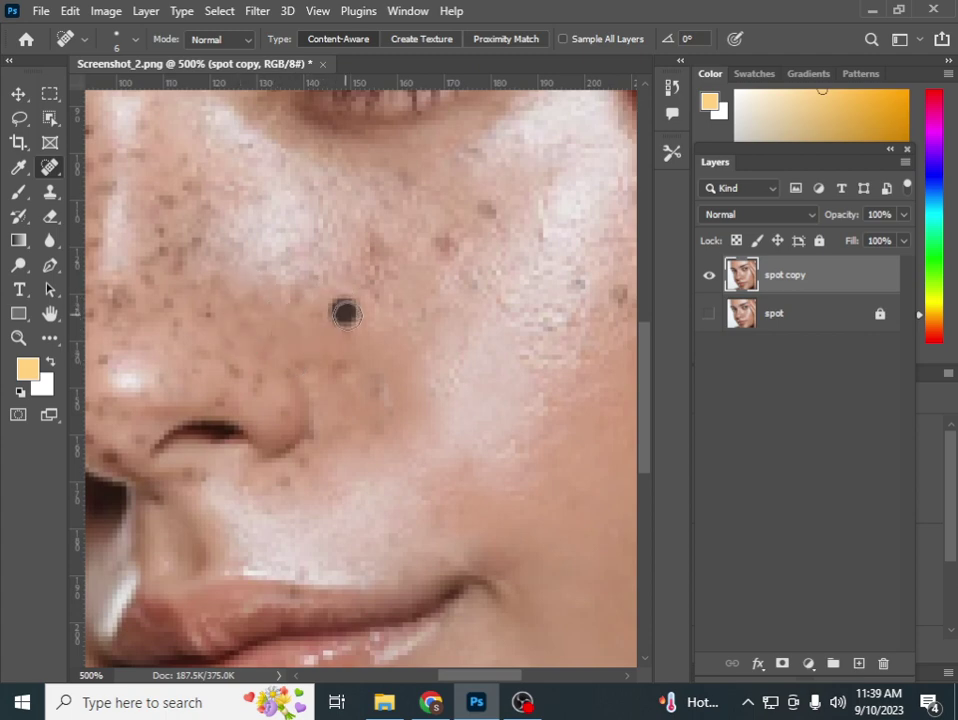
drag(333, 352, 338, 380)
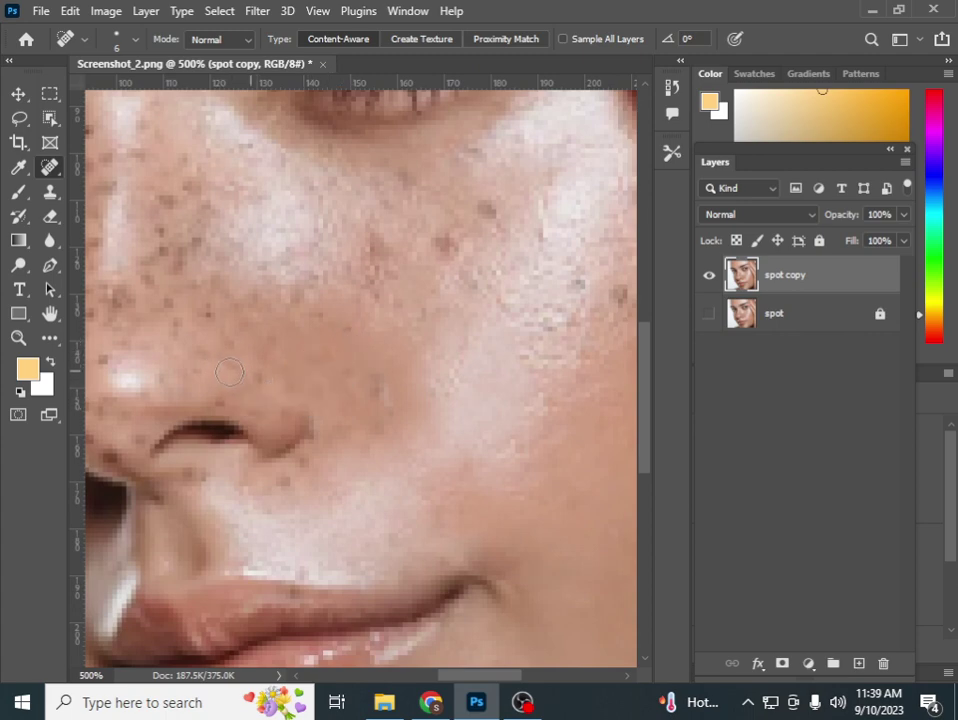
Heal spots around the nostril and freckles across the upper and right cheek
click(243, 499)
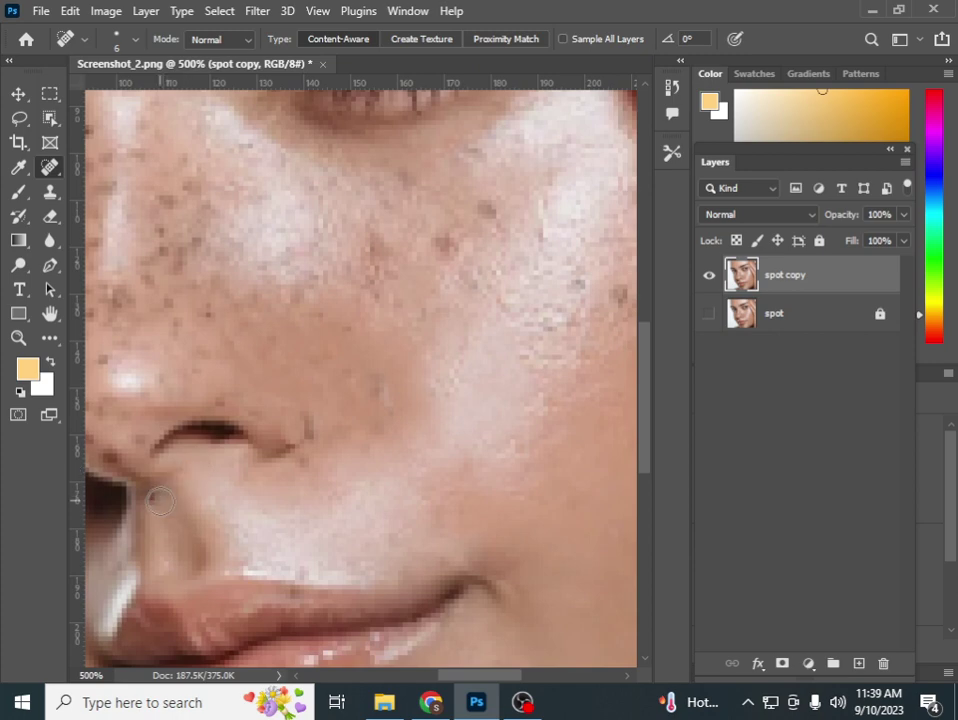
click(310, 470)
click(440, 245)
click(495, 213)
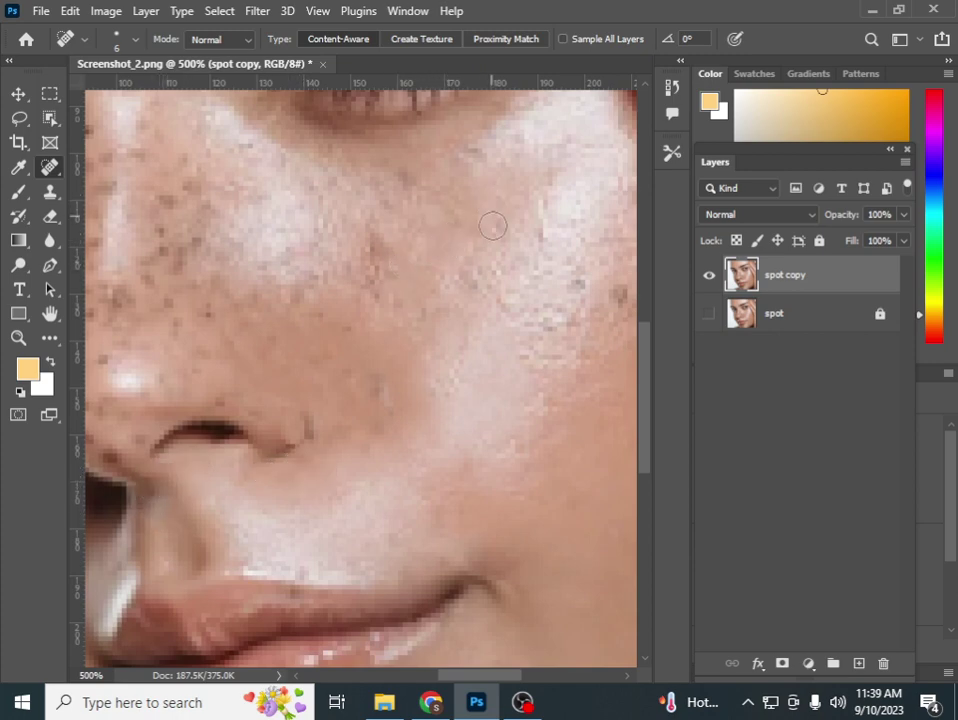
click(578, 265)
click(619, 298)
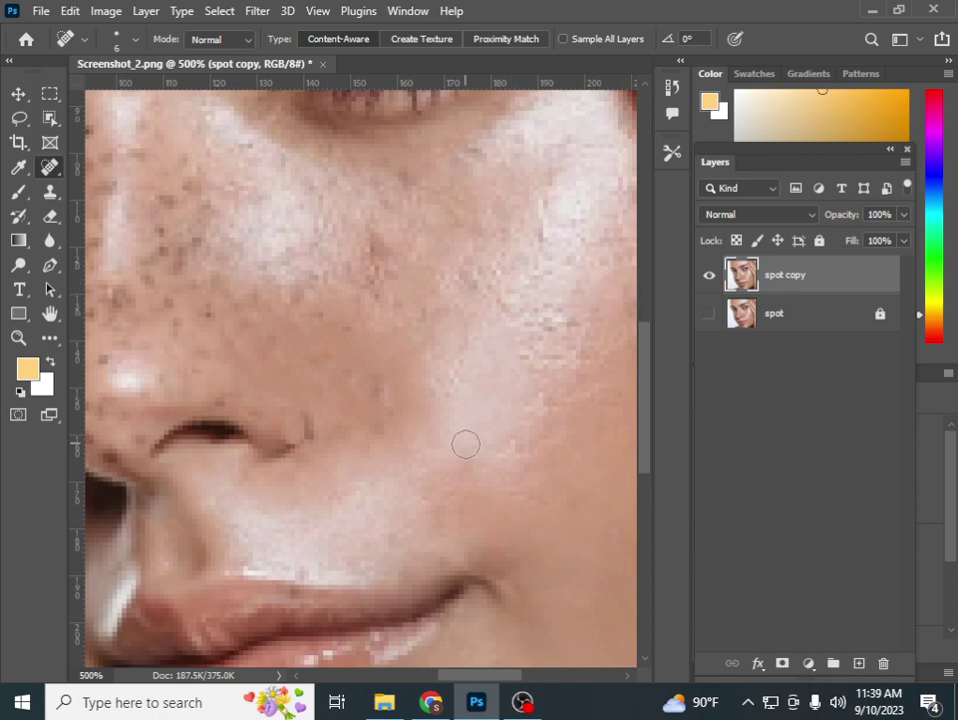
Fit the photo on screen, compare 'spot copy' against the original, then zoom to the forehead
click(20, 340)
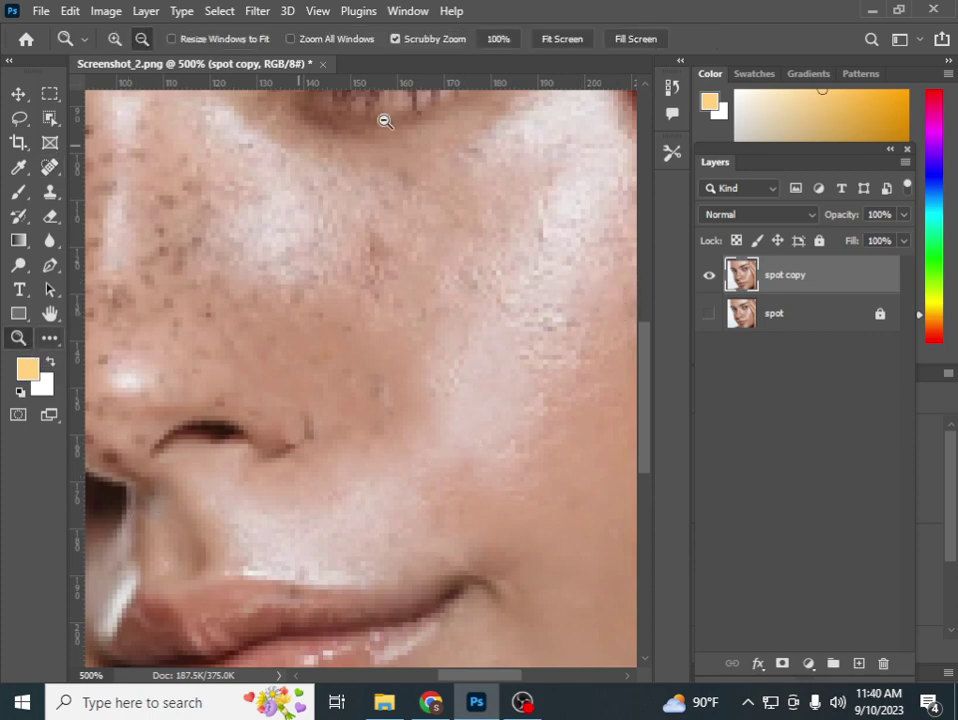
click(561, 40)
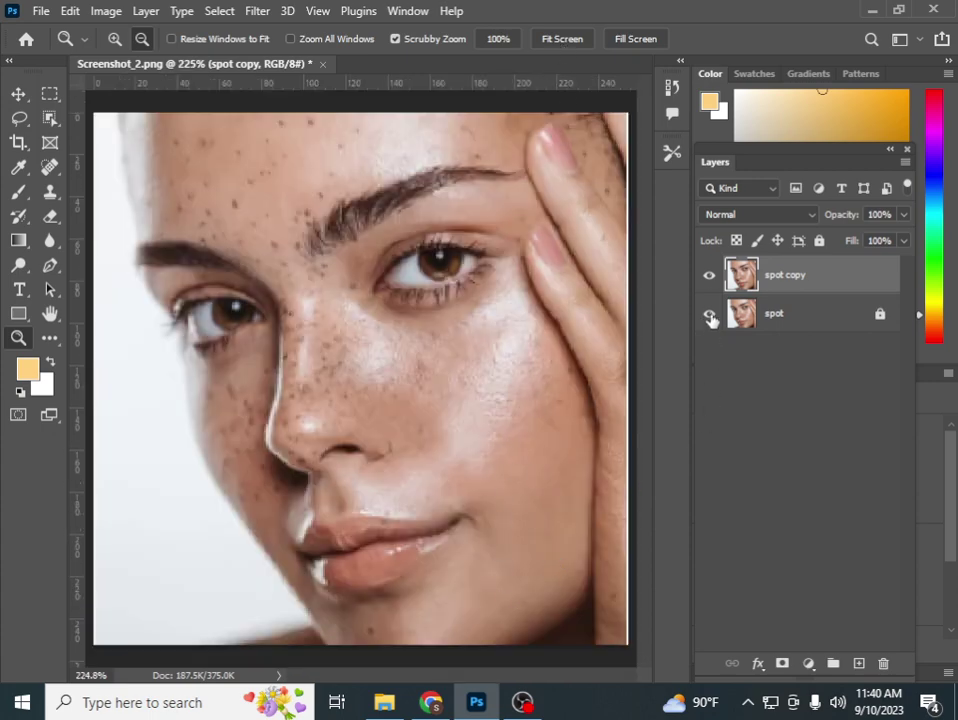
click(709, 277)
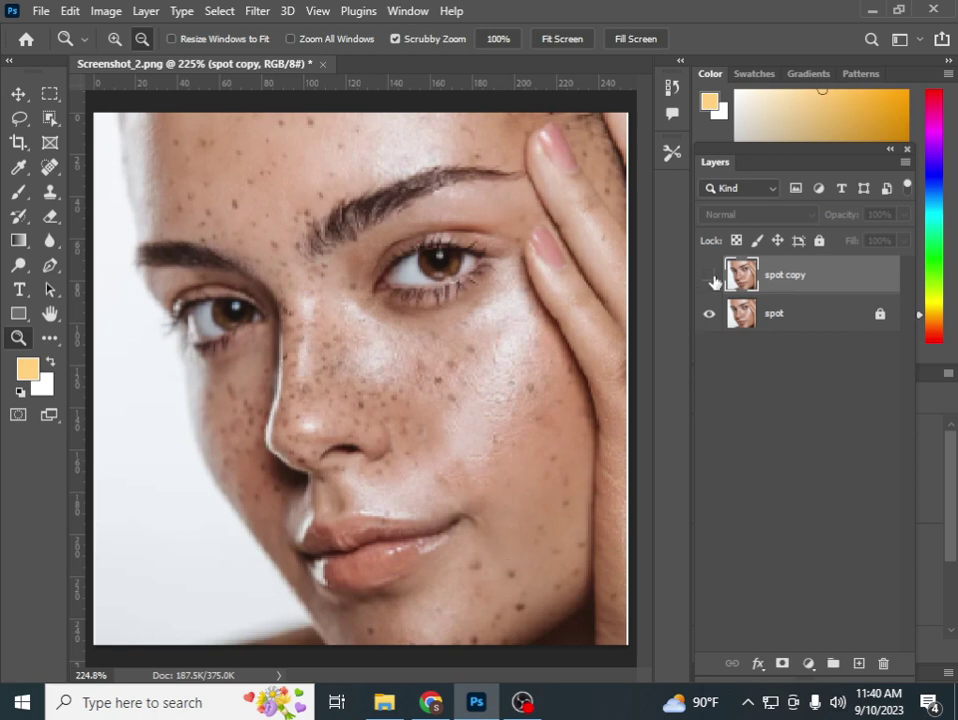
click(709, 277)
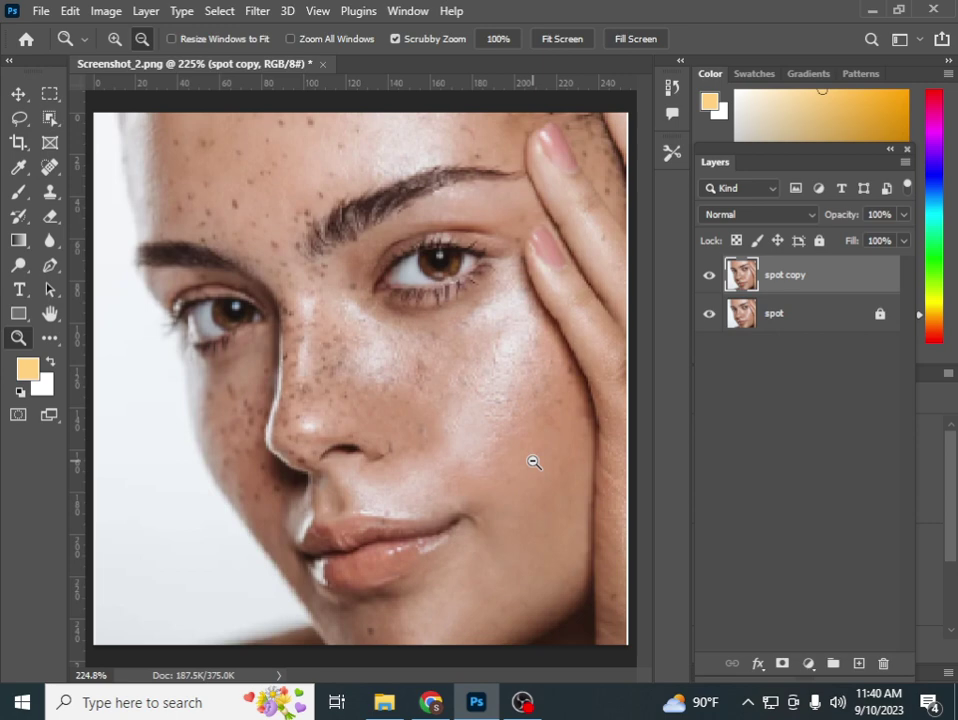
click(228, 333)
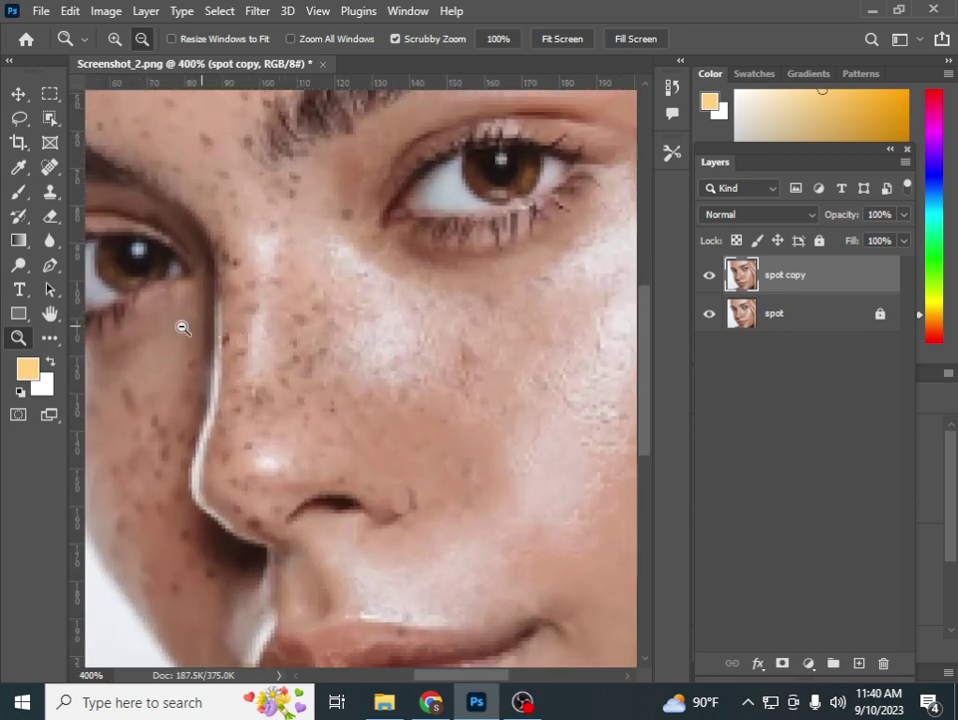
mouse_move(244, 305)
mouse_down()
mouse_move(381, 431)
mouse_move(445, 459)
mouse_up()
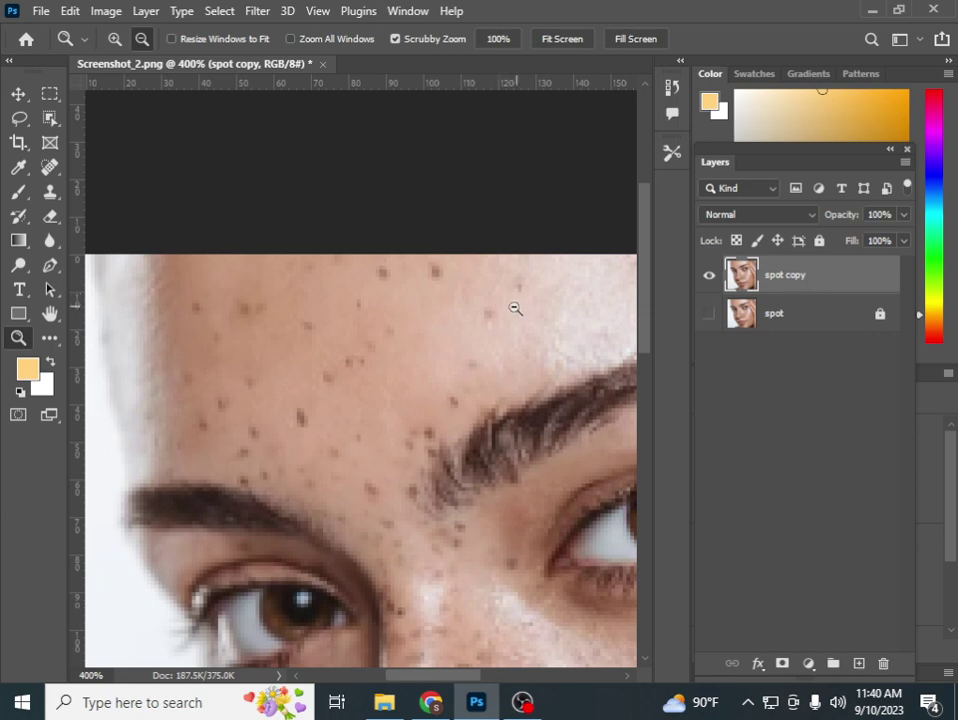
Heal forehead freckles with the Healing Brush at size 7, sampling clean forehead skin
click(45, 173)
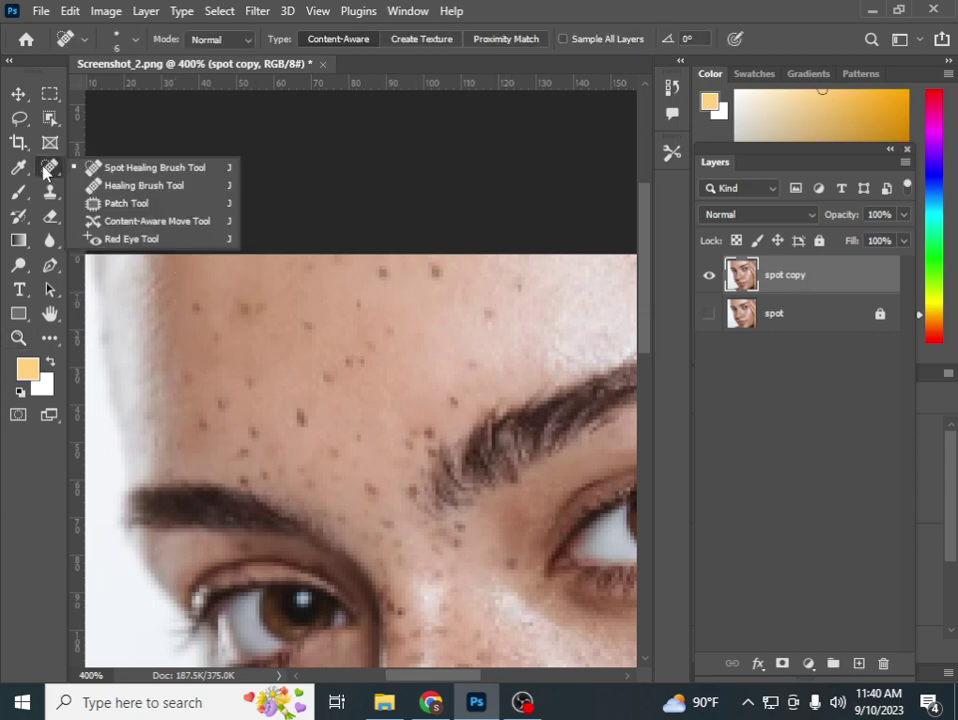
click(119, 187)
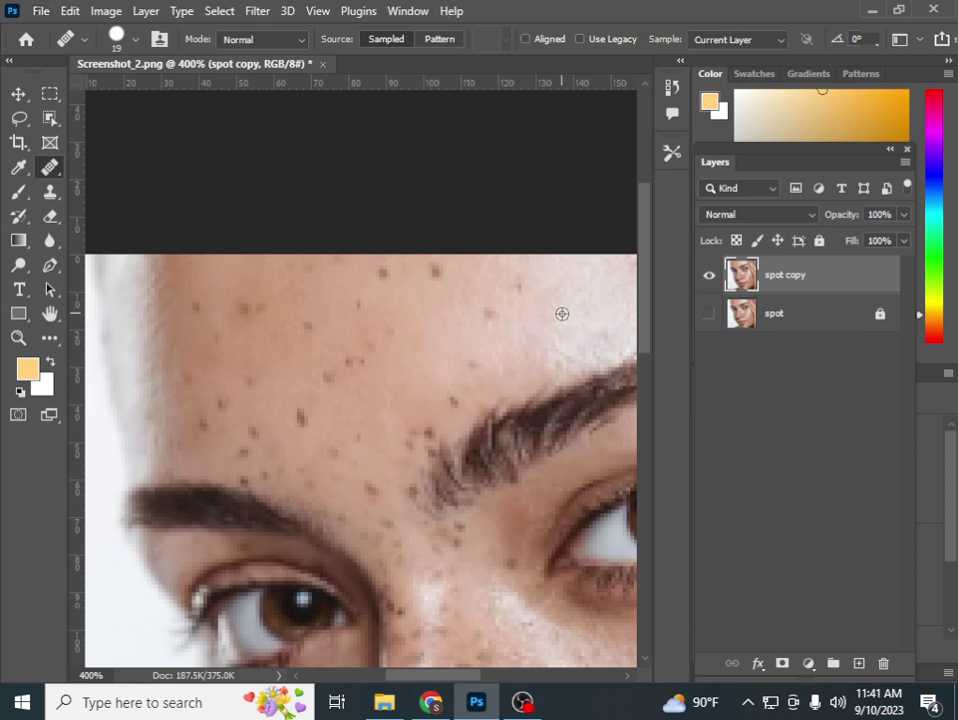
mouse_move(391, 357)
mouse_down()
mouse_move(394, 342)
mouse_move(357, 374)
mouse_up()
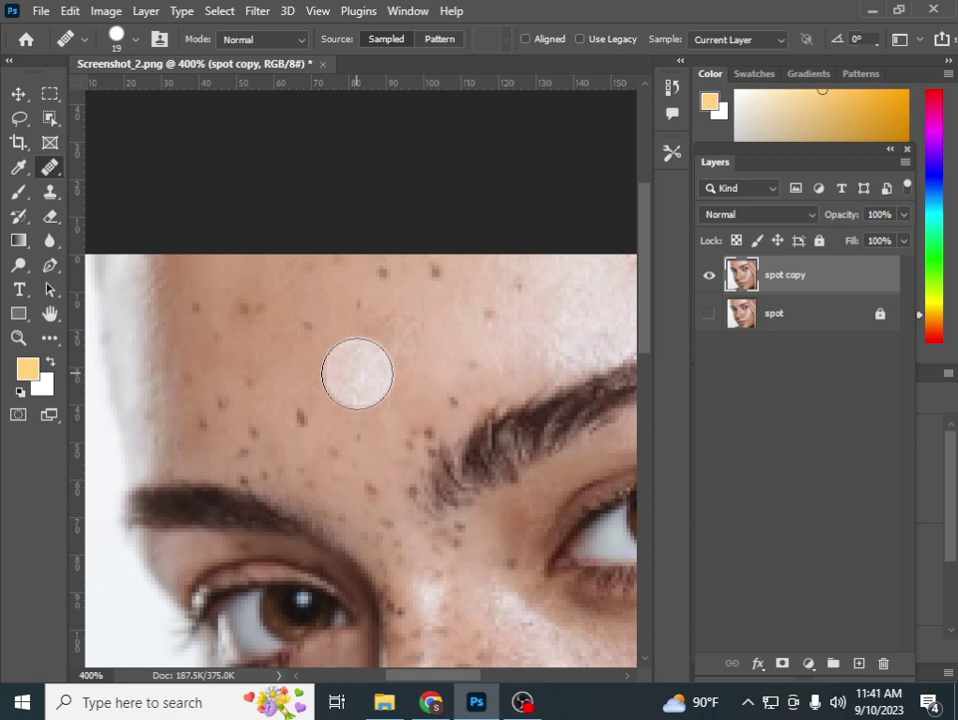
key(bracketleft)
key(bracketleft)
key(bracketleft)
drag(357, 374, 357, 372)
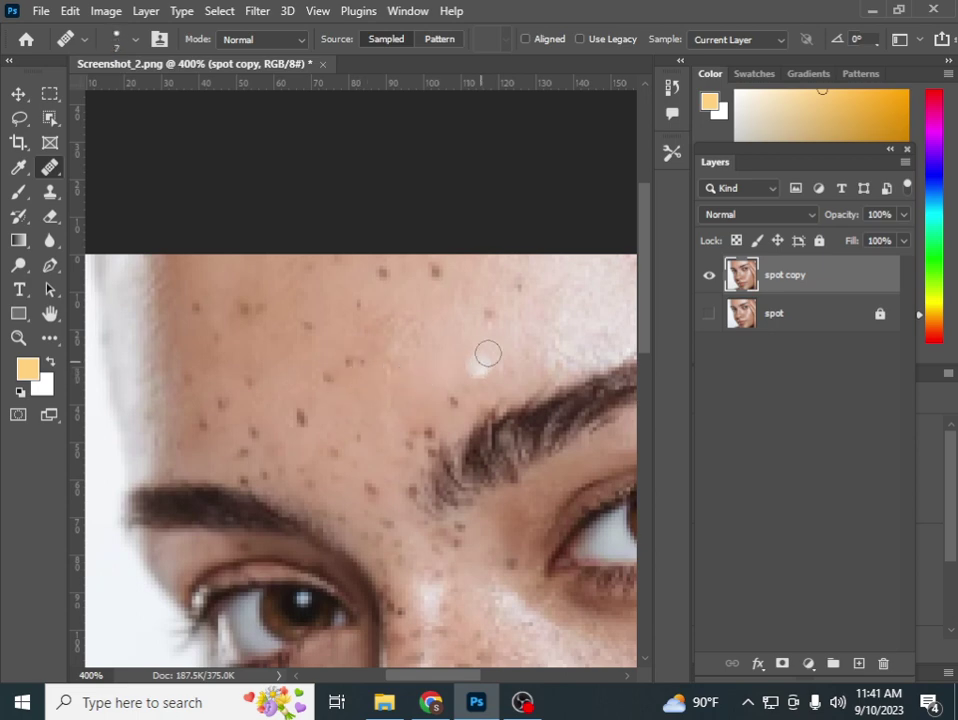
alt+click(556, 321)
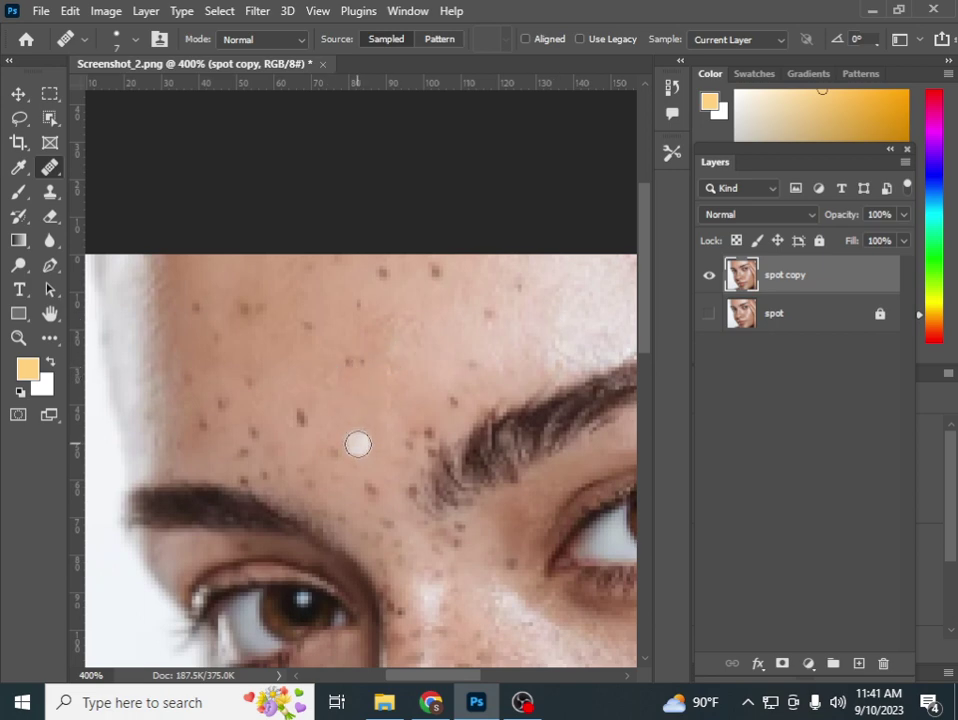
click(443, 378)
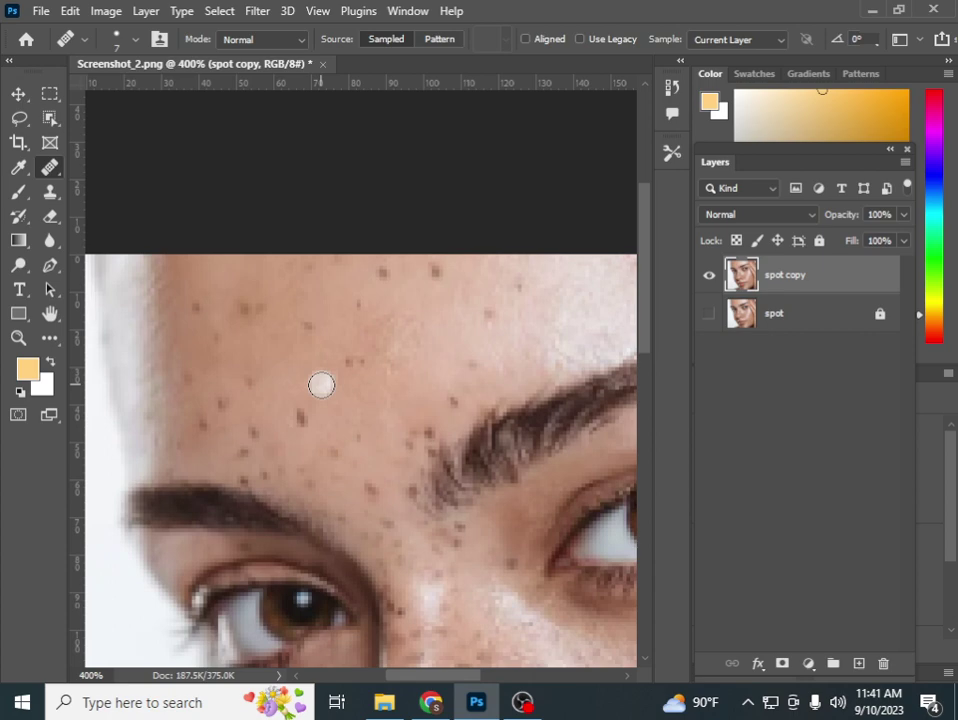
Use the Patch Tool to cover a forehead freckle with clean neighbouring skin
right_click(57, 172)
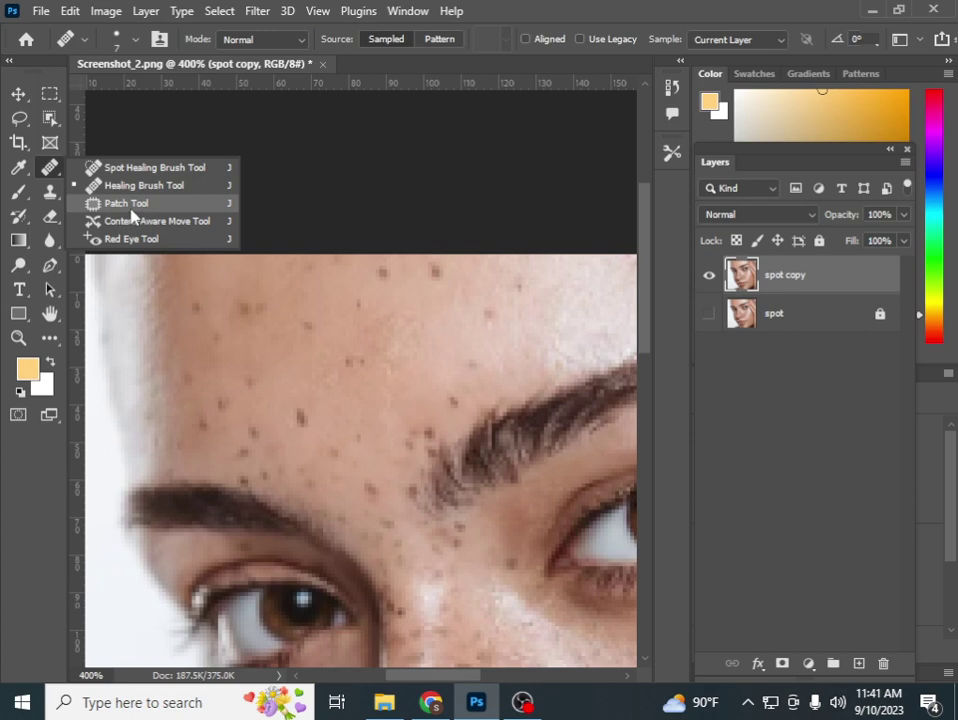
click(131, 205)
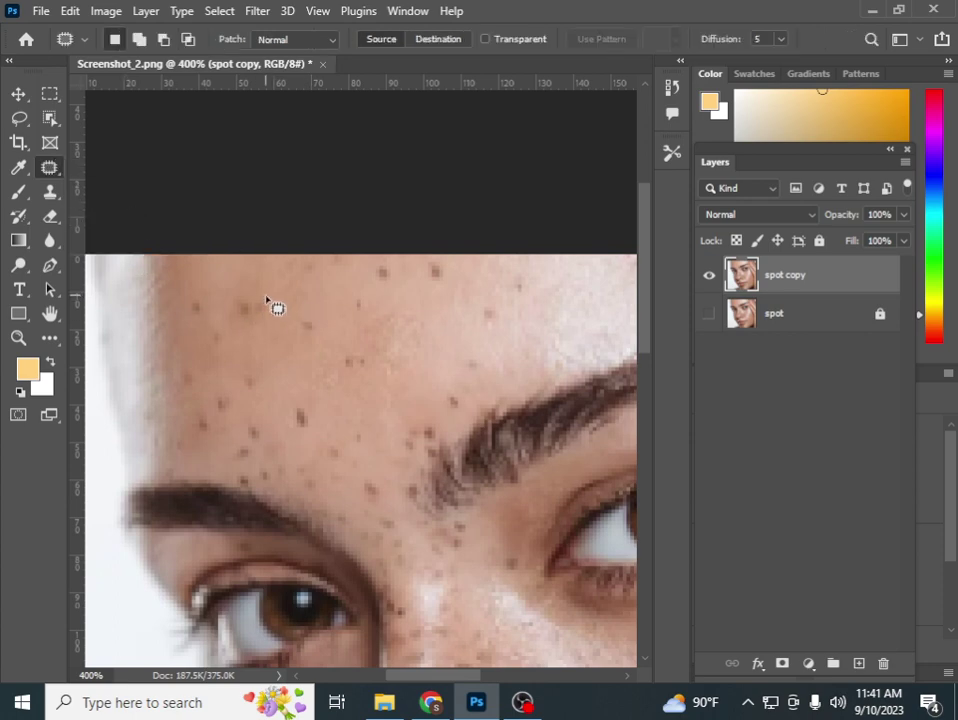
mouse_move(266, 298)
mouse_down()
mouse_move(259, 326)
mouse_move(268, 303)
mouse_up()
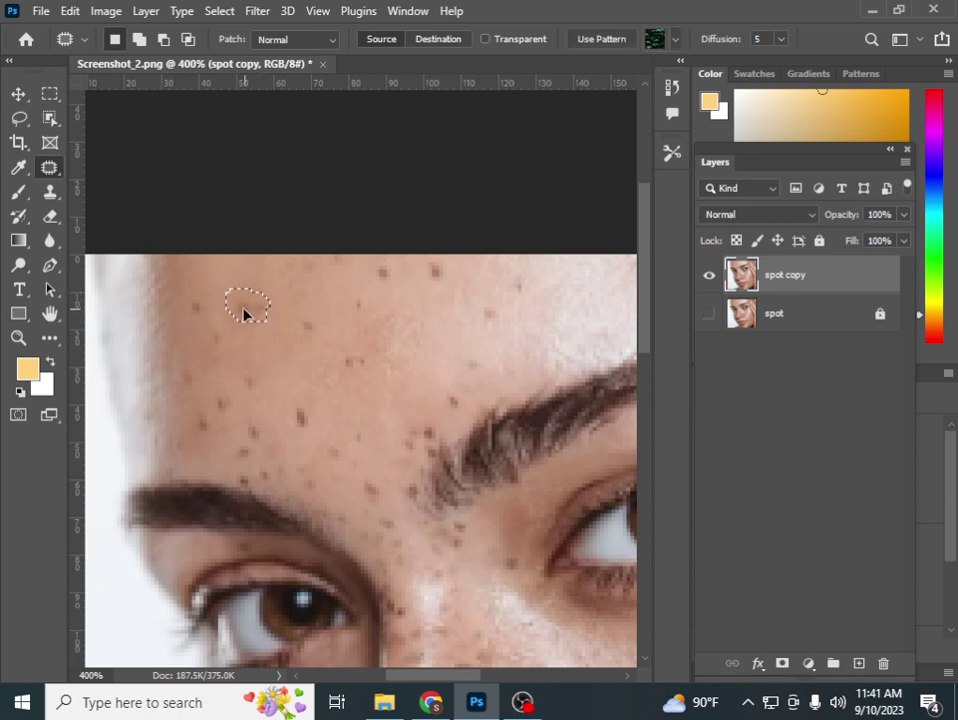
drag(210, 291, 198, 292)
key(ctrl+d)
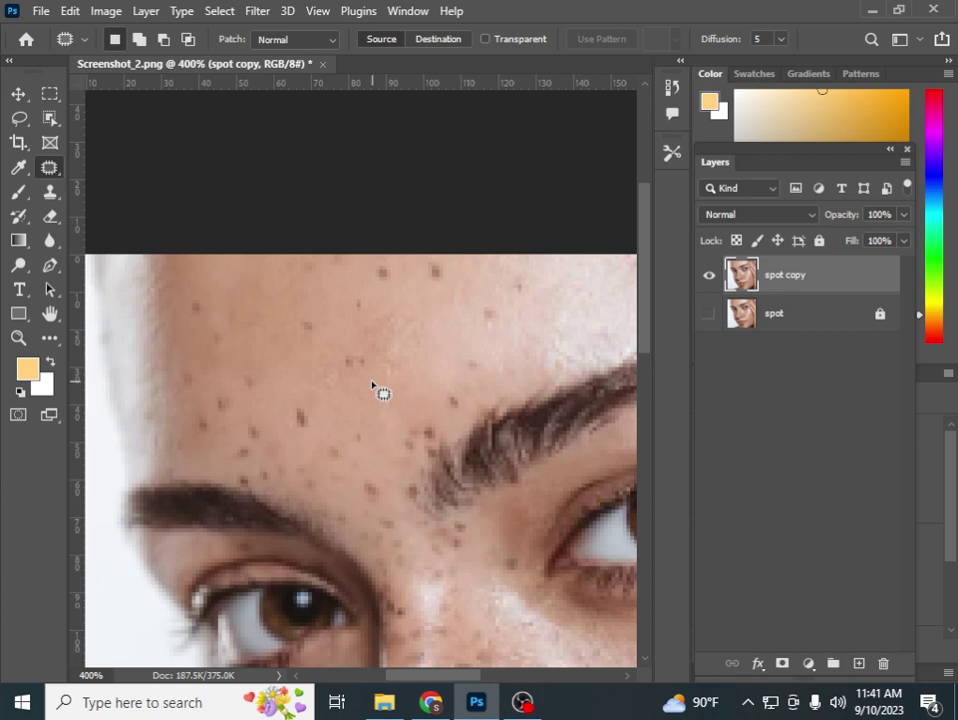
Zoom out and patch a freckle near the hairline with the skin beside it
scroll(372, 387, down, 1)
mouse_move(394, 434)
mouse_down()
mouse_move(343, 413)
mouse_move(289, 331)
mouse_move(289, 284)
mouse_move(319, 274)
mouse_move(344, 242)
mouse_up()
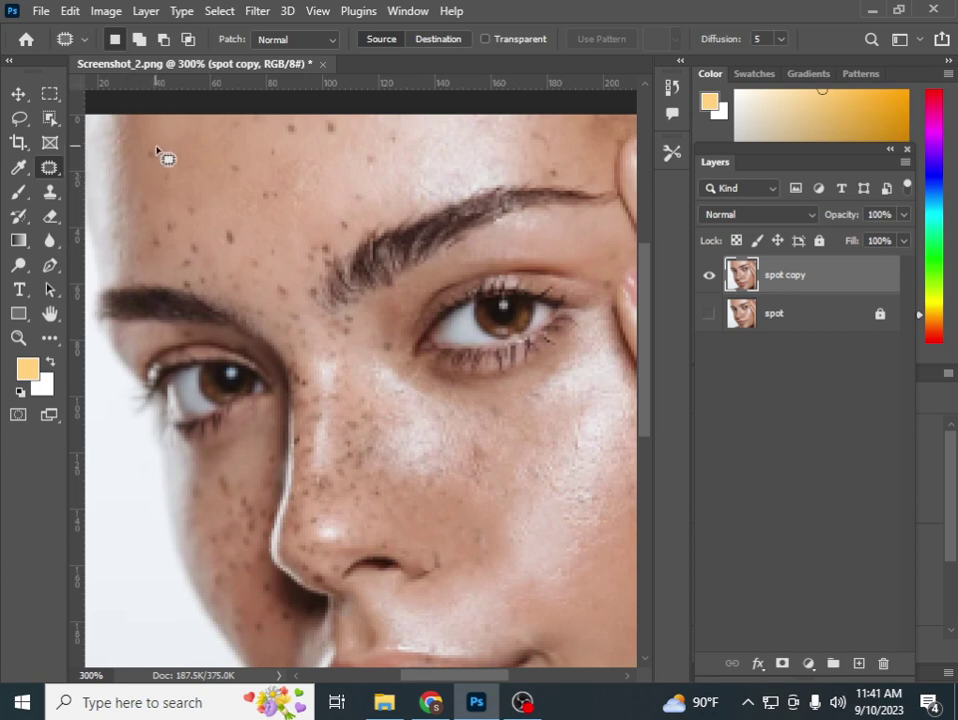
mouse_move(157, 150)
mouse_down()
mouse_move(162, 162)
mouse_move(143, 152)
mouse_move(158, 152)
mouse_up()
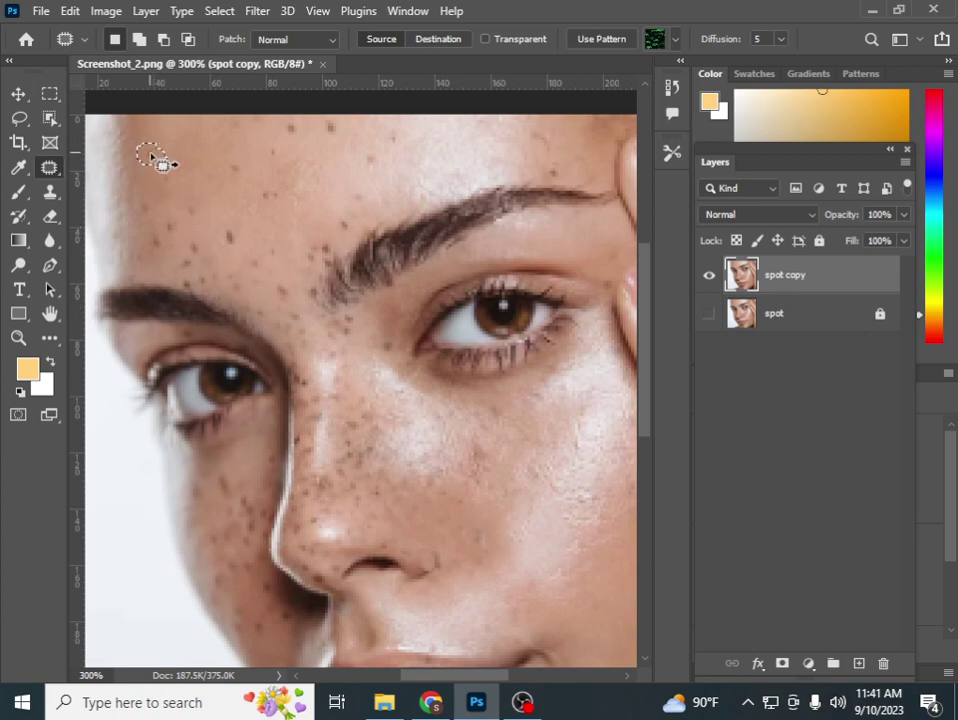
mouse_move(152, 157)
mouse_down()
mouse_move(196, 150)
mouse_move(171, 140)
mouse_up()
key(ctrl+d)
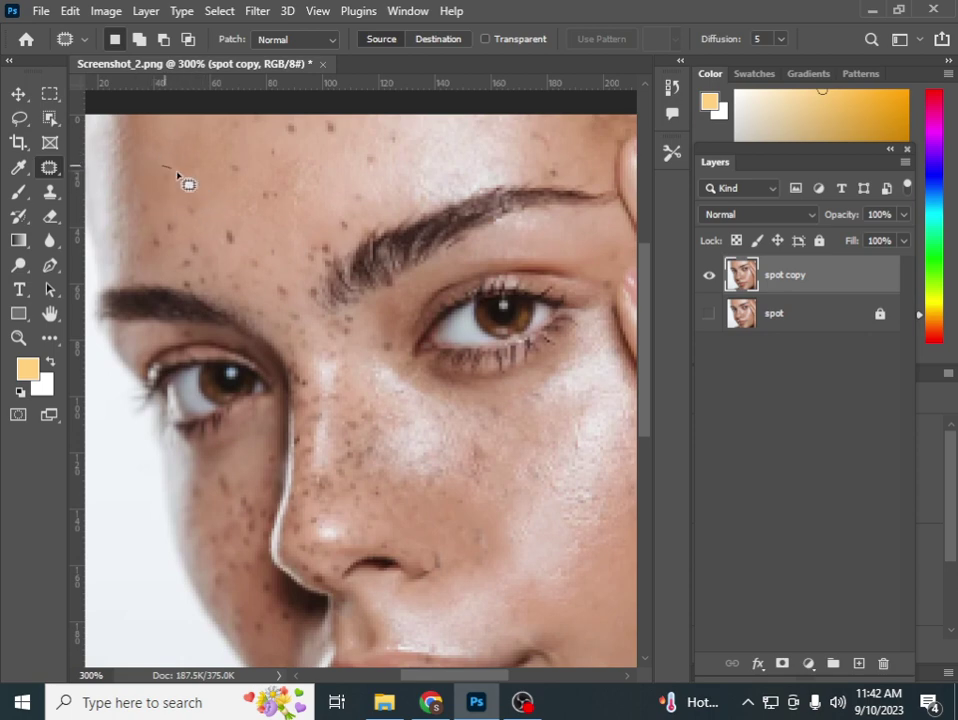
Patch four more freckles across the left forehead with clean skin from above
mouse_move(170, 166)
mouse_down()
mouse_move(158, 172)
mouse_move(165, 143)
mouse_up()
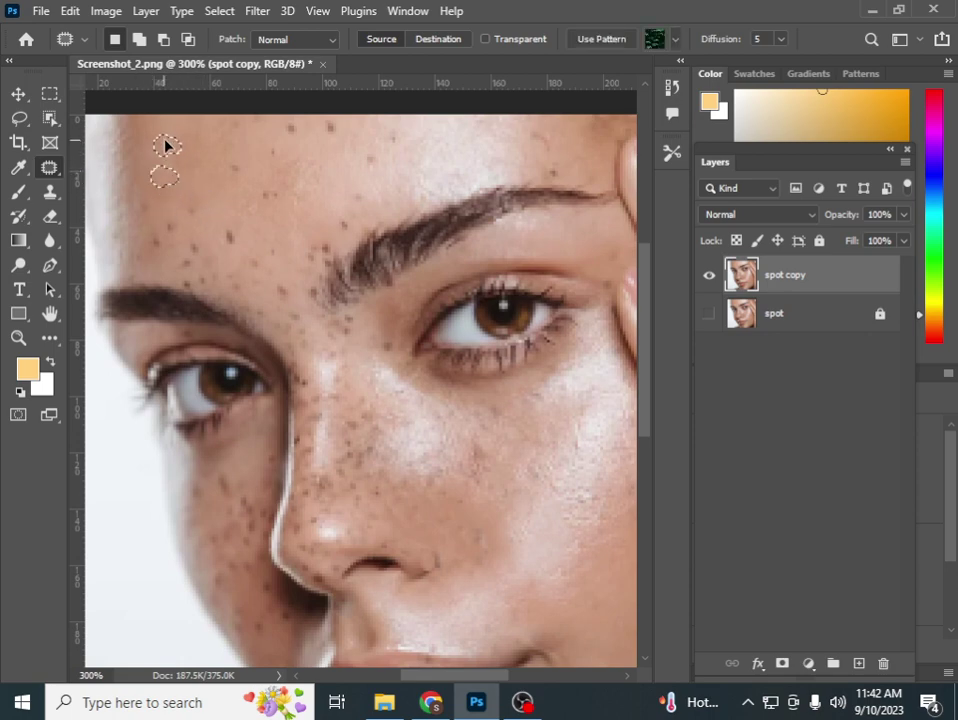
key(ctrl+d)
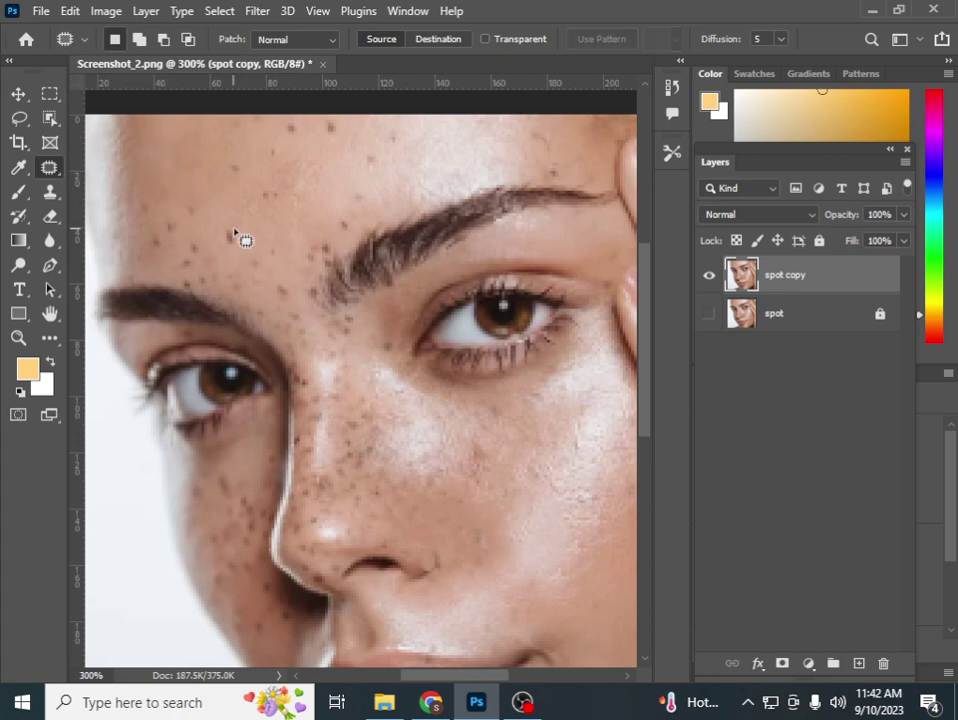
mouse_move(220, 229)
mouse_down()
mouse_move(231, 232)
mouse_move(150, 152)
mouse_up()
key(ctrl+d)
mouse_move(165, 214)
mouse_down()
mouse_move(180, 230)
mouse_move(165, 154)
mouse_up()
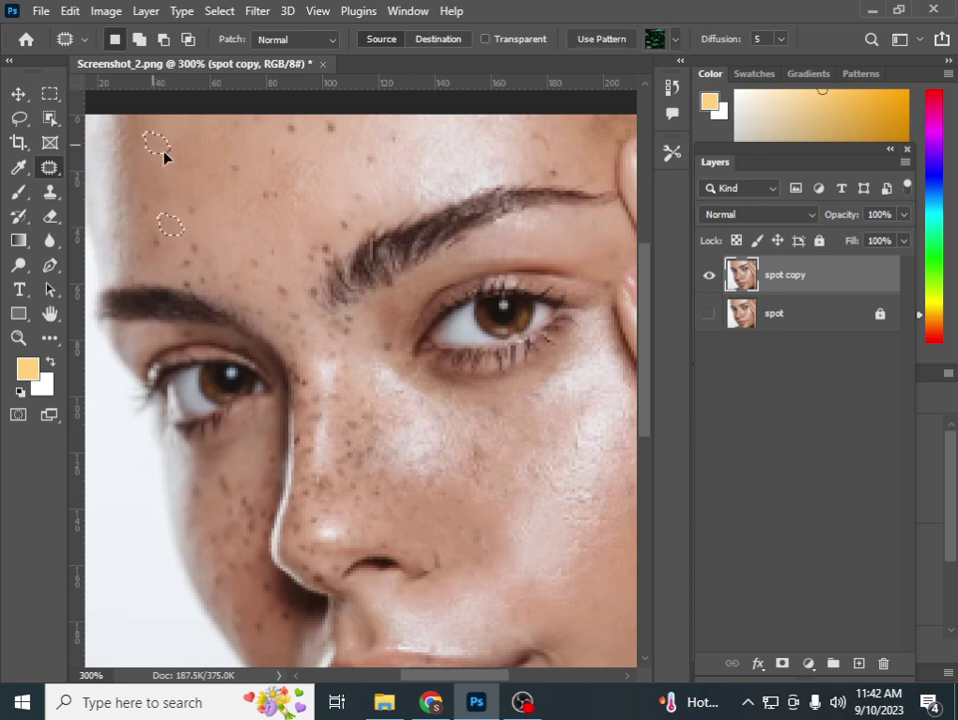
key(ctrl+d)
mouse_move(199, 238)
mouse_down()
mouse_move(191, 257)
mouse_move(197, 242)
mouse_move(150, 160)
mouse_up()
key(ctrl+d)
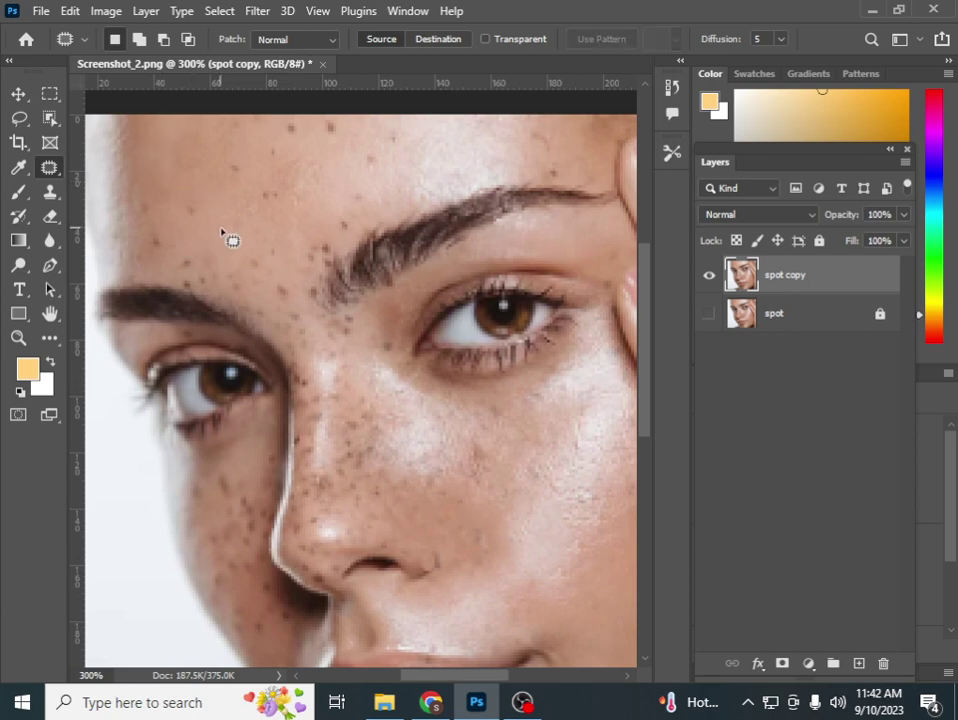
With the Spot Healing Brush, remove seven freckles across the forehead and near the inner eyebrow
right_click(53, 171)
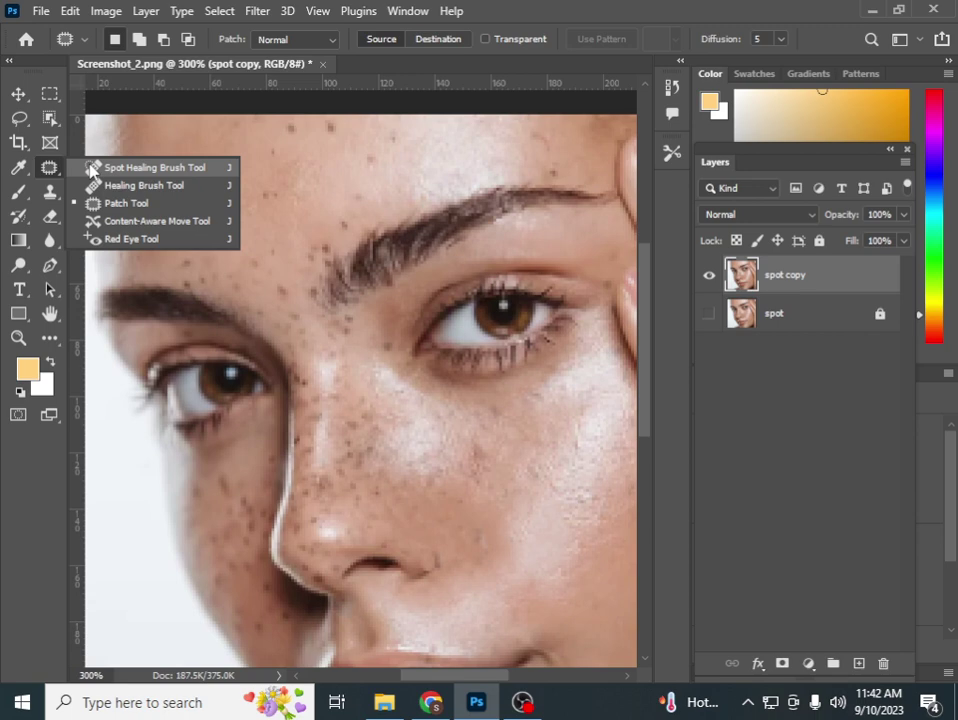
click(92, 170)
click(182, 259)
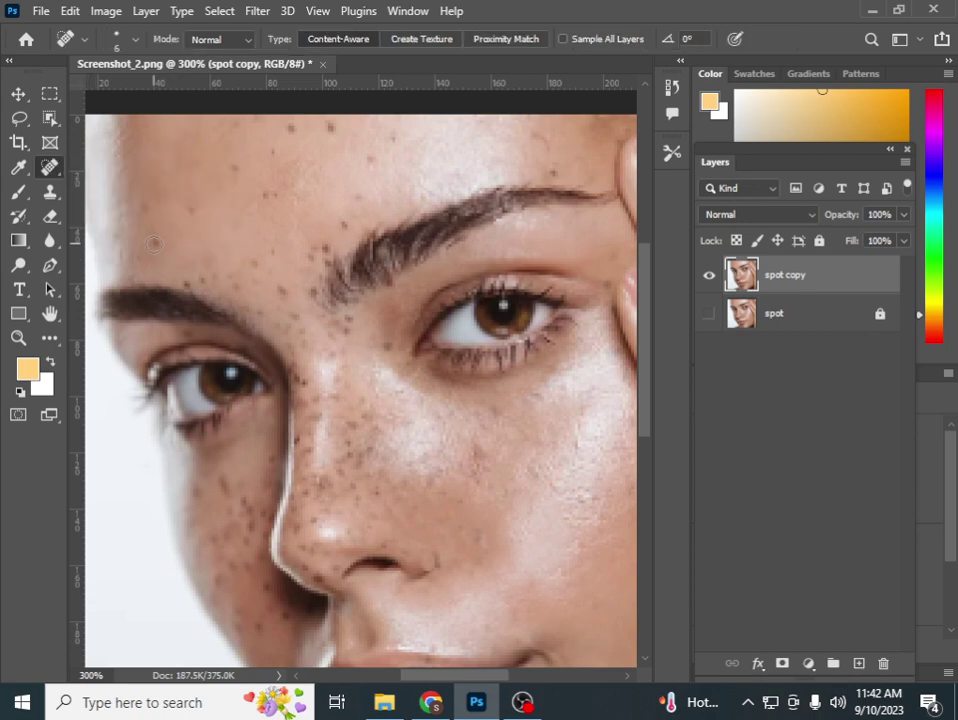
click(154, 242)
click(138, 207)
click(187, 209)
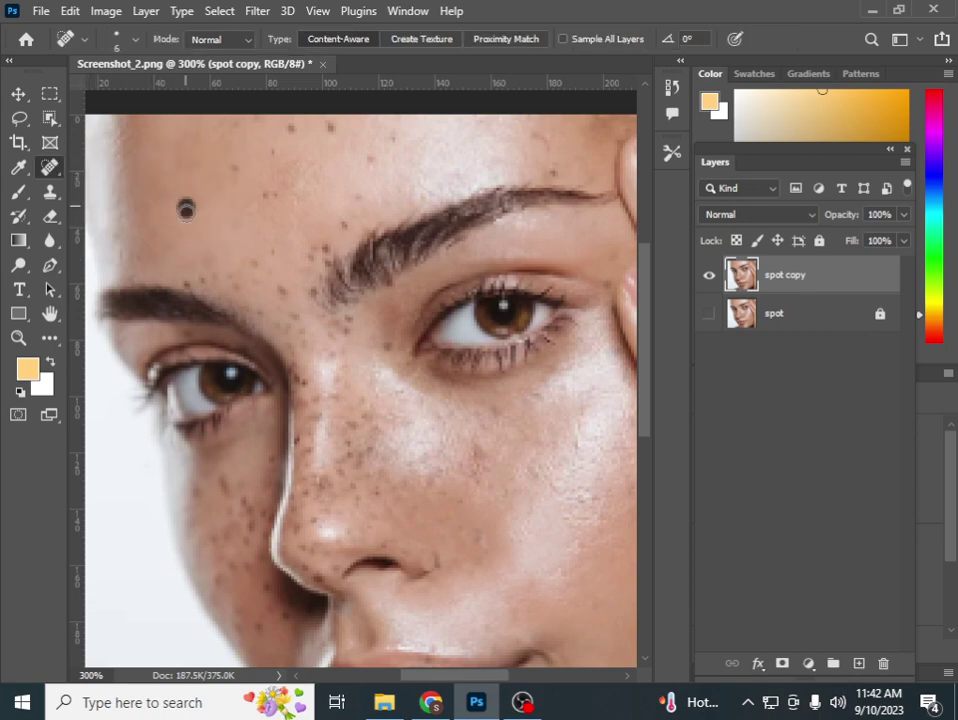
click(183, 277)
click(252, 259)
click(288, 313)
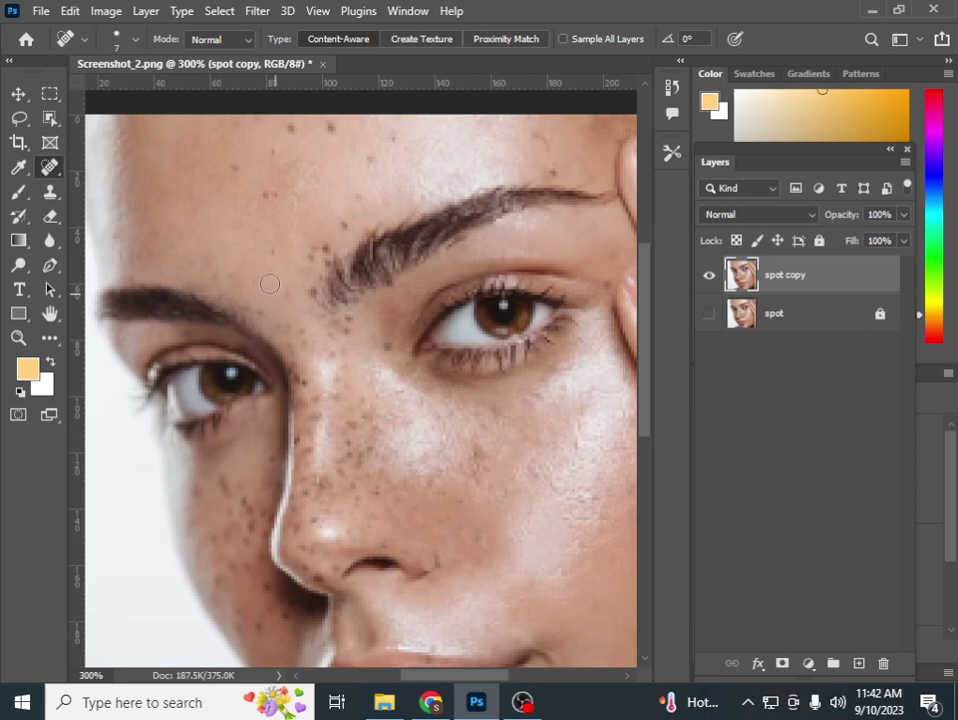
Shrink the Spot Healing Brush and heal freckles around the brow and upper forehead
key(bracketleft)
click(235, 164)
click(272, 198)
click(267, 252)
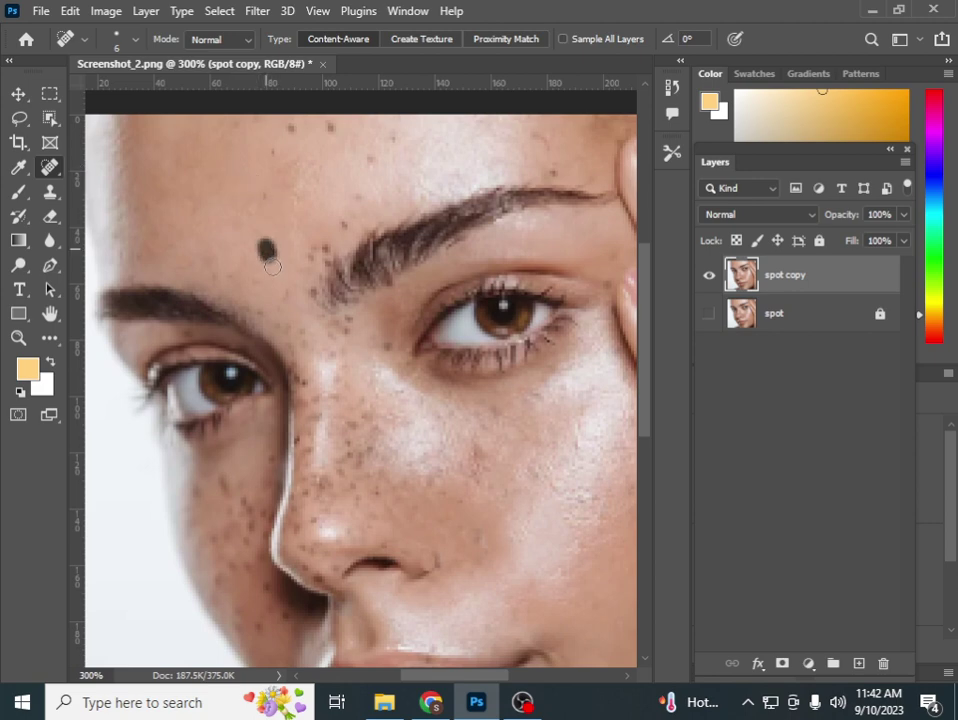
click(316, 240)
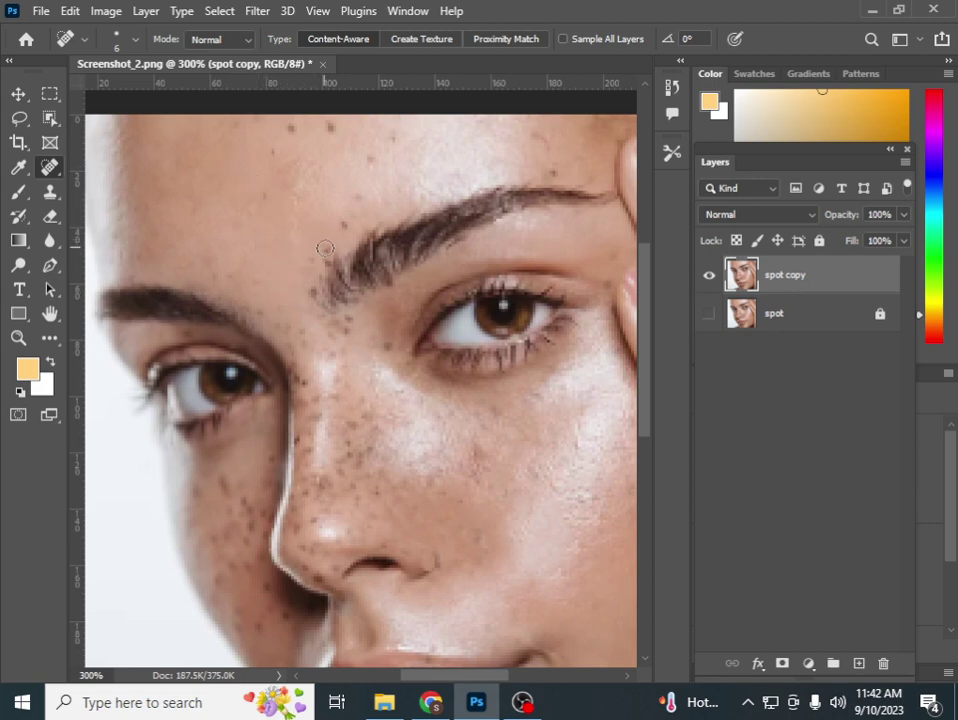
drag(286, 130, 270, 152)
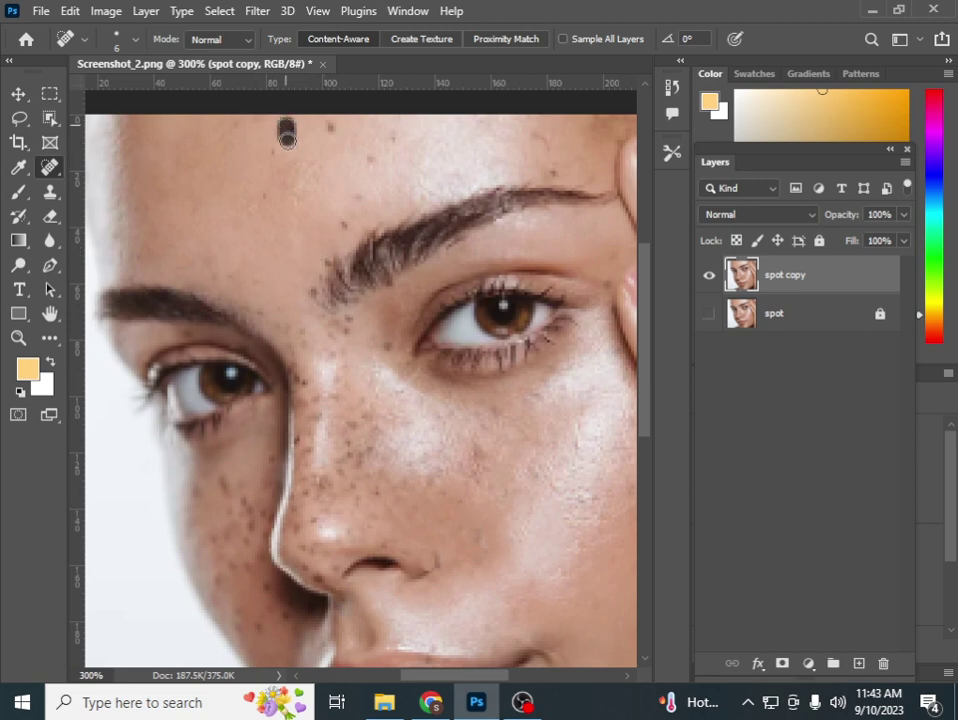
click(329, 127)
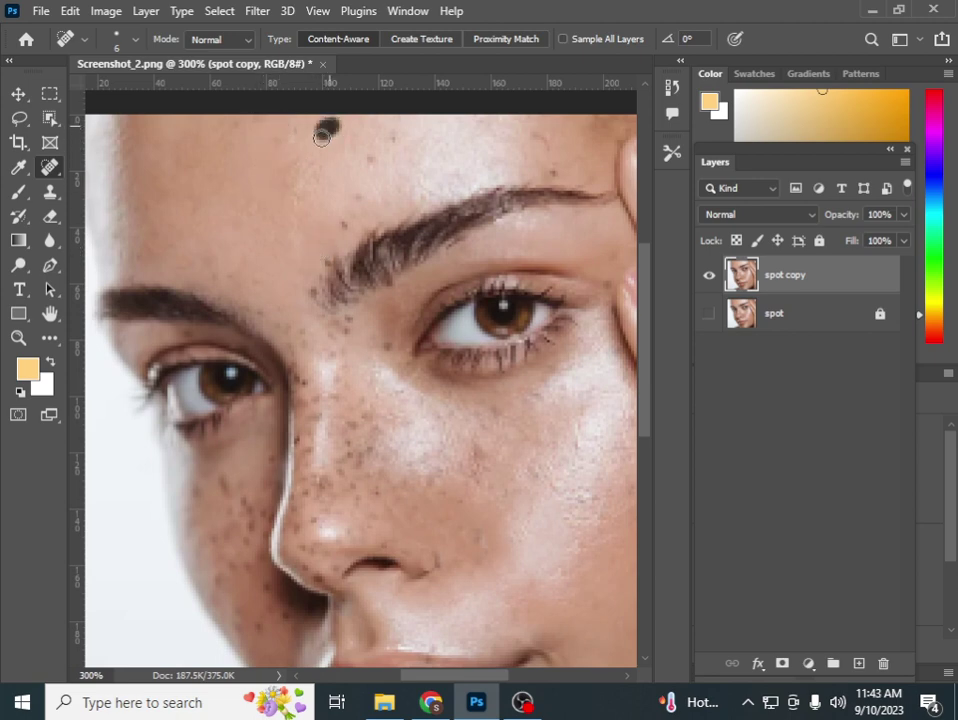
click(357, 199)
click(345, 223)
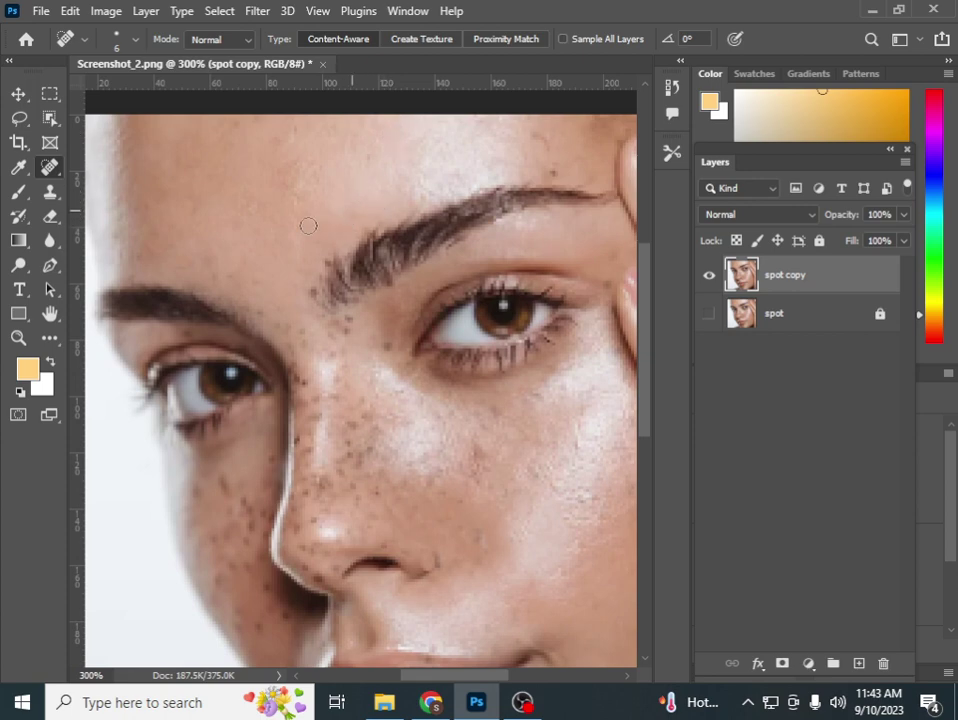
Heal the remaining blemishes on the right forehead and near the left eyebrow end
click(272, 141)
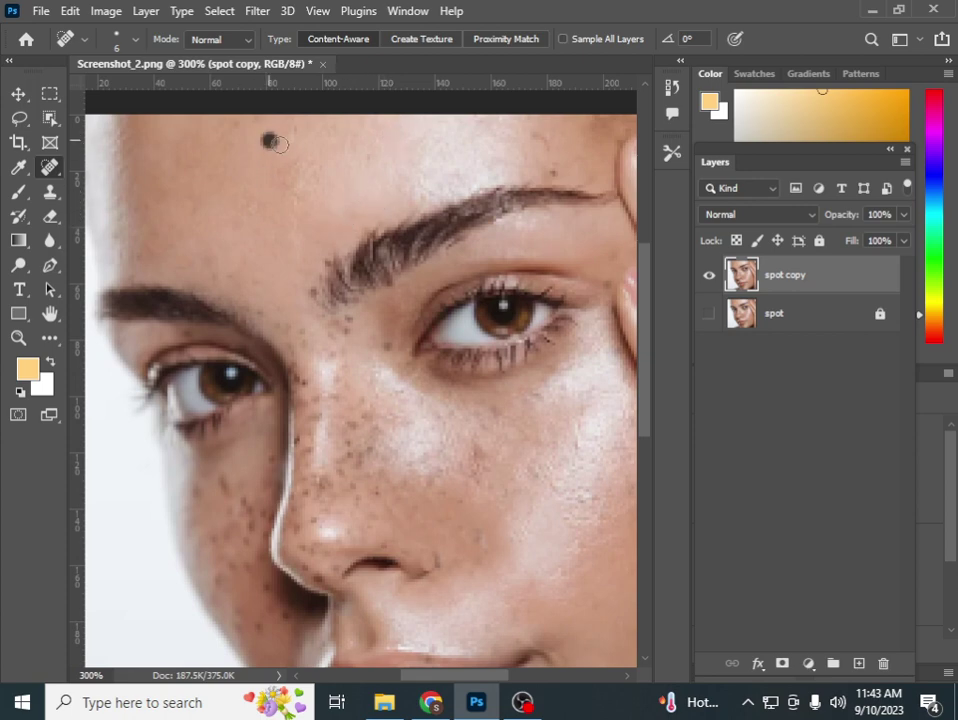
click(547, 170)
click(542, 144)
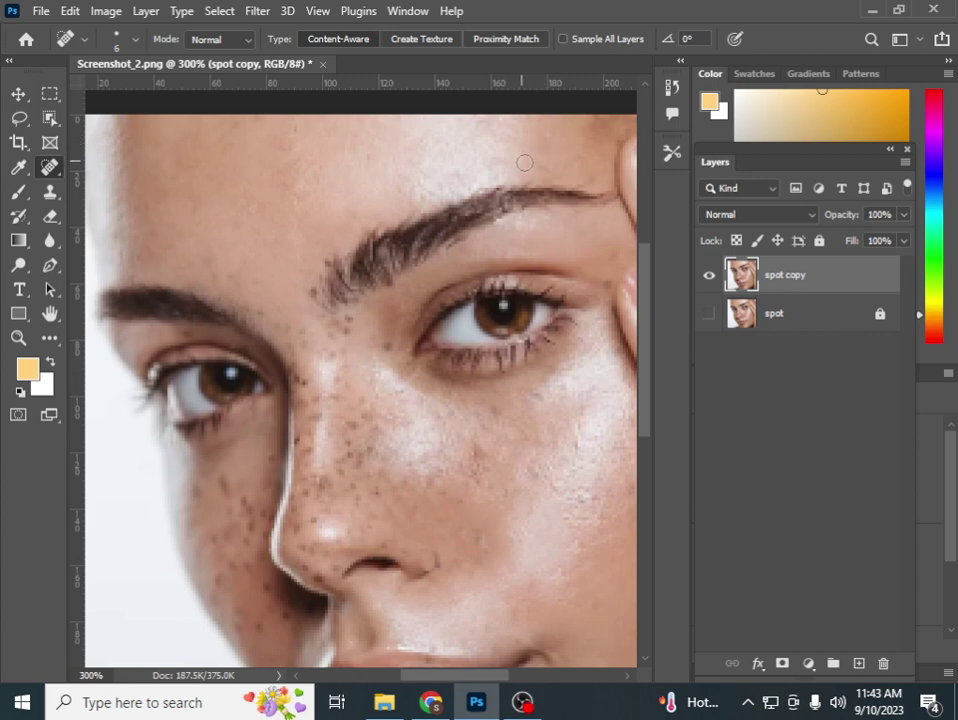
scroll(313, 318, down, 1)
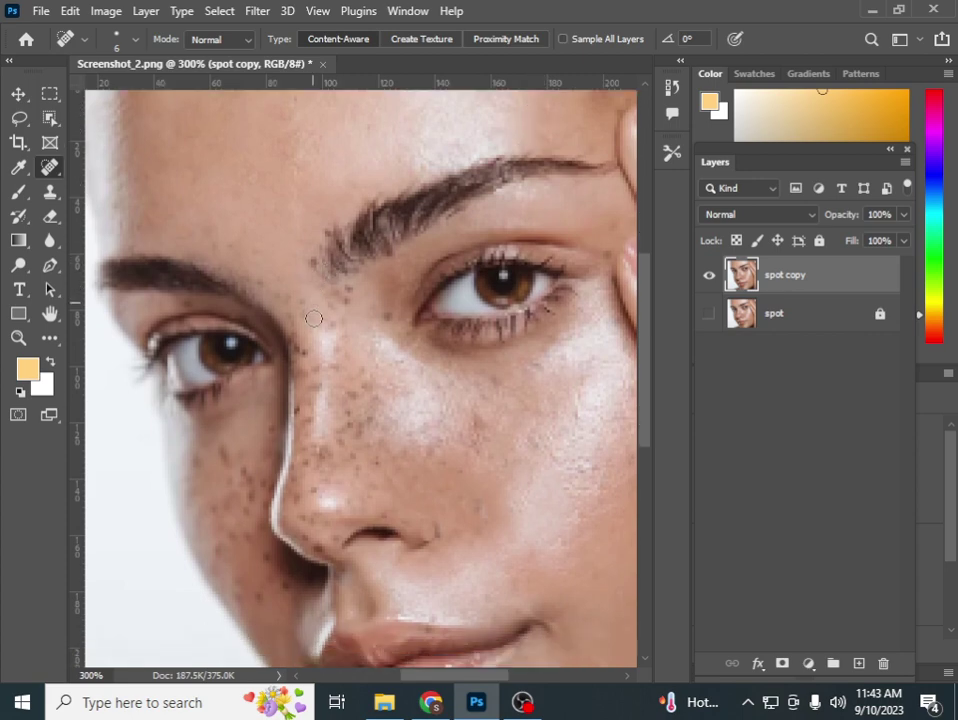
click(254, 281)
click(262, 294)
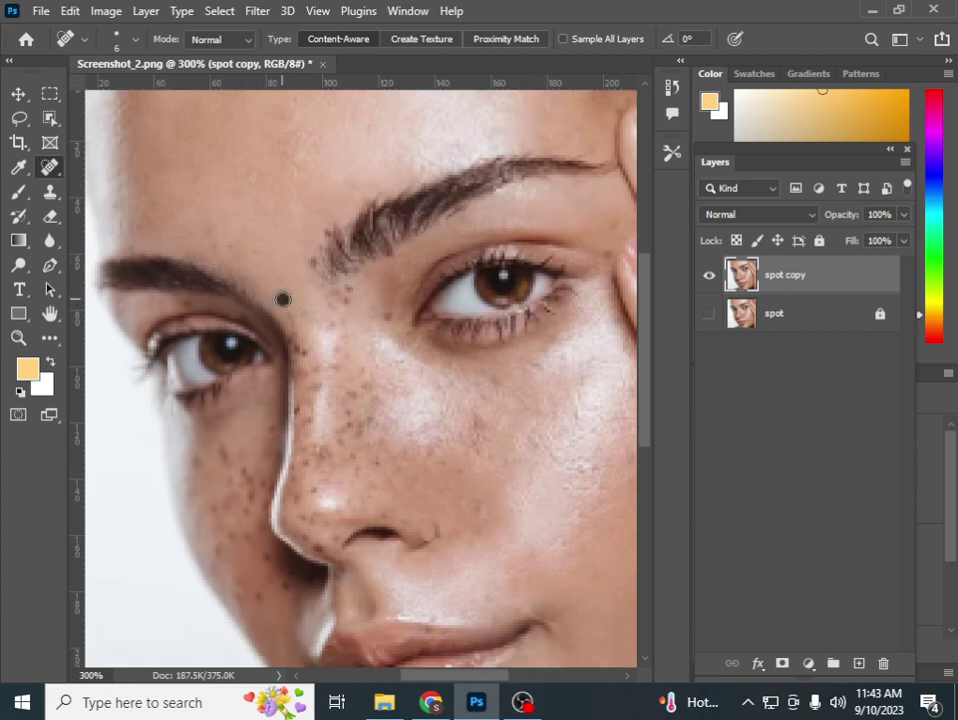
Briefly try the Red Eye Tool, return to Spot Healing, and zoom out to 200%
right_click(49, 168)
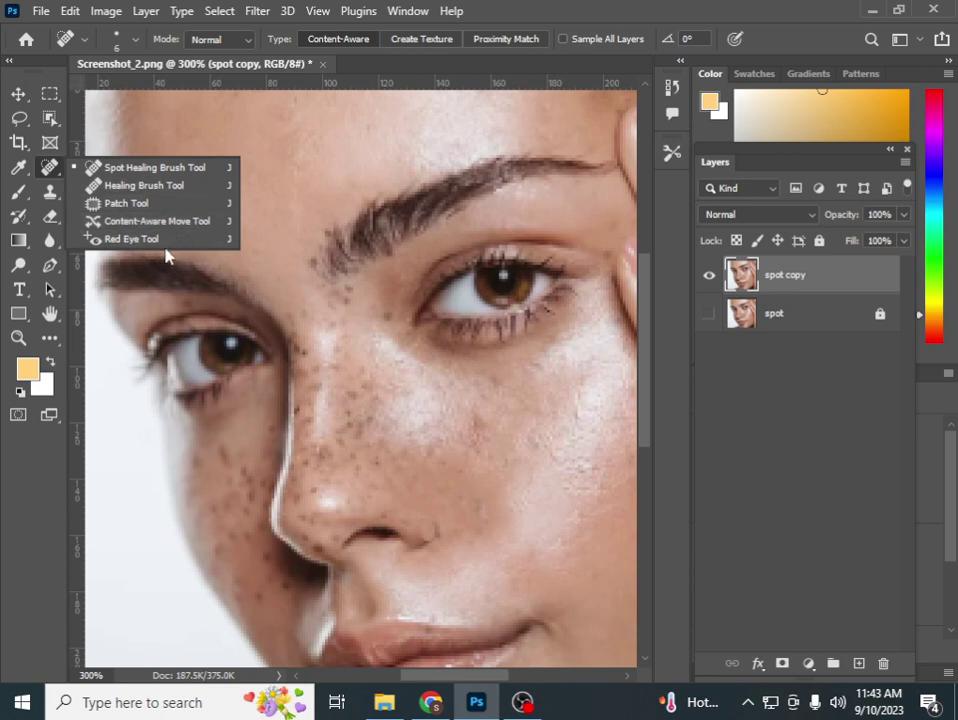
click(135, 239)
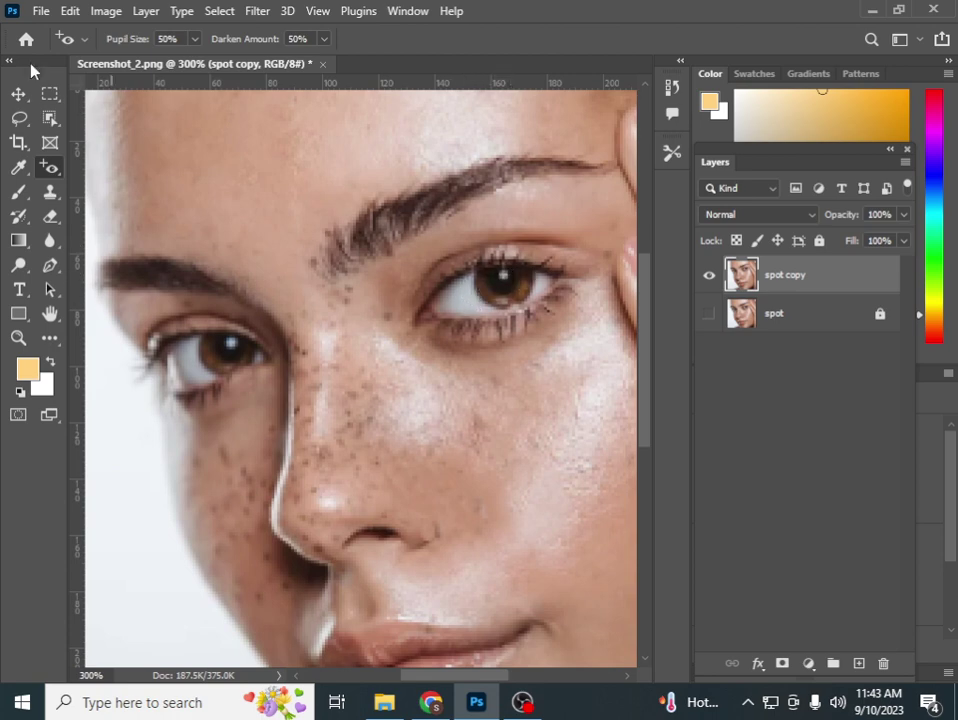
right_click(48, 166)
click(117, 170)
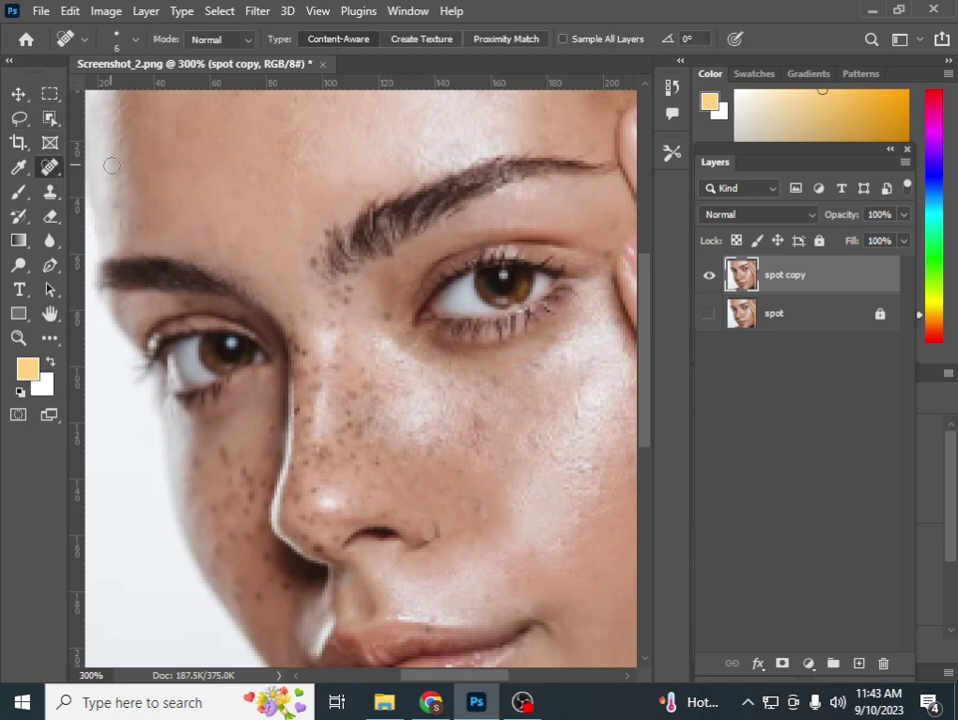
key(ctrl+minus)
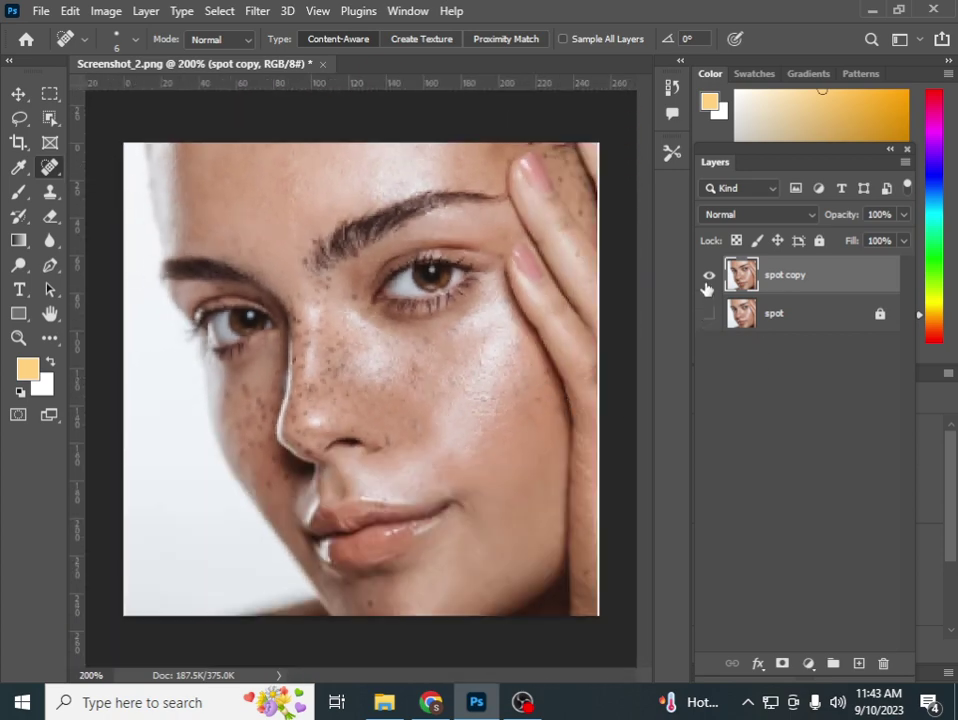
click(707, 280)
click(707, 280)
click(709, 277)
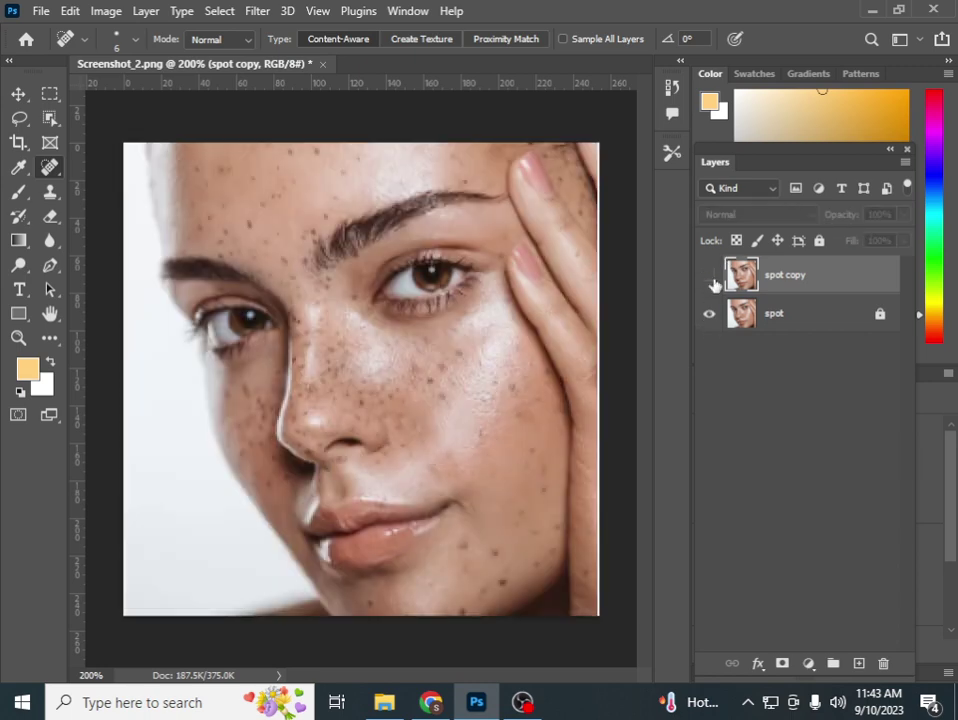
click(710, 277)
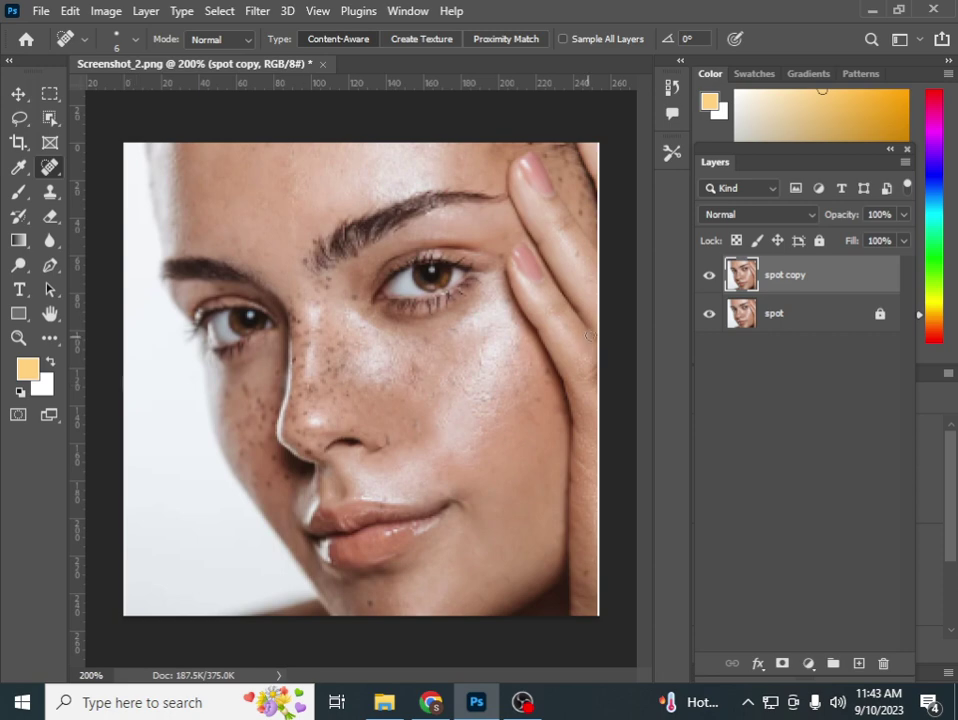
Patch the nose freckles with clean forehead skin using the Patch Tool
right_click(52, 167)
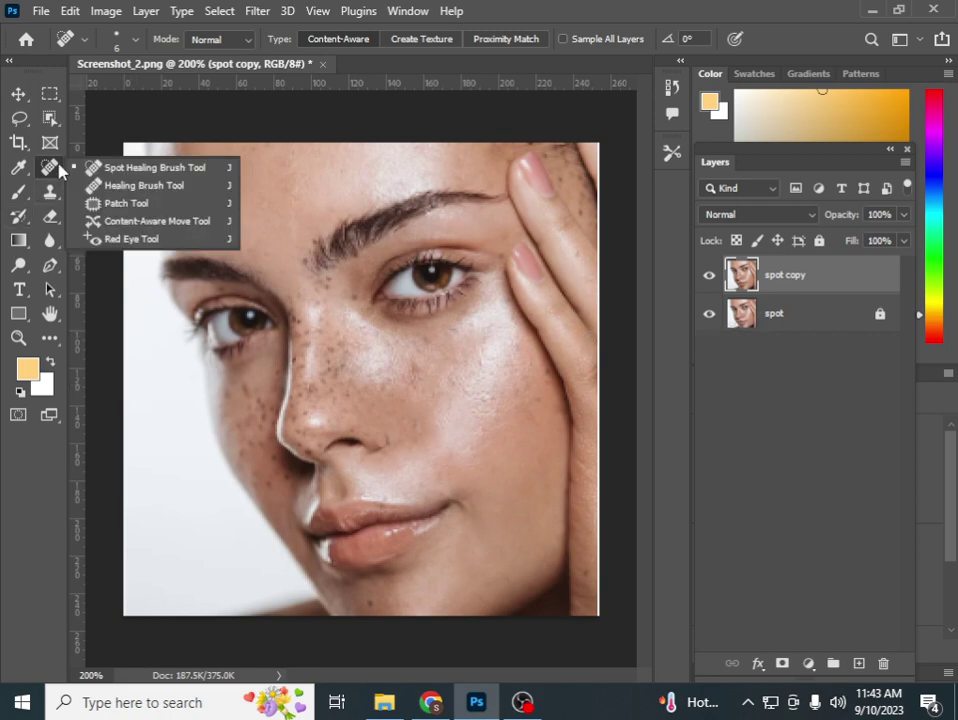
click(124, 210)
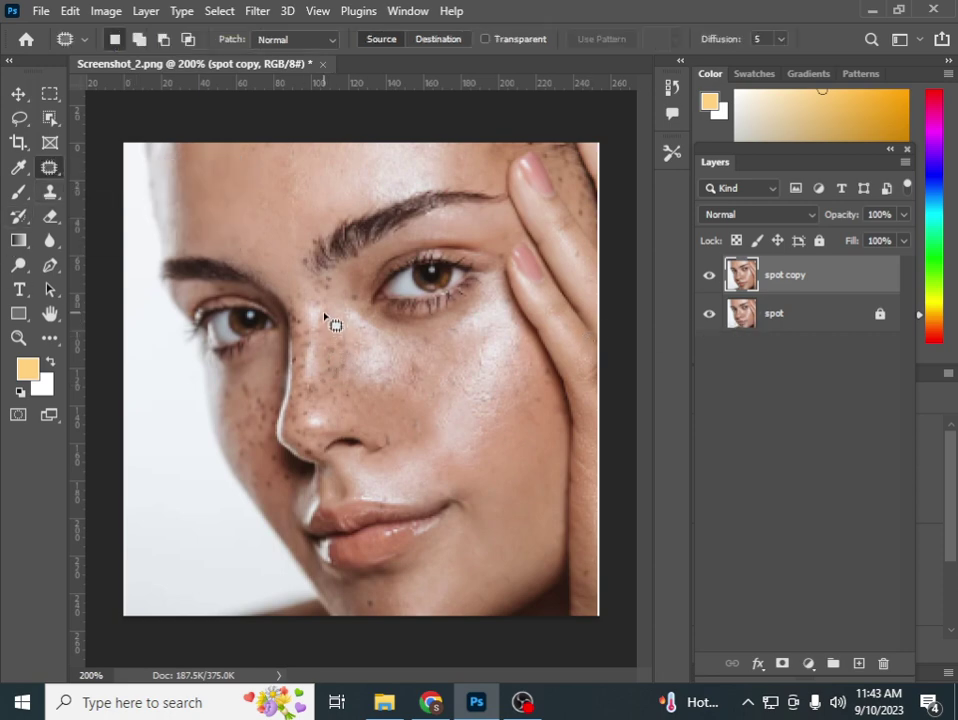
mouse_move(322, 313)
mouse_down()
mouse_move(306, 364)
mouse_move(340, 325)
mouse_up()
drag(355, 374, 272, 210)
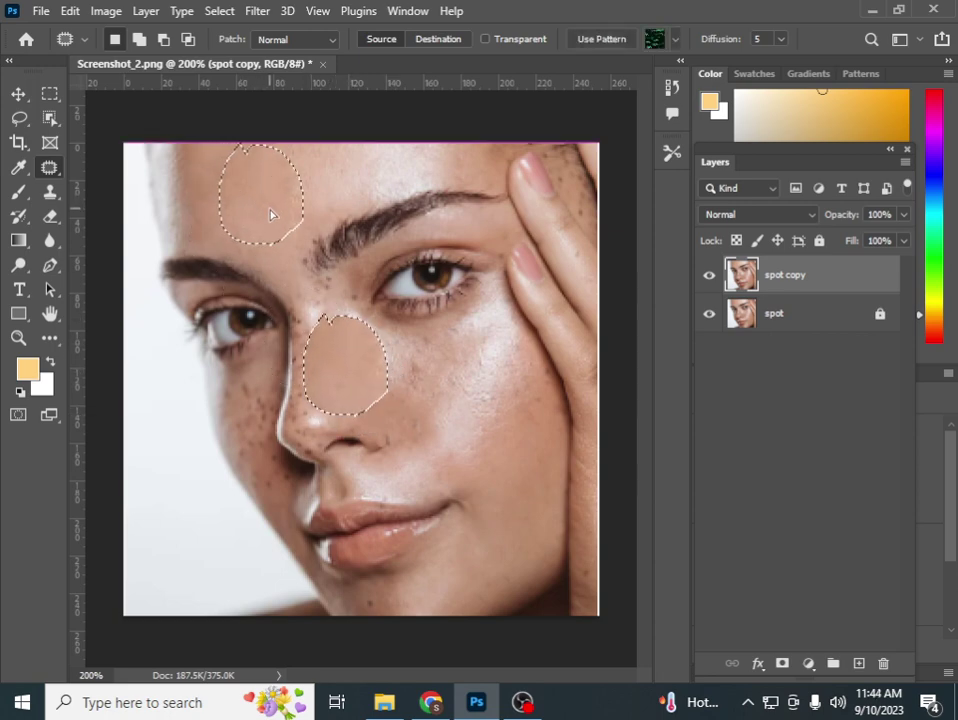
key(ctrl+d)
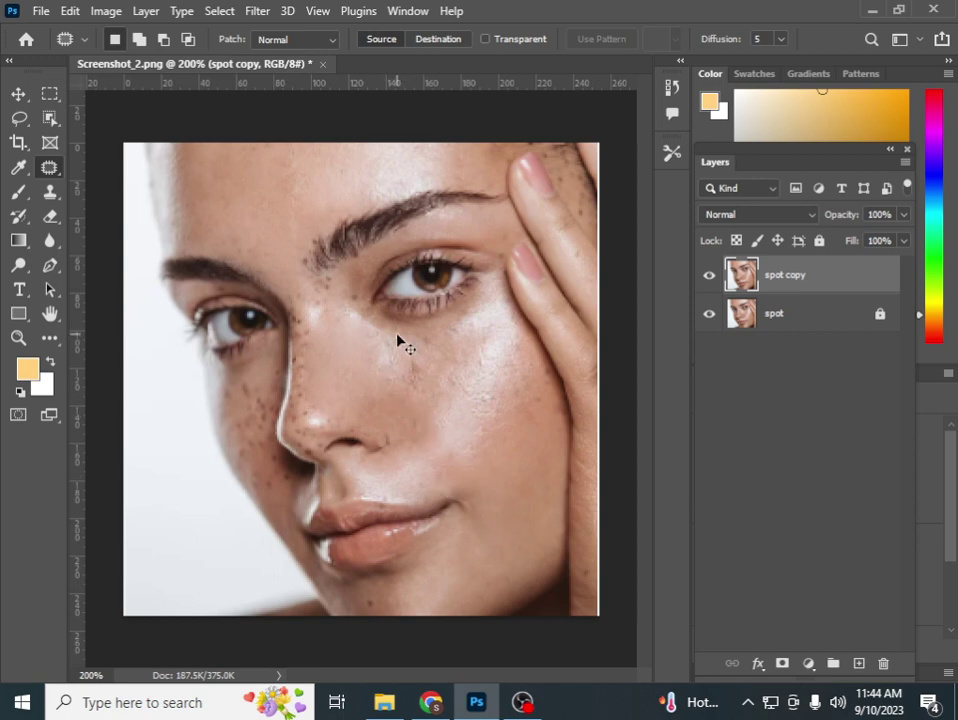
Patch a freckled spot on the right cheek with clean forehead skin
drag(400, 343, 402, 378)
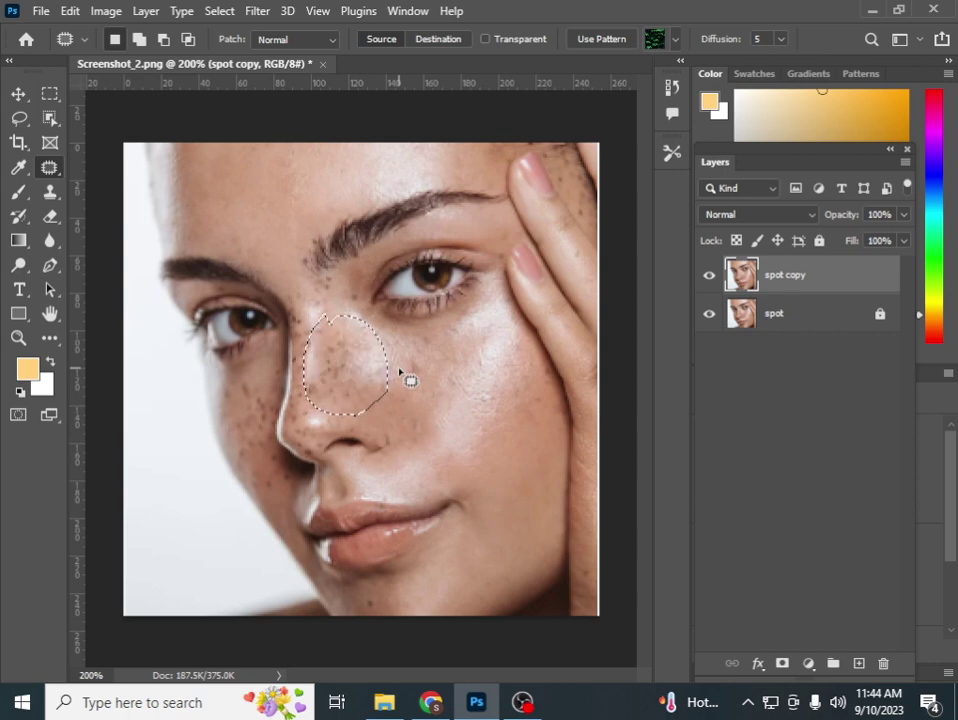
click(403, 379)
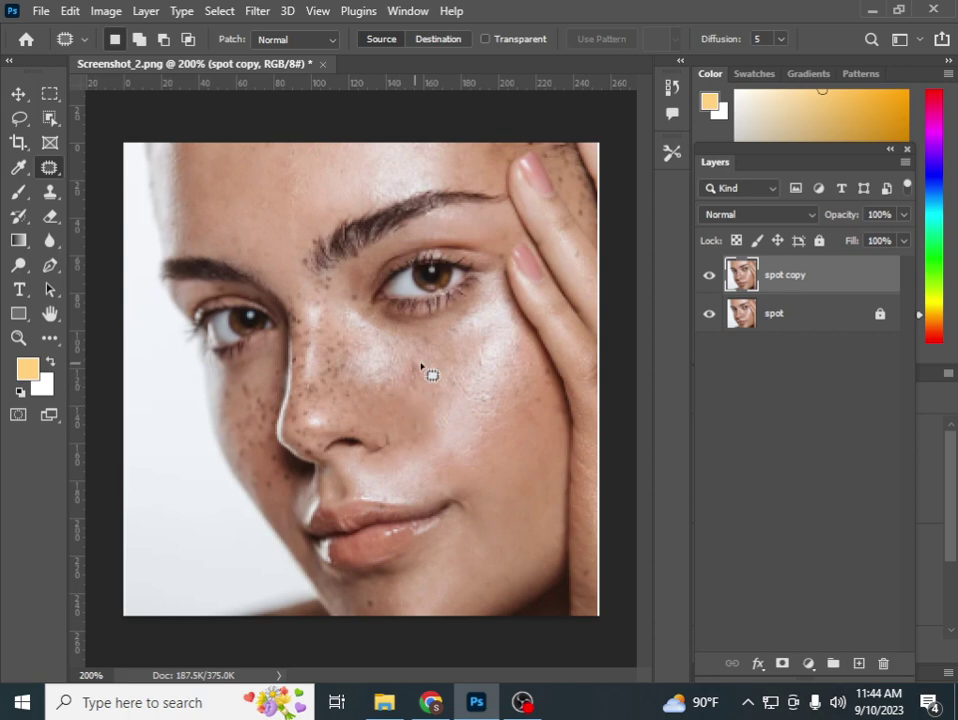
drag(414, 357, 432, 381)
drag(432, 381, 224, 188)
key(ctrl+d)
Patch two more cheek spots, including one on the lower cheek
mouse_move(436, 378)
mouse_down()
mouse_move(409, 407)
mouse_move(428, 384)
mouse_move(231, 197)
mouse_up()
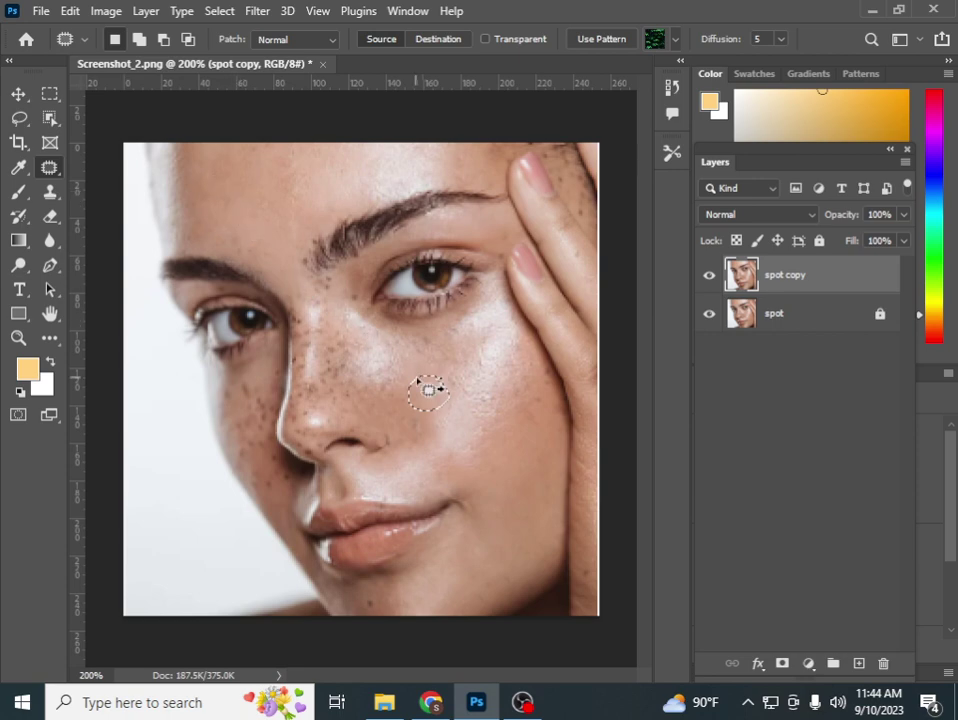
key(ctrl+d)
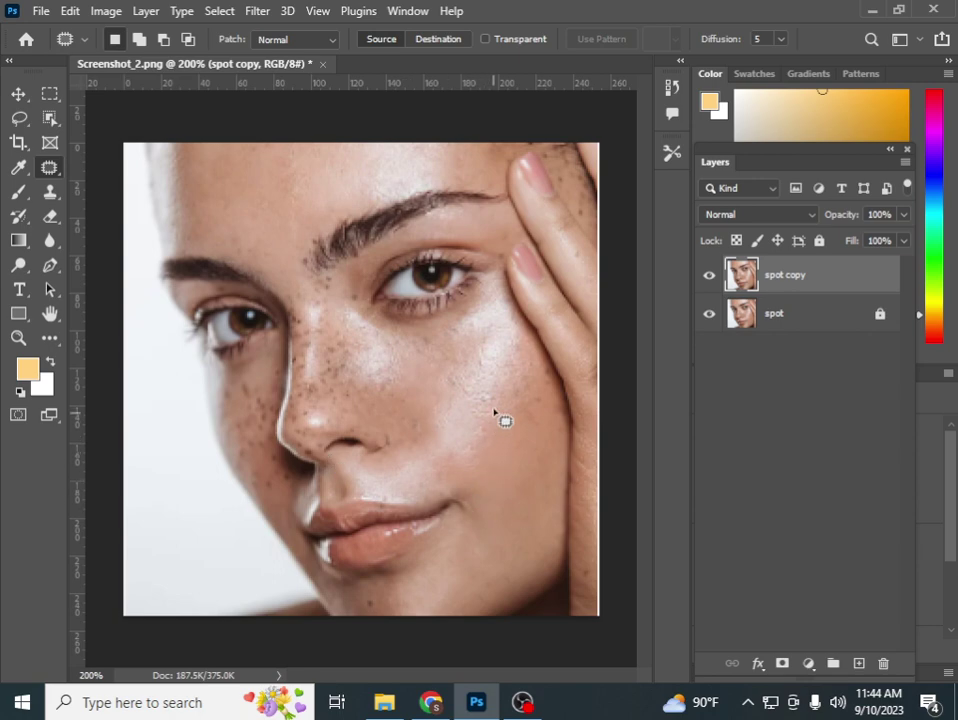
drag(493, 408, 492, 432)
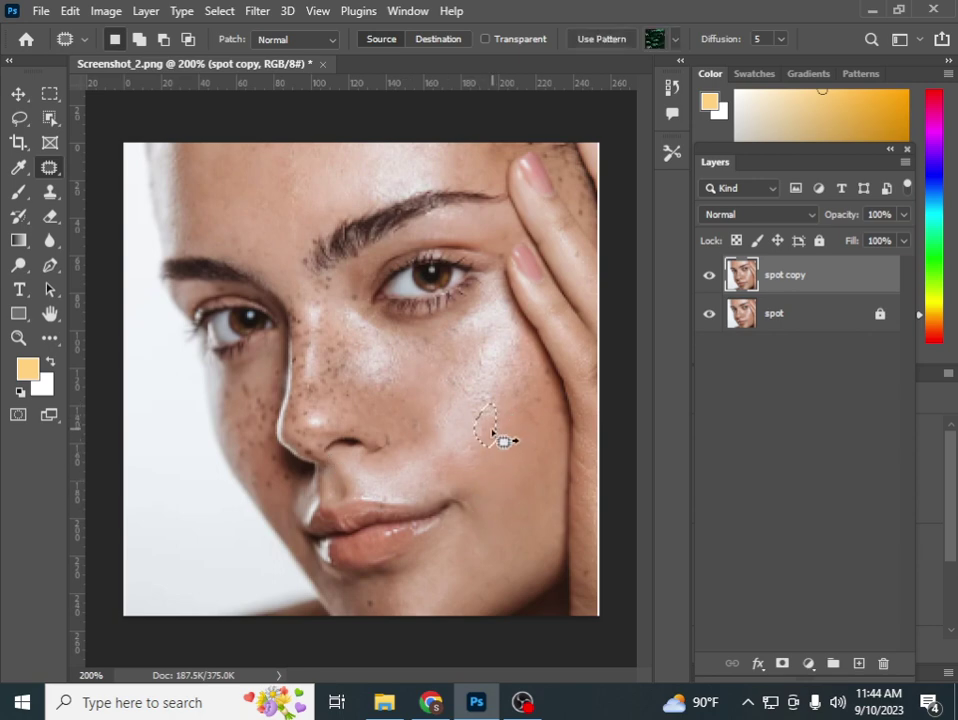
key(ctrl+d)
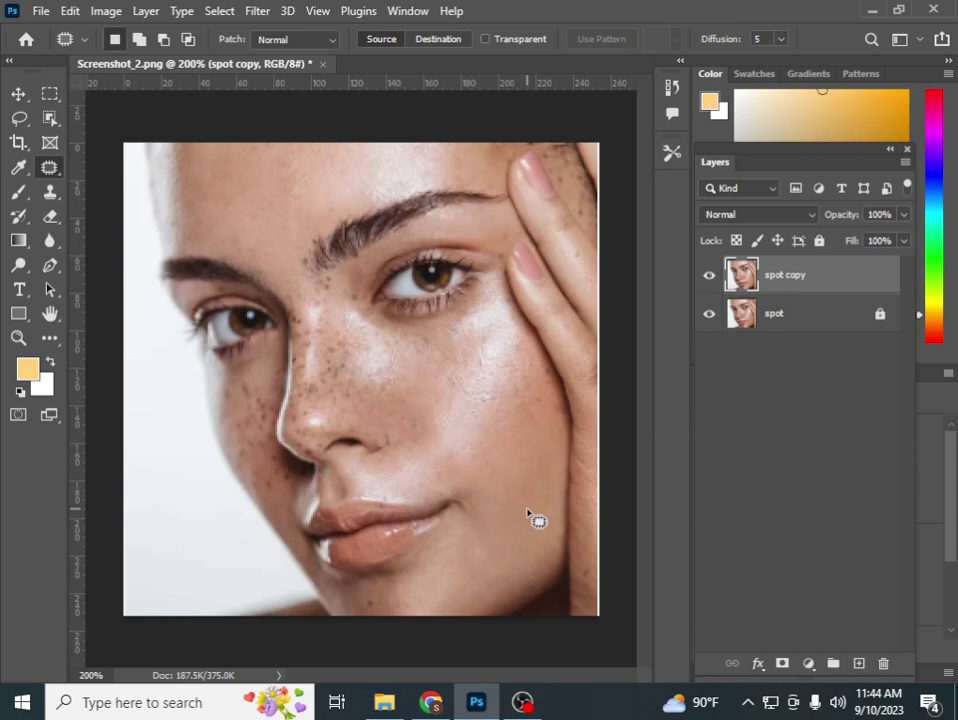
right_click(49, 167)
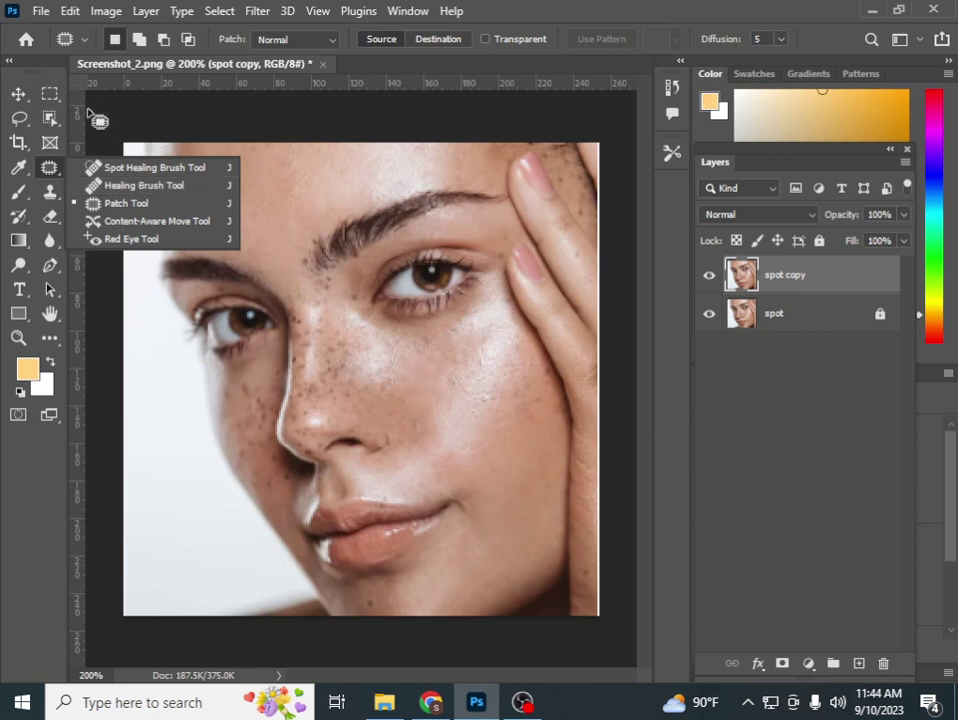
Select the spot copy layer and add a new empty Layer 1 above it
click(15, 94)
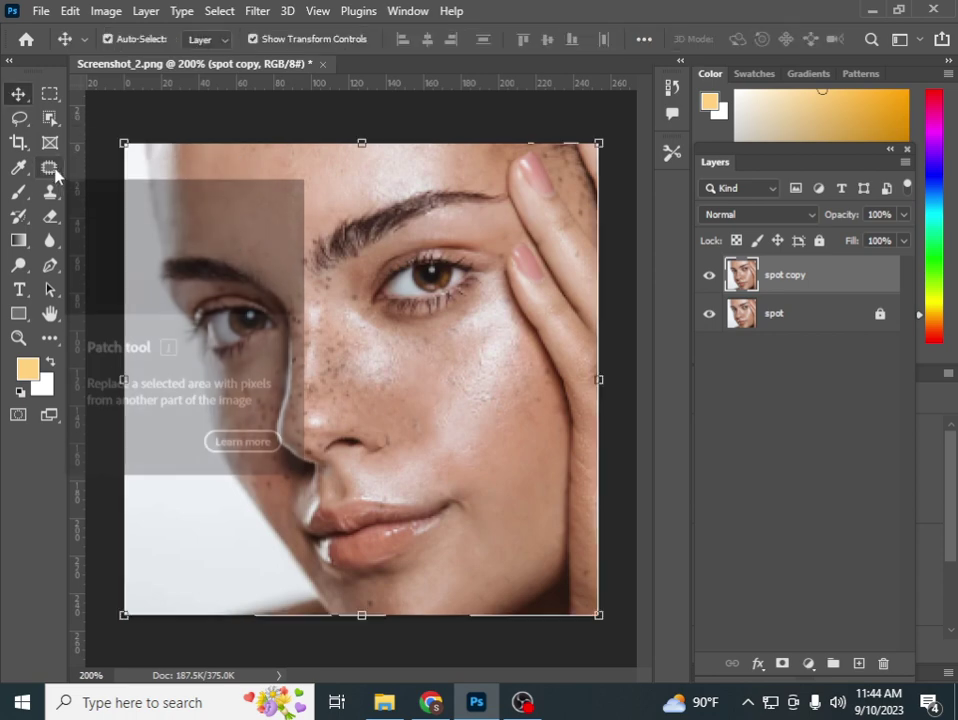
right_click(18, 94)
click(240, 113)
click(287, 124)
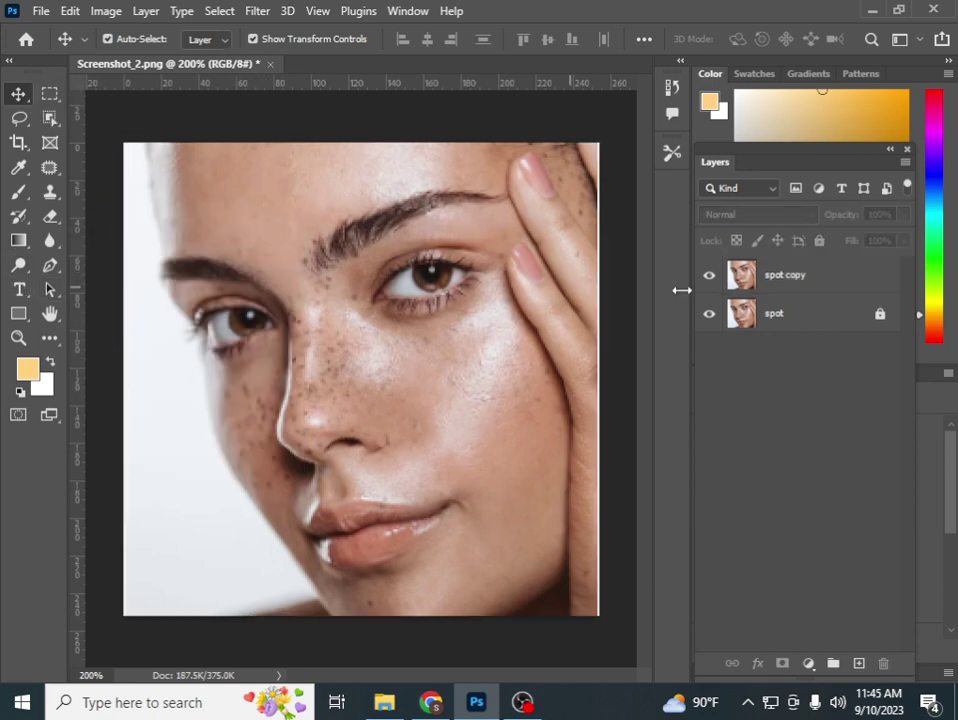
click(817, 287)
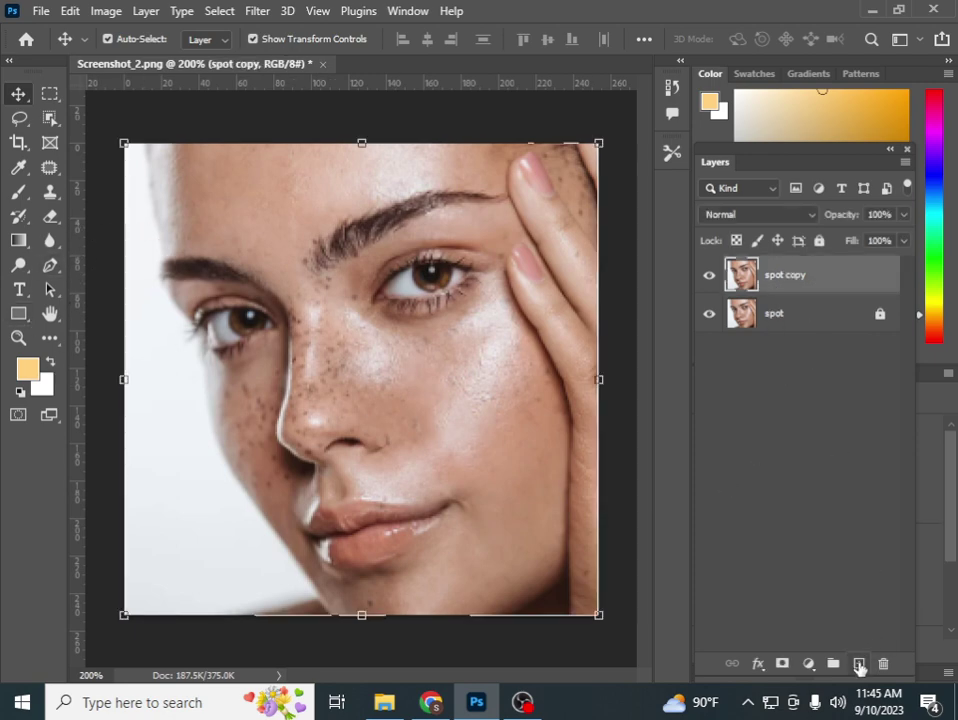
click(859, 664)
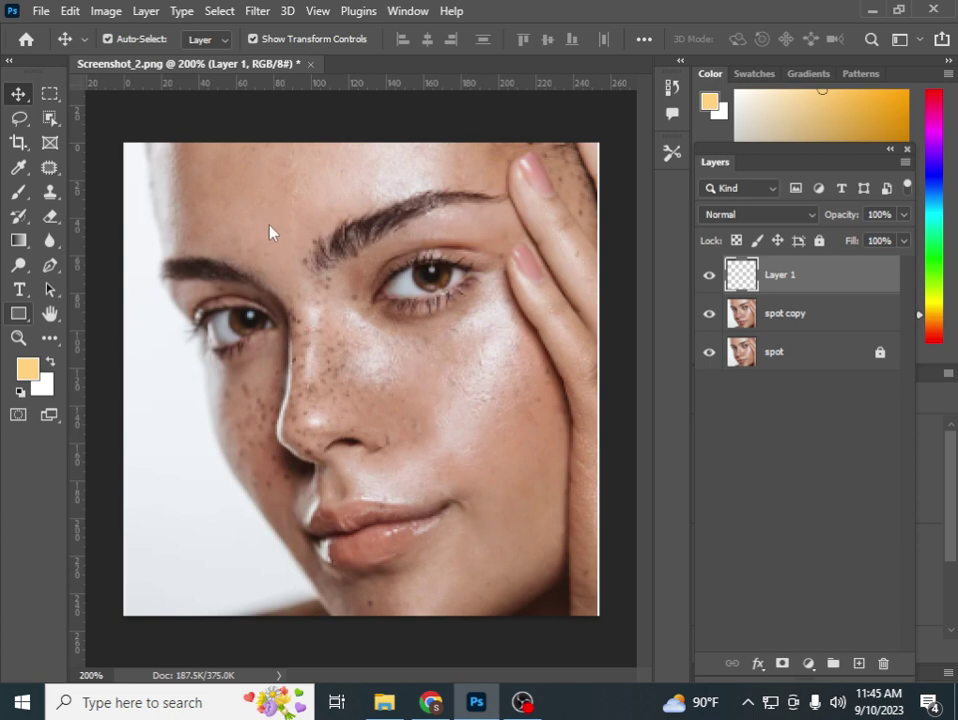
Draw a rounded orange rectangle over the brow and nose, then shift it left
key(u)
drag(418, 367, 268, 222)
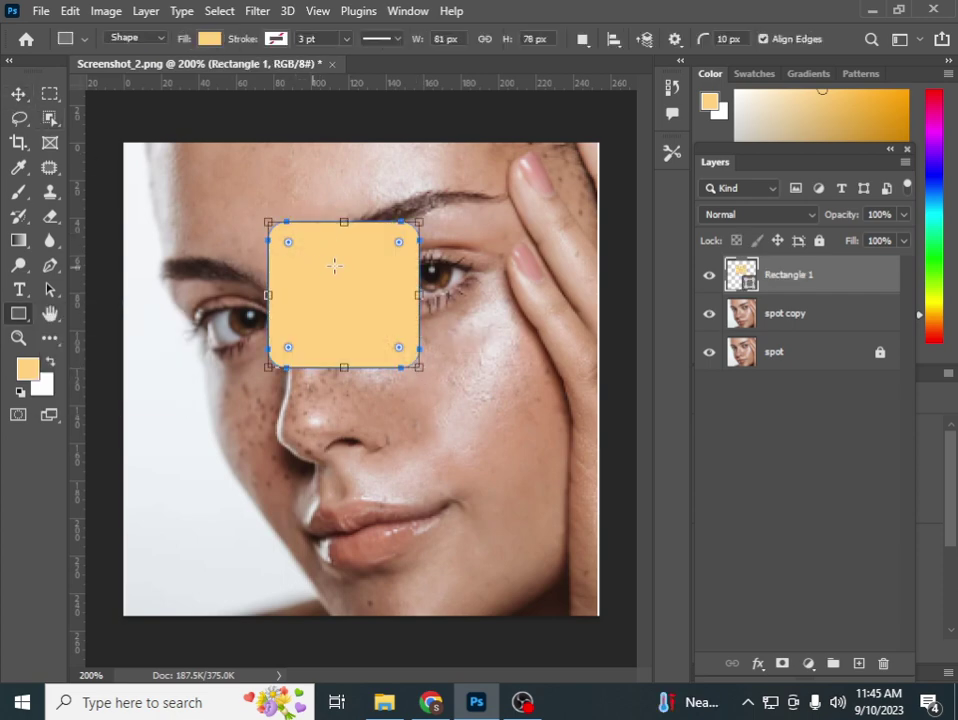
click(18, 94)
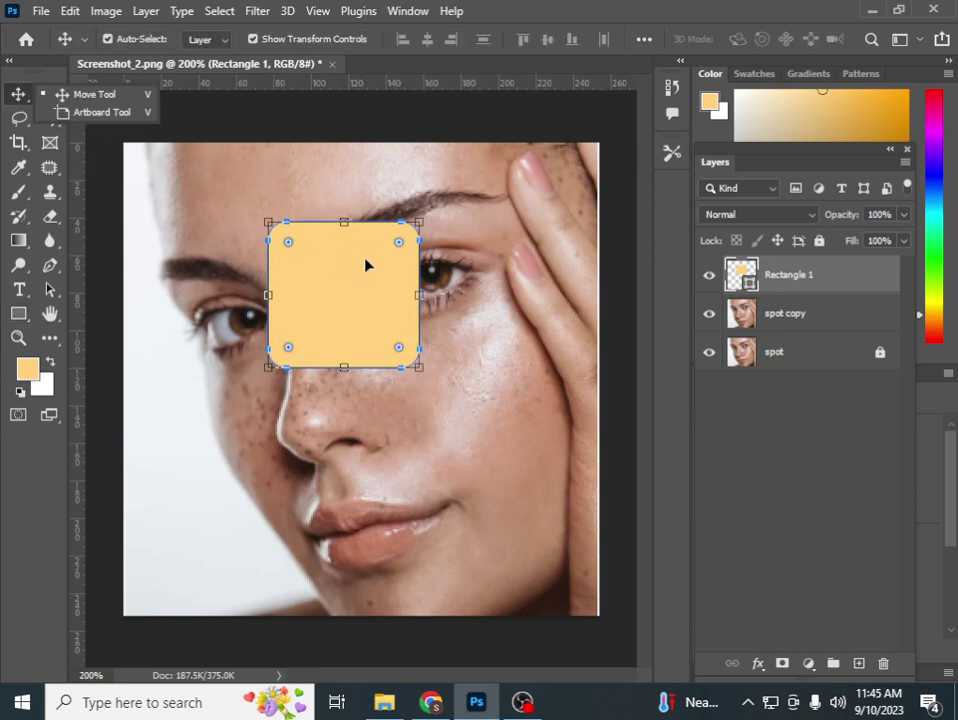
mouse_move(368, 265)
mouse_down()
mouse_move(455, 481)
mouse_move(428, 265)
mouse_move(314, 283)
mouse_up()
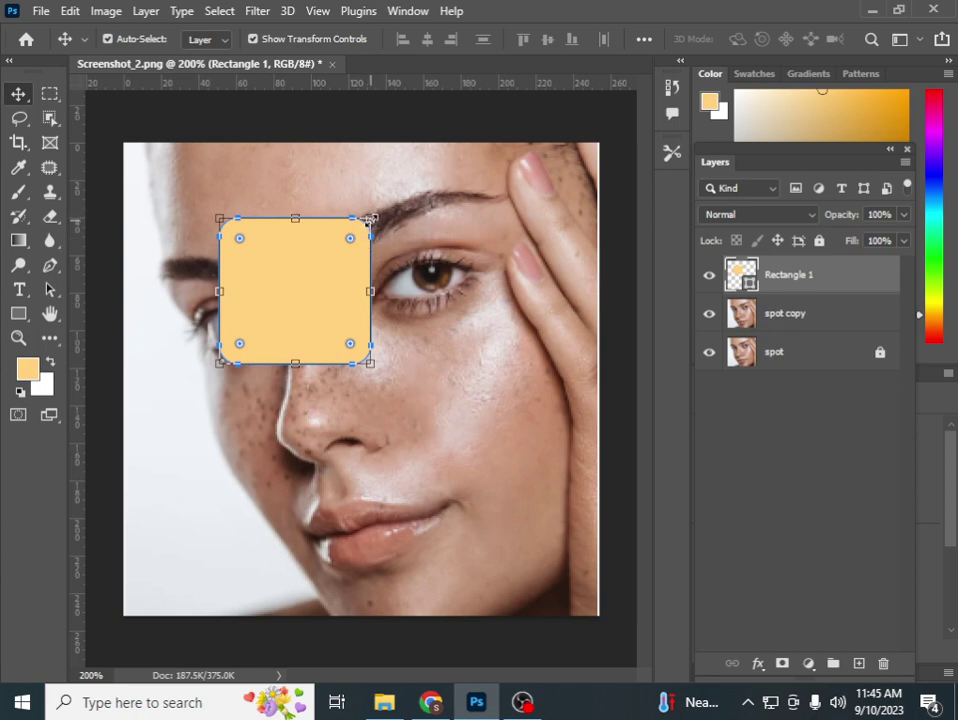
Distort and rotate the rectangle's corners into a slanted parallelogram across the brow
key(ctrl)
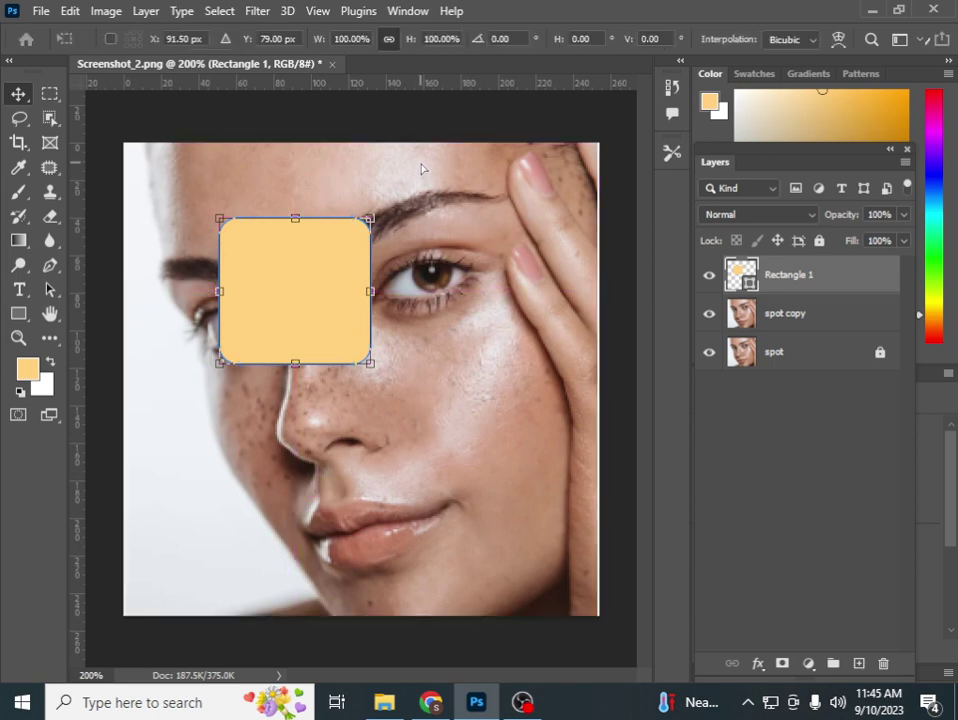
drag(370, 218, 420, 160)
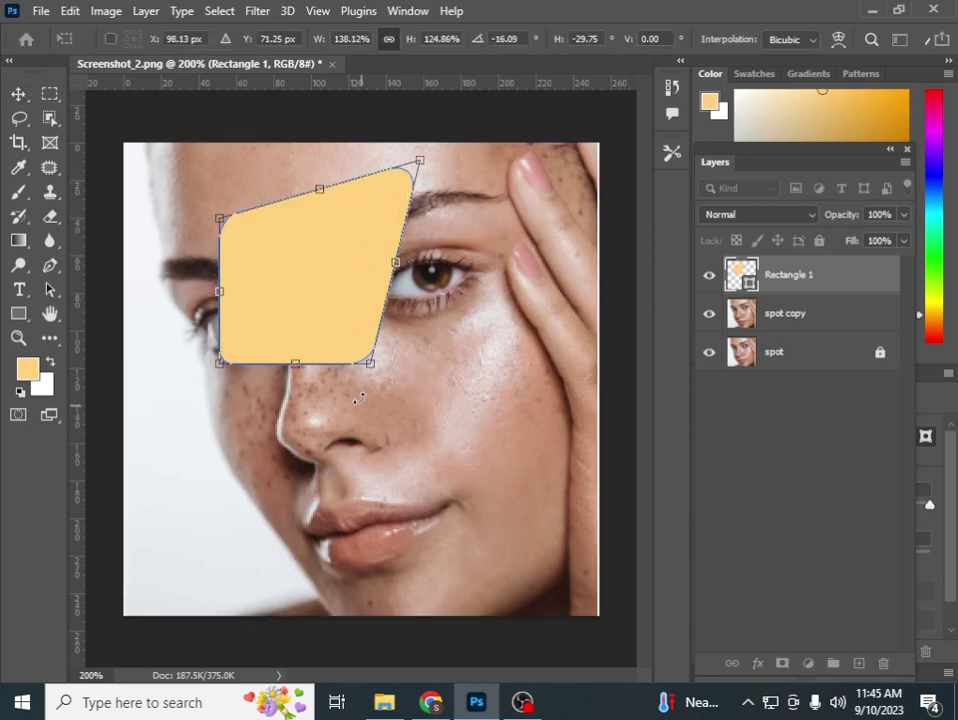
drag(372, 372, 470, 510)
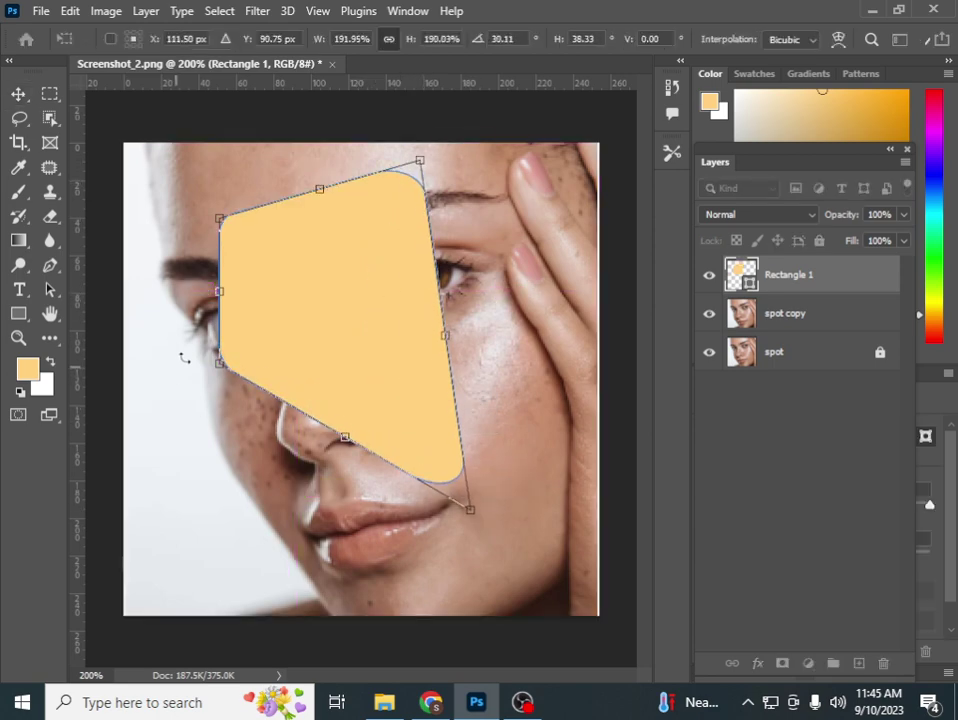
drag(219, 364, 208, 563)
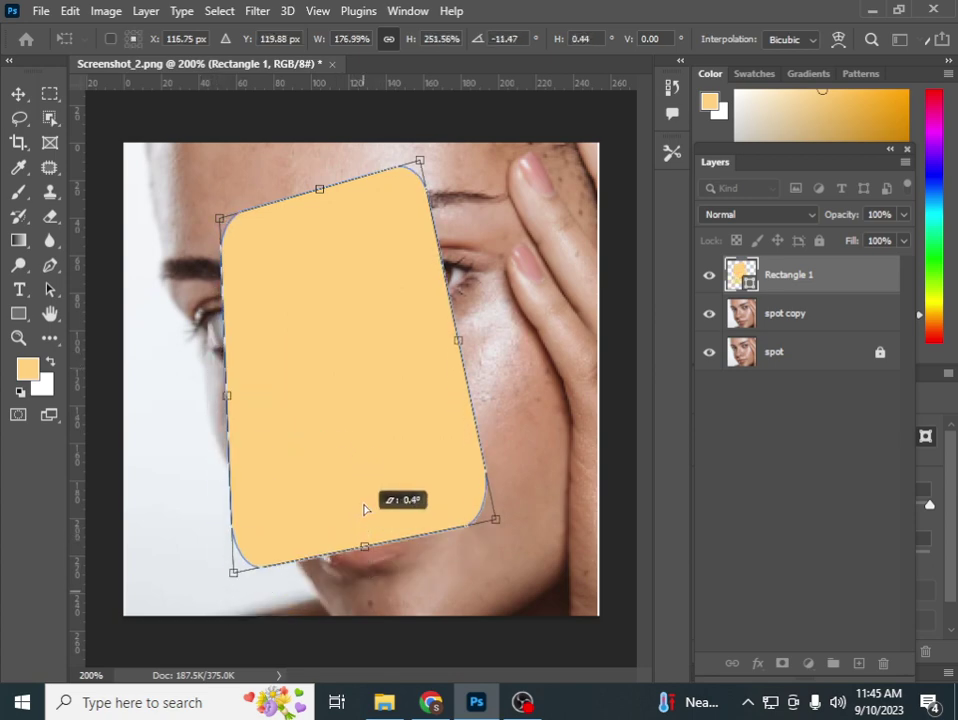
mouse_move(368, 509)
mouse_down()
mouse_move(478, 395)
mouse_move(416, 304)
mouse_move(310, 248)
mouse_move(281, 373)
mouse_move(440, 333)
mouse_up()
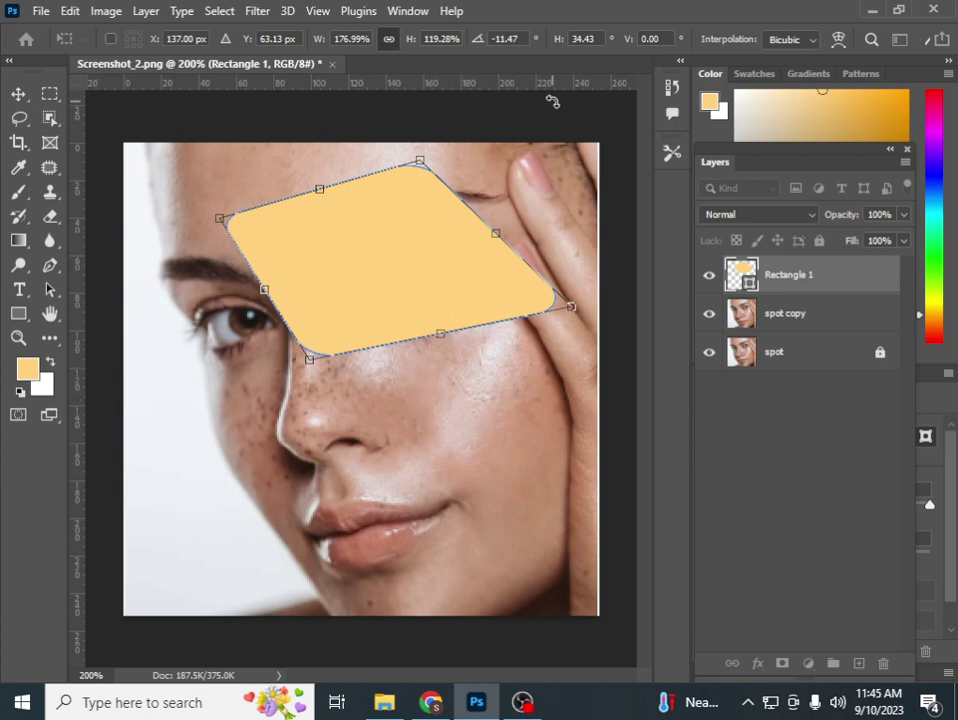
Commit the transform, reselect Rectangle 1, and move it down over the eye
click(19, 96)
click(345, 122)
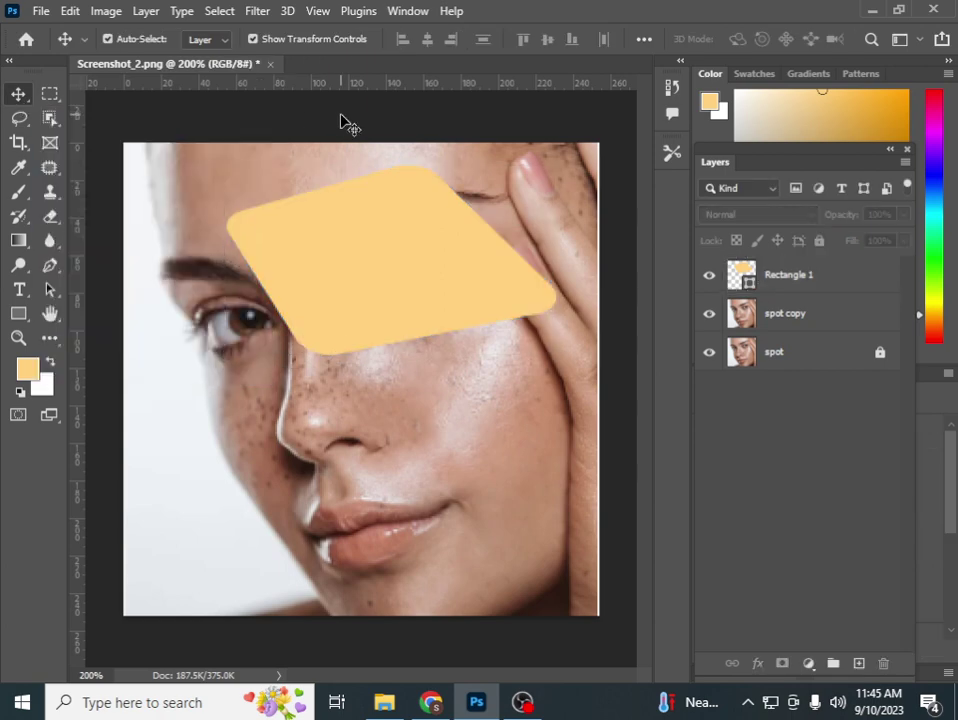
click(390, 294)
drag(374, 336, 357, 337)
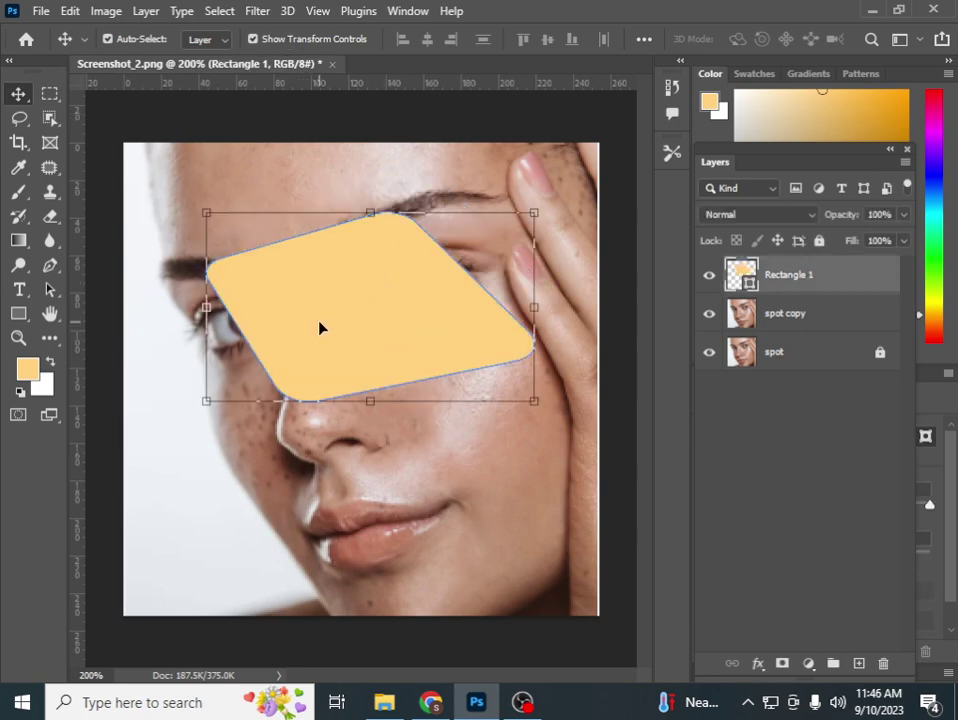
Distort Rectangle 1's corners into a bent band toward the lips and commit it
key(ctrl)
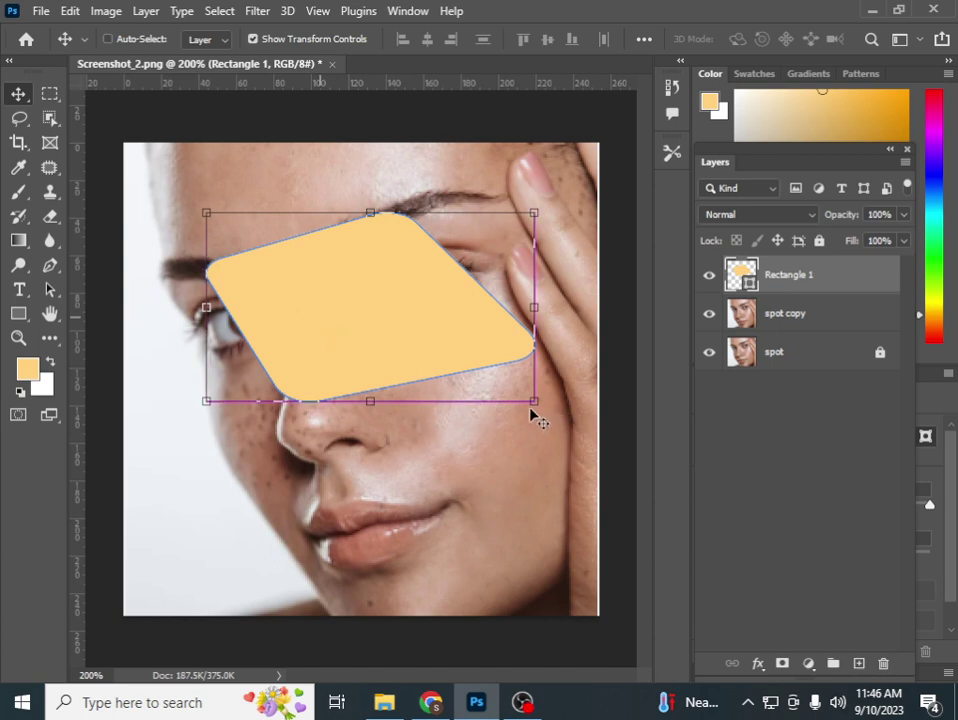
drag(535, 408, 323, 514)
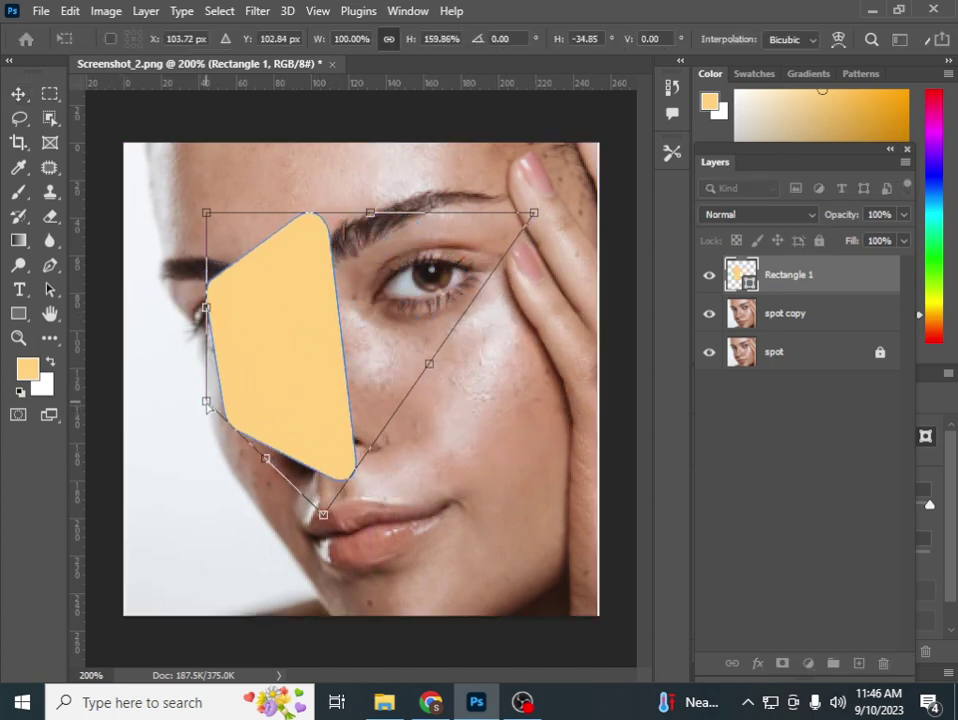
mouse_move(206, 403)
mouse_down()
mouse_move(317, 130)
mouse_move(304, 313)
mouse_up()
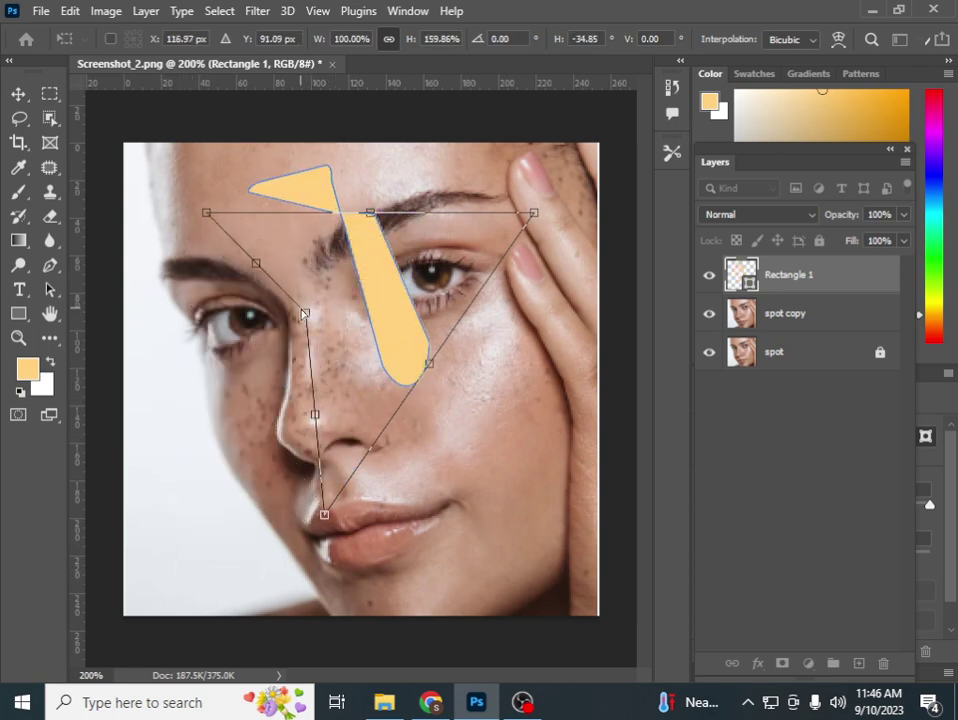
click(52, 95)
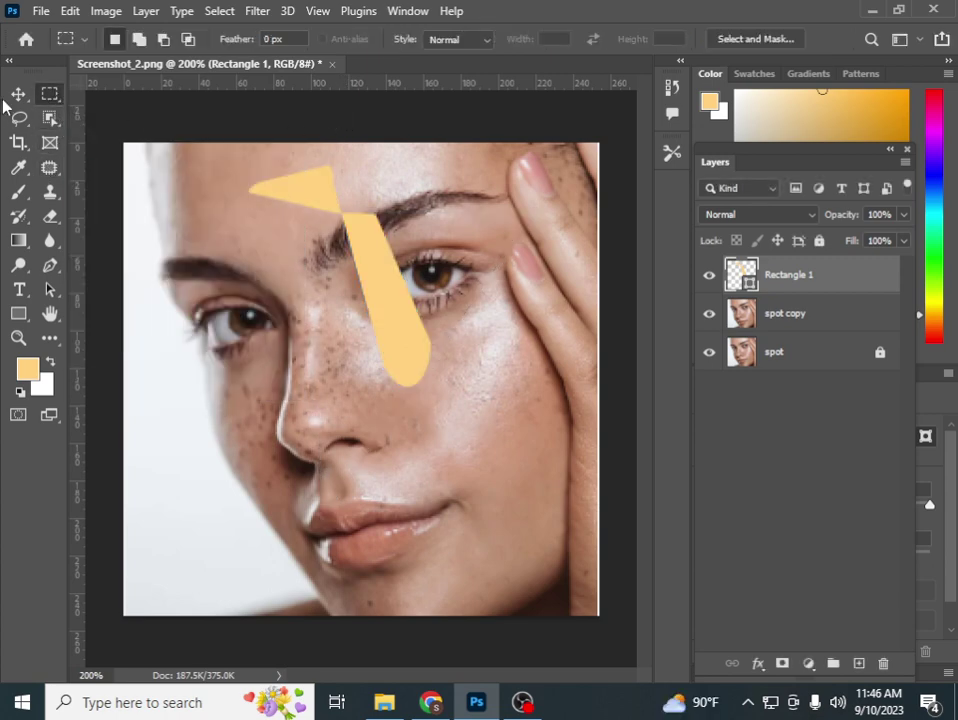
Undo the last shape distortion and choose the Rectangular Marquee
click(18, 94)
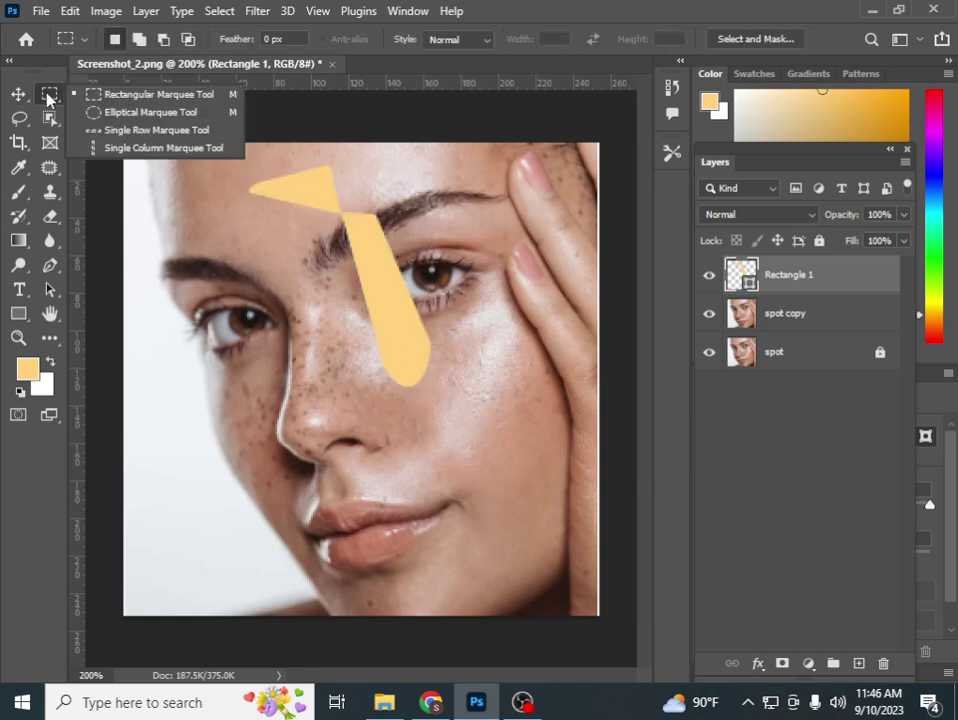
drag(49, 94, 110, 94)
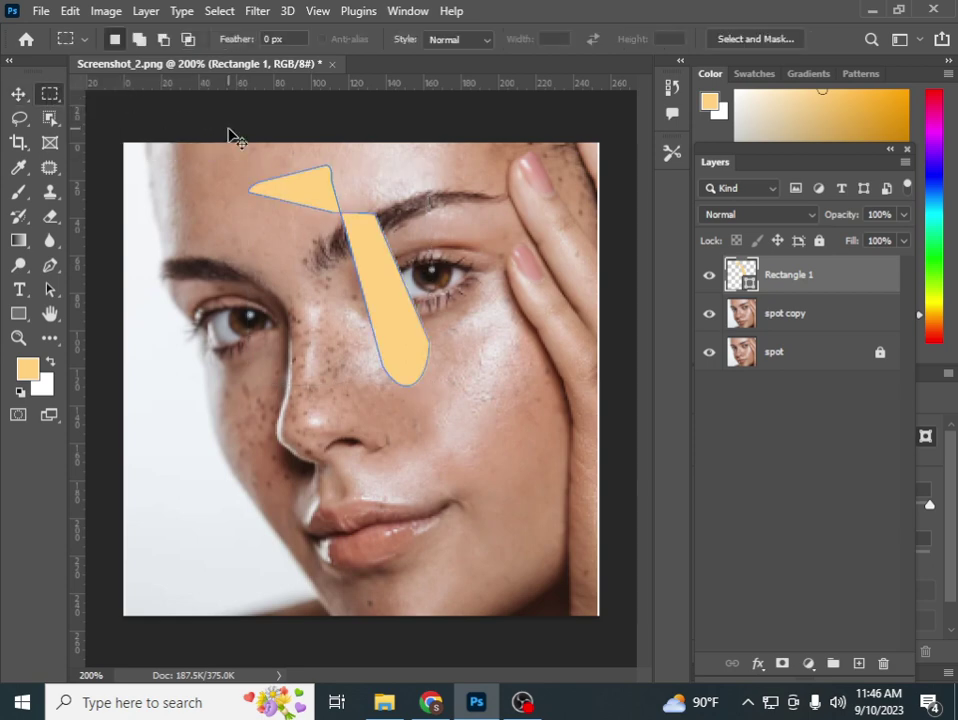
key(ctrl+z)
right_click(53, 100)
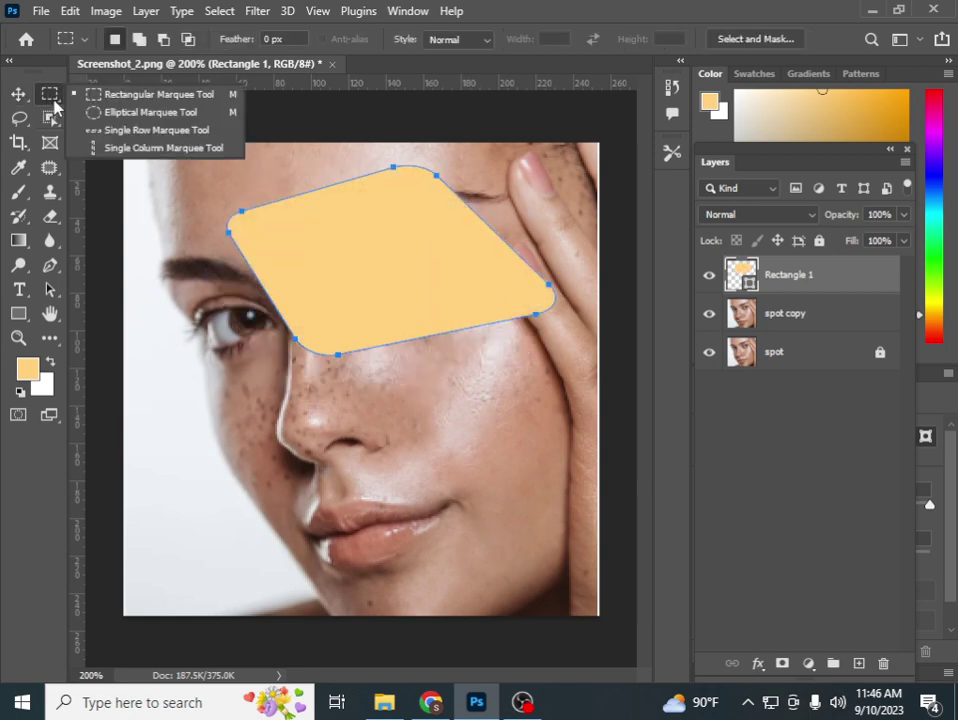
click(75, 94)
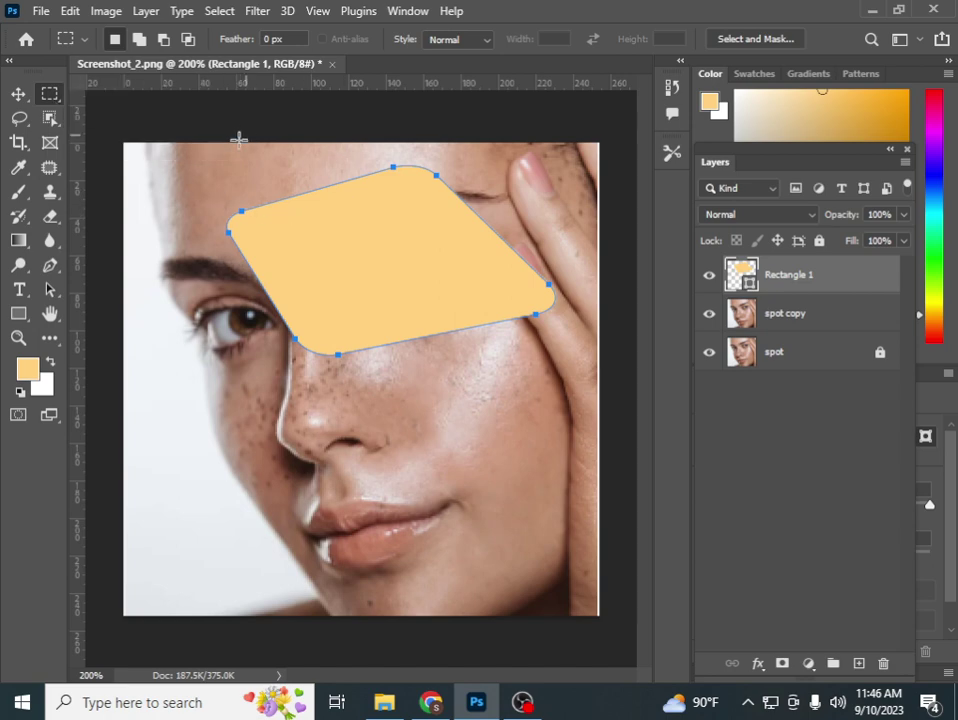
Fill a rectangle over the nose and cheek with pale orange on a new layer and nudge it
drag(187, 312, 487, 508)
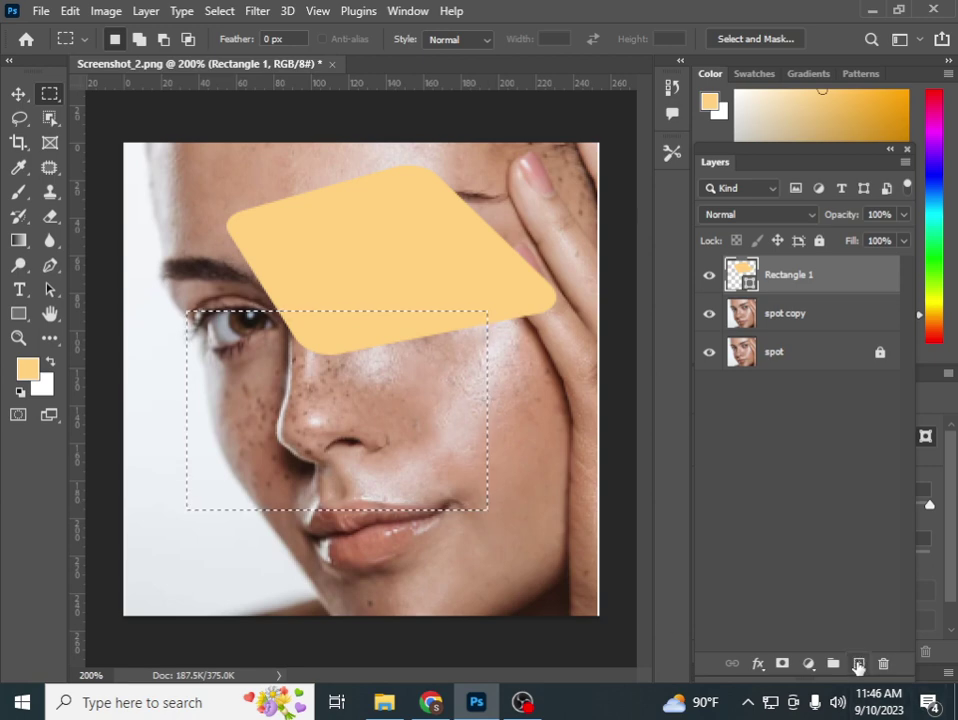
click(858, 663)
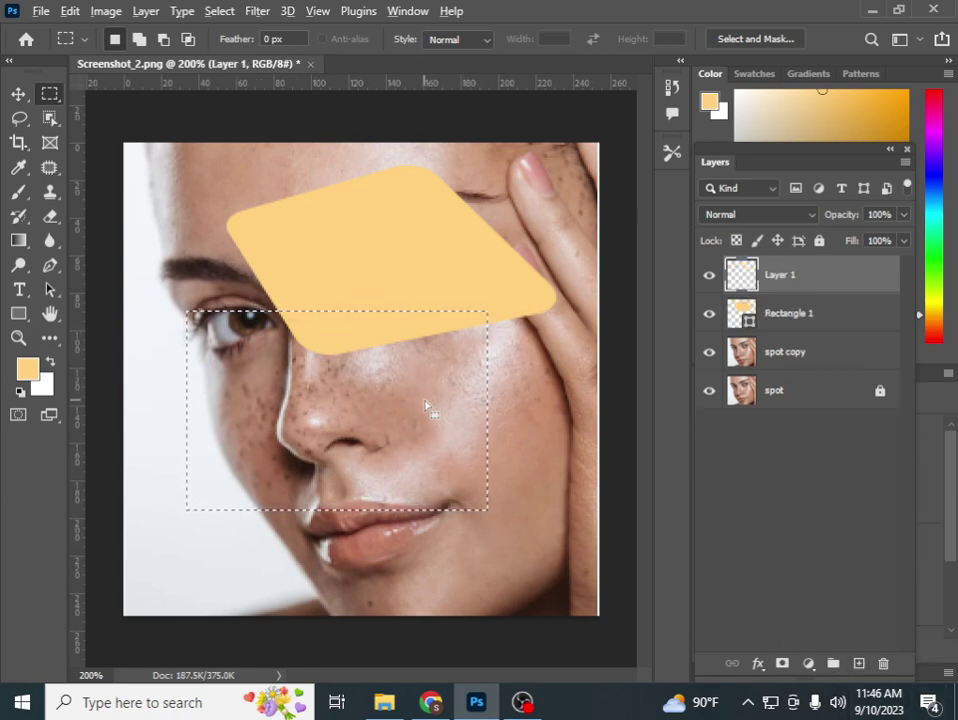
key(alt)
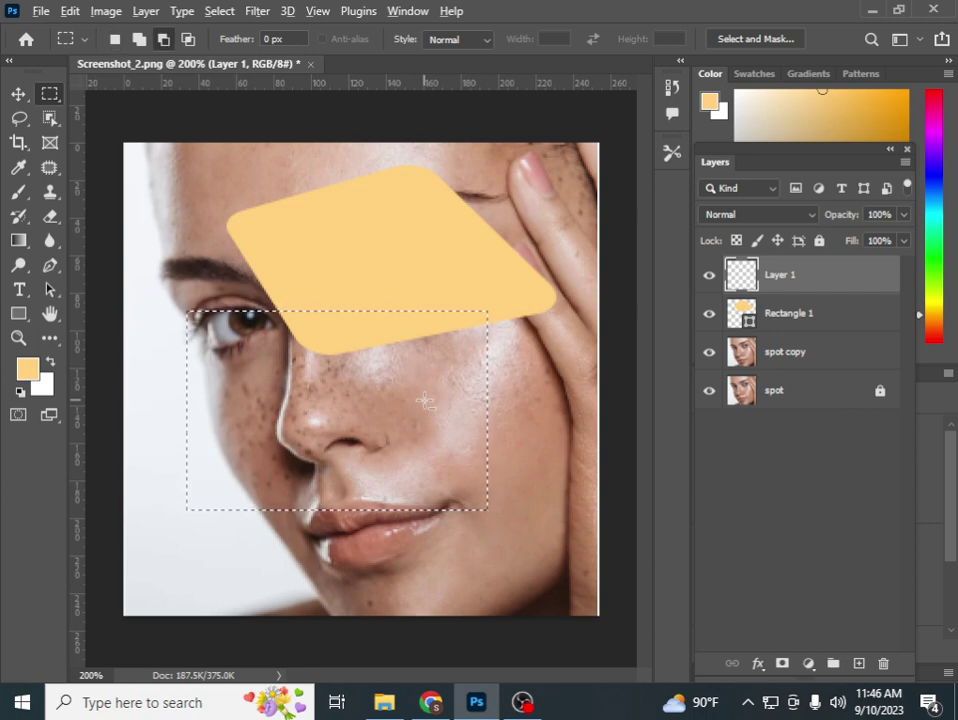
key(alt+BackSpace)
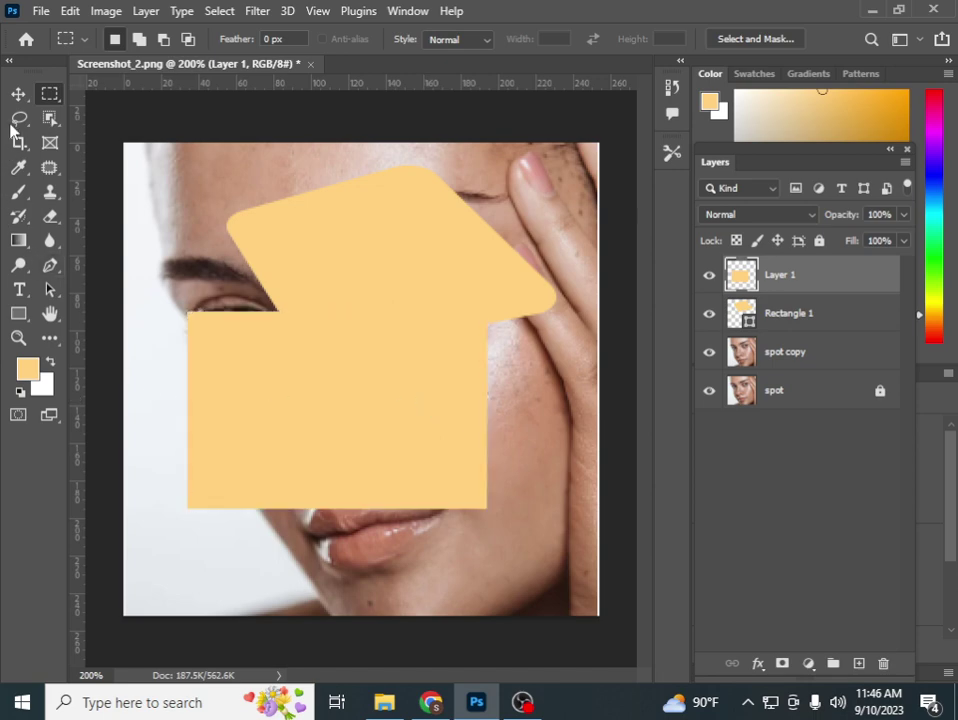
click(18, 93)
mouse_move(181, 356)
mouse_down()
mouse_move(259, 372)
mouse_move(280, 310)
mouse_up()
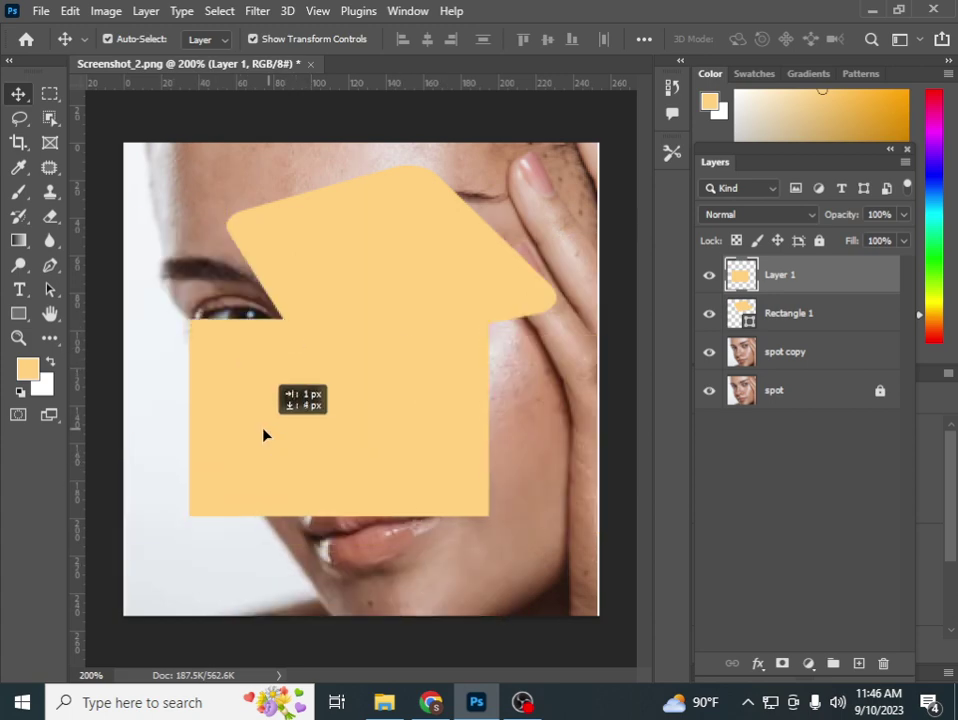
drag(261, 428, 286, 445)
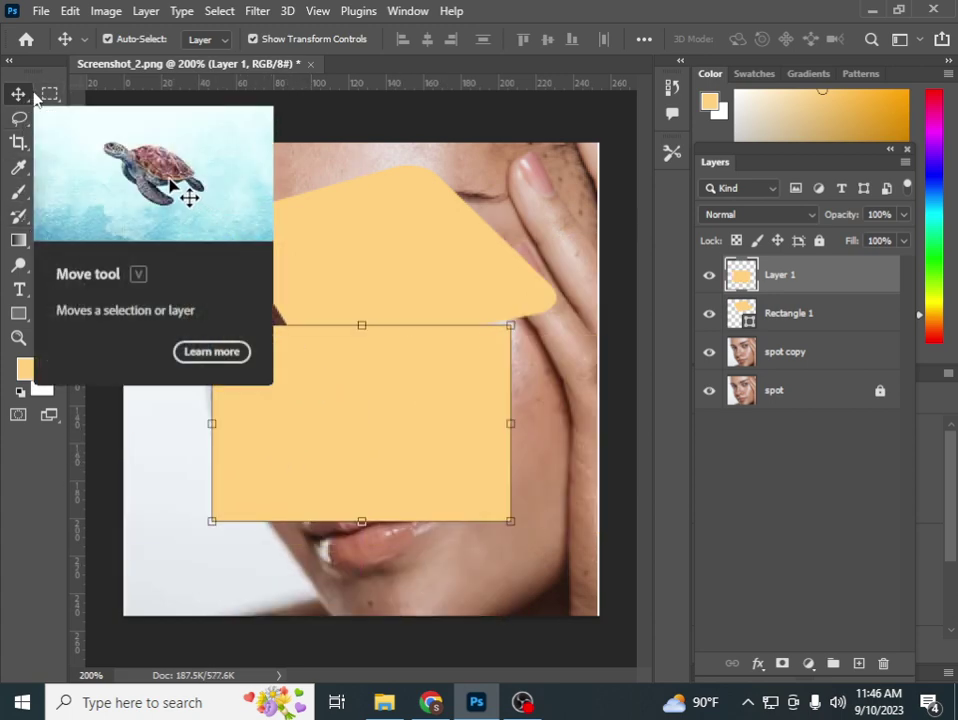
Make a circular elliptical selection near the left eyebrow and add a new layer
click(51, 97)
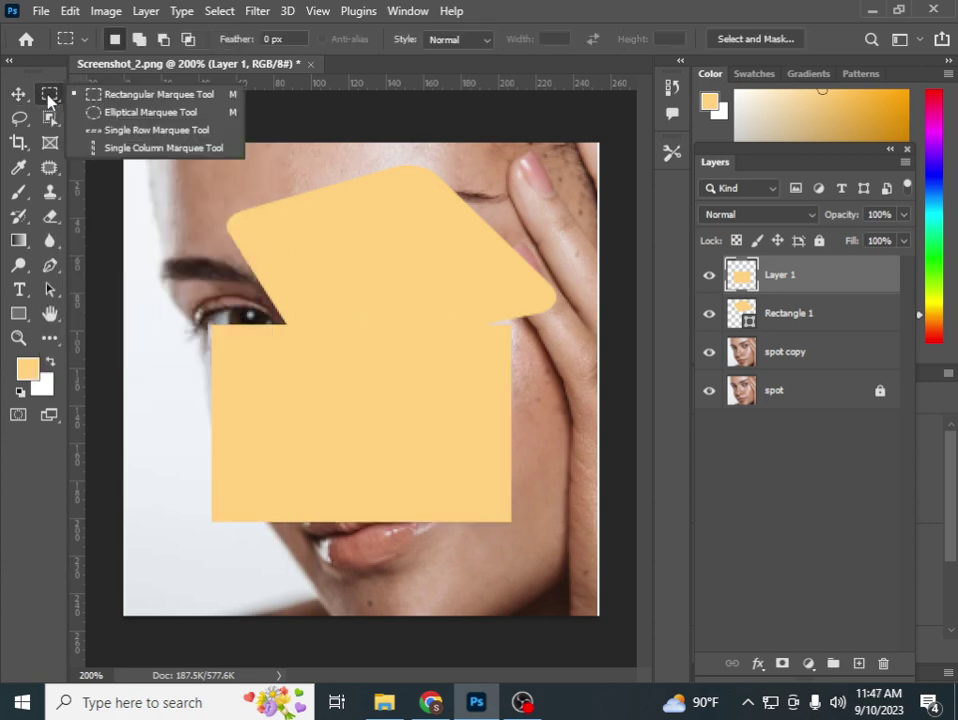
click(100, 113)
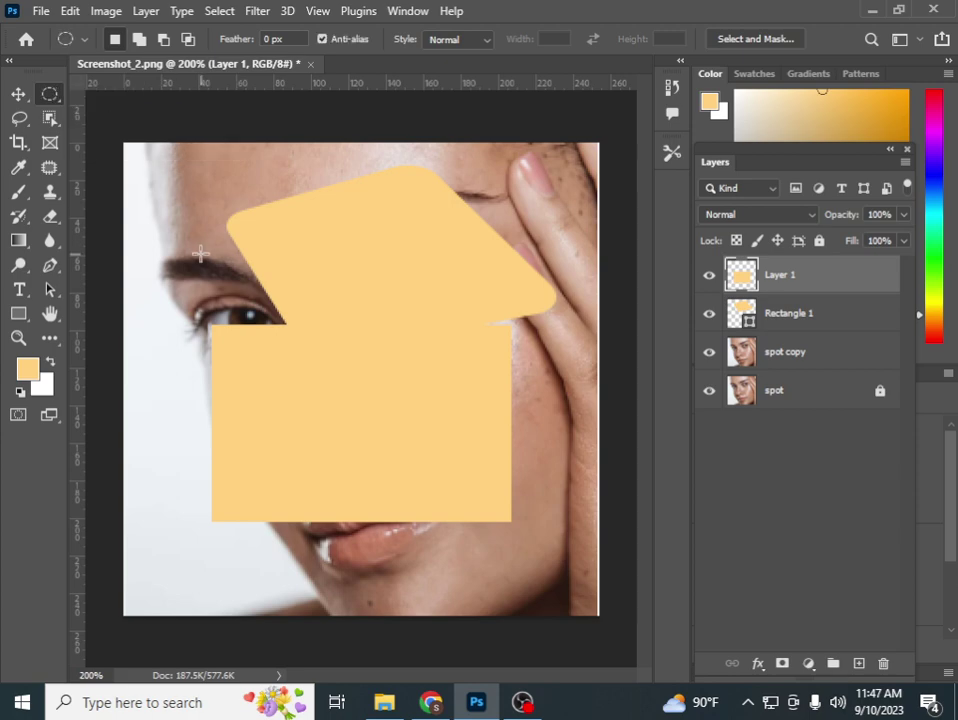
mouse_move(200, 248)
mouse_down()
mouse_move(280, 338)
mouse_move(463, 489)
mouse_move(315, 254)
mouse_move(342, 495)
mouse_move(321, 428)
mouse_move(331, 391)
mouse_move(370, 552)
mouse_move(333, 402)
mouse_move(360, 508)
mouse_move(280, 332)
mouse_move(246, 292)
mouse_up()
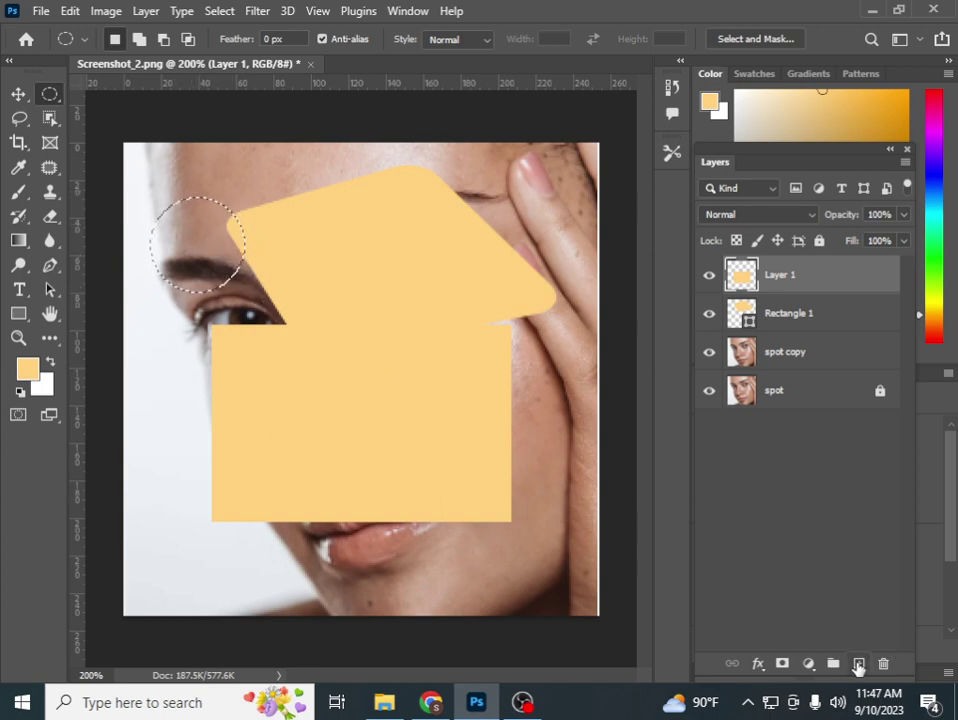
click(858, 665)
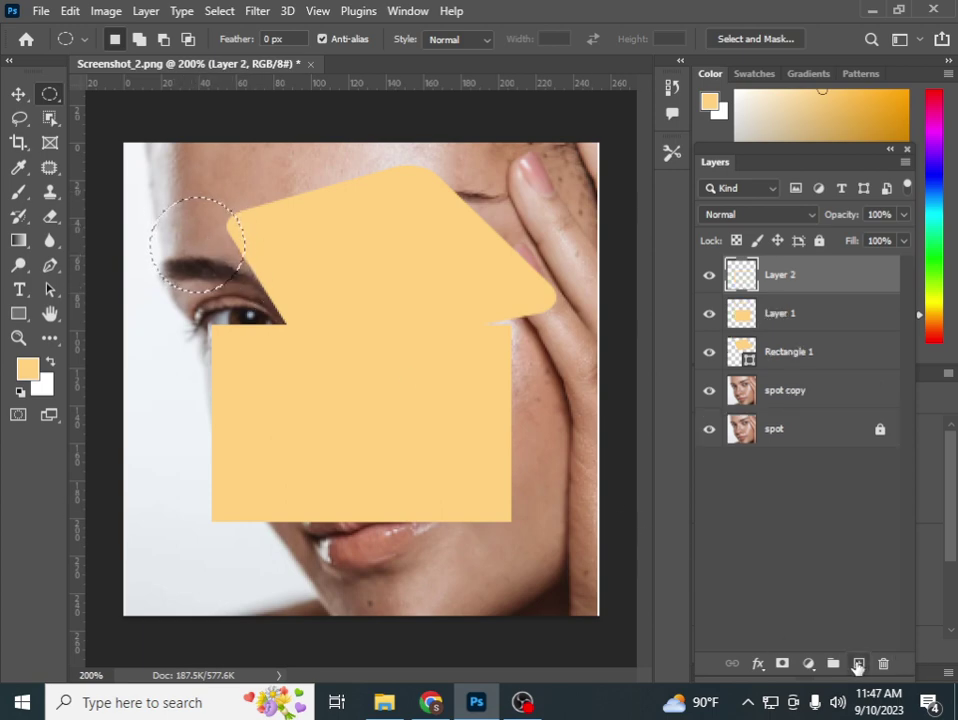
Set the foreground to orange-red #fe5400 and fill the circle with it
click(25, 374)
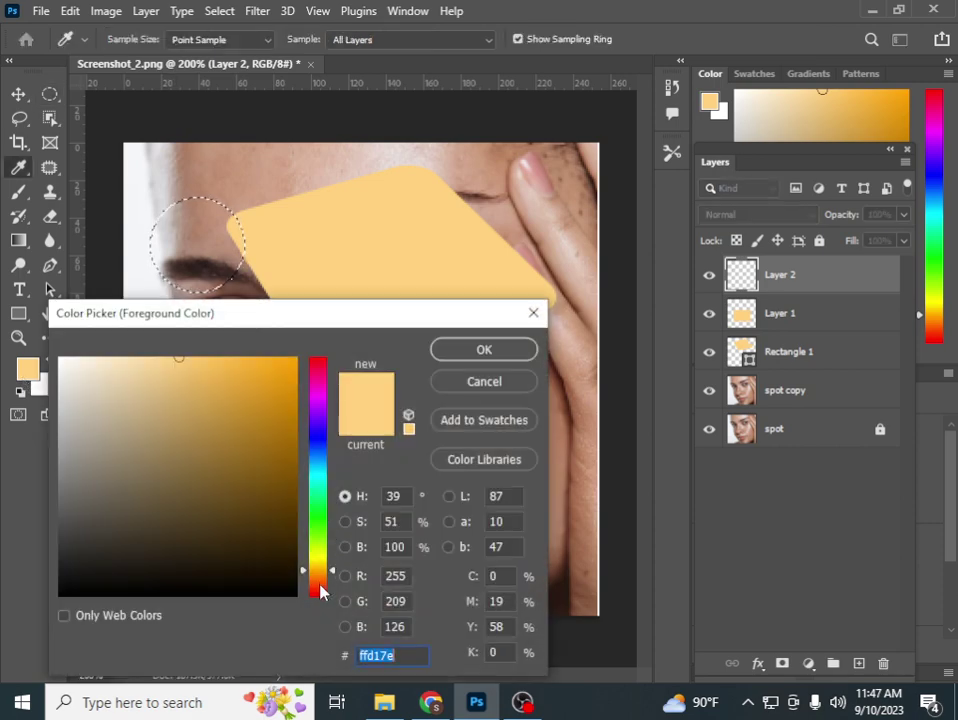
click(316, 583)
click(296, 359)
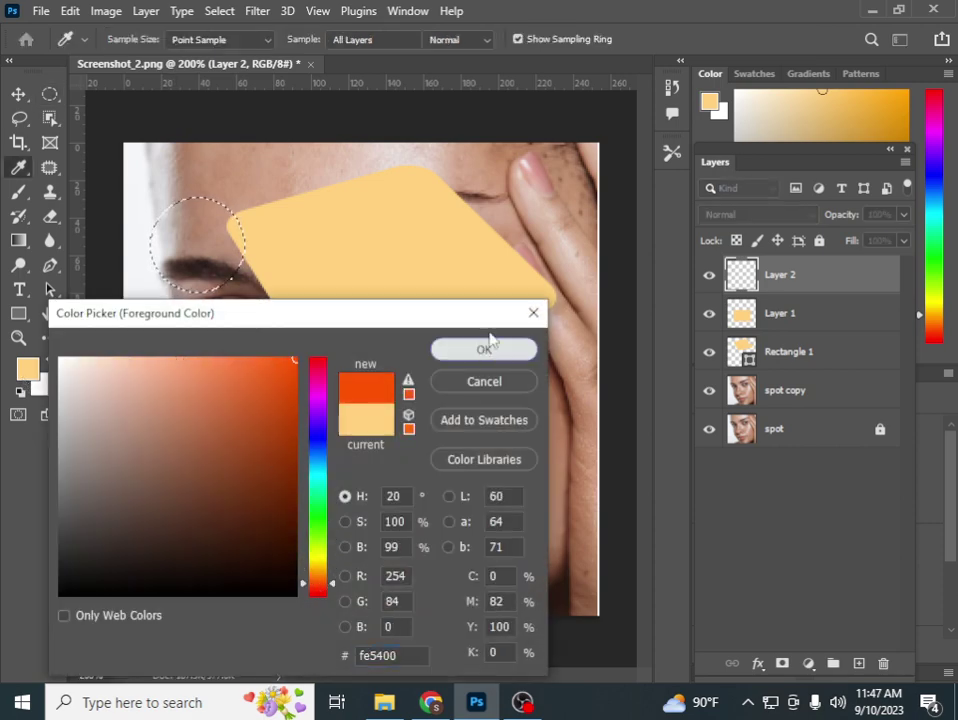
click(484, 349)
key(alt)
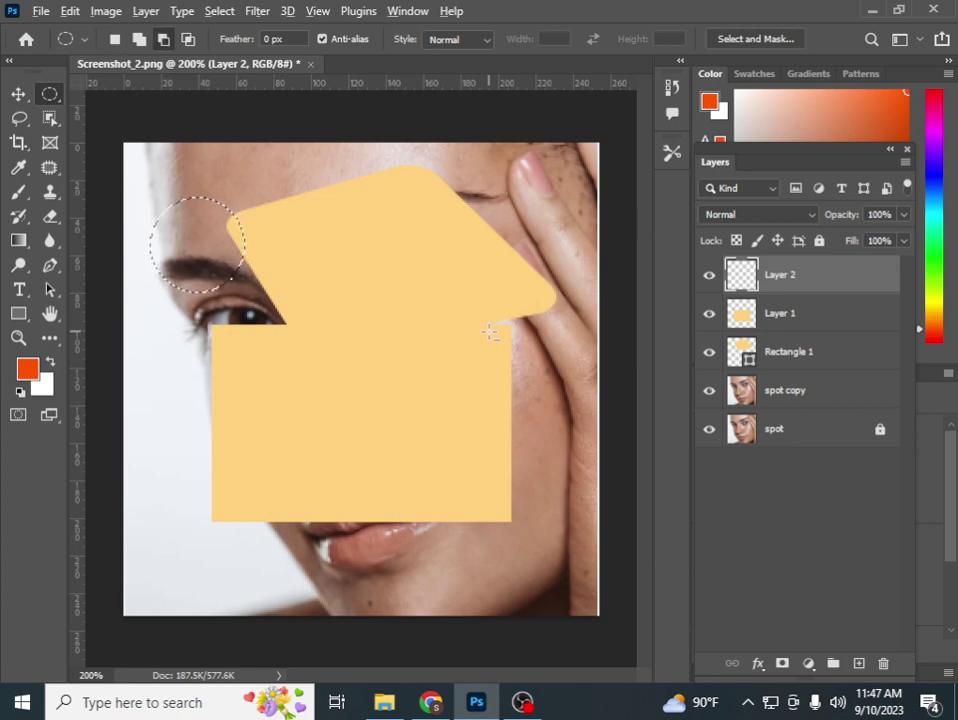
key(alt+BackSpace)
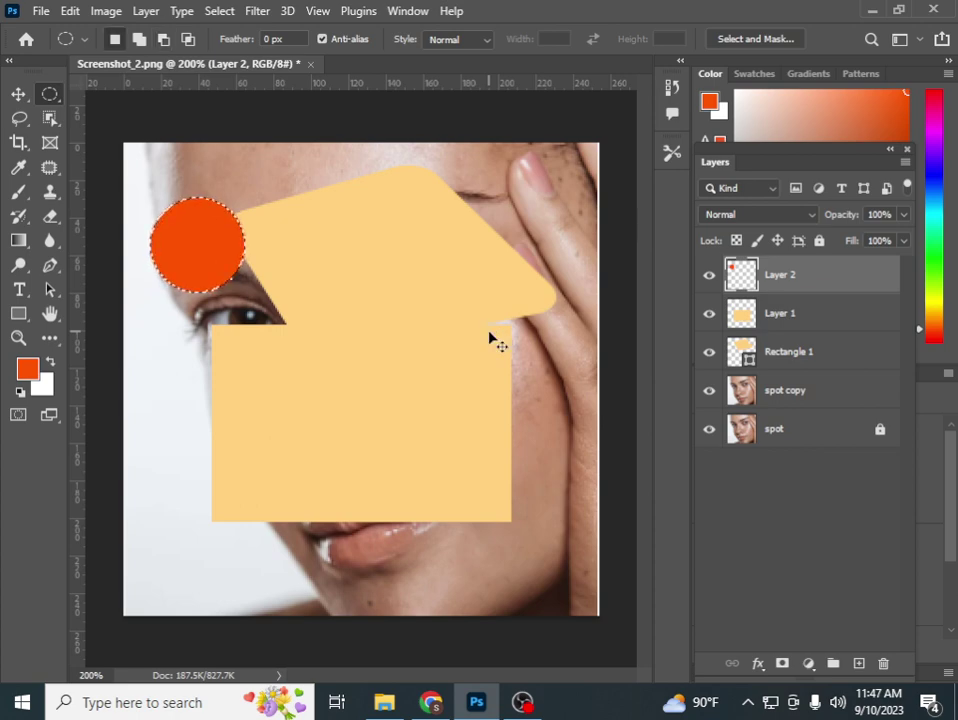
Deselect and move the orange-red circle onto the centre of the pale orange rectangle
key(ctrl+d)
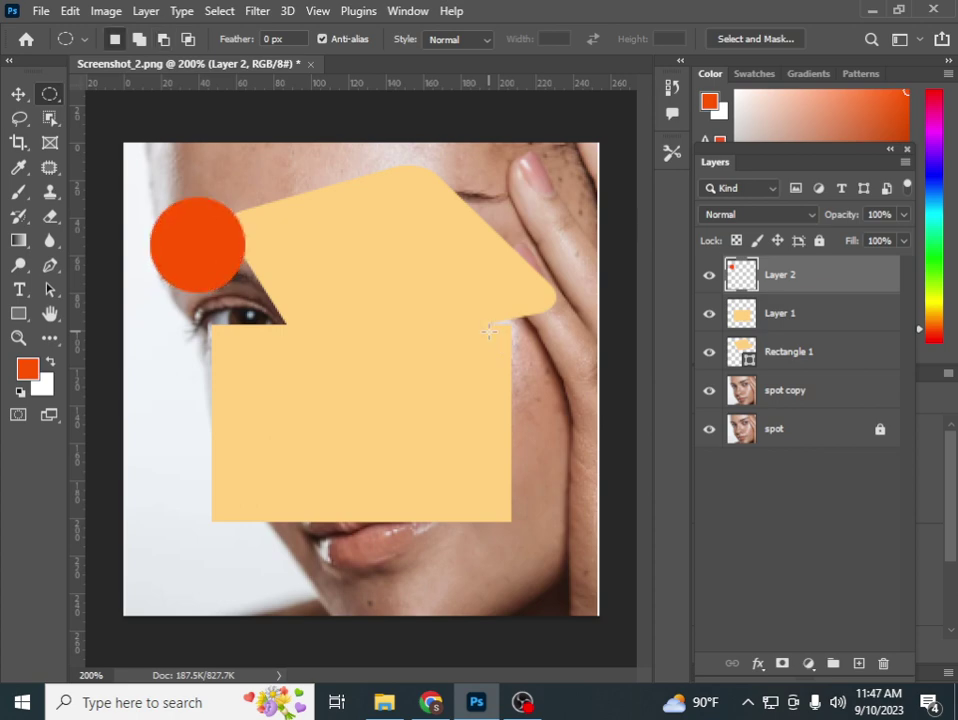
click(18, 93)
mouse_move(220, 262)
mouse_down()
mouse_move(369, 442)
mouse_move(349, 452)
mouse_up()
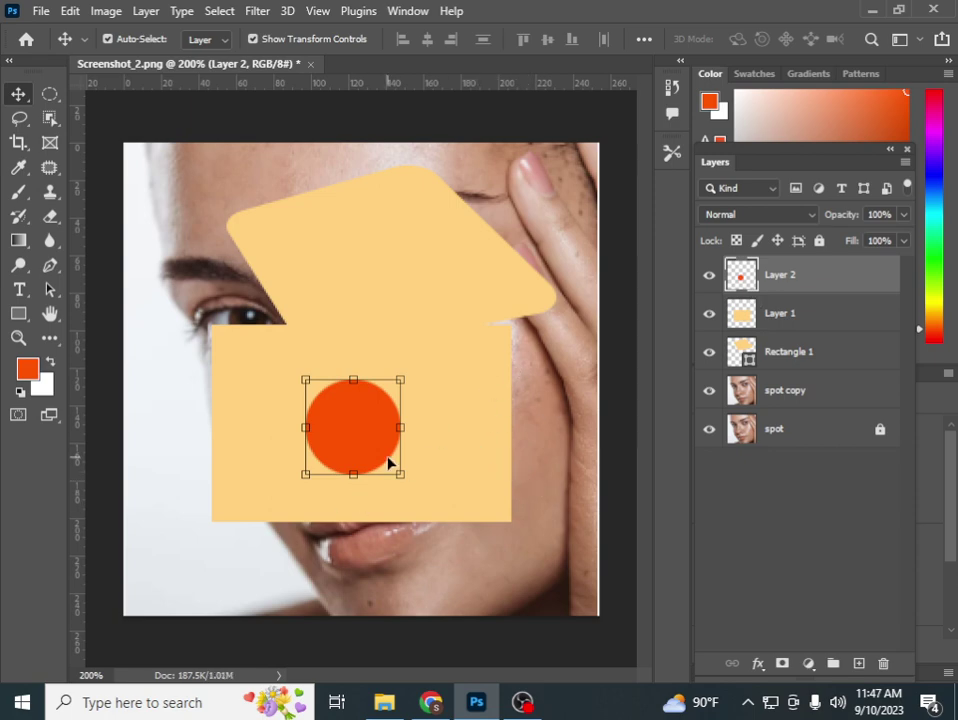
click(113, 434)
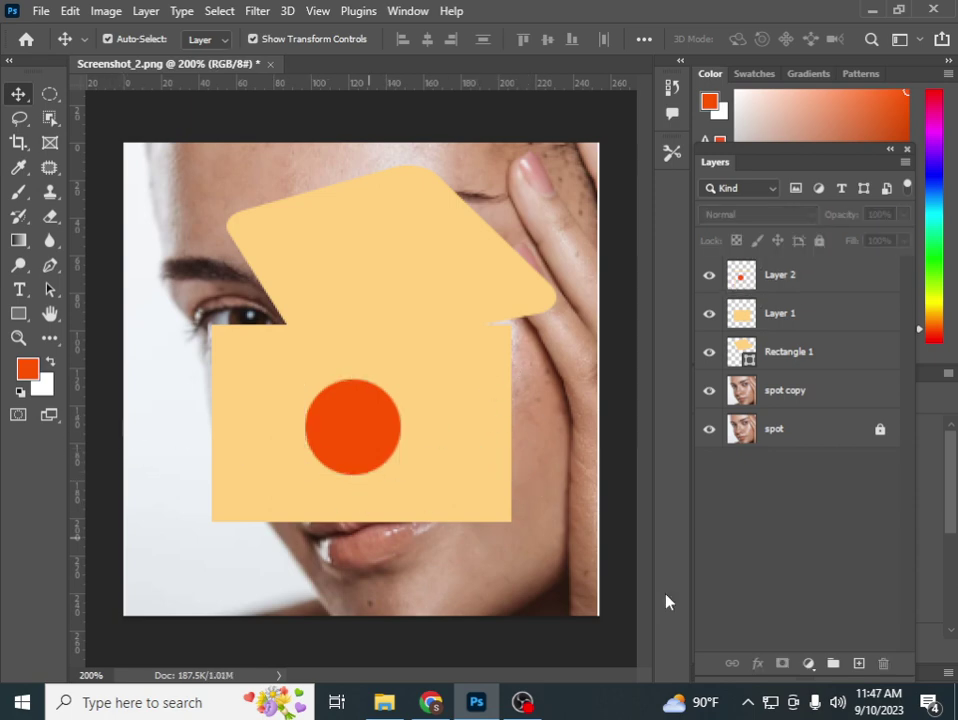
On a new layer, make a single-row selection and set the foreground to dark brown 251107
click(858, 665)
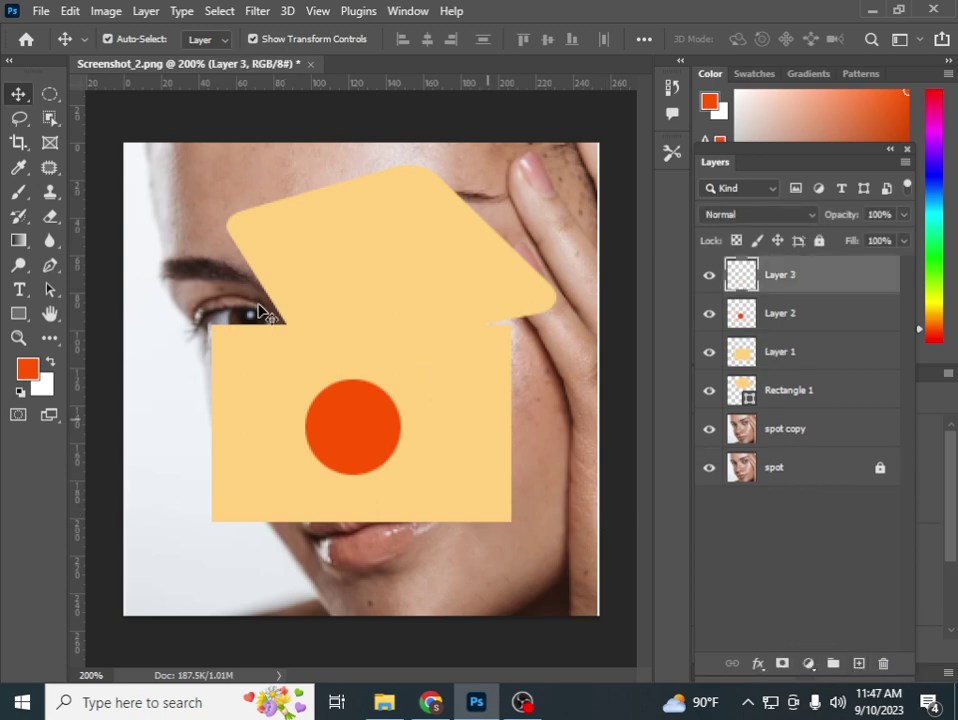
drag(50, 94, 143, 142)
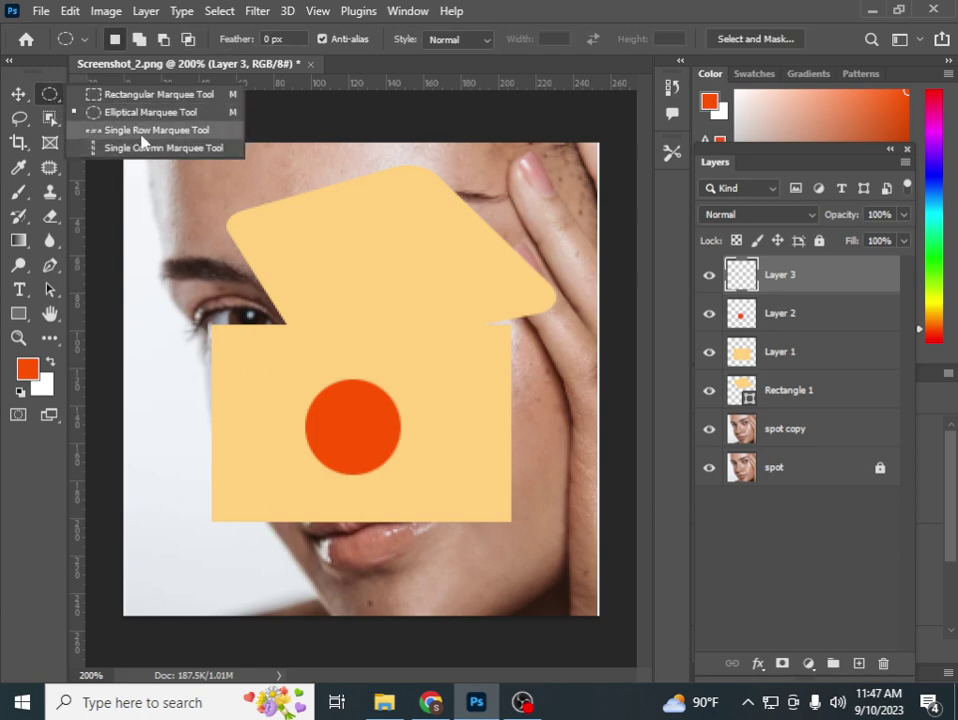
mouse_move(355, 250)
mouse_down()
mouse_move(541, 265)
mouse_move(545, 278)
mouse_up()
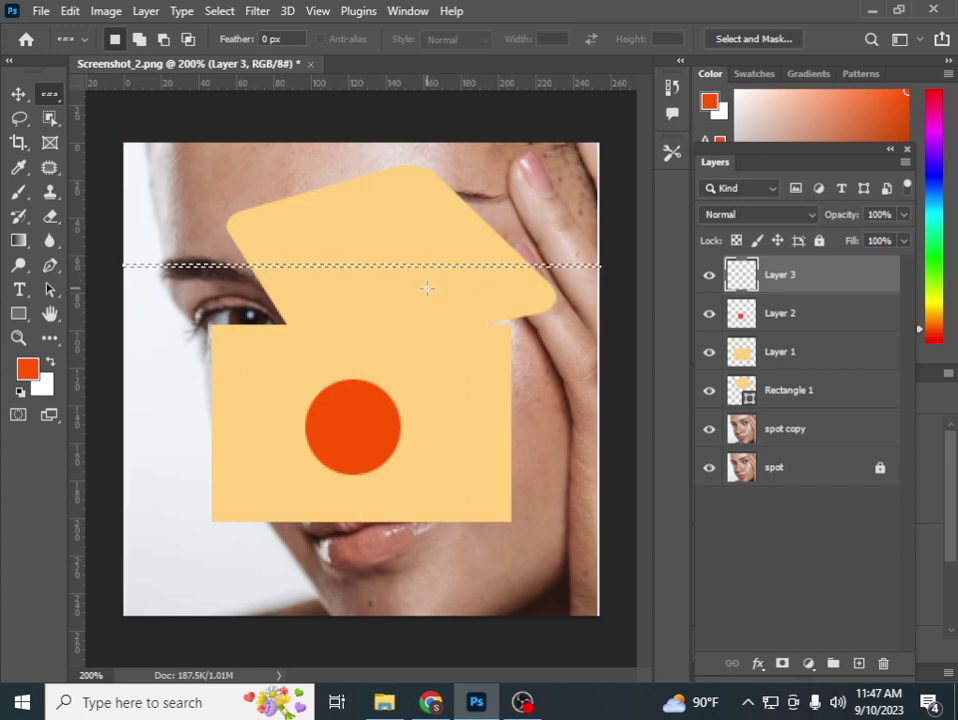
click(27, 369)
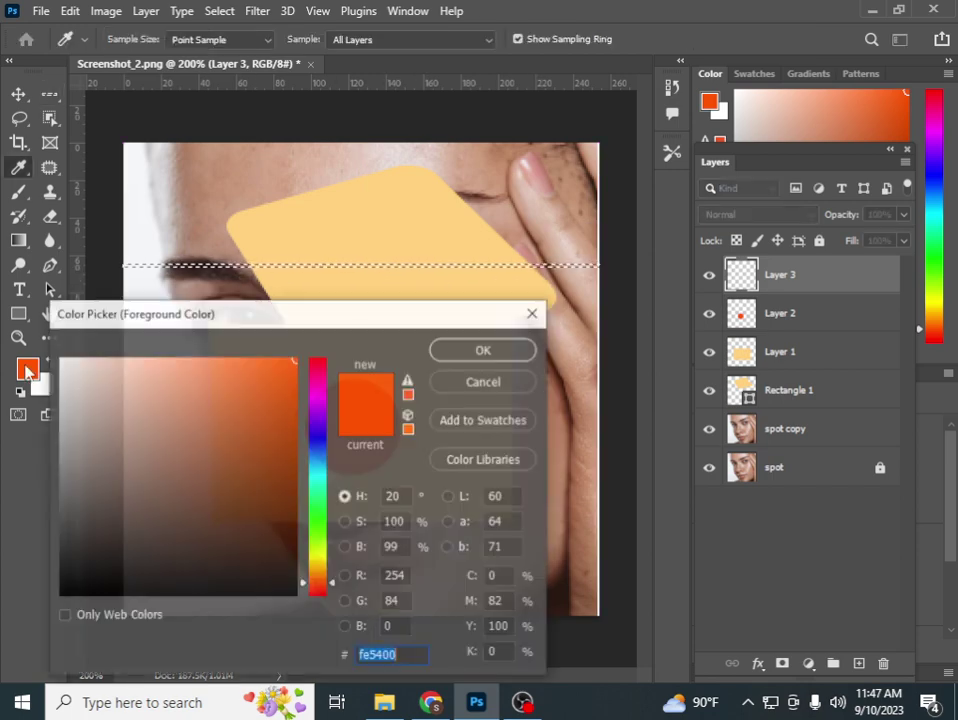
click(276, 563)
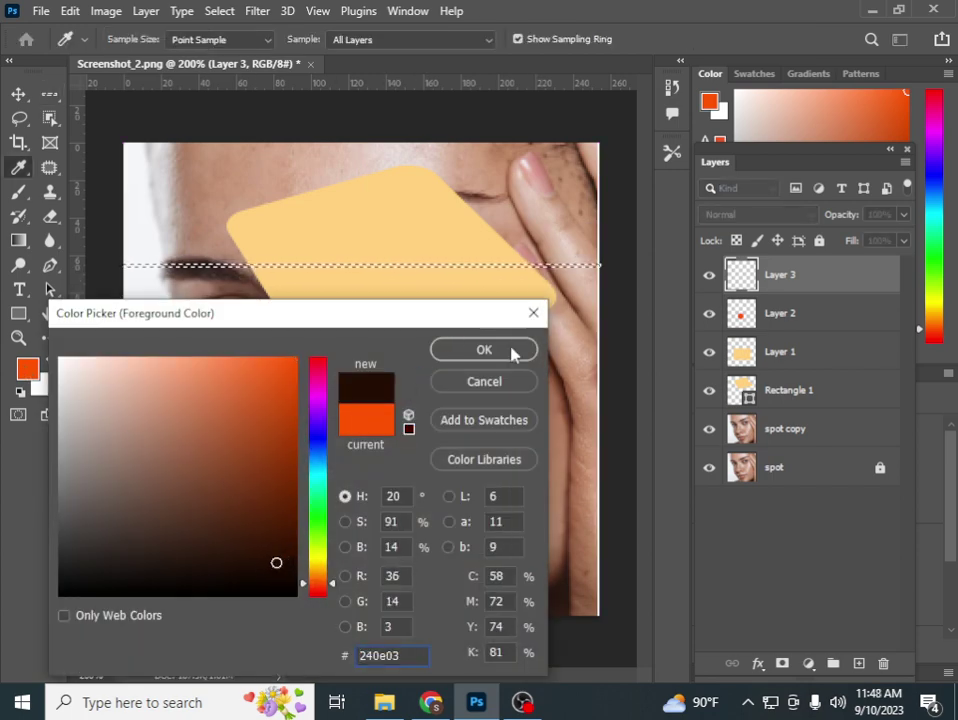
click(246, 387)
click(252, 564)
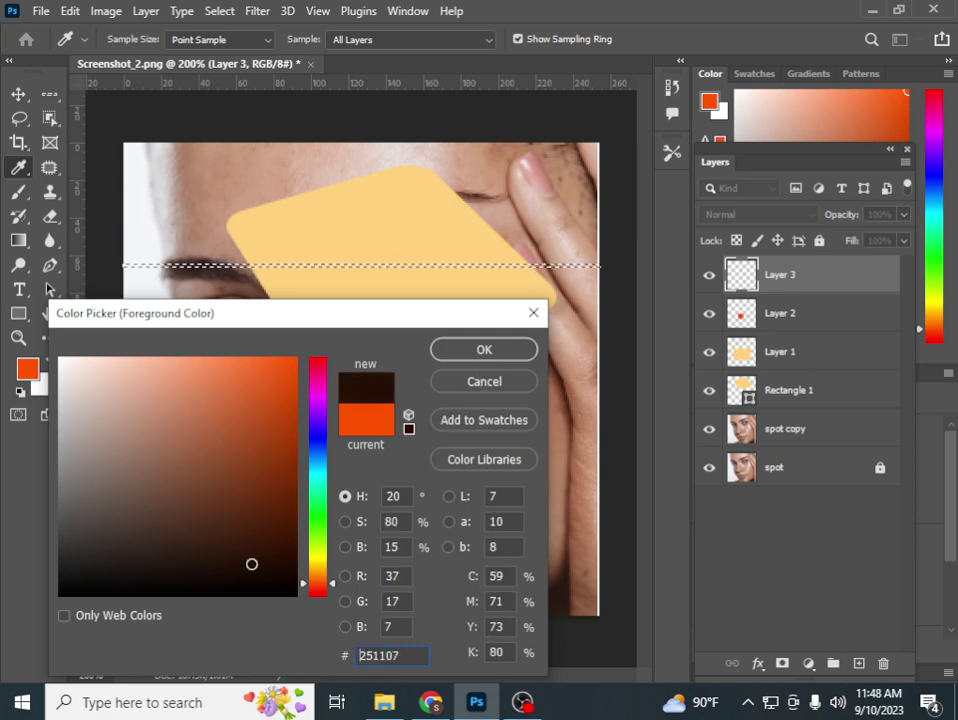
click(508, 352)
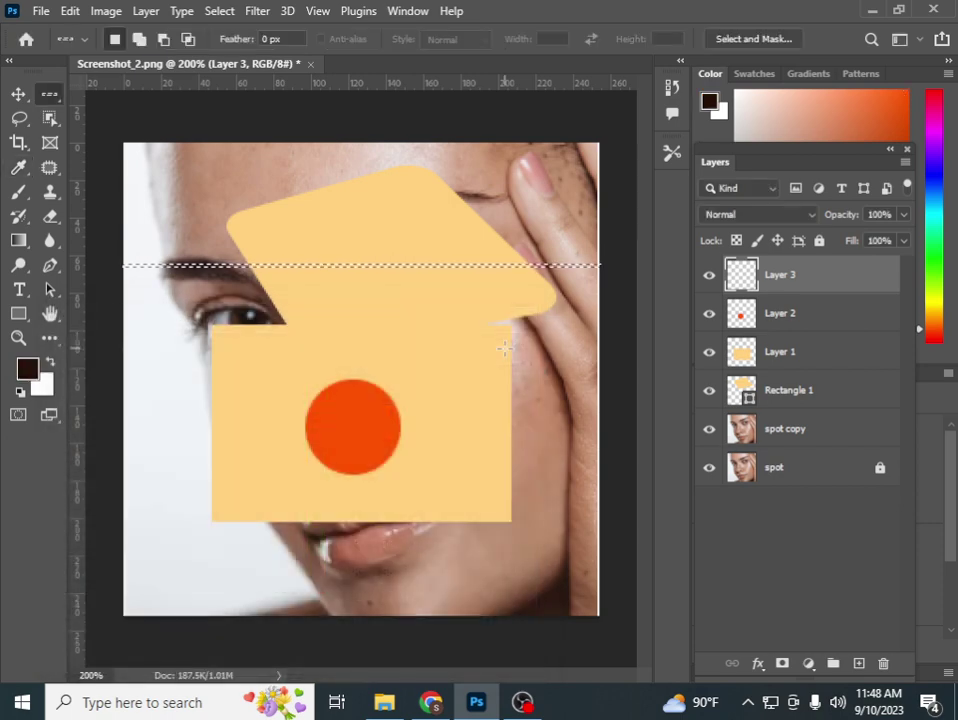
Fill the row selection with dark brown and deselect to reveal the line
key(shift+alt)
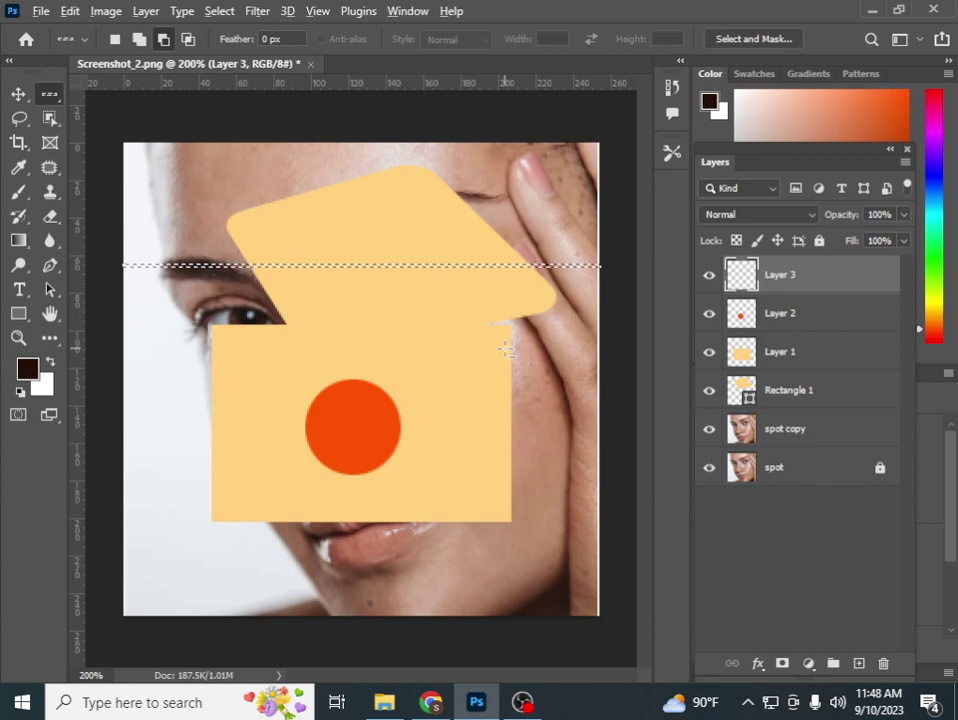
key(alt)
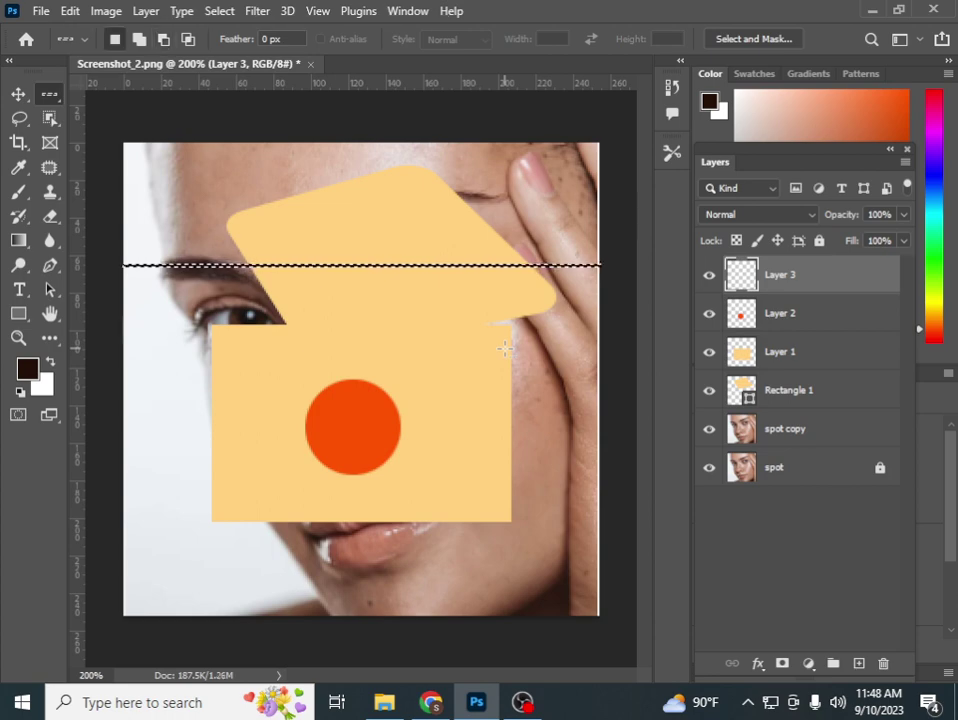
key(alt+BackSpace)
key(ctrl+d)
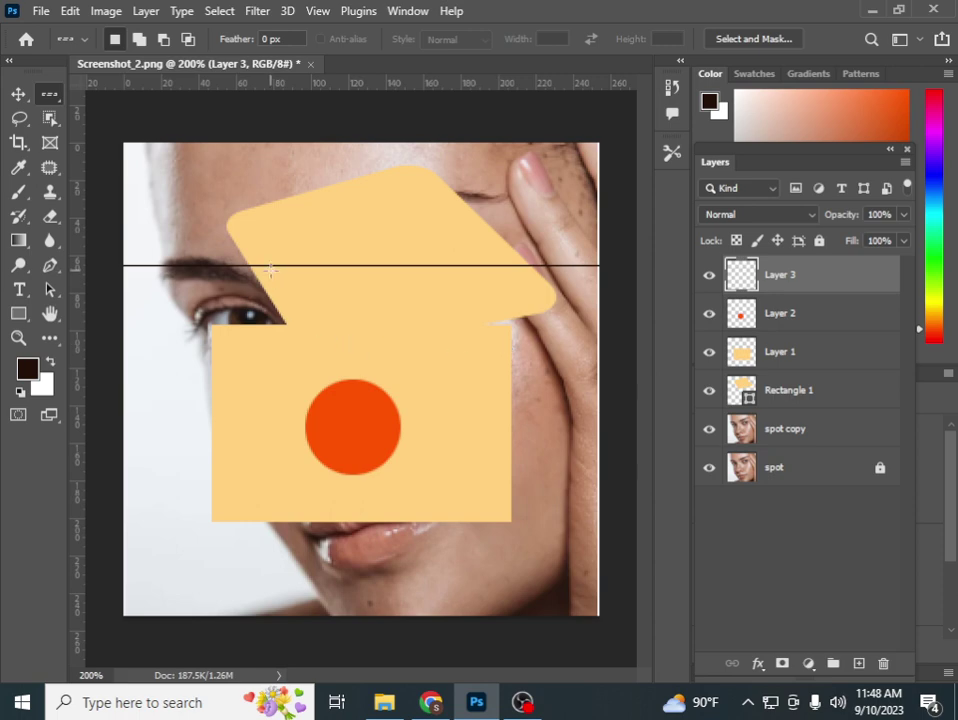
right_click(44, 100)
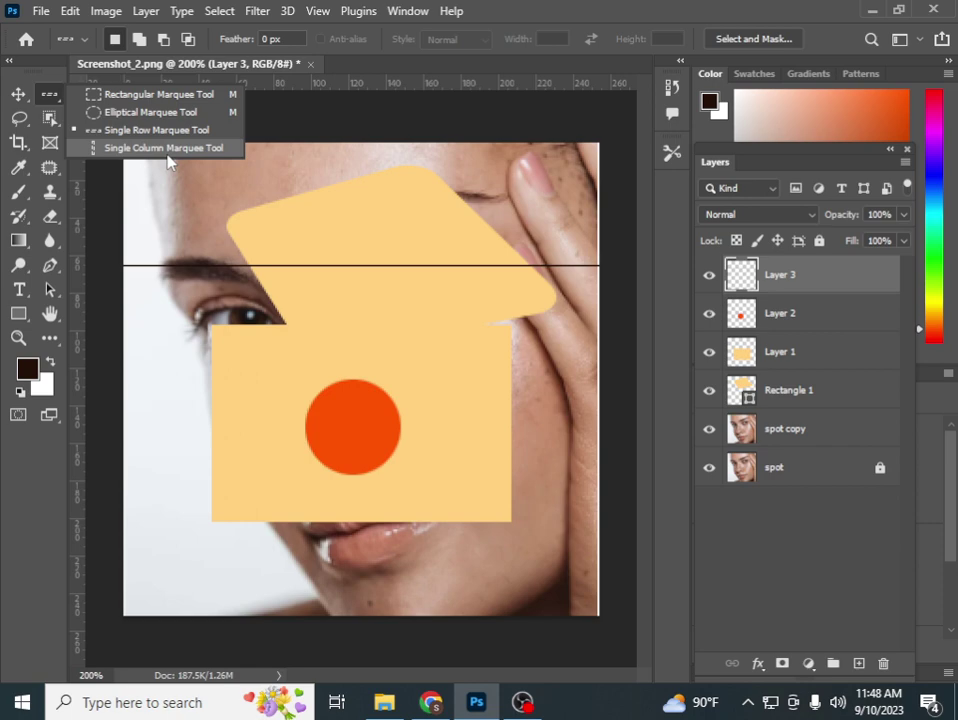
click(18, 94)
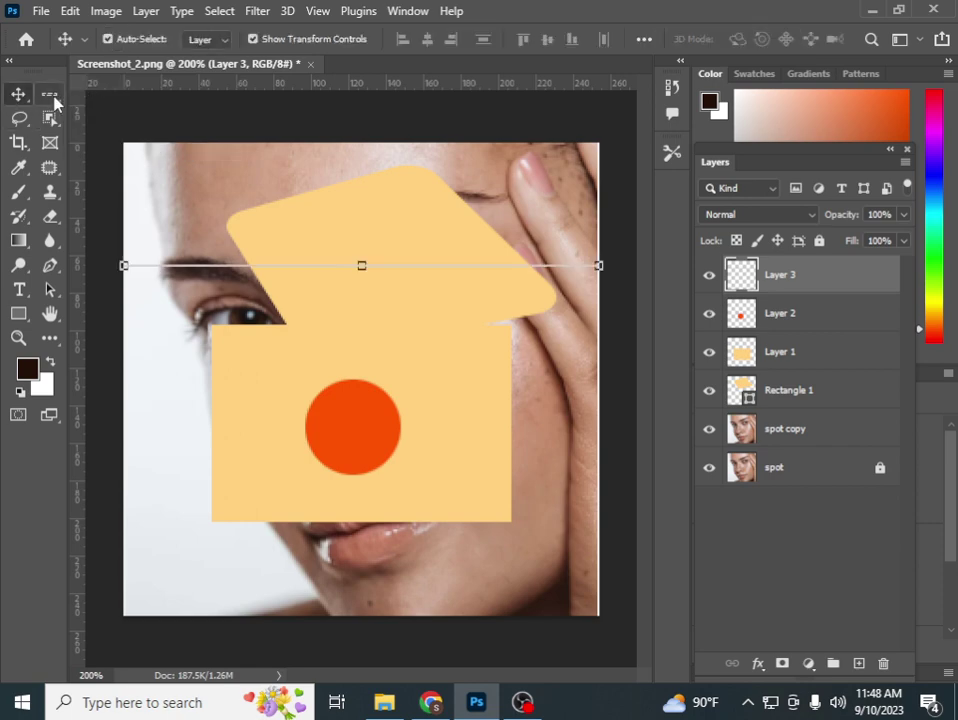
Draw a lasso triangle selection from the dark line down toward the lips
click(103, 135)
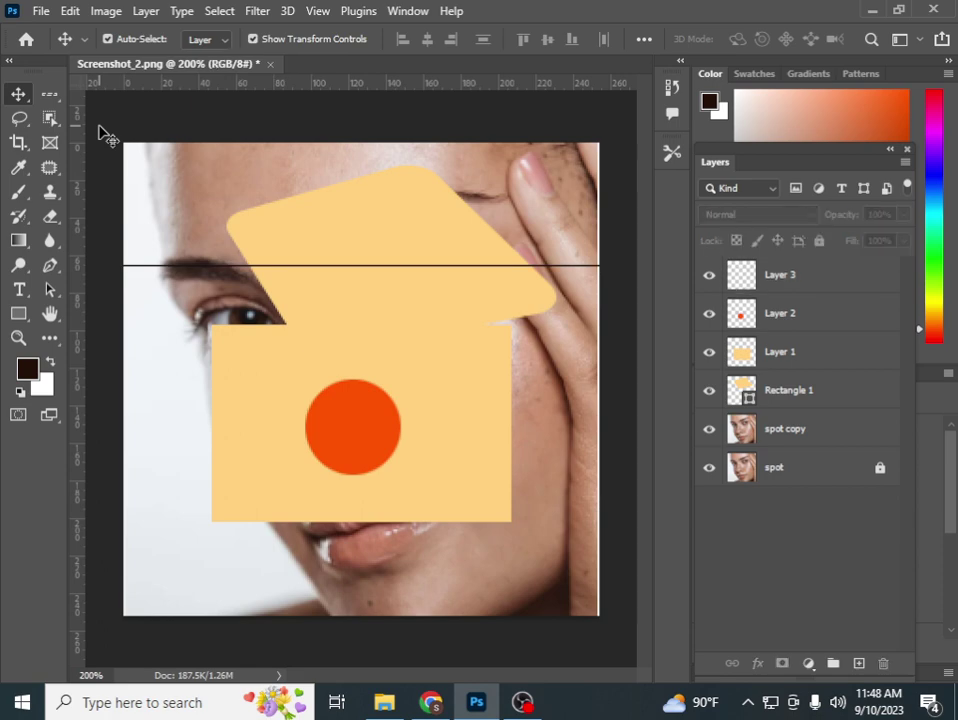
click(19, 124)
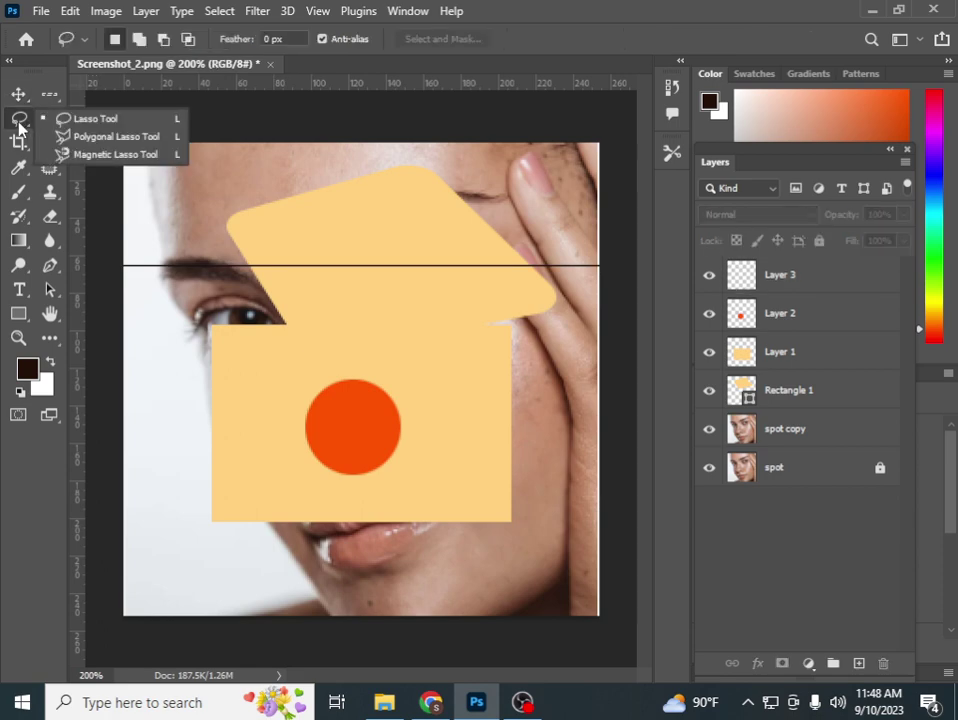
click(95, 122)
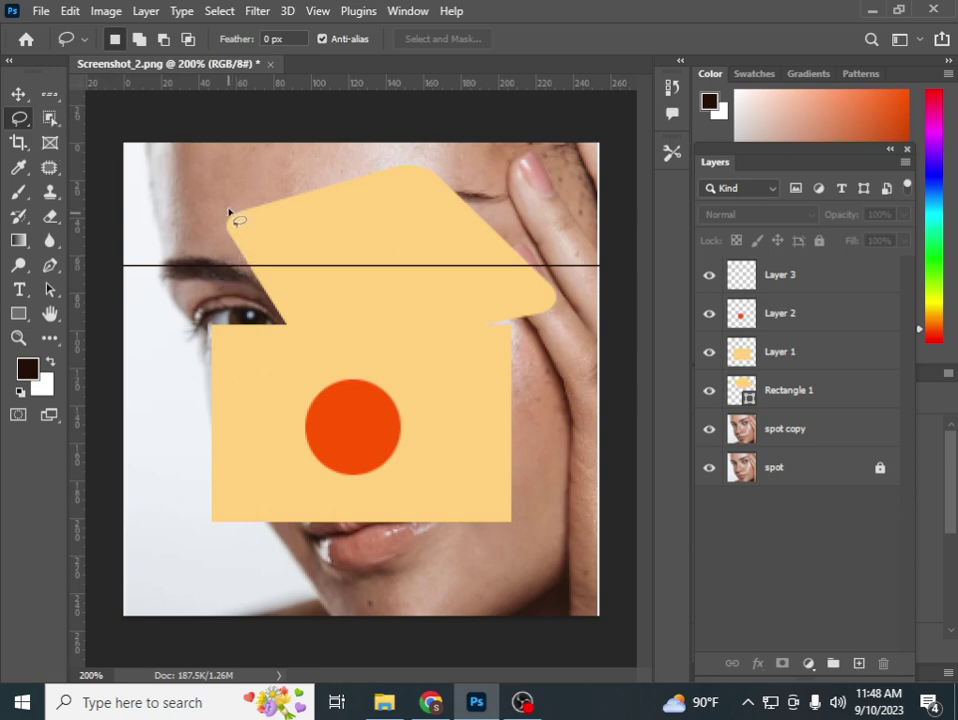
mouse_move(176, 290)
mouse_down()
mouse_move(175, 466)
mouse_move(349, 560)
mouse_move(539, 310)
mouse_move(420, 210)
mouse_move(267, 222)
mouse_move(225, 207)
mouse_up()
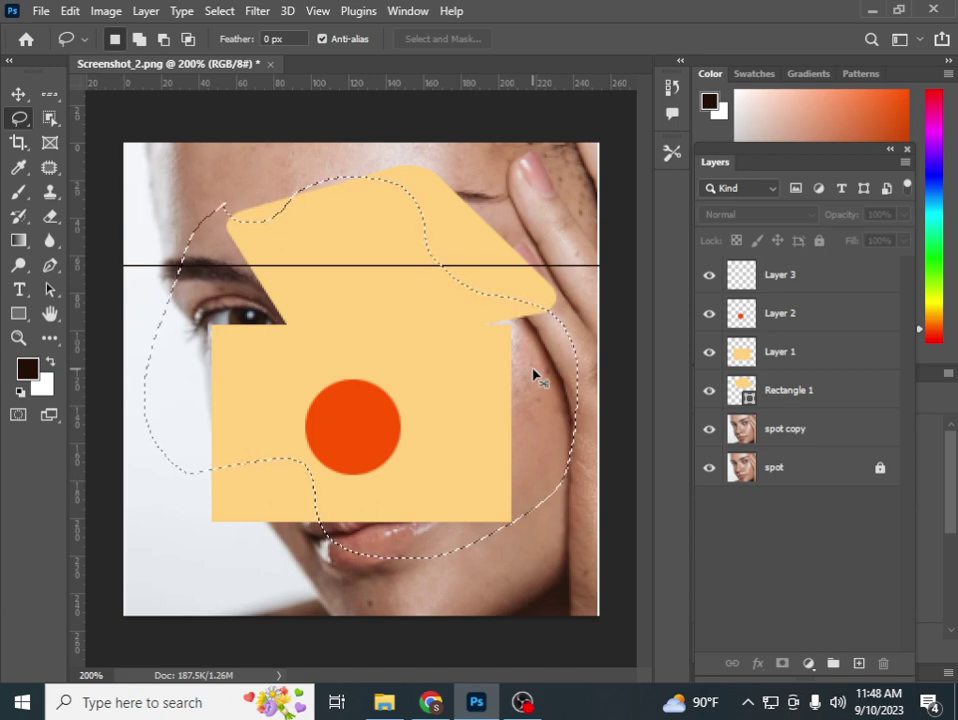
key(ctrl+d)
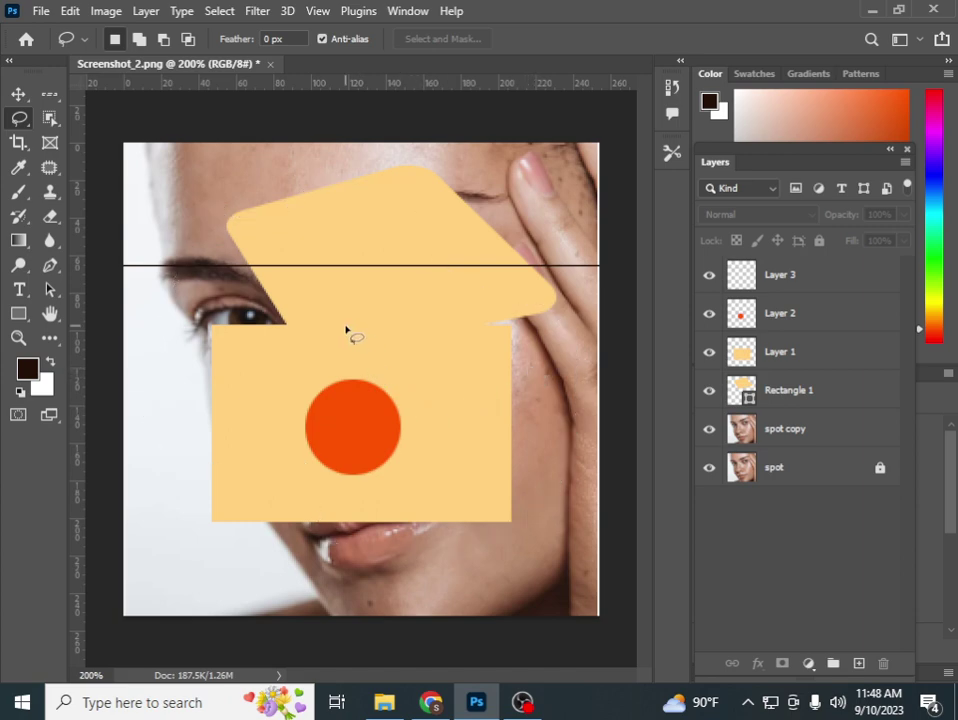
mouse_move(346, 330)
mouse_down()
mouse_move(280, 220)
mouse_move(210, 415)
mouse_move(306, 522)
mouse_move(346, 525)
mouse_move(445, 396)
mouse_move(419, 207)
mouse_move(385, 297)
mouse_up()
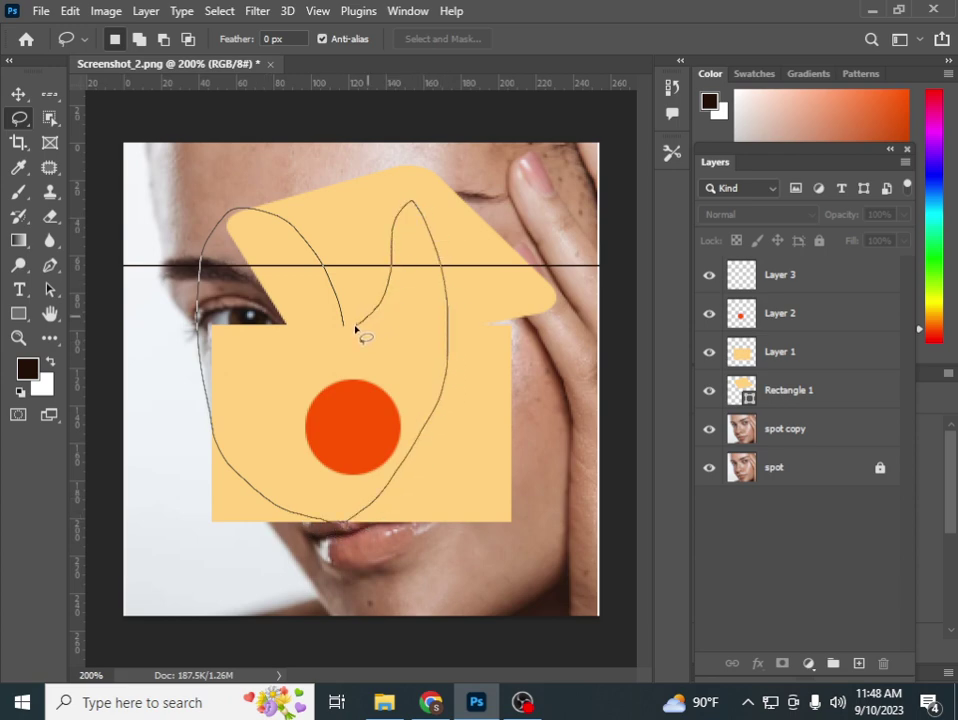
drag(343, 328, 346, 325)
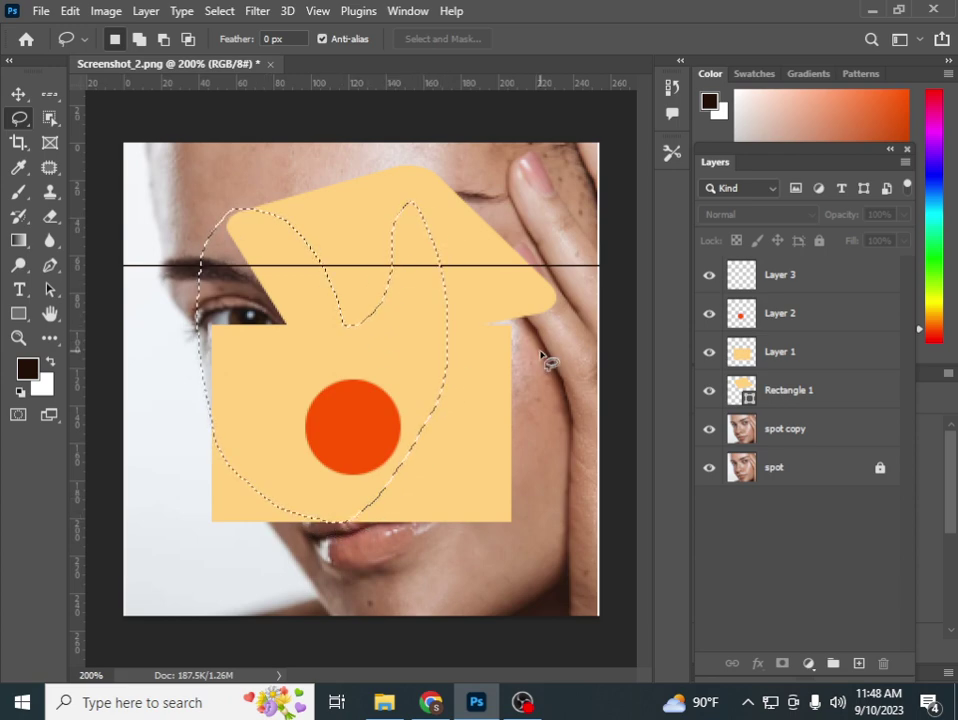
key(ctrl+d)
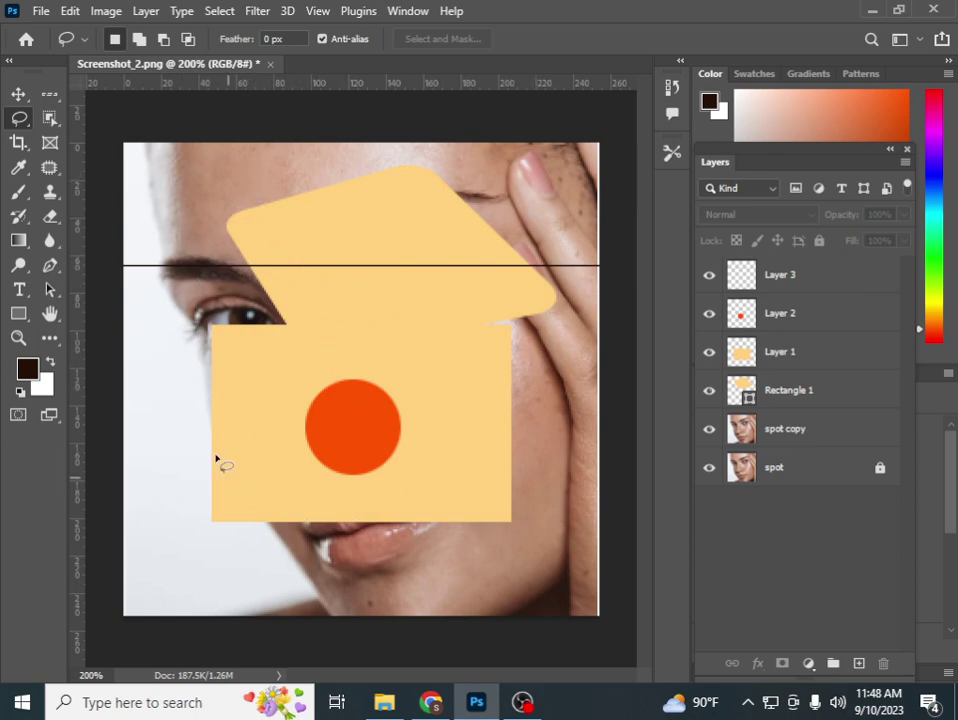
mouse_move(201, 326)
mouse_down()
mouse_move(409, 278)
mouse_move(168, 270)
mouse_up()
drag(201, 334, 203, 337)
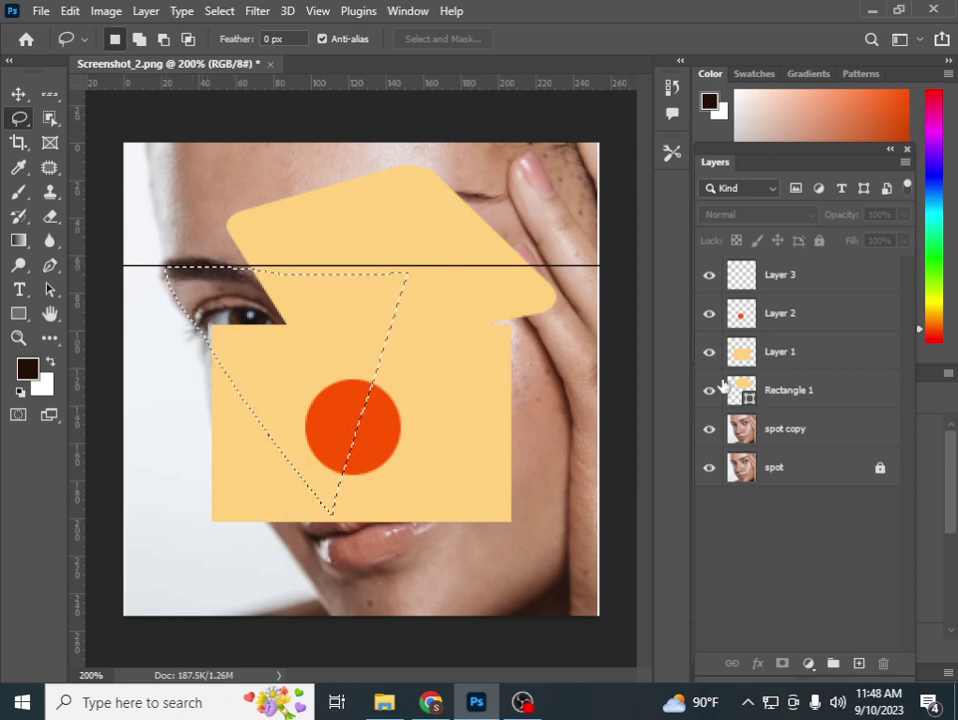
Fill the triangle with a sampled skin tone (bb8f79) on a new layer above Layer 3
click(783, 292)
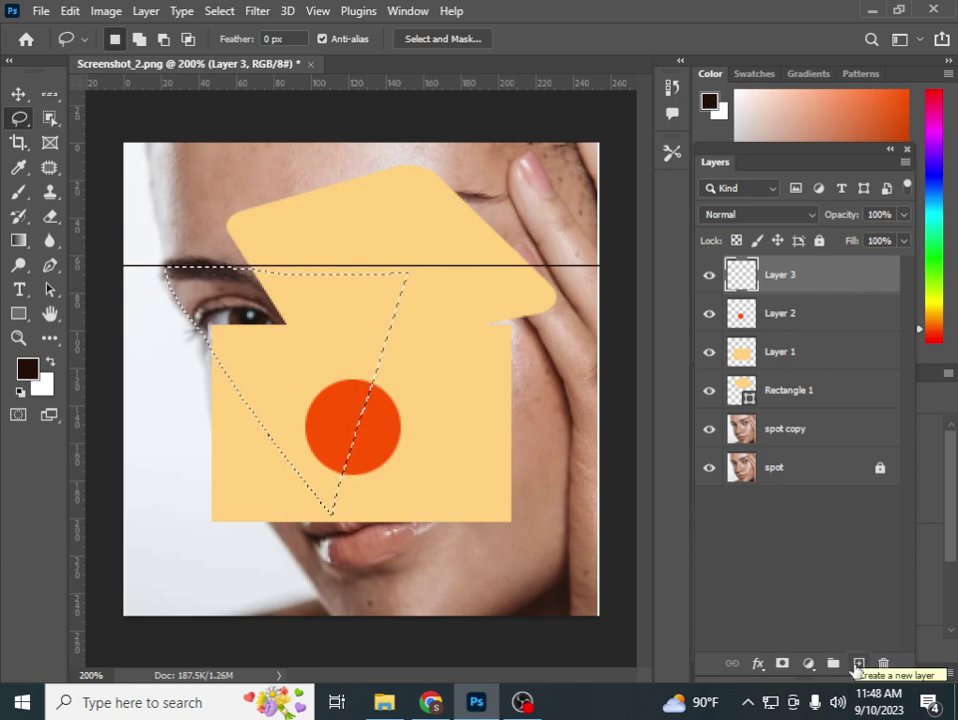
click(857, 664)
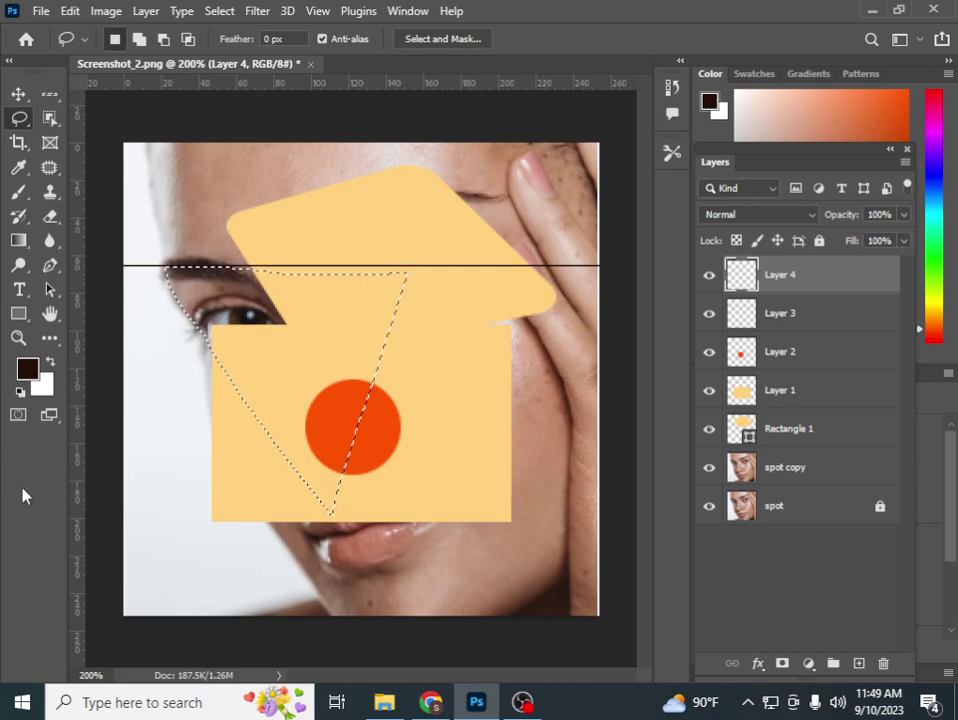
click(27, 369)
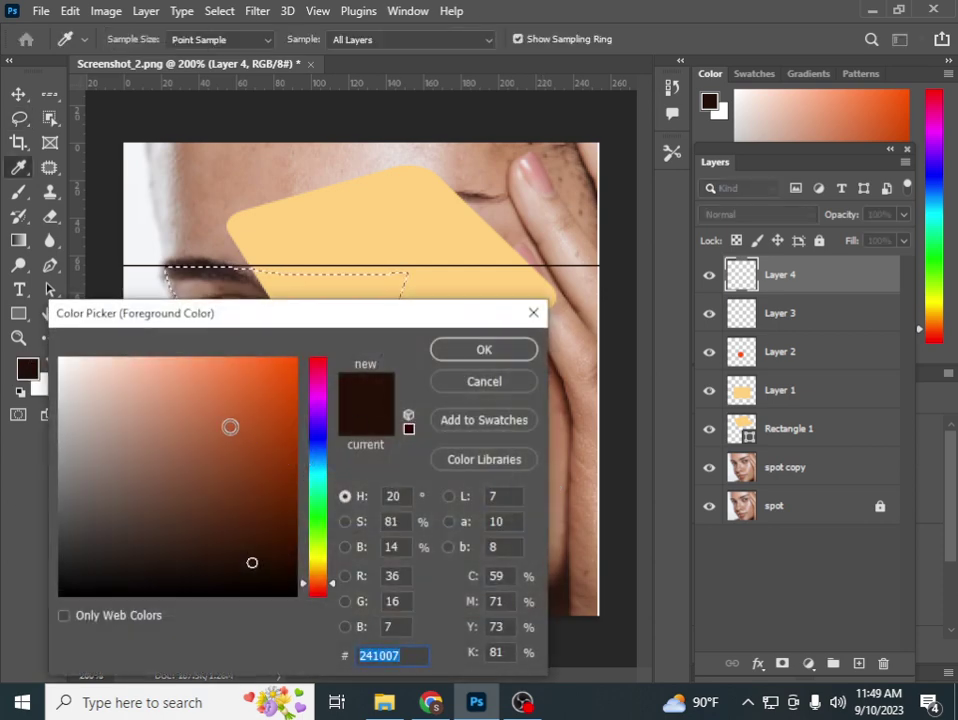
click(275, 290)
click(276, 292)
click(505, 350)
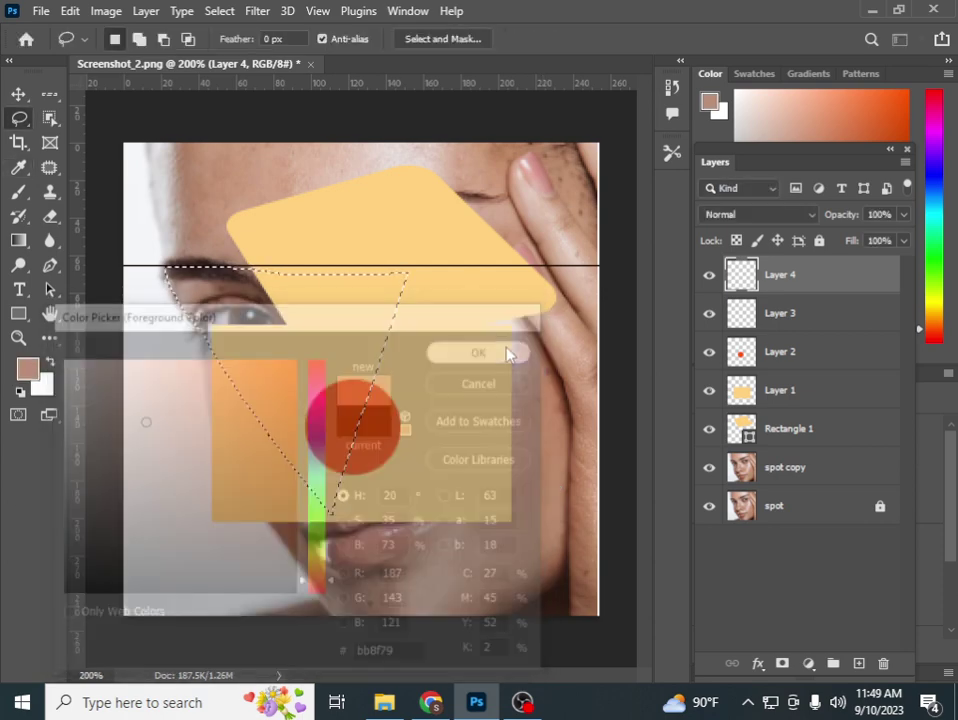
key(alt+BackSpace)
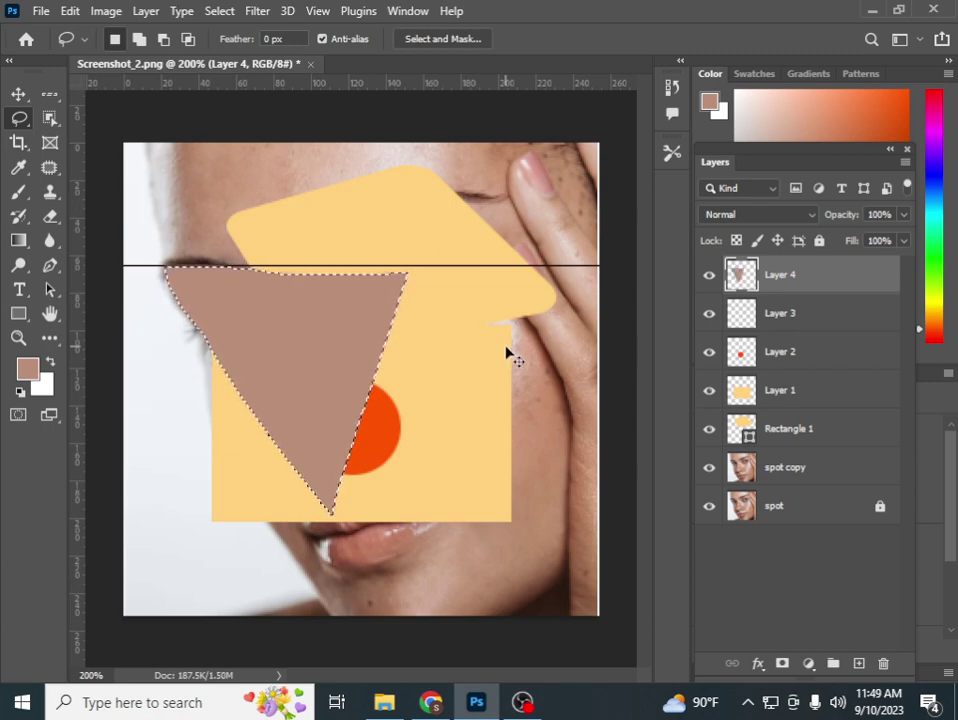
key(ctrl+d)
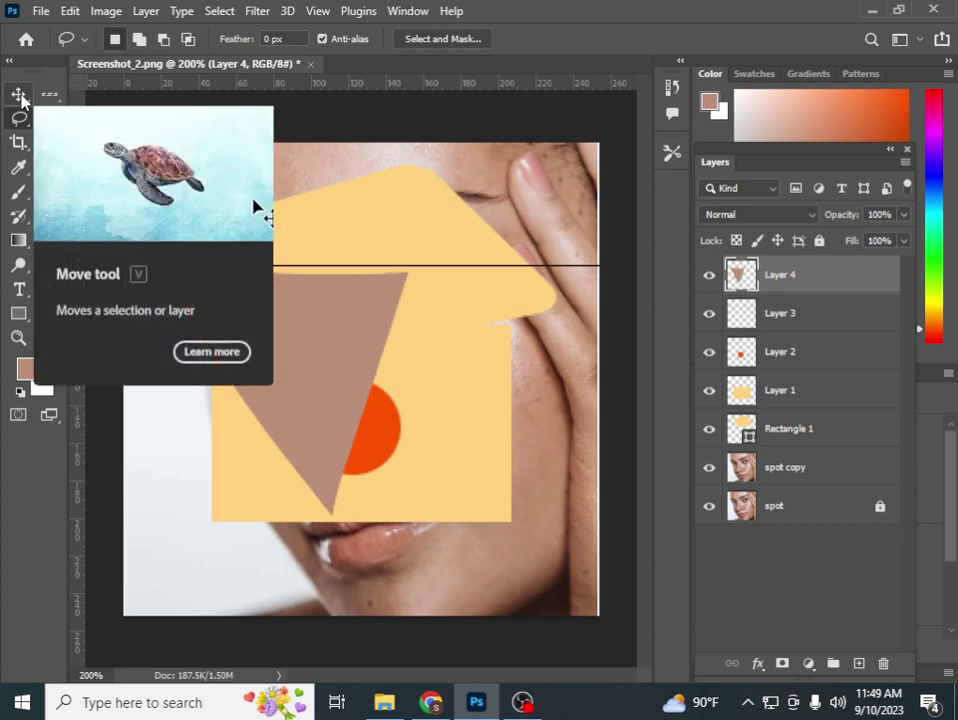
Drag the triangle and the pale orange rectangle shapes into new positions toward the right
click(19, 95)
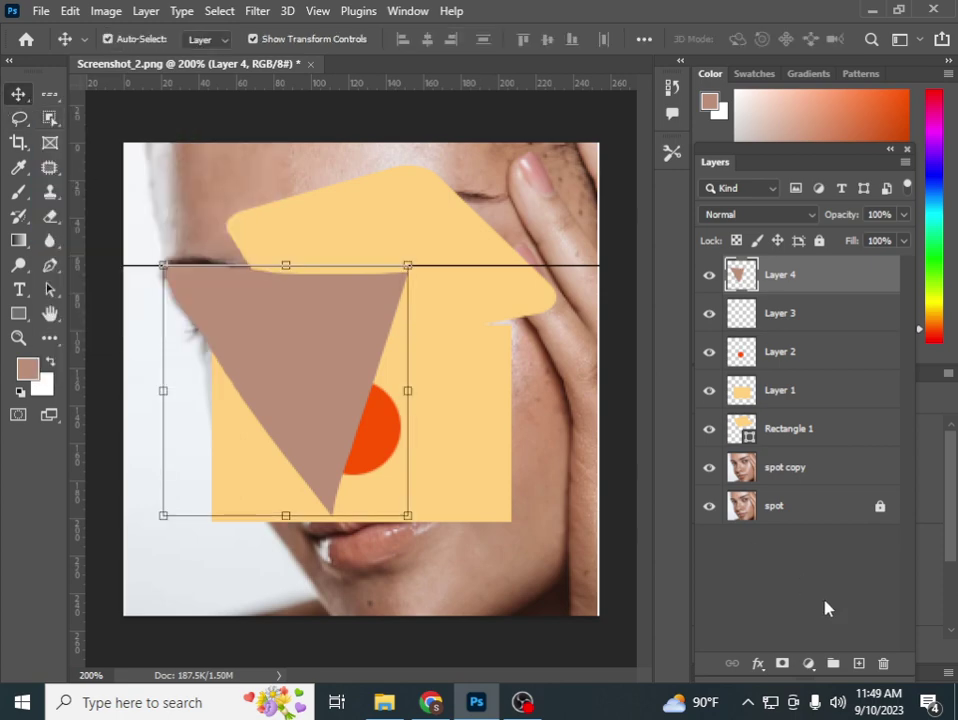
drag(320, 433, 470, 301)
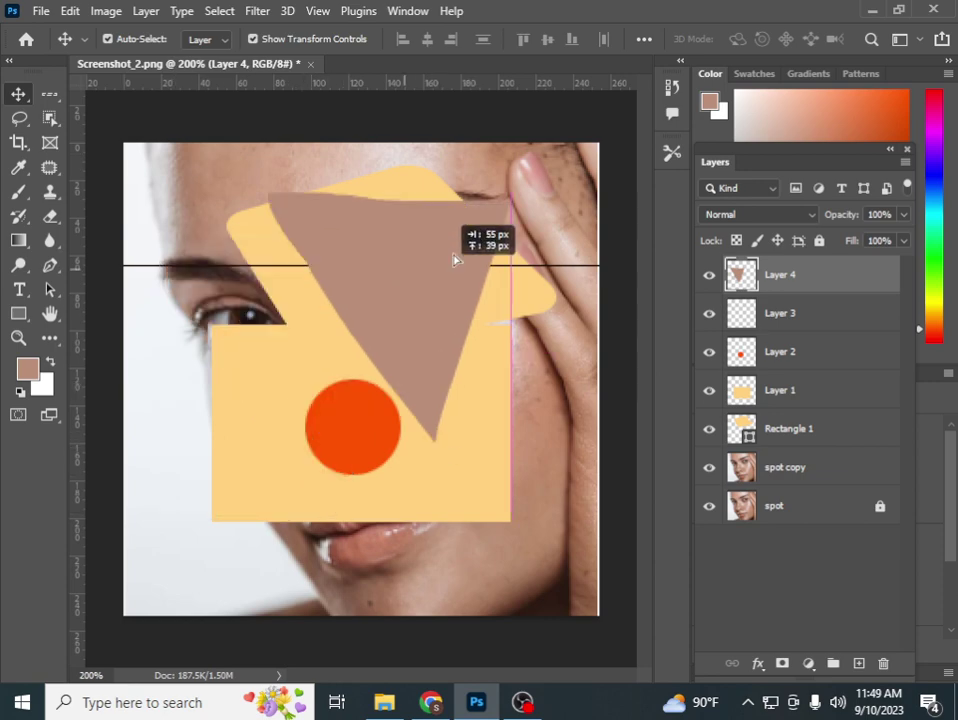
drag(380, 462, 464, 577)
click(262, 408)
drag(262, 410, 250, 359)
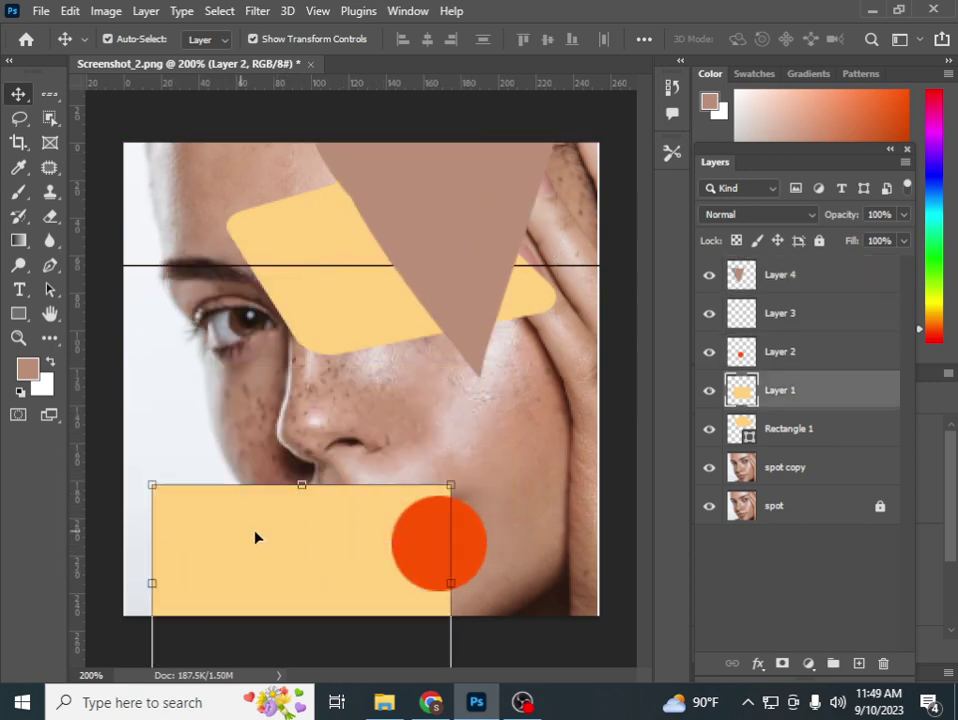
mouse_move(318, 255)
mouse_down()
mouse_move(498, 402)
mouse_move(508, 427)
mouse_up()
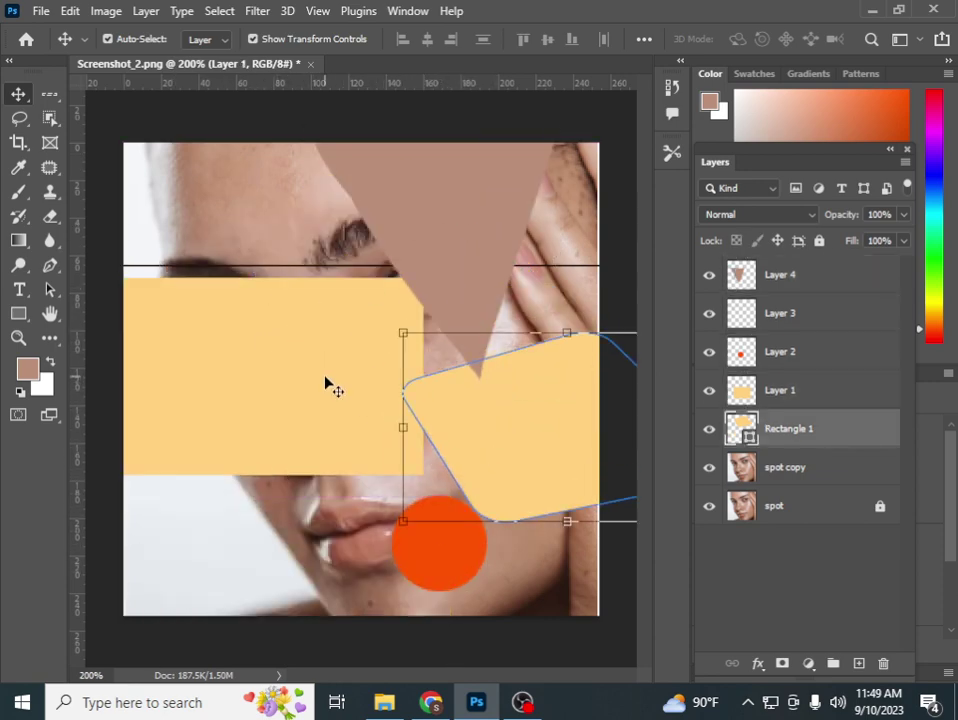
drag(327, 385, 307, 507)
Move the orange circle up onto the eye and the triangle down and right
drag(428, 530, 326, 318)
click(440, 250)
drag(440, 250, 484, 341)
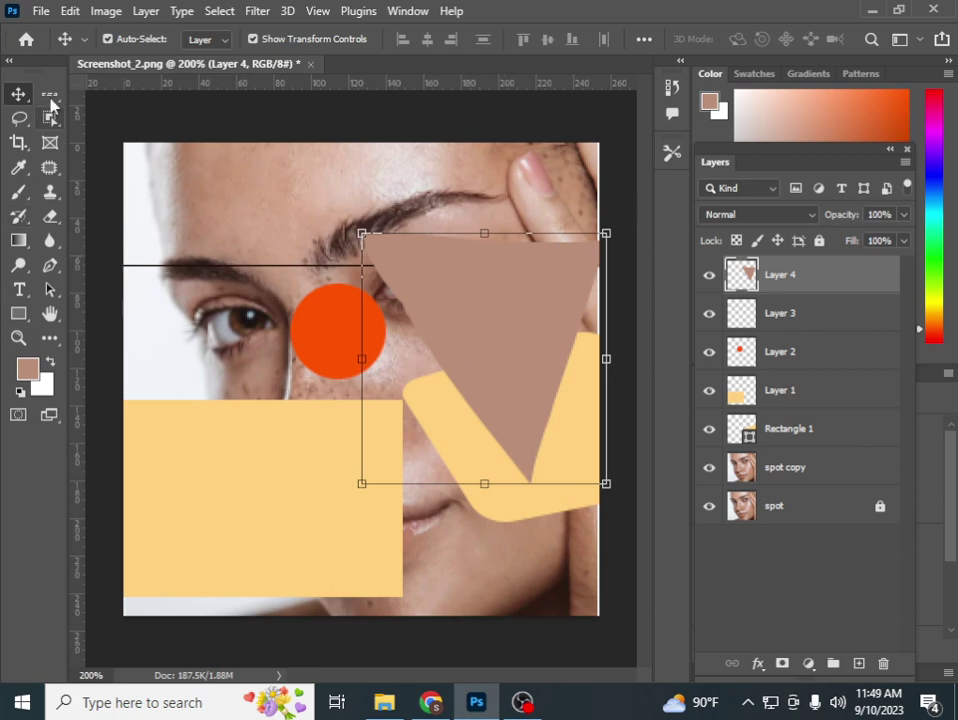
click(18, 118)
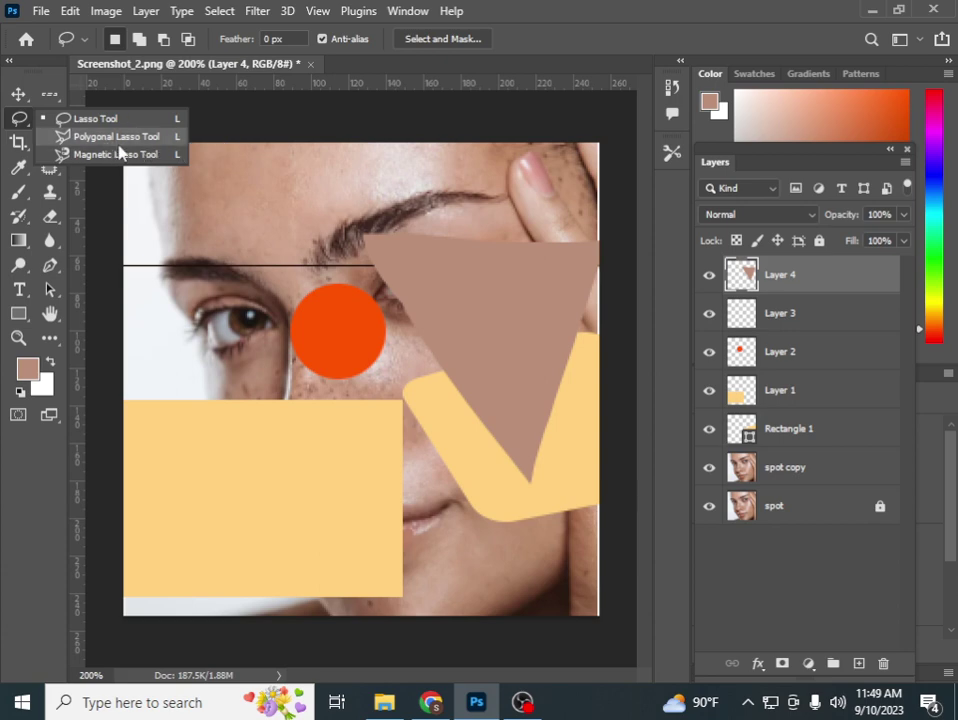
click(118, 138)
click(197, 194)
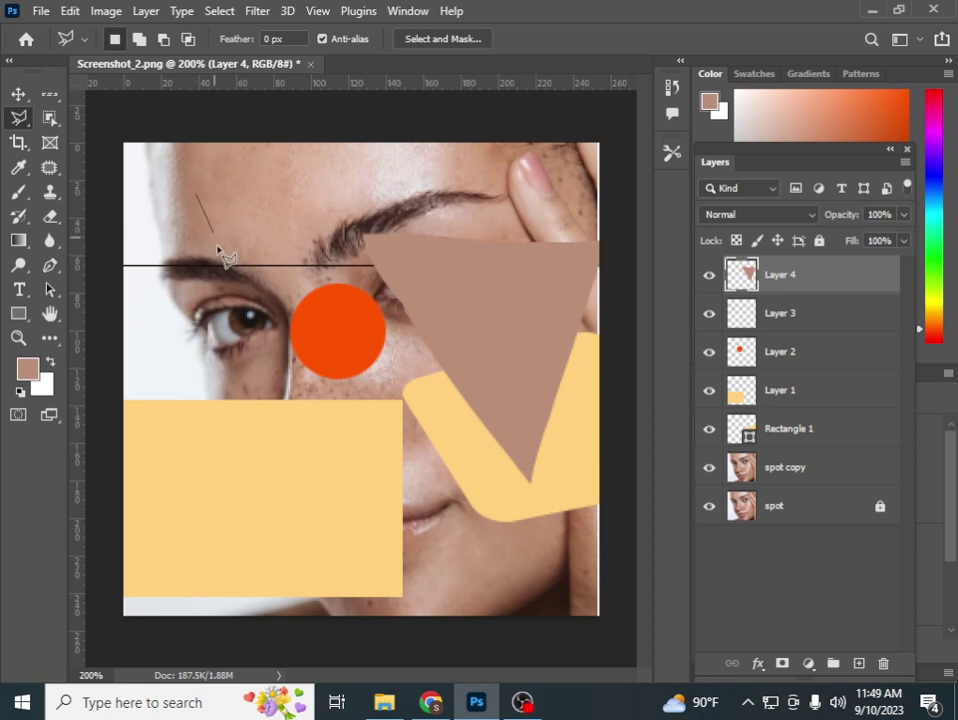
click(287, 294)
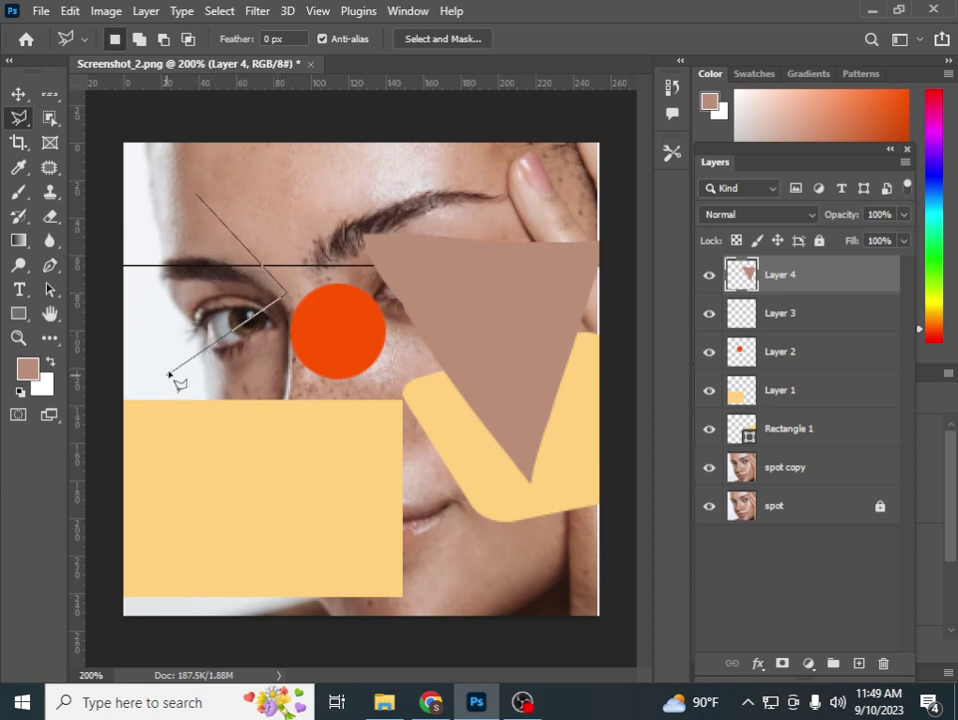
click(168, 373)
click(353, 190)
click(338, 327)
click(256, 157)
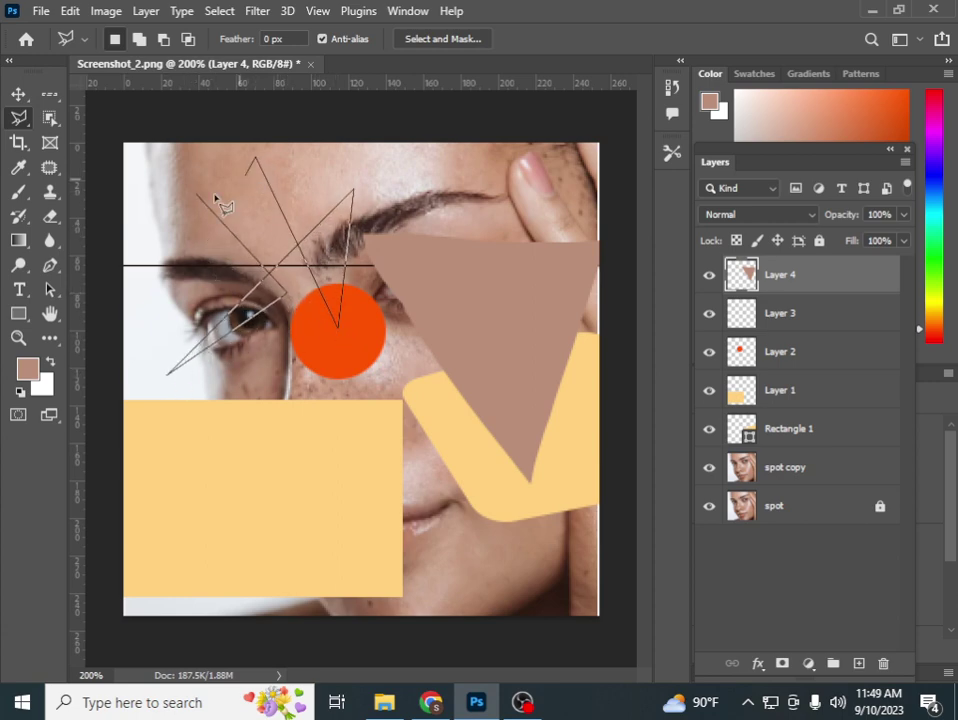
click(178, 198)
click(278, 272)
click(432, 155)
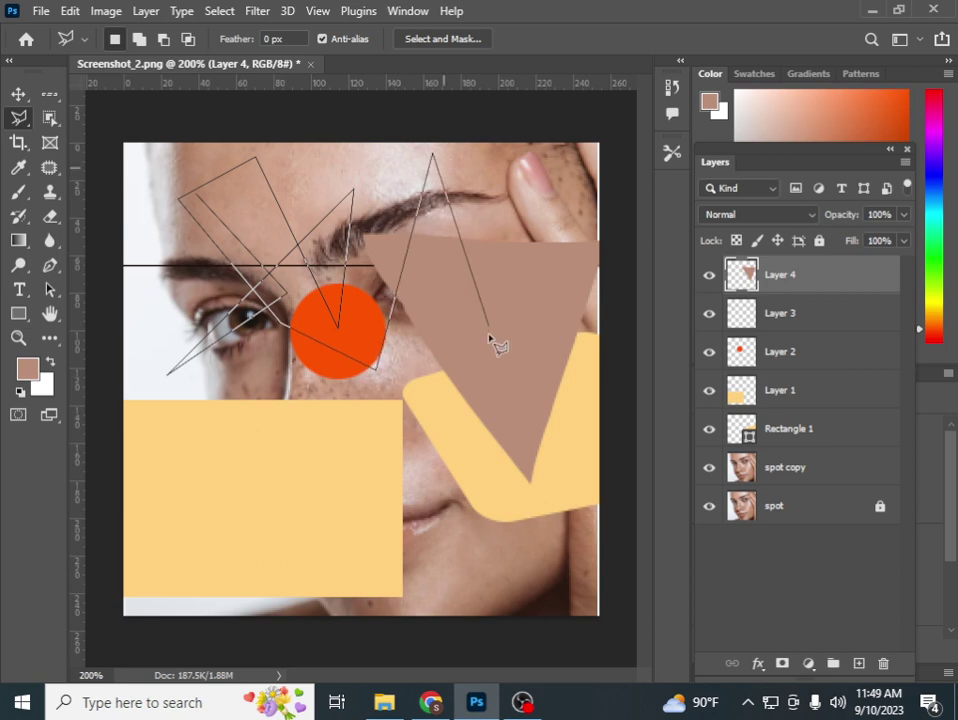
click(487, 335)
click(375, 368)
click(252, 401)
click(356, 553)
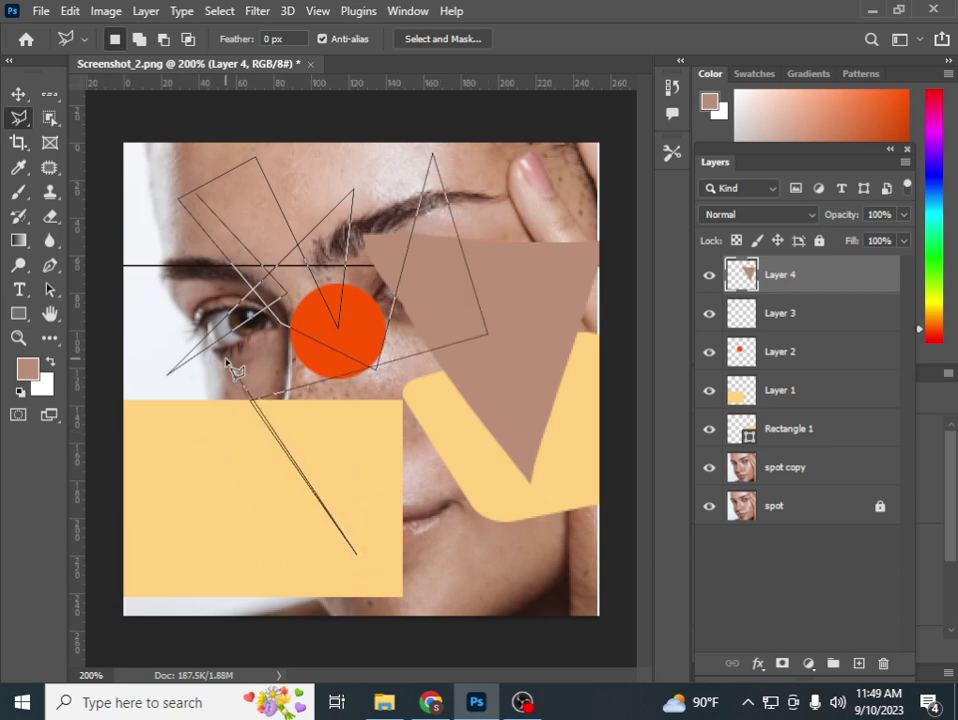
click(237, 372)
double_click(245, 258)
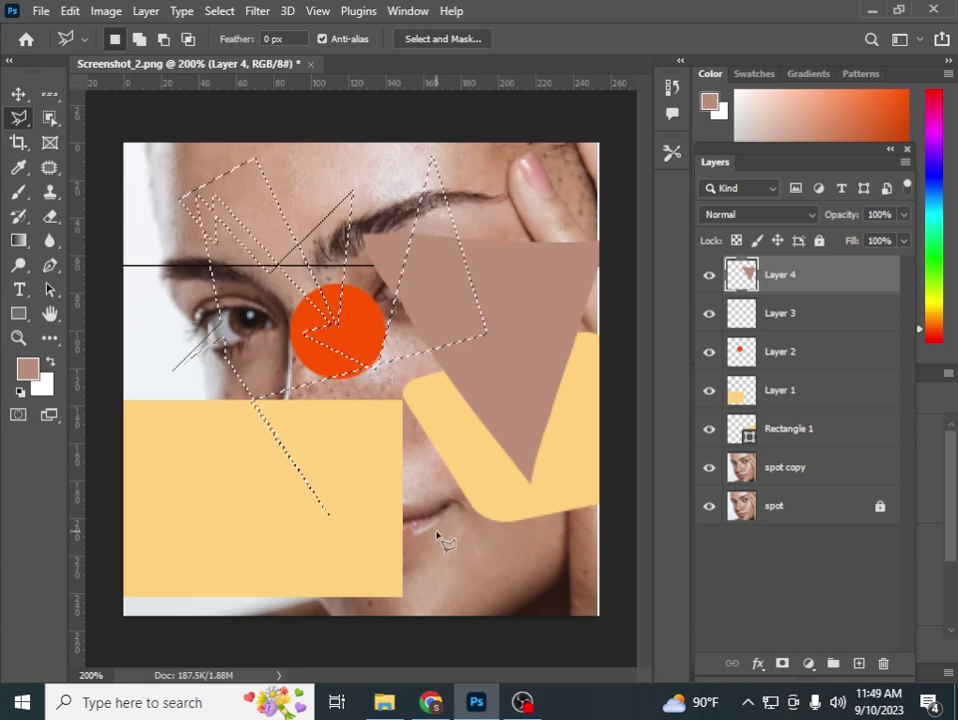
key(ctrl+d)
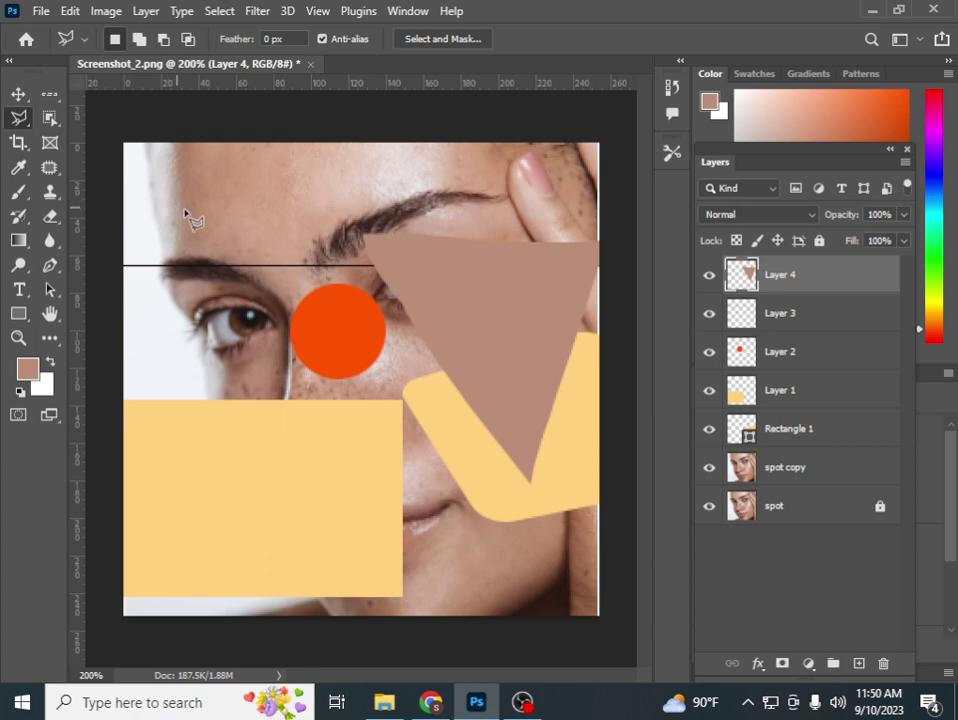
Polygonal-lasso a rectangular selection on the forehead above the left eyebrow
click(196, 166)
click(199, 245)
click(342, 246)
click(342, 175)
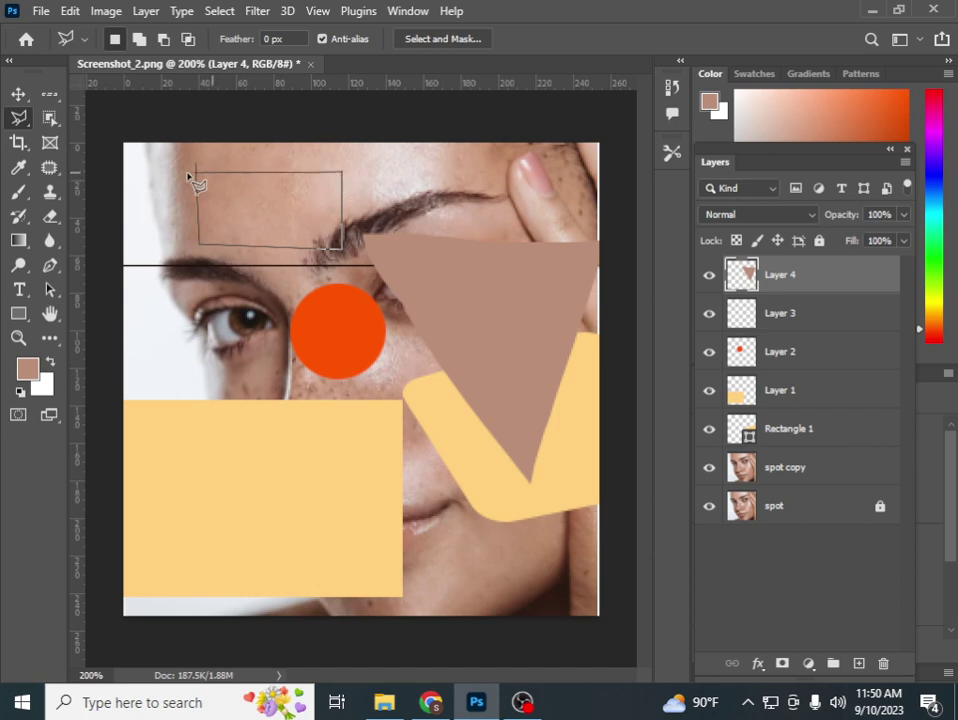
click(196, 167)
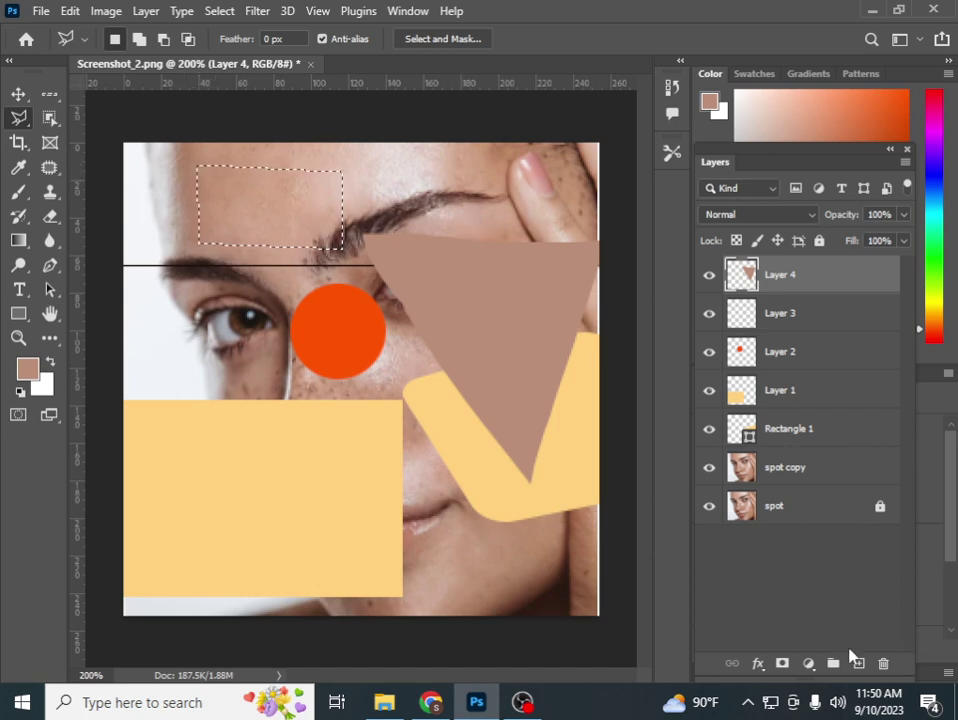
Fill the selection with the foreground colour on a new Layer 5, then deselect
click(856, 661)
key(alt+BackSpace)
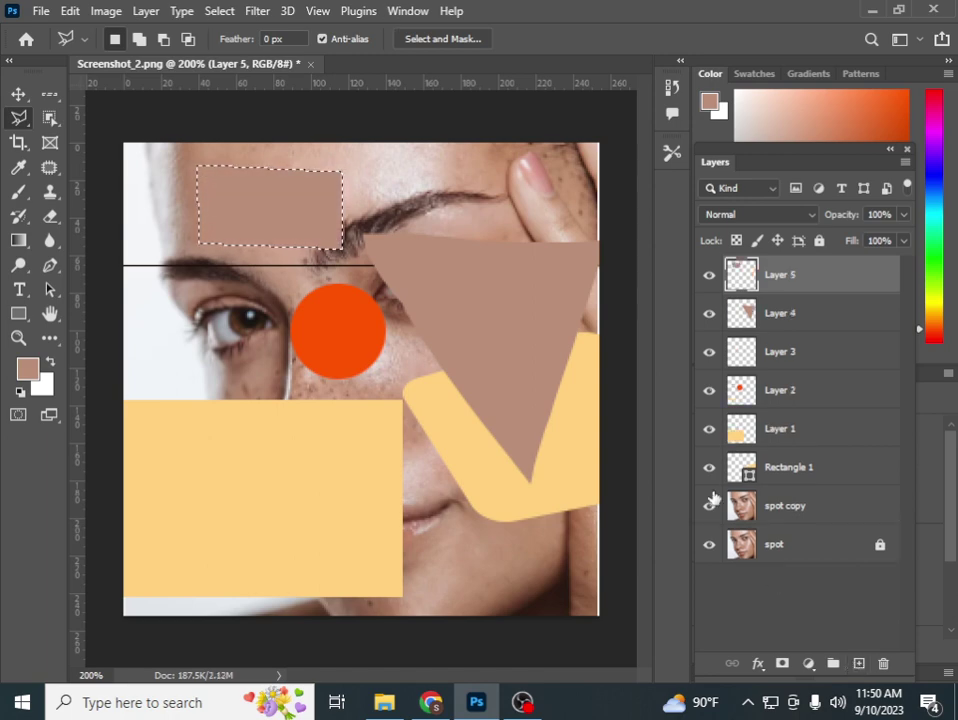
key(ctrl+d)
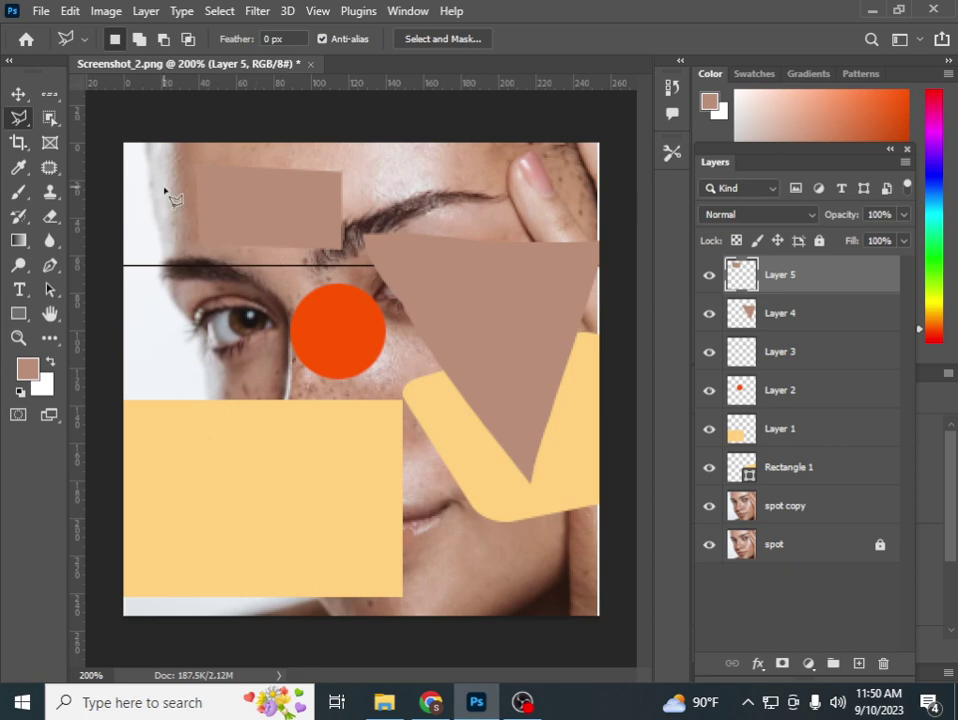
Trace a large region from the eyebrow over the cheek and lower face with the Magnetic Lasso
right_click(28, 126)
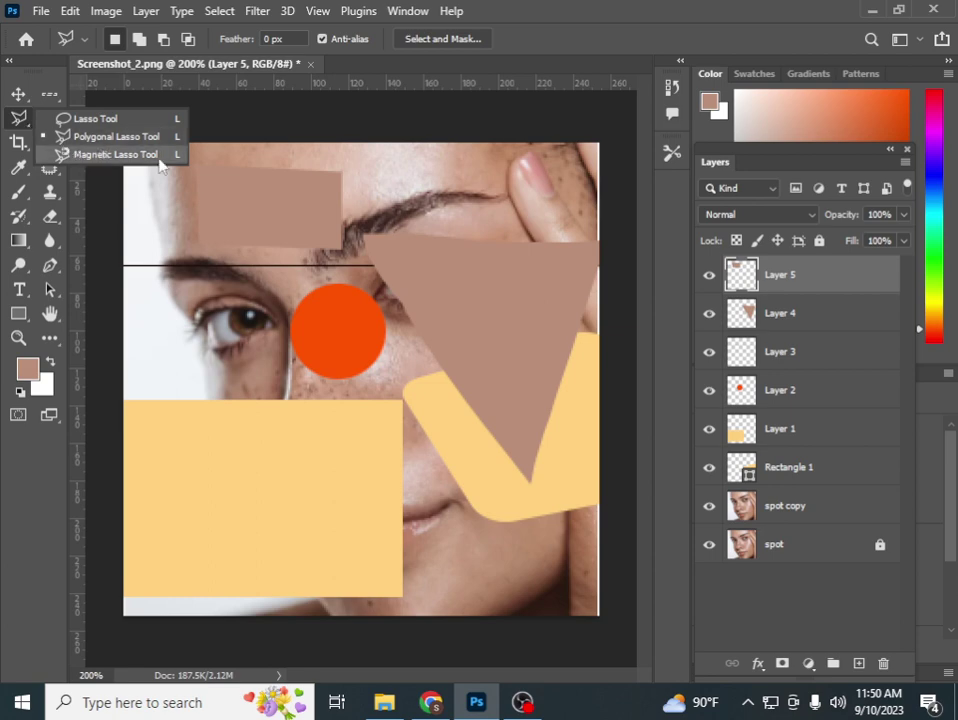
click(115, 154)
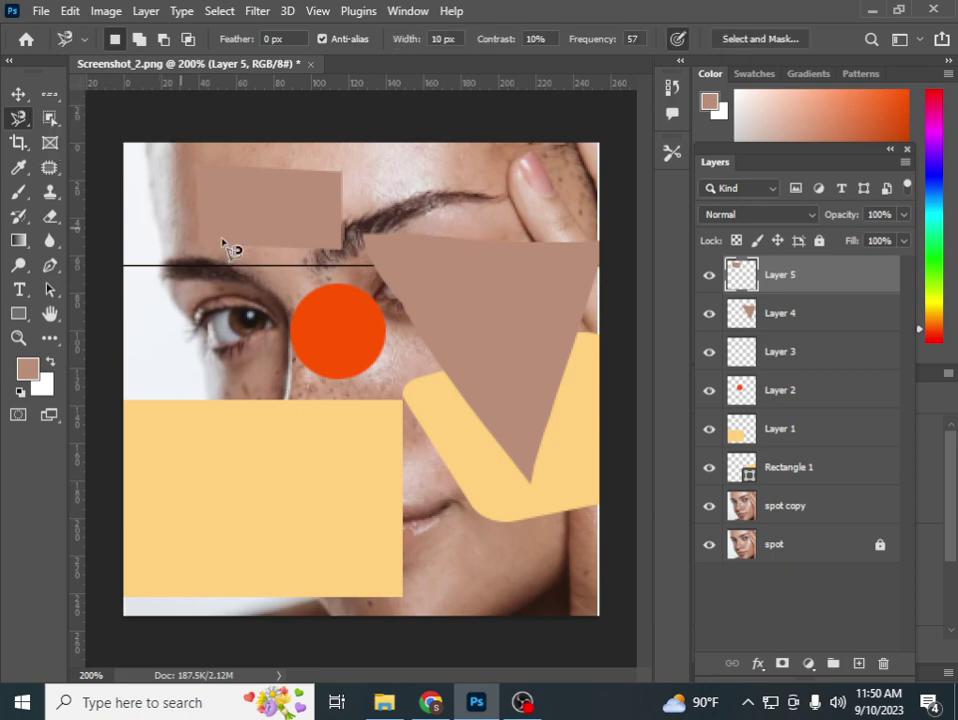
click(408, 178)
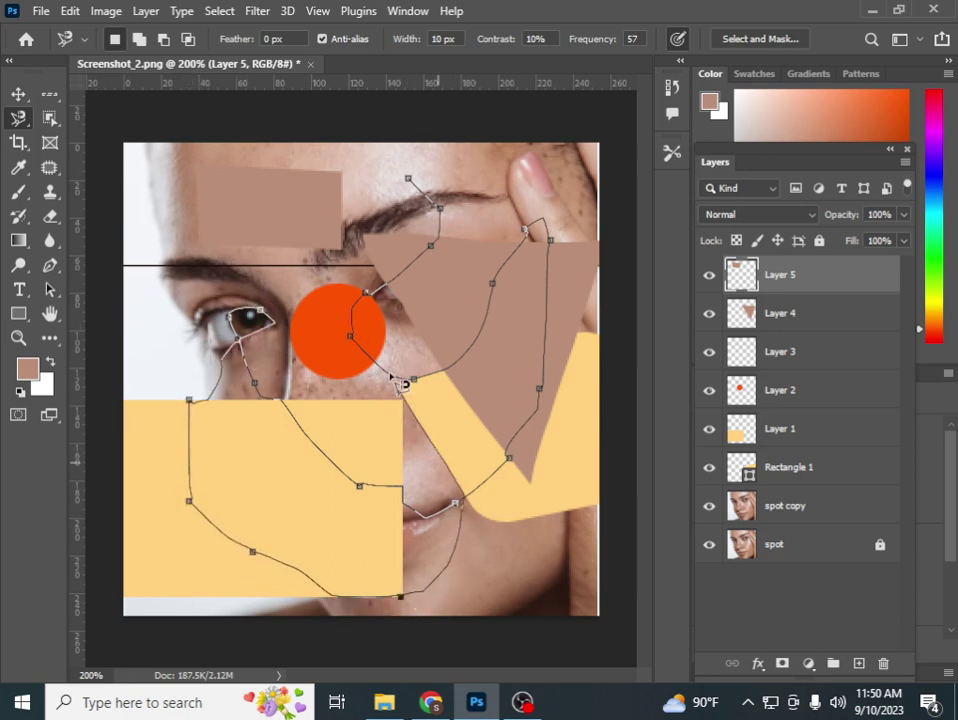
click(408, 180)
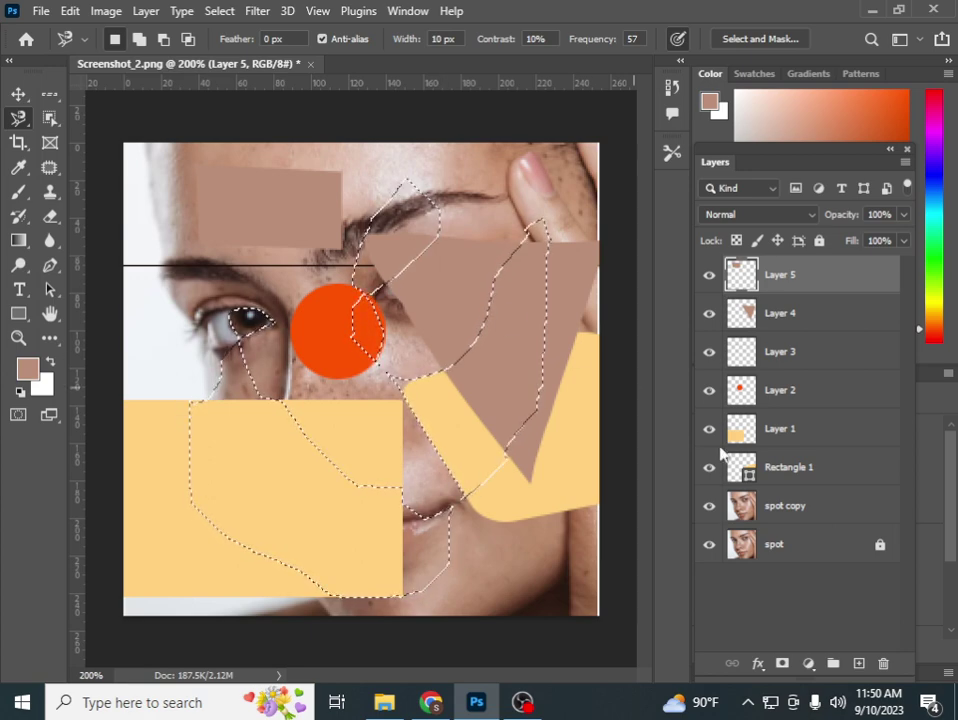
On a new Layer 6, fill the selection with bright green 11e820 and deselect
click(857, 665)
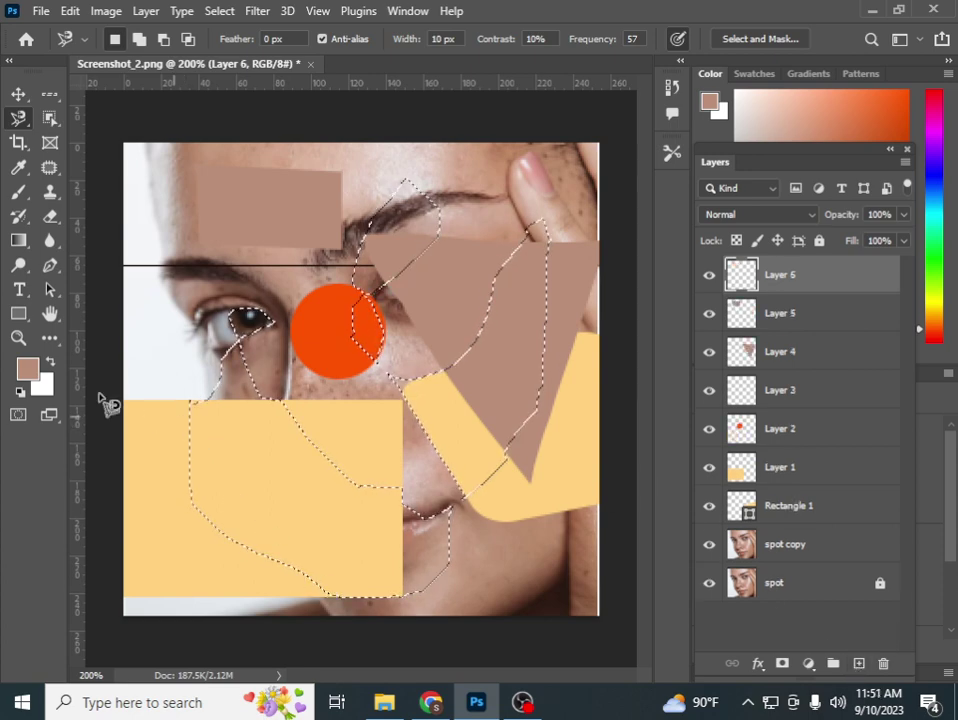
click(26, 370)
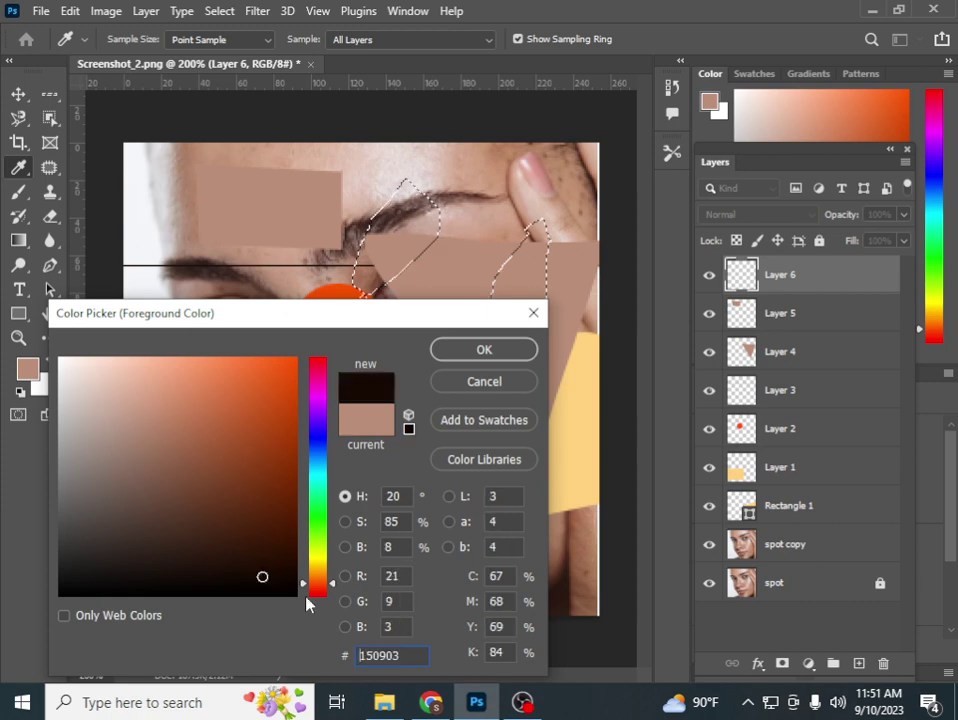
drag(316, 586, 316, 513)
click(279, 378)
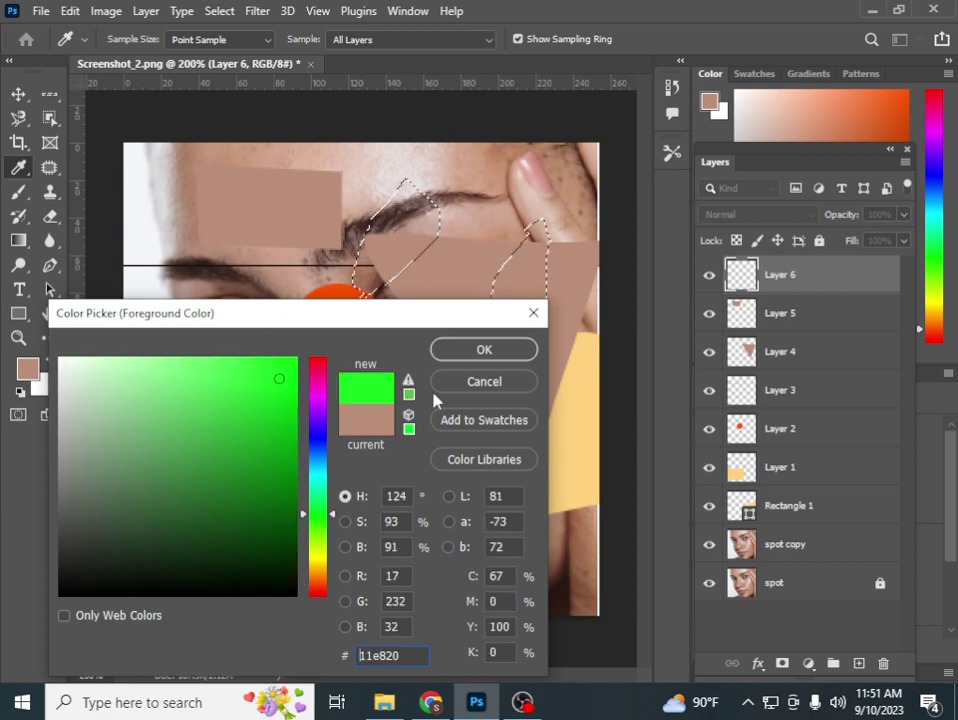
click(475, 350)
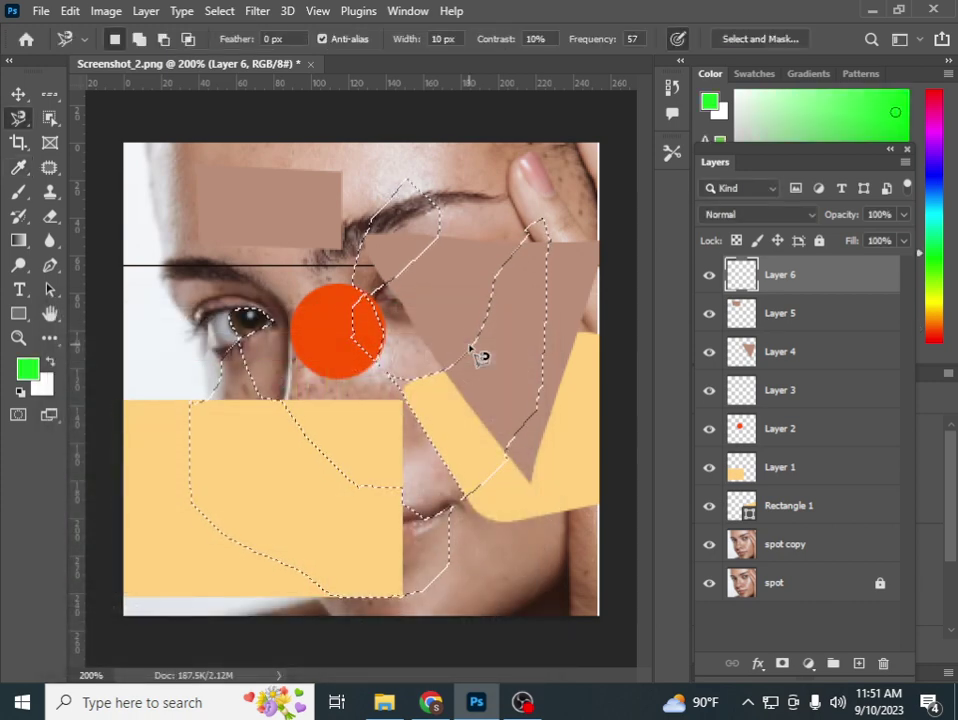
key(alt+BackSpace)
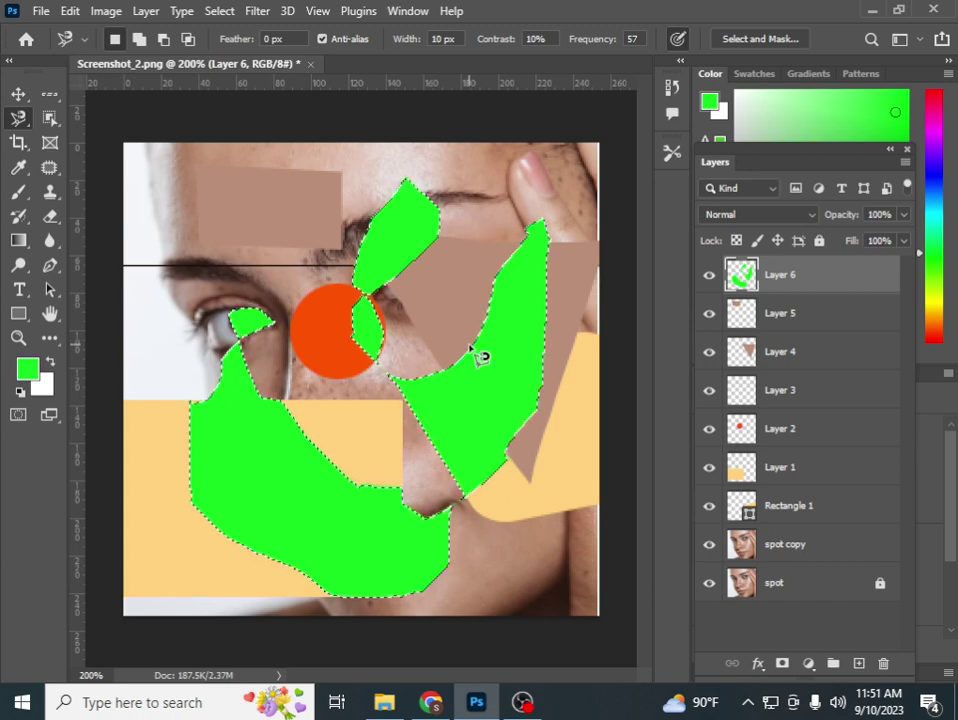
key(ctrl+d)
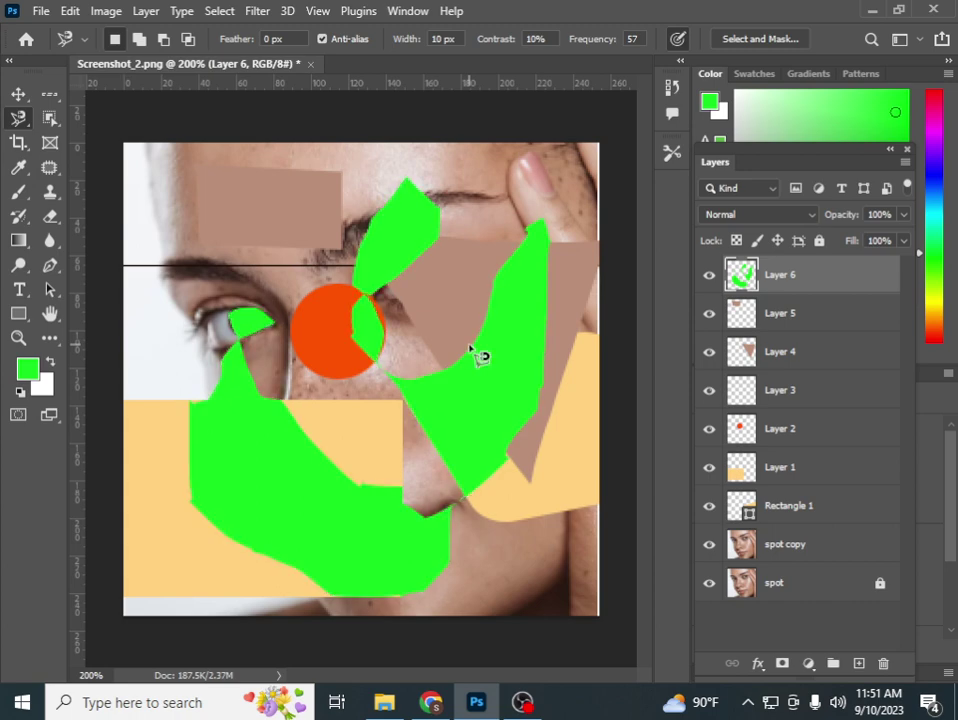
right_click(32, 128)
click(20, 122)
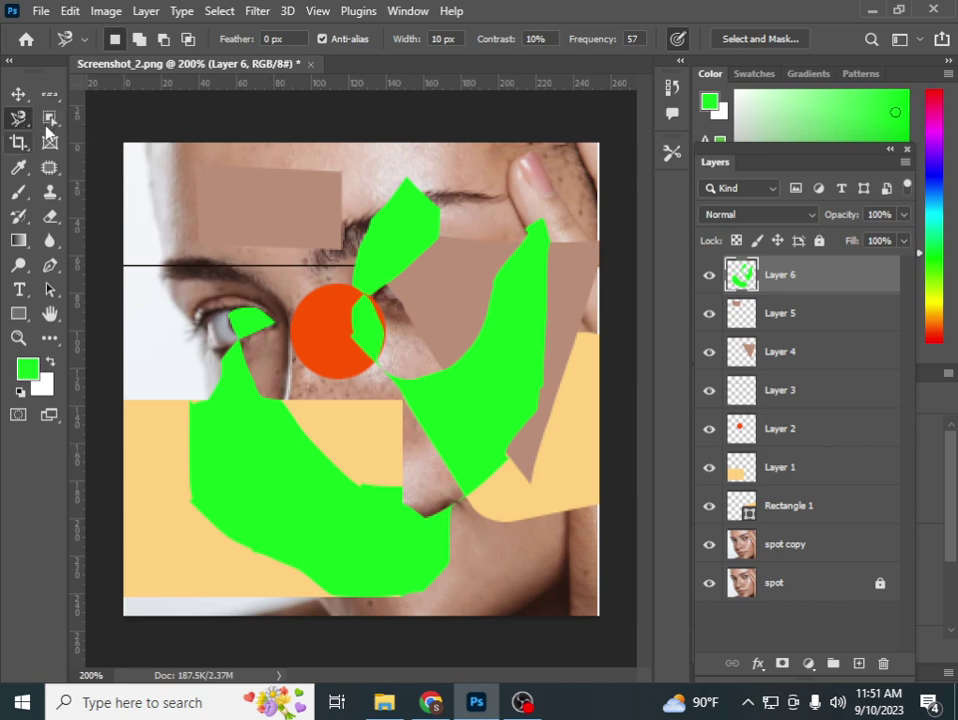
click(50, 118)
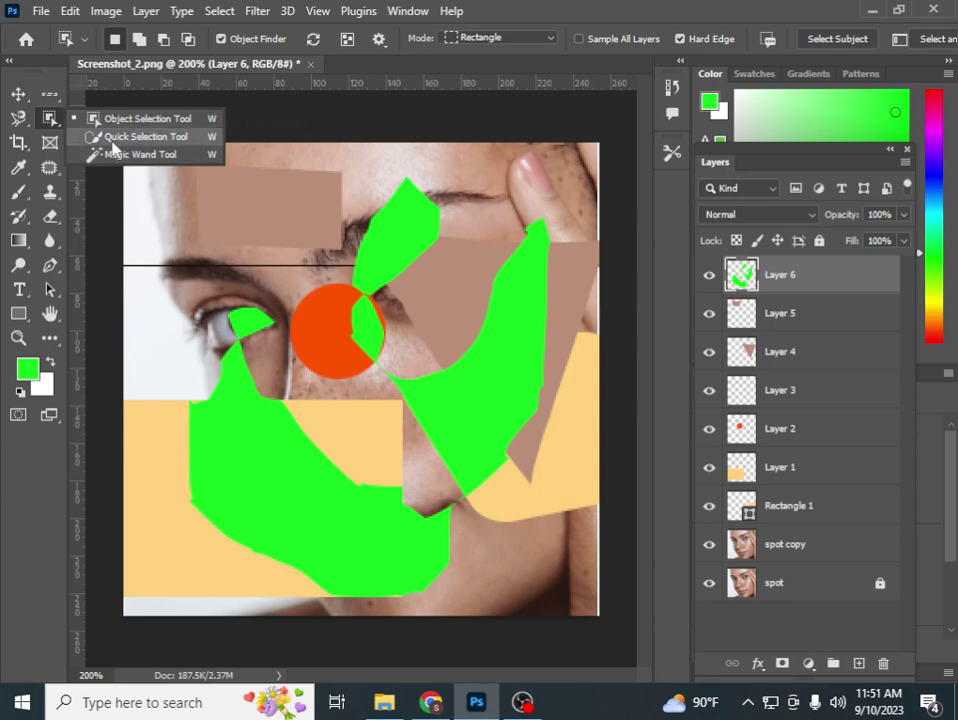
click(113, 167)
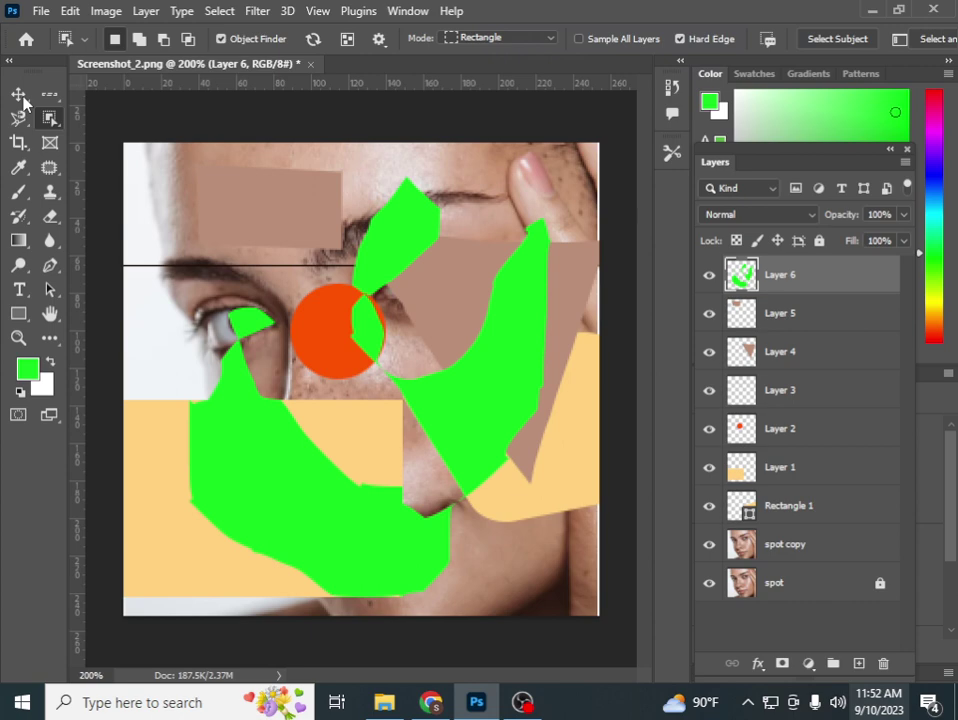
key(shift+w)
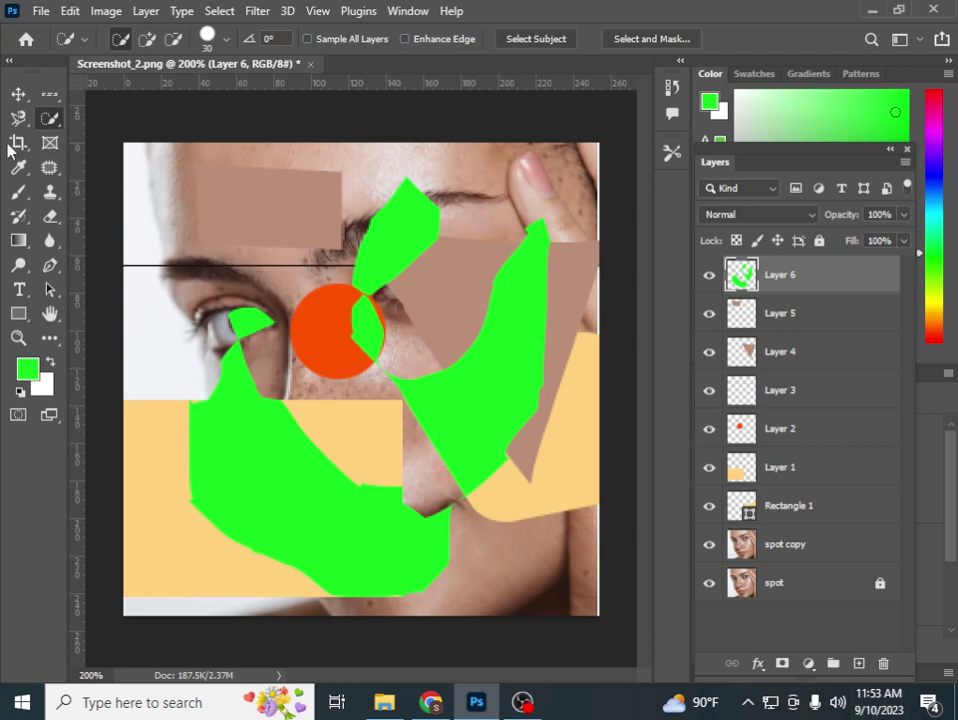
right_click(49, 118)
key(Escape)
key(alt+bracketleft)
key(alt+bracketleft)
key(alt+bracketleft)
Crop the canvas tightly around the eye, orange circle and green shapes, trimming the lower face and right side
key(alt+bracketright)
key(alt+bracketright)
key(alt+bracketright)
key(v)
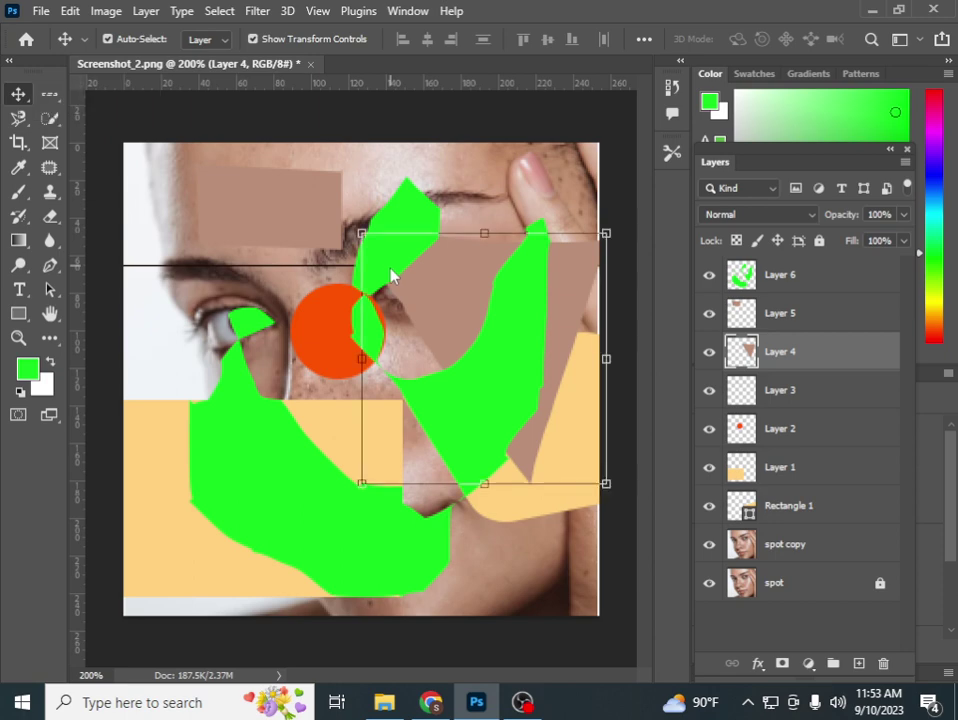
key(c)
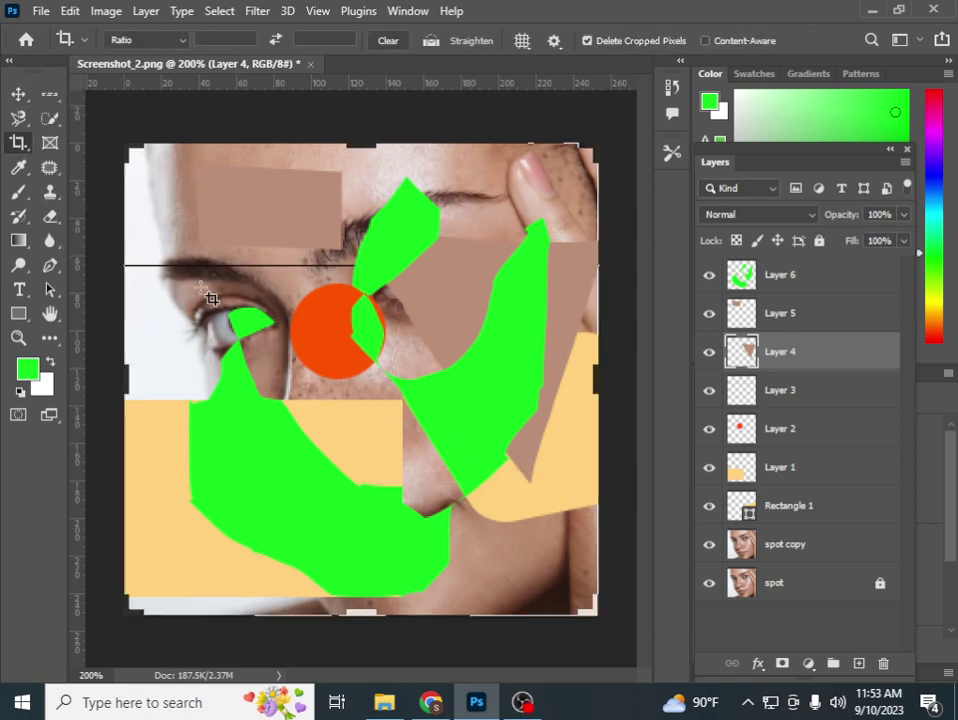
drag(121, 151, 122, 150)
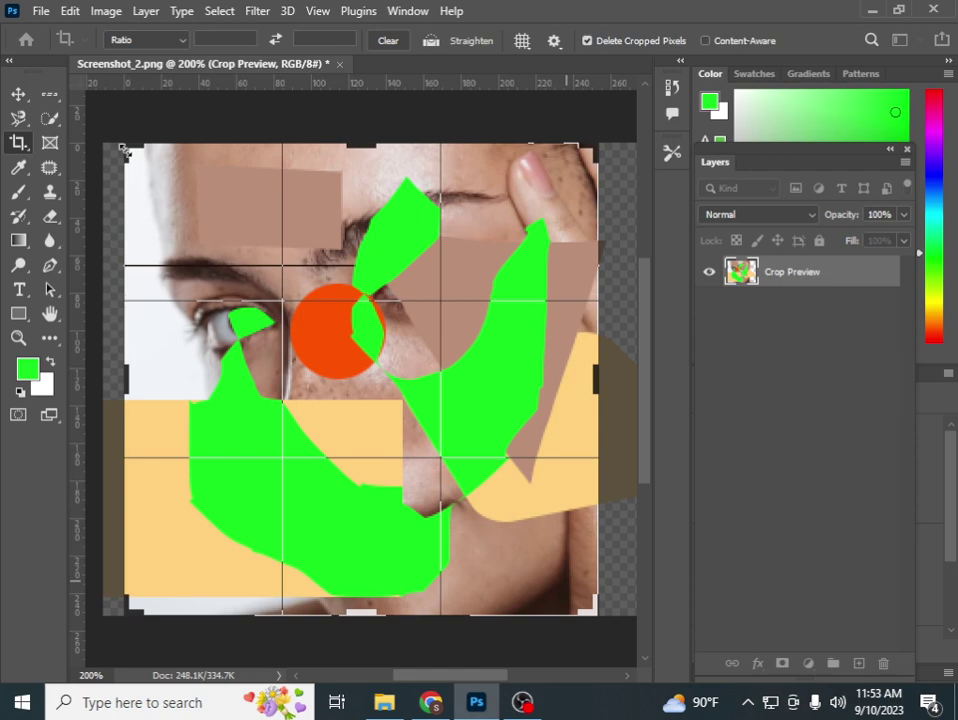
mouse_move(121, 151)
mouse_down()
mouse_move(256, 282)
mouse_move(121, 140)
mouse_move(130, 180)
mouse_move(187, 240)
mouse_move(142, 186)
mouse_up()
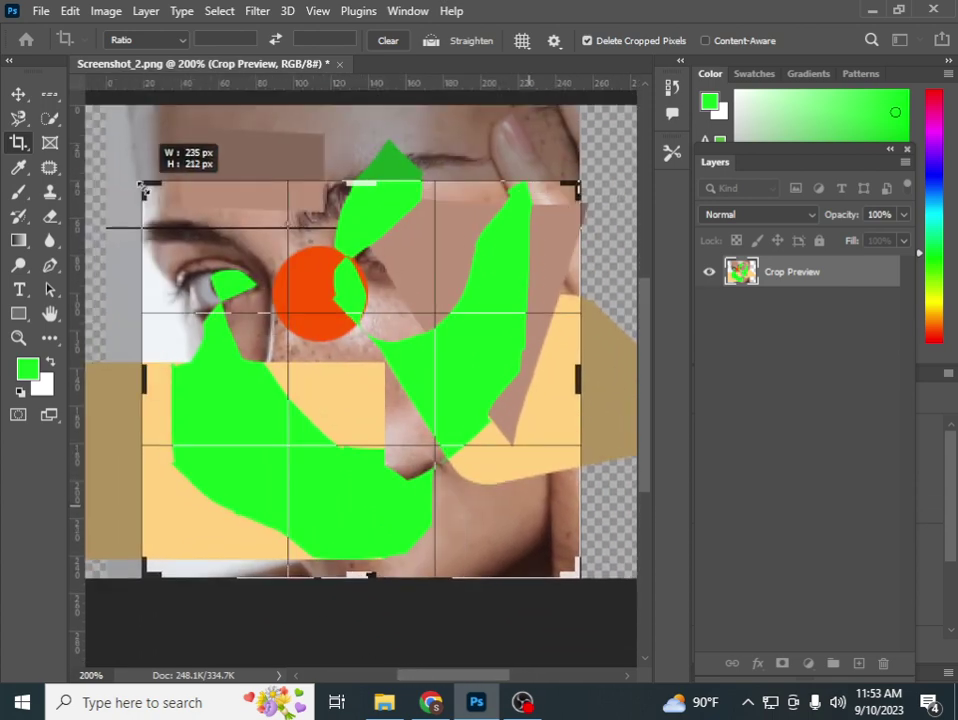
drag(313, 340, 276, 295)
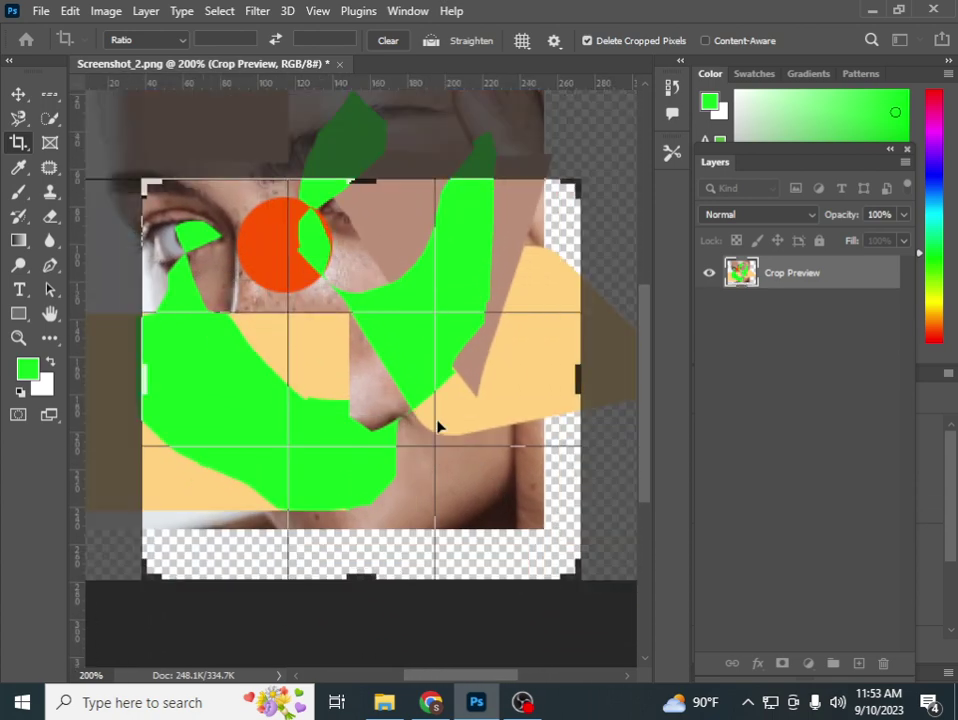
mouse_move(438, 427)
mouse_down()
mouse_move(455, 475)
mouse_move(541, 532)
mouse_up()
drag(577, 573, 517, 495)
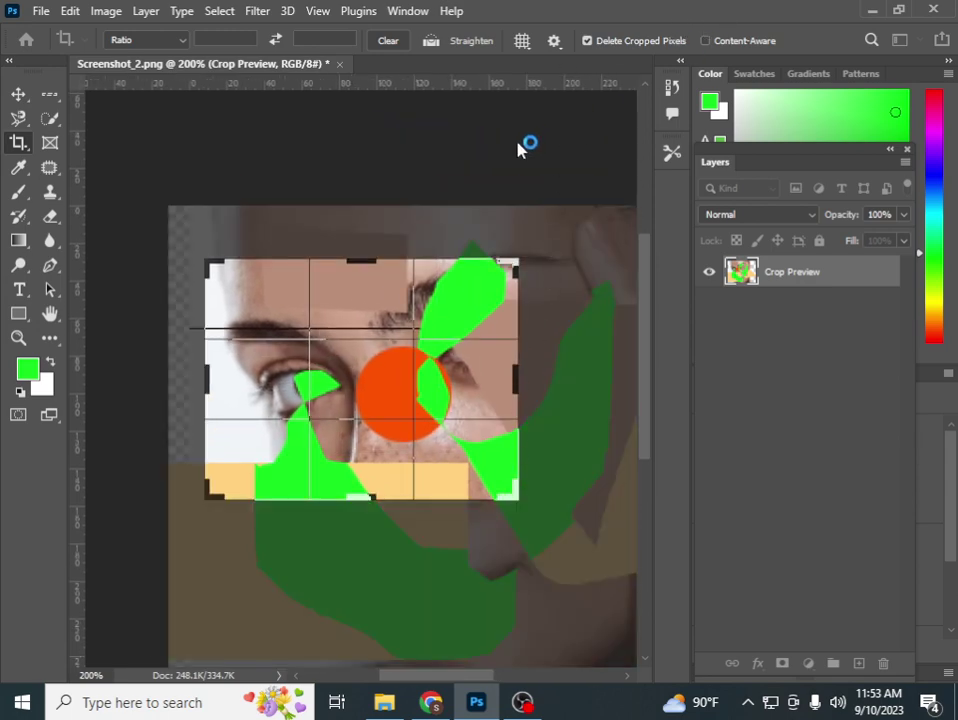
click(280, 143)
click(18, 94)
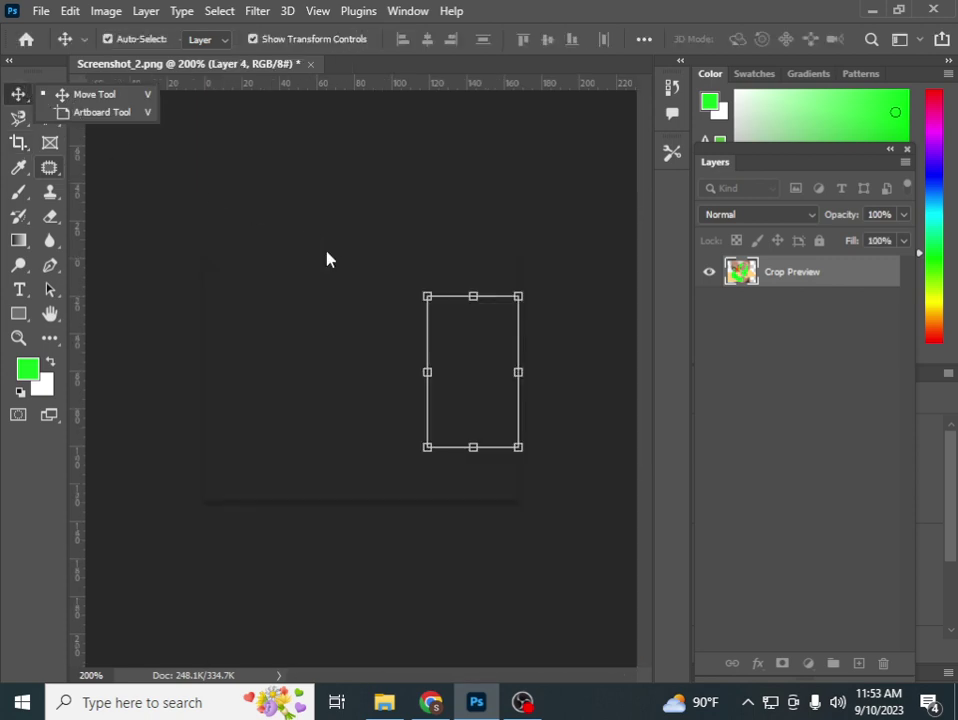
click(326, 252)
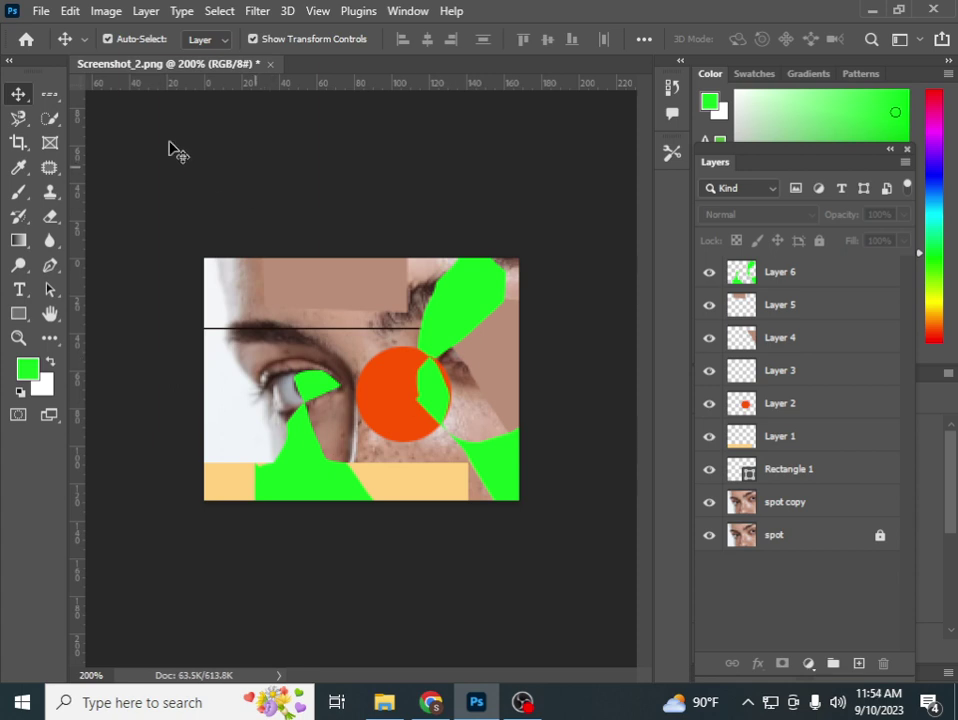
click(106, 12)
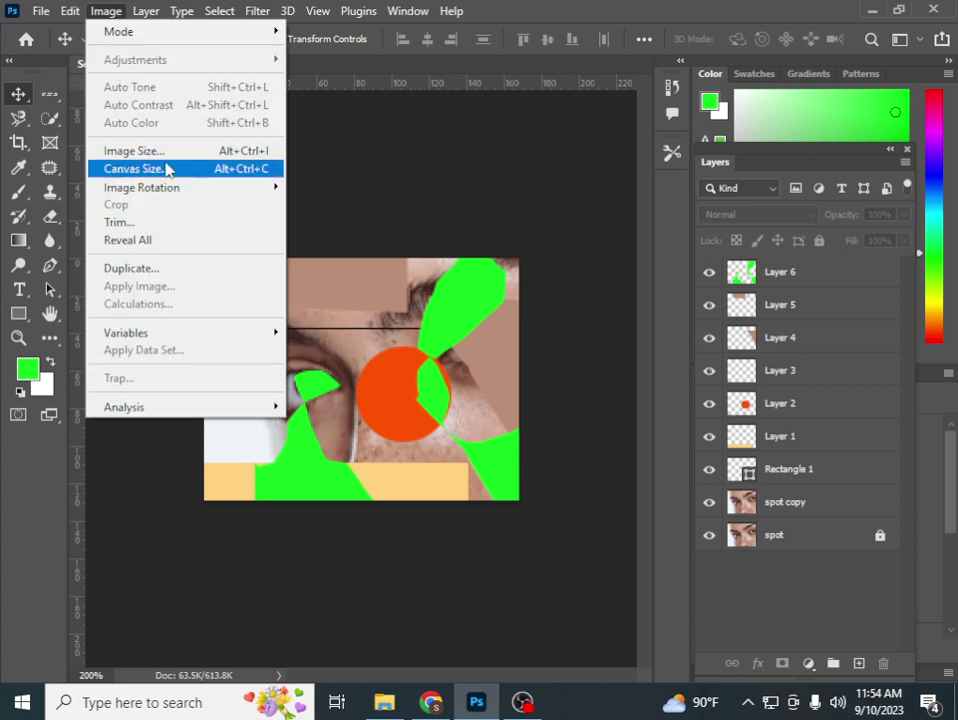
key(Escape)
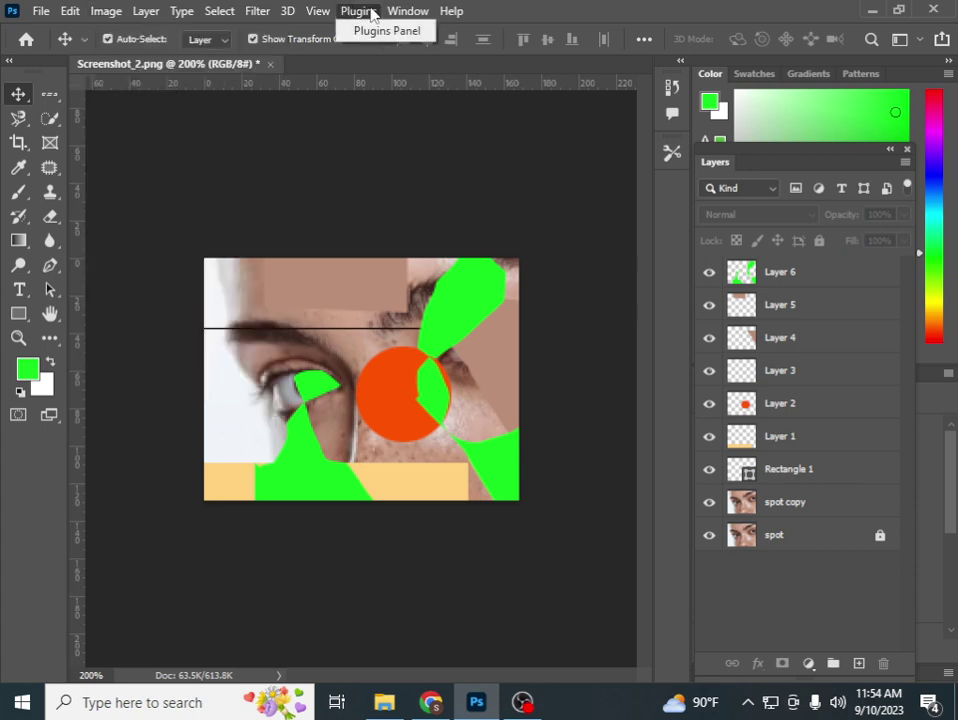
click(408, 10)
click(778, 8)
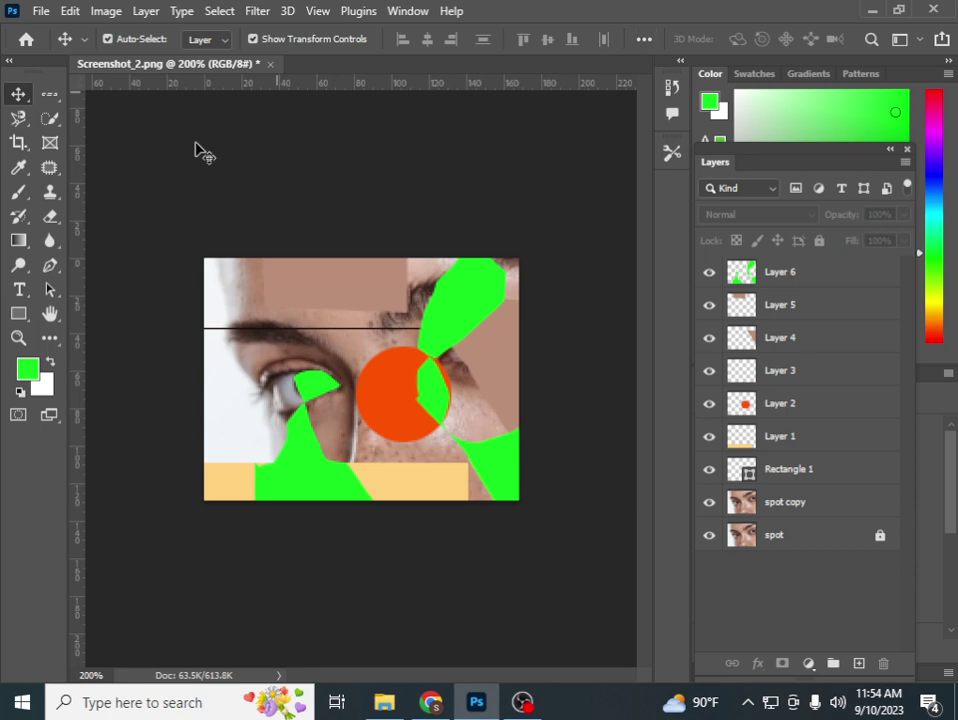
click(19, 146)
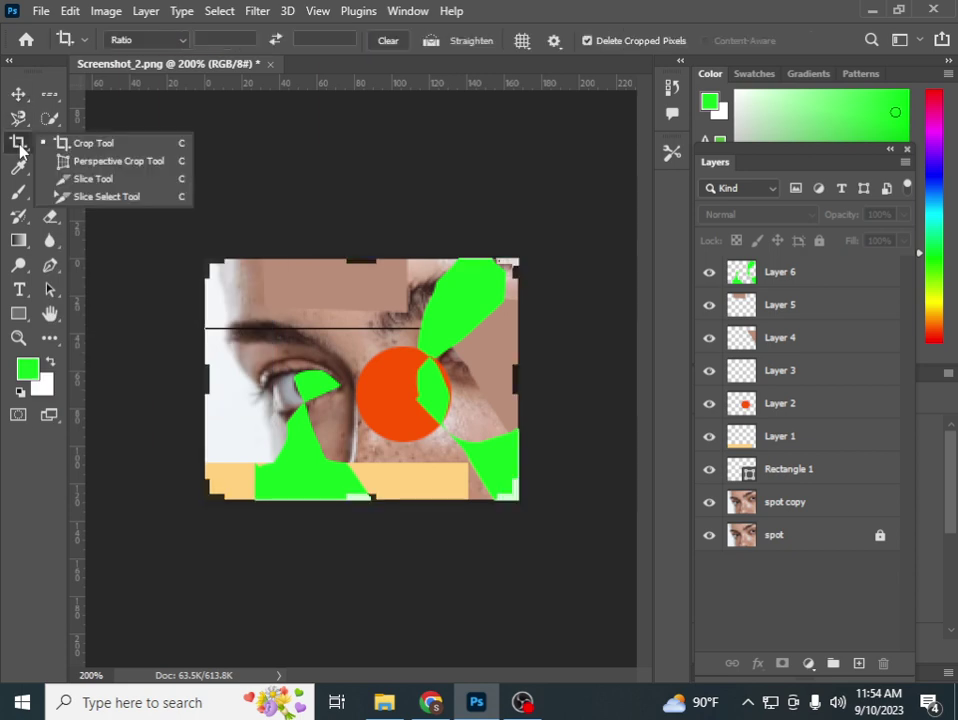
click(88, 165)
click(231, 281)
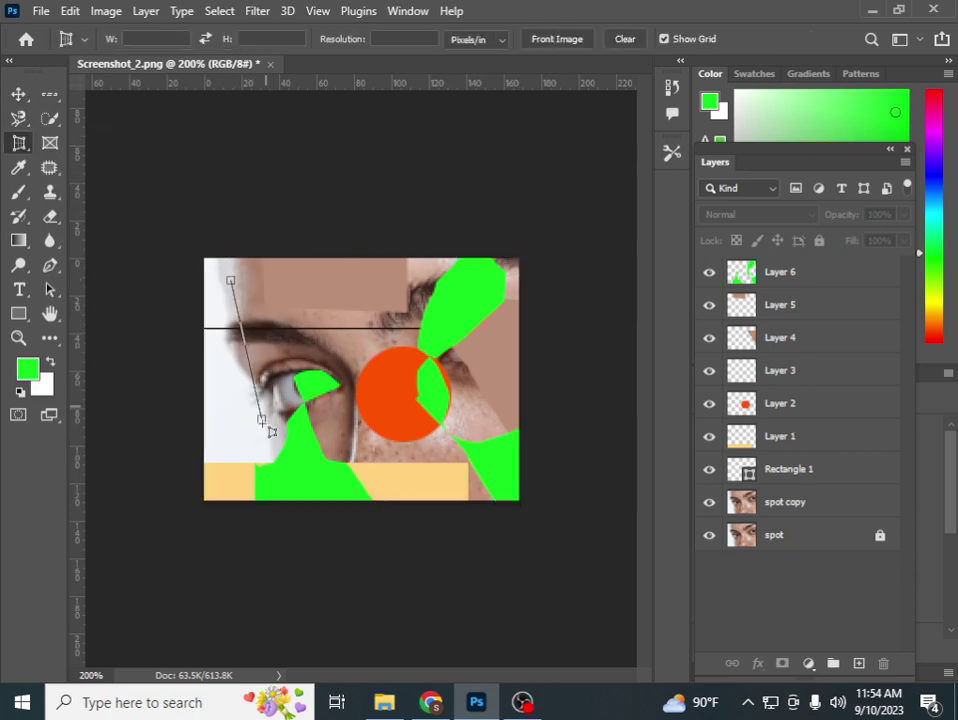
click(253, 447)
click(458, 440)
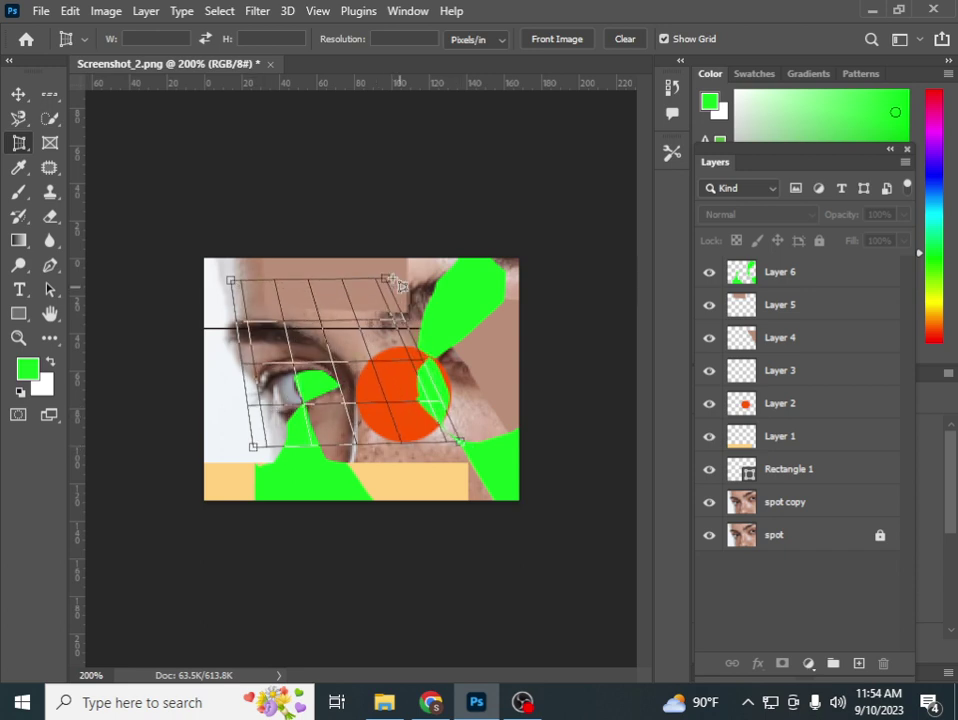
click(387, 279)
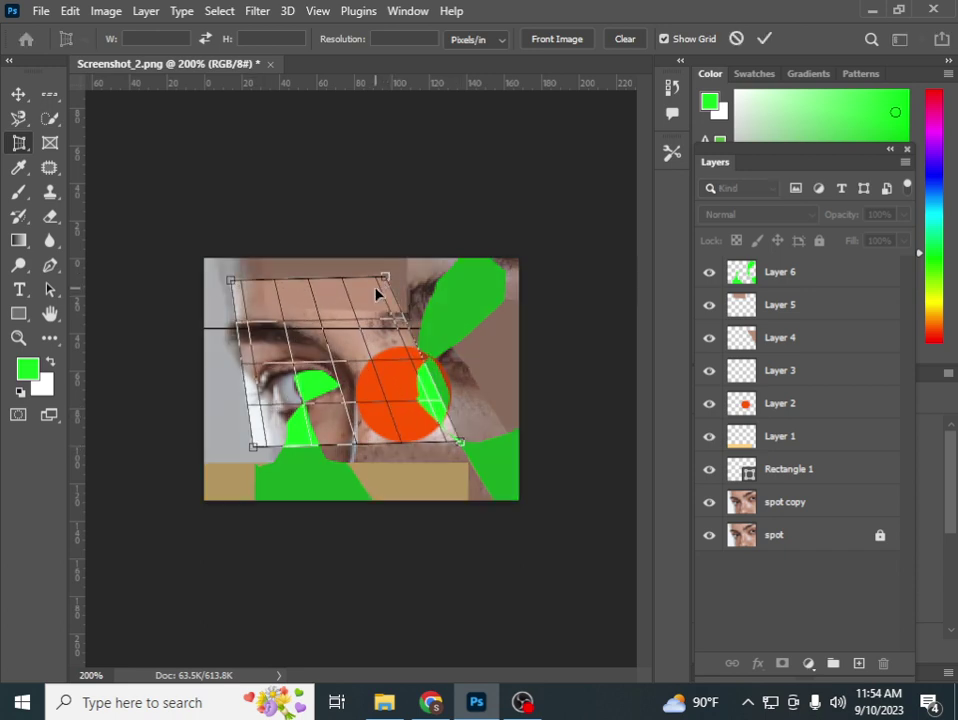
key(Return)
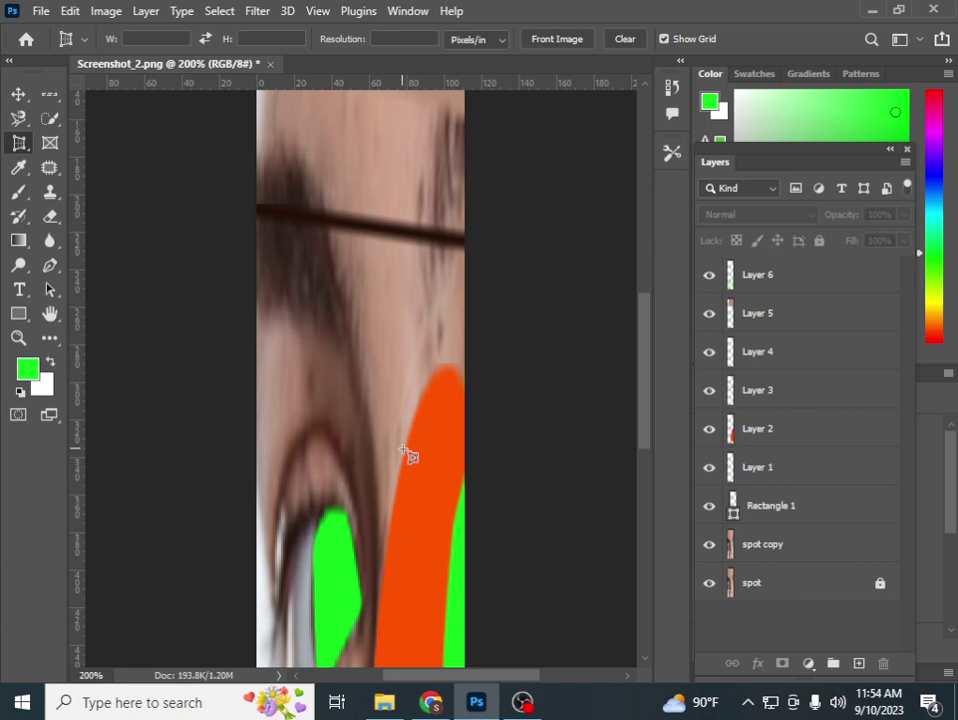
key(ctrl+z)
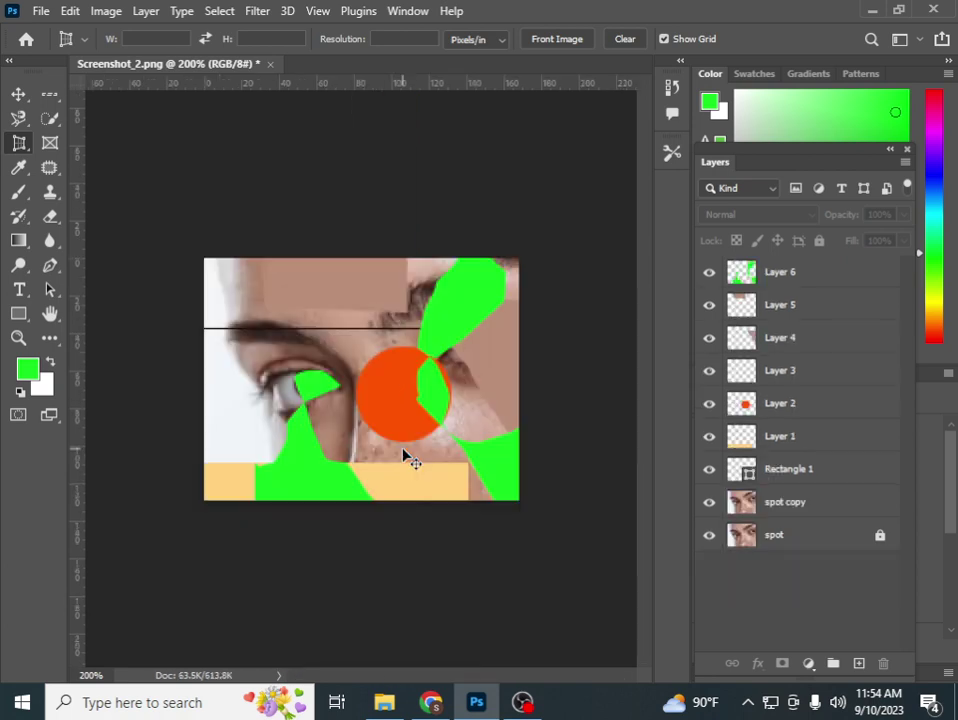
click(51, 144)
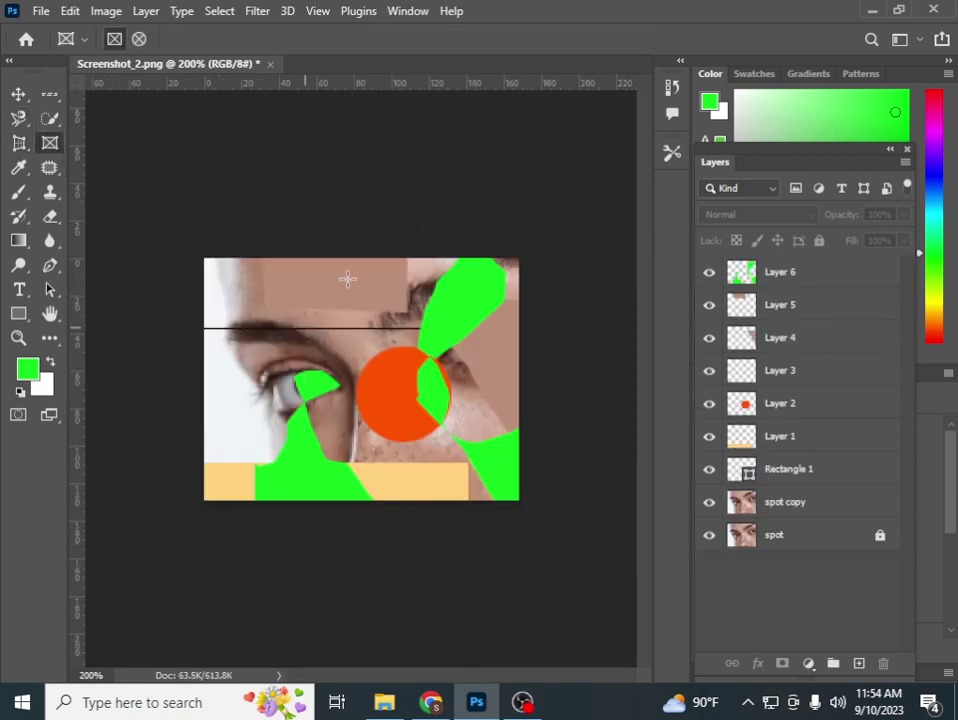
Undo a trial frame drawn around the eye area and select Layer 6
drag(227, 273, 486, 462)
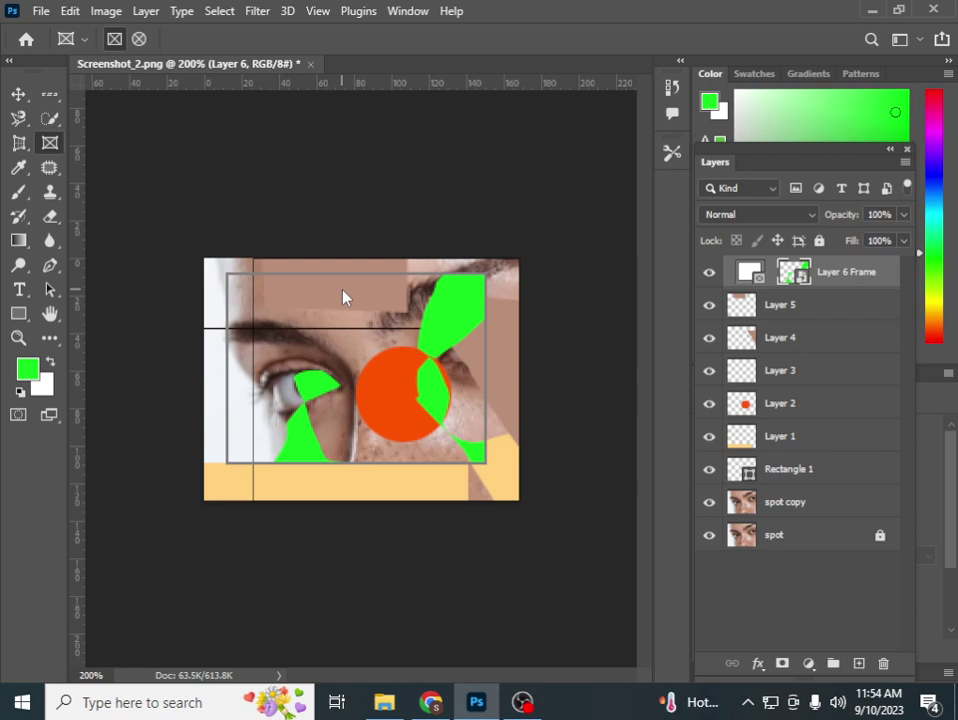
key(ctrl+z)
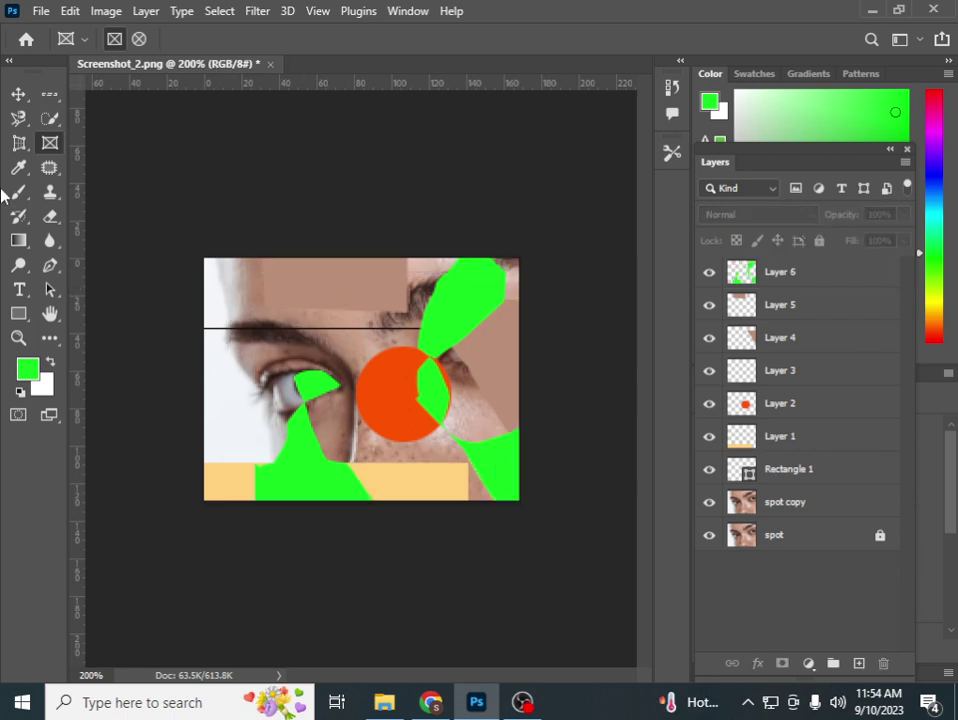
click(15, 170)
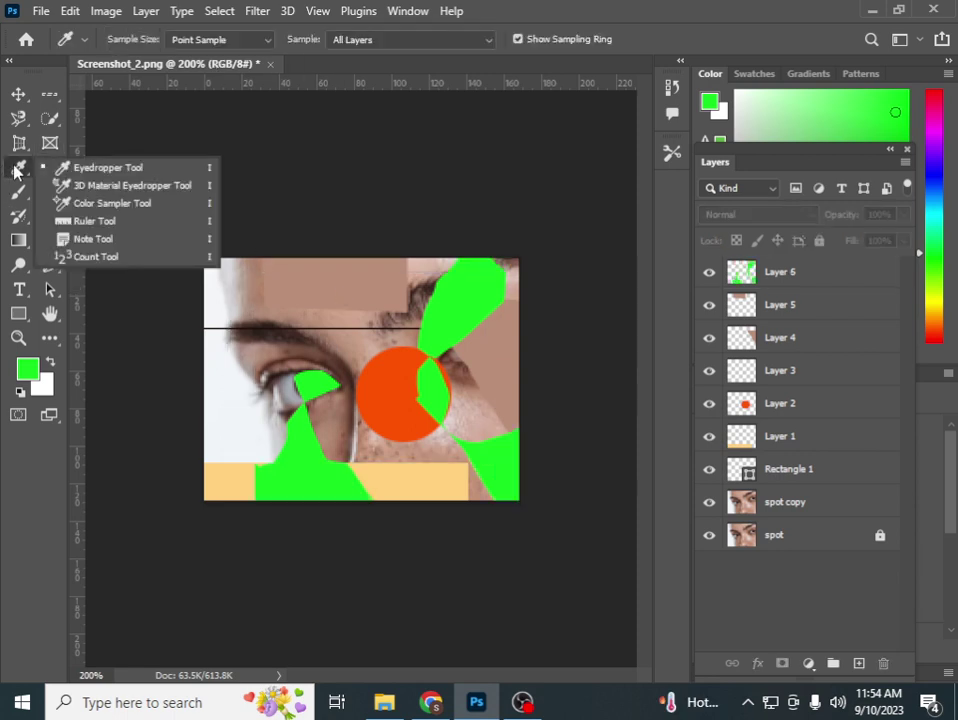
click(96, 168)
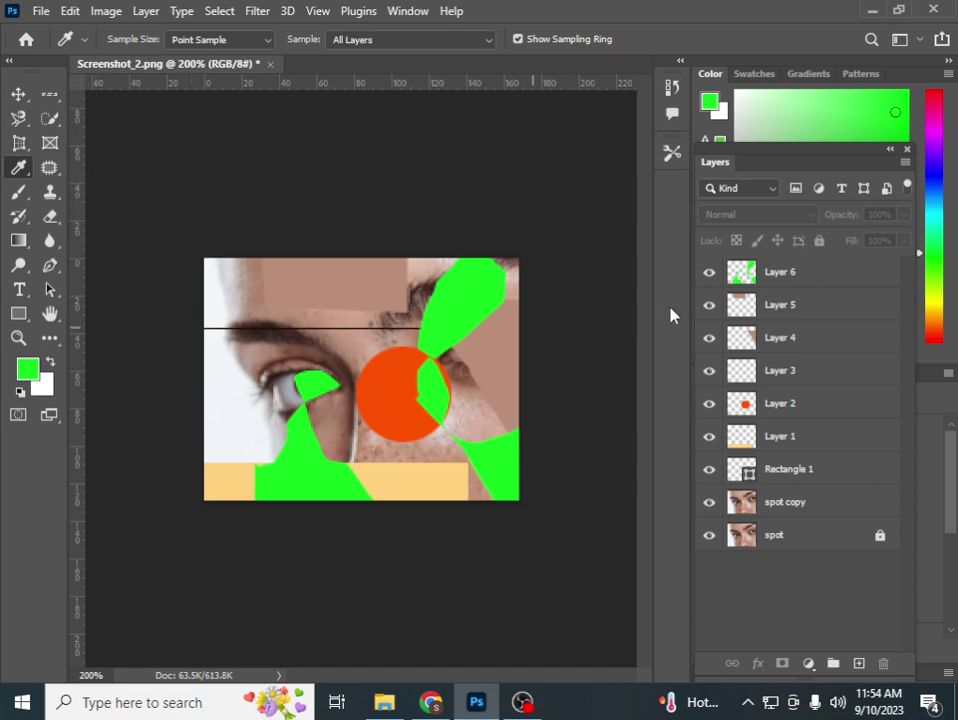
click(810, 280)
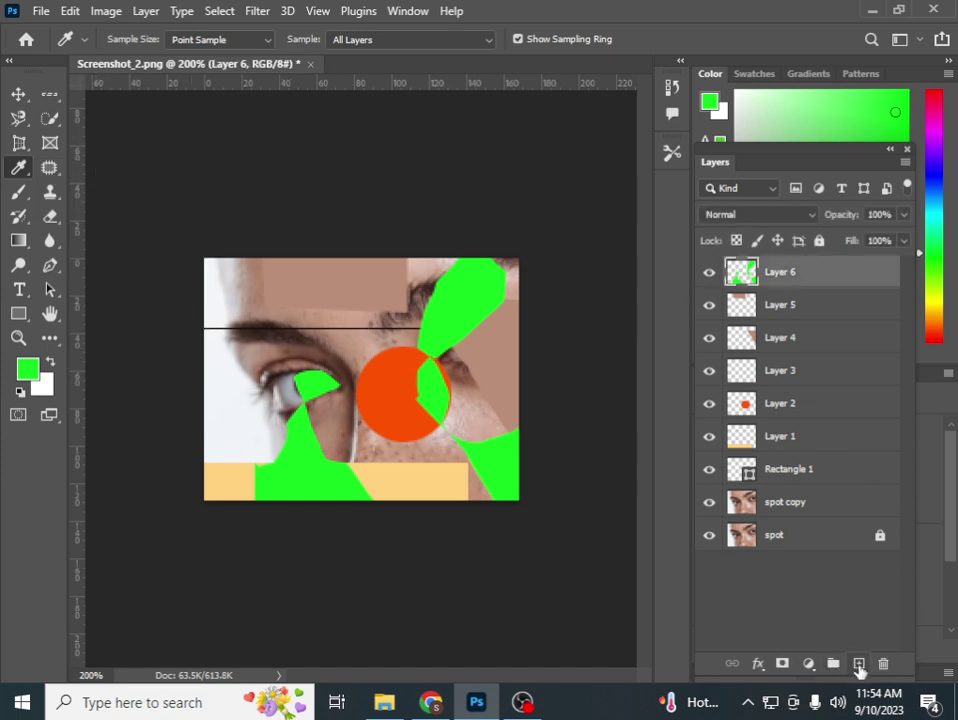
On a new Layer 7, fill the whole canvas with peach sampled from the rectangle
click(858, 664)
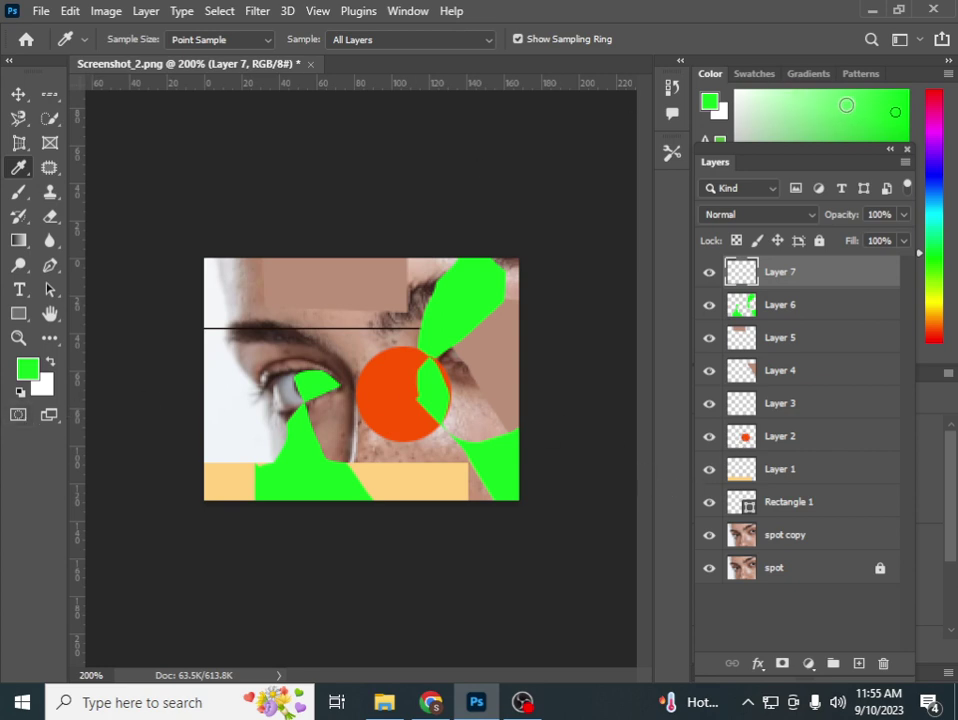
click(871, 103)
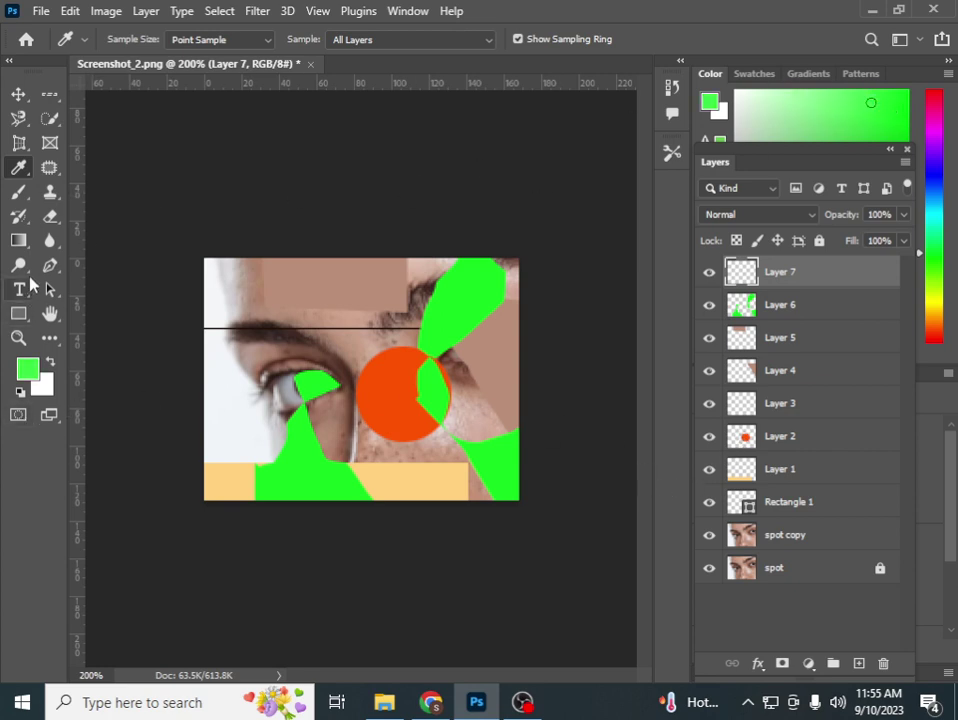
click(240, 482)
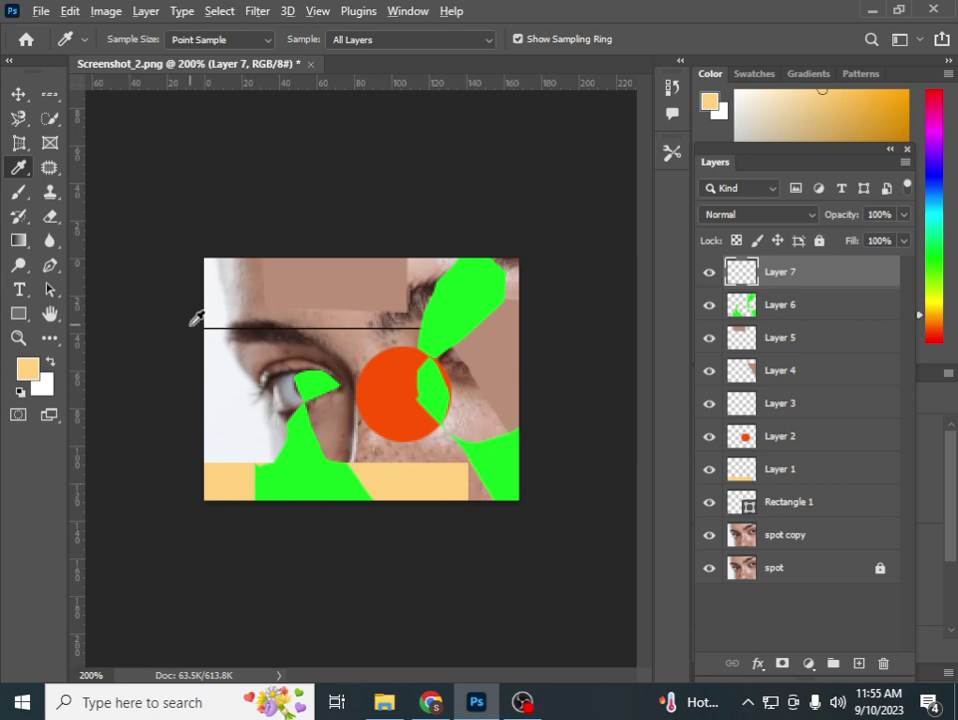
key(alt+BackSpace)
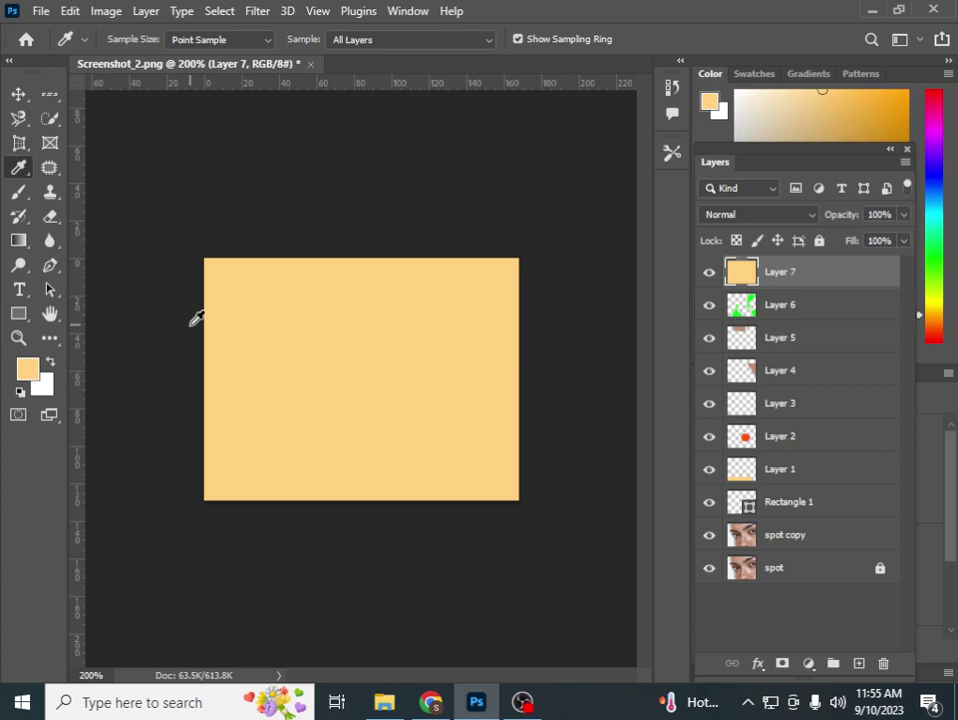
Select the Brush tool and make dark brown 8a6522 the foreground colour
click(56, 173)
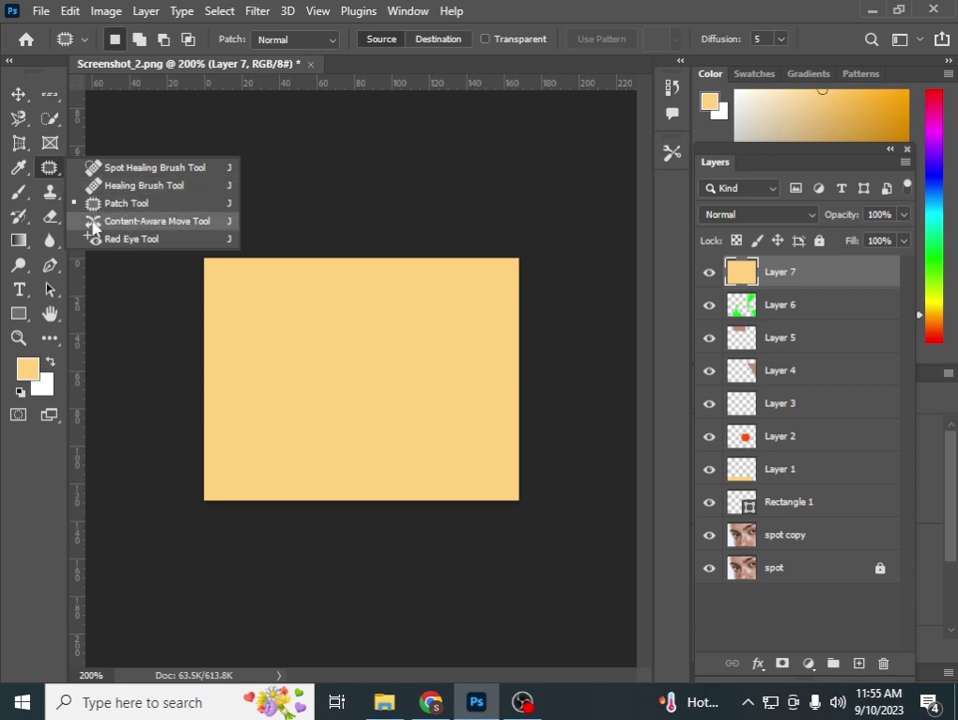
click(19, 195)
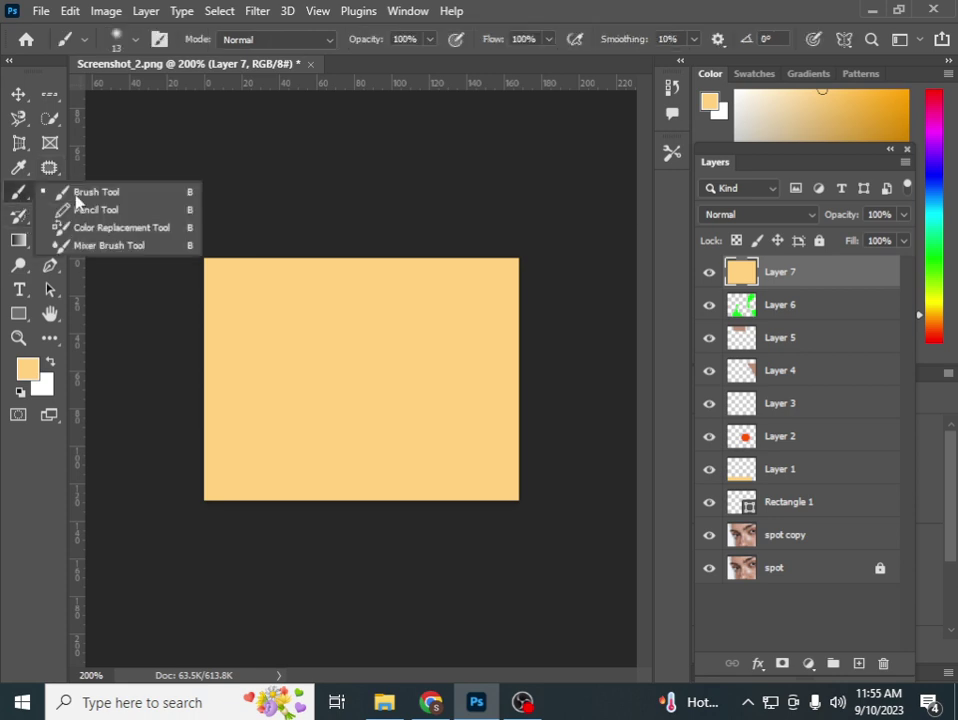
click(77, 201)
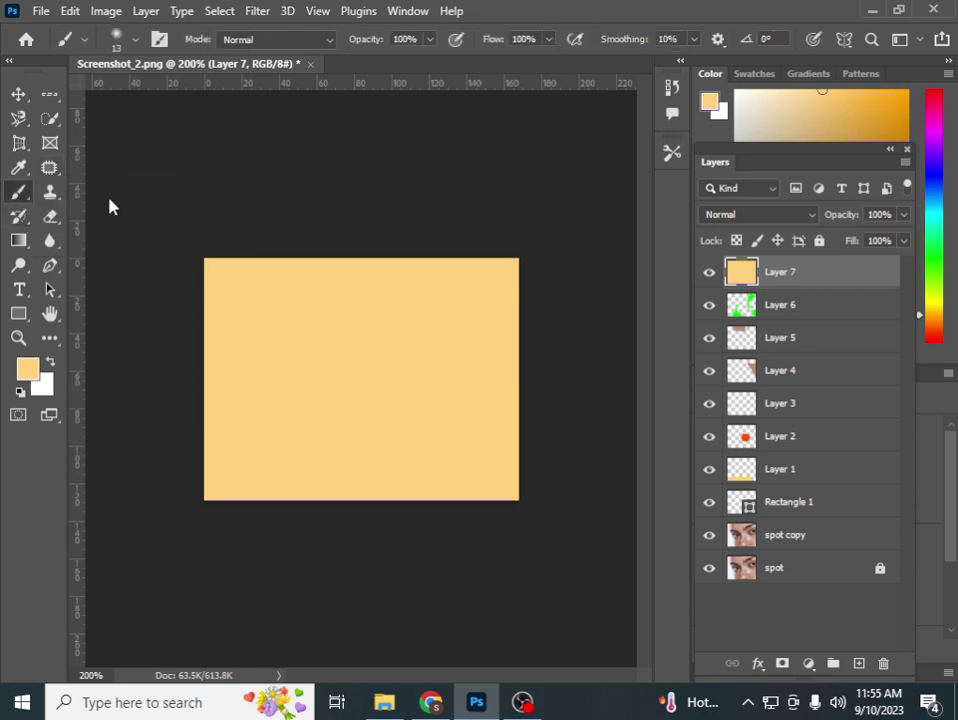
click(28, 370)
click(236, 465)
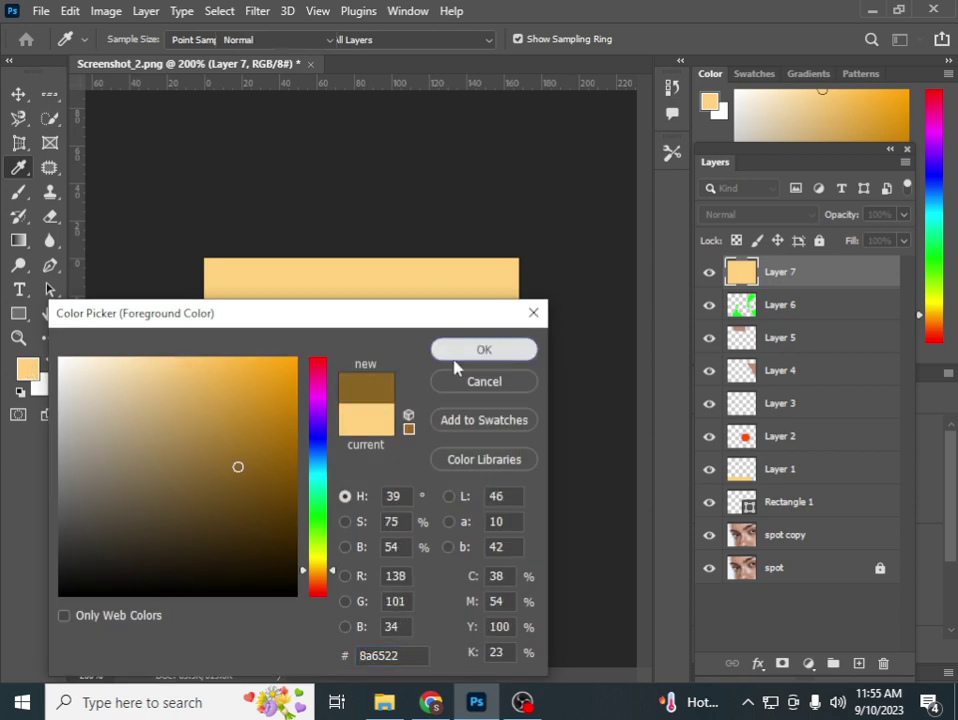
click(470, 351)
On a new Layer 8, replace two trial strokes with one soft brown zigzag stroke
click(856, 663)
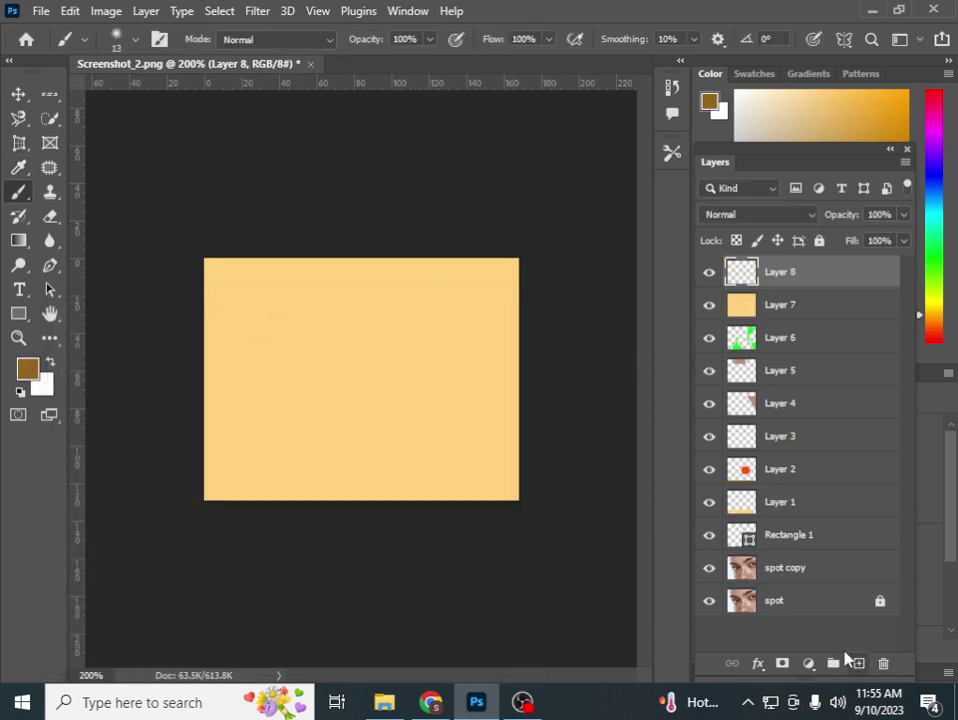
drag(250, 287, 293, 408)
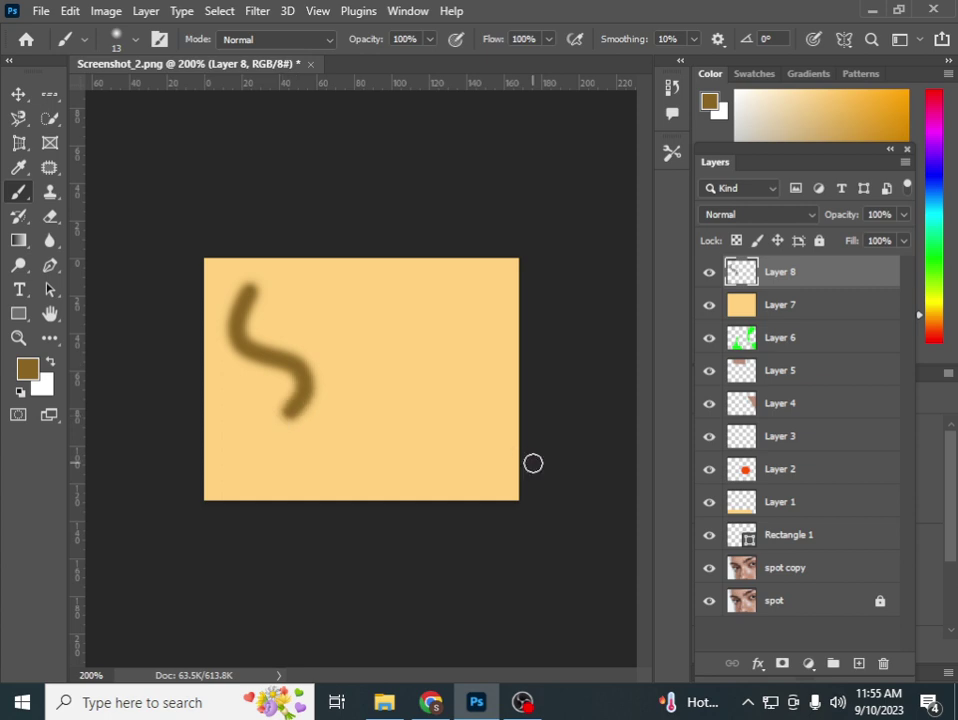
mouse_move(343, 378)
mouse_down()
mouse_move(333, 300)
mouse_move(440, 440)
mouse_move(305, 448)
mouse_move(298, 465)
mouse_up()
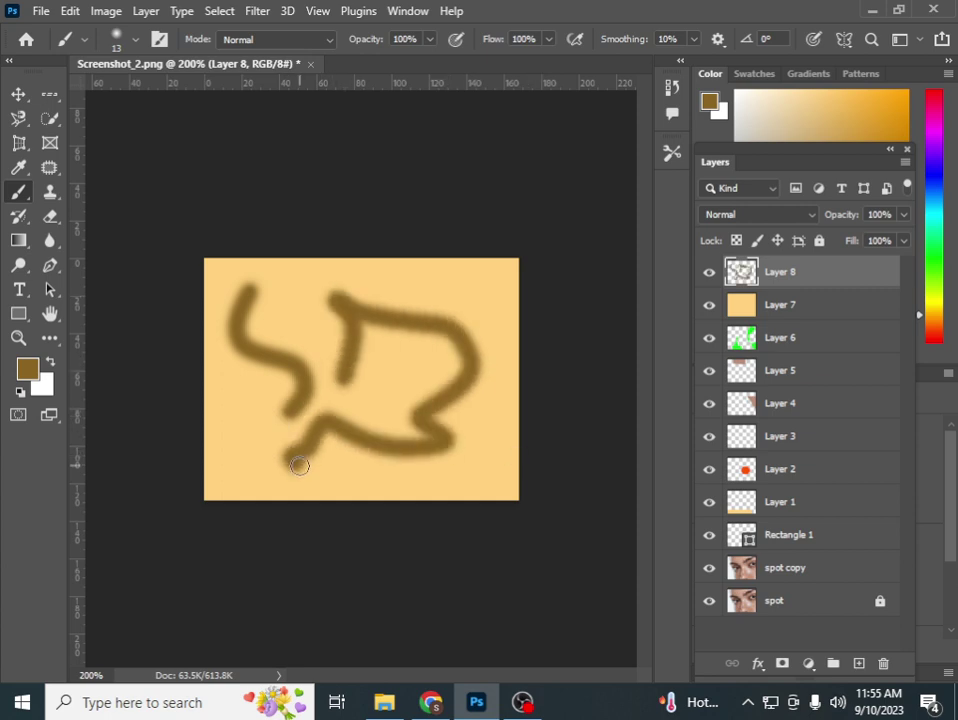
key(ctrl+z)
key(ctrl+z)
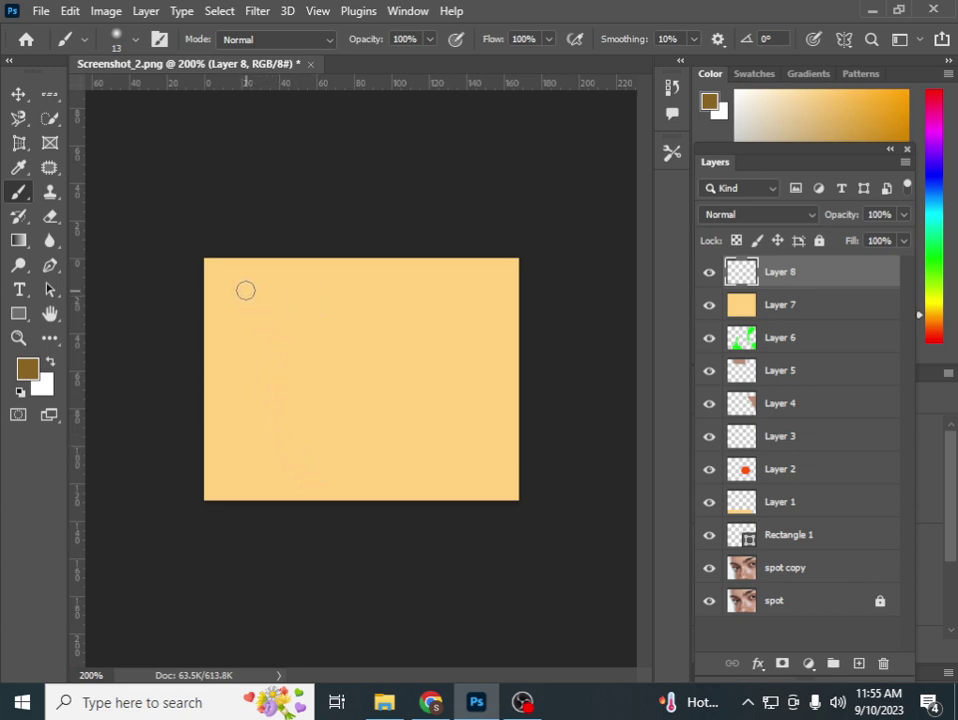
mouse_move(245, 290)
mouse_down()
mouse_move(321, 417)
mouse_move(366, 294)
mouse_move(374, 306)
mouse_move(498, 338)
mouse_move(509, 288)
mouse_up()
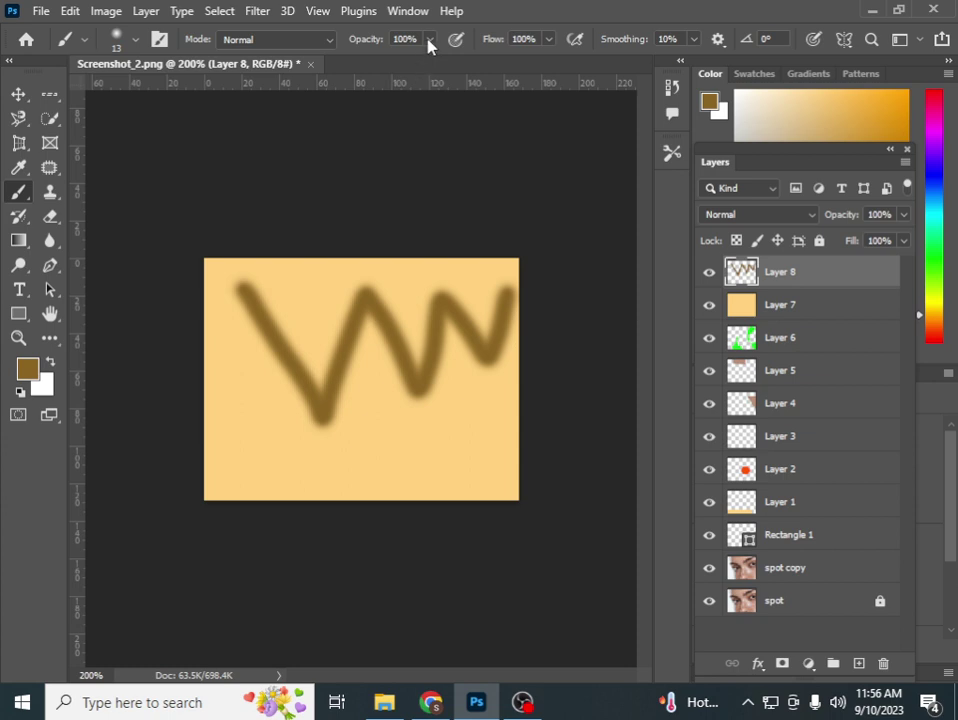
Set the brush to 55% hardness and 75 px, and paint Layer 8 solid brown
click(122, 38)
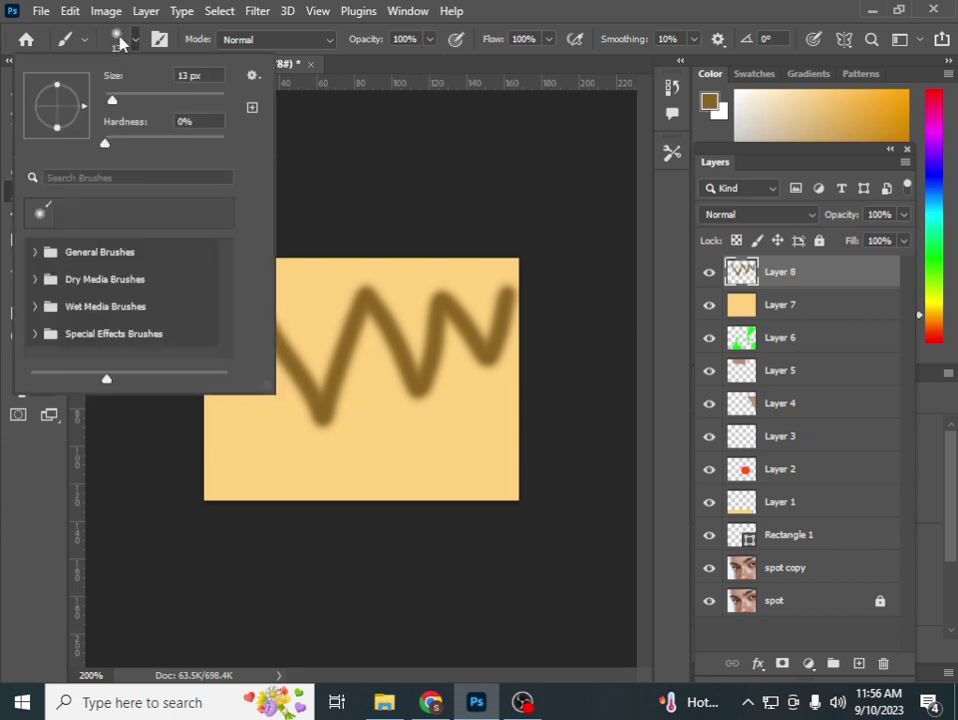
drag(106, 146, 170, 143)
drag(112, 102, 150, 96)
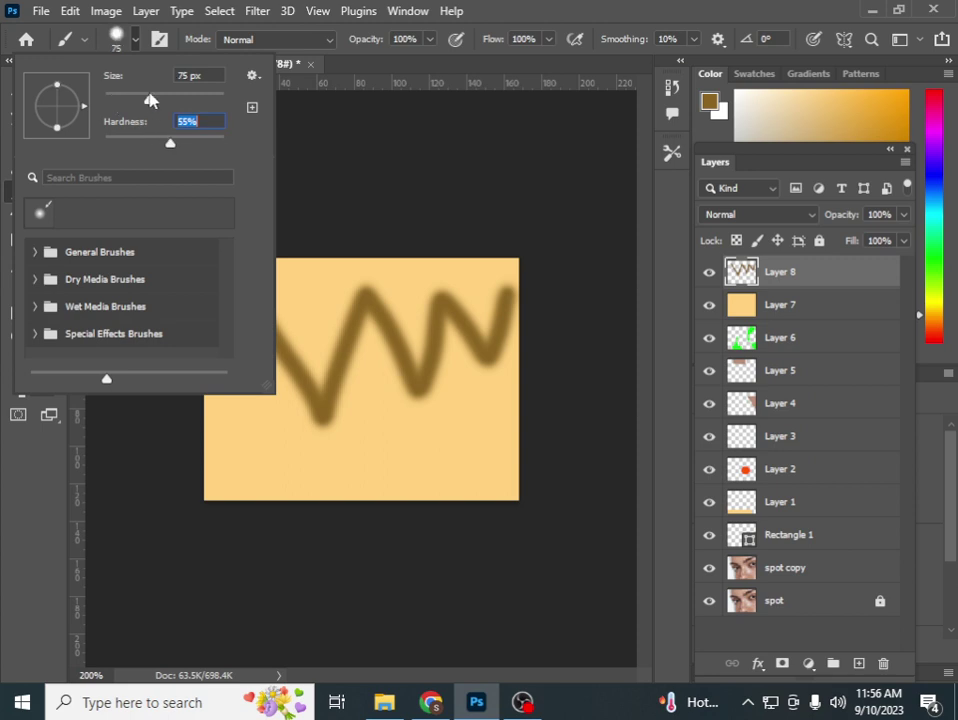
mouse_move(331, 353)
mouse_down()
mouse_move(321, 320)
mouse_move(448, 420)
mouse_move(218, 257)
mouse_move(398, 321)
mouse_move(188, 421)
mouse_move(533, 448)
mouse_move(620, 225)
mouse_up()
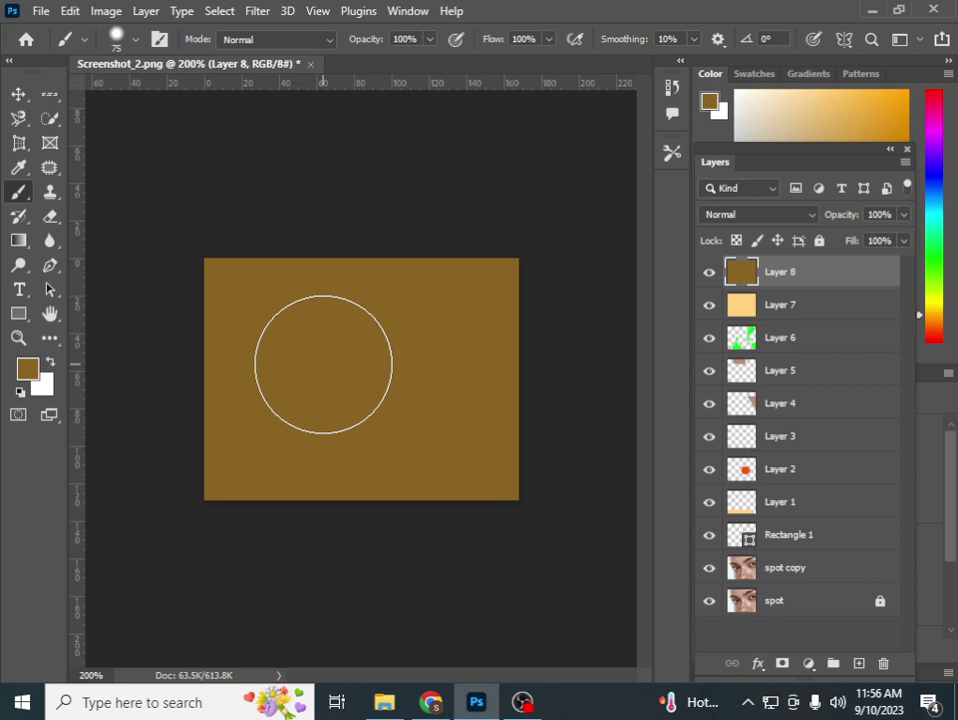
Resize the brush to 50 px and raise its hardness to 96%
key(bracketleft)
key(bracketleft)
key(bracketleft)
key(bracketleft)
key(bracketleft)
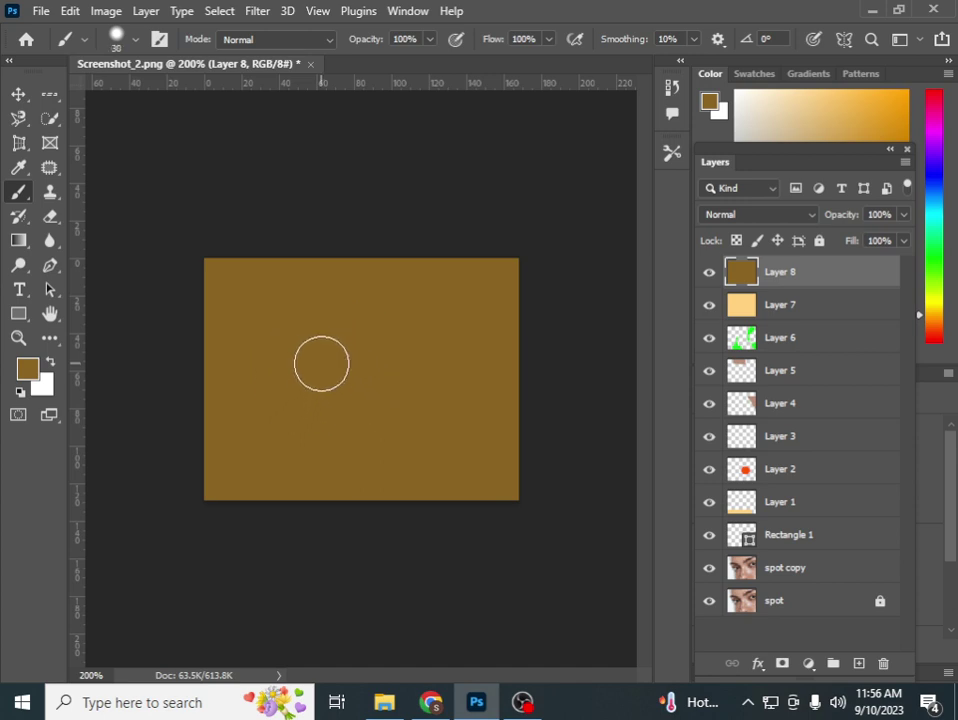
key(bracketright)
key(bracketright)
click(136, 40)
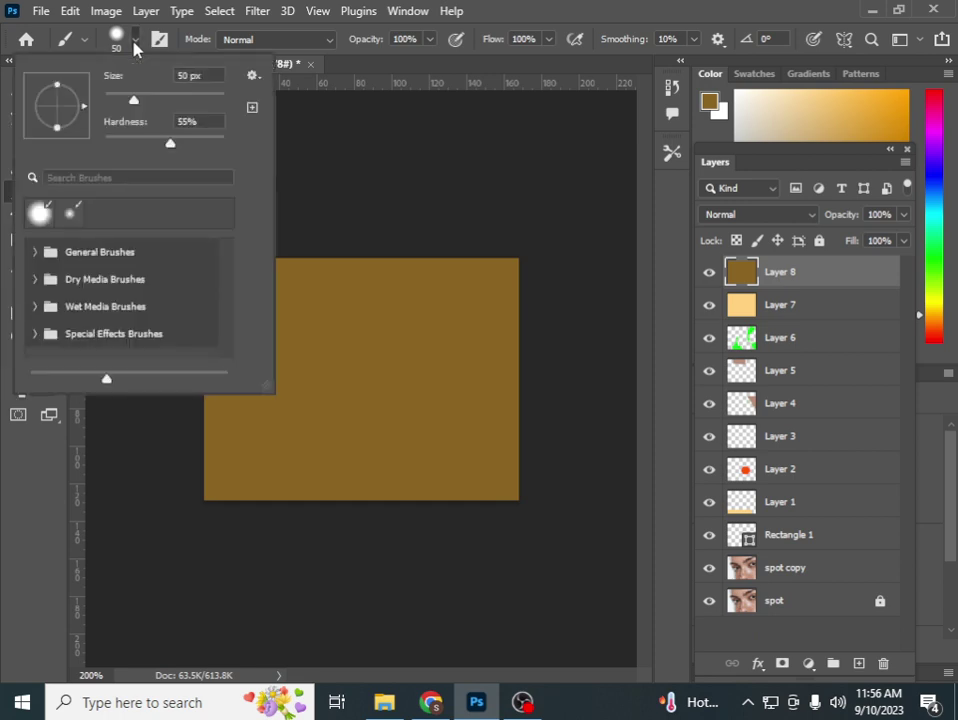
mouse_move(176, 153)
mouse_down()
mouse_move(95, 147)
mouse_move(266, 148)
mouse_move(216, 145)
mouse_up()
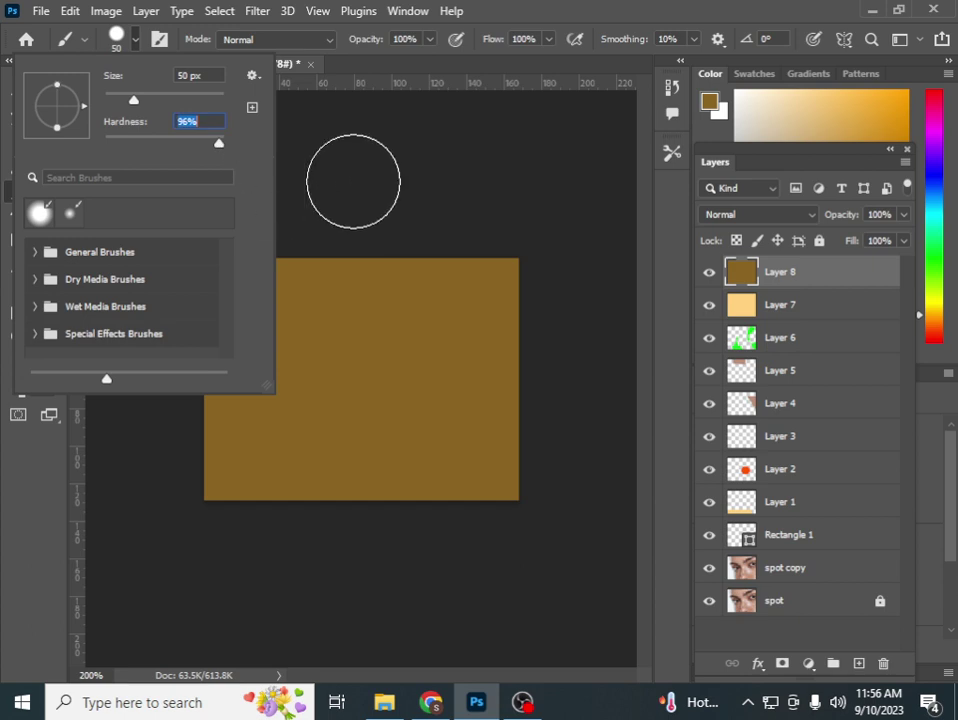
key(Return)
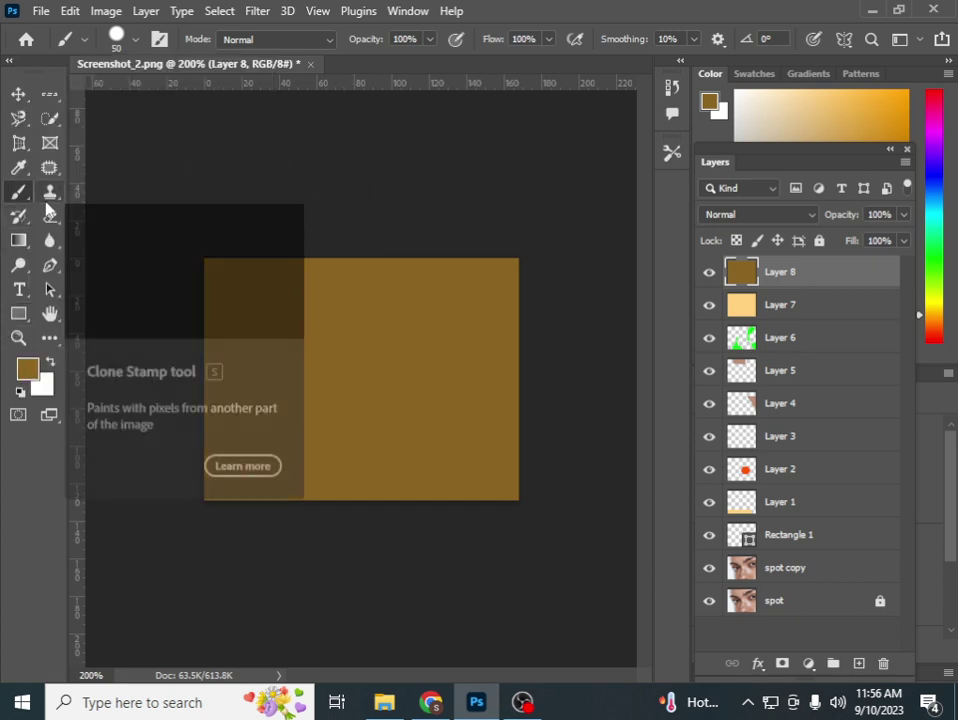
Clone-stamp several sampled eye and skin spots onto the brown Layer 8
click(46, 206)
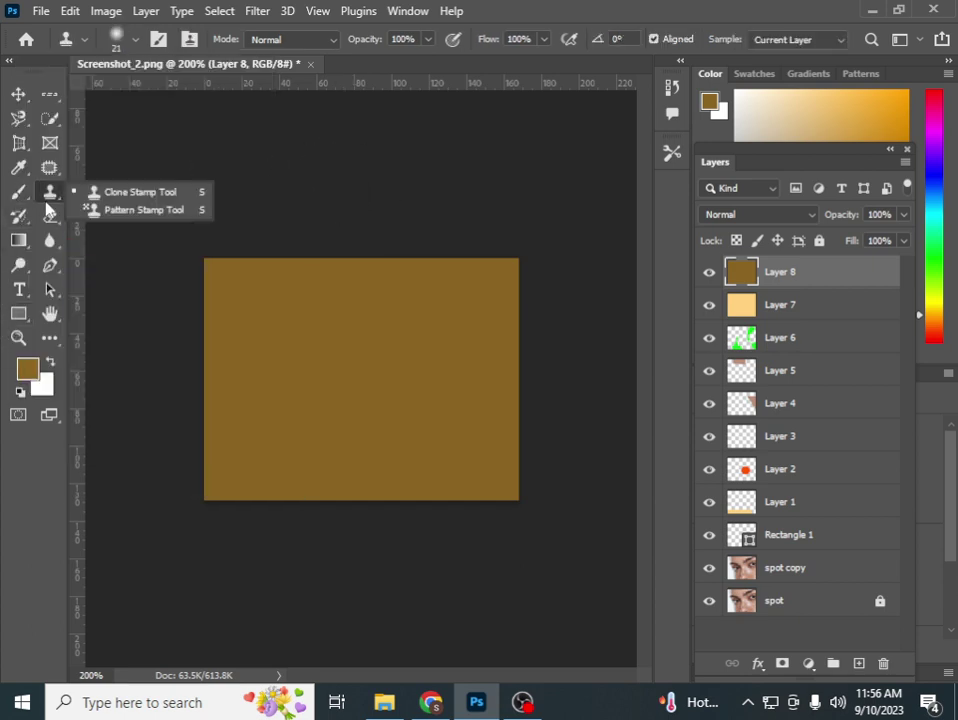
click(154, 194)
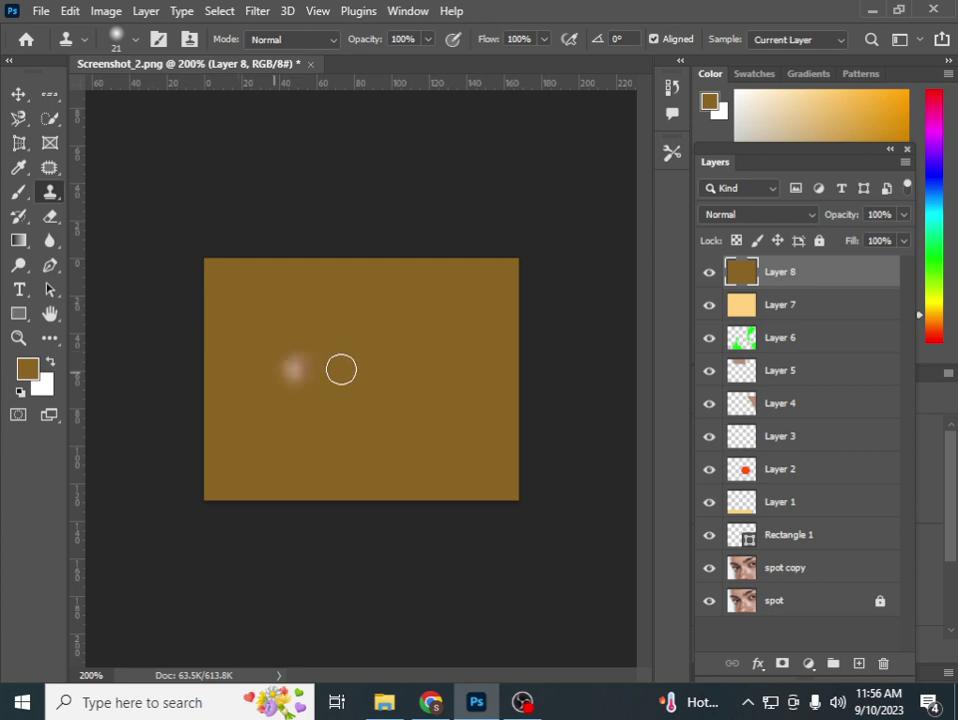
click(328, 312)
click(376, 393)
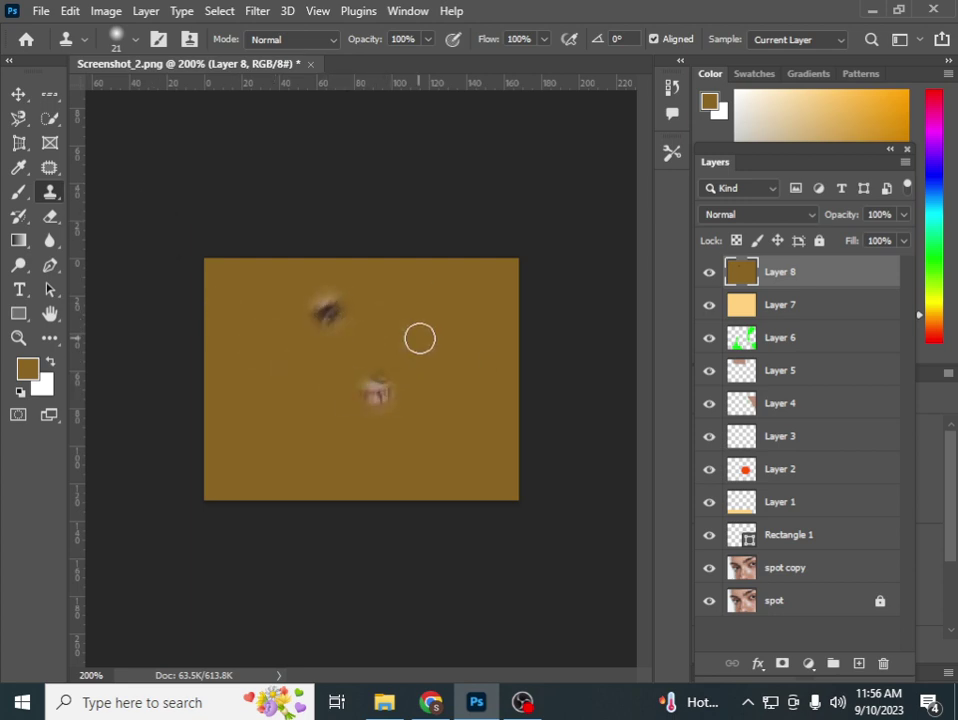
drag(402, 345, 402, 299)
click(260, 403)
click(277, 432)
key(ctrl+z)
click(382, 488)
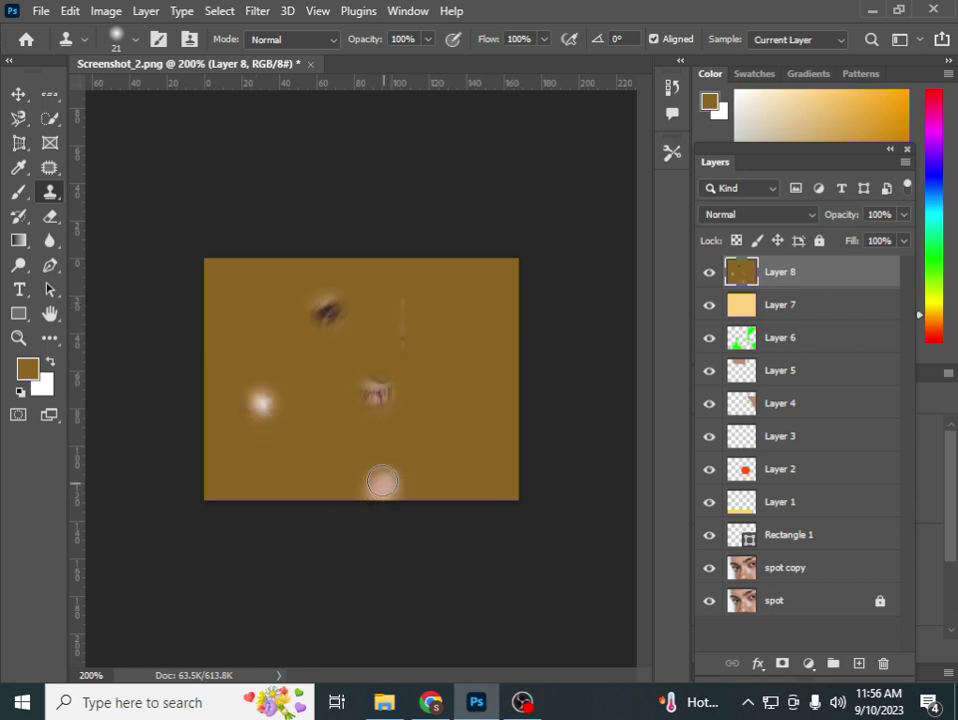
Hide Layer 8 down through Rectangle 1 so only the face photo shows
click(709, 272)
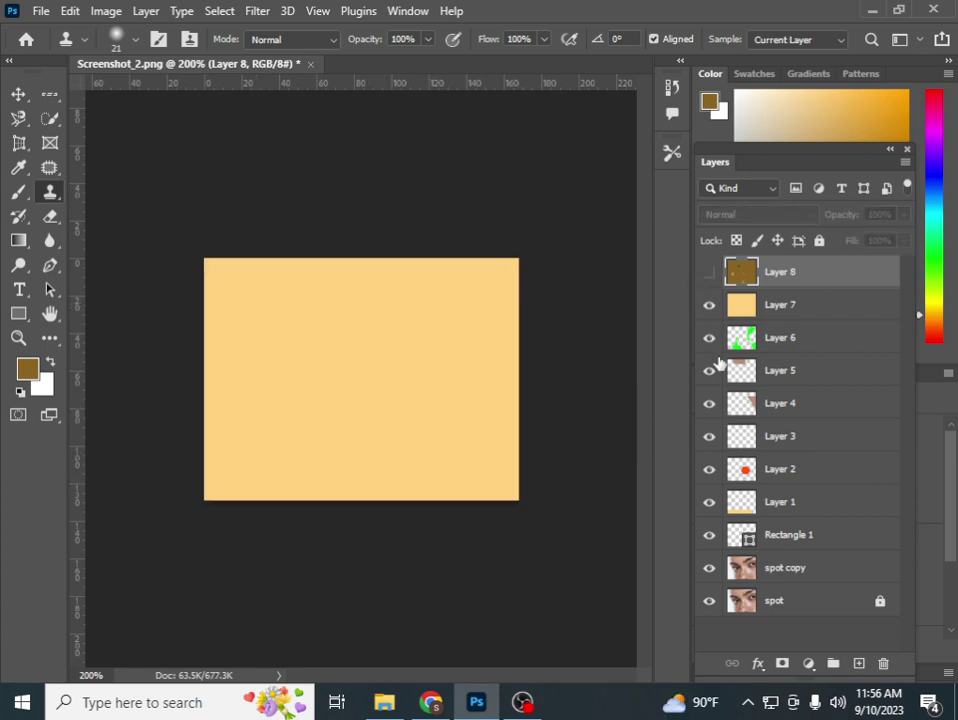
click(709, 305)
click(709, 338)
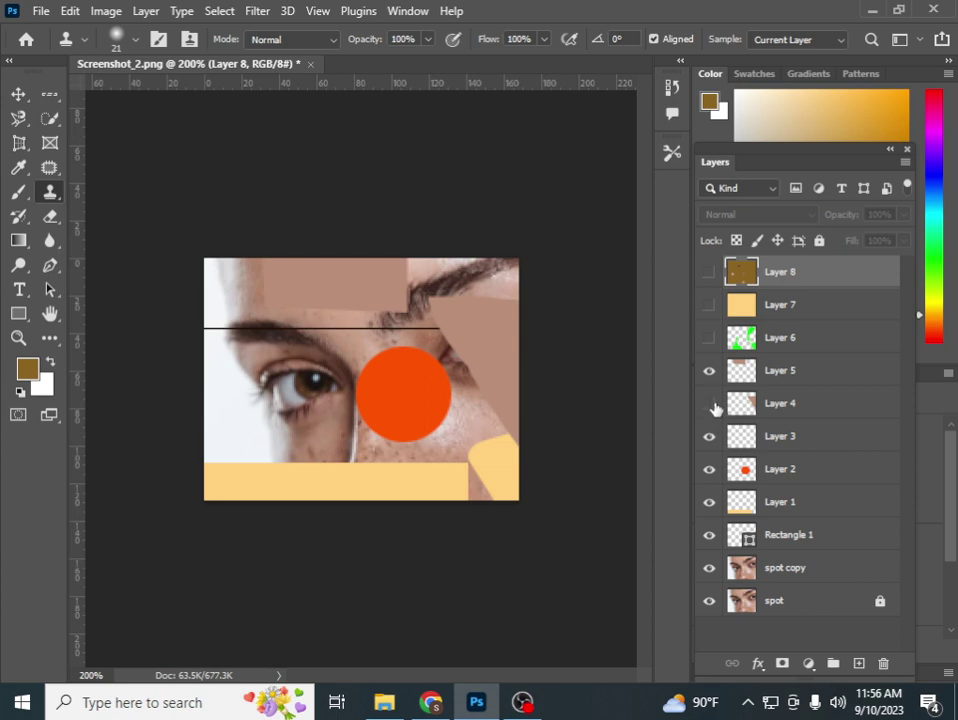
click(709, 370)
click(709, 403)
click(709, 436)
click(709, 469)
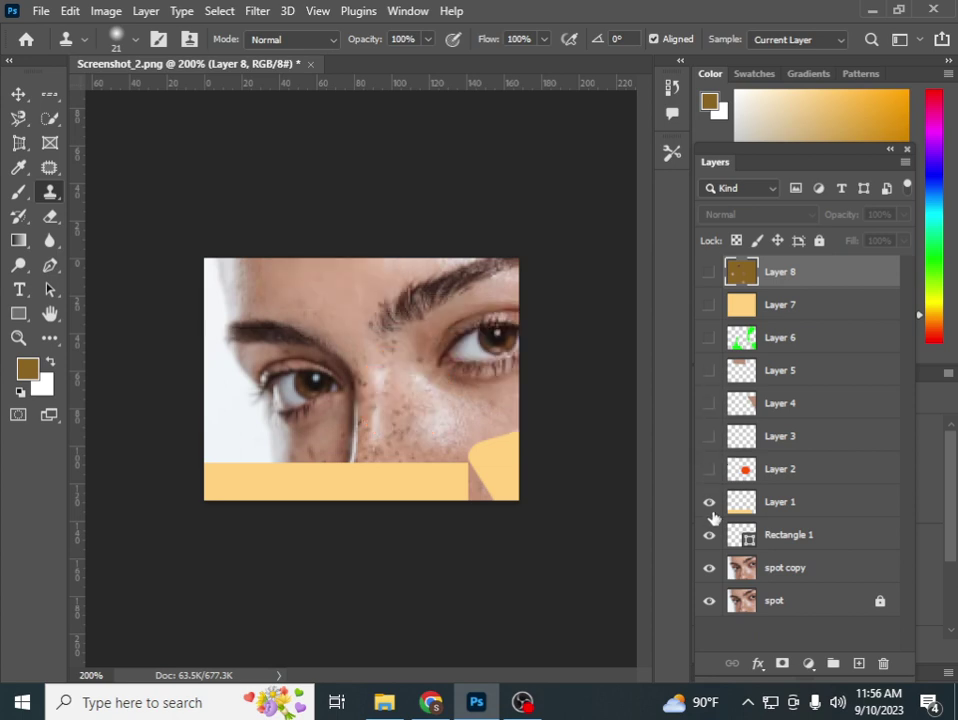
click(709, 502)
click(709, 535)
Add an empty Layer 9 above spot copy and keep spot copy selected
click(805, 573)
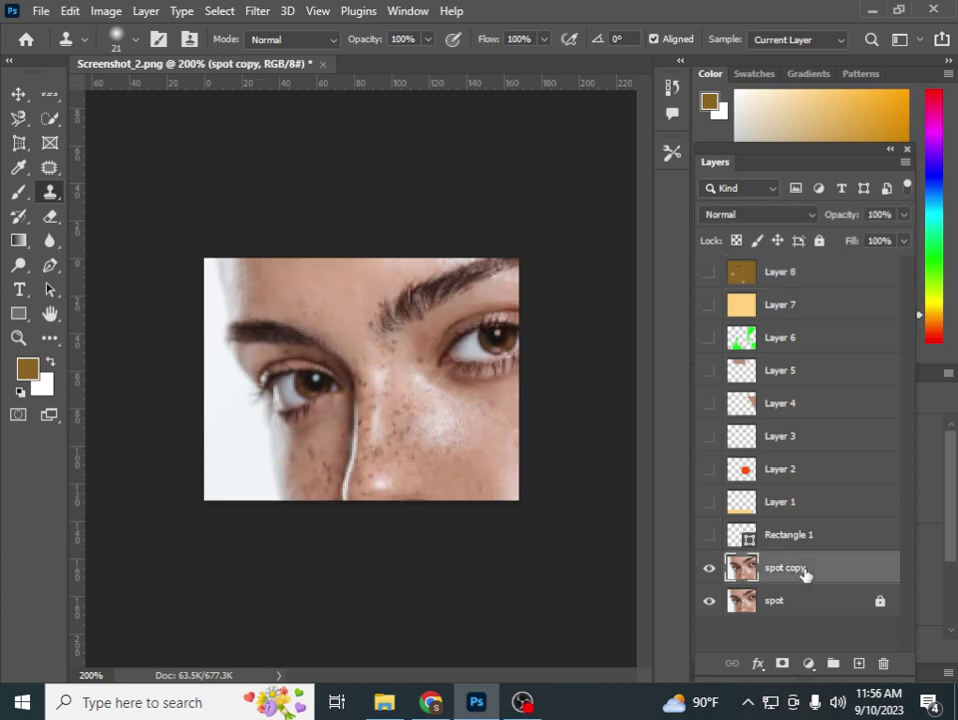
click(858, 664)
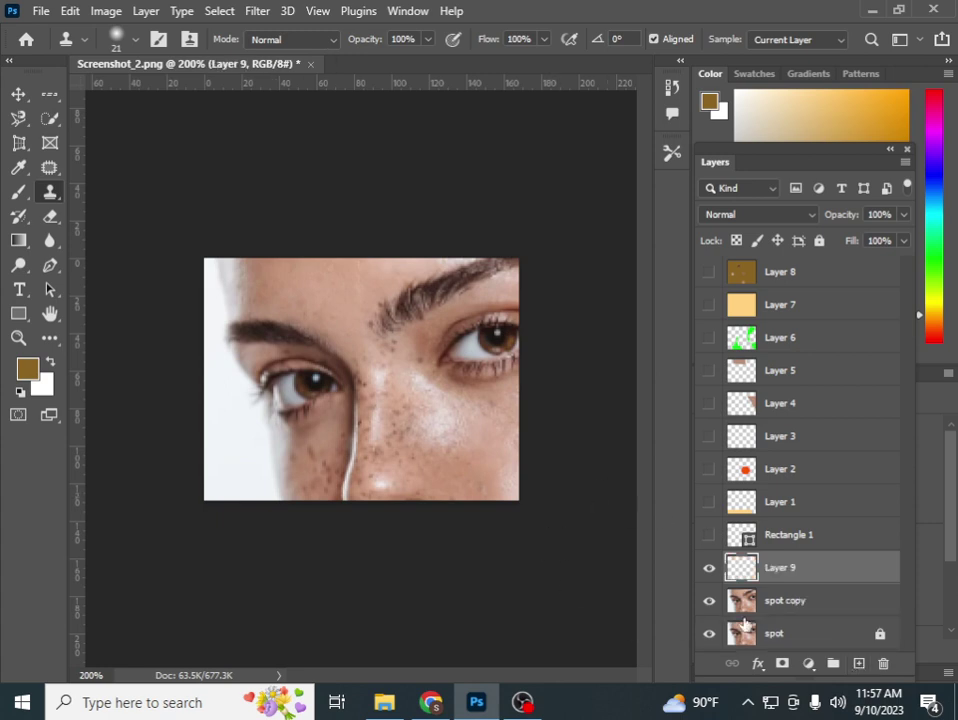
click(765, 600)
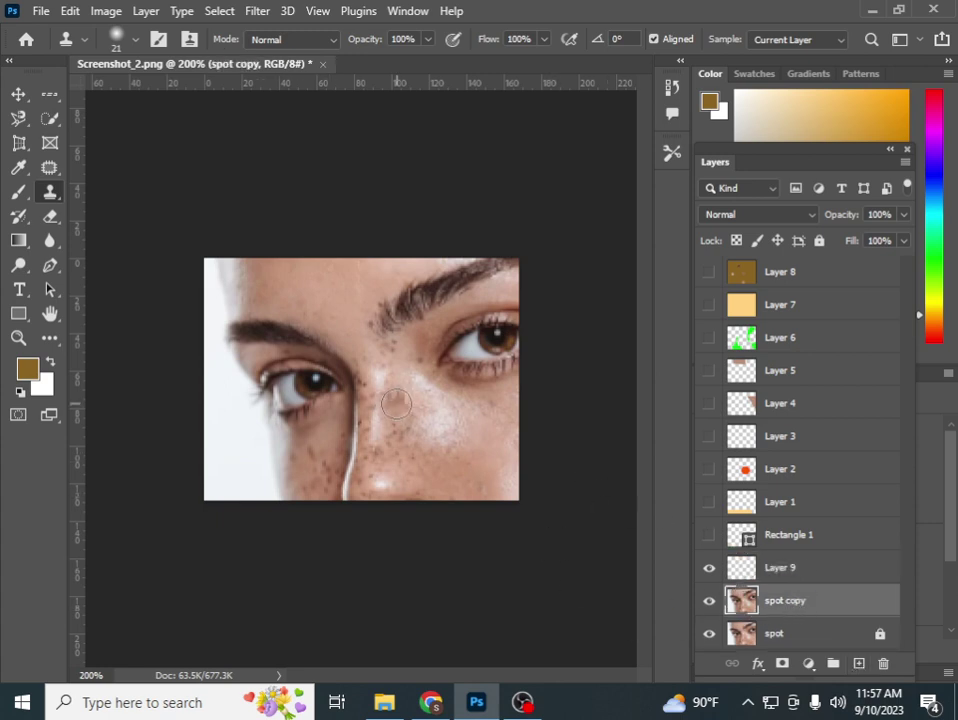
alt+click(484, 344)
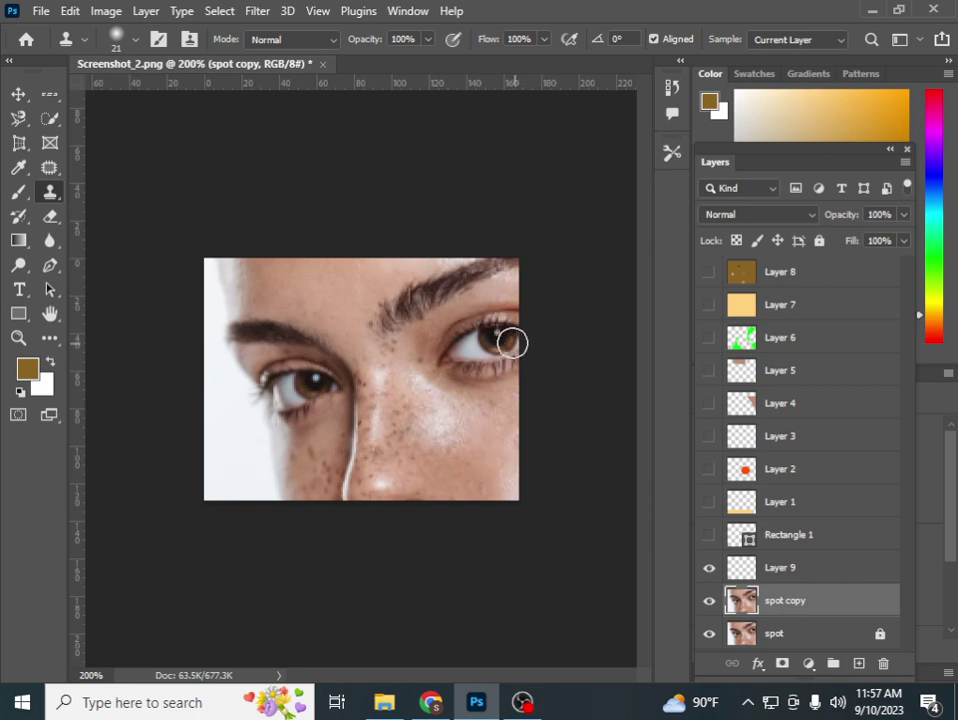
click(303, 390)
right_click(48, 198)
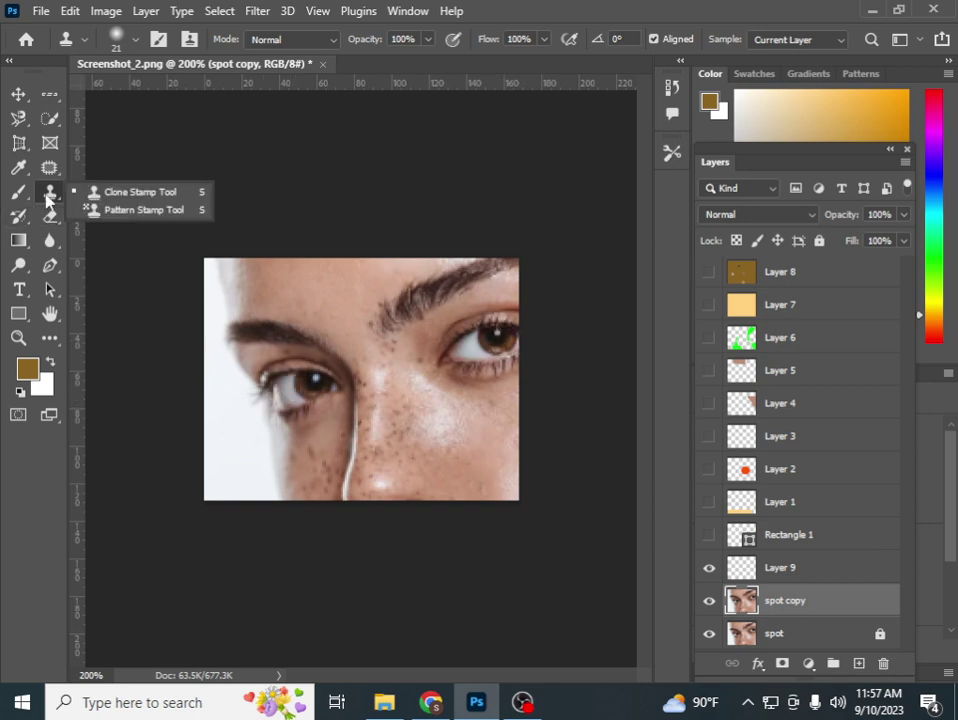
click(131, 196)
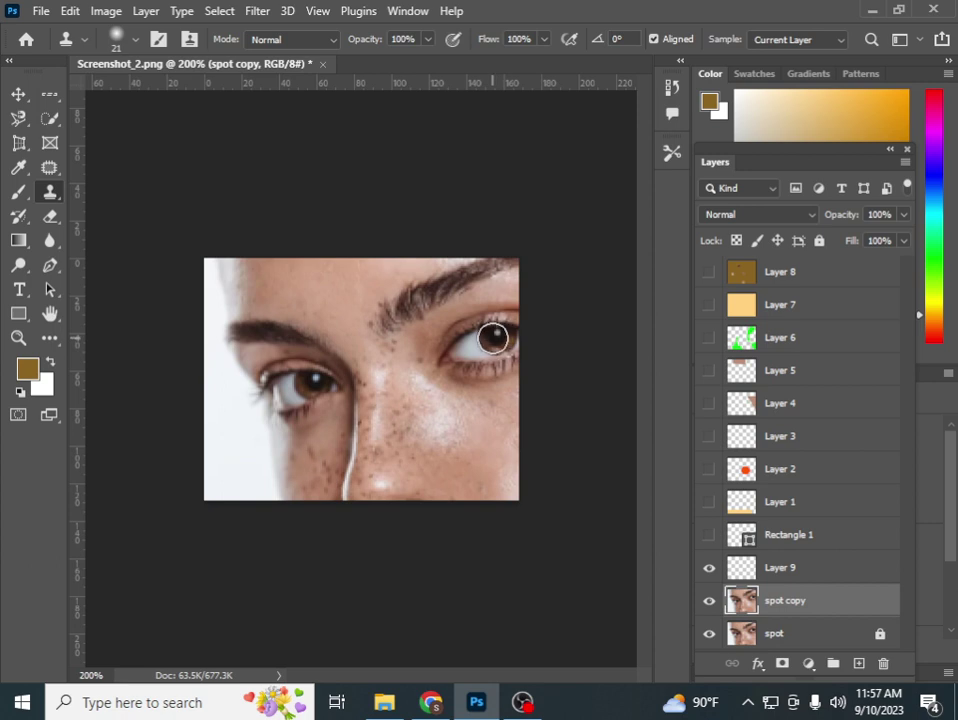
drag(312, 378, 303, 384)
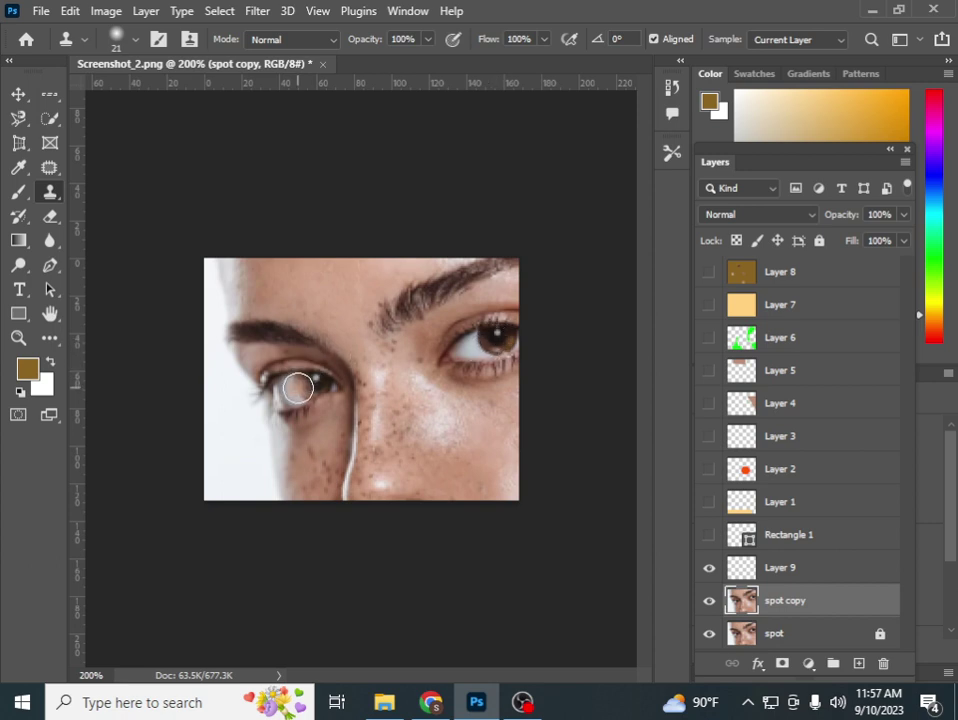
key(ctrl+z)
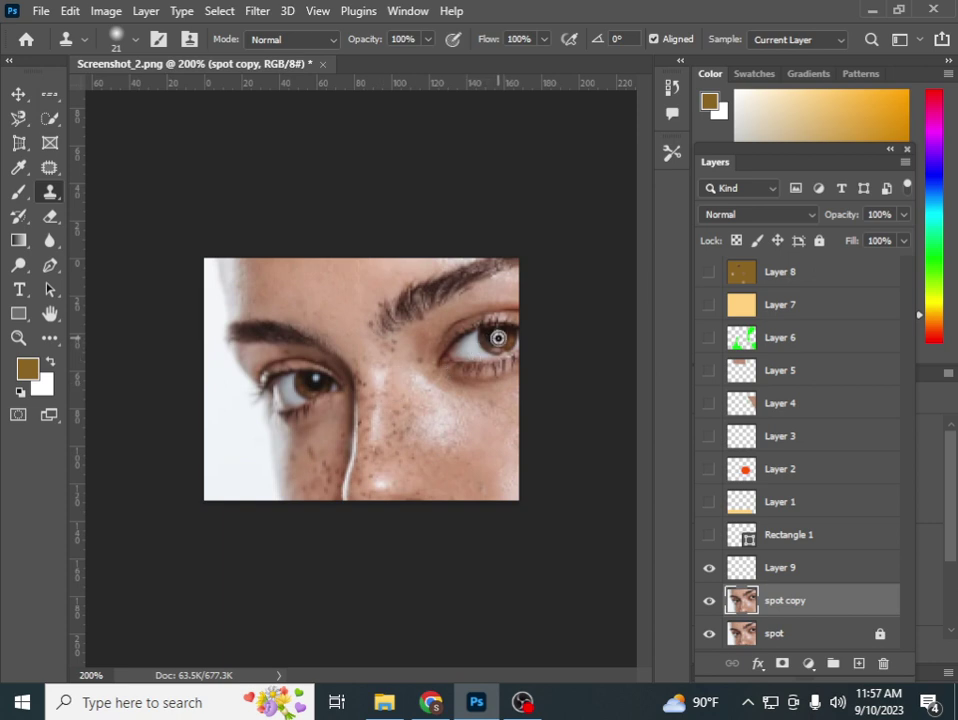
alt+click(498, 338)
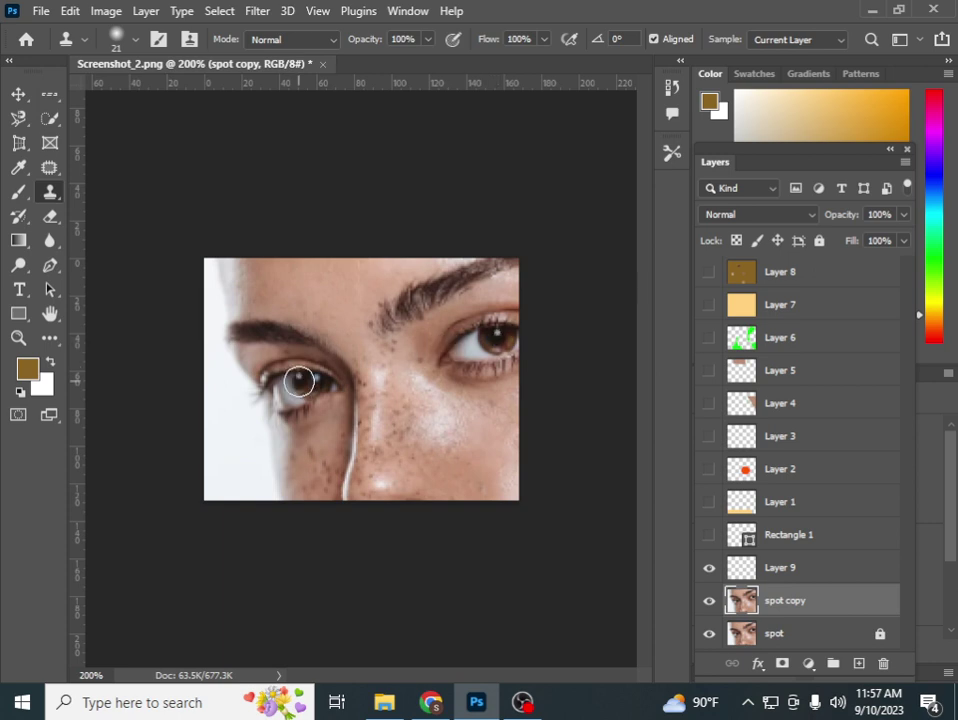
click(322, 300)
mouse_move(322, 302)
mouse_down()
mouse_move(296, 297)
mouse_move(374, 307)
mouse_up()
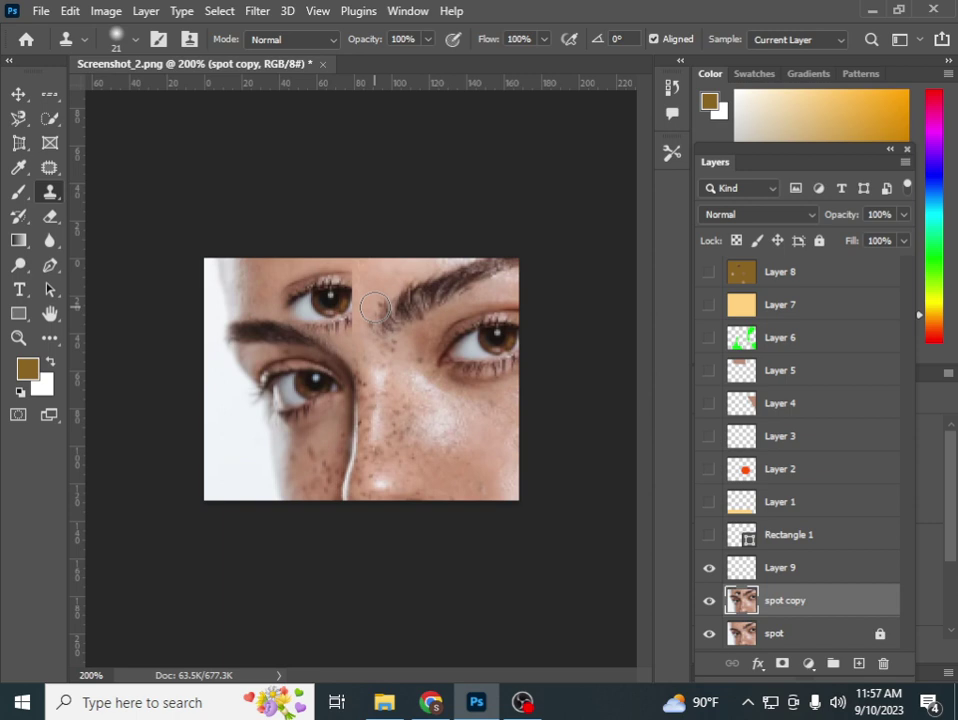
key(ctrl+z)
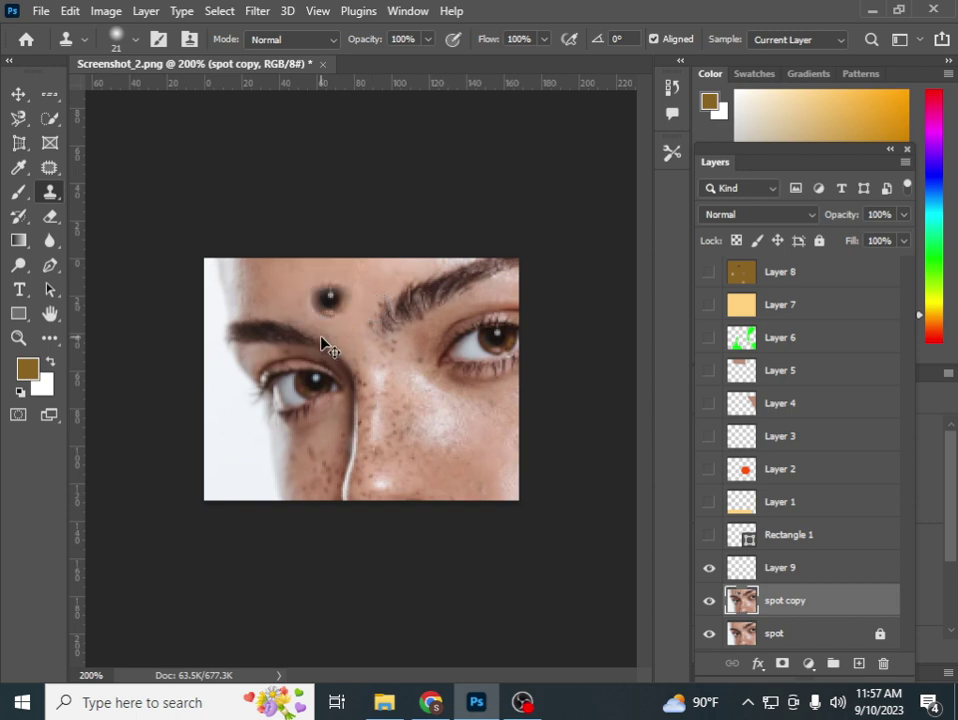
key(ctrl+z)
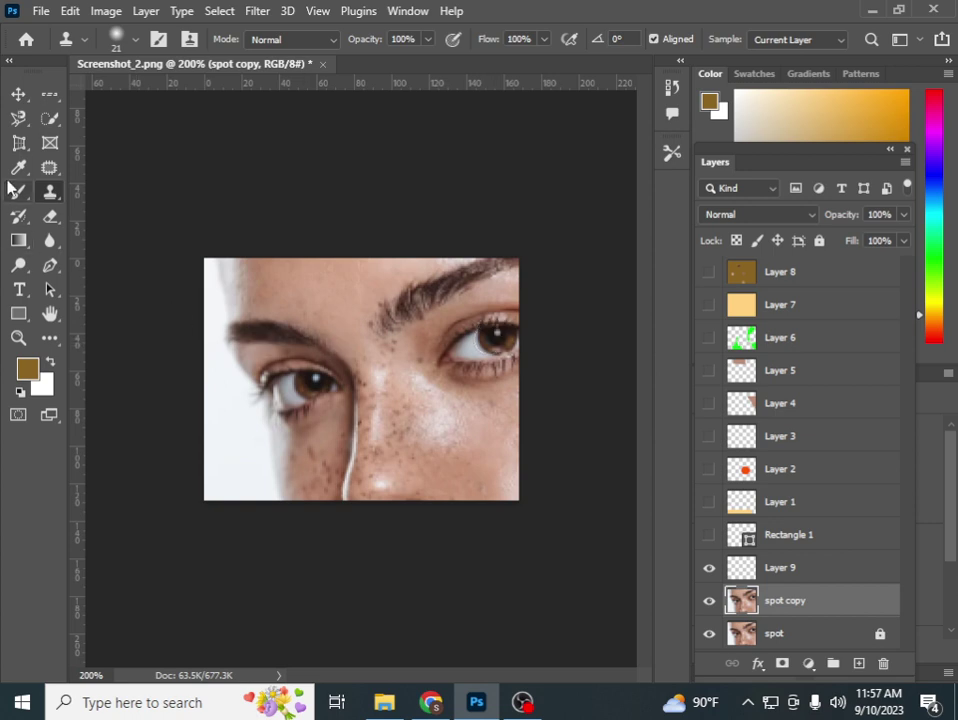
right_click(42, 195)
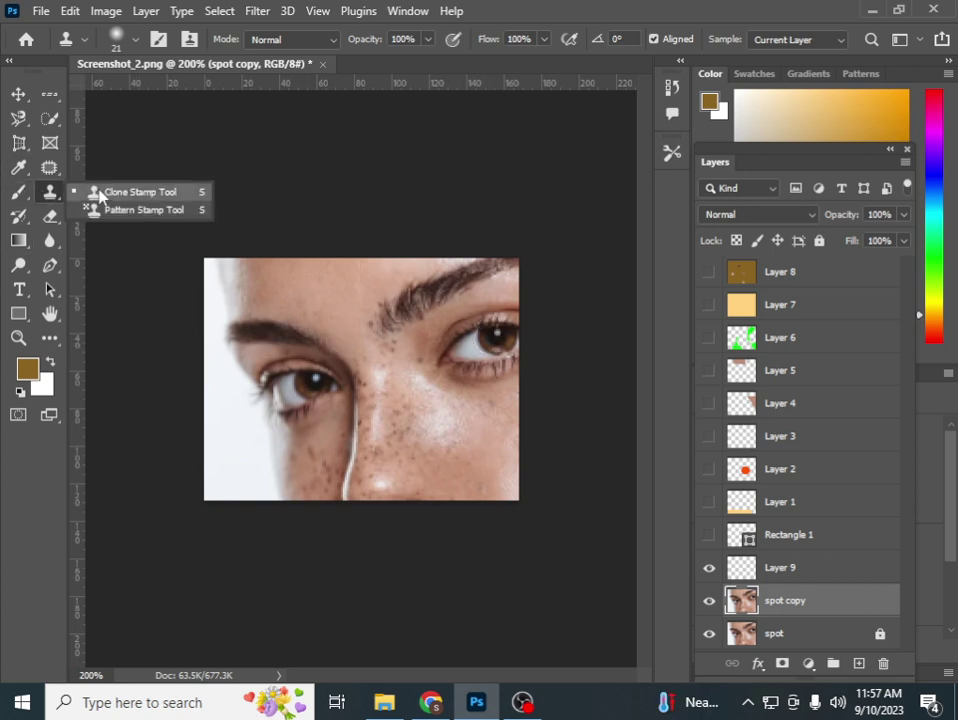
click(99, 193)
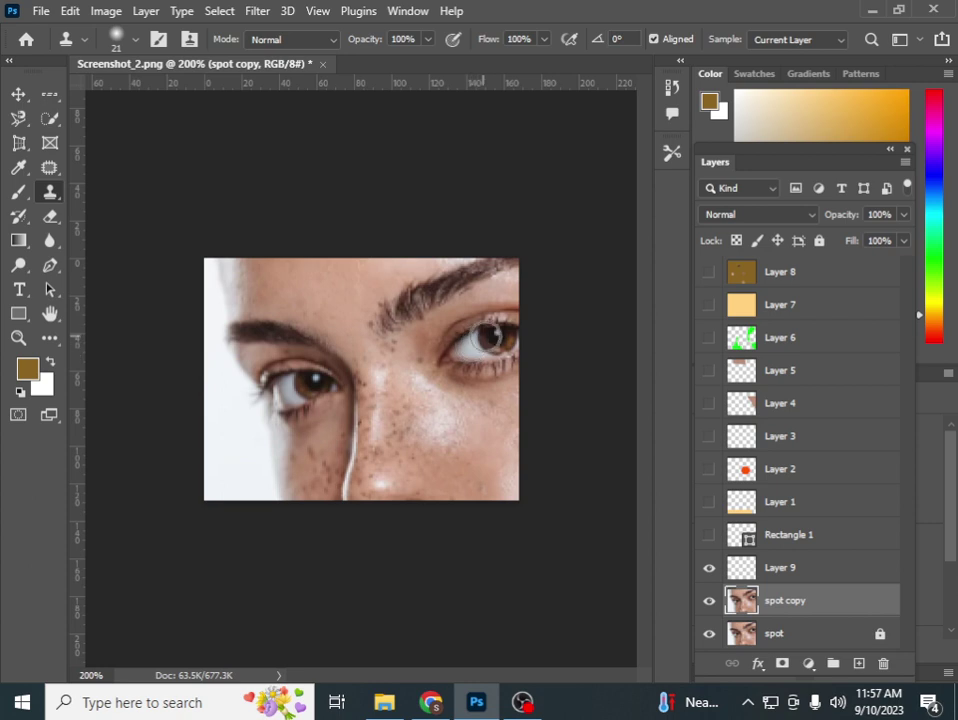
alt+click(492, 339)
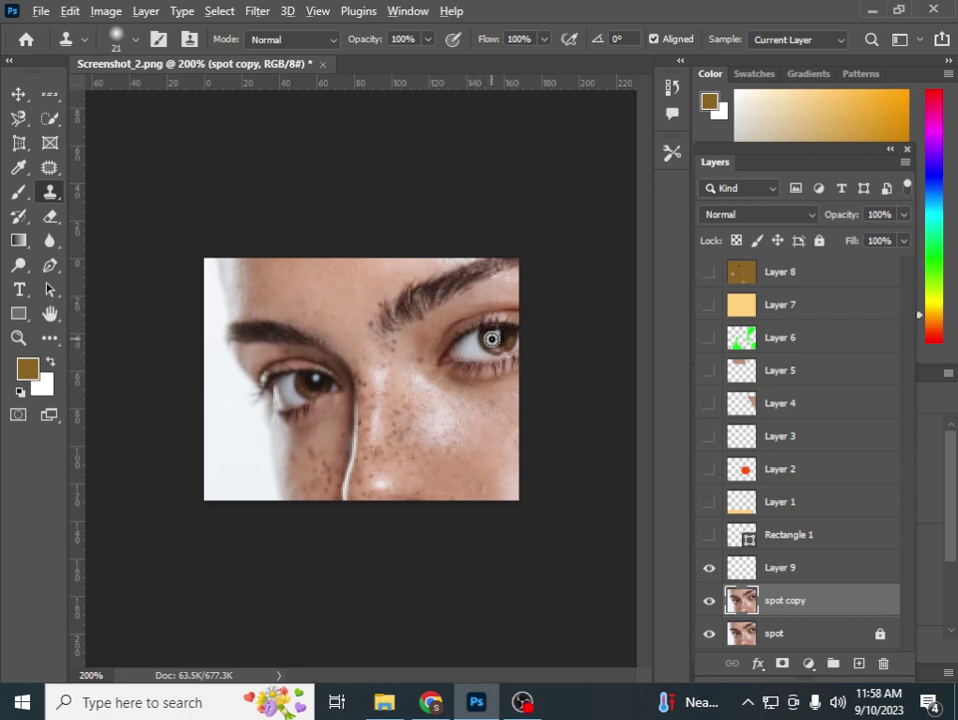
mouse_move(293, 274)
mouse_down()
mouse_move(337, 291)
mouse_move(283, 287)
mouse_up()
drag(285, 283, 311, 279)
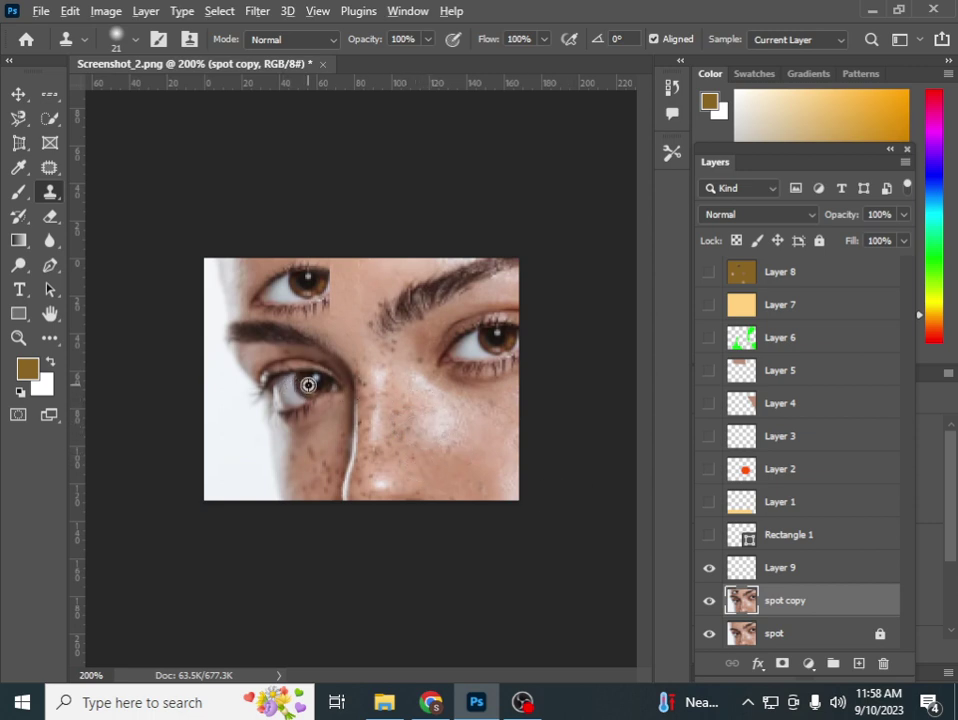
alt+click(307, 385)
mouse_move(420, 420)
mouse_down()
mouse_move(396, 428)
mouse_move(428, 417)
mouse_move(396, 406)
mouse_move(405, 458)
mouse_move(440, 420)
mouse_move(420, 395)
mouse_move(455, 400)
mouse_move(383, 418)
mouse_move(415, 400)
mouse_move(410, 420)
mouse_move(430, 456)
mouse_up()
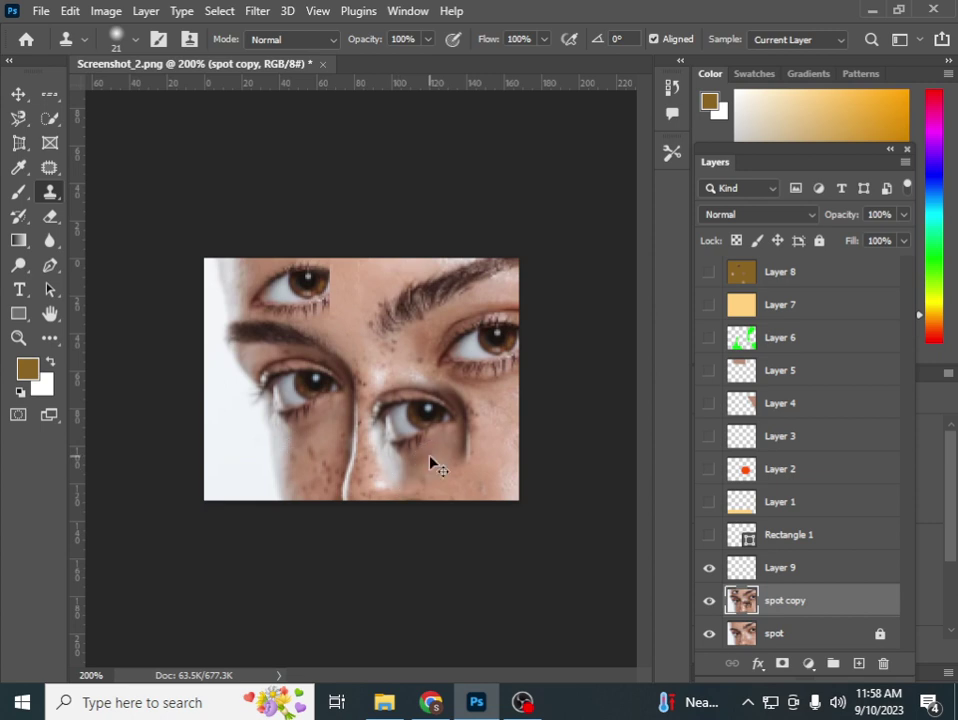
key(ctrl+z)
key(ctrl+z)
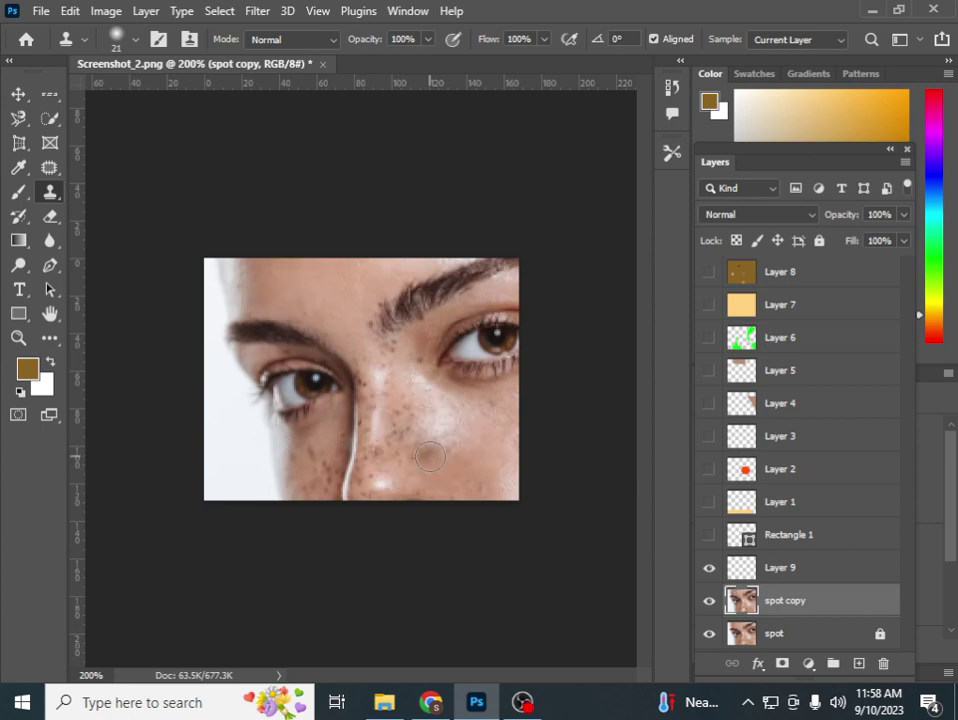
click(432, 702)
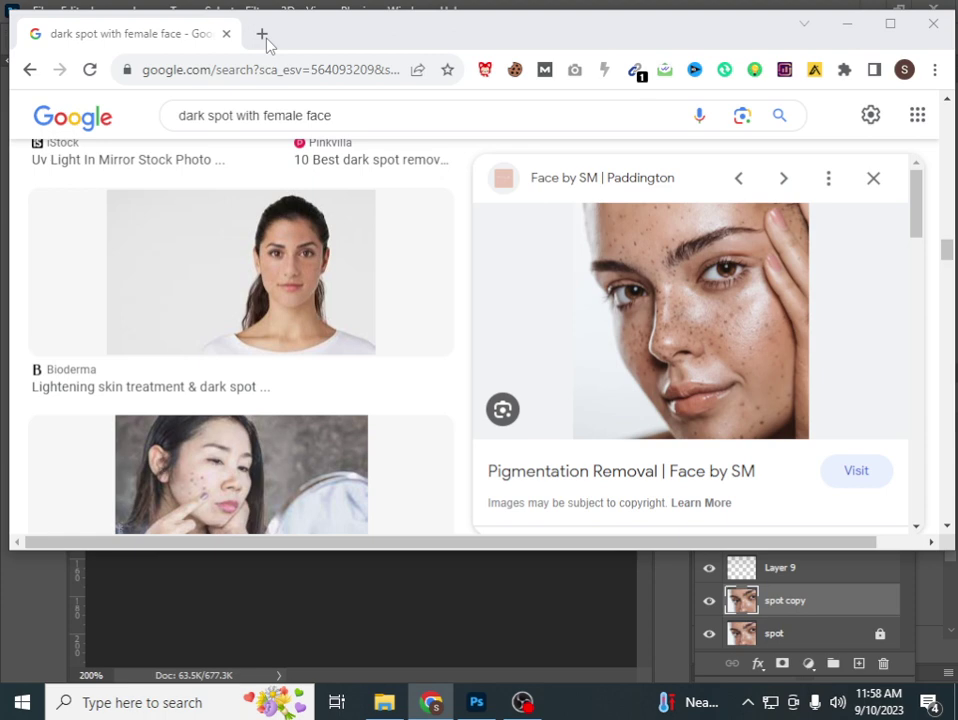
click(481, 702)
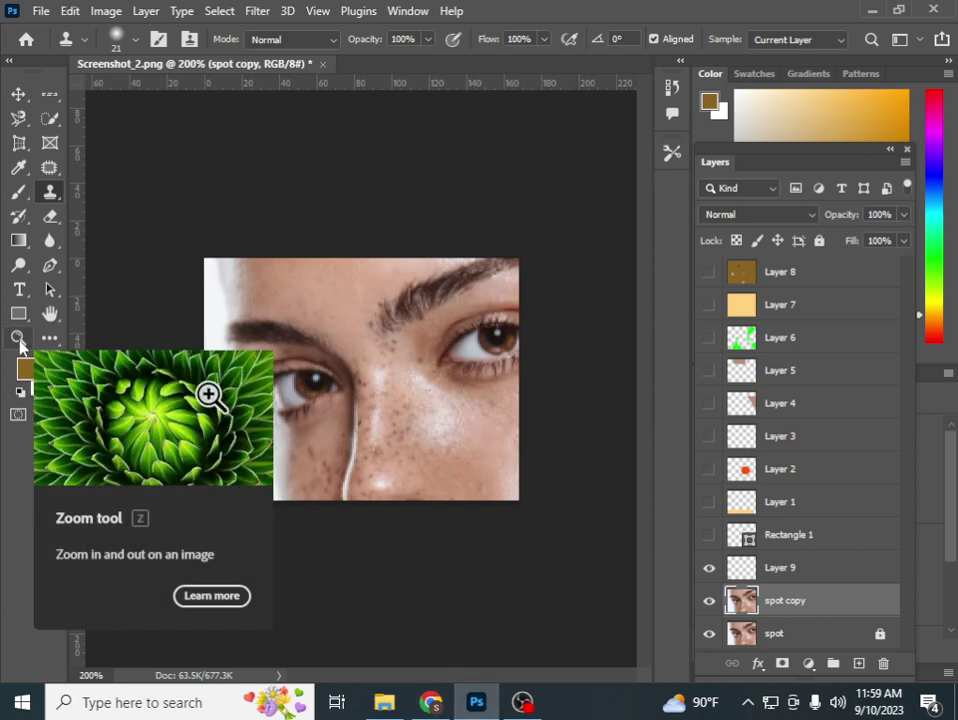
Fit the whole image to the window and switch to the History Brush tool
click(18, 338)
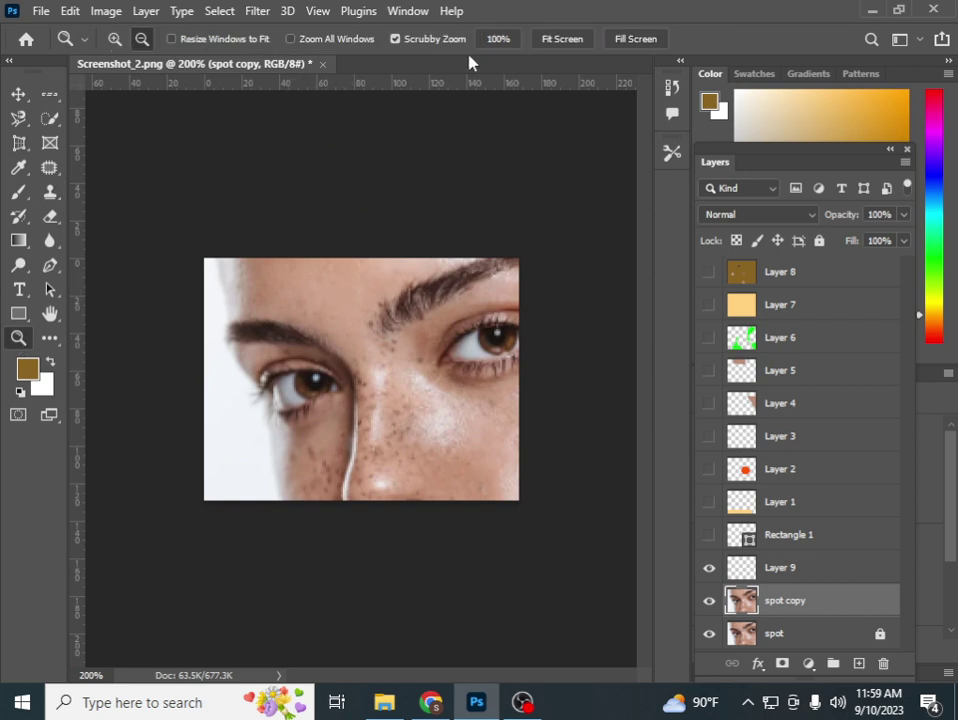
click(556, 40)
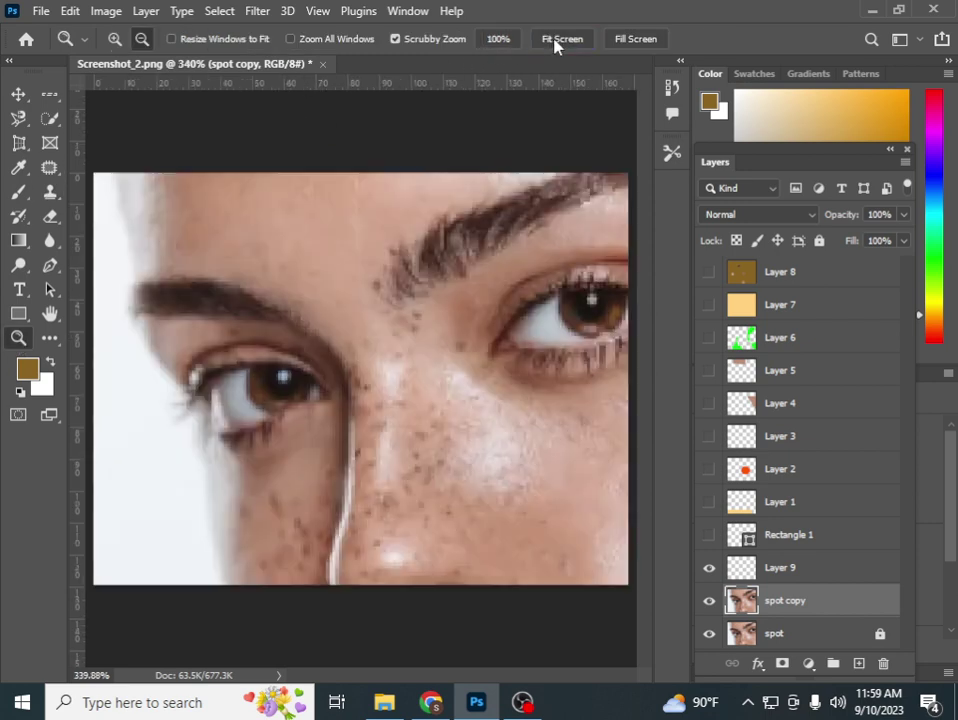
click(57, 199)
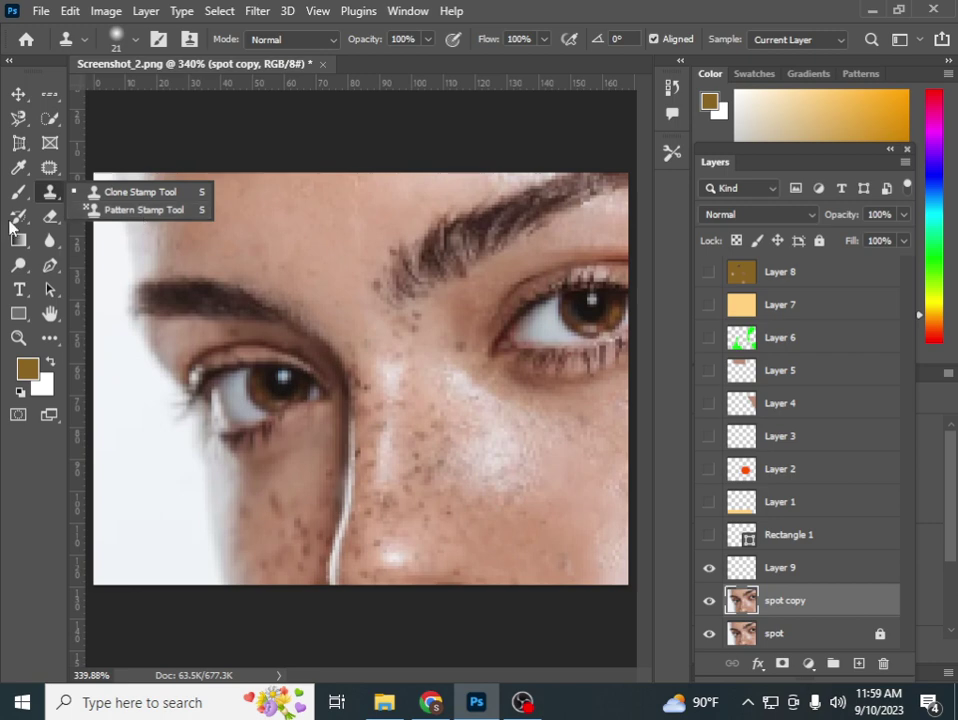
click(12, 222)
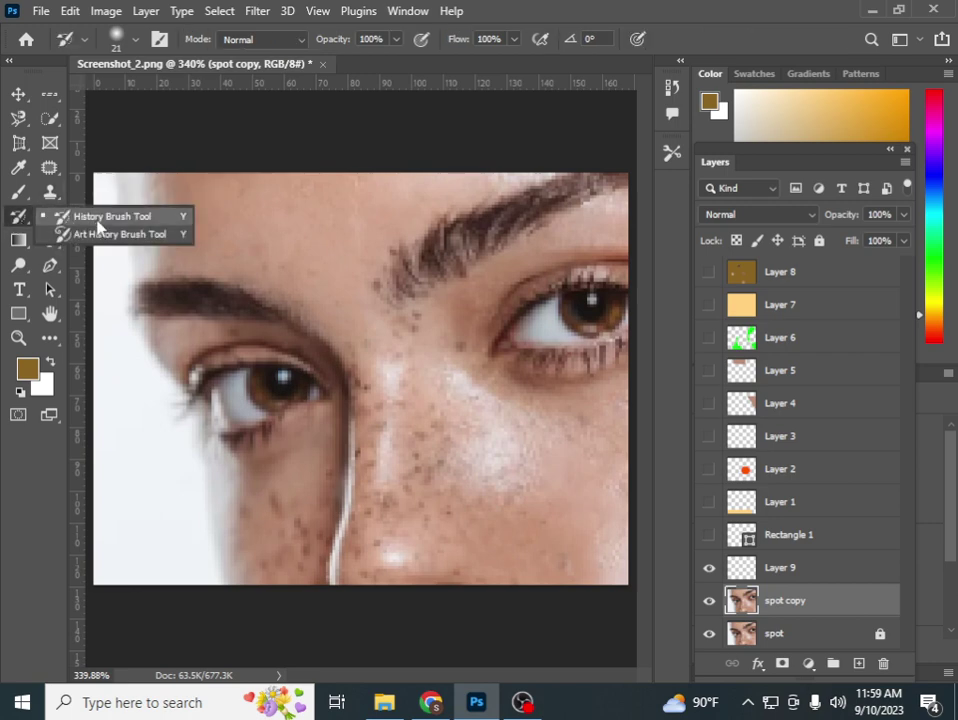
click(97, 222)
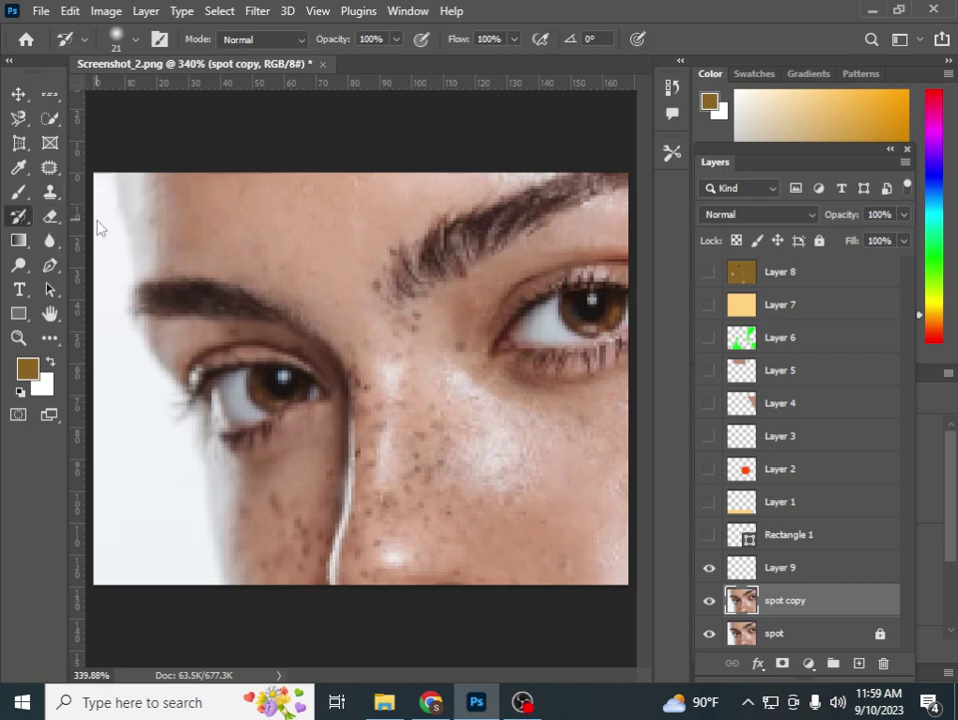
Step back and forth through the earlier Clone Stamp states in History
click(671, 90)
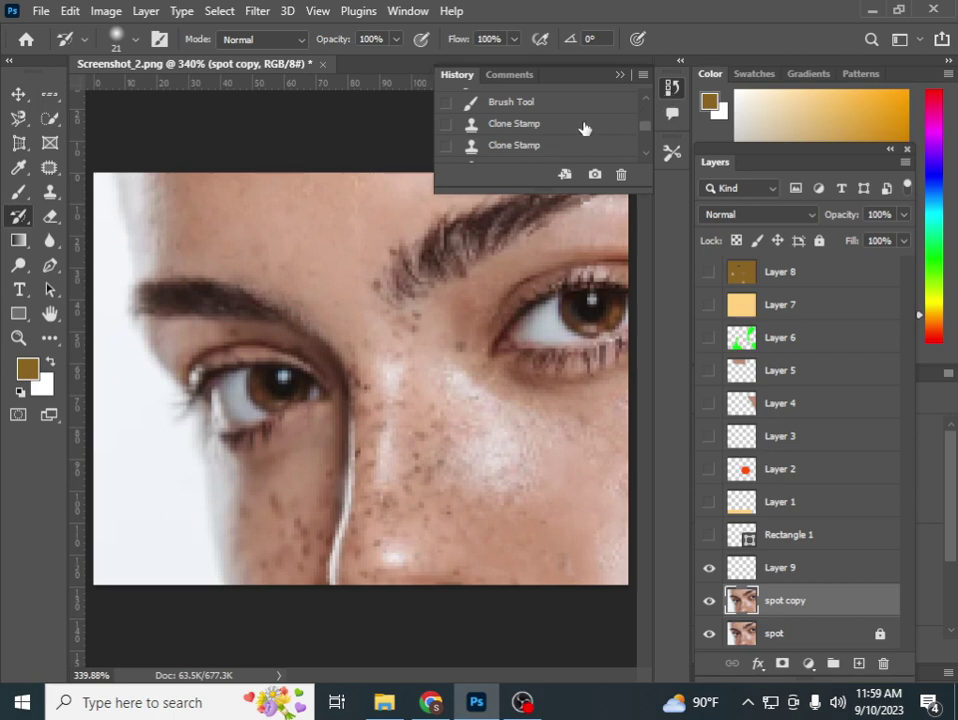
click(540, 131)
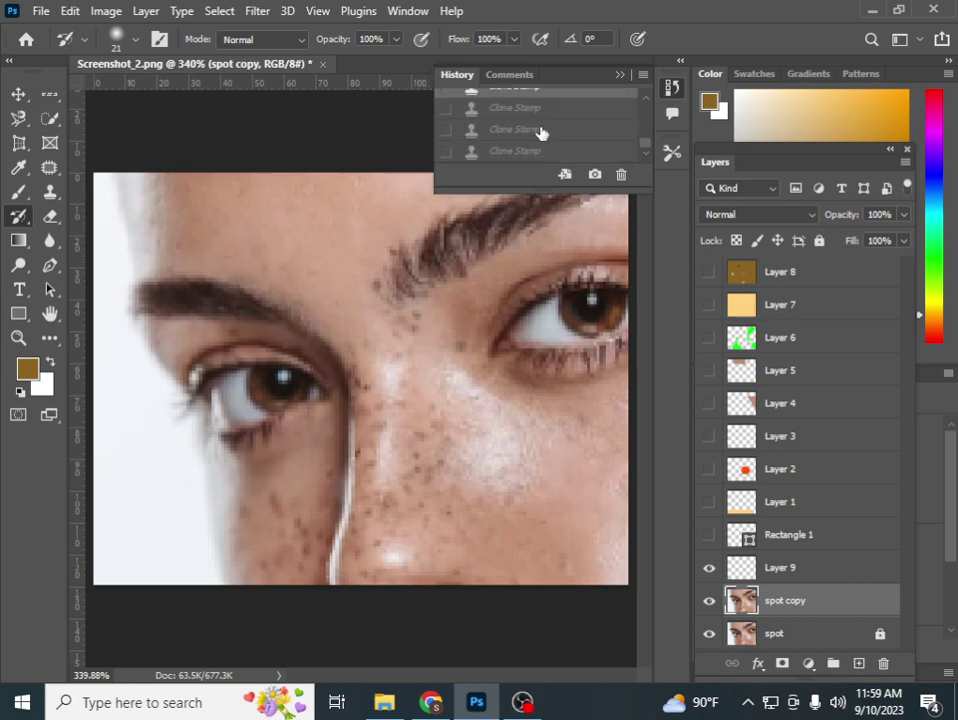
click(543, 128)
click(520, 129)
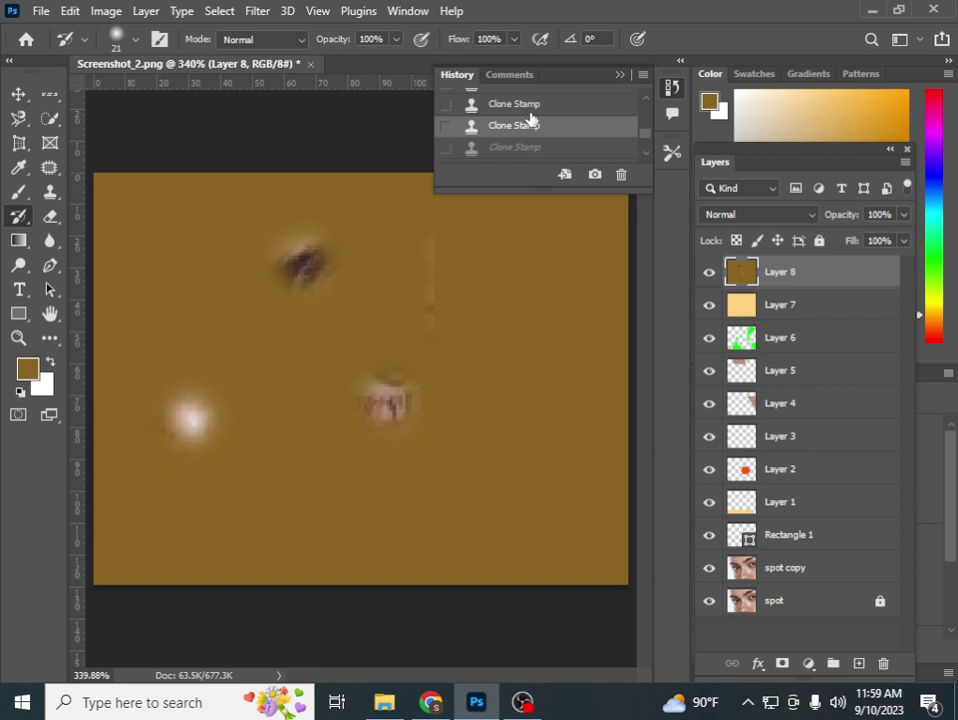
click(537, 150)
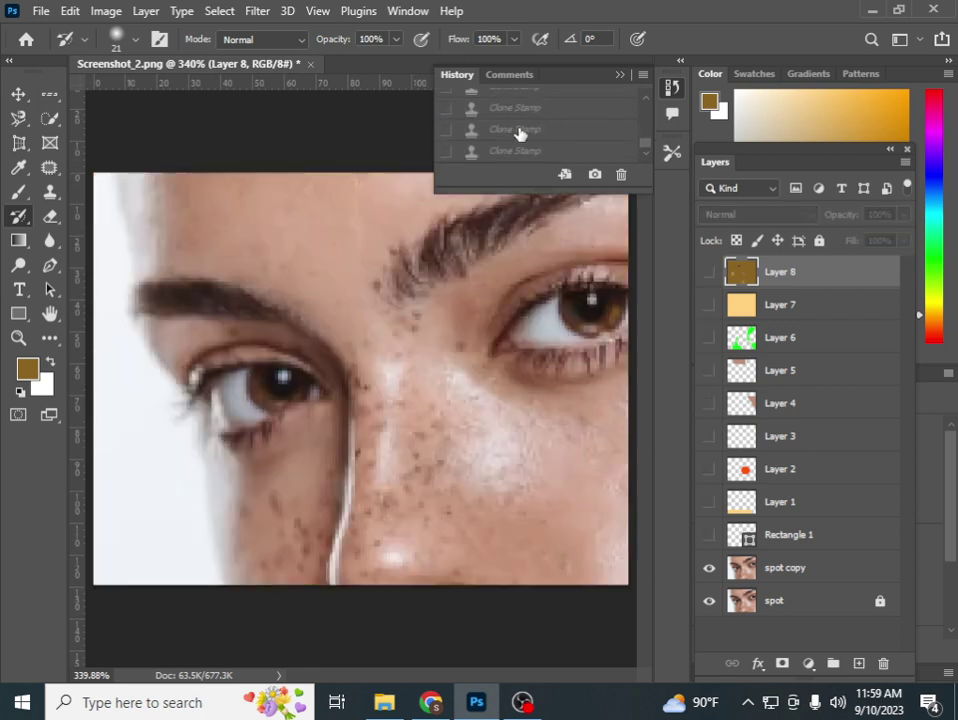
click(514, 150)
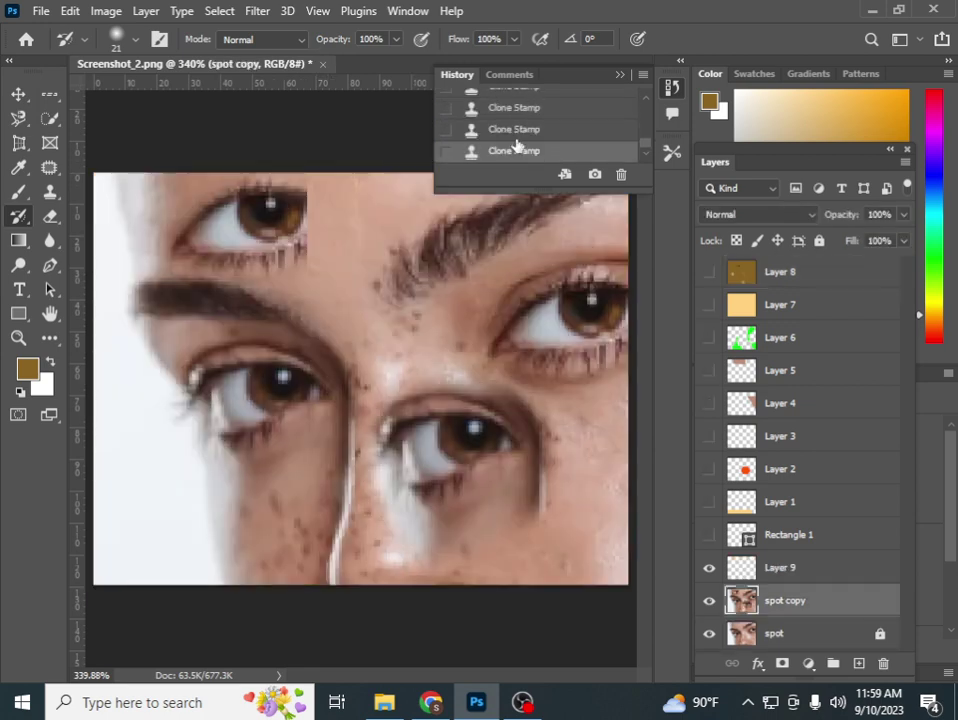
click(514, 129)
Check the Deselect and Screenshot_2.png states, then restore the latest Clone Stamp state
scroll(516, 122, up, 10)
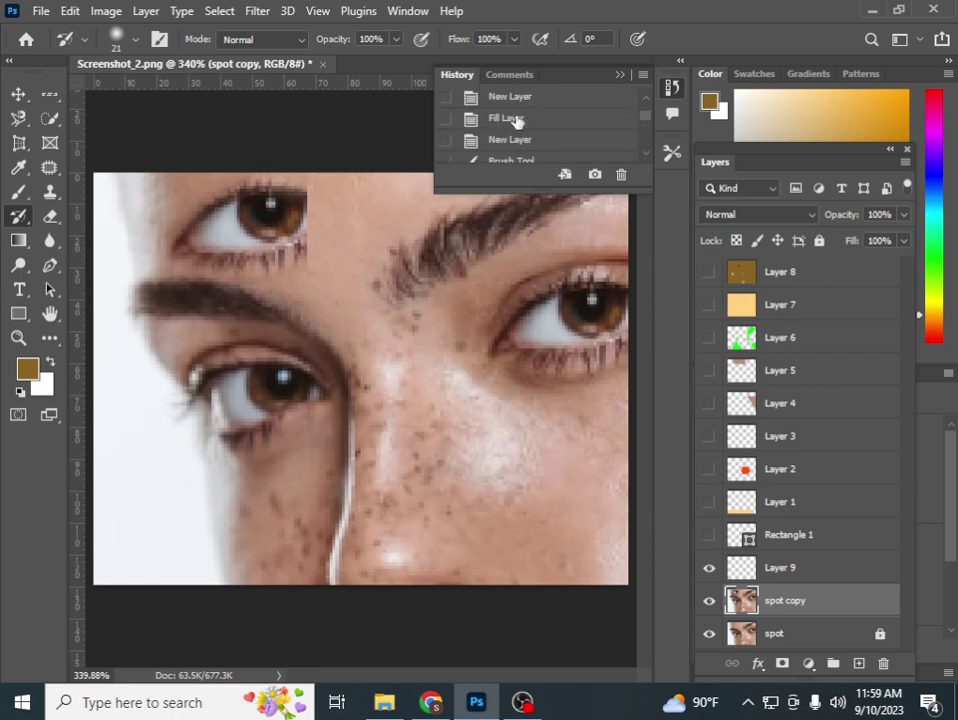
click(517, 137)
click(520, 115)
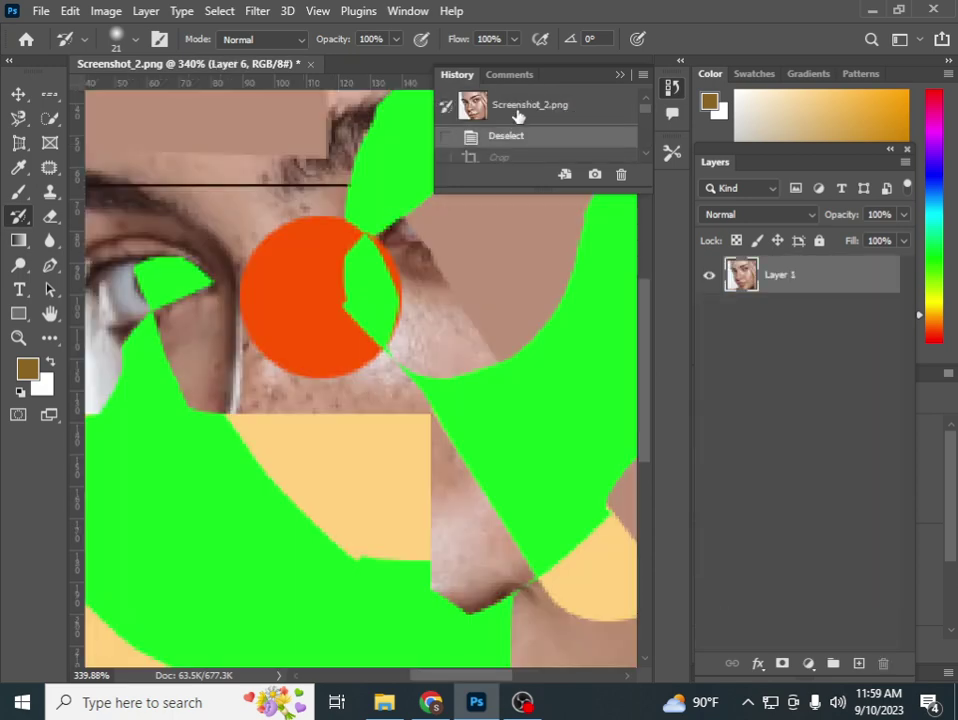
click(519, 136)
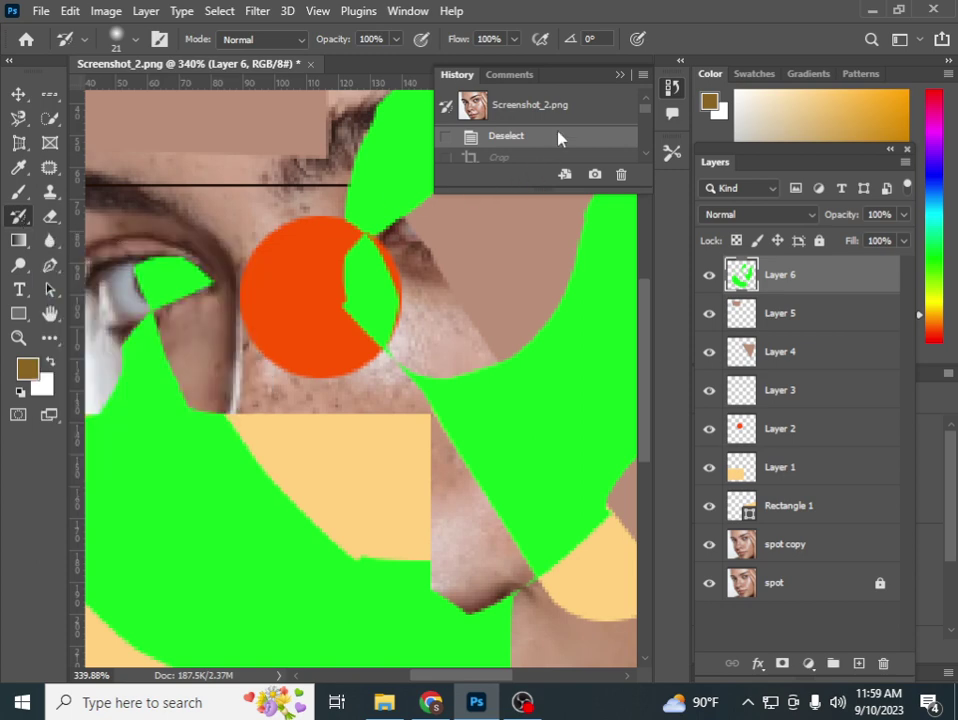
scroll(552, 128, down, 2)
scroll(552, 128, down, 1)
click(514, 152)
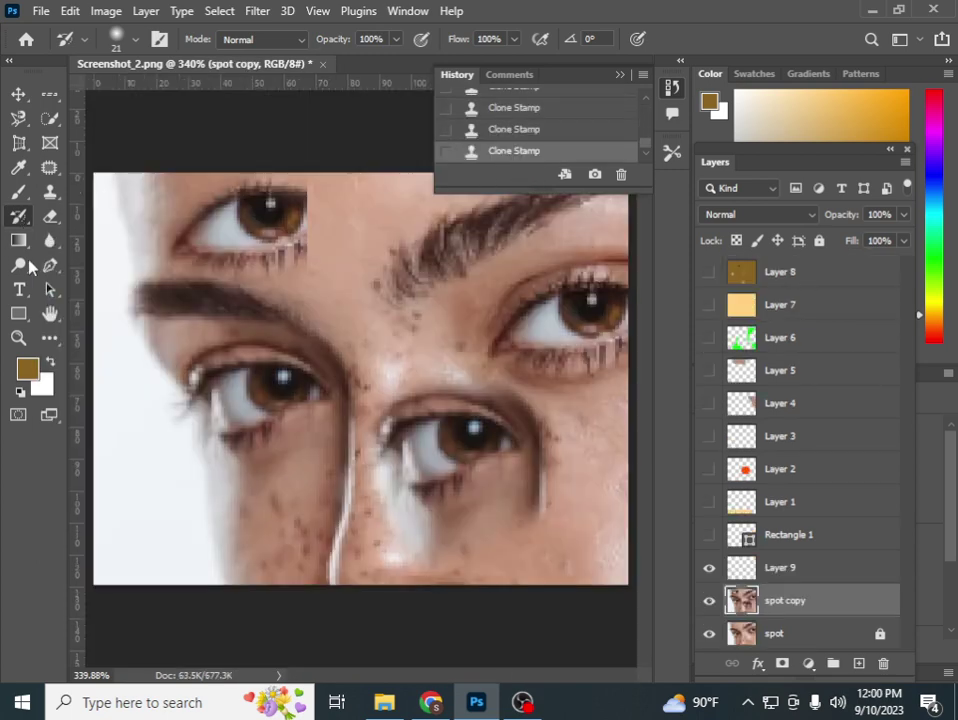
With the plain Eraser, erase the cloned eyes on the forehead and nose of spot copy
click(54, 220)
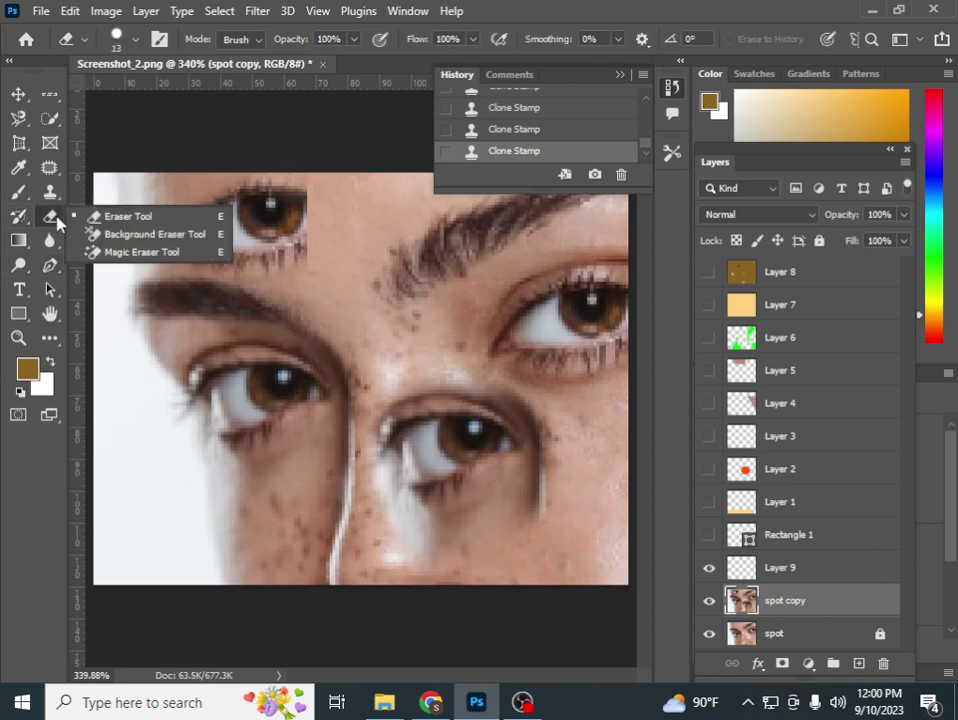
click(115, 216)
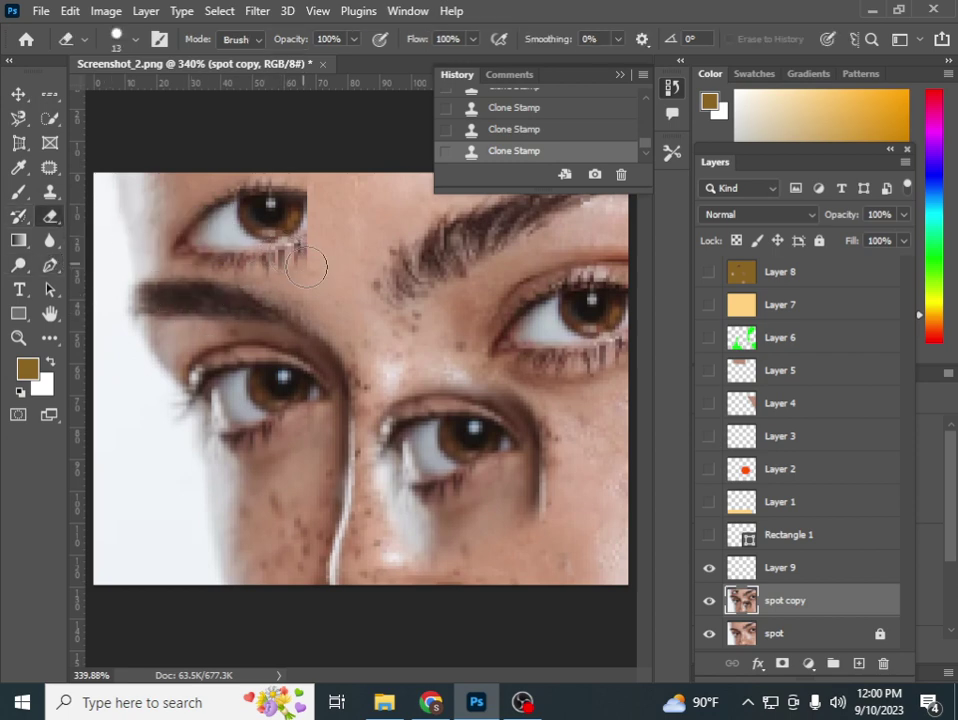
mouse_move(306, 267)
mouse_down()
mouse_move(321, 226)
mouse_move(327, 231)
mouse_move(295, 188)
mouse_move(225, 264)
mouse_move(250, 210)
mouse_move(245, 195)
mouse_up()
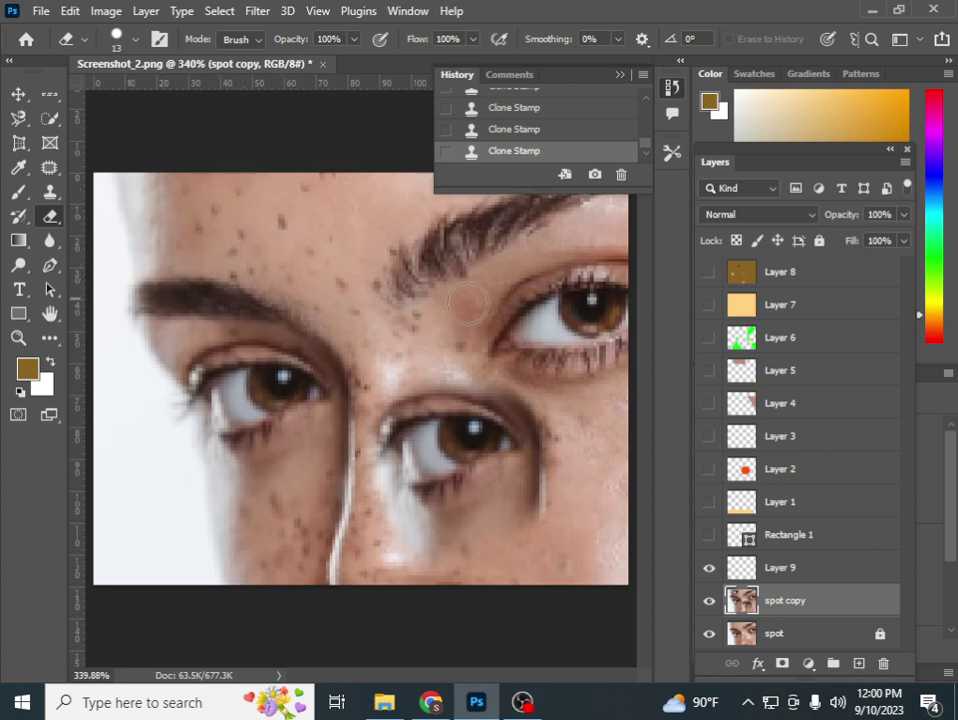
mouse_move(466, 302)
mouse_down()
mouse_move(455, 385)
mouse_move(470, 420)
mouse_move(513, 465)
mouse_move(490, 420)
mouse_move(385, 578)
mouse_move(543, 456)
mouse_move(377, 556)
mouse_move(320, 542)
mouse_up()
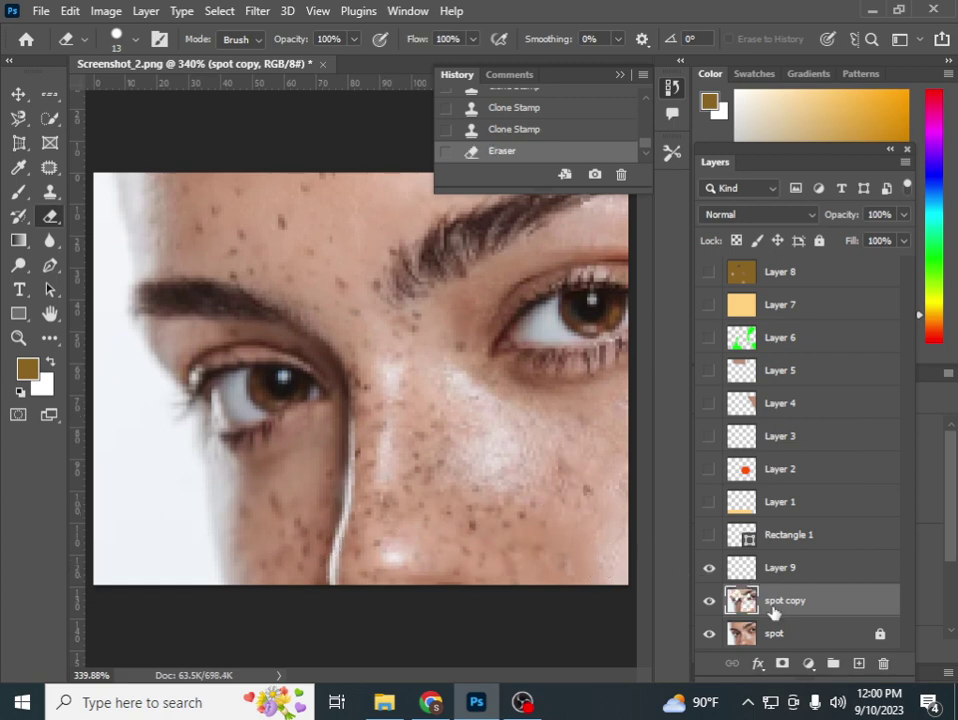
Hide the original spot layer and erase cheek, nose bridge and eyebrow areas from spot copy
click(709, 635)
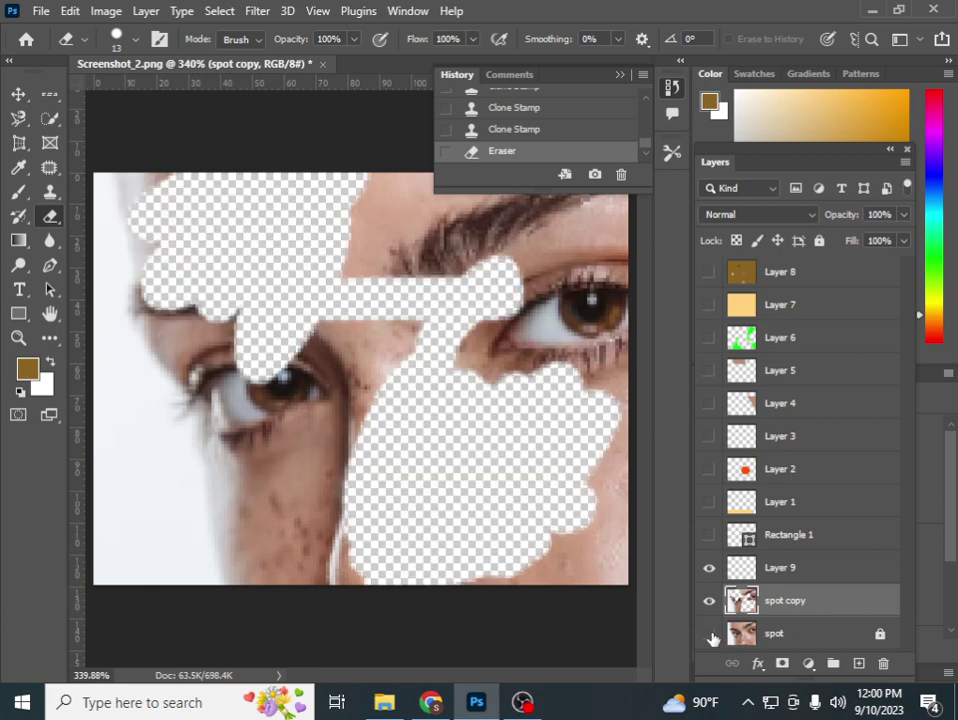
mouse_move(321, 474)
mouse_down()
mouse_move(285, 394)
mouse_move(111, 297)
mouse_move(298, 552)
mouse_up()
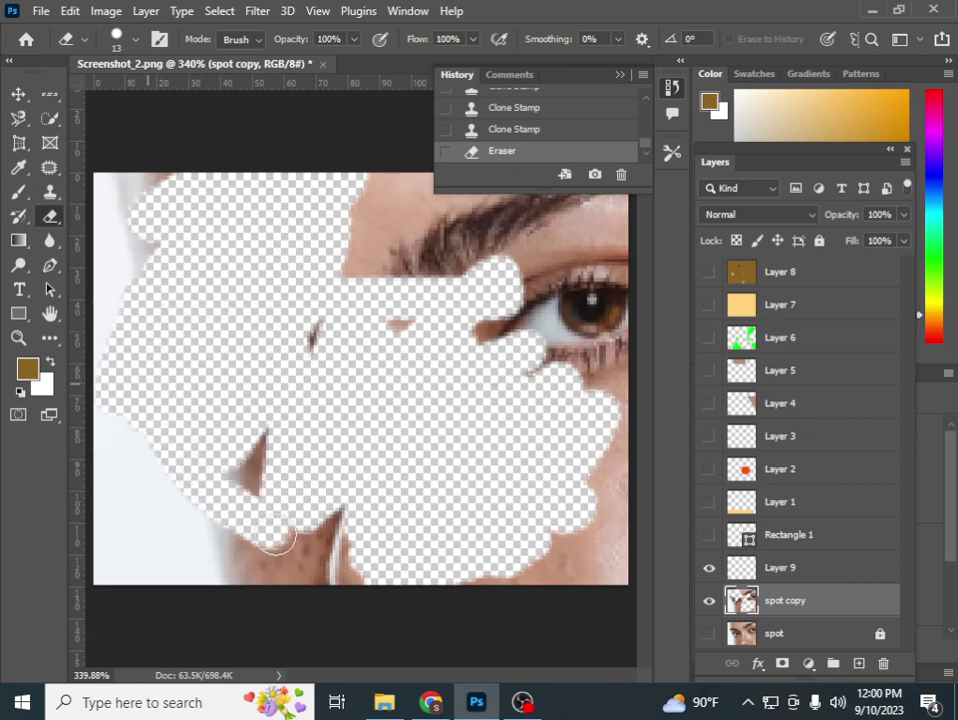
mouse_move(480, 265)
mouse_down()
mouse_move(368, 186)
mouse_move(614, 346)
mouse_move(552, 540)
mouse_up()
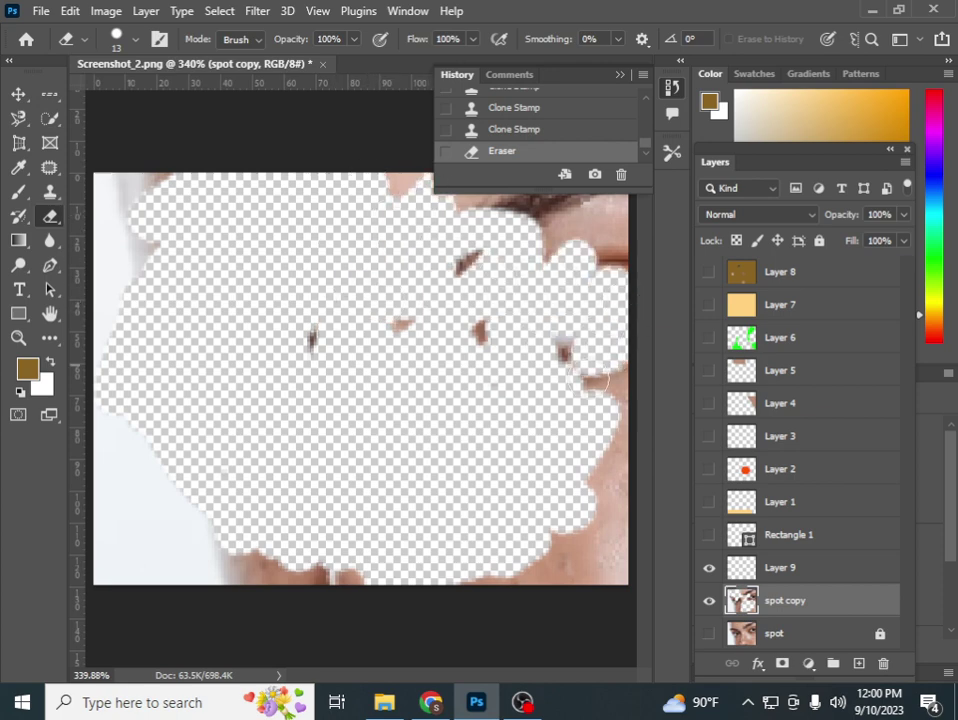
drag(391, 430, 393, 438)
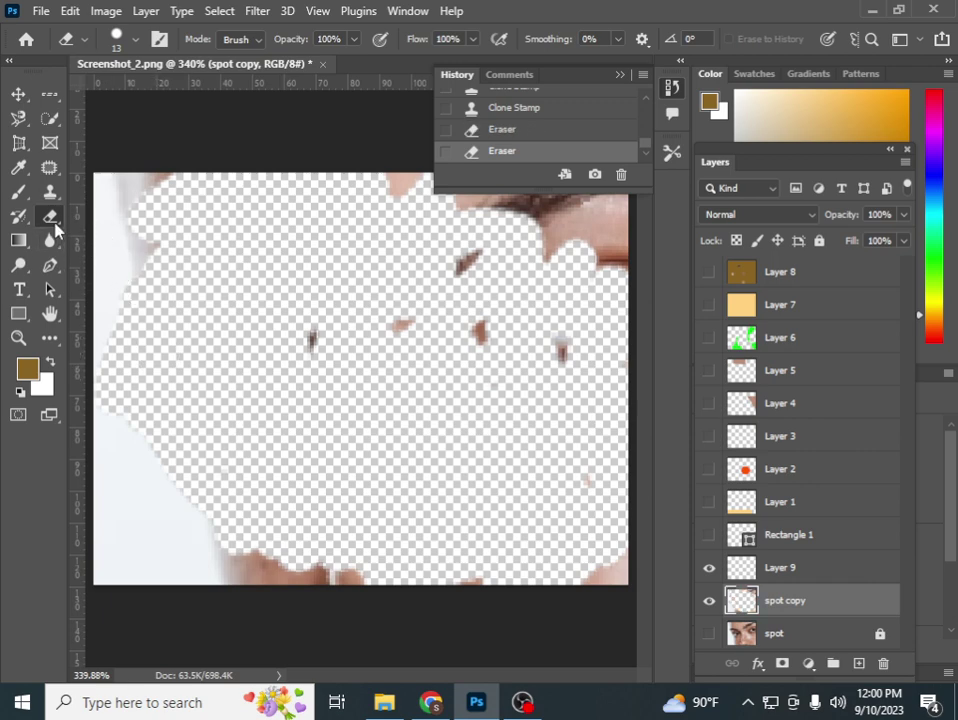
Pick the Background Eraser, show the spot layer, and duplicate it into an unlocked spot copy 2
right_click(55, 226)
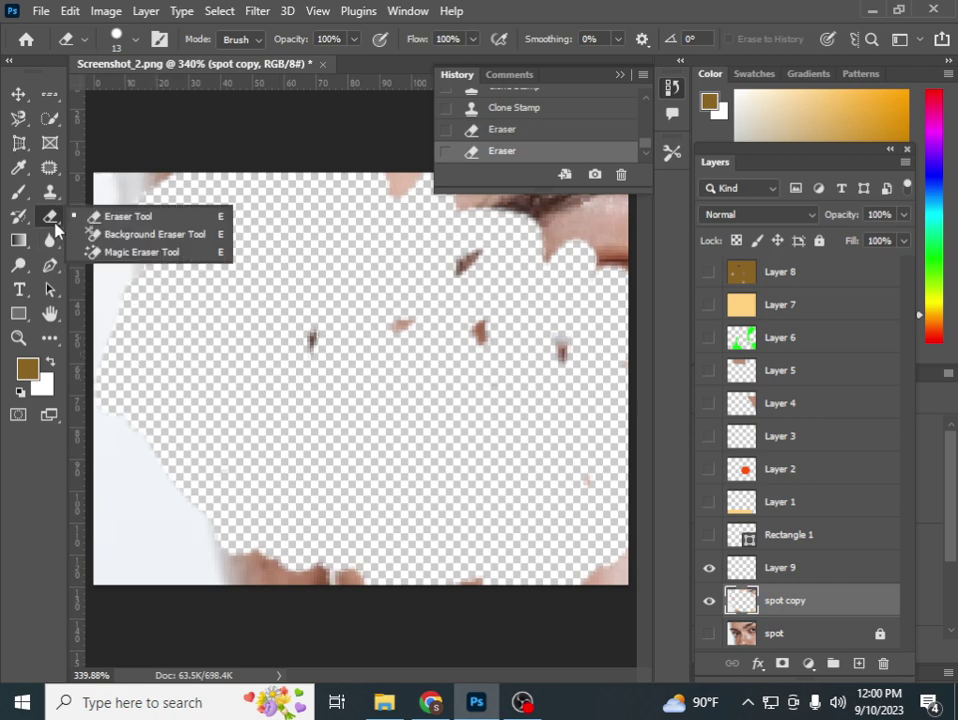
click(127, 234)
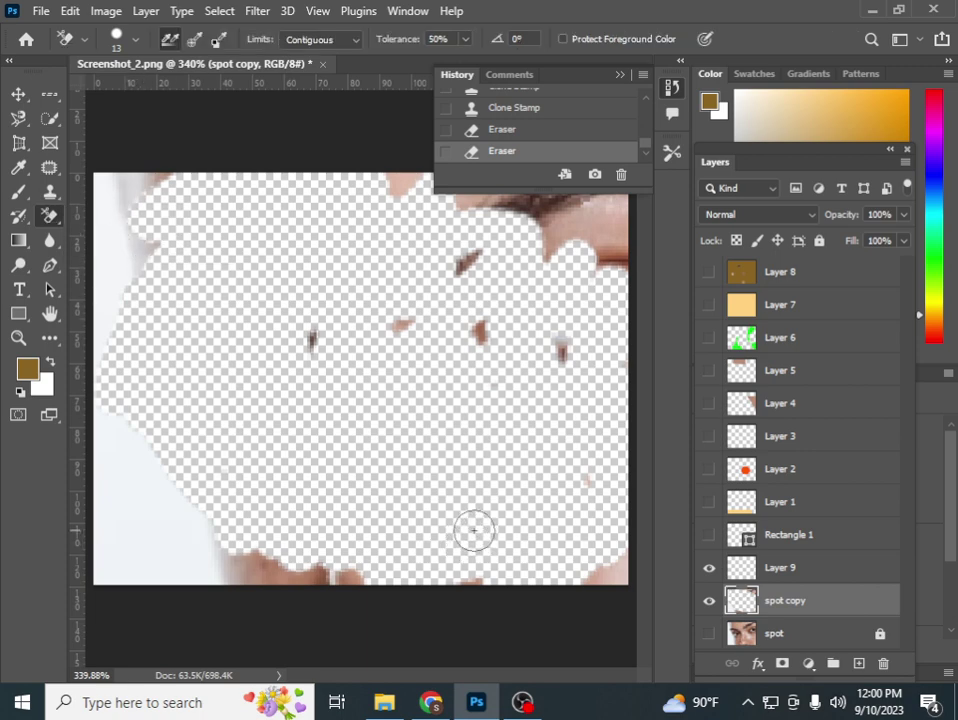
click(708, 634)
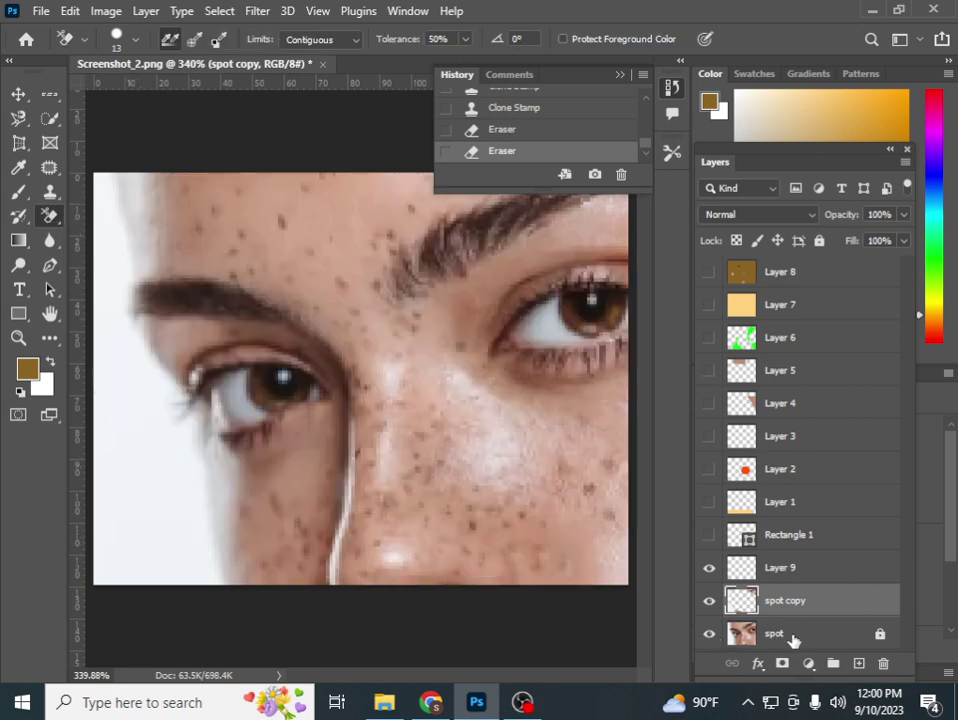
click(790, 634)
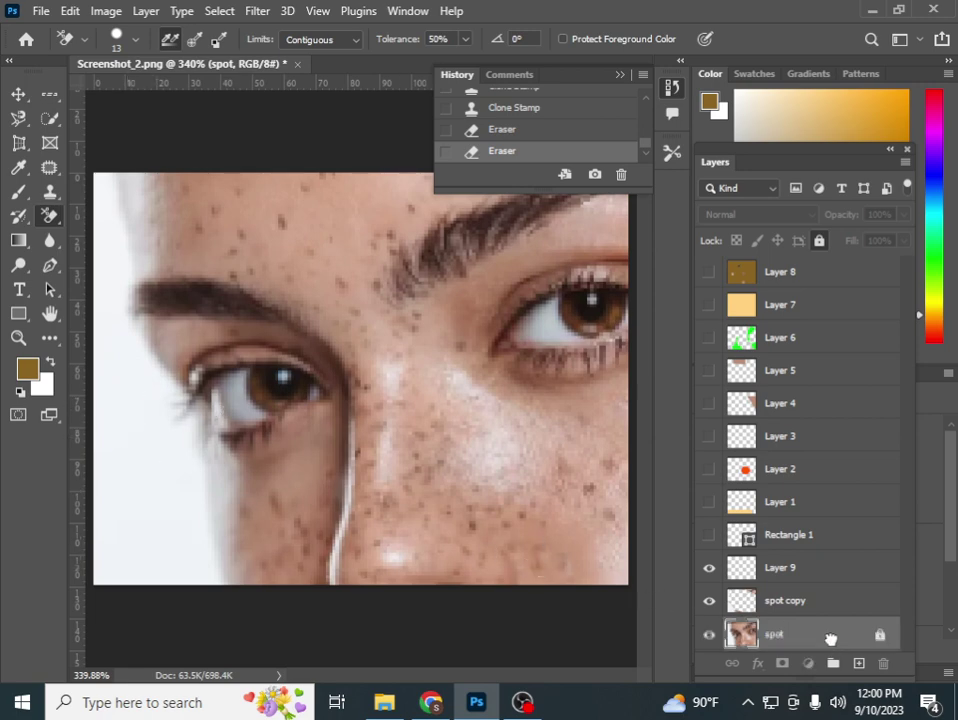
drag(790, 632, 858, 663)
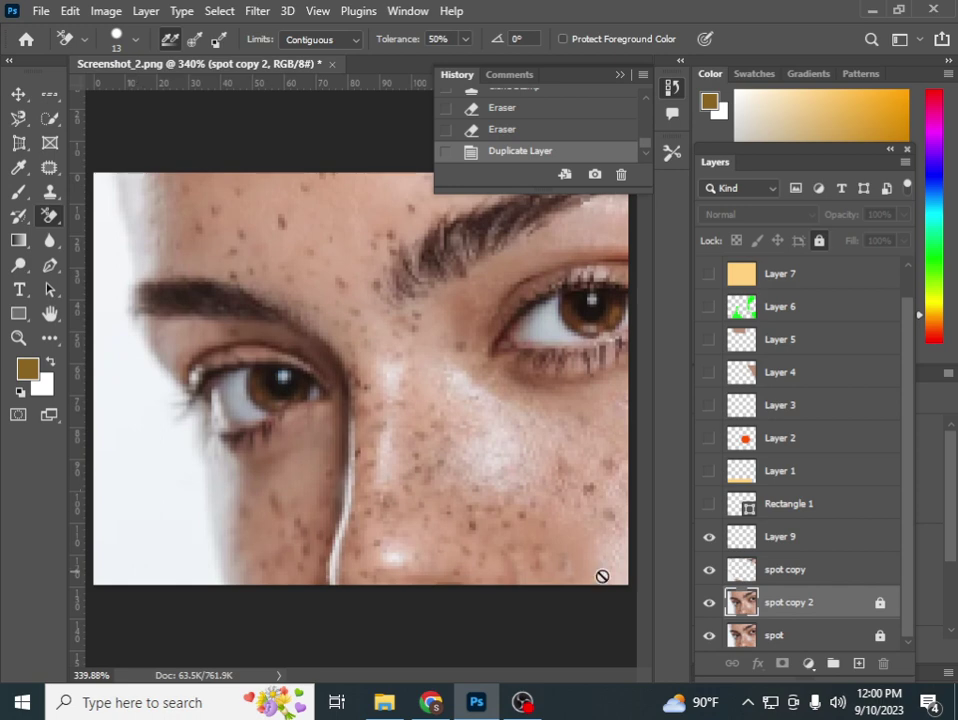
click(879, 603)
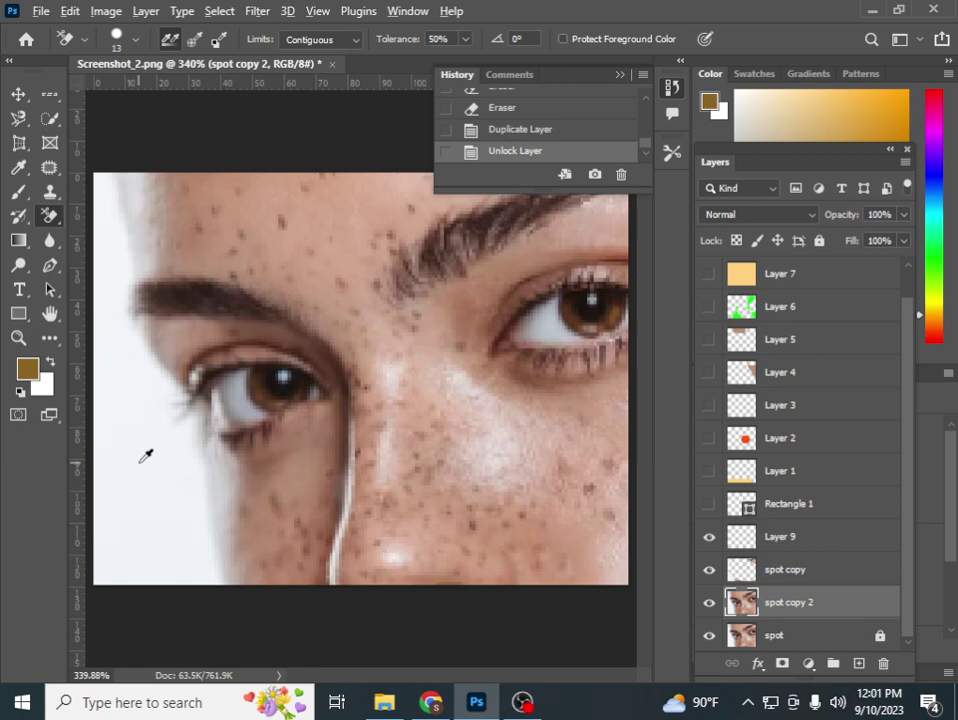
Sample the near-white background and erase it beside the face and left of the eye
alt+click(141, 461)
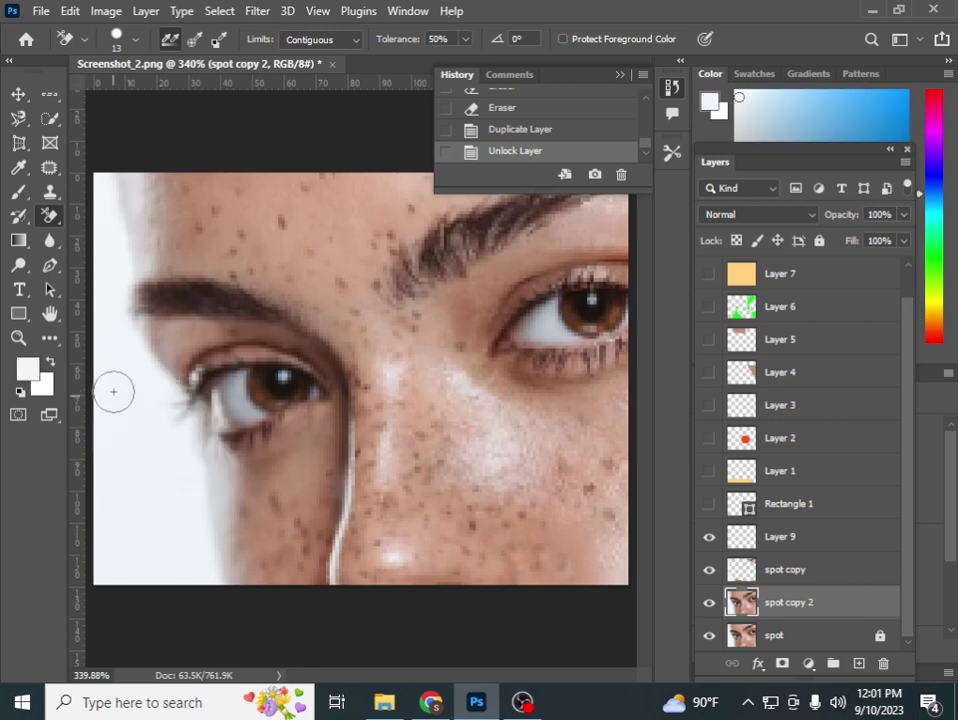
mouse_move(139, 543)
mouse_down()
mouse_move(150, 453)
mouse_move(127, 405)
mouse_up()
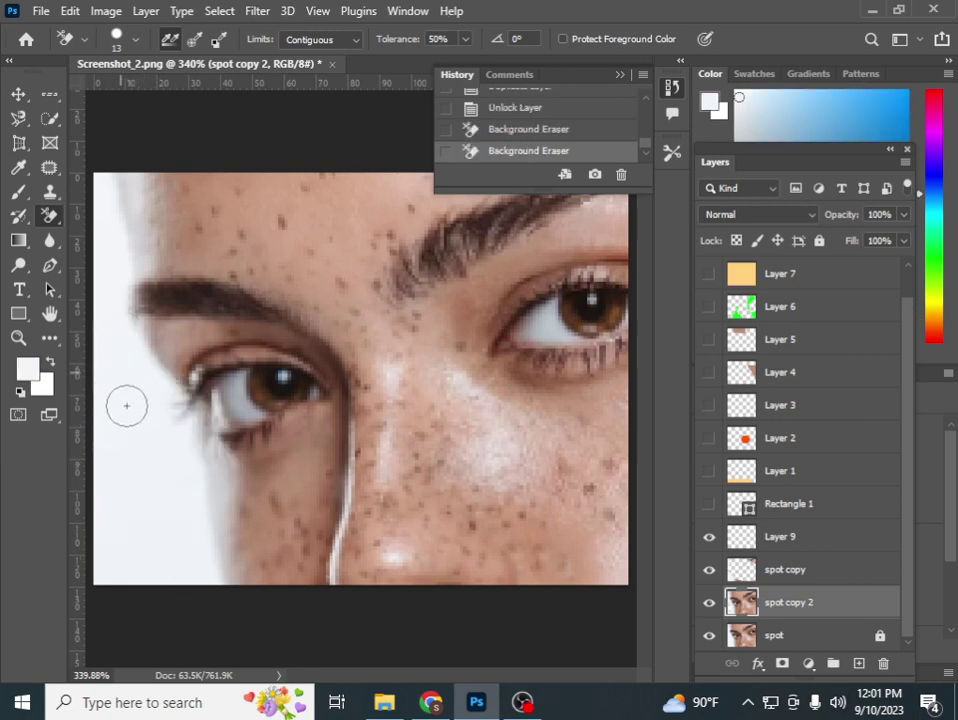
click(580, 584)
click(709, 636)
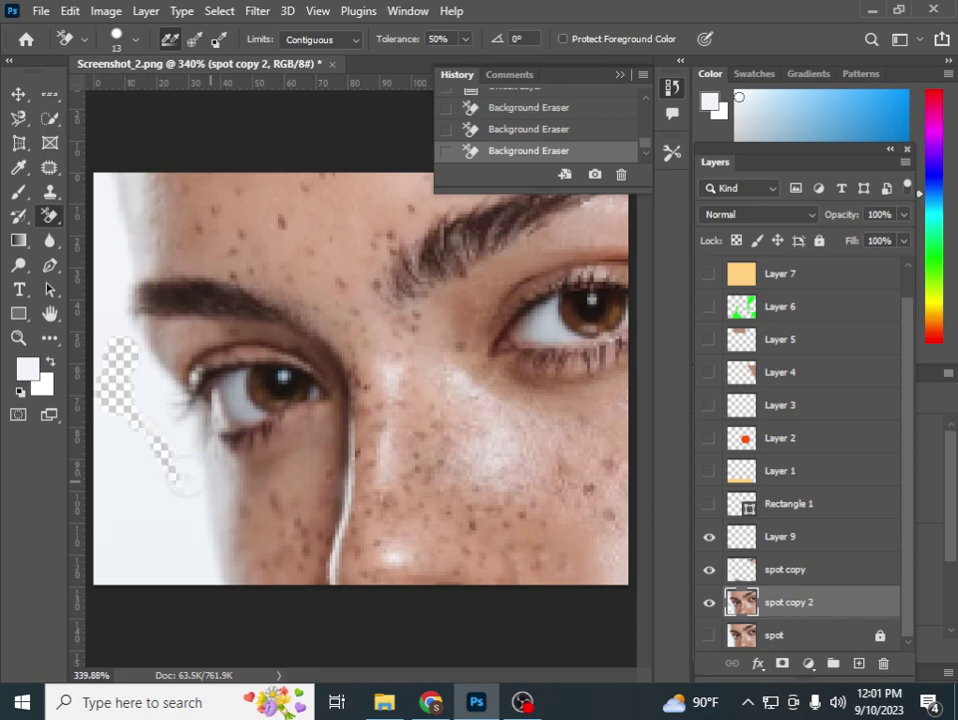
drag(140, 379, 182, 432)
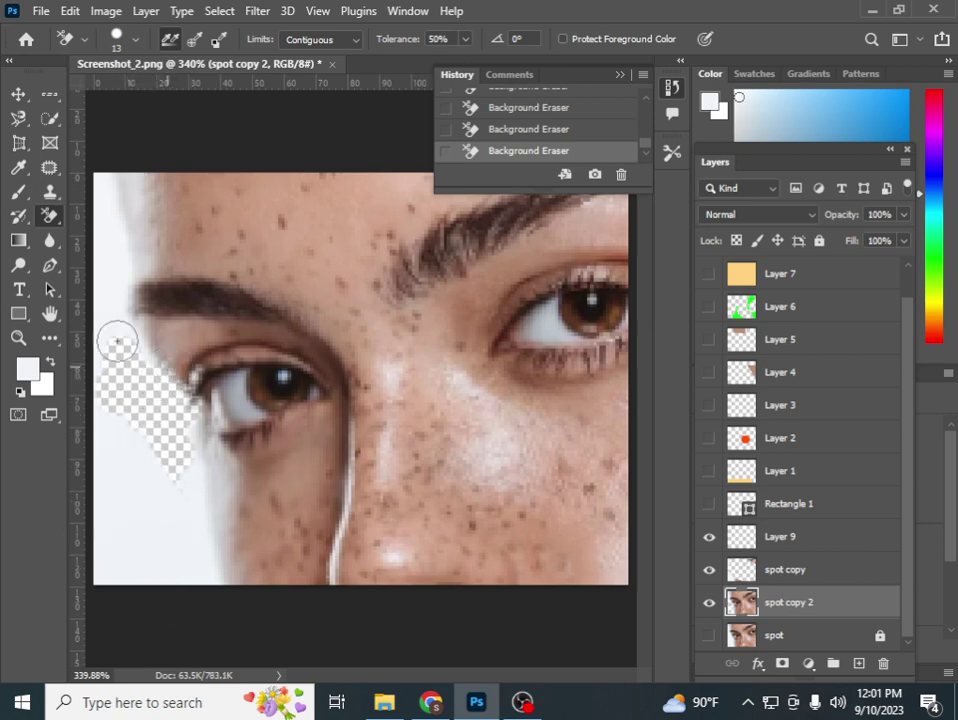
Magic-erase forehead, left-eye, cheek and brow skin patches on spot copy 2
right_click(50, 220)
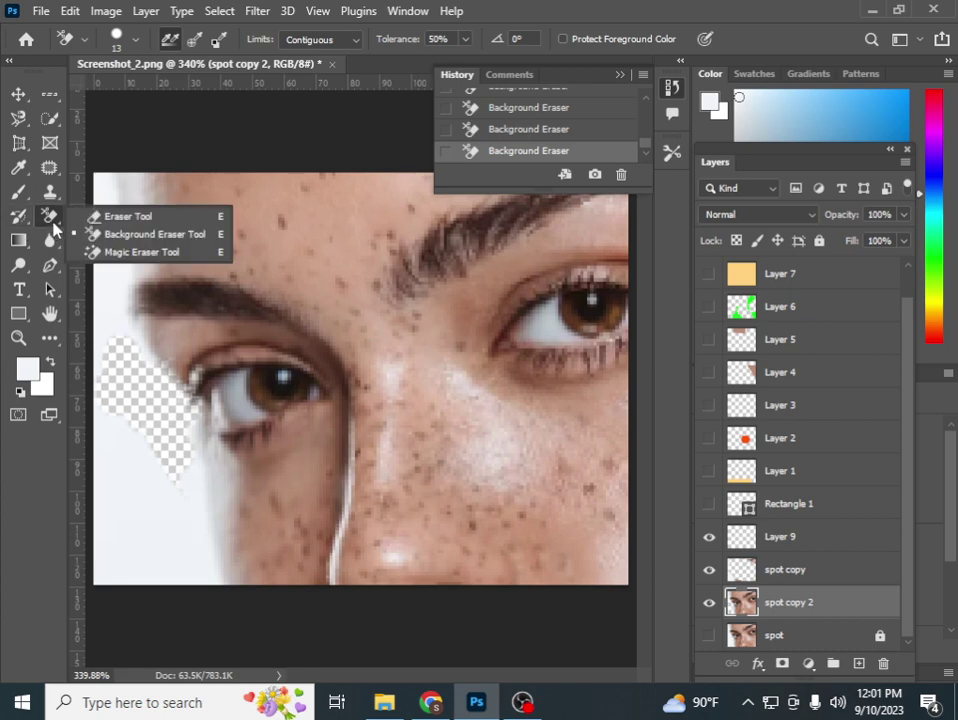
click(125, 253)
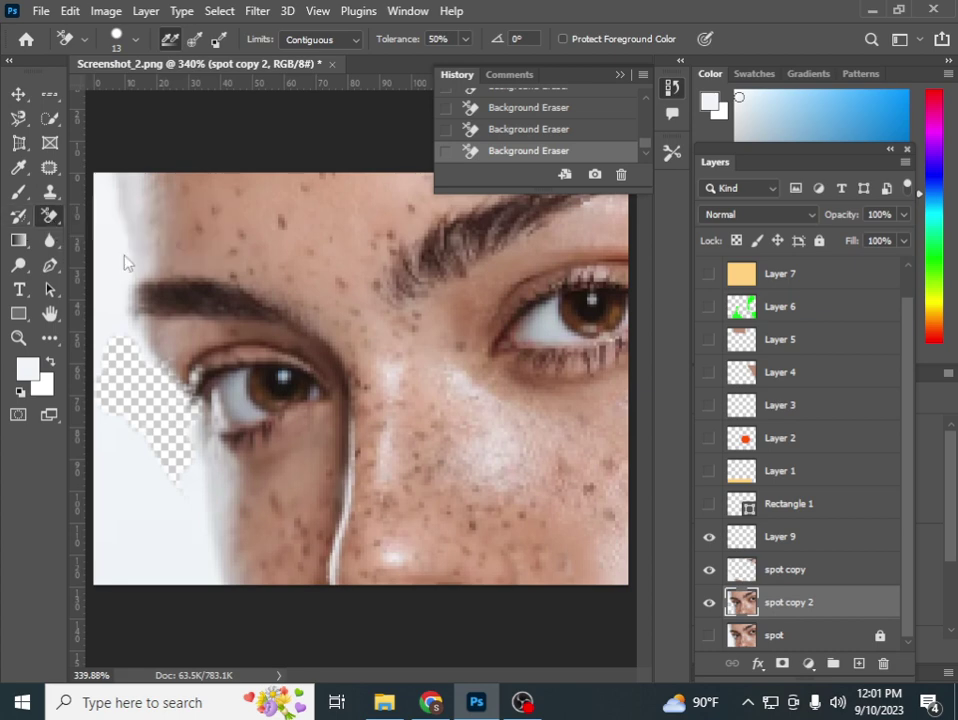
click(336, 314)
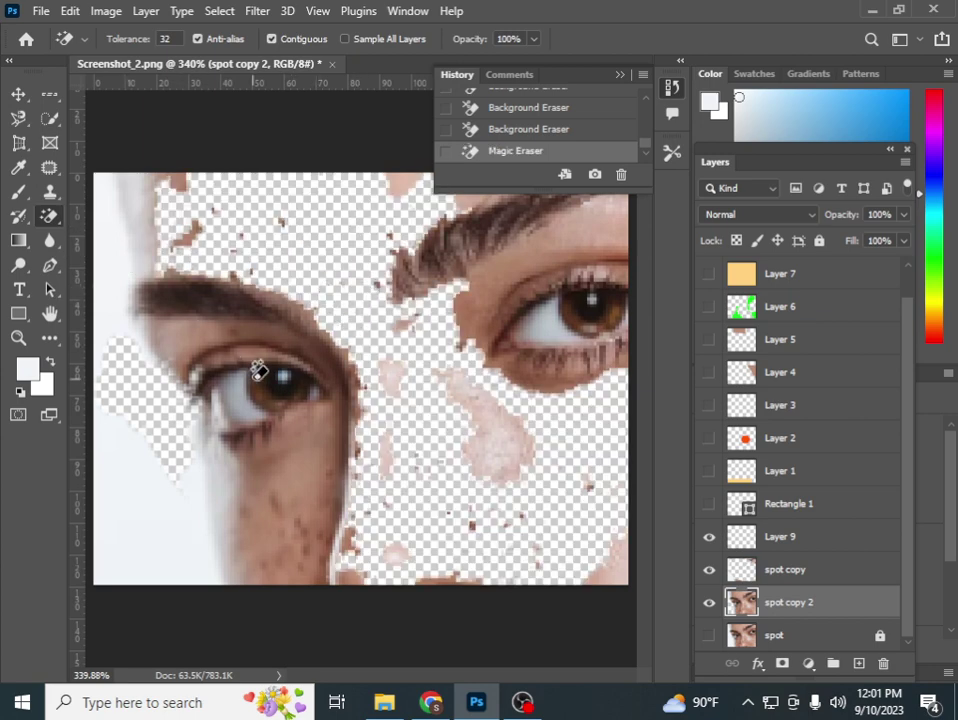
click(255, 350)
click(245, 420)
click(553, 256)
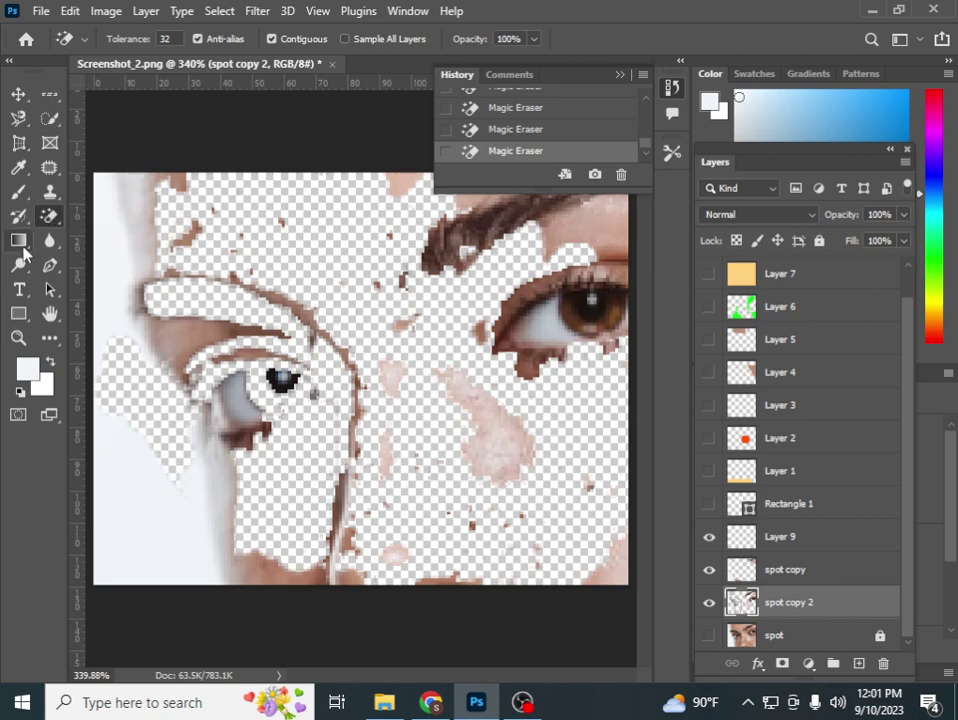
click(20, 243)
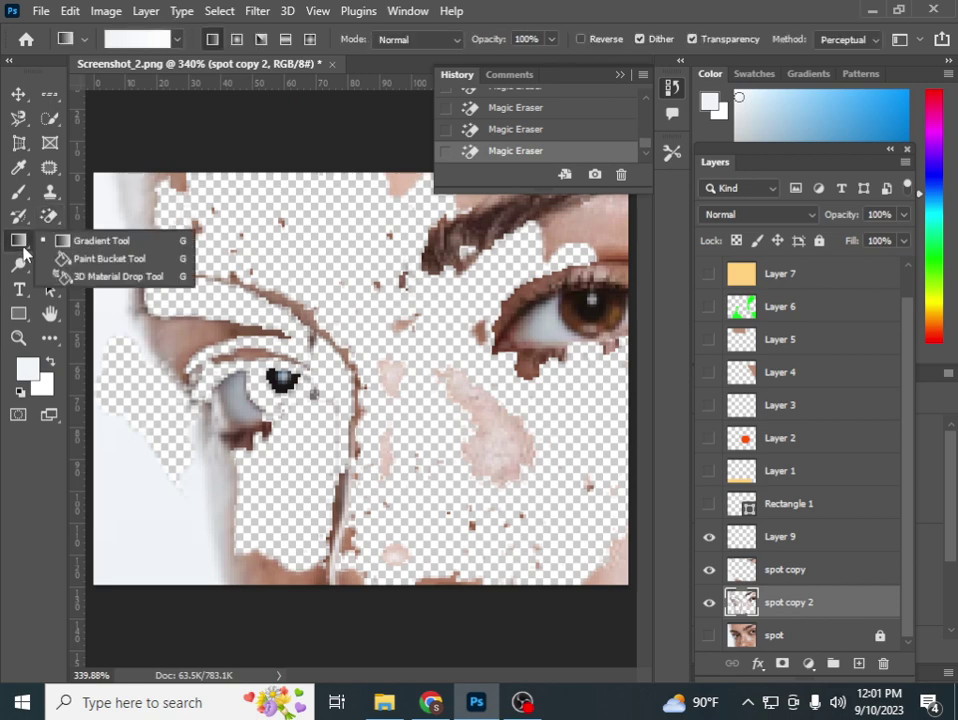
Draw a pale vertical gradient on the layer and set the foreground colour to #235a83
click(119, 247)
drag(278, 160, 316, 578)
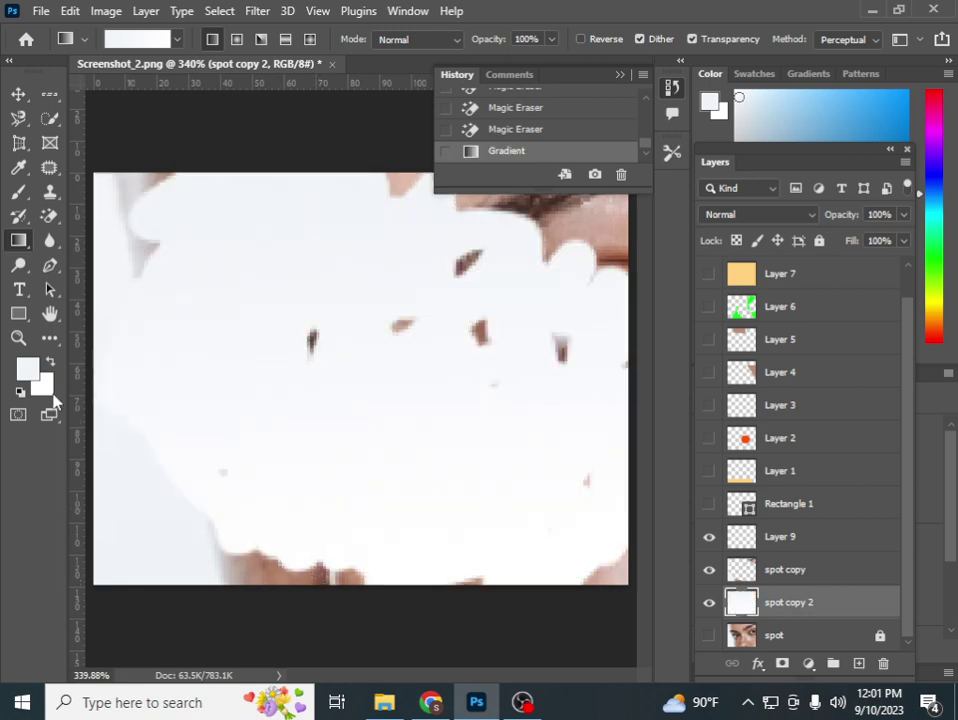
click(25, 368)
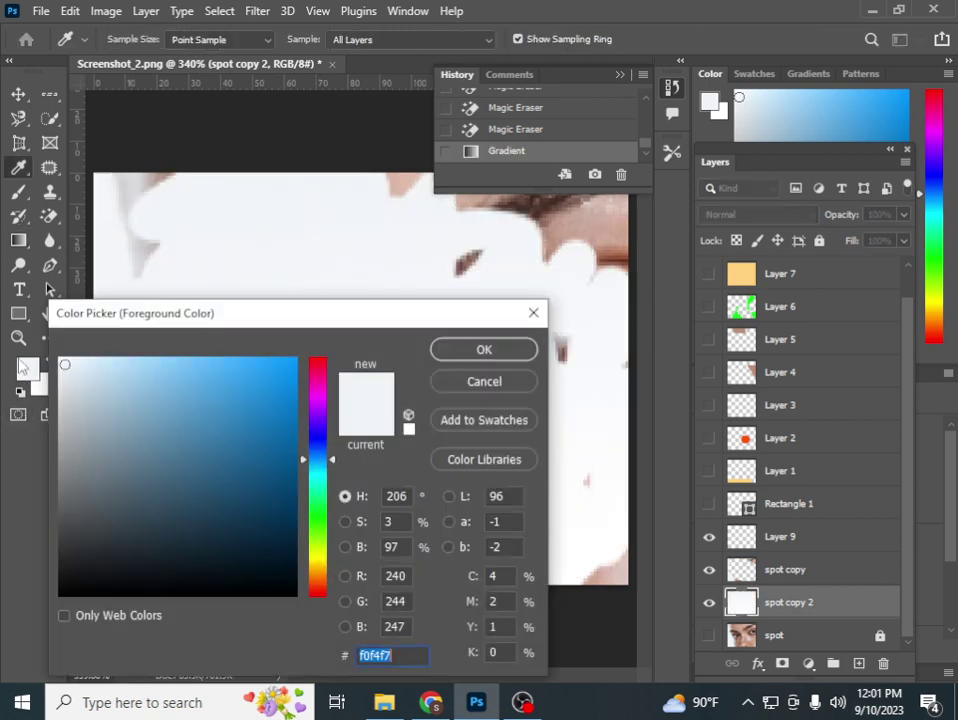
click(232, 473)
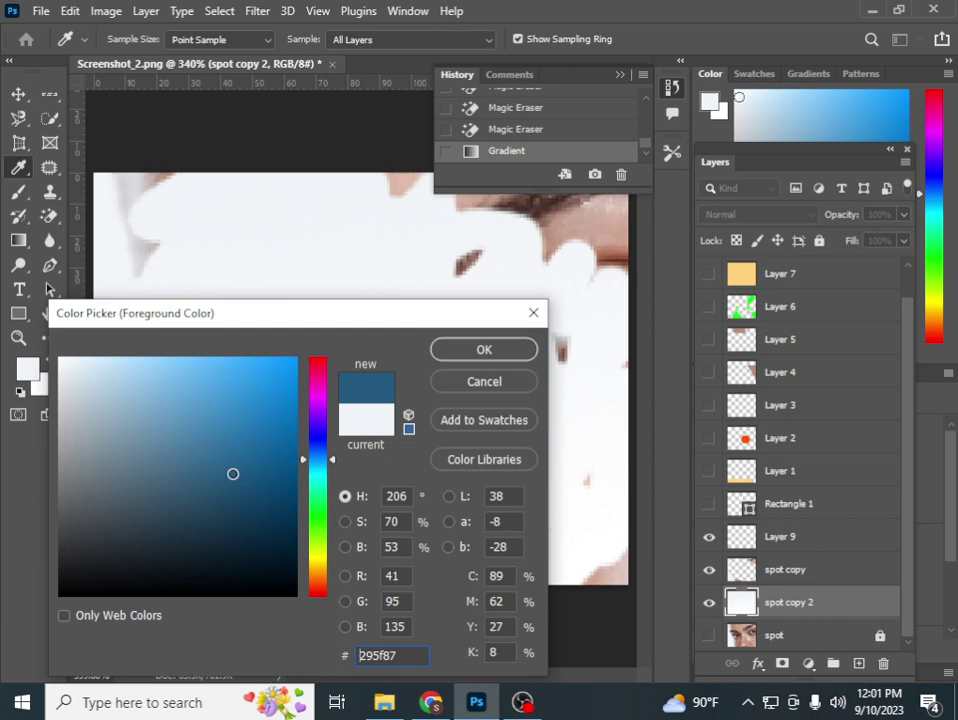
click(478, 352)
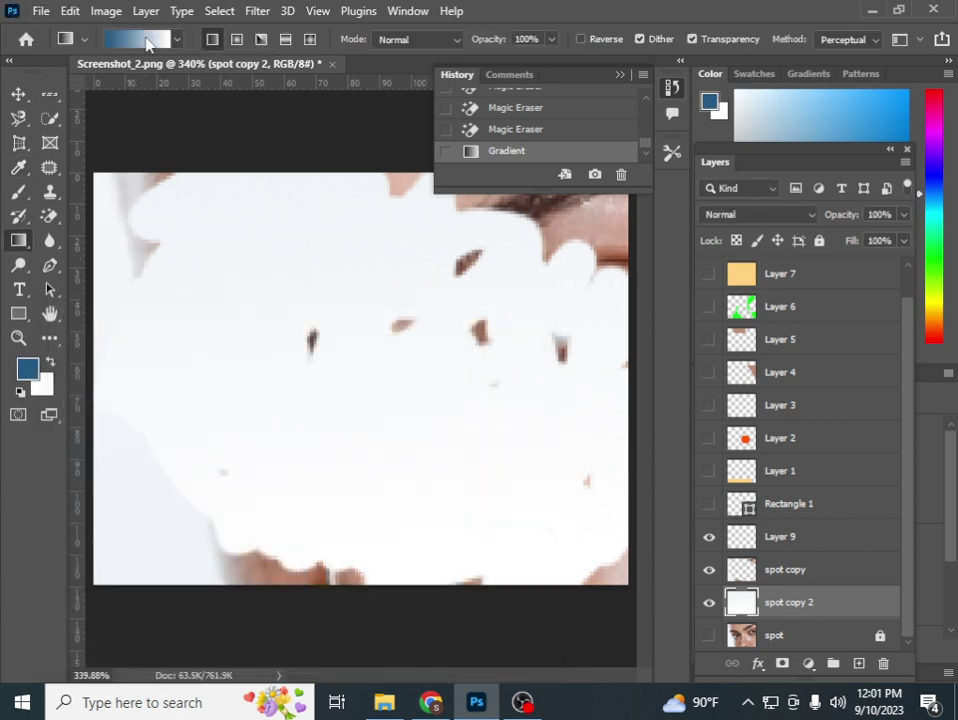
In the Gradient Editor, set the left stop to #c1770e and the right stop to #fa2727
click(142, 48)
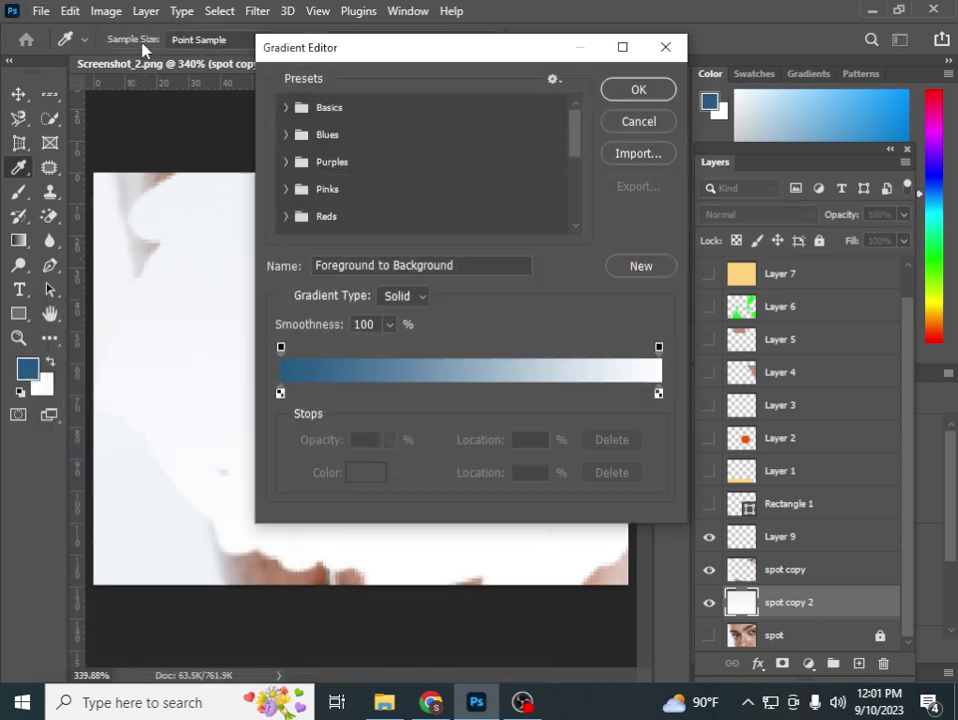
double_click(281, 394)
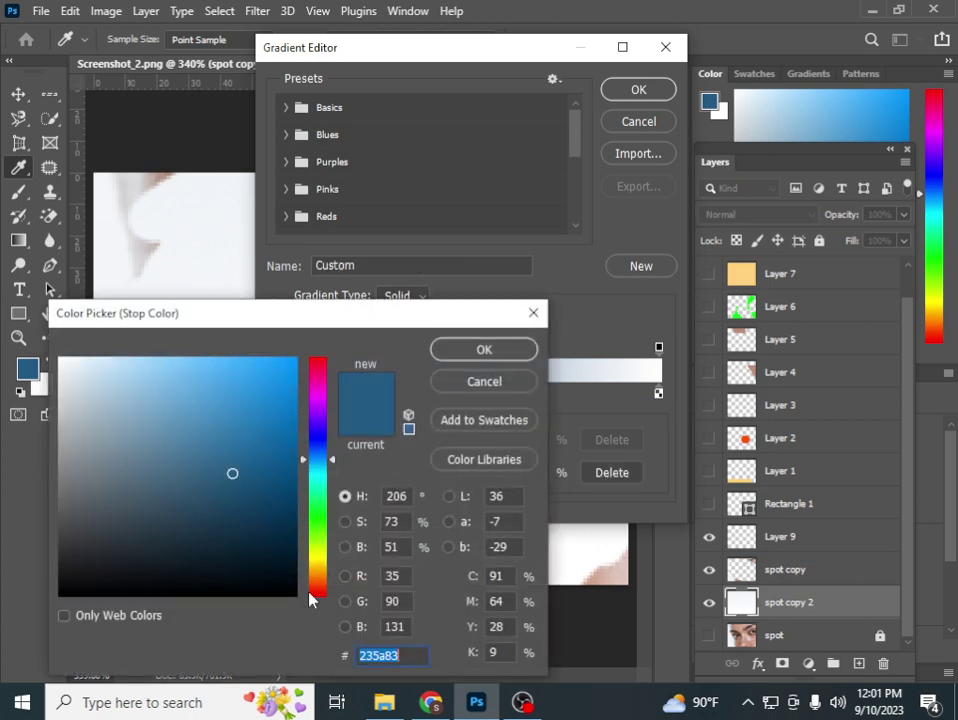
drag(309, 598, 322, 573)
click(279, 415)
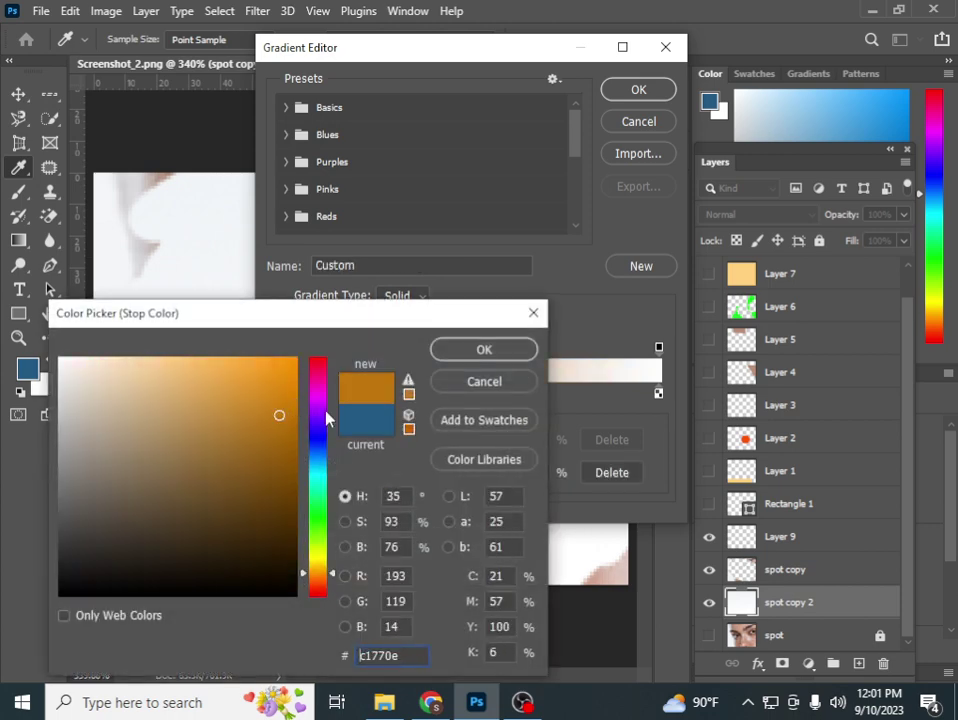
click(484, 347)
click(658, 394)
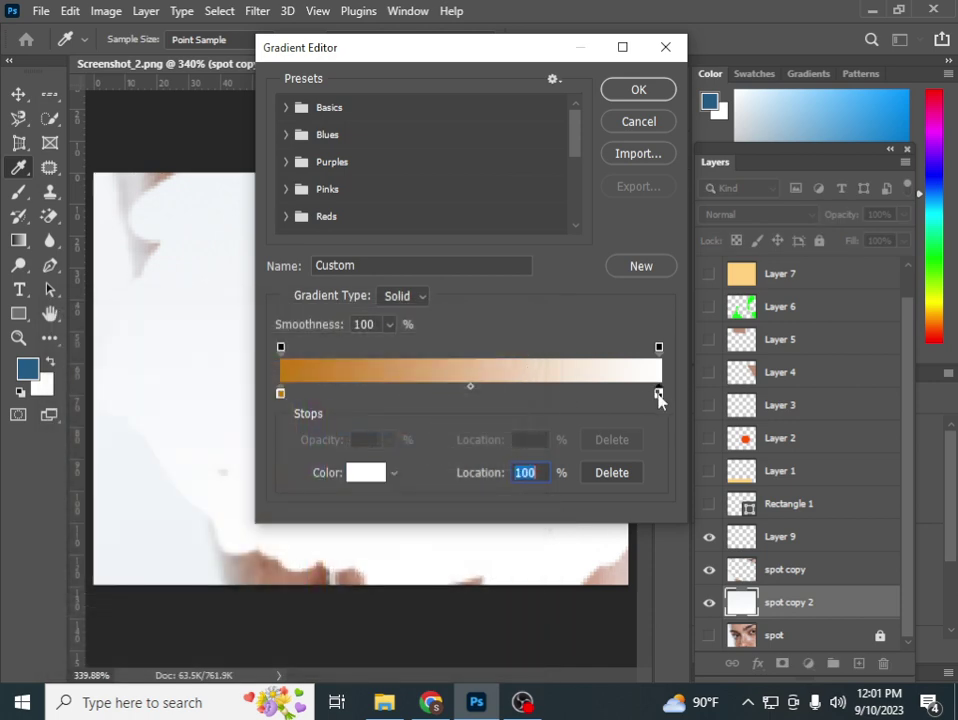
double_click(658, 394)
drag(192, 459, 259, 361)
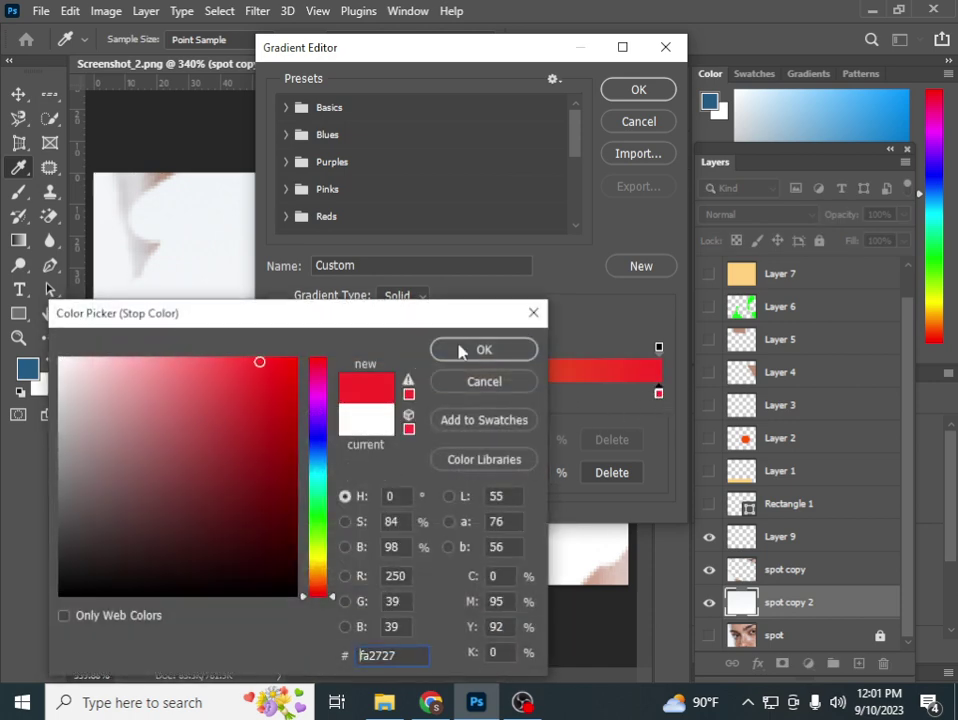
click(462, 350)
Fill a new Layer 10 with a left-to-right orange-to-red gradient and hide spot copy
click(655, 89)
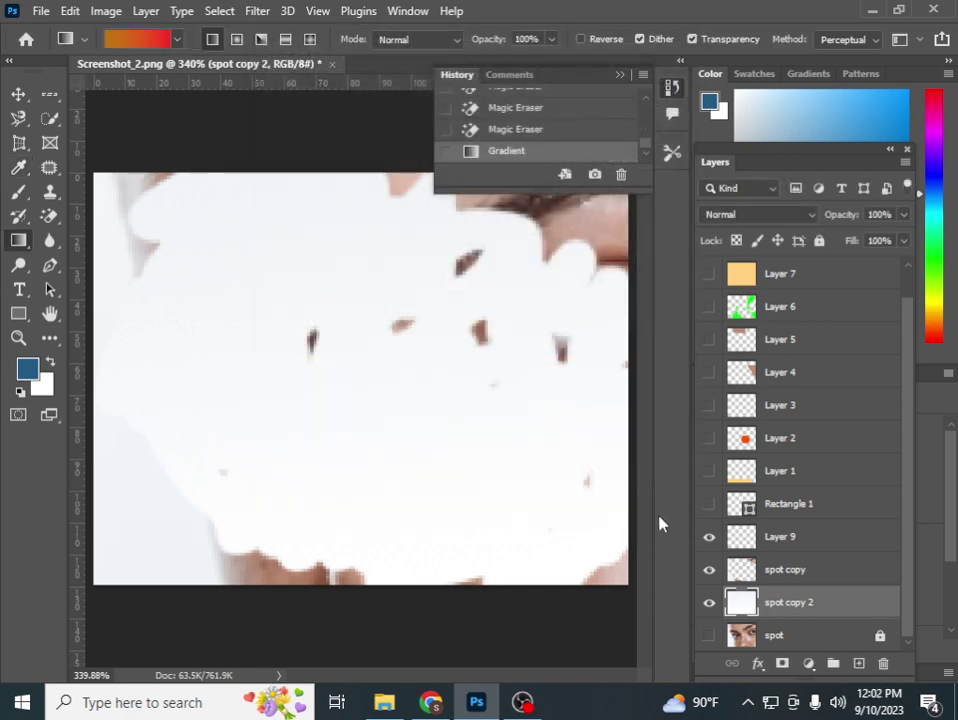
click(857, 664)
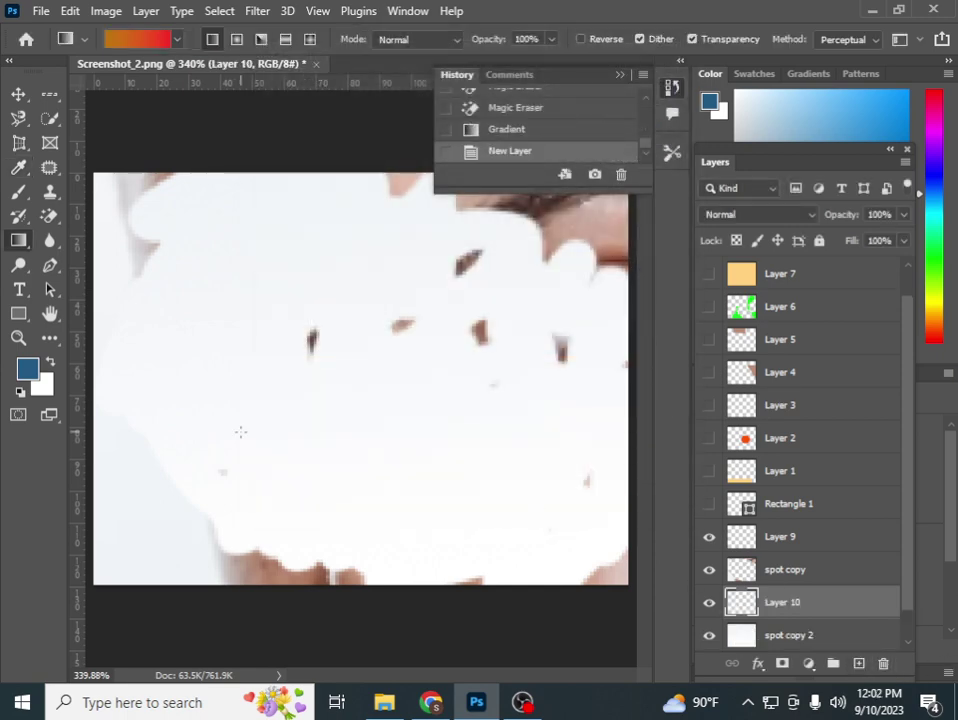
drag(94, 336, 636, 390)
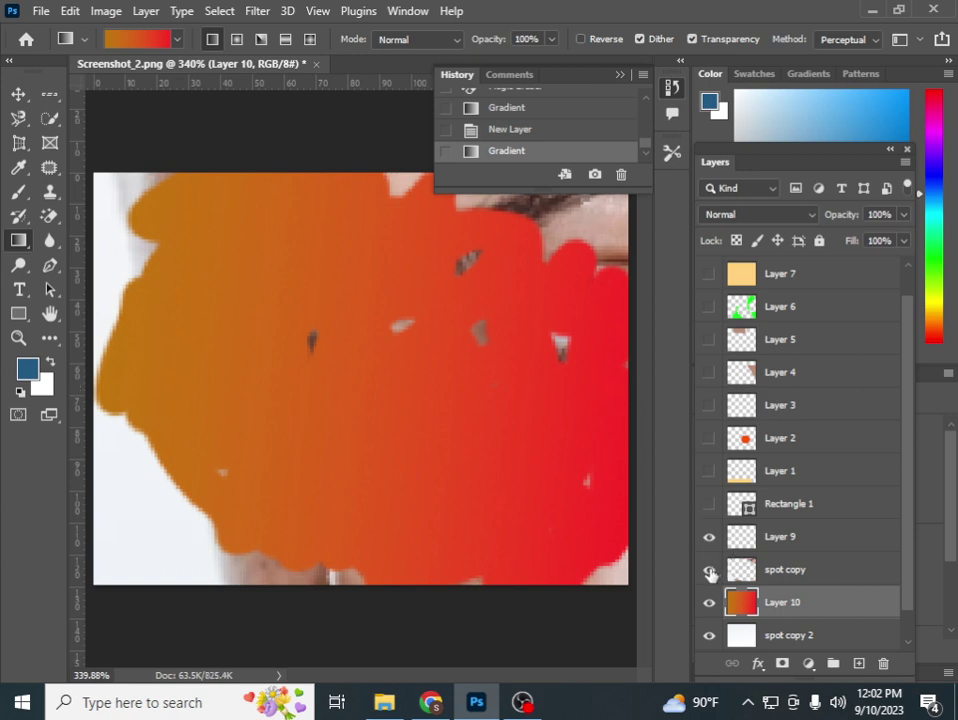
click(709, 570)
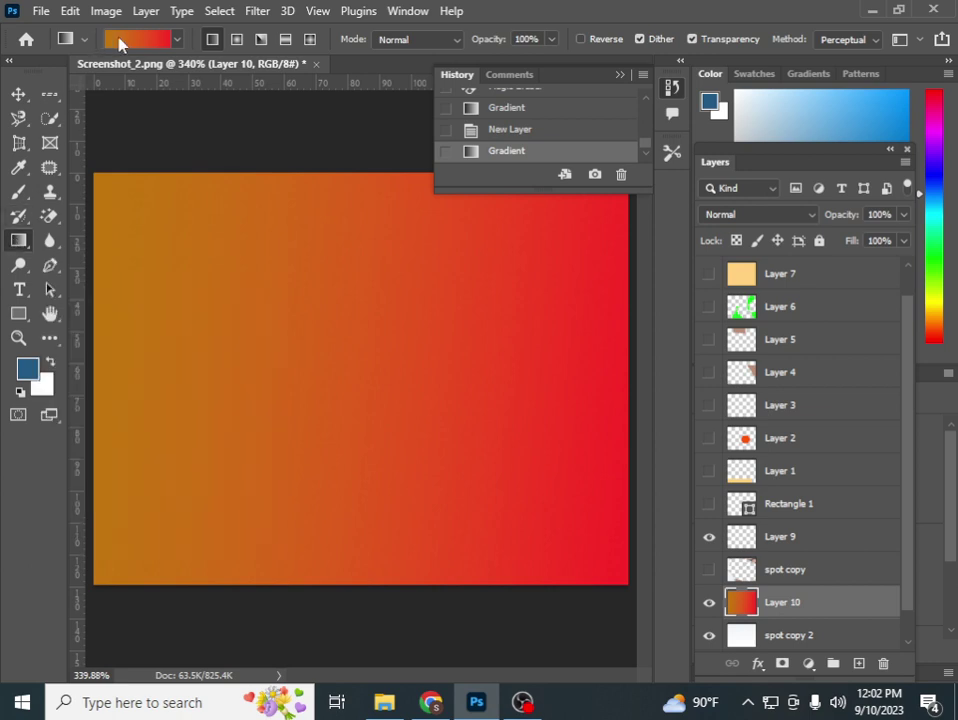
Recolour the gradient's end stops: bright green on the left, blue on the right
click(118, 43)
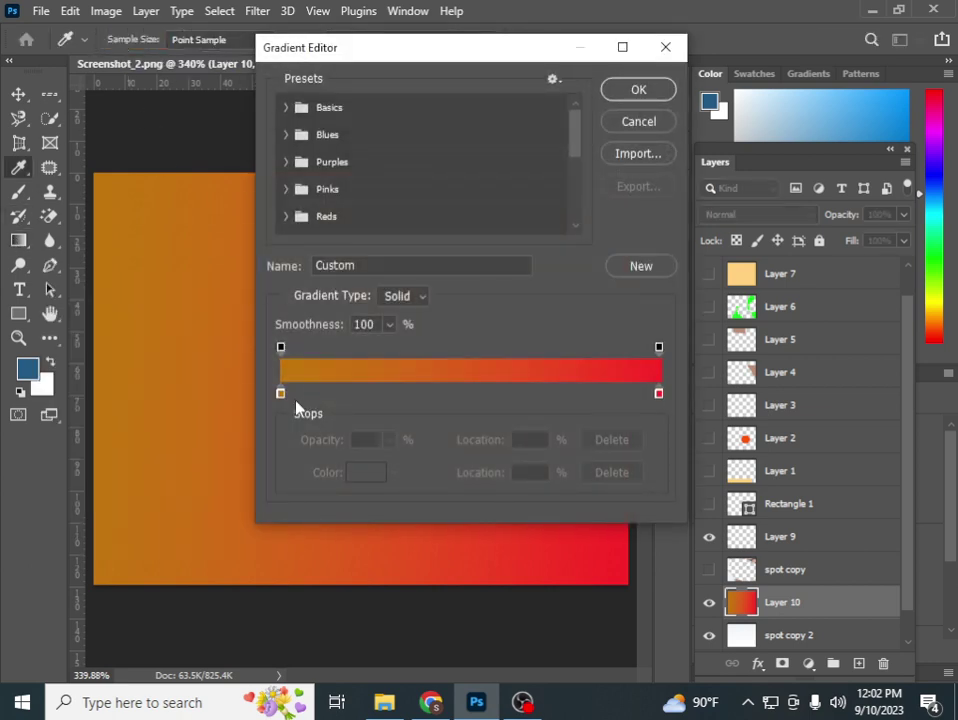
double_click(281, 393)
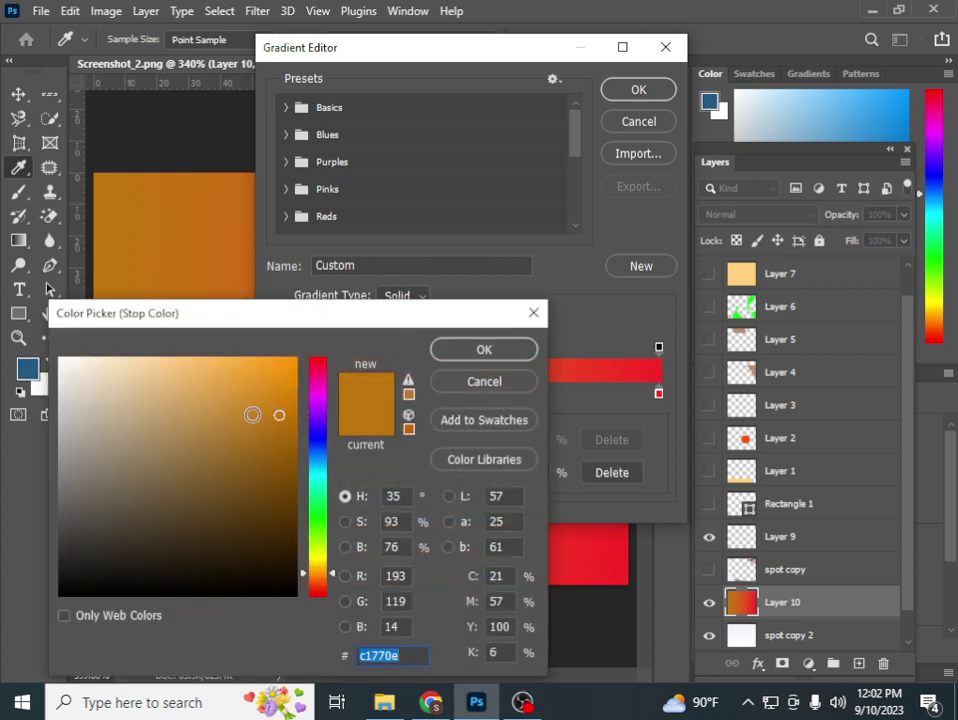
mouse_move(223, 480)
mouse_down()
mouse_move(207, 402)
mouse_move(289, 468)
mouse_up()
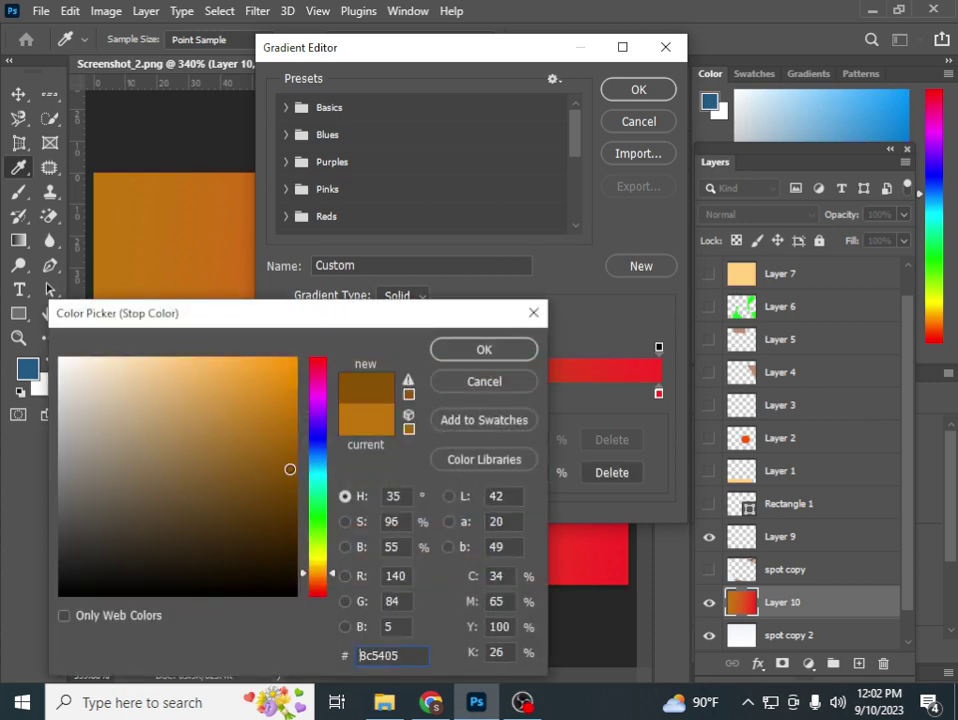
click(308, 510)
click(257, 368)
click(484, 350)
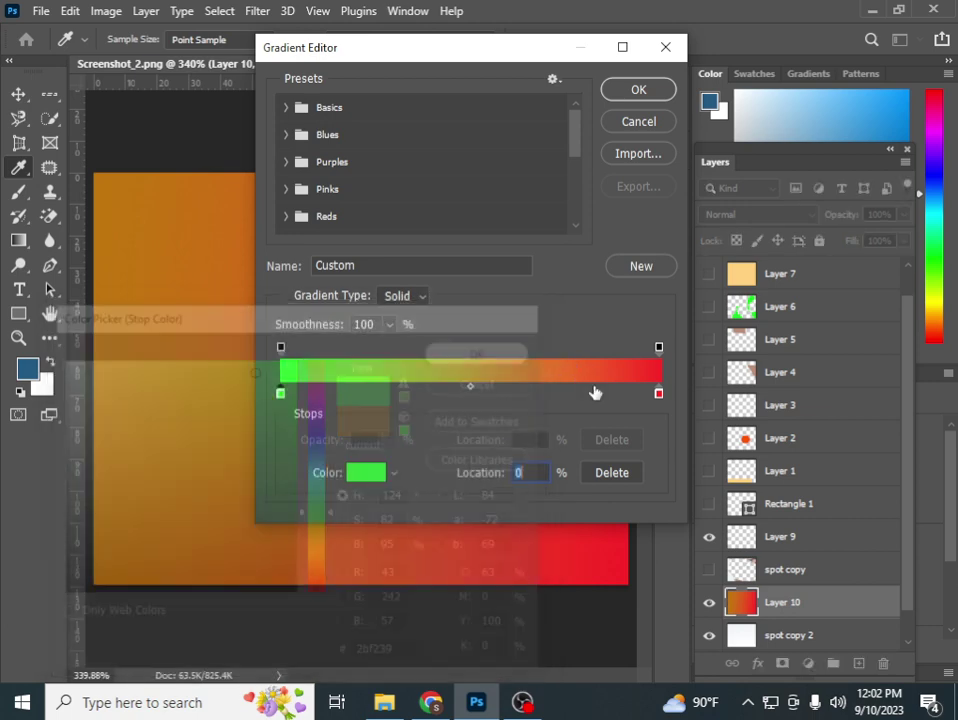
double_click(659, 393)
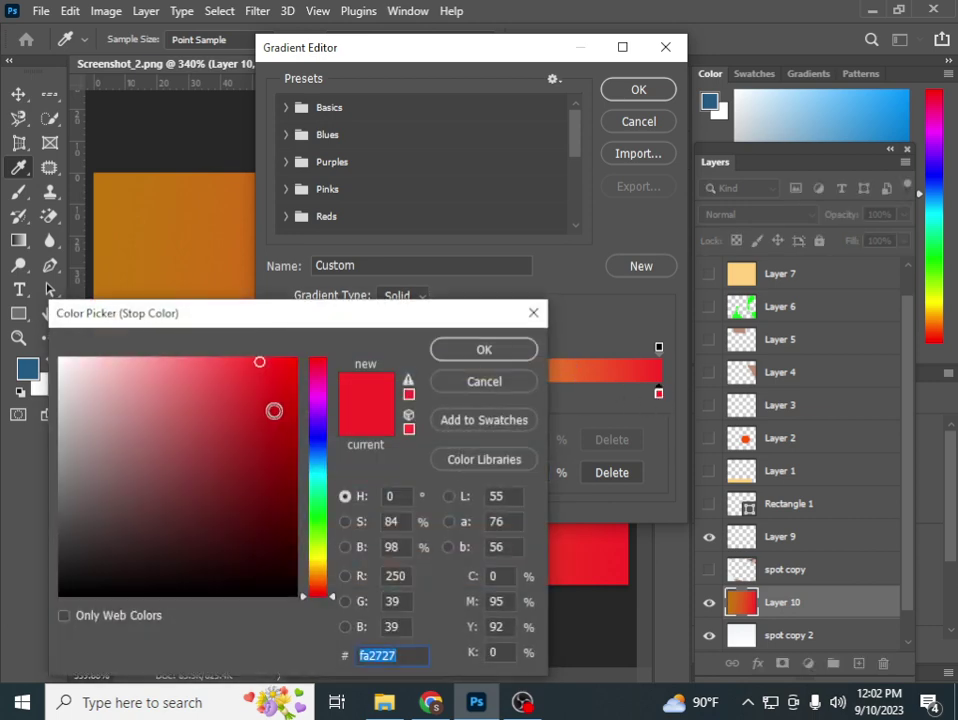
drag(316, 455, 316, 442)
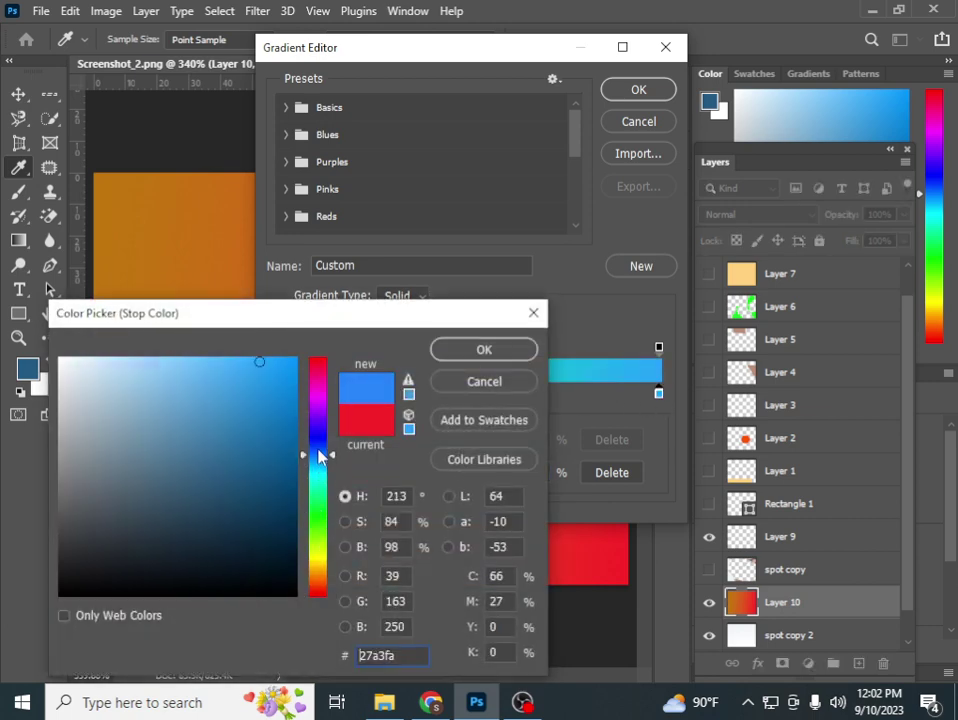
click(253, 394)
click(482, 352)
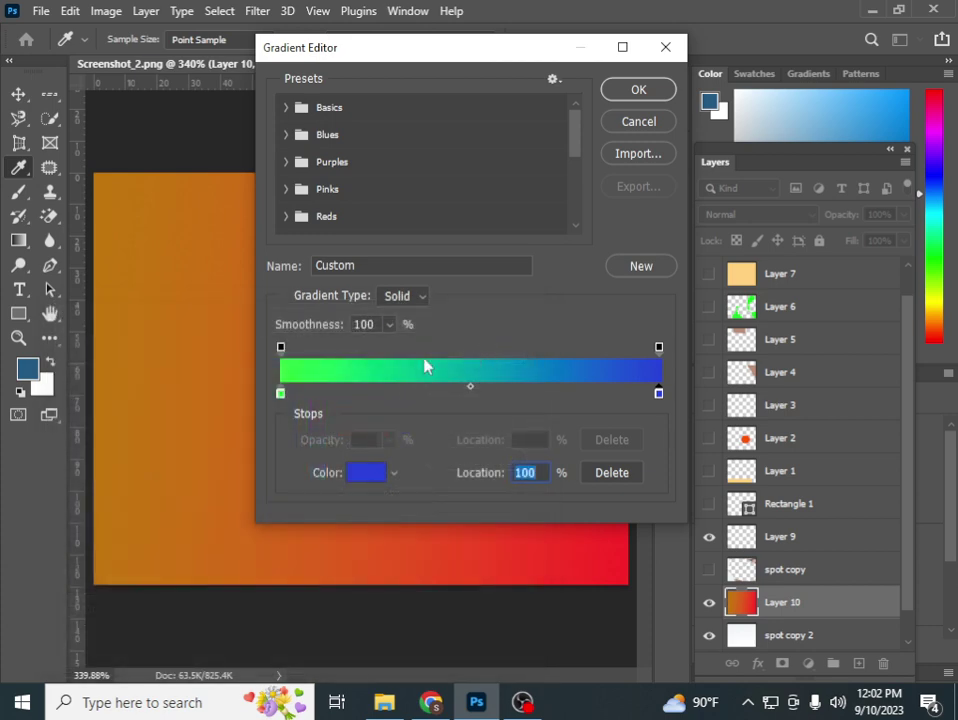
Add a yellow-green stop at about 37% and a near-black stop near the middle
click(421, 392)
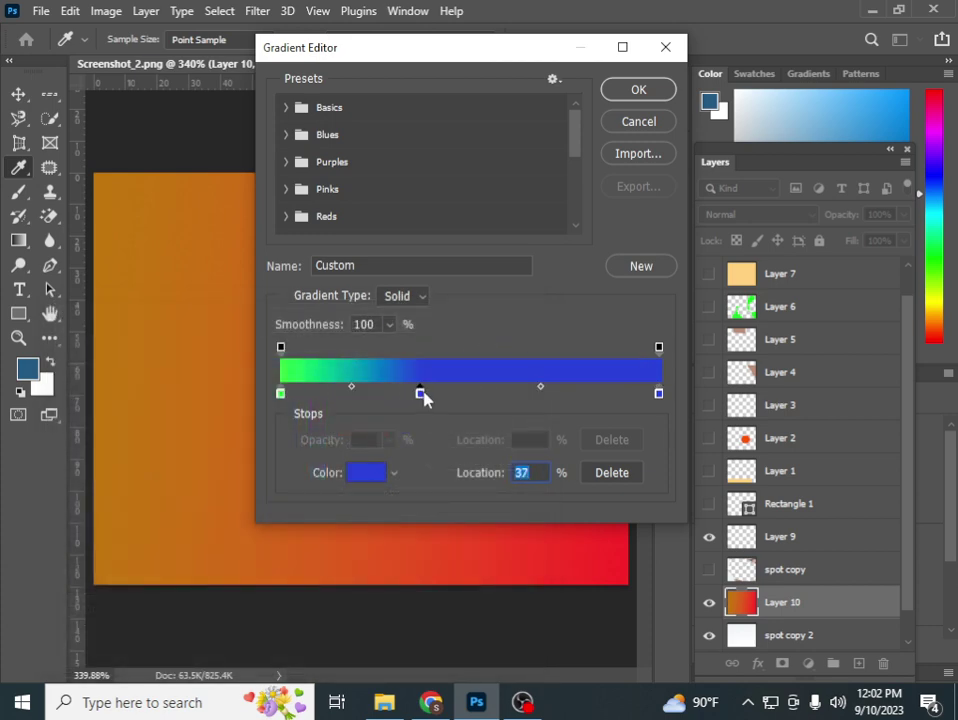
double_click(420, 393)
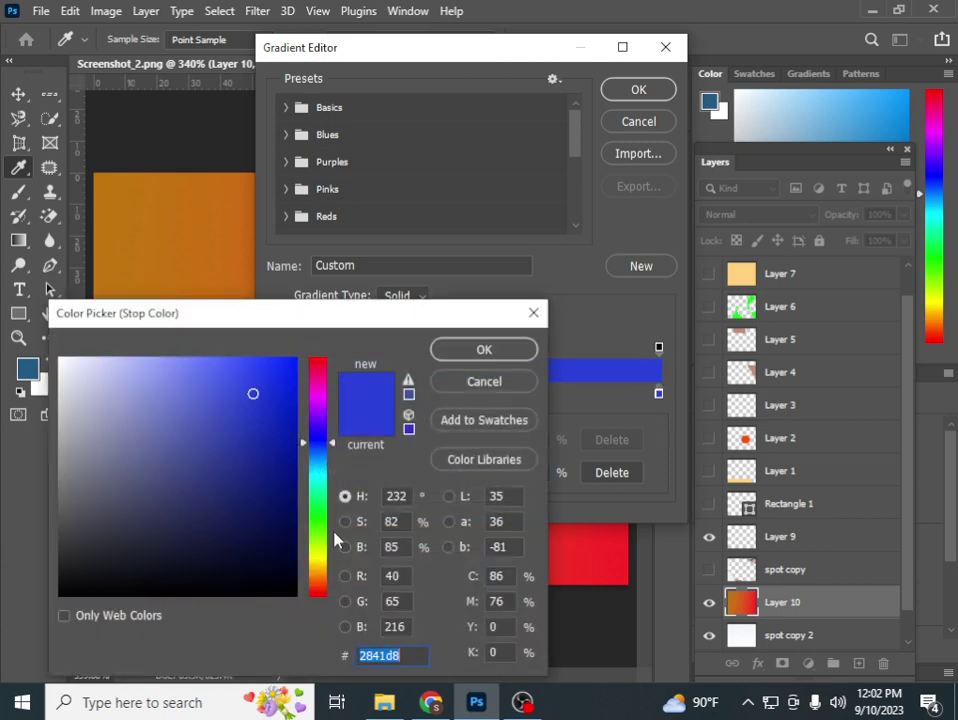
drag(335, 540, 331, 548)
click(279, 376)
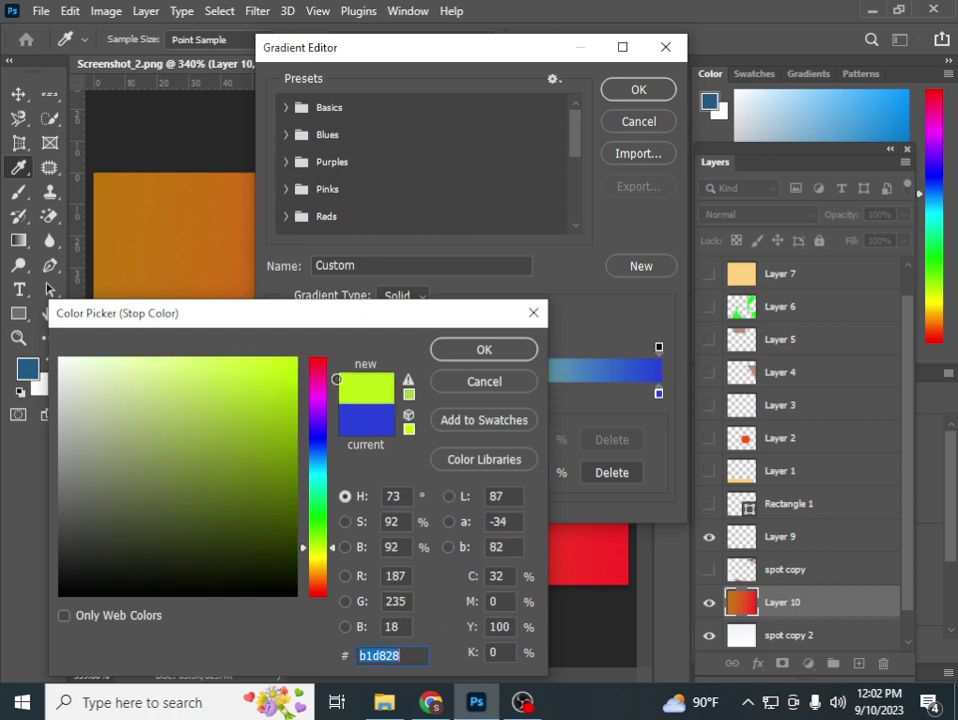
click(478, 352)
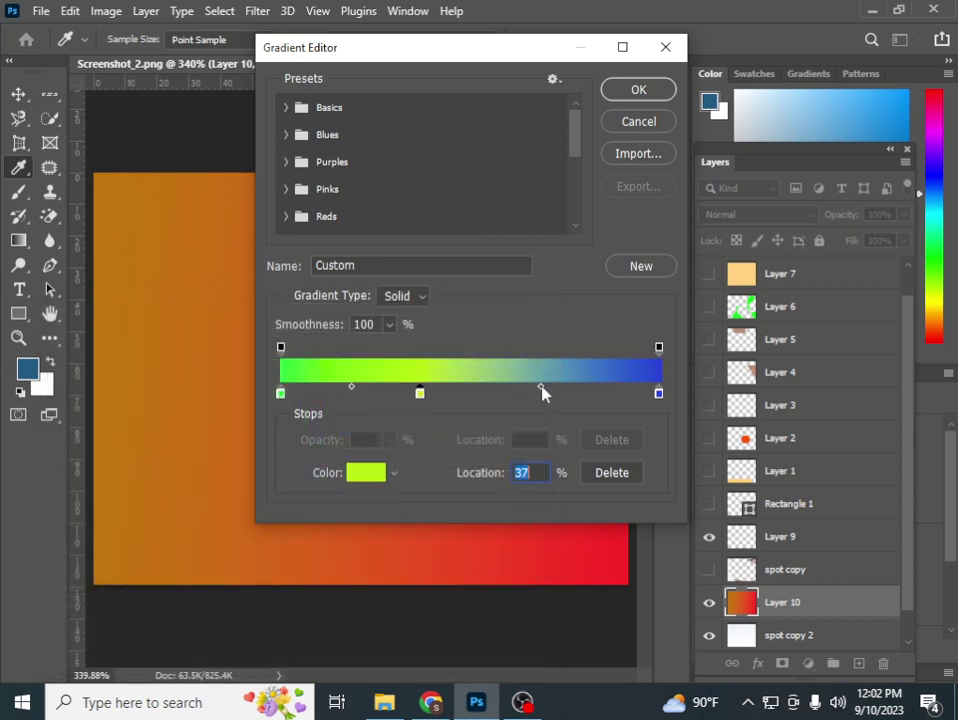
click(541, 393)
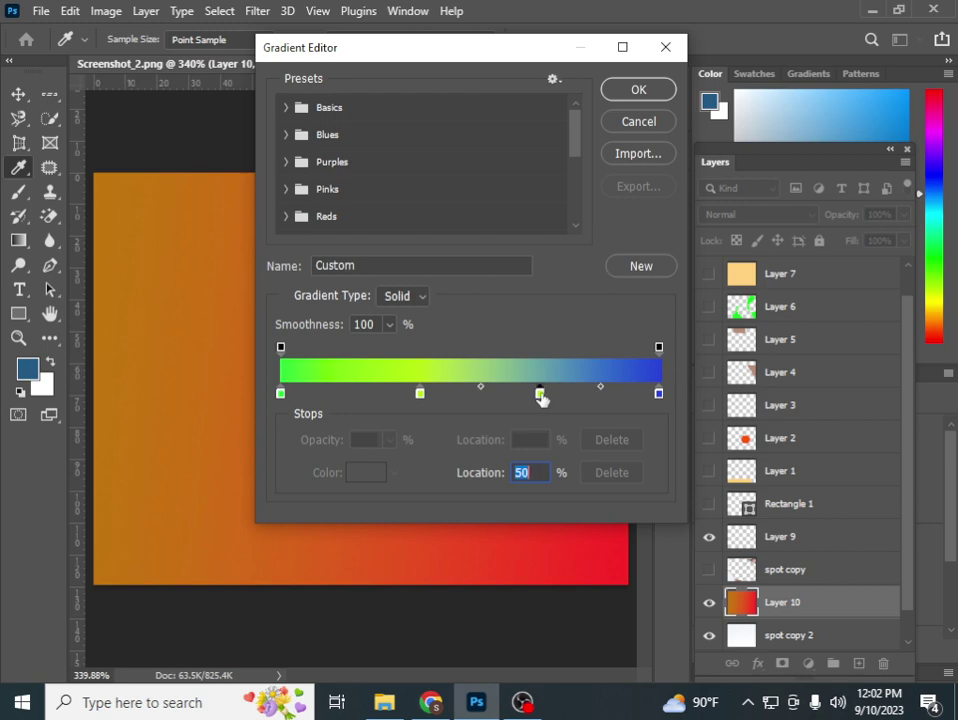
double_click(541, 397)
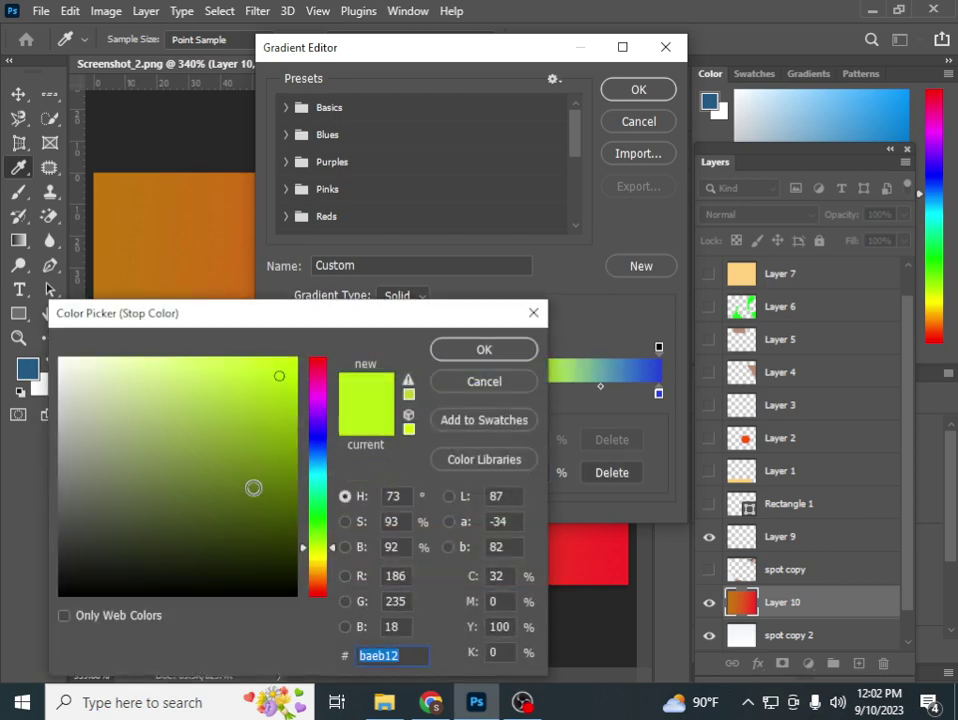
click(117, 572)
click(484, 350)
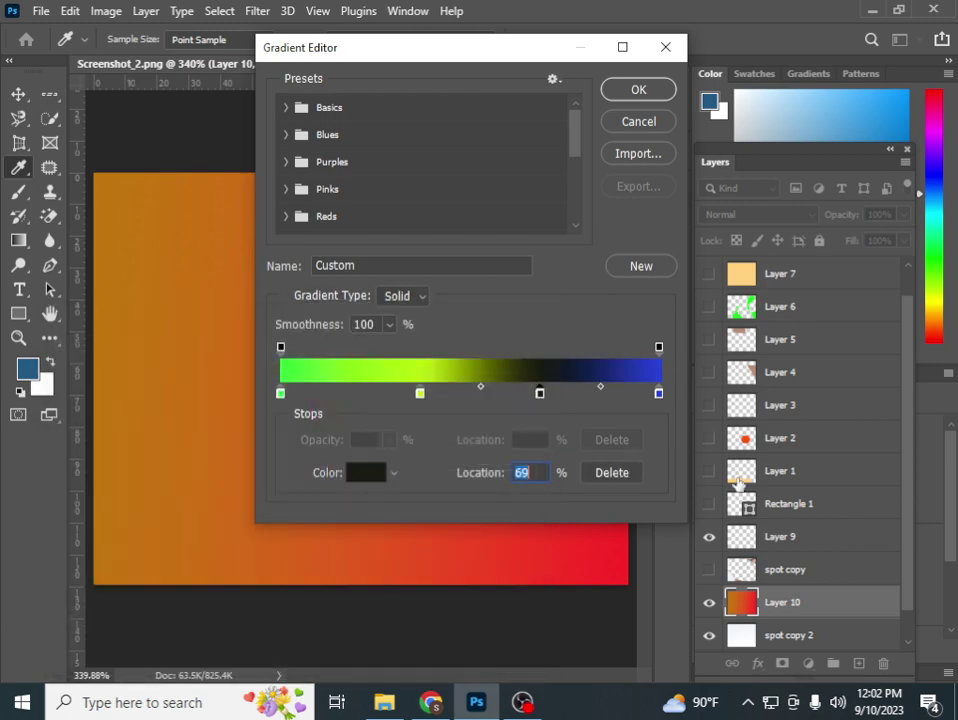
click(638, 90)
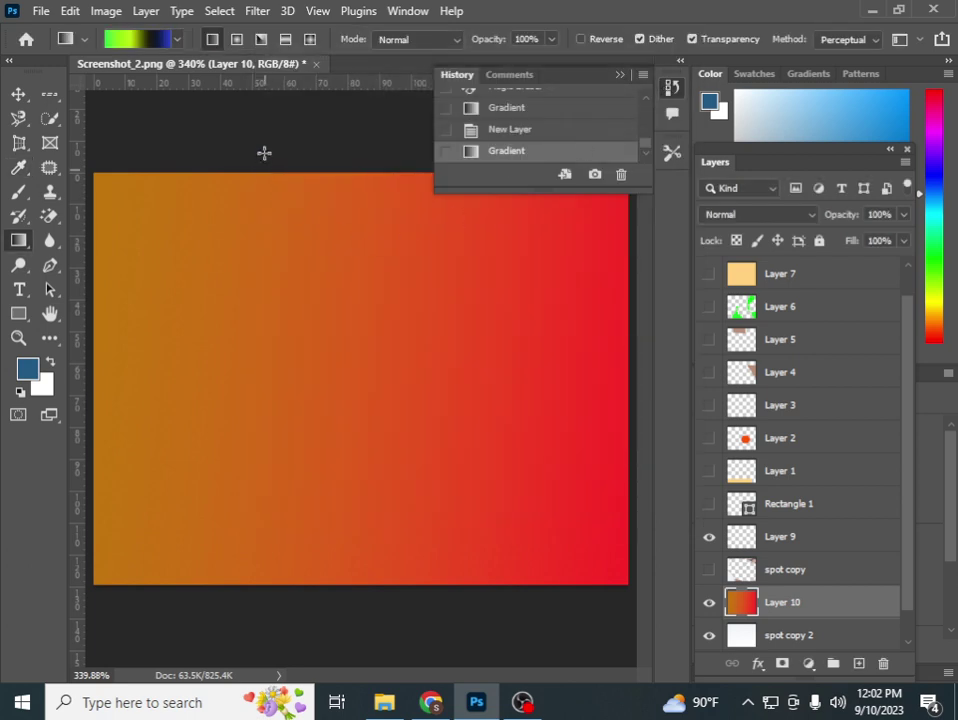
Fill Layer 10 with the gradient left to right, then blur the green area and middle
mouse_move(273, 134)
mouse_down()
mouse_move(229, 440)
mouse_move(264, 611)
mouse_up()
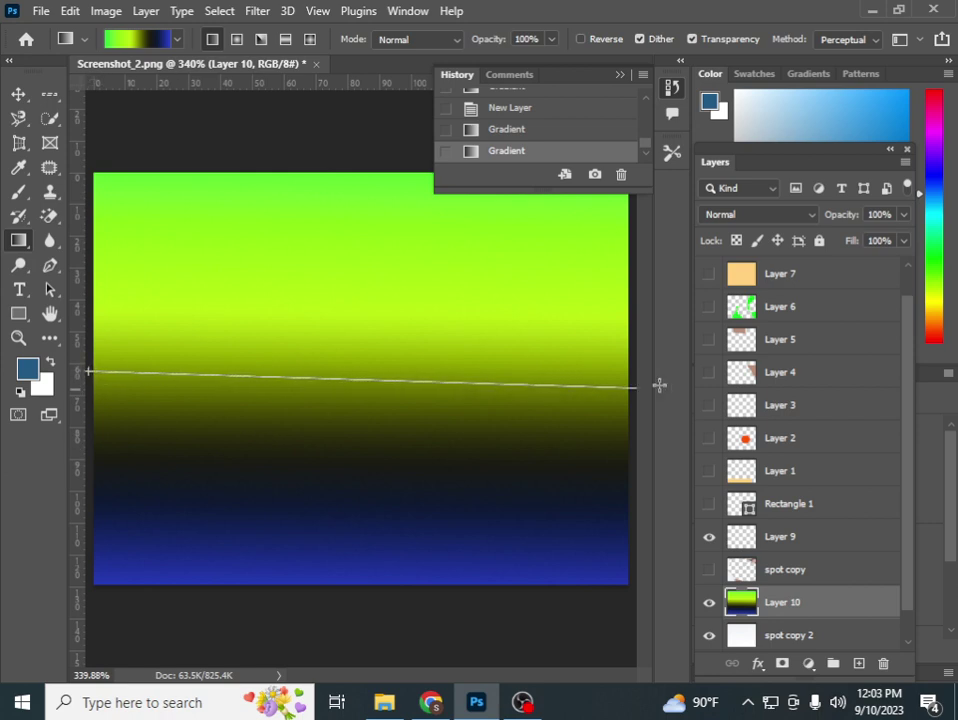
drag(88, 371, 660, 388)
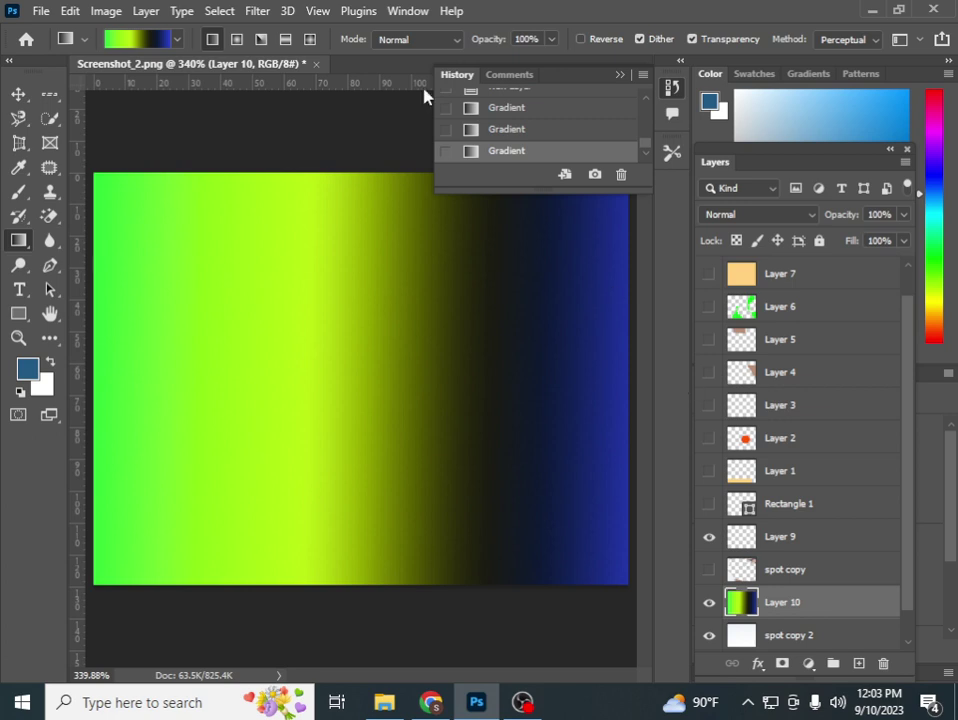
click(56, 252)
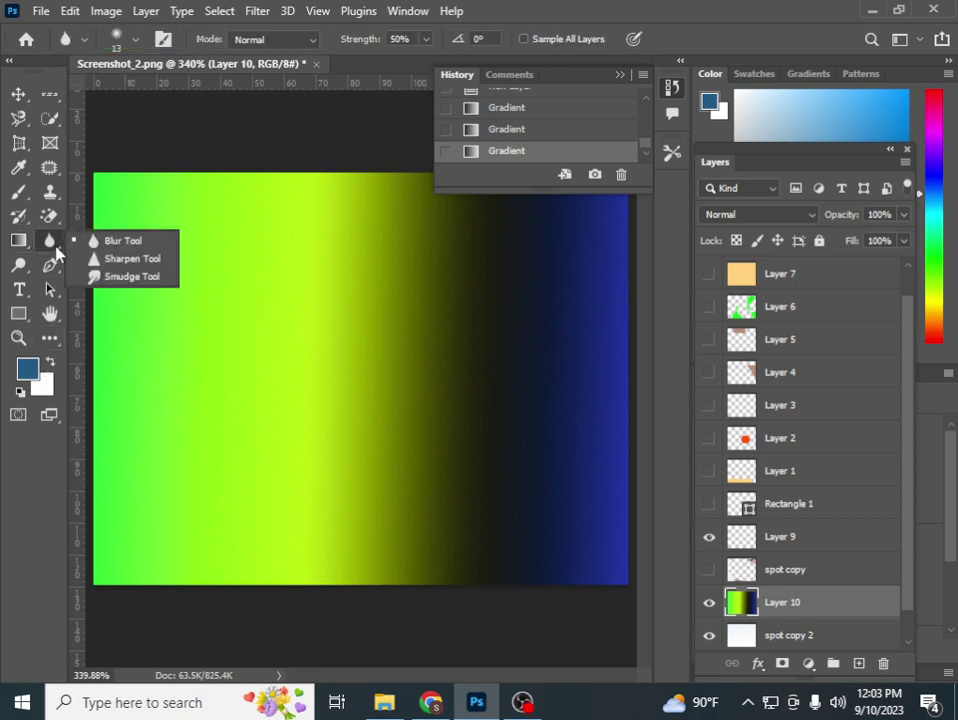
click(161, 254)
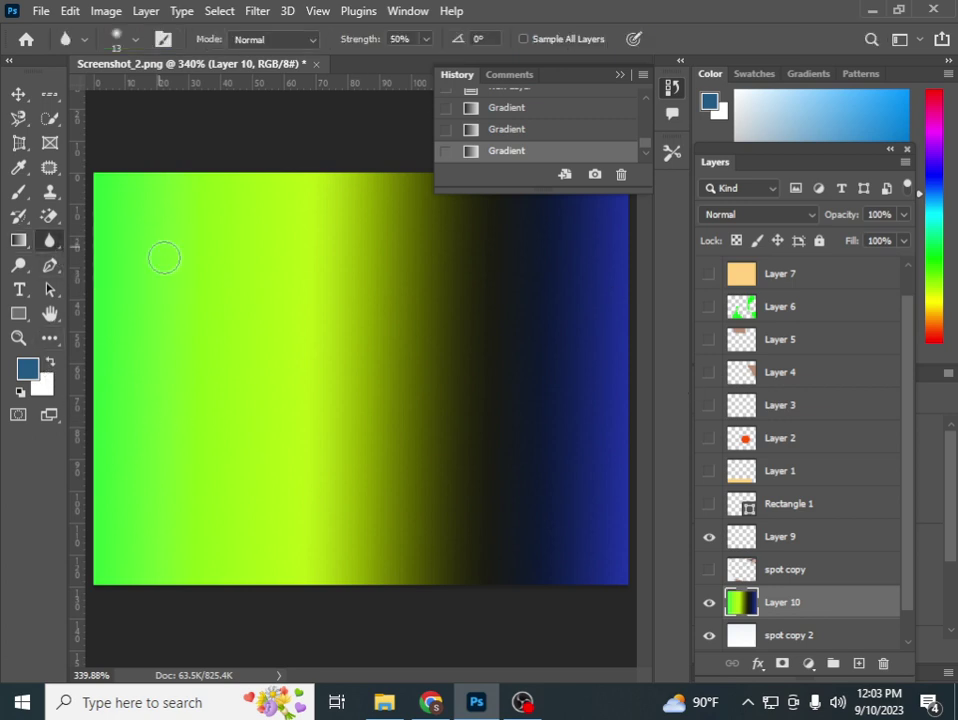
click(462, 370)
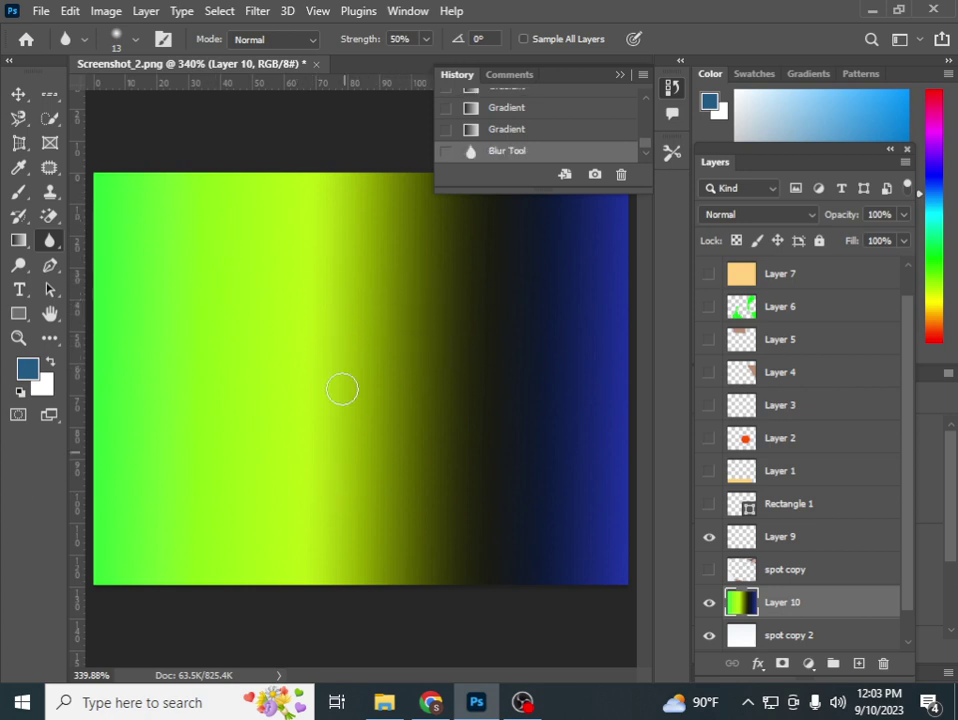
mouse_move(341, 388)
mouse_down()
mouse_move(289, 332)
mouse_move(300, 420)
mouse_up()
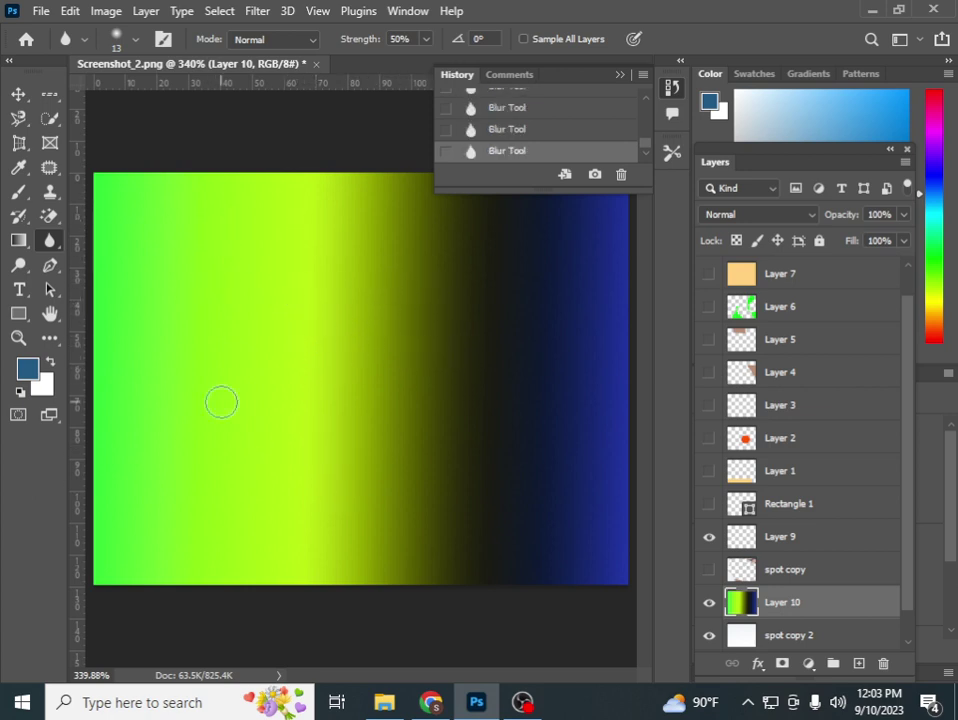
click(22, 267)
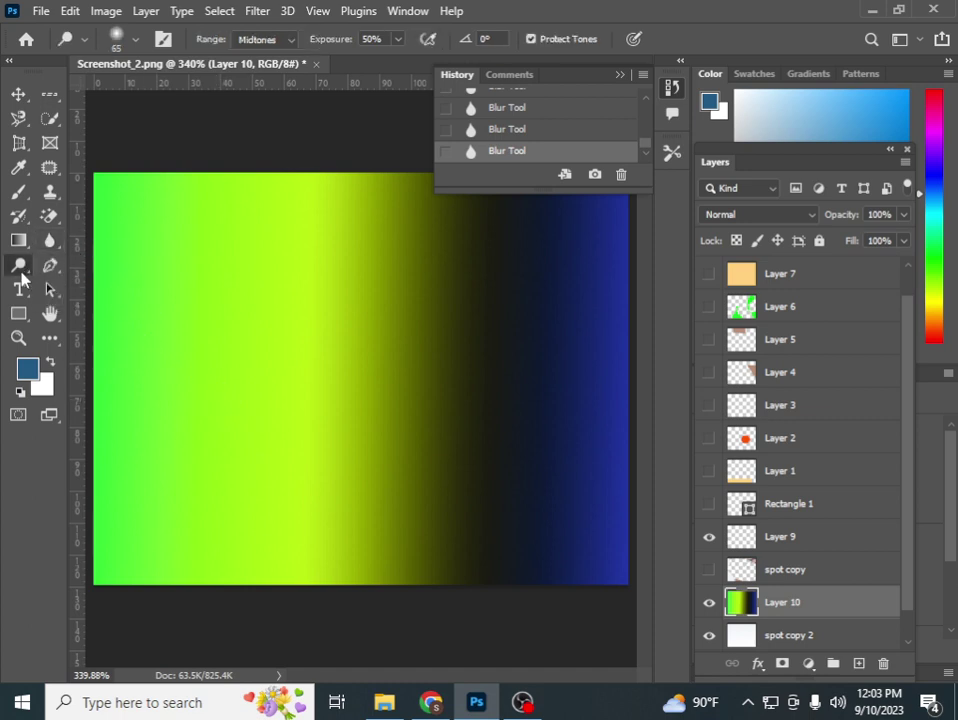
Draw a freeform path of corner and curved anchors over the gradient with the Pen tool
key(p)
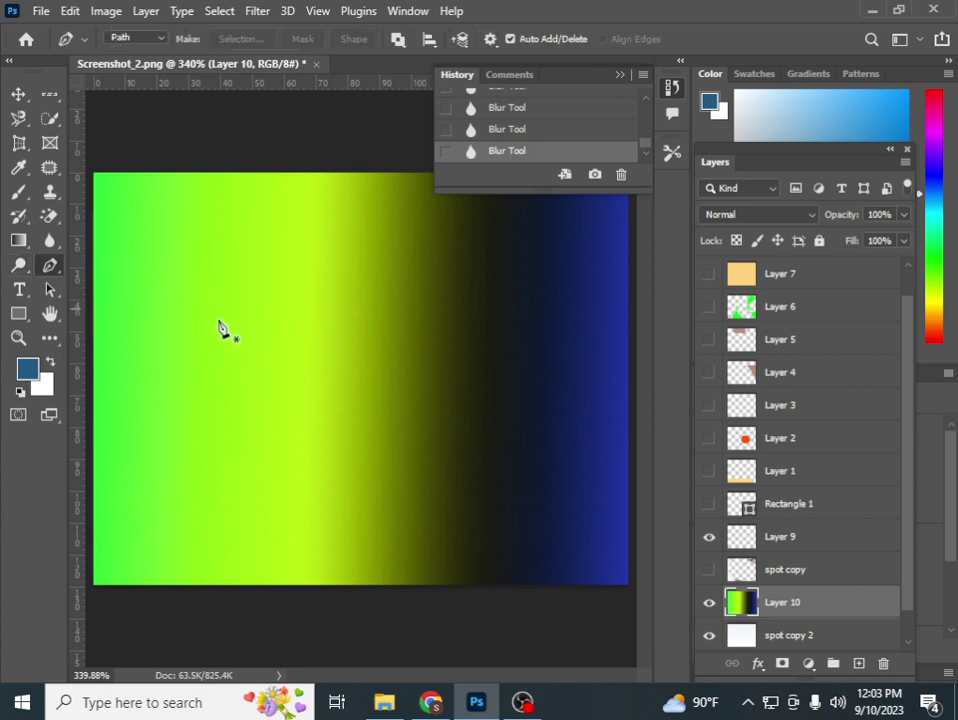
click(265, 278)
click(199, 421)
click(482, 512)
drag(424, 270, 567, 490)
drag(357, 457, 342, 530)
drag(183, 320, 332, 435)
drag(319, 255, 428, 368)
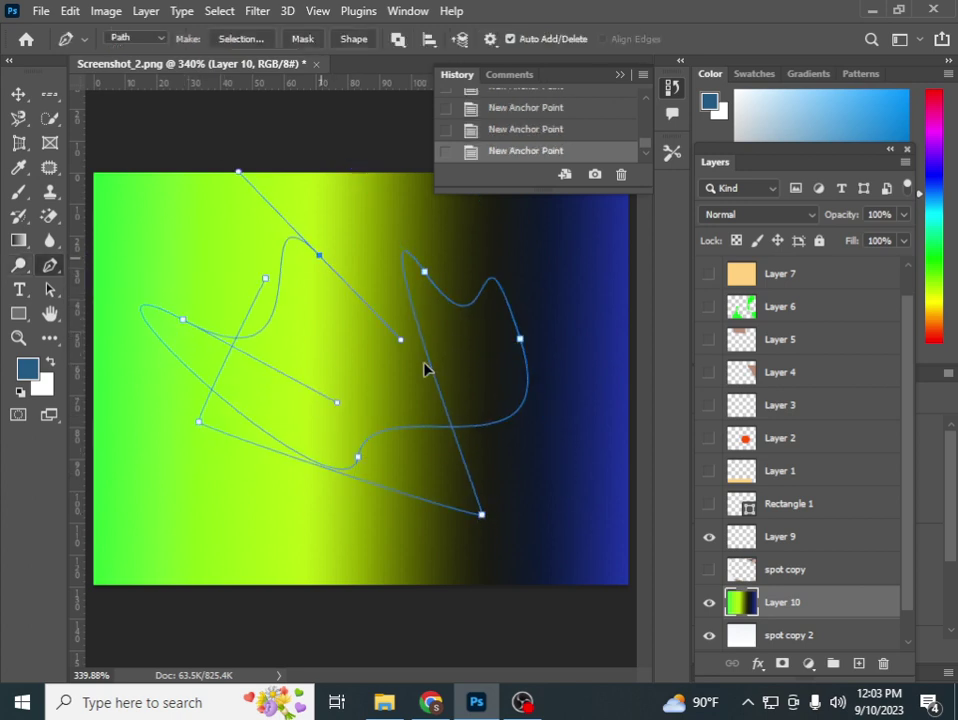
drag(539, 402, 432, 316)
Convert the drawn path into a selection via Make Selection
right_click(427, 268)
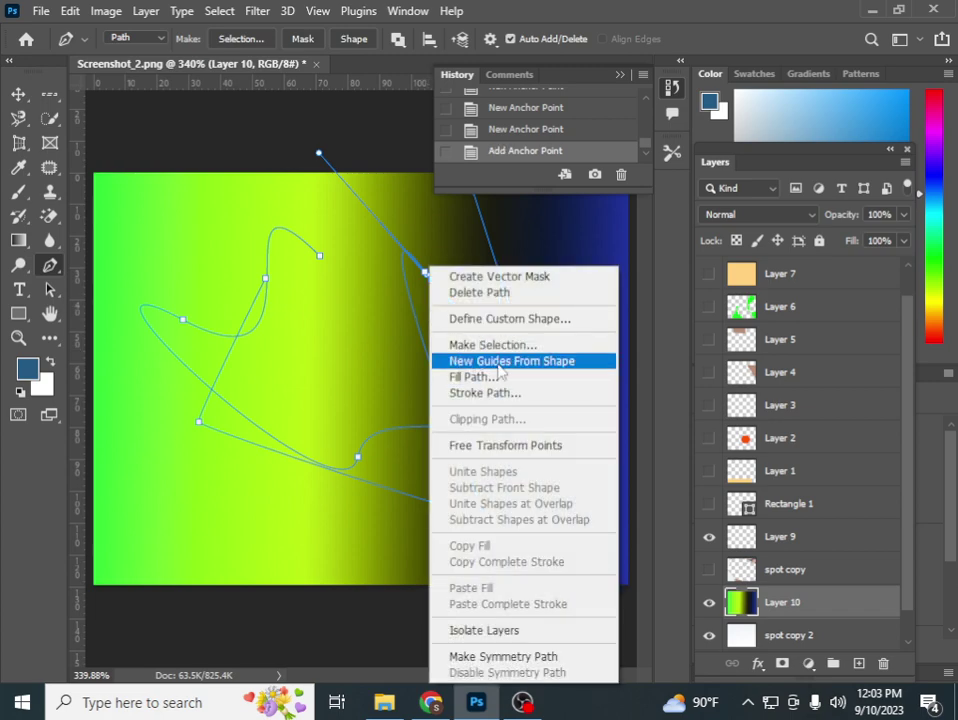
click(495, 345)
click(566, 166)
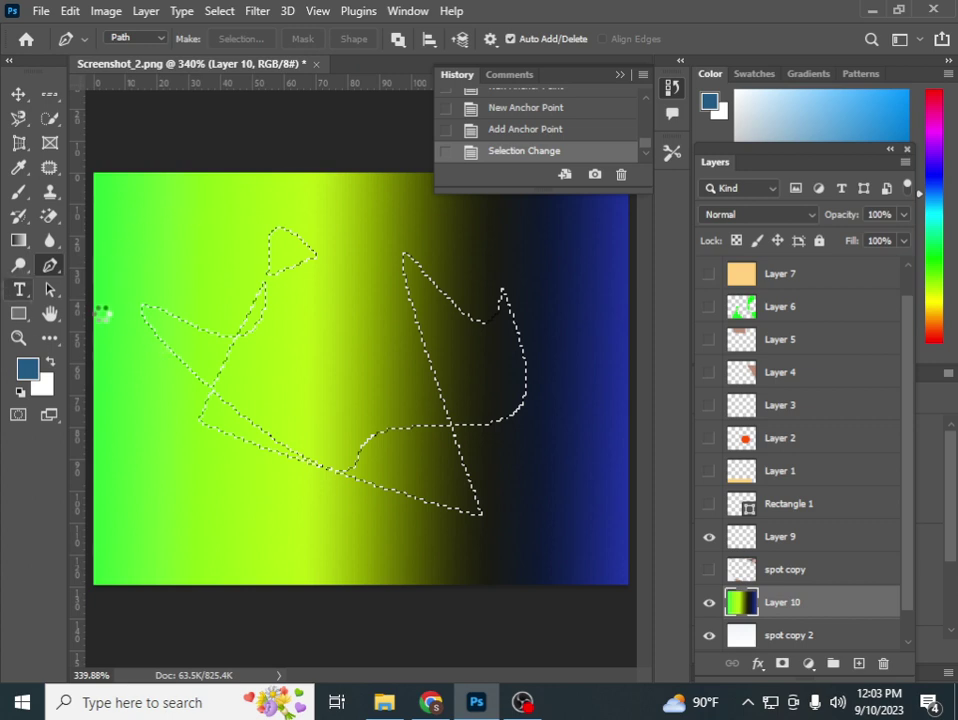
key(shift+t)
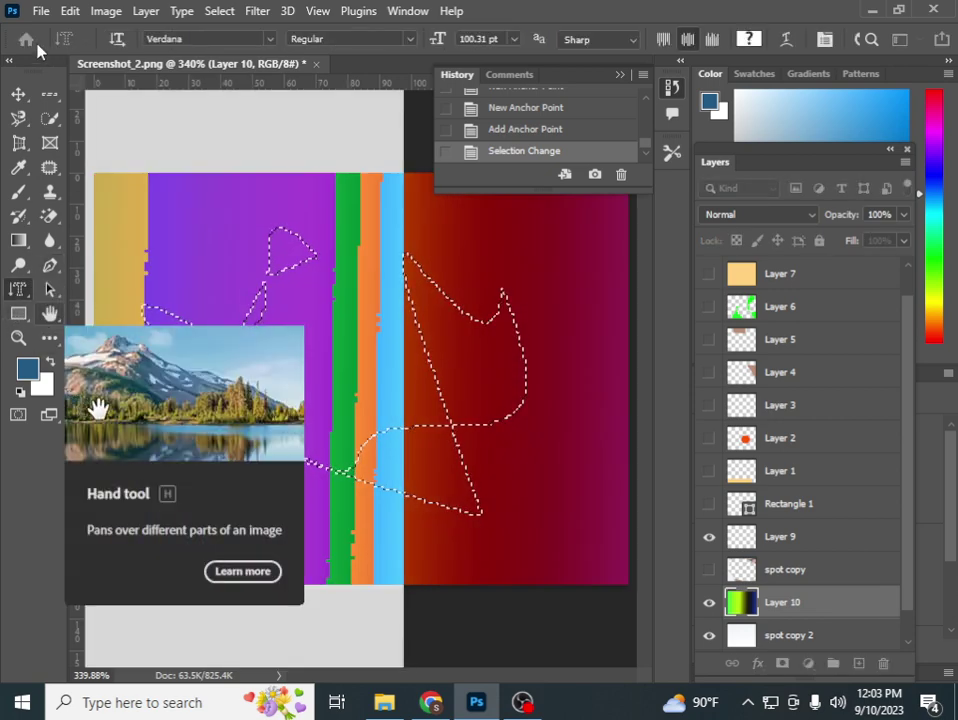
Commit the T lettering as a selection, then select Layer 8 and all layers with Ctrl+Alt+A
click(17, 94)
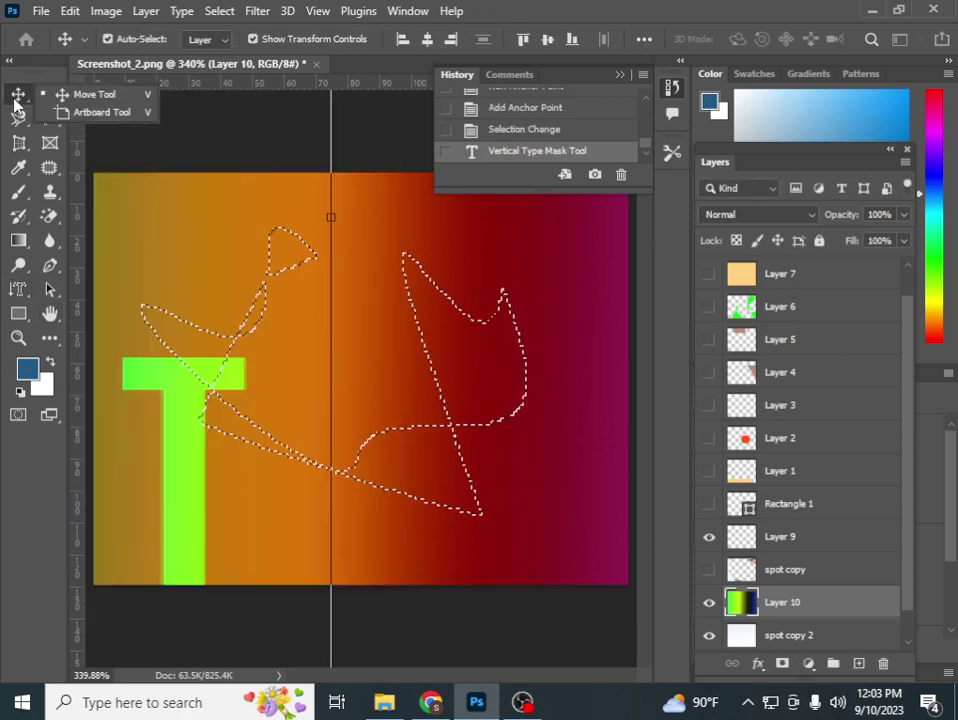
click(620, 76)
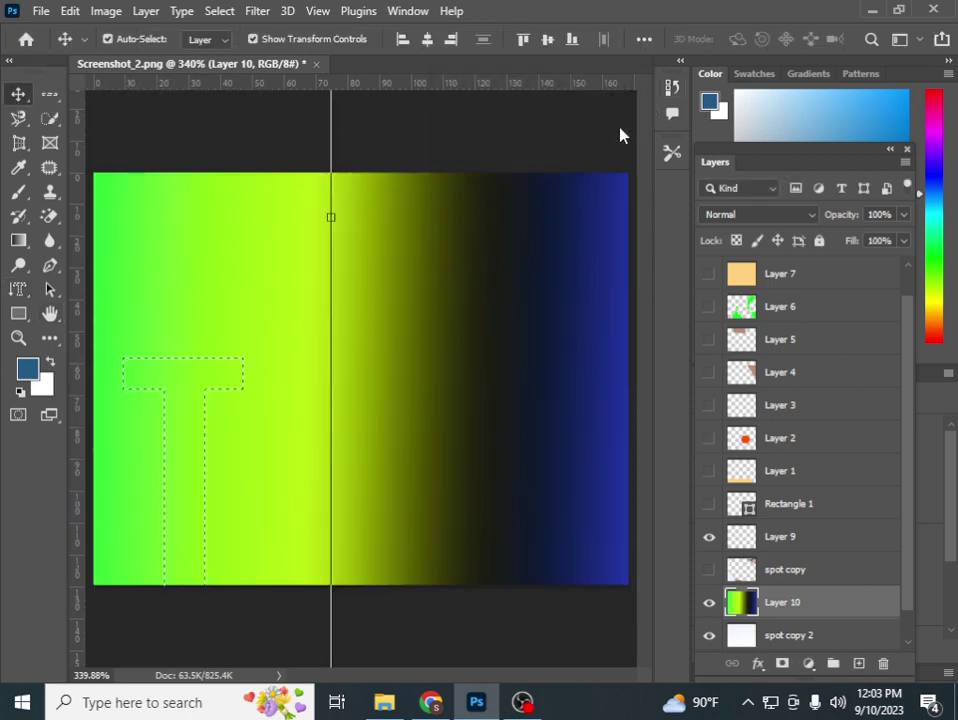
scroll(800, 498, down, 1)
scroll(802, 497, up, 2)
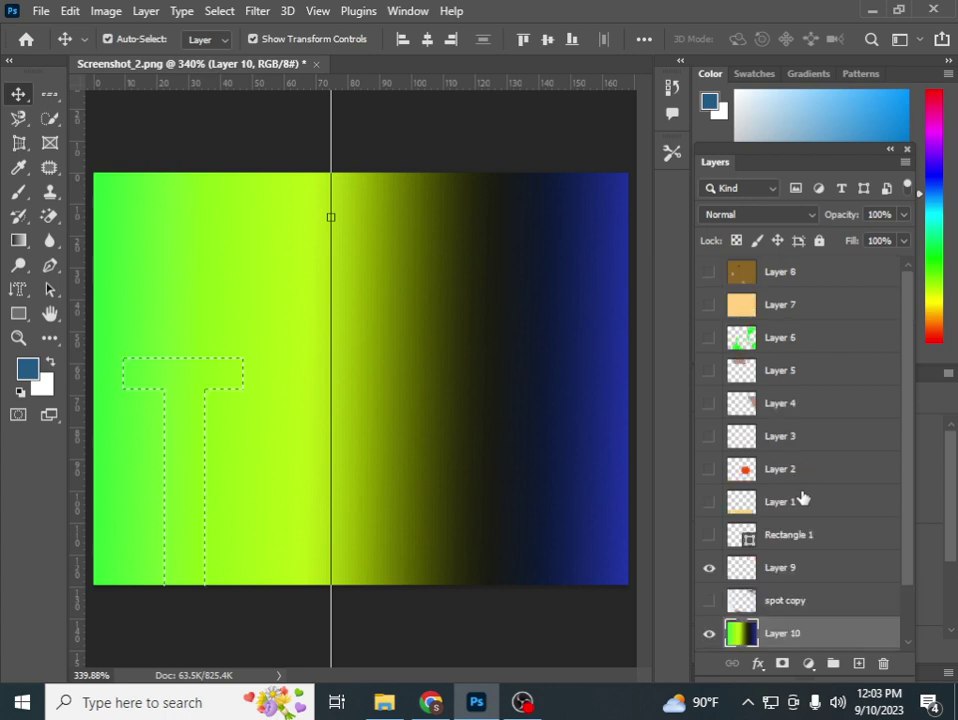
scroll(790, 480, down, 2)
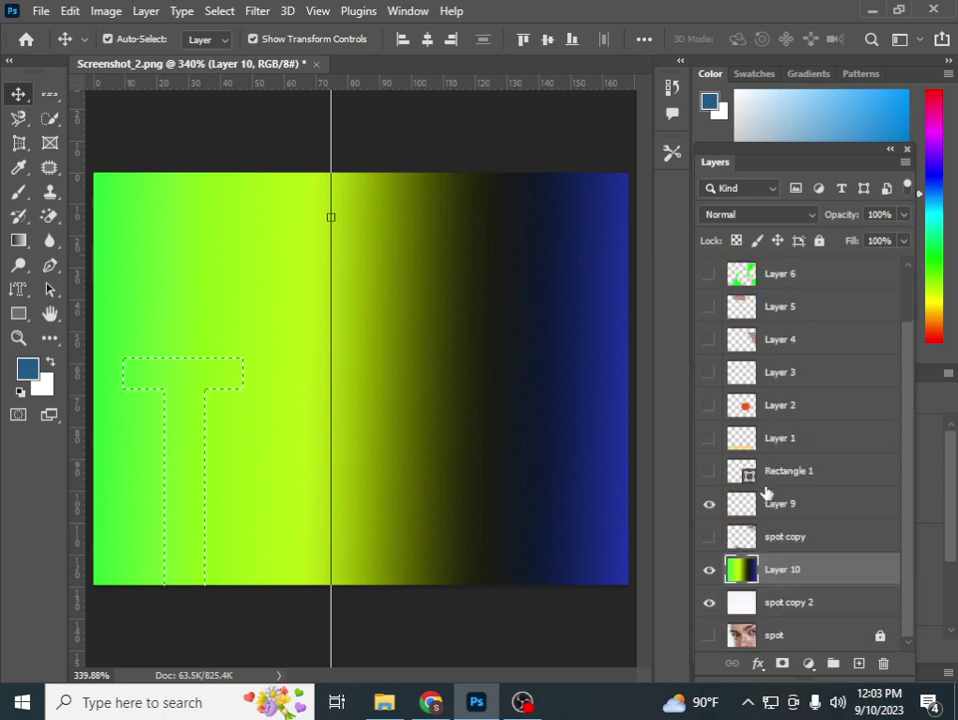
scroll(800, 475, up, 1)
scroll(820, 420, up, 1)
click(790, 275)
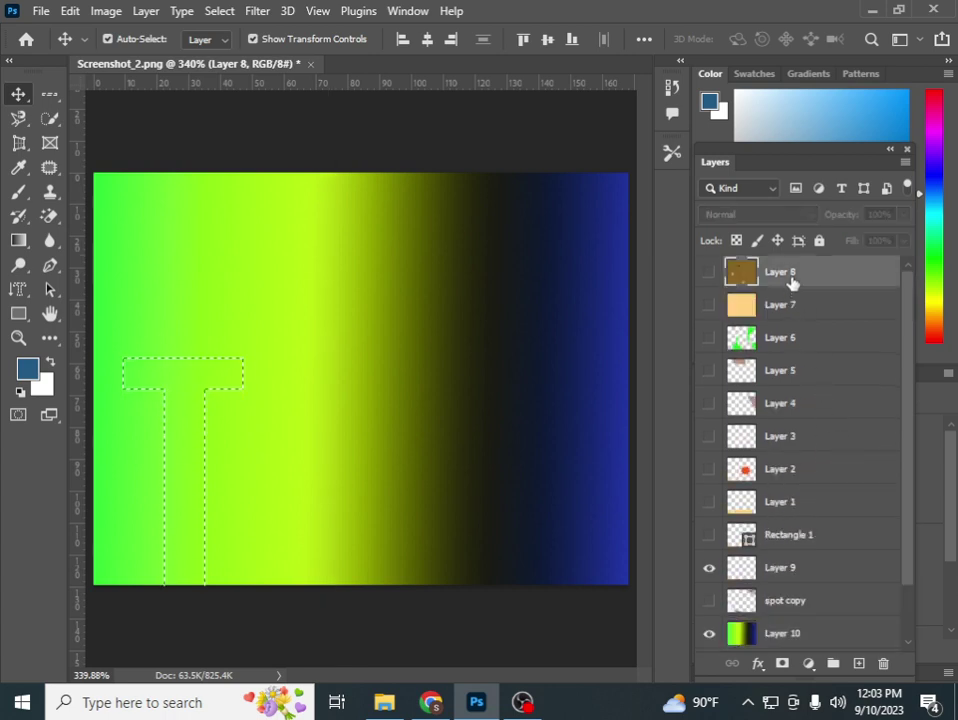
scroll(862, 586, down, 2)
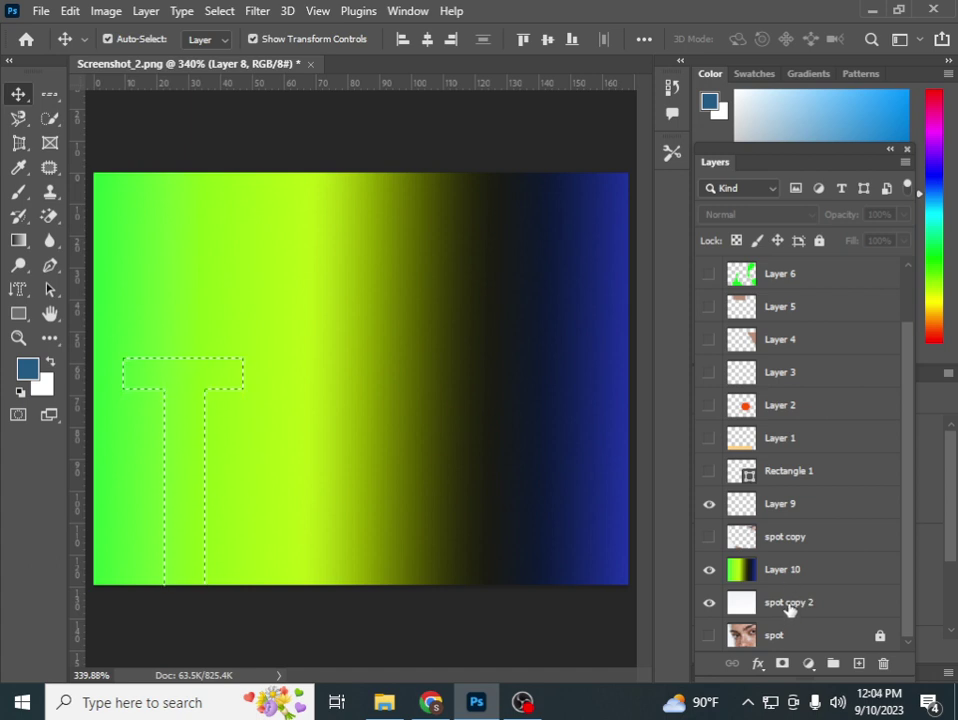
key(ctrl+alt+a)
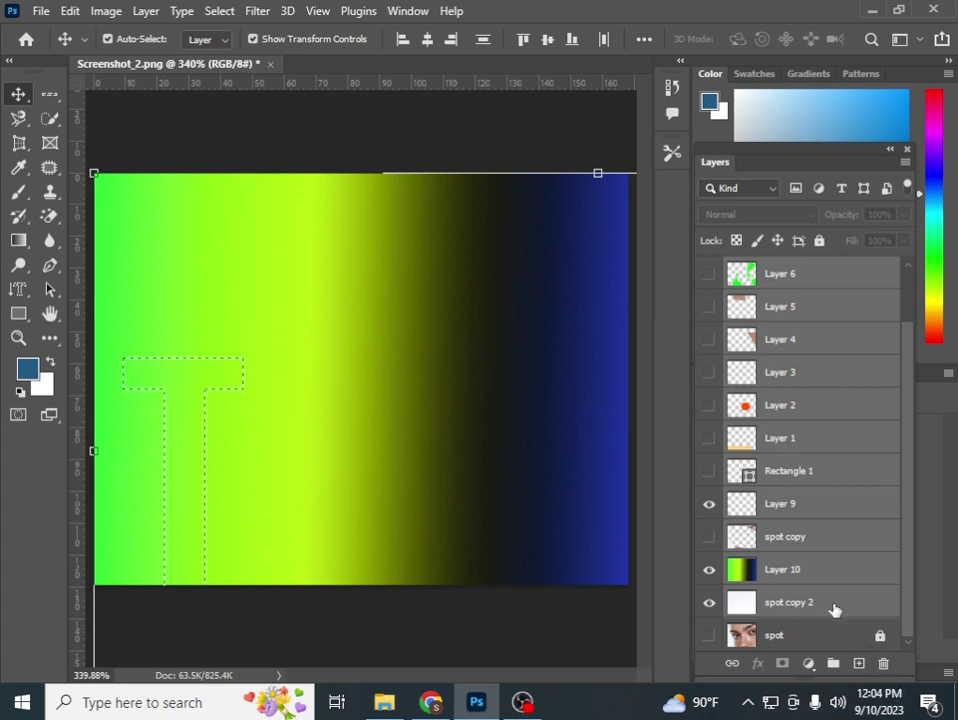
Delete every layer except 'spot', make 'spot' visible and clear the selection
drag(834, 609, 890, 672)
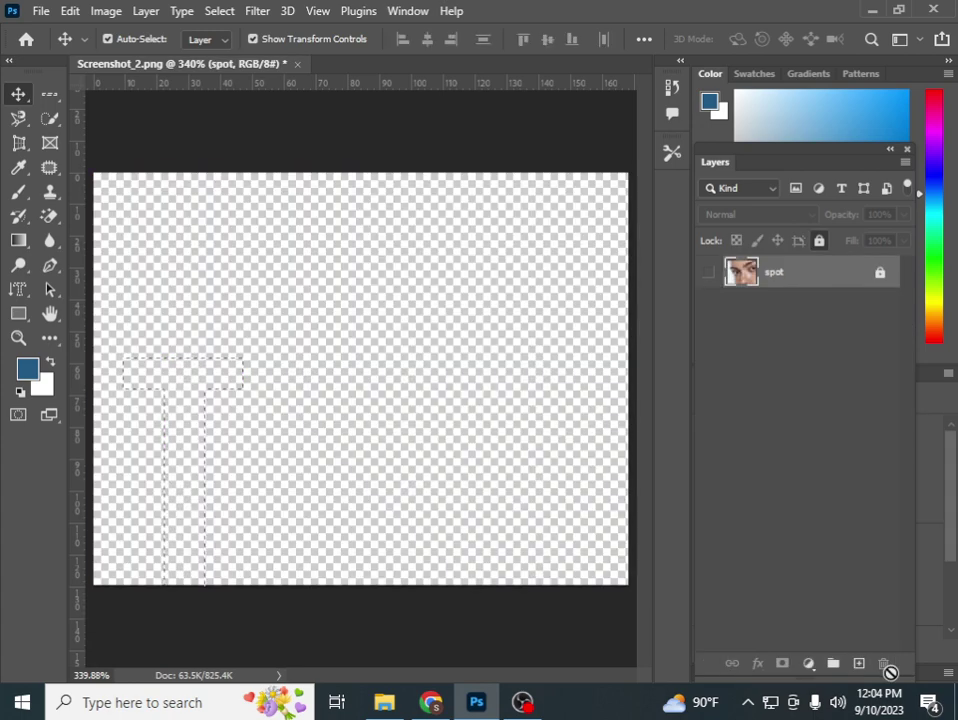
click(709, 273)
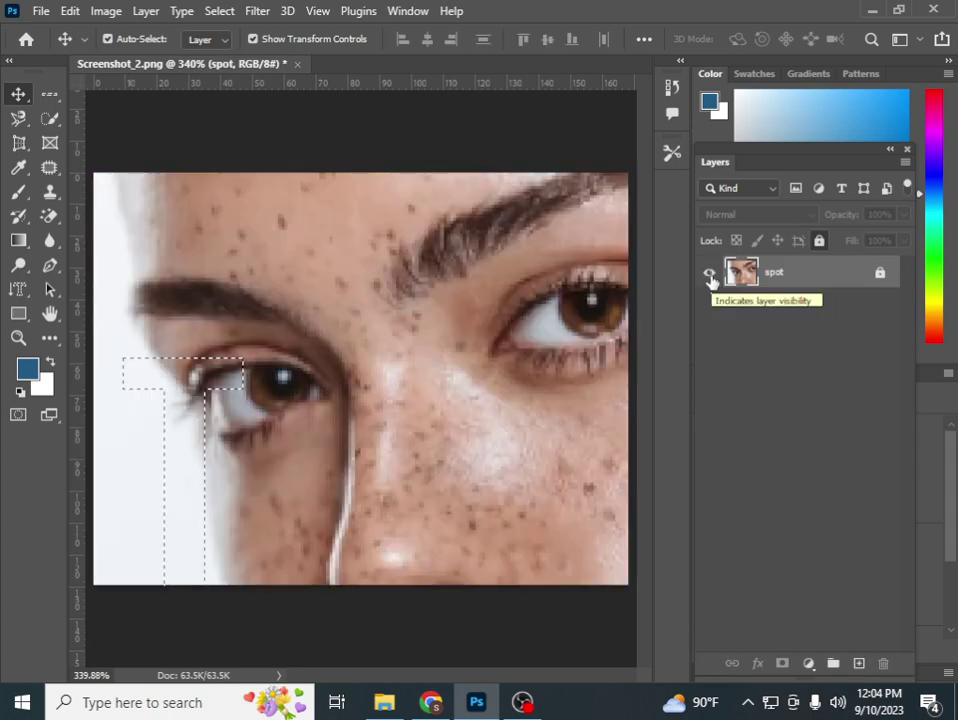
key(ctrl+d)
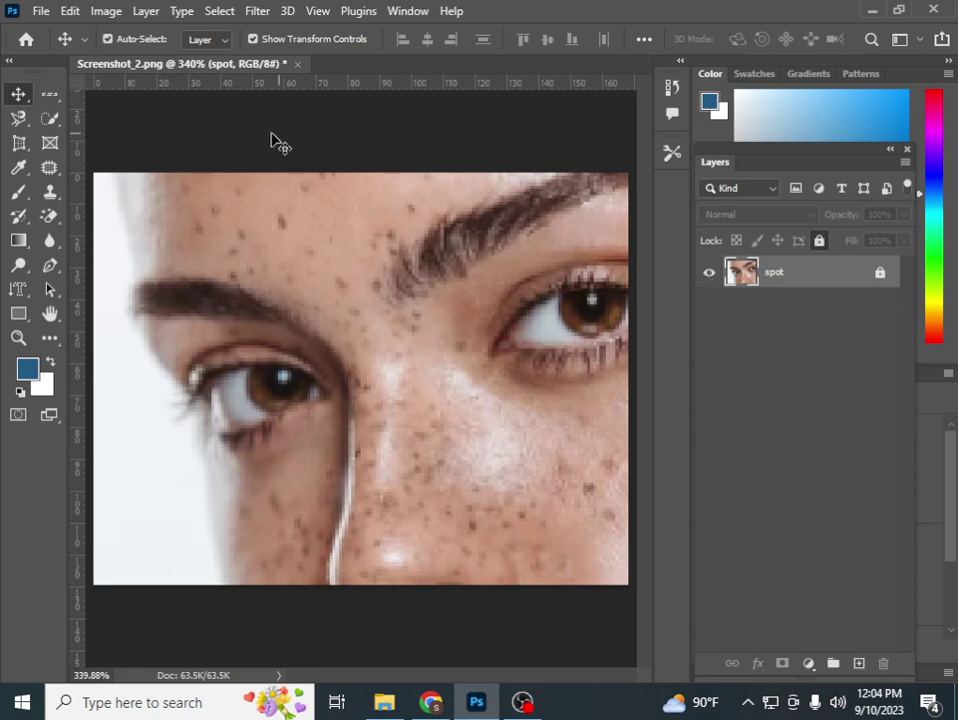
click(278, 143)
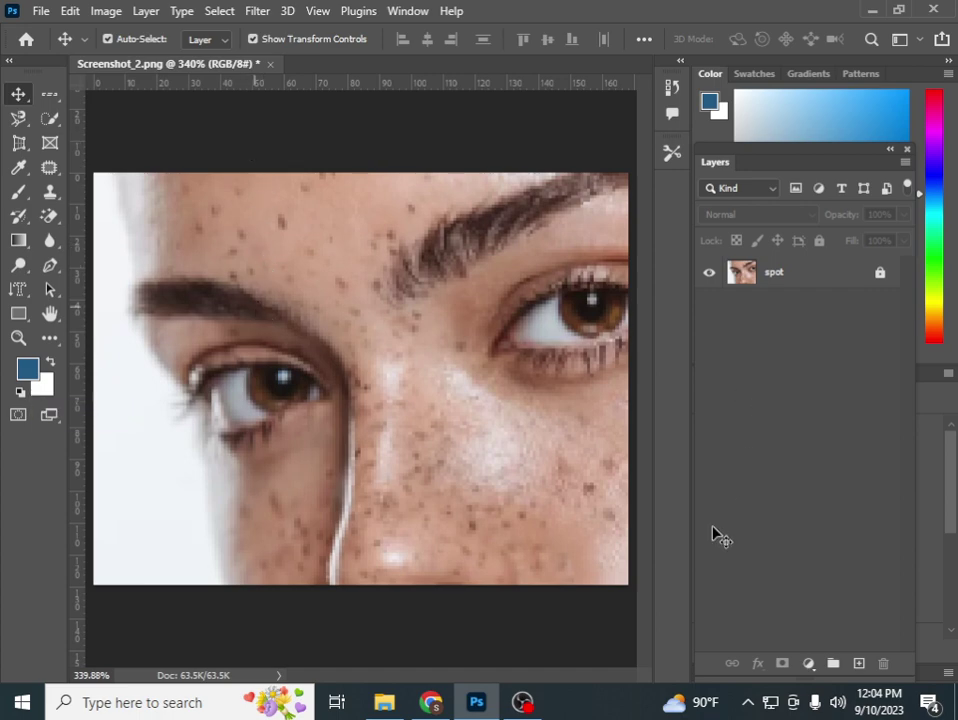
Unlock the 'spot' layer and close Screenshot_2.png
mouse_move(800, 279)
mouse_down()
mouse_move(890, 645)
mouse_move(884, 660)
mouse_up()
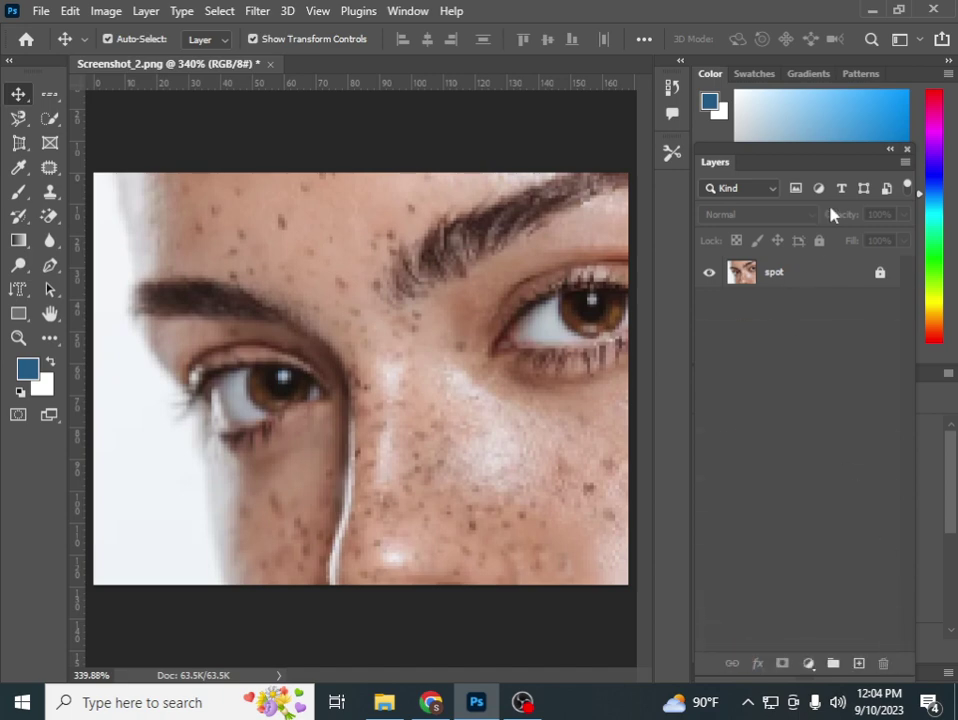
click(880, 274)
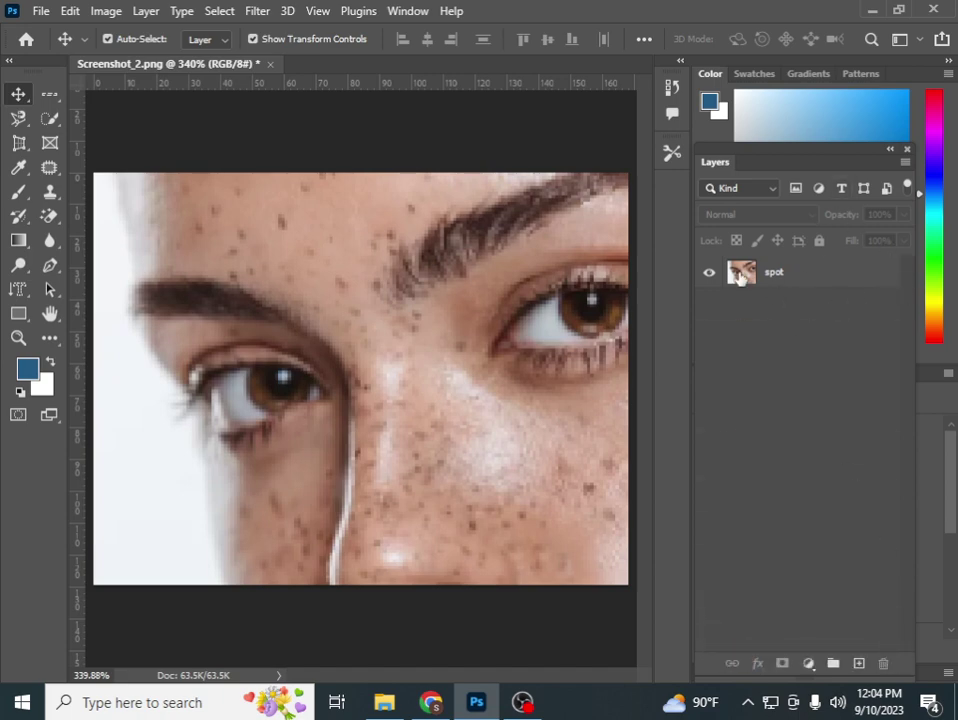
click(270, 64)
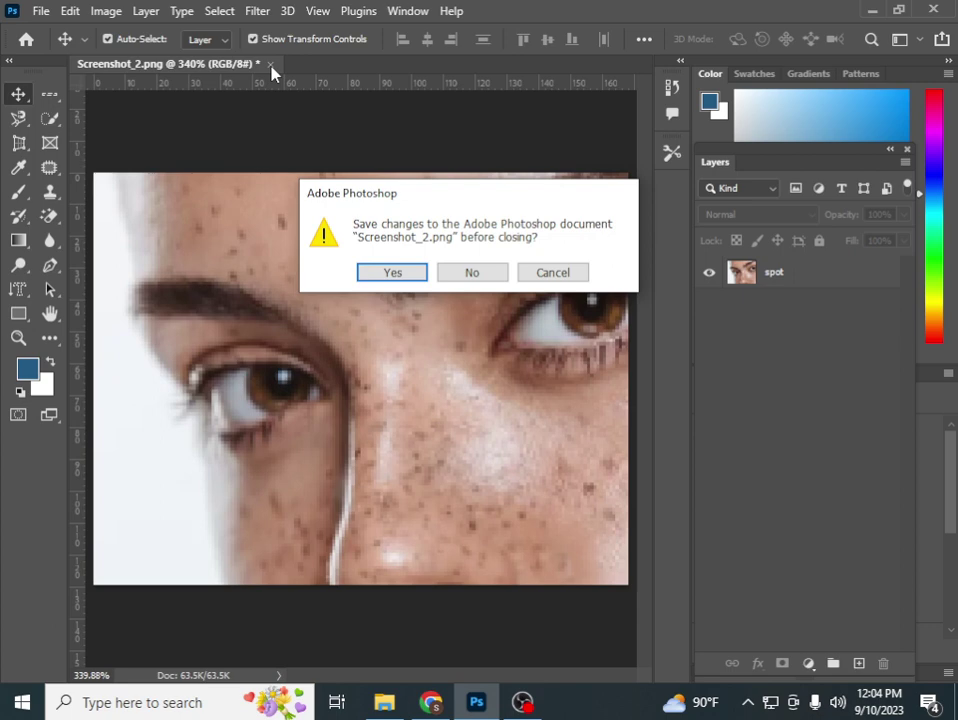
Close Screenshot_2.png without saving and start a new document with Ctrl+N
click(469, 273)
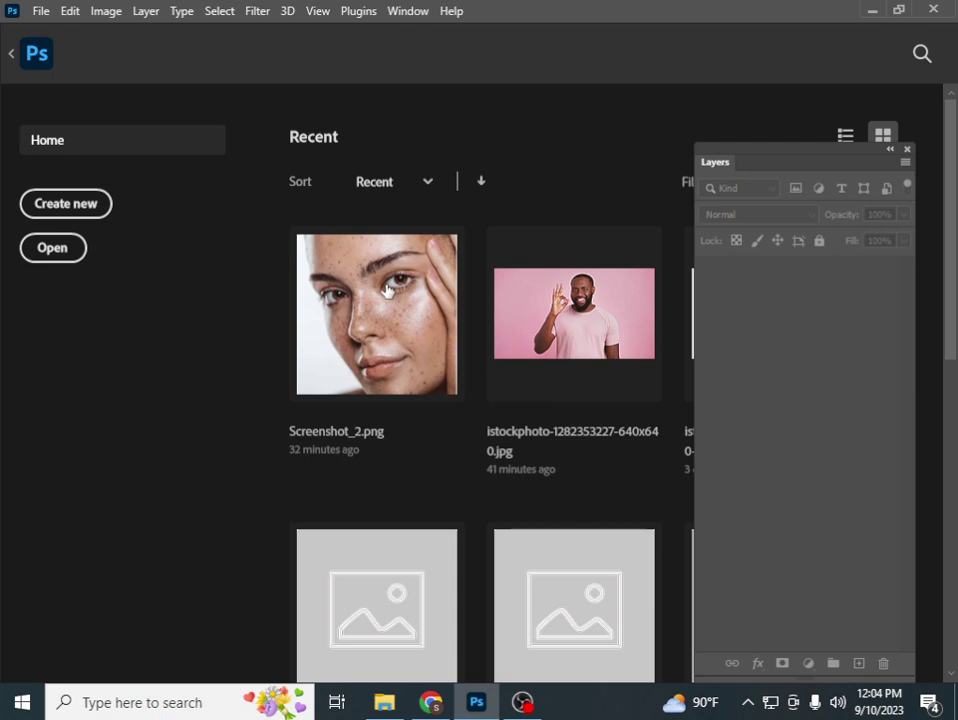
click(40, 12)
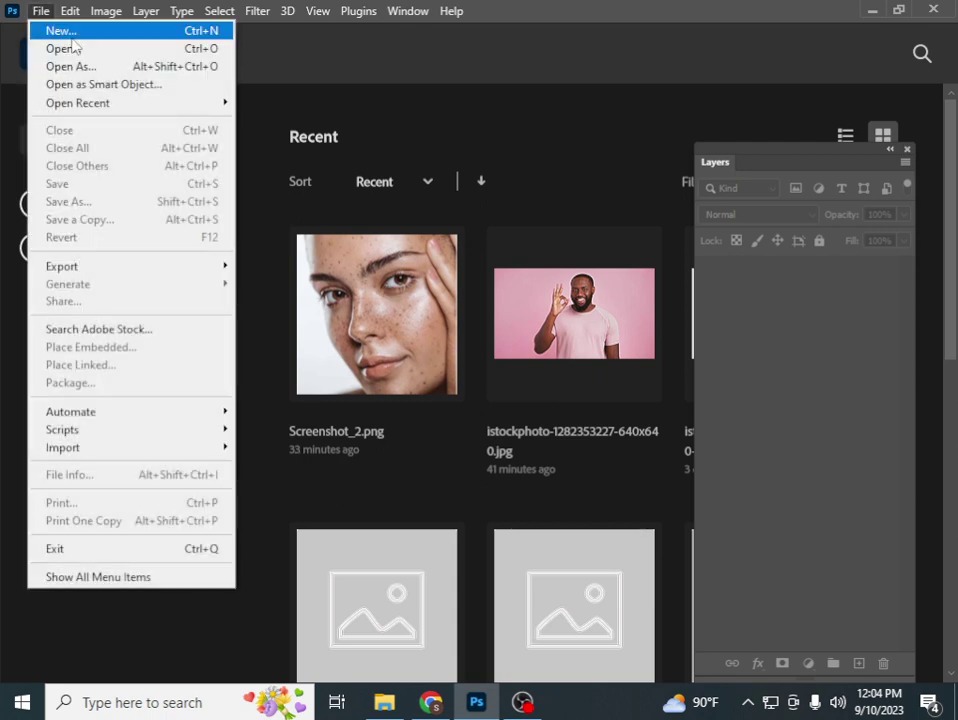
click(73, 46)
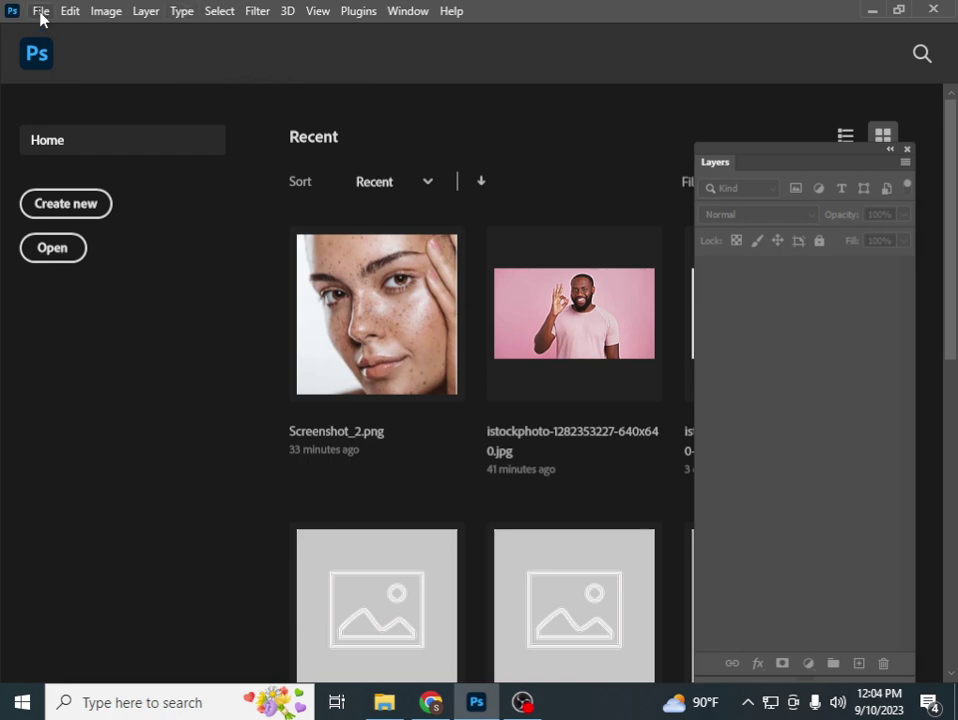
key(ctrl+n)
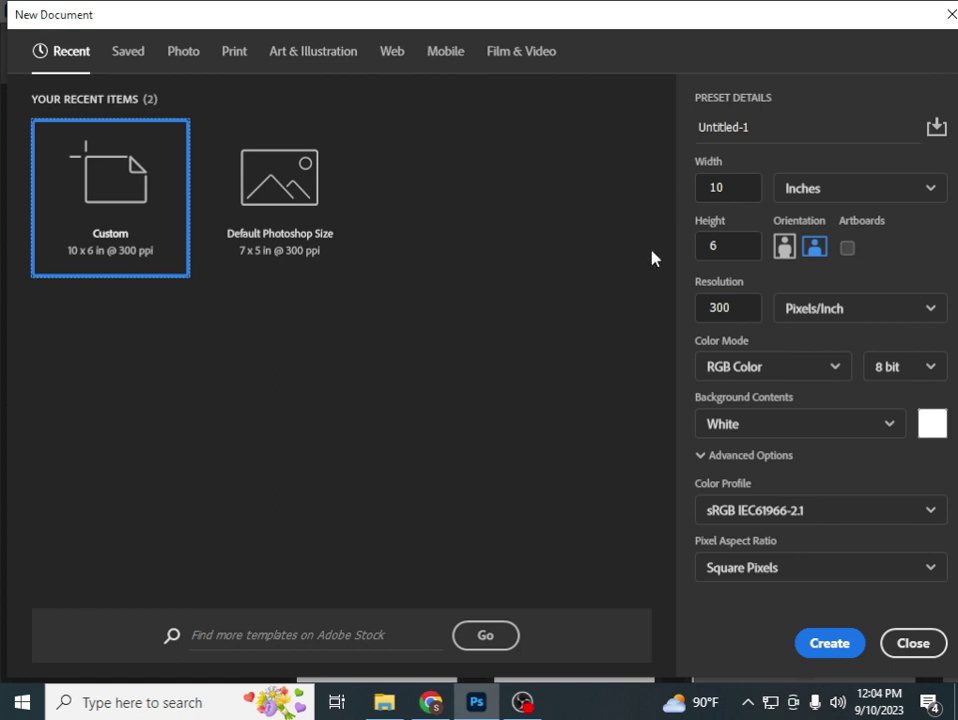
Enter width 1280 and height 720, keeping resolution at 300 Pixels/Inch
double_click(738, 188)
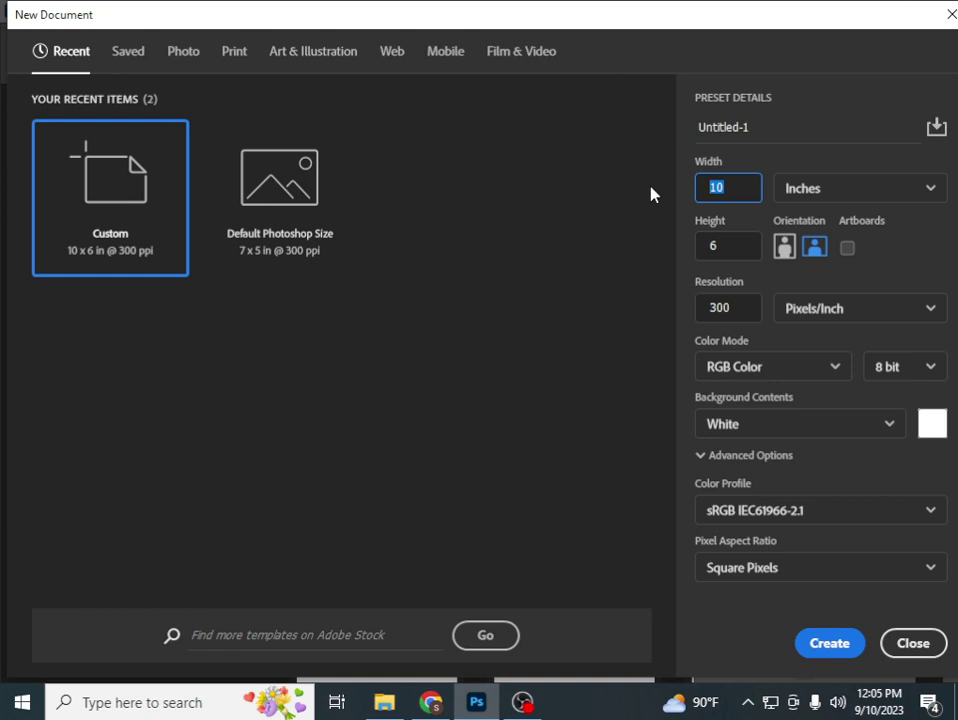
text(12)
text(80)
click(726, 247)
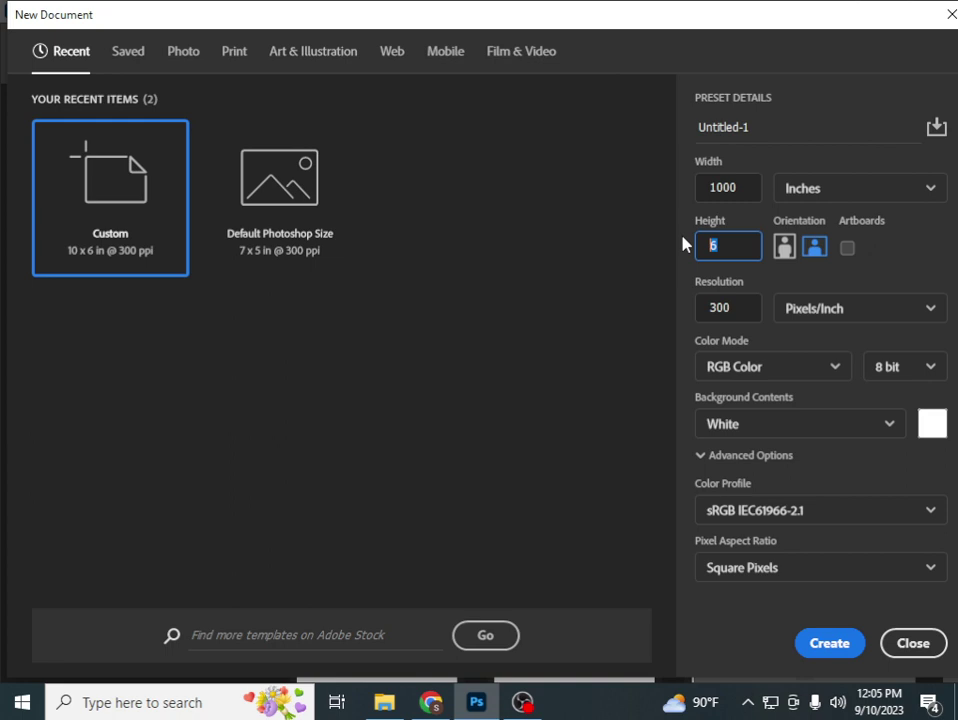
text(720)
click(827, 312)
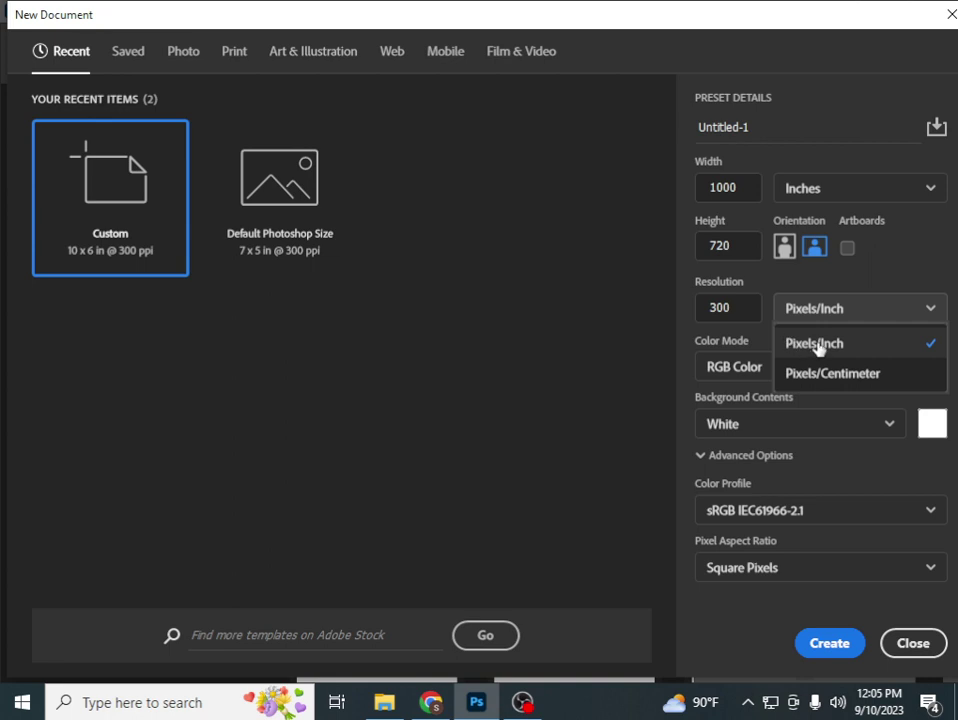
click(817, 345)
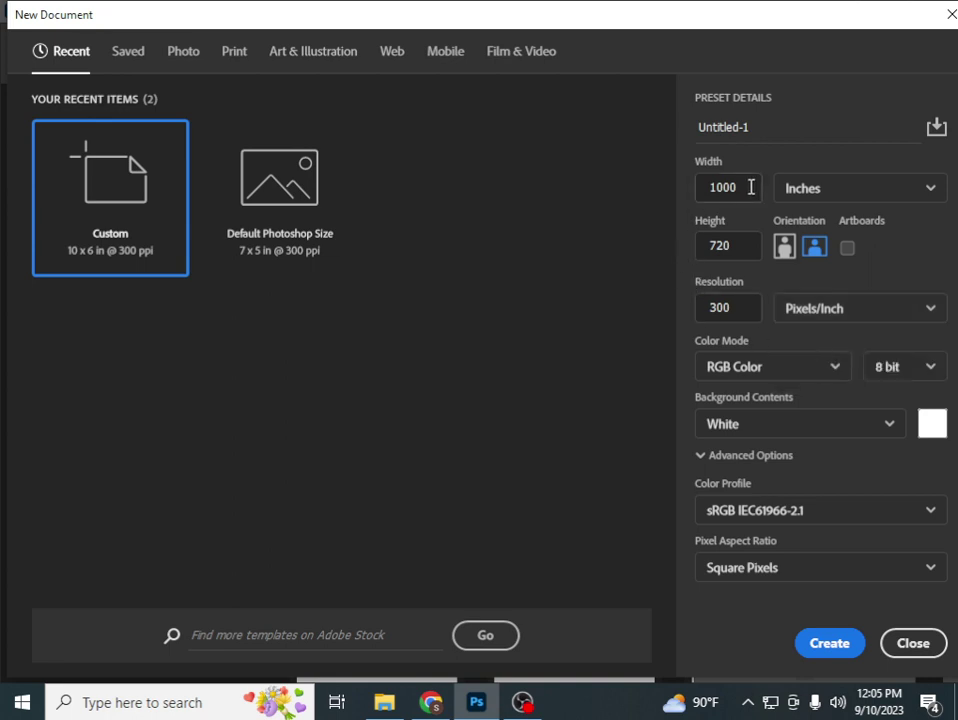
drag(752, 187, 663, 193)
text(12)
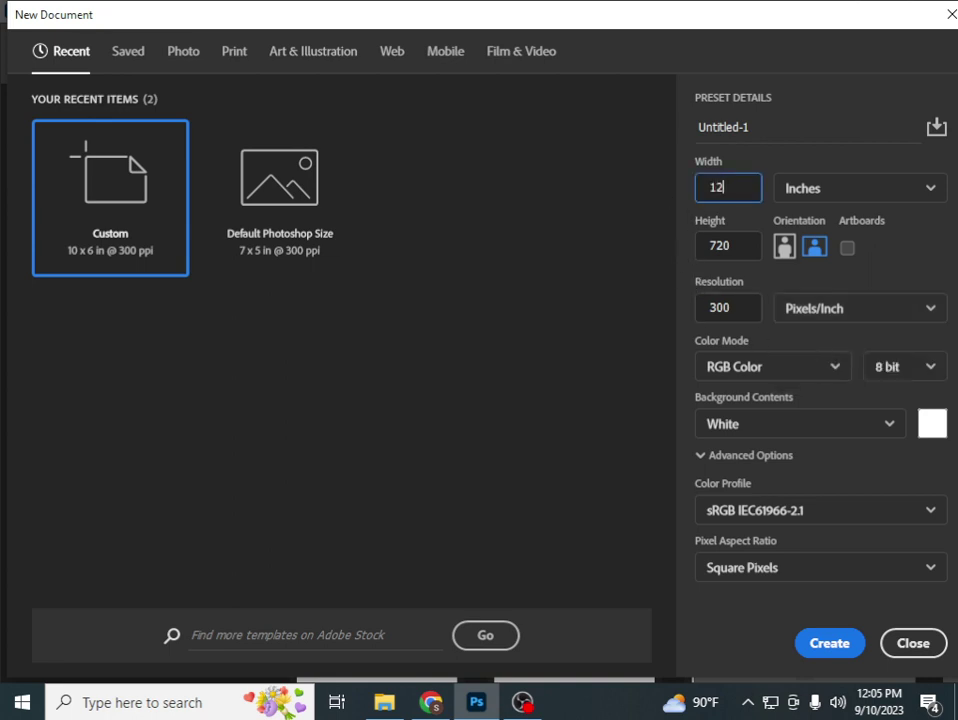
text(80)
key(Tab)
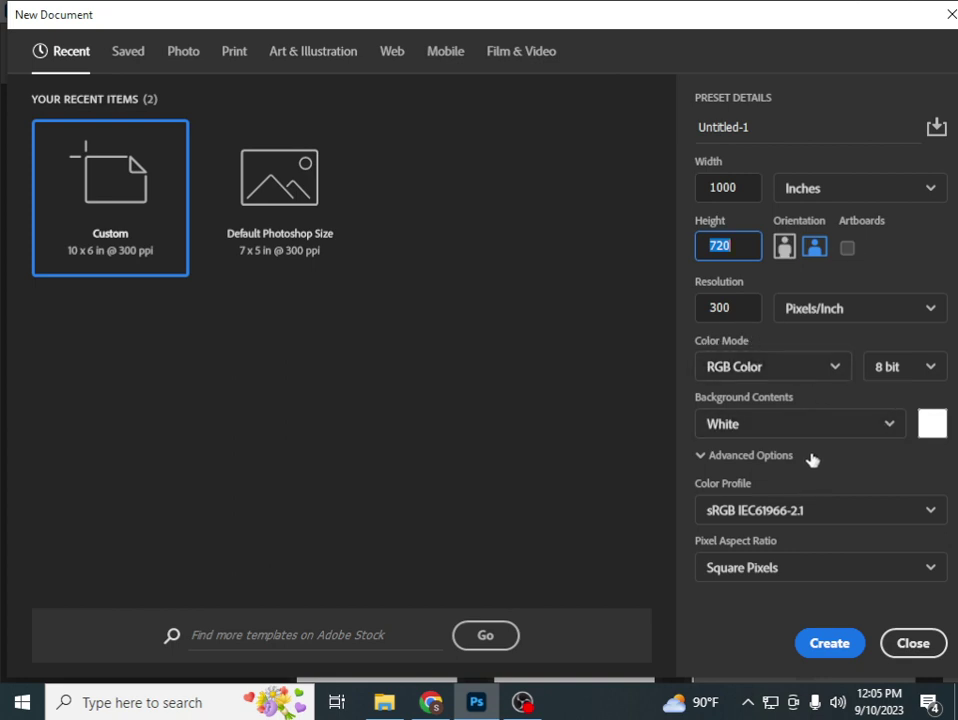
Switch the width units to Pixels and re-enter 1280 × 720
click(806, 188)
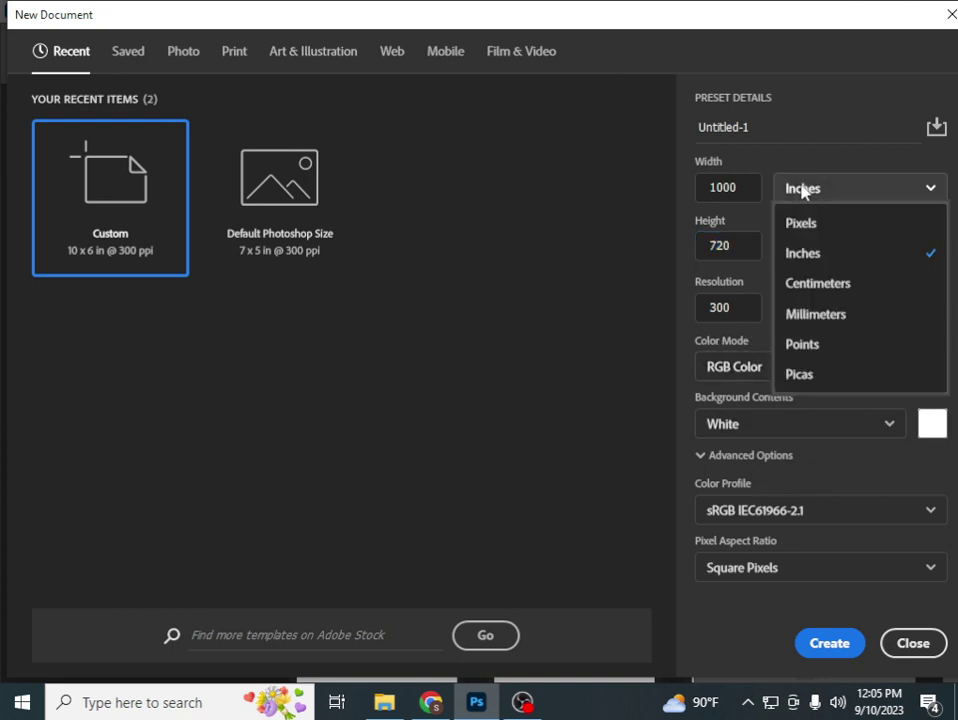
click(820, 225)
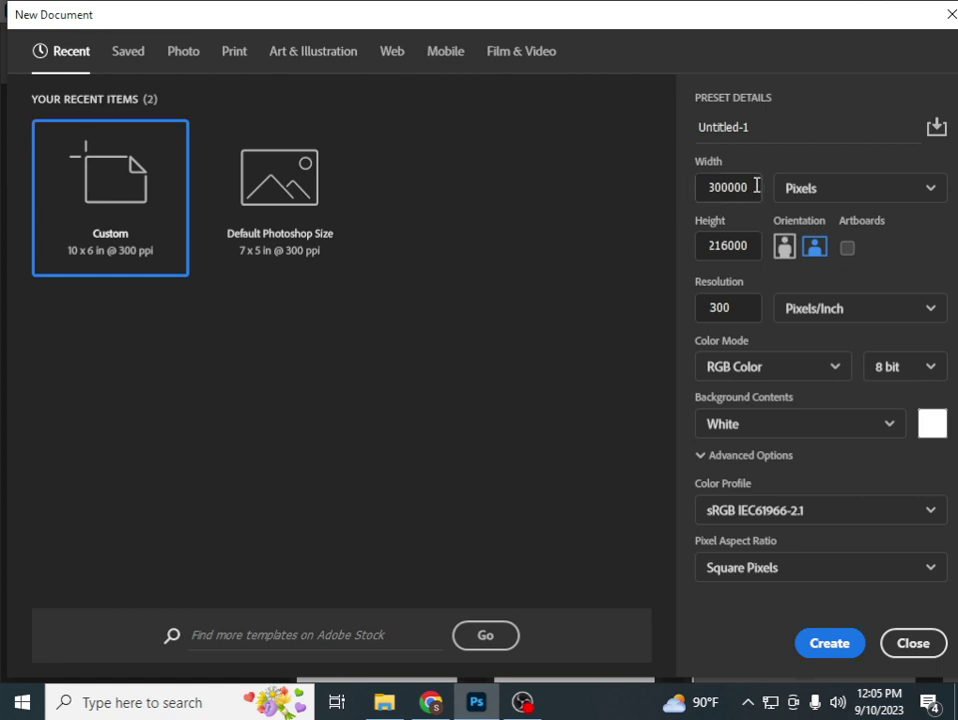
double_click(757, 186)
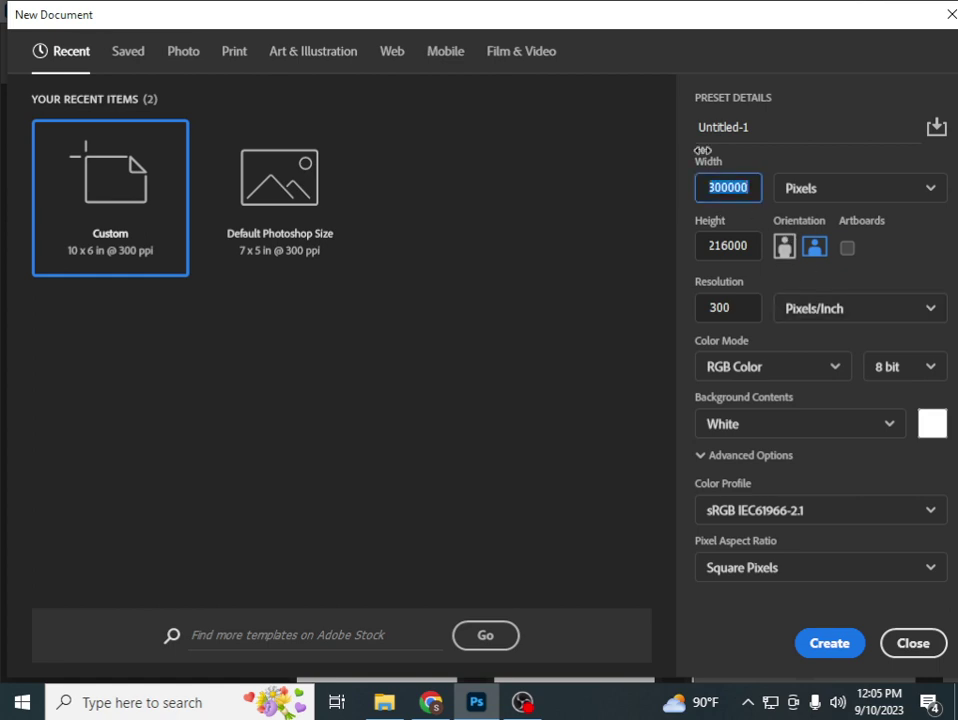
drag(588, 17, 417, 36)
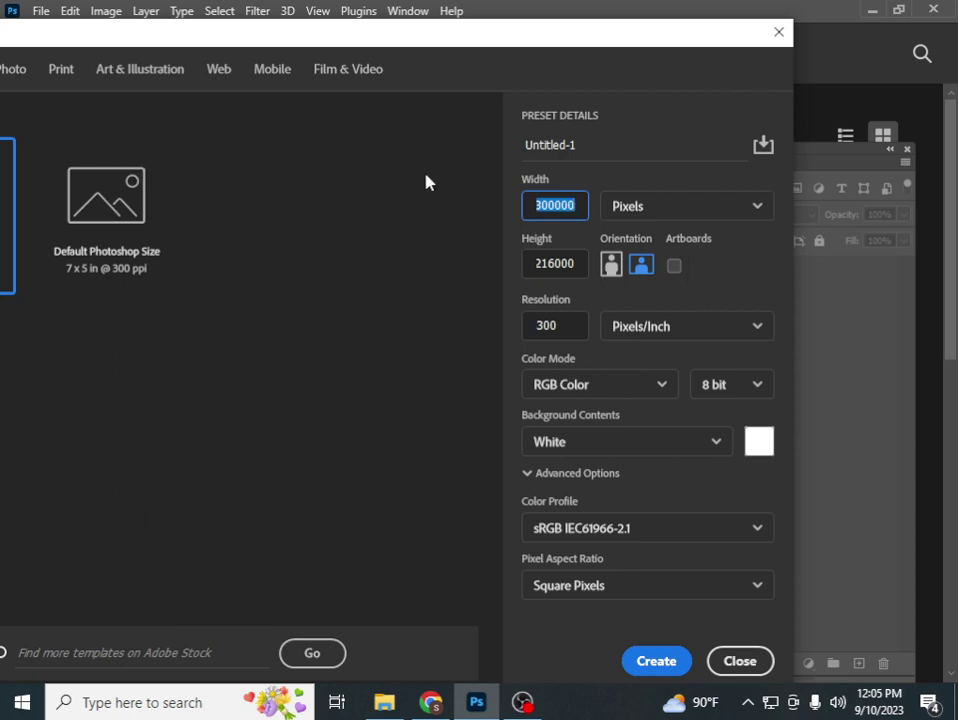
text(1280)
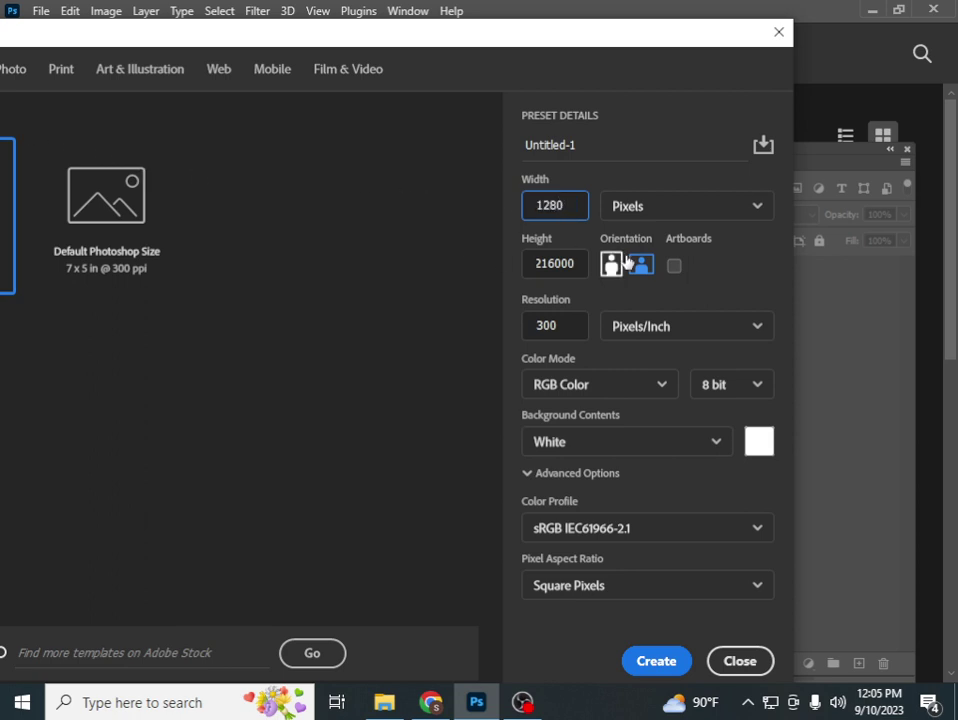
click(575, 264)
click(497, 264)
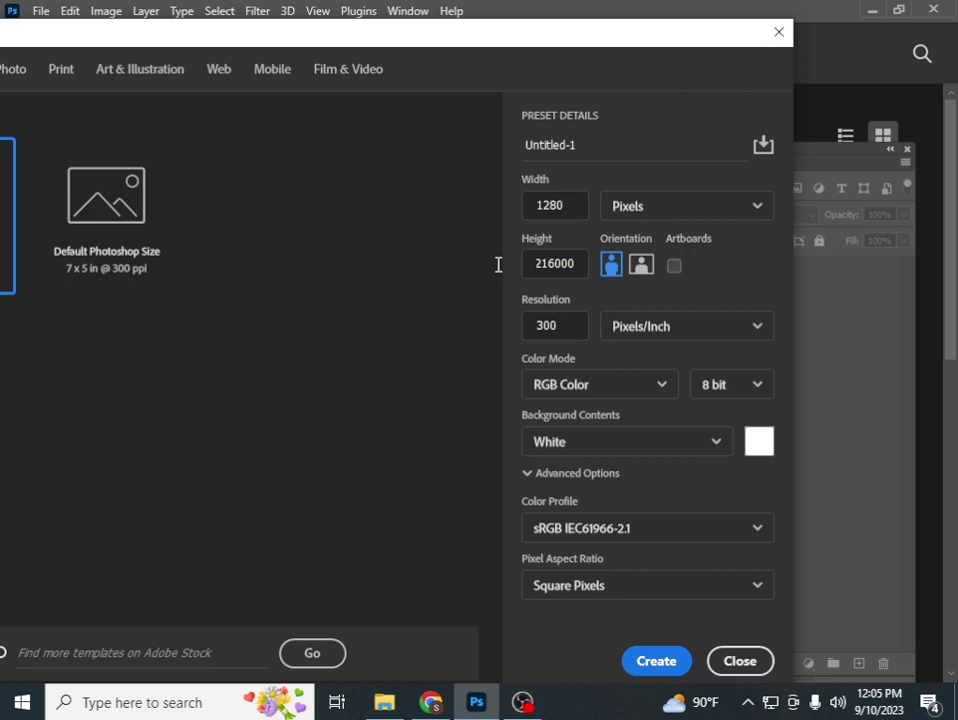
click(569, 261)
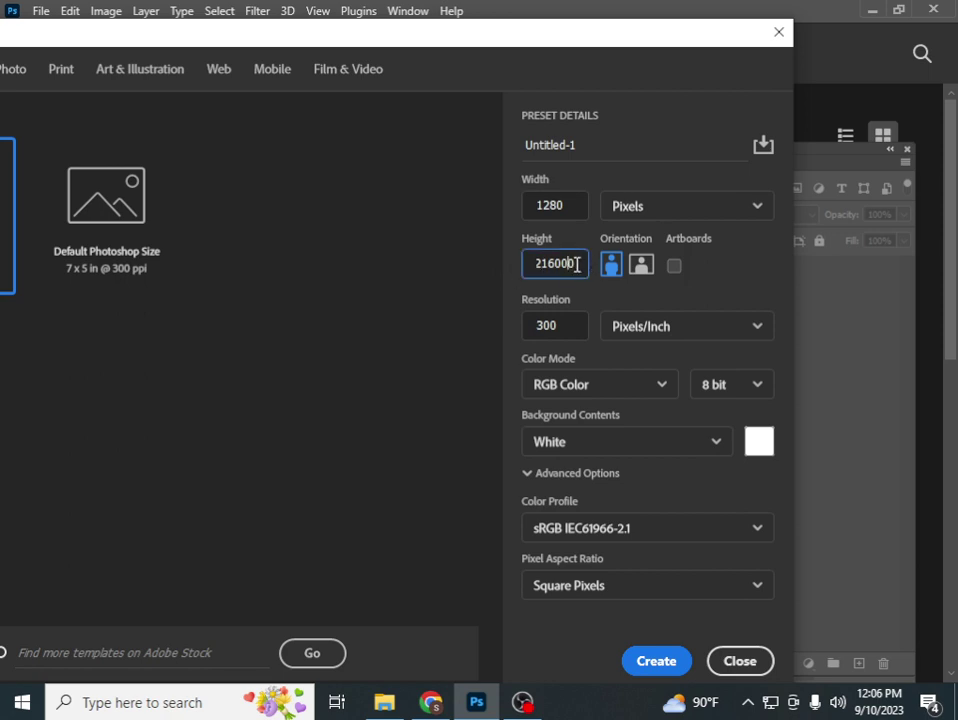
key(BackSpace)
key(BackSpace)
key(BackSpace)
key(BackSpace)
text(720)
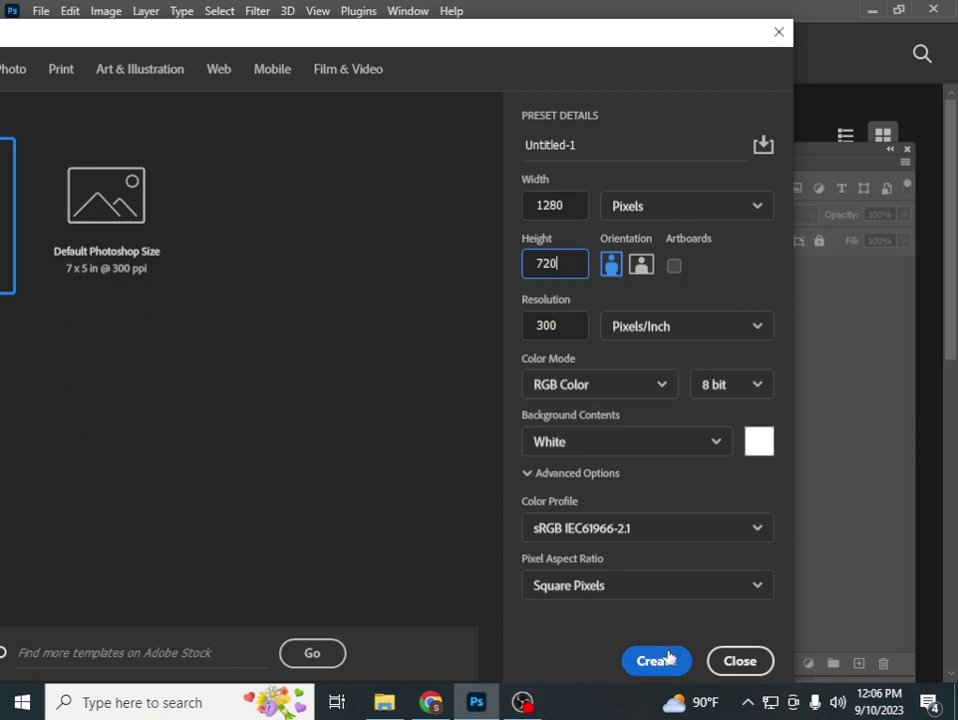
Create the 1280×720 document, dock it as a tab, fit it on screen and add a layer
click(668, 658)
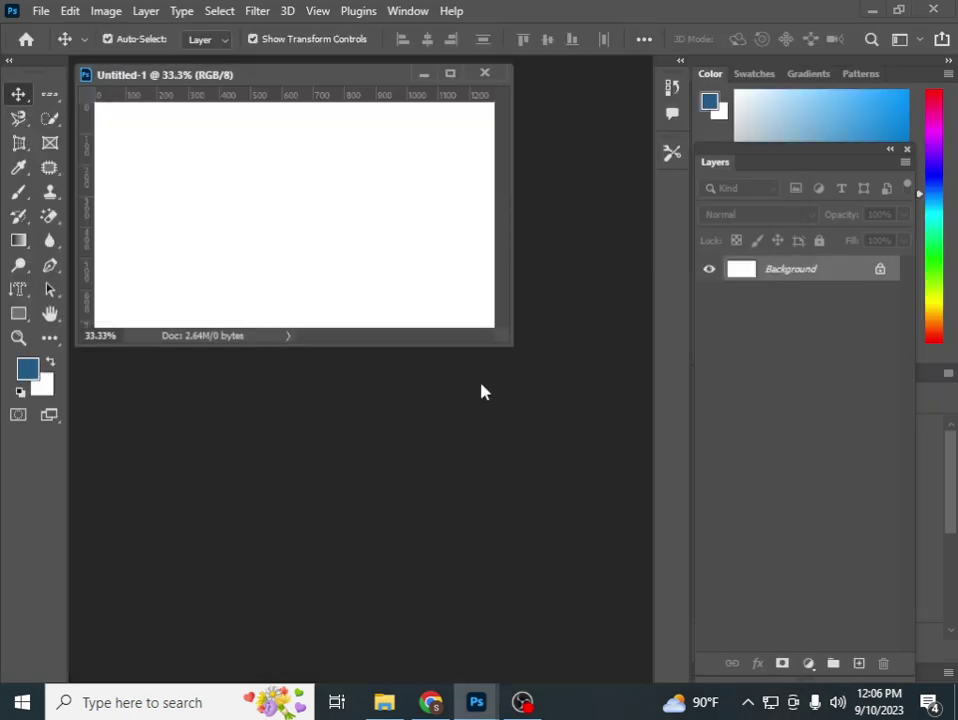
drag(259, 83, 235, 67)
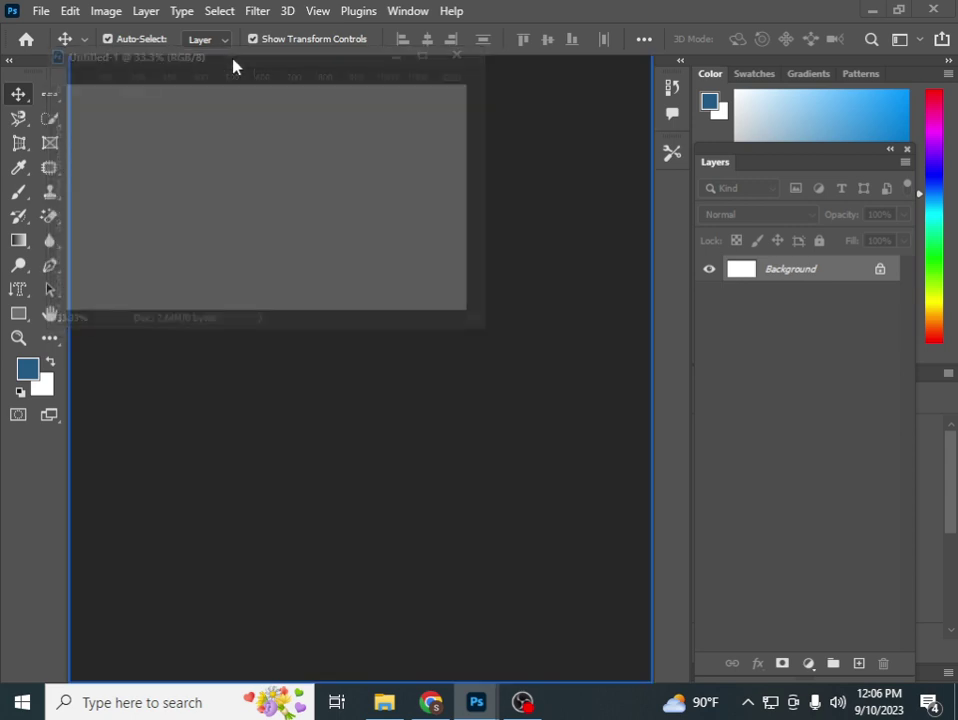
mouse_move(233, 66)
mouse_down()
mouse_move(319, 158)
mouse_move(253, 68)
mouse_up()
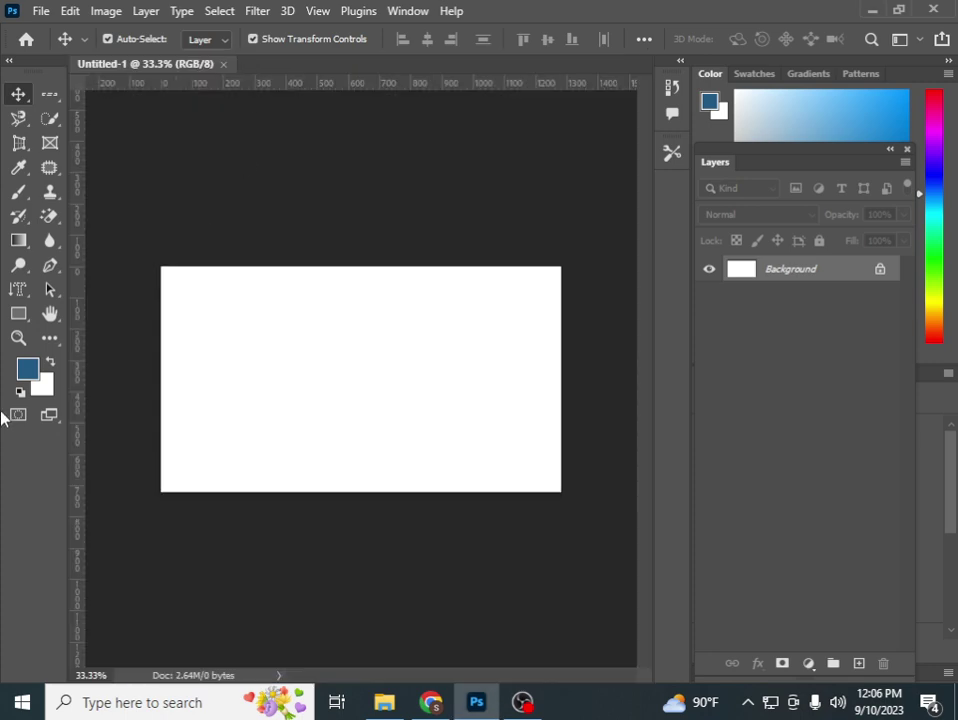
click(17, 339)
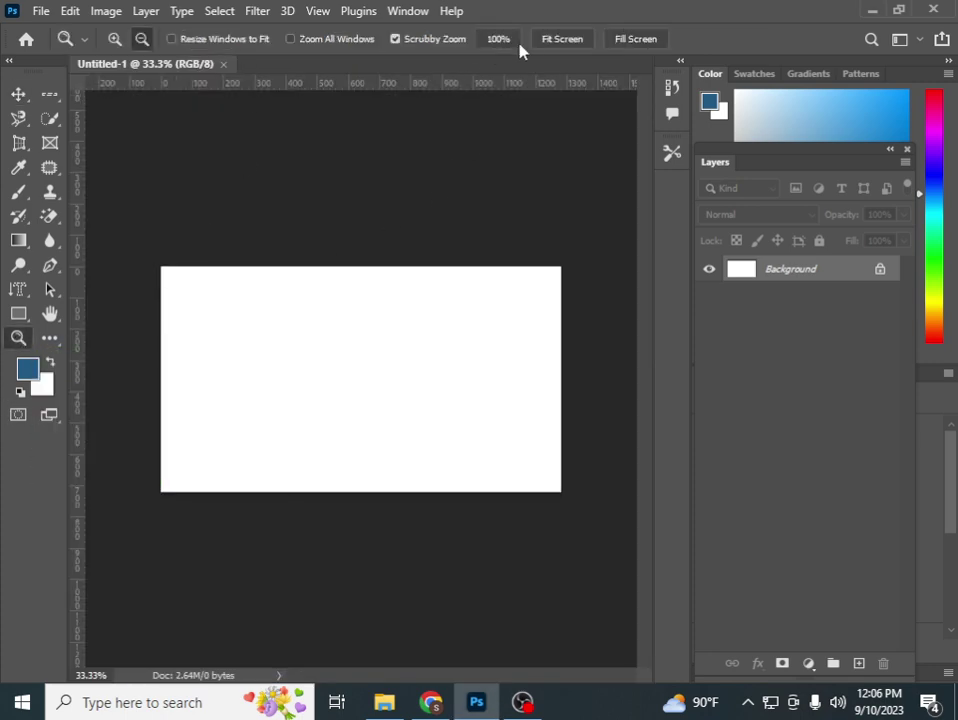
click(572, 40)
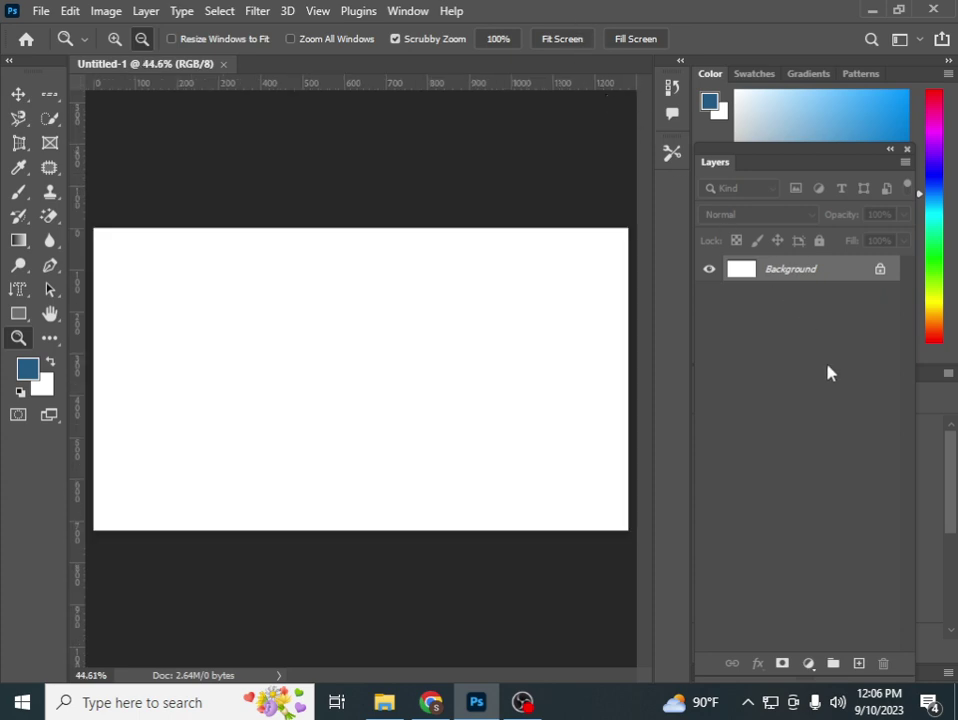
click(858, 664)
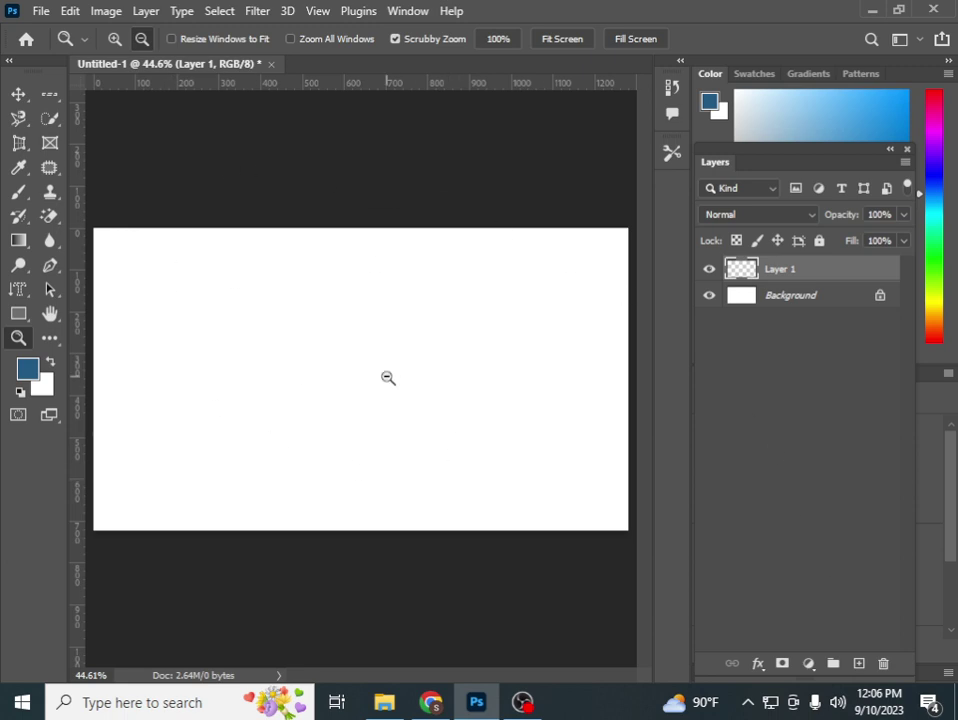
Set the foreground colour to dark blue-gray #2c353c and fill Layer 1 with it
click(28, 370)
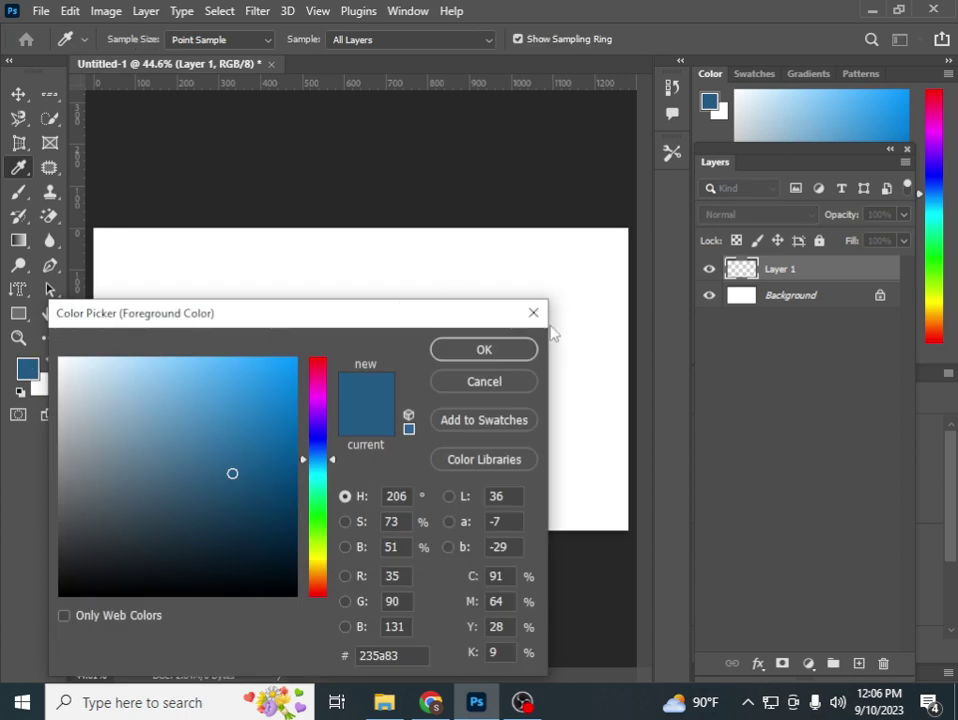
key(Escape)
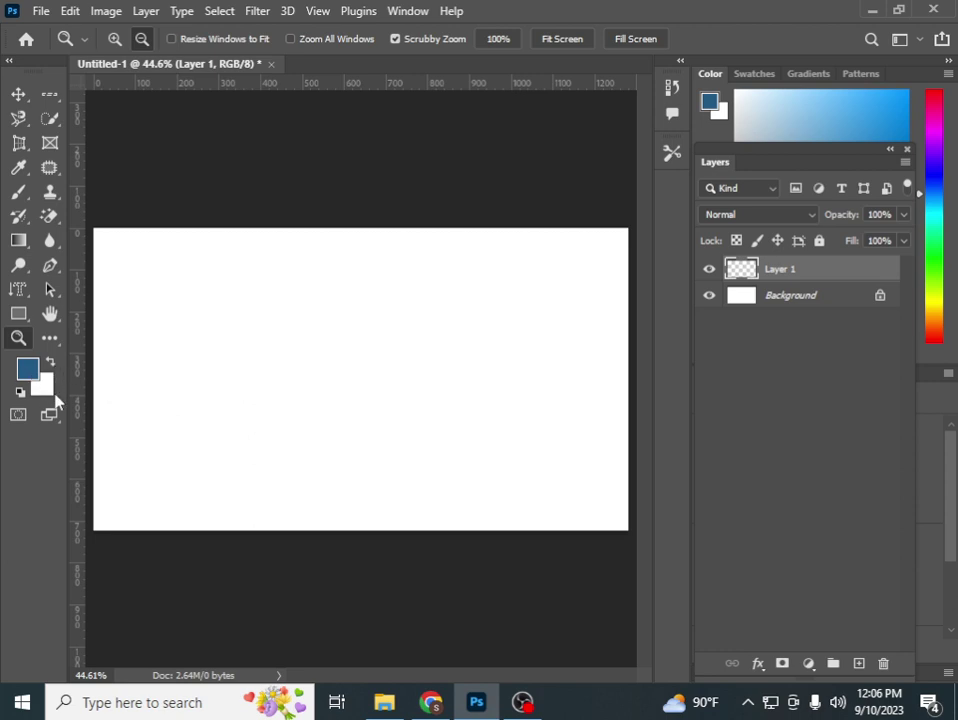
key(x)
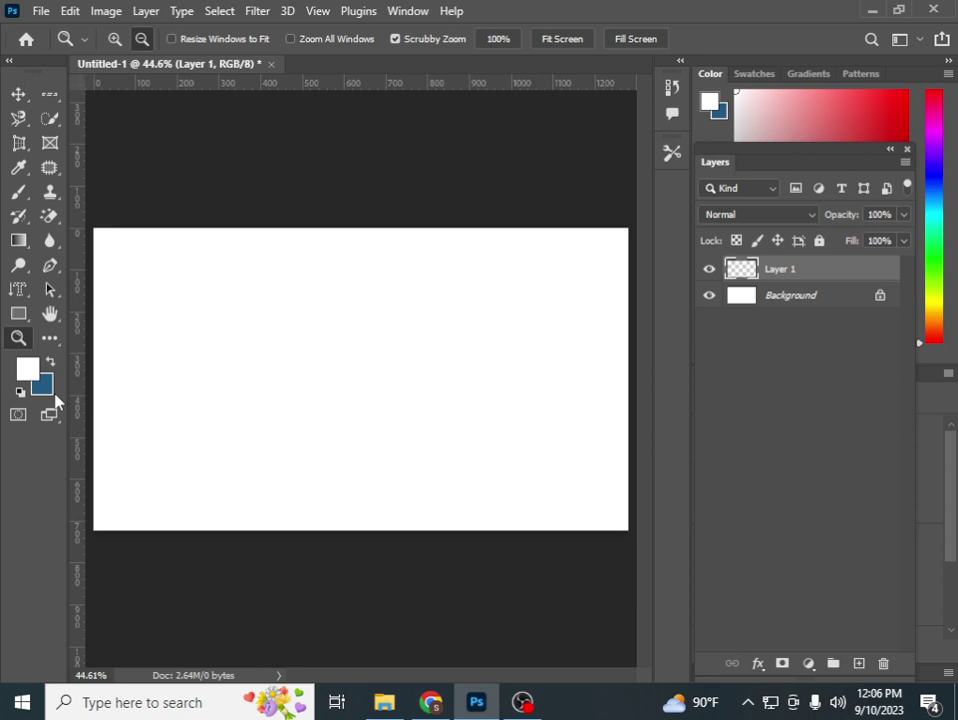
key(x)
key(x)
key(x)
key(x)
key(x)
key(x)
key(x)
key(x)
key(x)
key(x)
key(x)
click(28, 370)
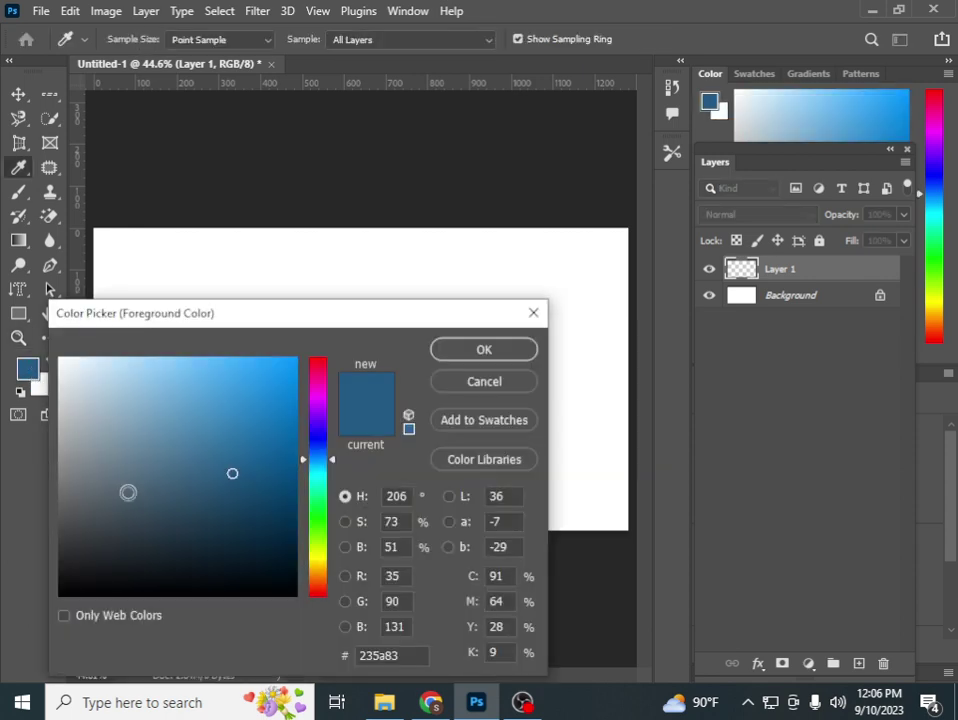
mouse_move(109, 550)
mouse_down()
mouse_move(38, 535)
mouse_move(42, 551)
mouse_move(205, 543)
mouse_move(109, 517)
mouse_move(120, 541)
mouse_up()
click(476, 352)
key(z)
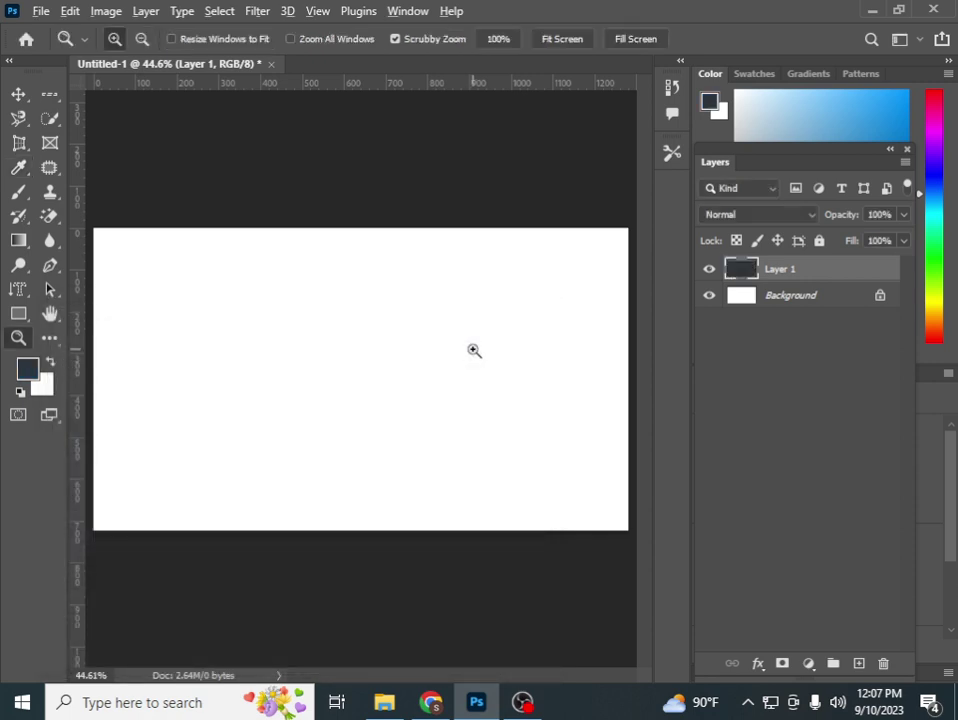
key(alt+BackSpace)
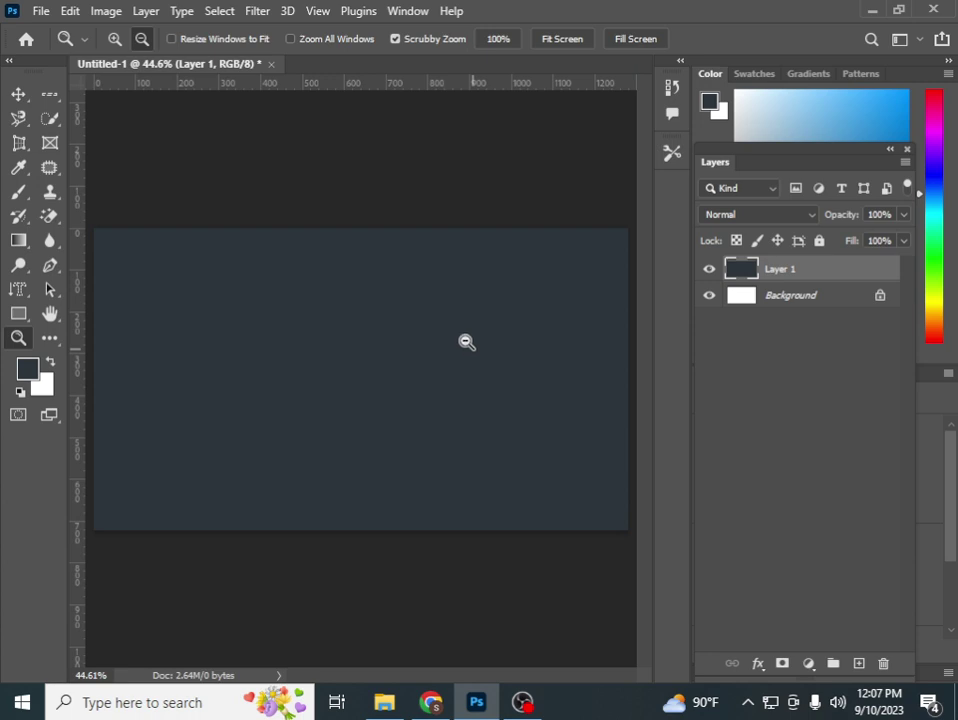
Select the Move tool and toggle the rulers with Ctrl+R until they show
click(29, 101)
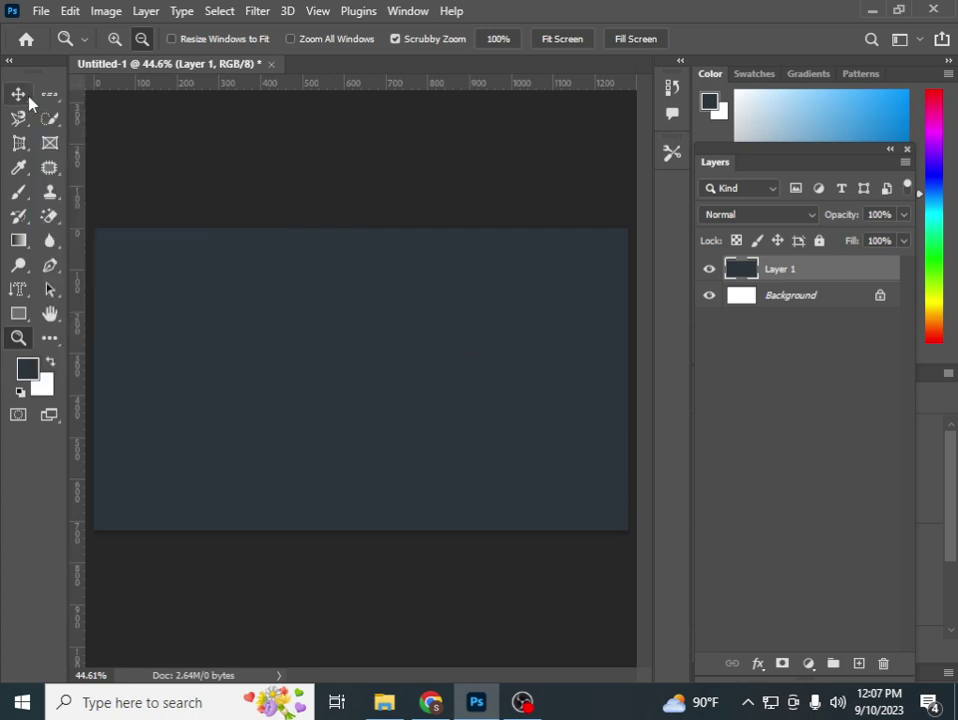
click(229, 180)
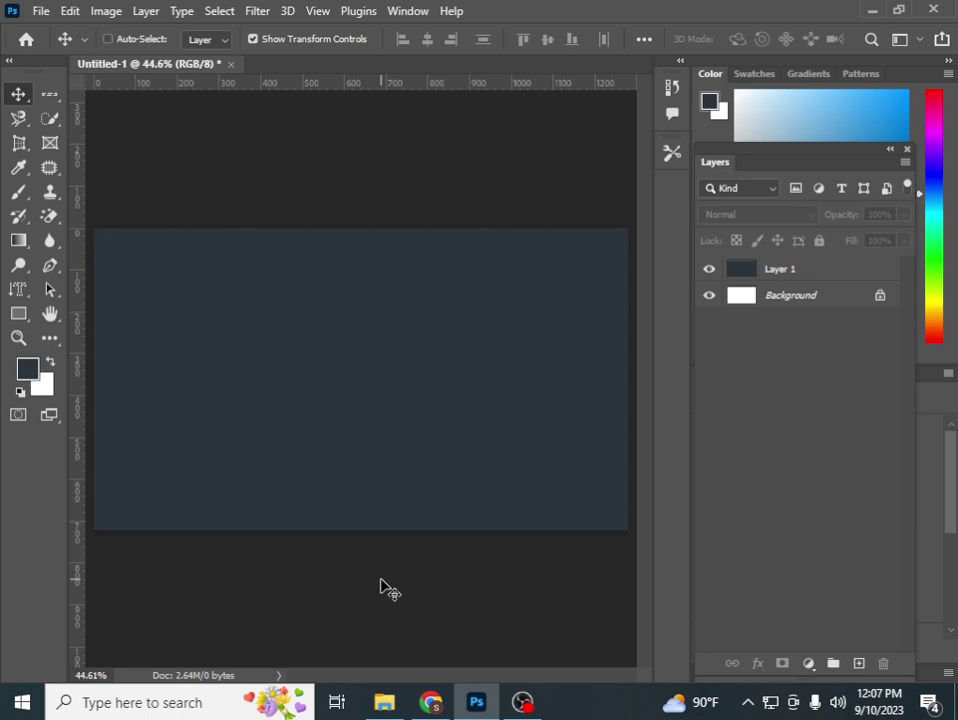
key(ctrl+r)
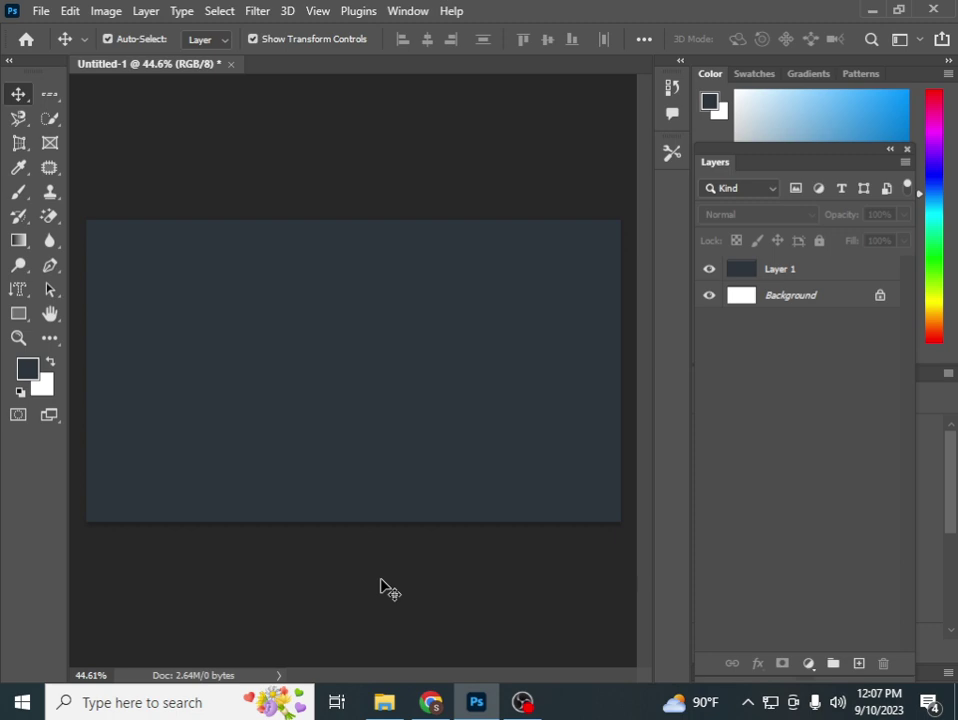
key(ctrl)
key(ctrl+r)
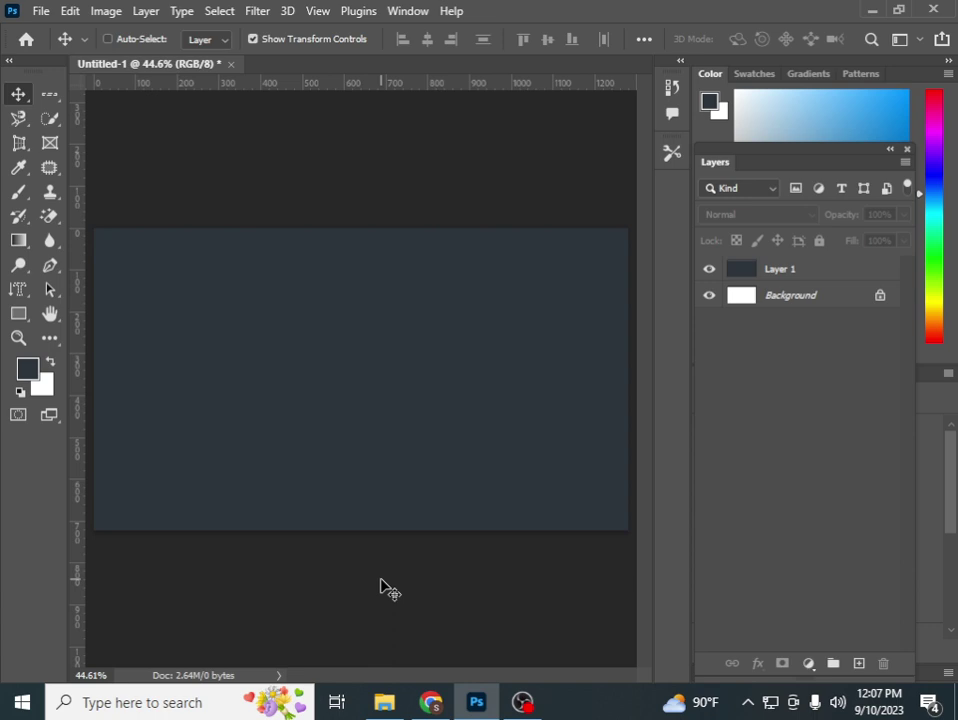
key(ctrl+r)
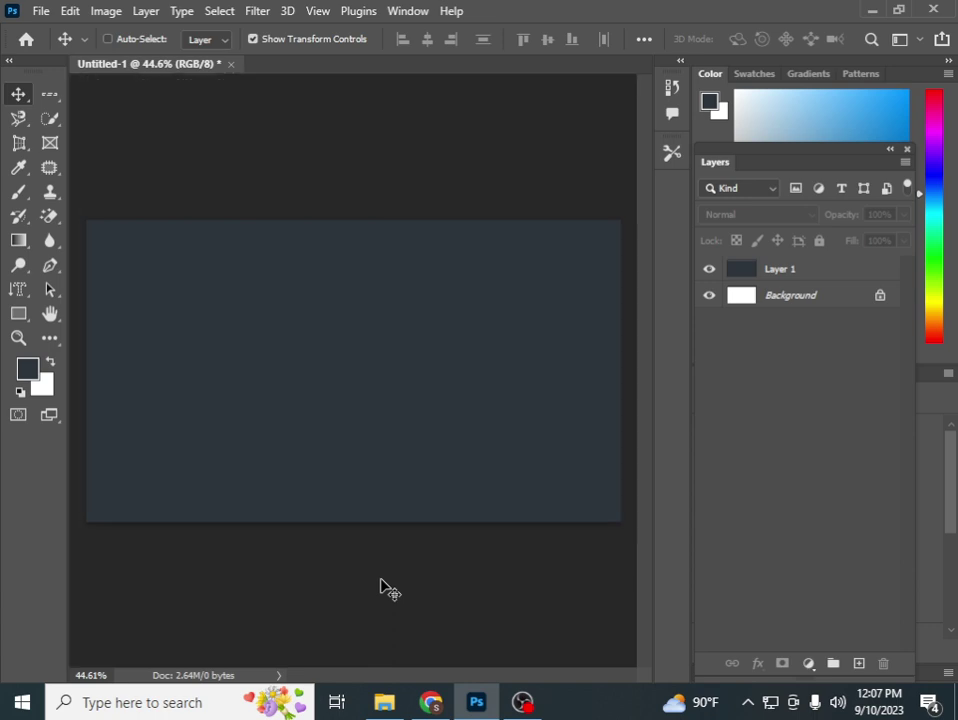
key(ctrl+r)
key(ctrl+r)
key(ctrl+r)
key(ctrl)
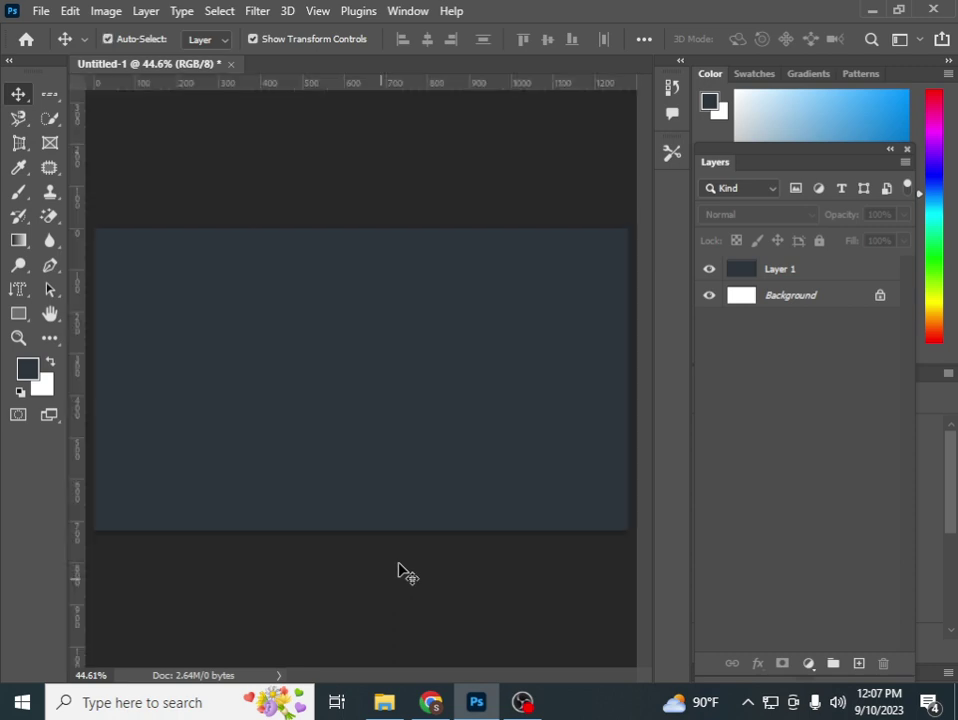
Drag two vertical and two horizontal guides inset near the banner's edges
drag(77, 279, 129, 289)
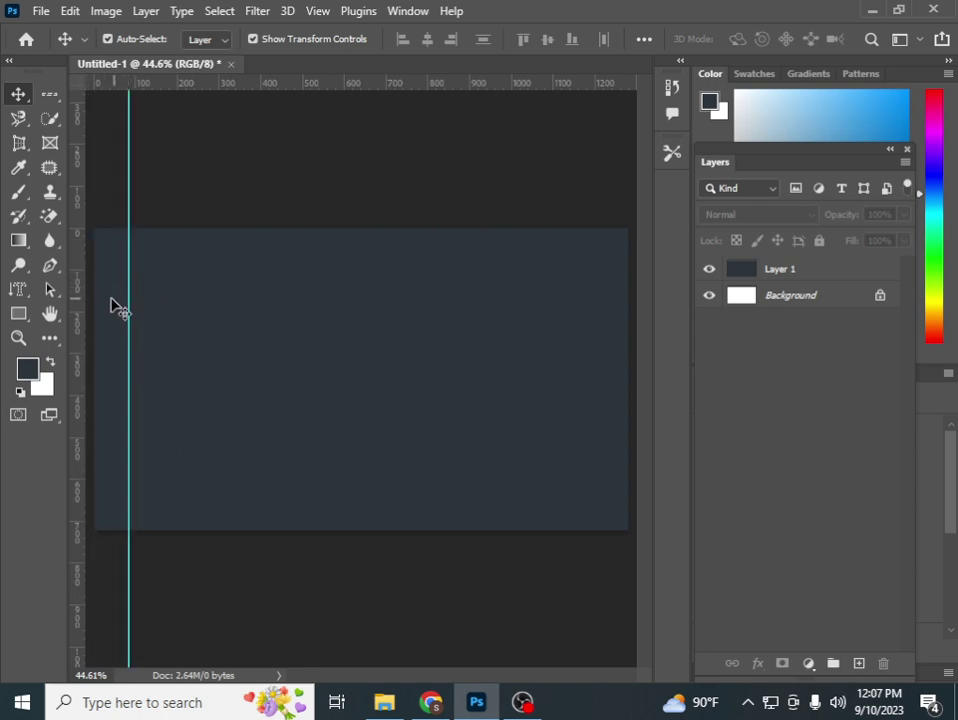
drag(77, 321, 595, 399)
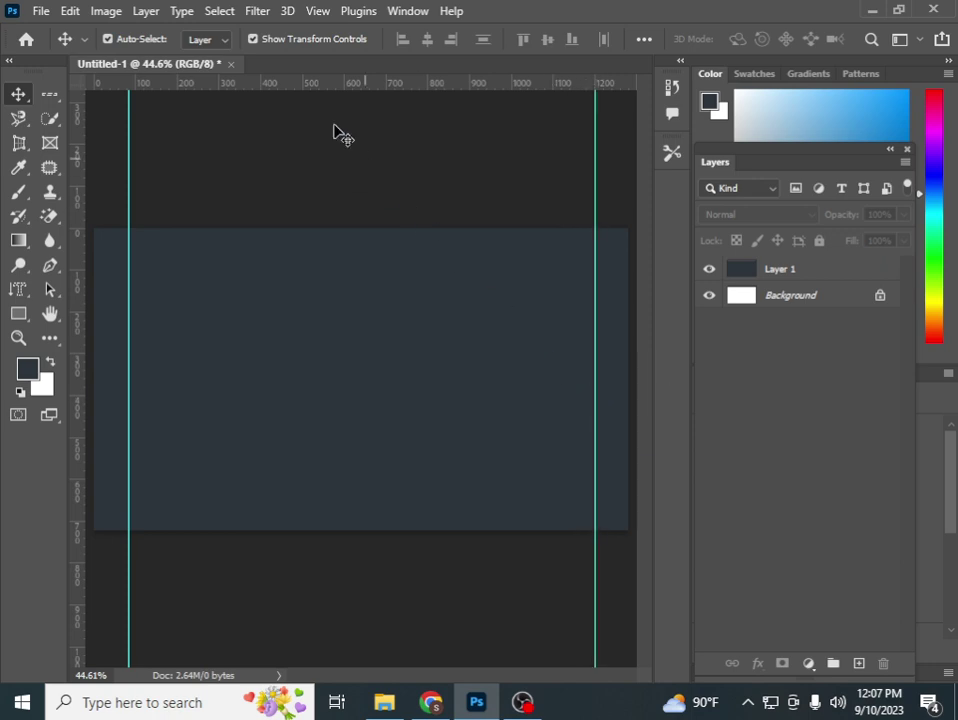
drag(304, 86, 321, 261)
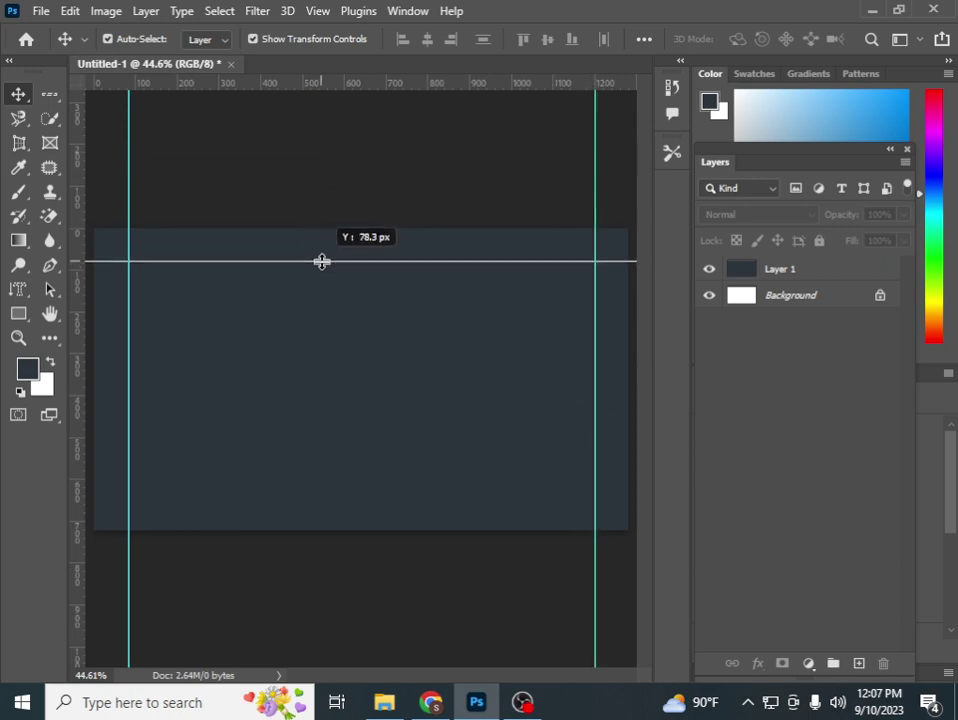
mouse_move(308, 82)
mouse_down()
mouse_move(357, 536)
mouse_move(348, 502)
mouse_up()
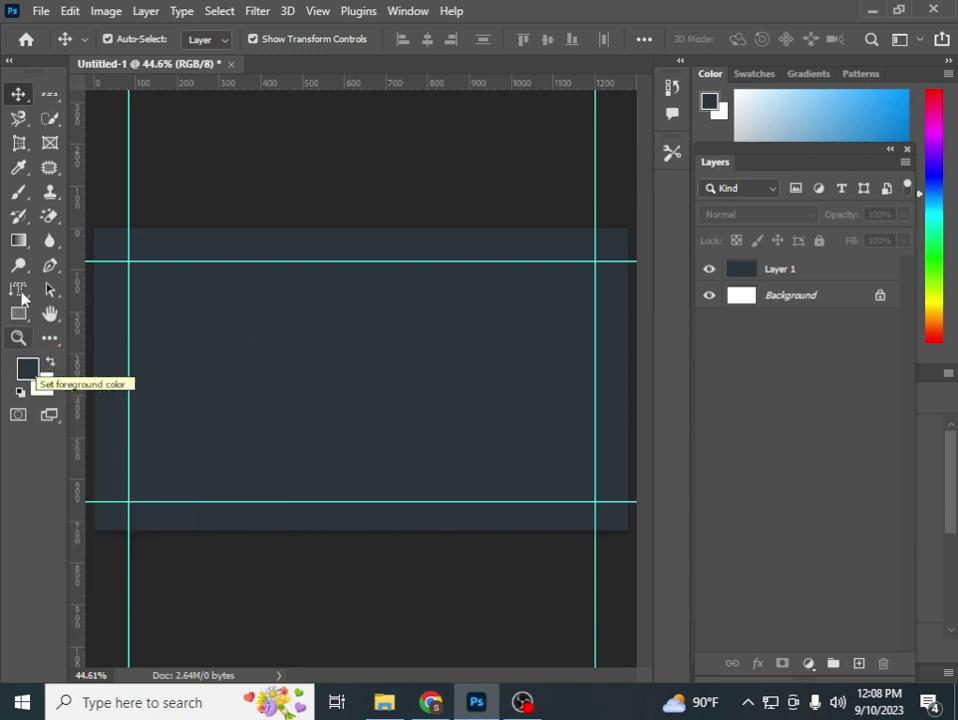
Add a horizontal title text layer at 11 pt and move it to the left guide
click(17, 289)
click(81, 290)
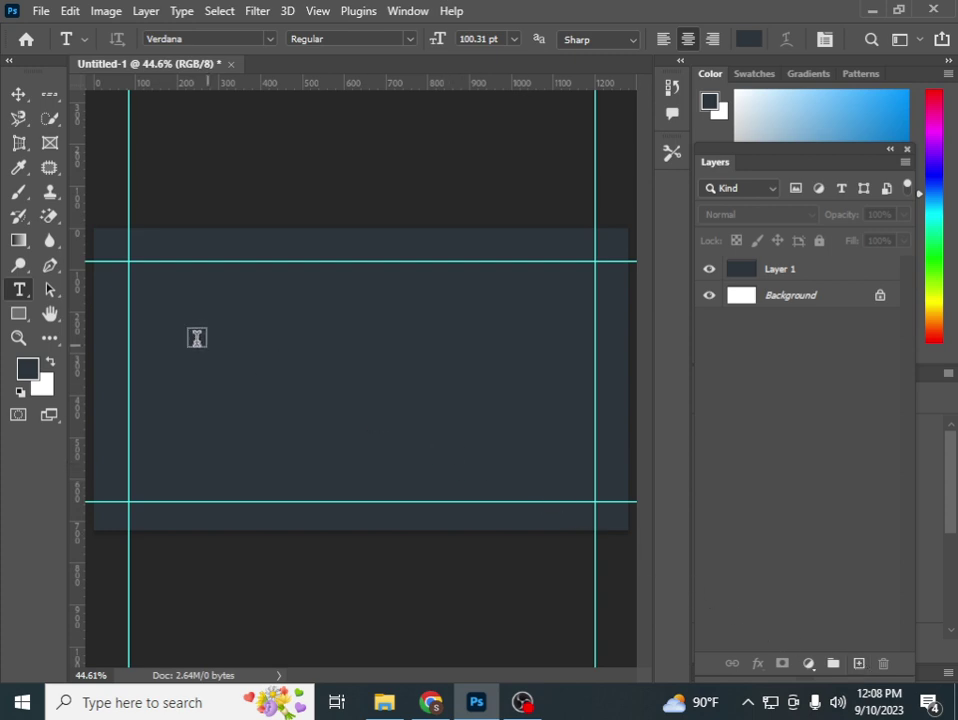
click(147, 282)
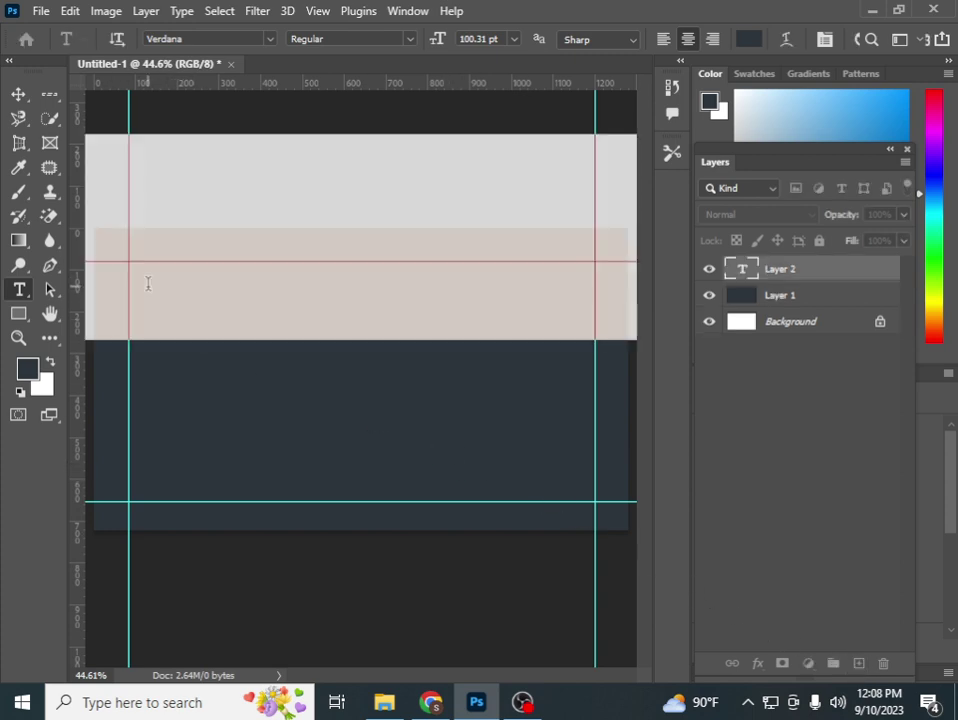
click(749, 271)
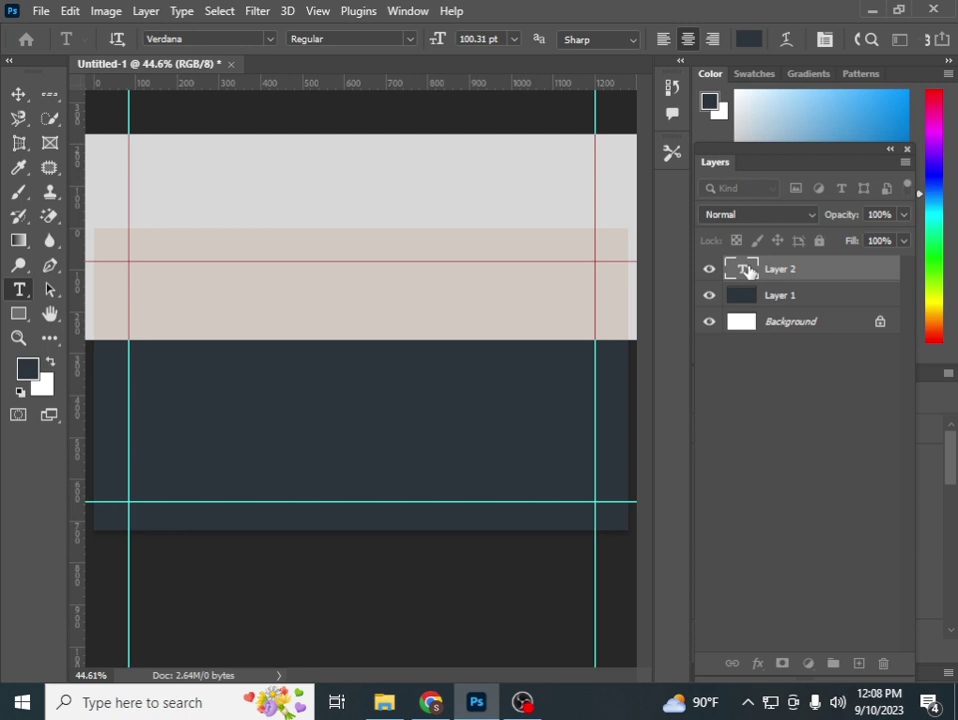
key(BackSpace)
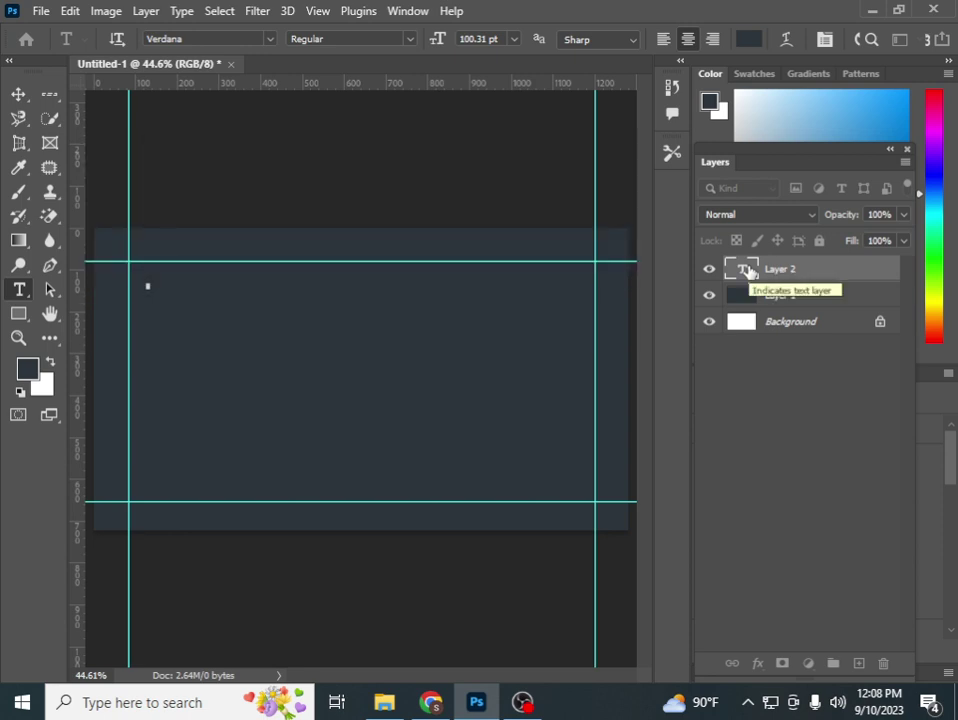
text(WELC)
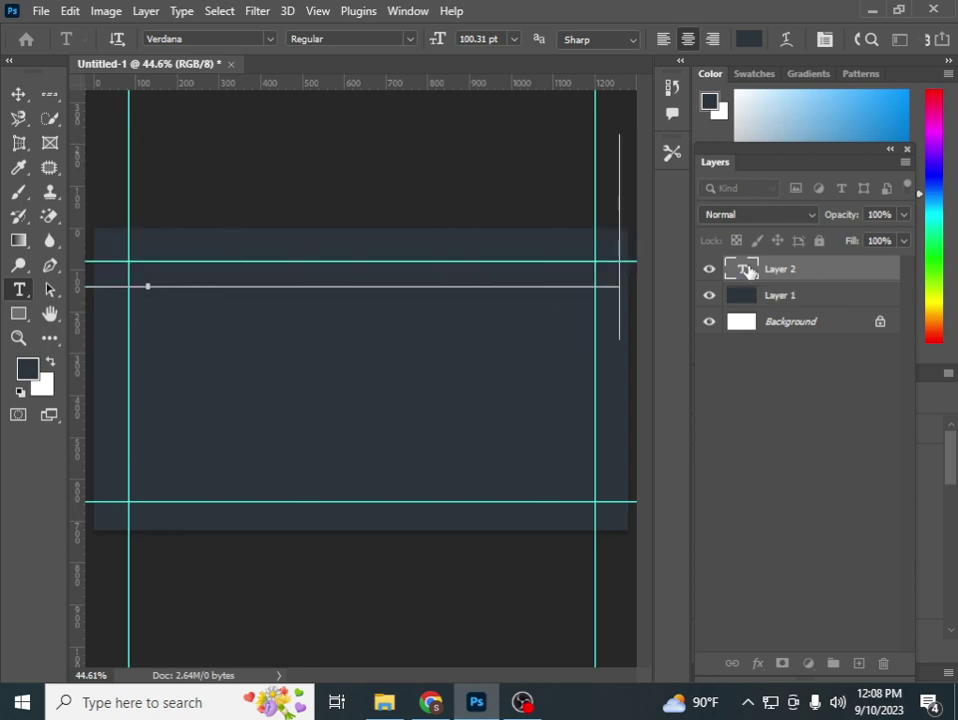
double_click(456, 250)
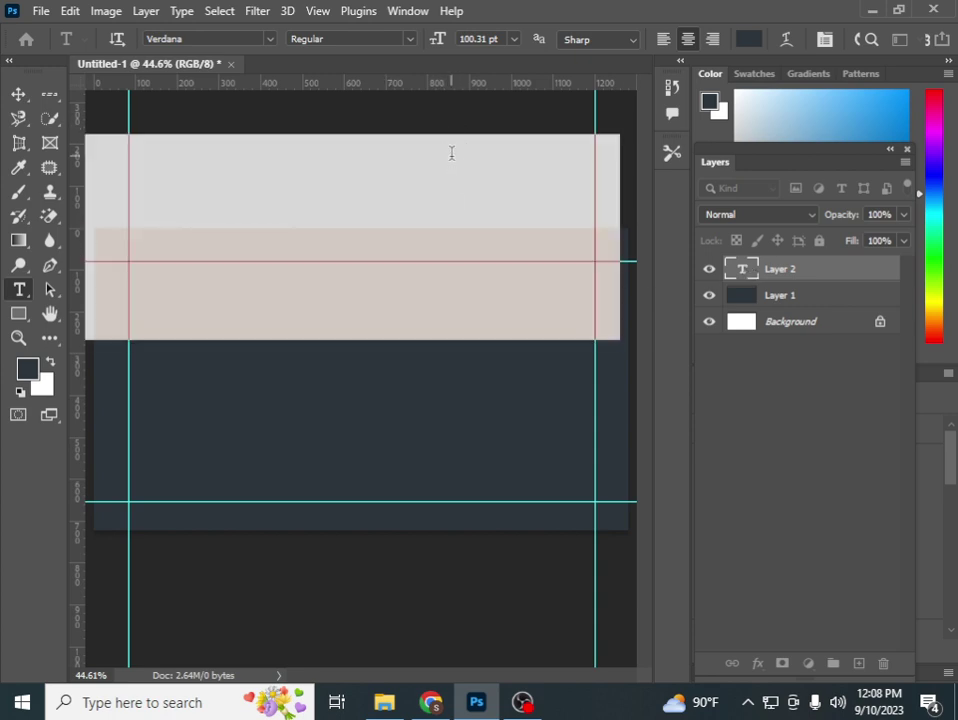
click(514, 39)
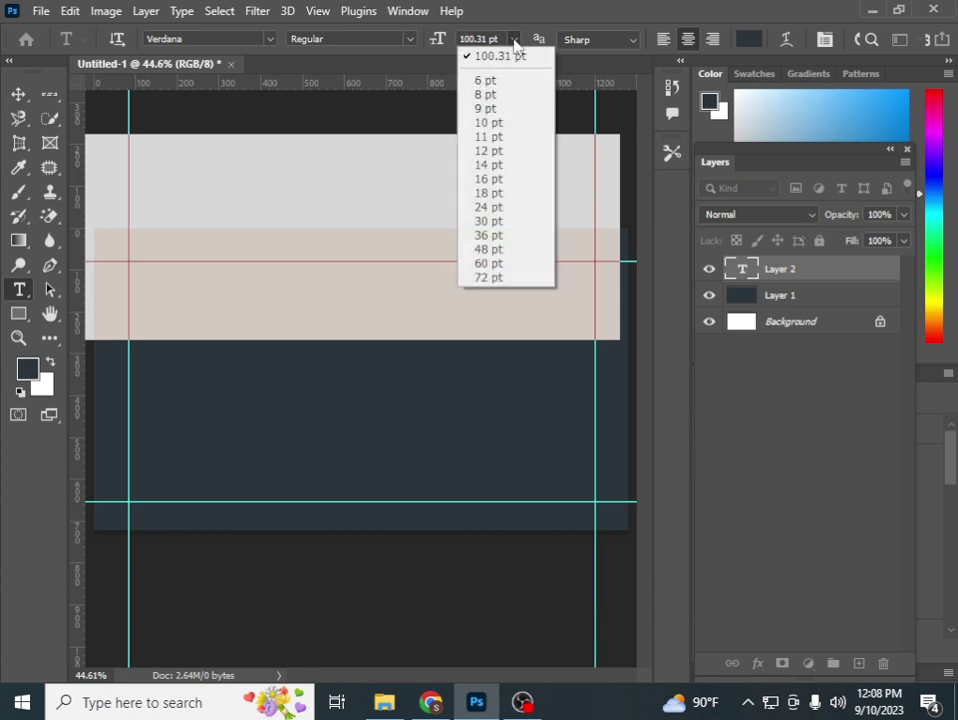
click(497, 137)
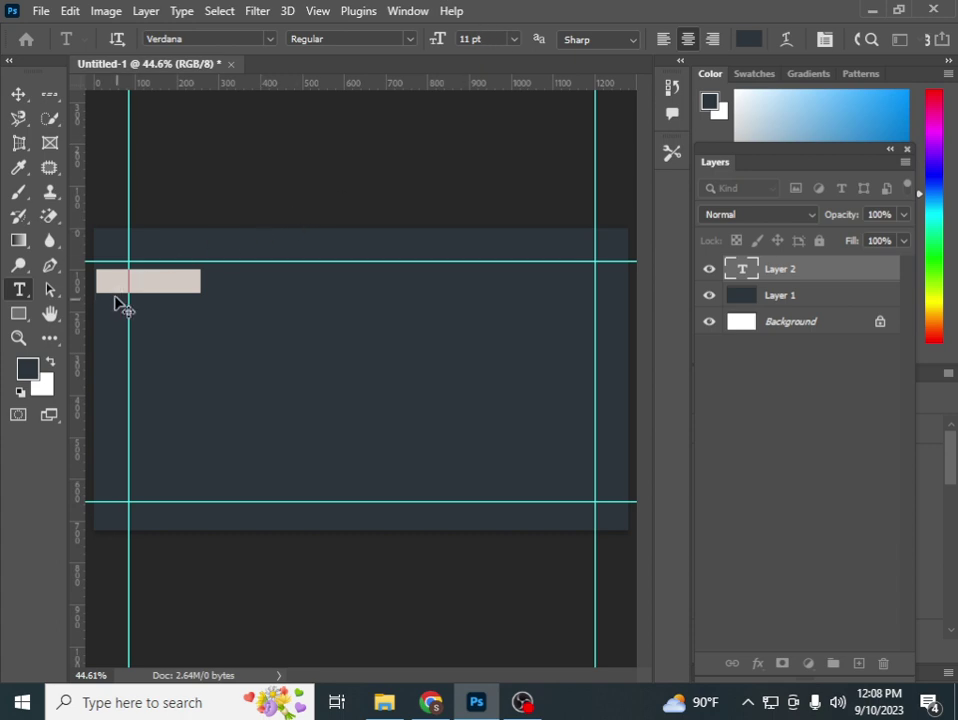
click(18, 95)
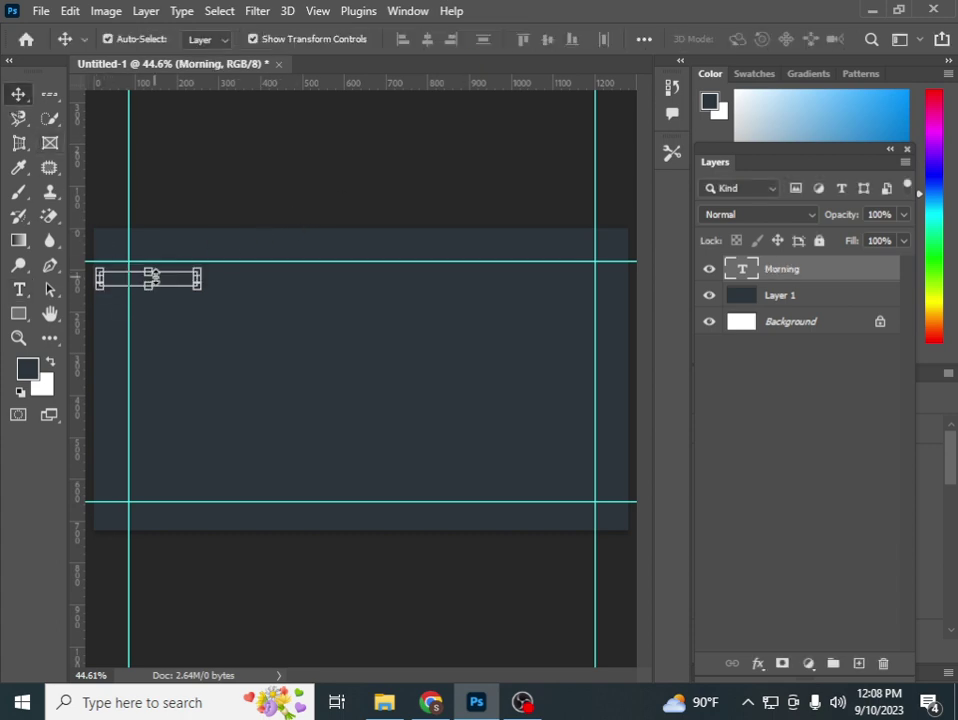
mouse_move(155, 281)
mouse_down()
mouse_move(208, 284)
mouse_move(201, 280)
mouse_up()
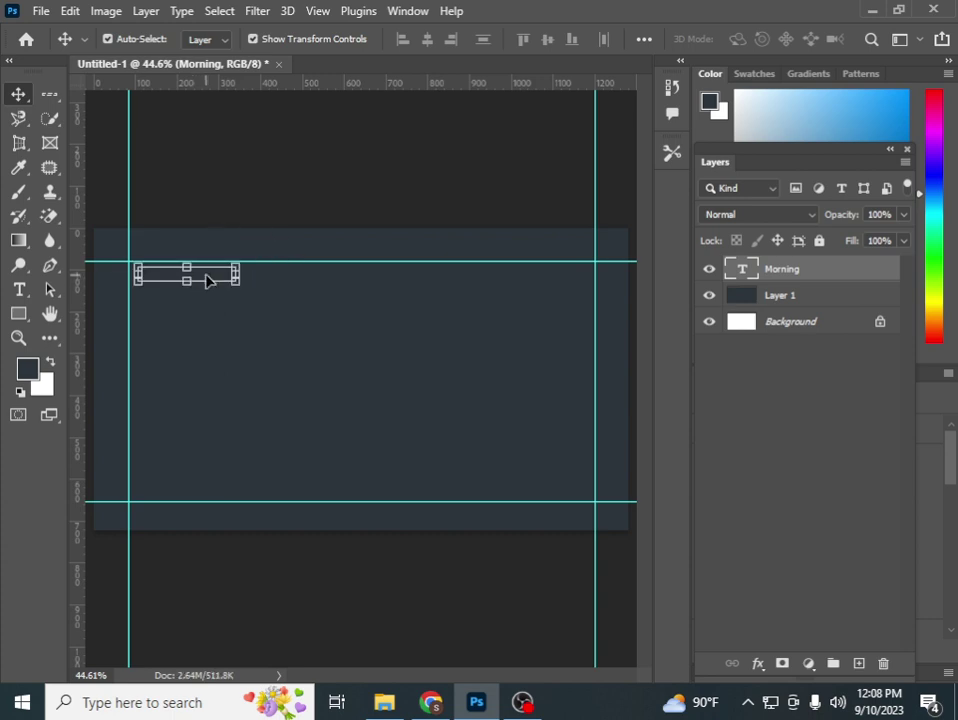
Change the MORNING title text colour to white (#ffffff)
double_click(207, 281)
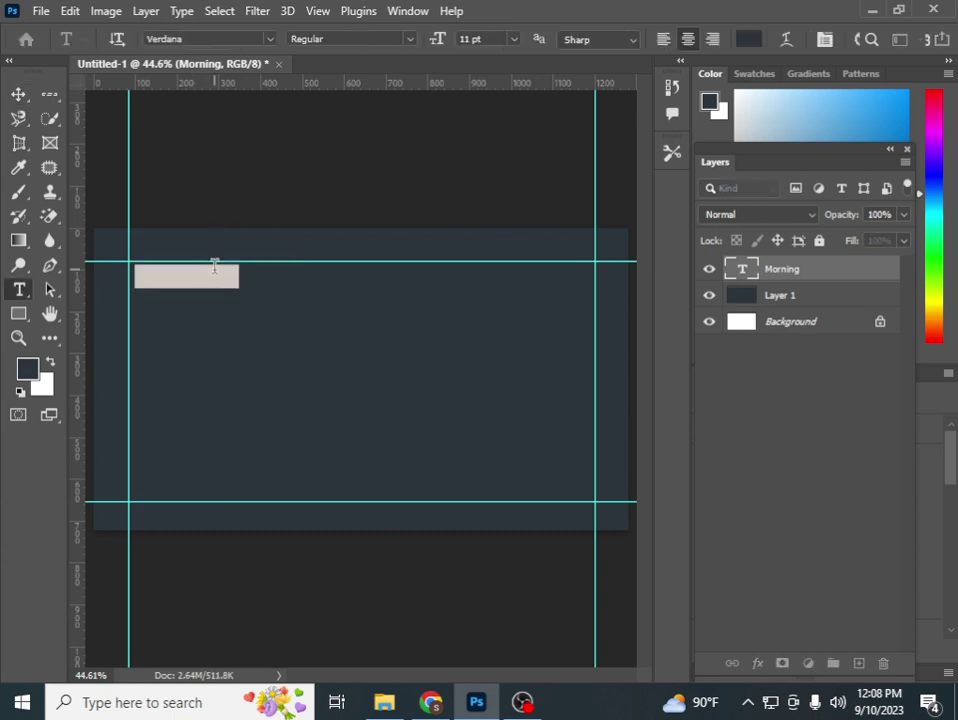
click(748, 39)
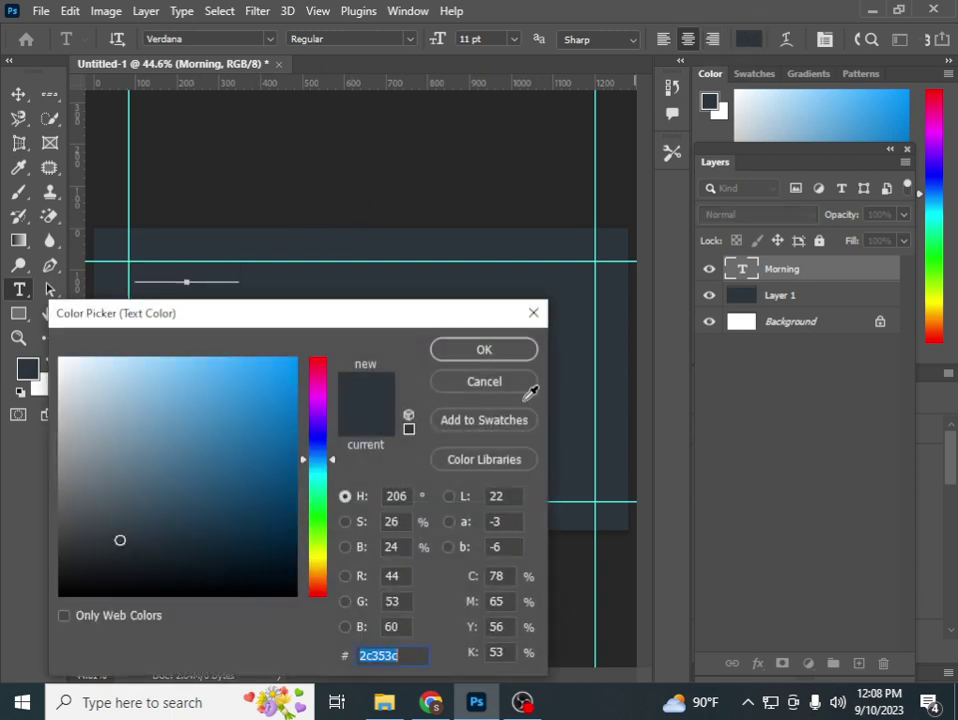
click(112, 395)
drag(112, 395, 59, 358)
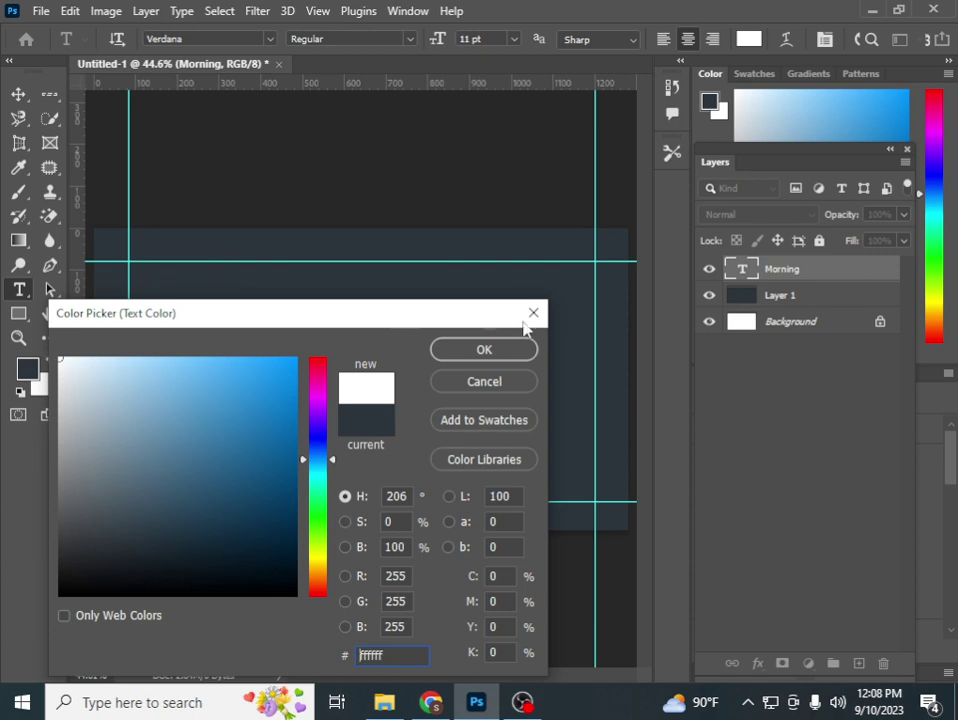
click(503, 360)
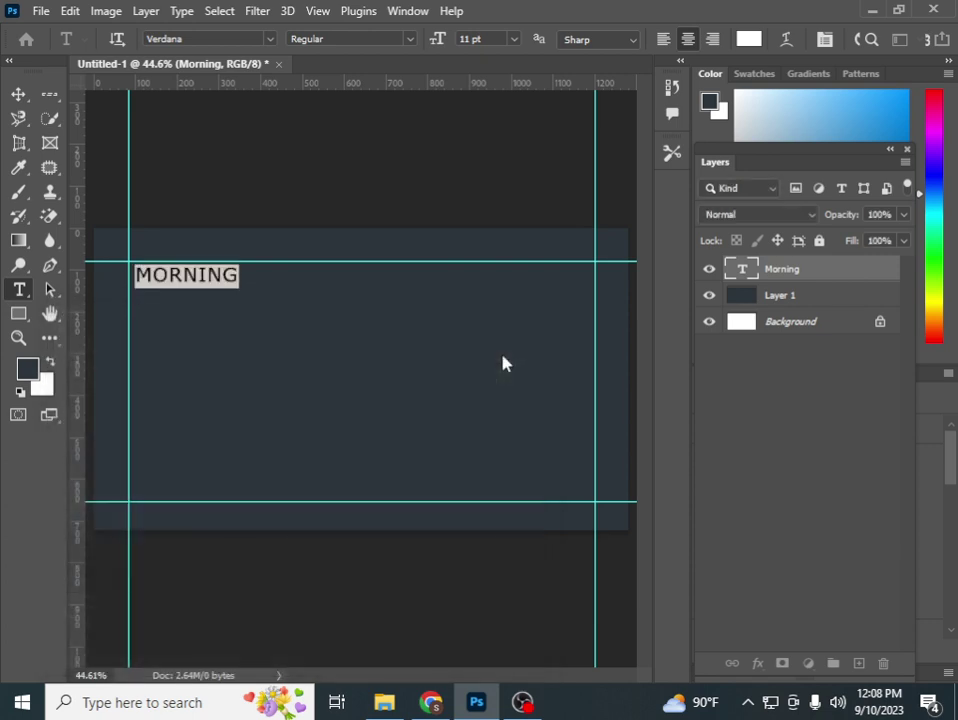
click(18, 94)
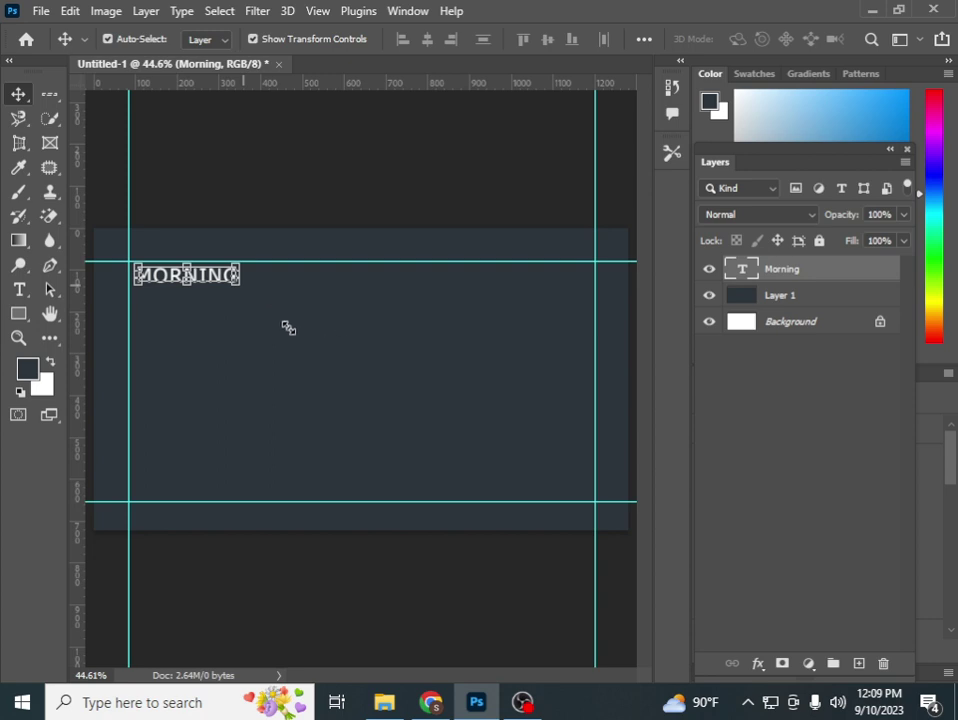
Scale the MORNING title to about 282% and align it at the top-left guide intersection
drag(239, 284, 262, 299)
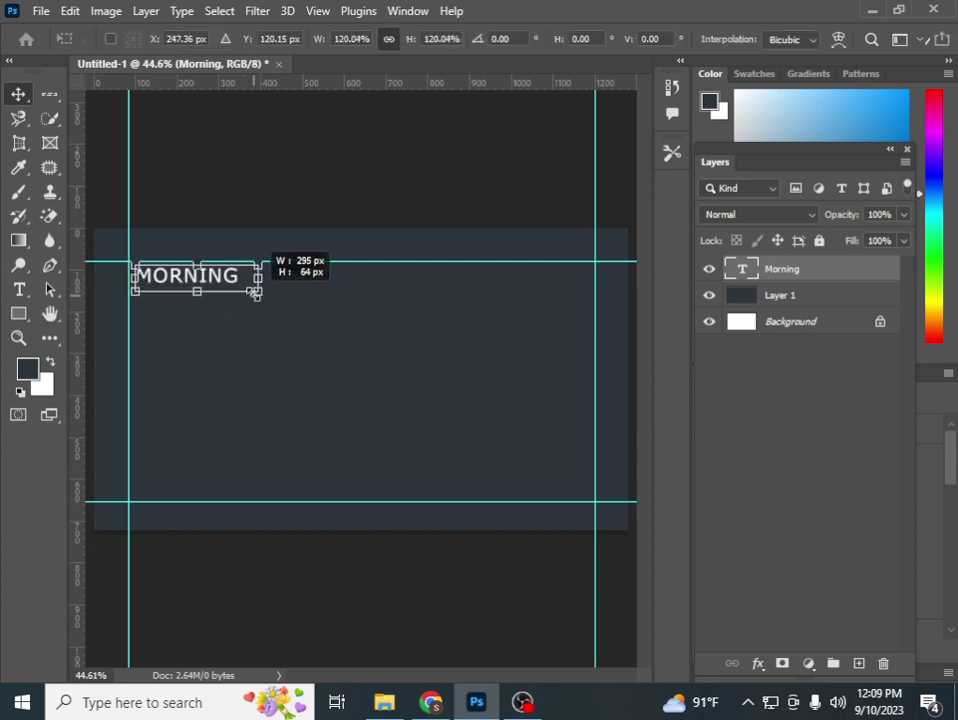
drag(262, 299, 254, 286)
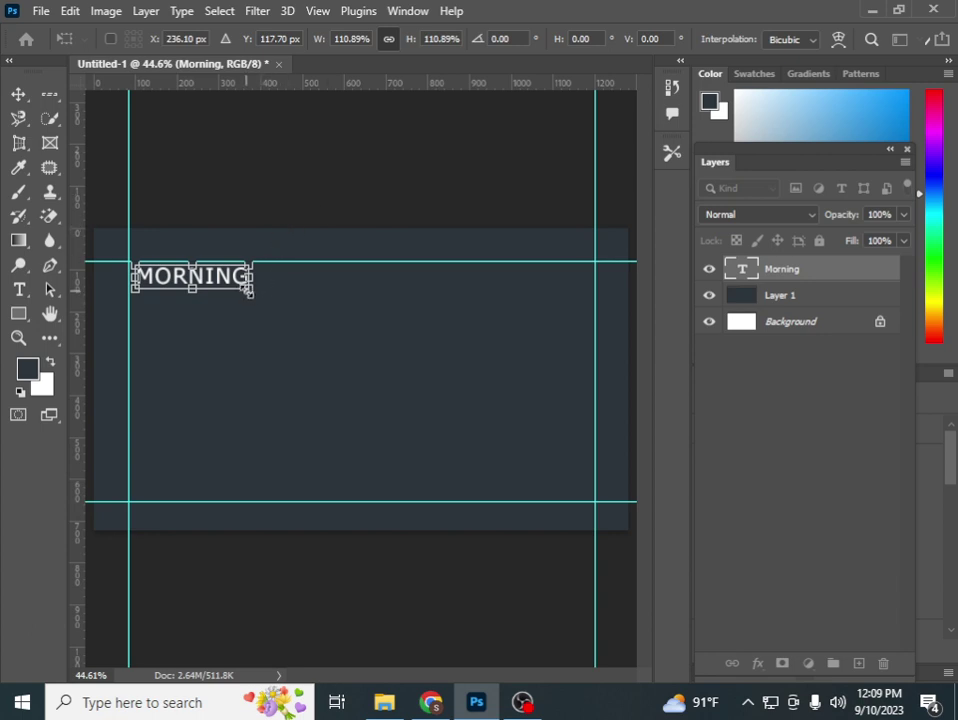
mouse_move(252, 292)
mouse_down()
mouse_move(295, 320)
mouse_move(413, 357)
mouse_up()
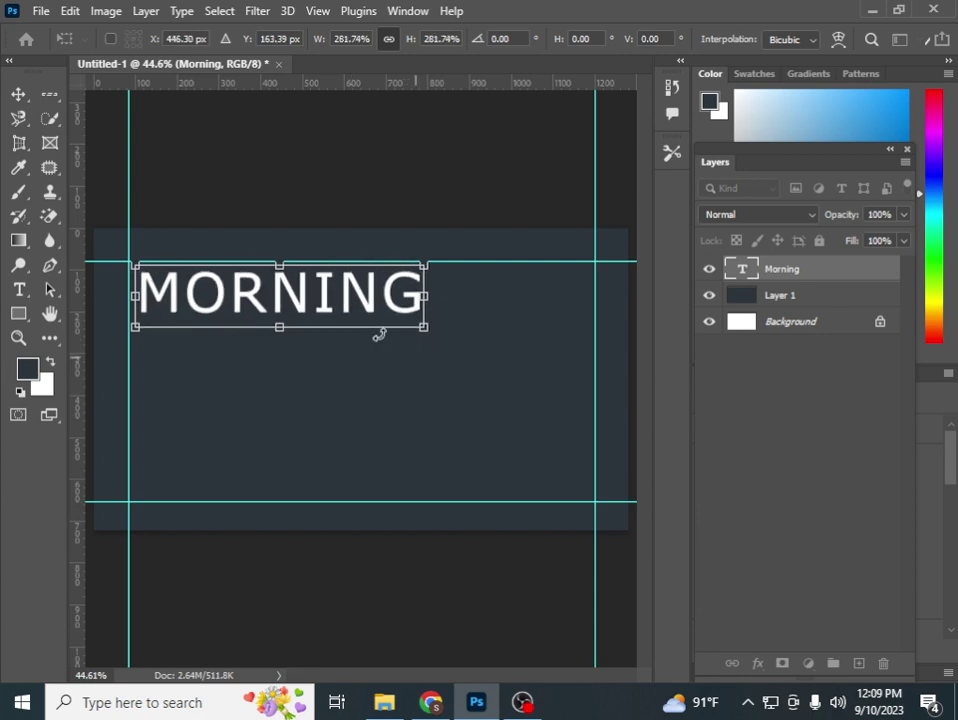
drag(341, 315, 329, 305)
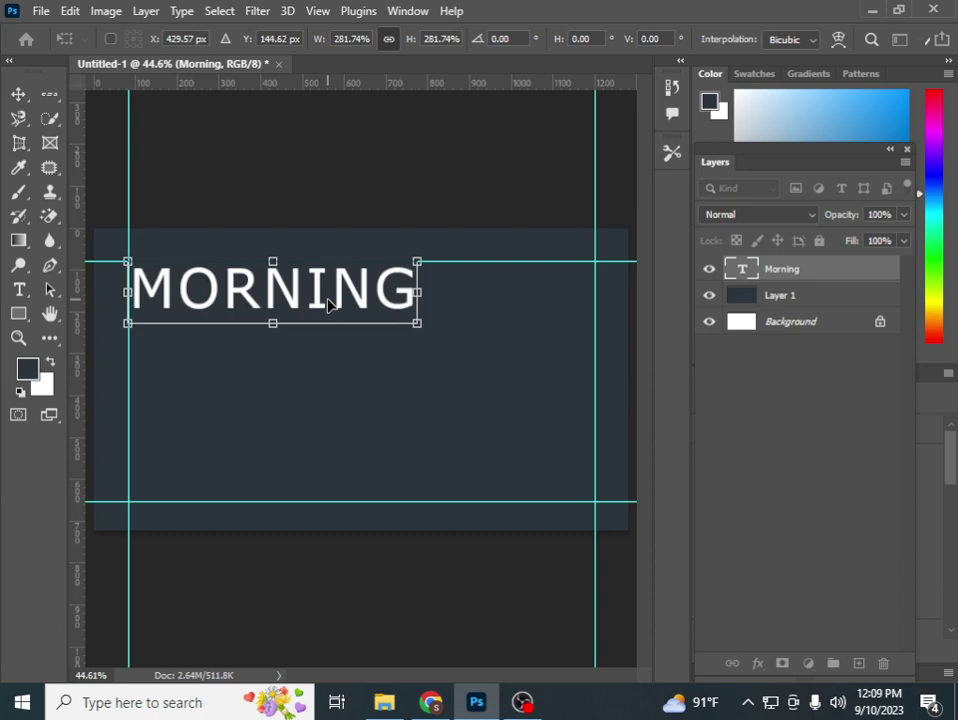
key(Up)
key(Up)
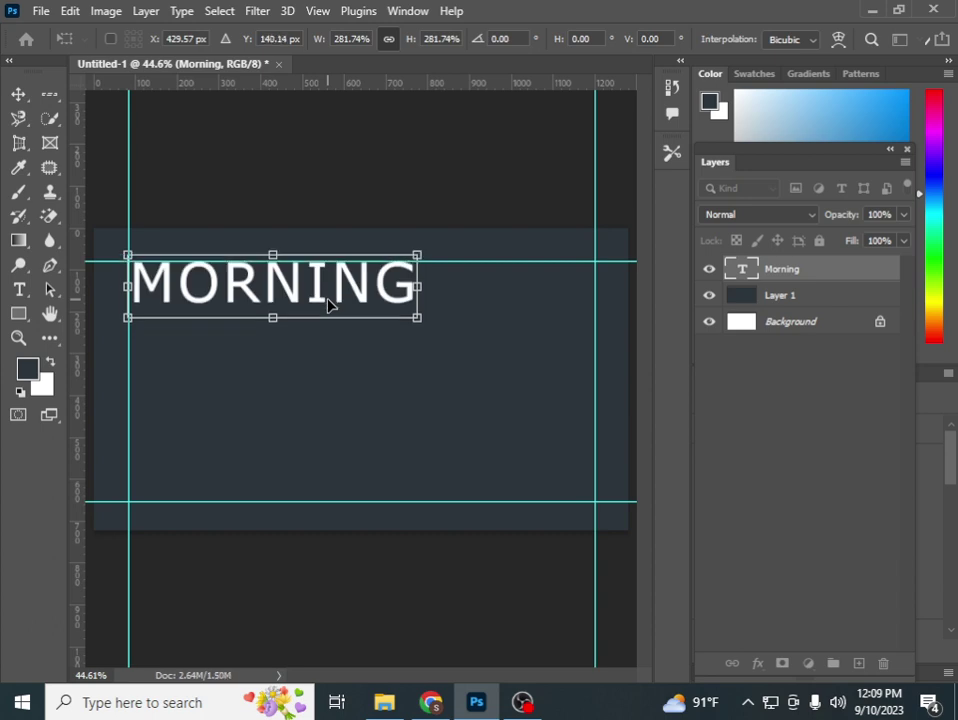
key(Left)
key(Left)
key(Left)
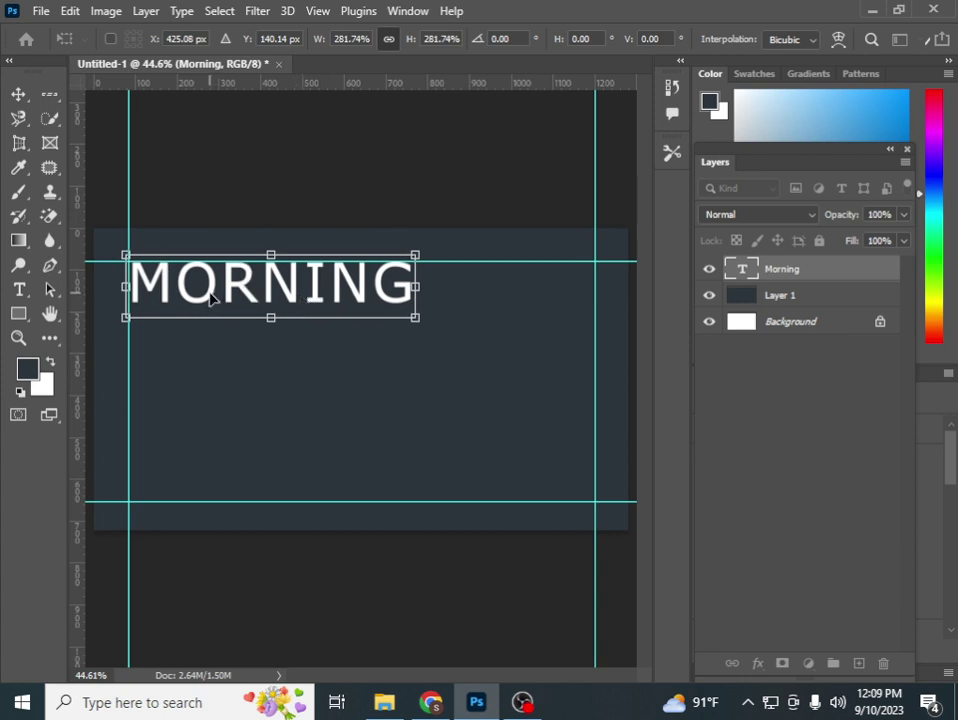
key(Left)
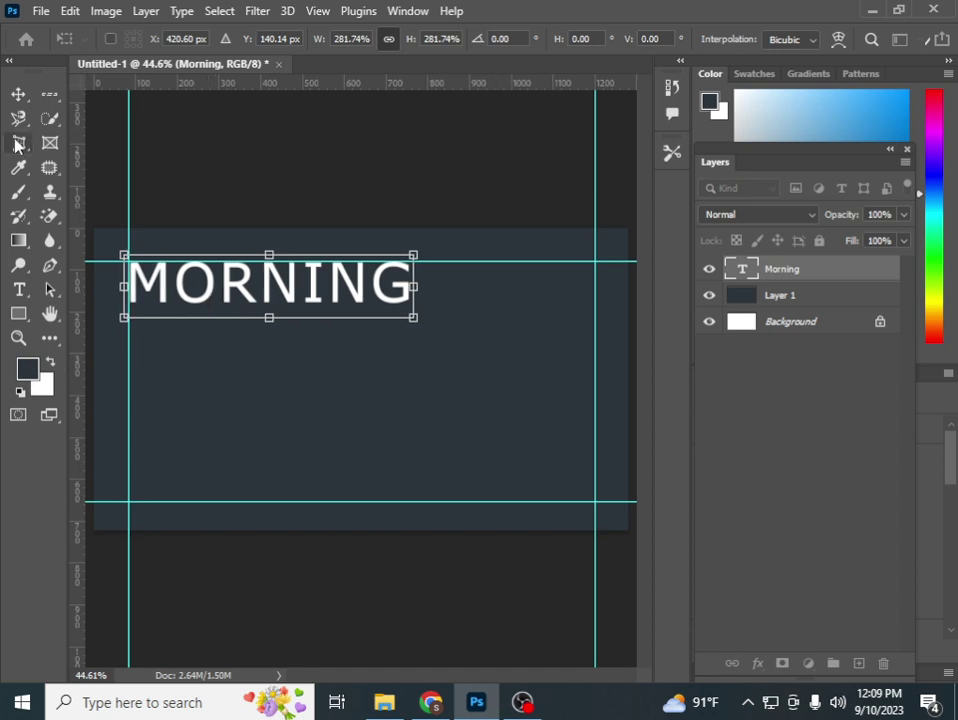
click(18, 98)
click(345, 193)
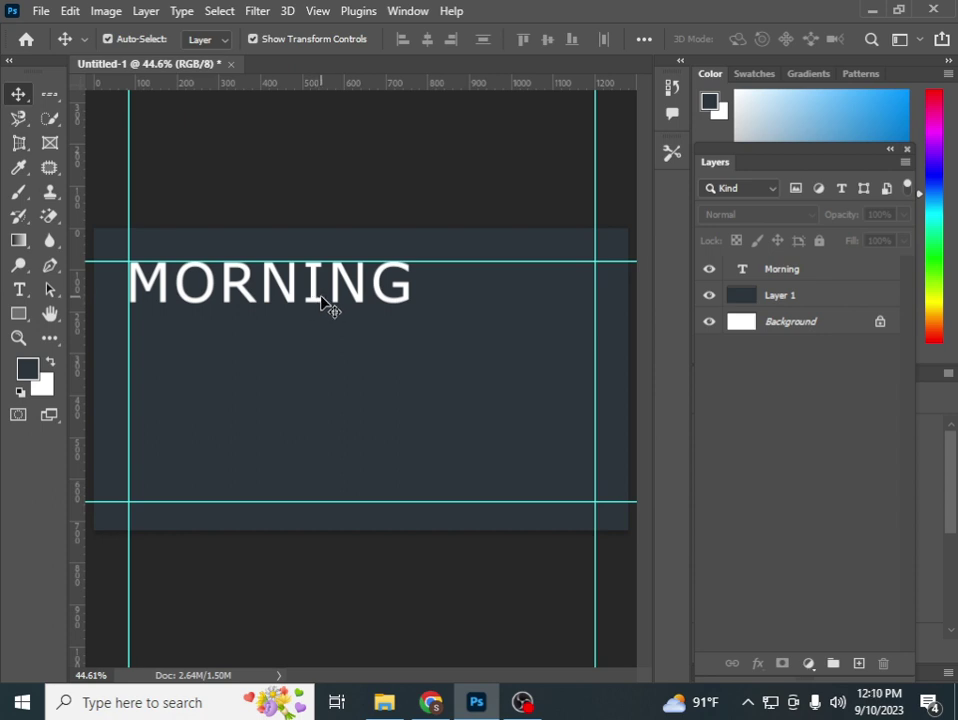
Move MORNING down below the top guide, enable Auto-Select, and Alt-drag a copy upward
drag(315, 305, 316, 359)
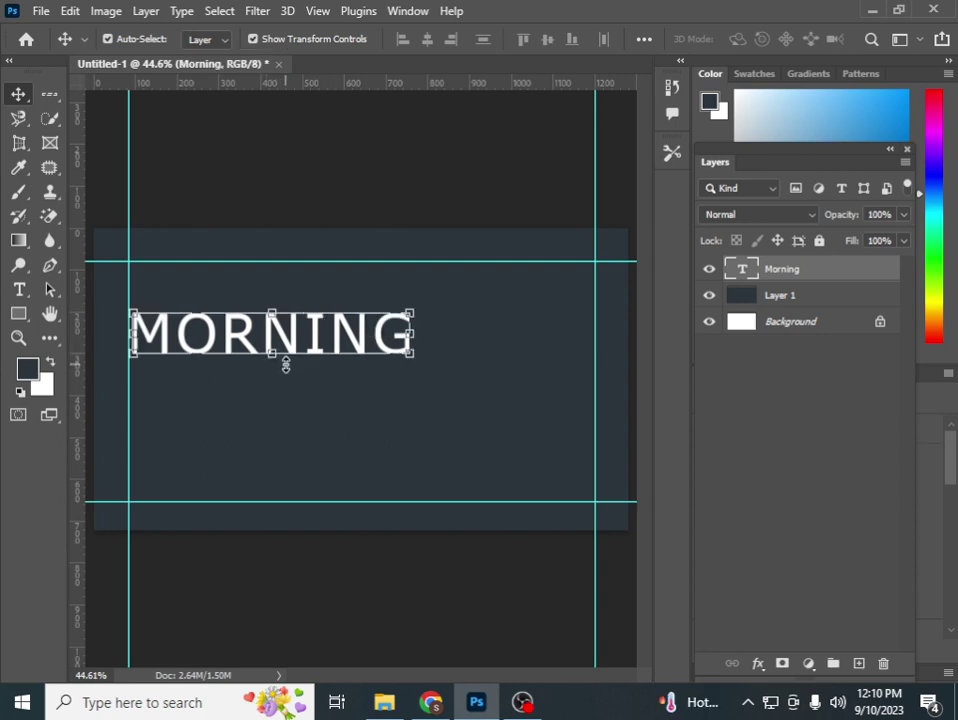
click(108, 39)
click(207, 188)
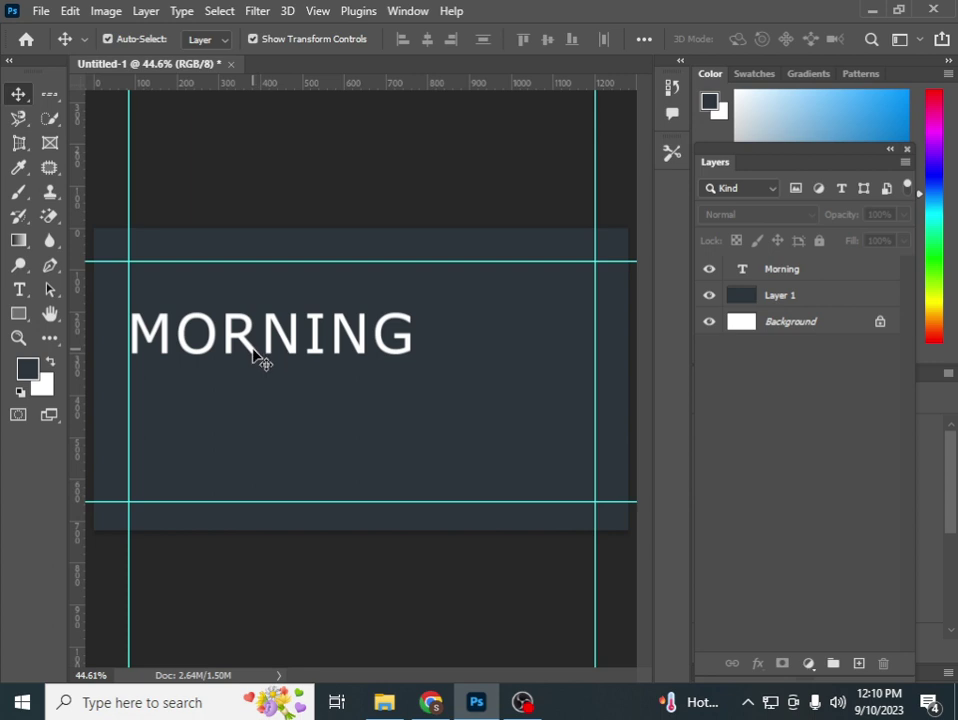
drag(253, 352, 250, 310)
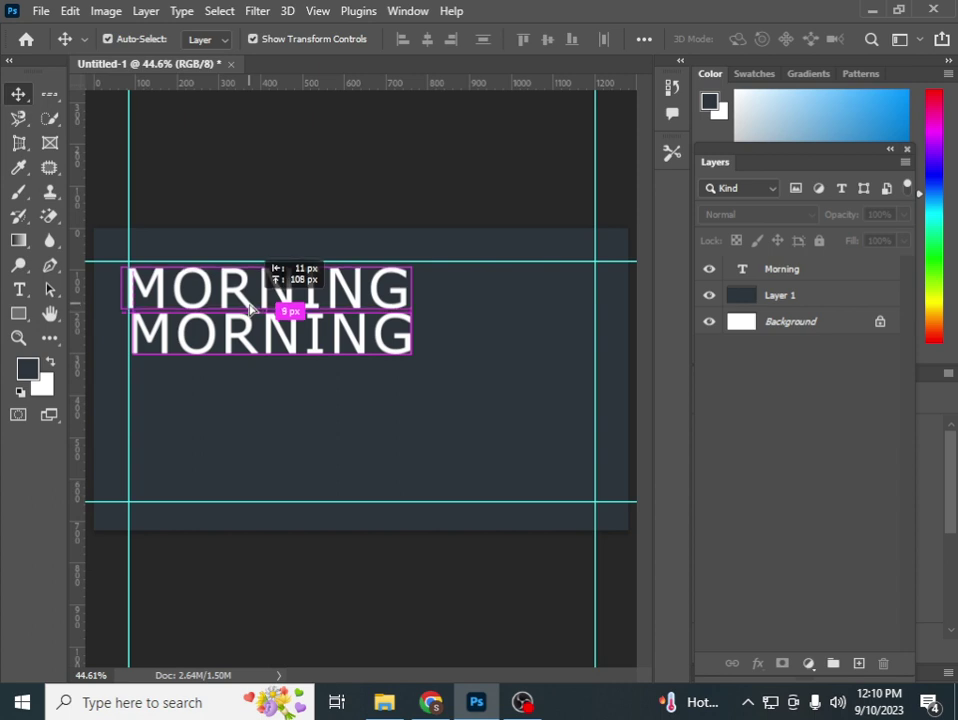
Place the copy above MORNING and retype it as 'EVERONE MAKE OWN HAPPYNESS'
drag(250, 310, 251, 309)
double_click(249, 300)
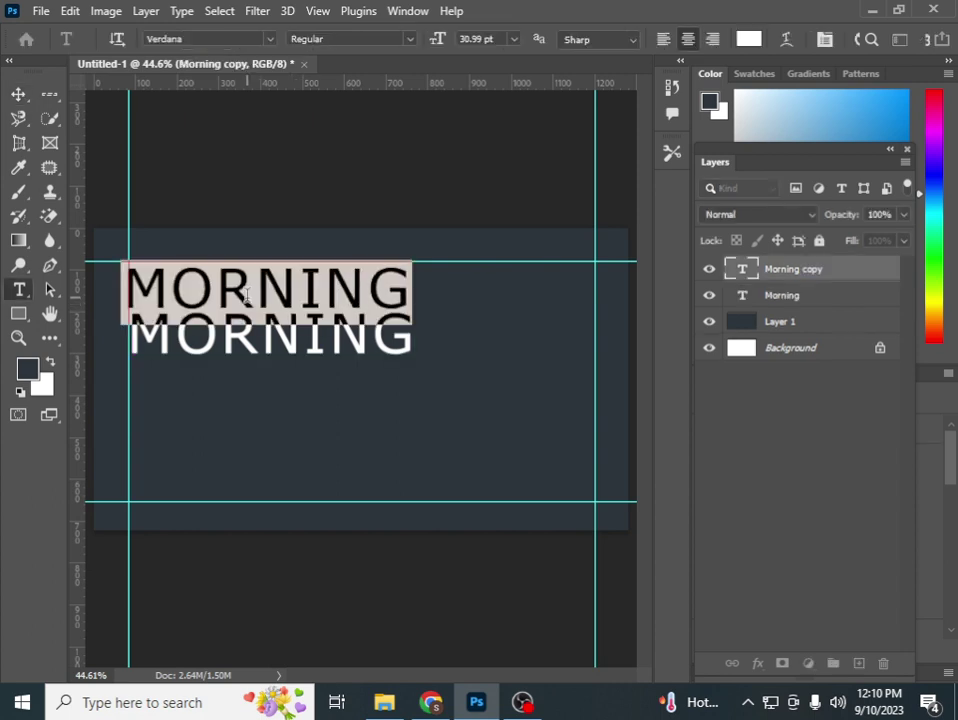
key(BackSpace)
text(E)
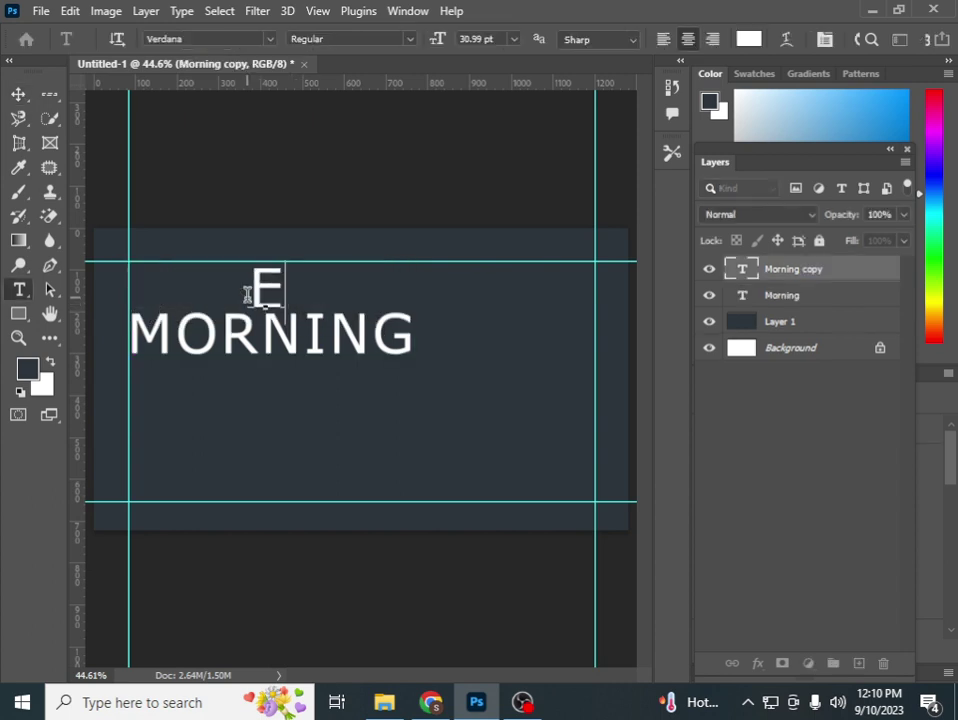
text(VERONE )
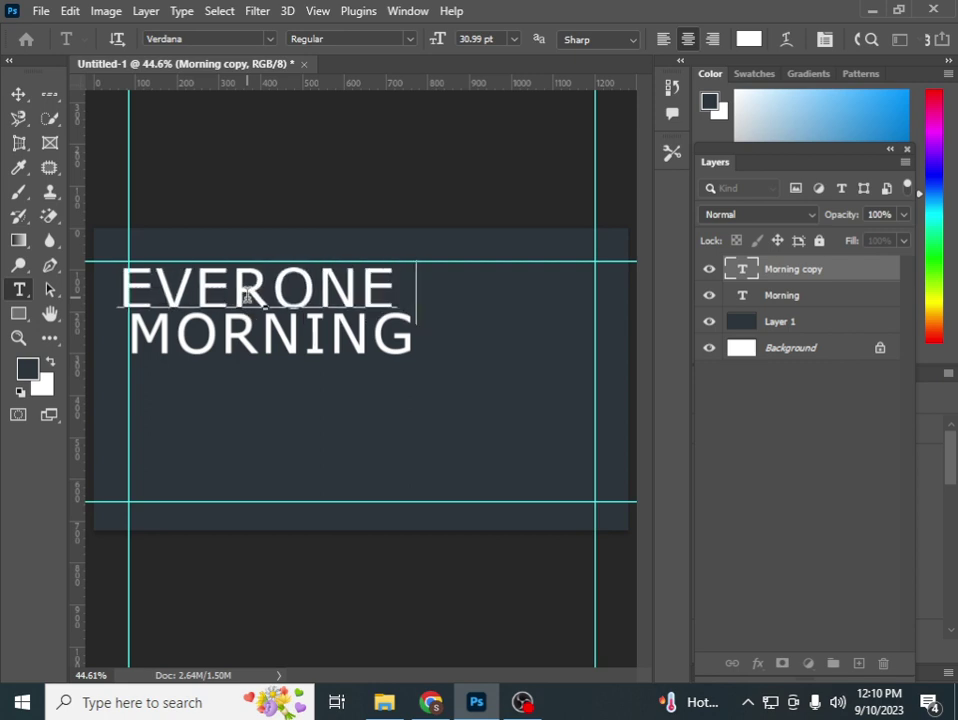
text(MAKE )
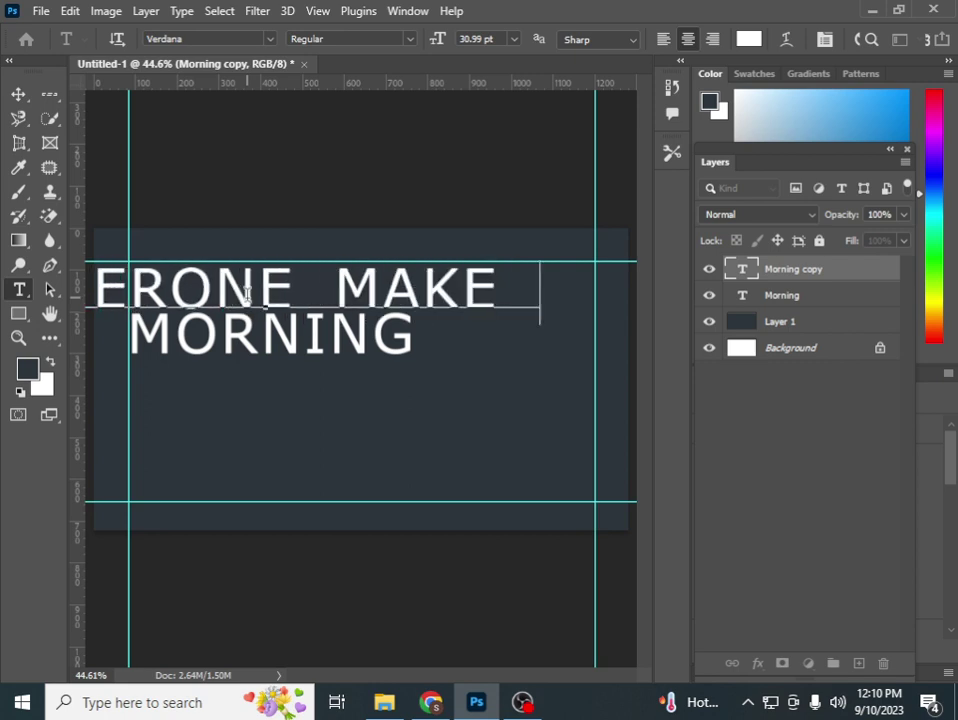
text(OWN HAP)
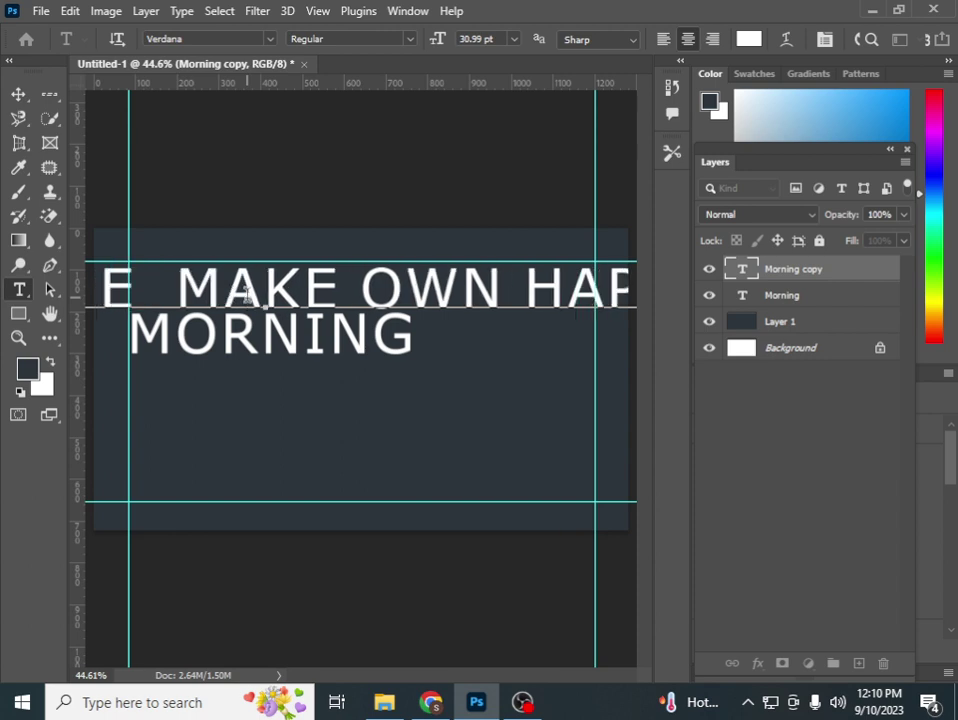
text(PYN)
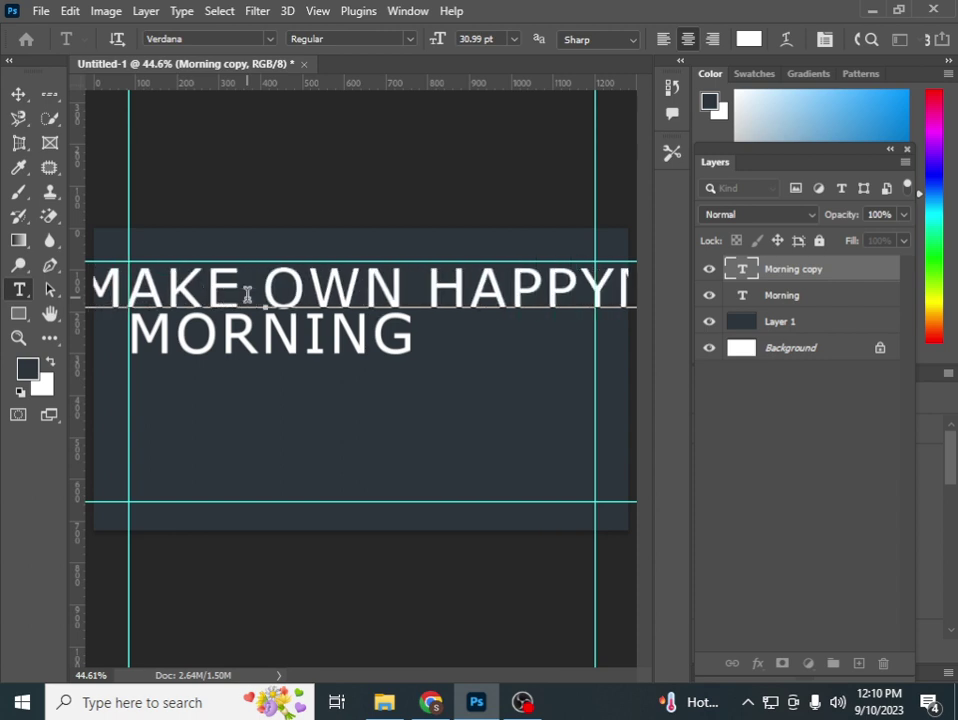
click(18, 93)
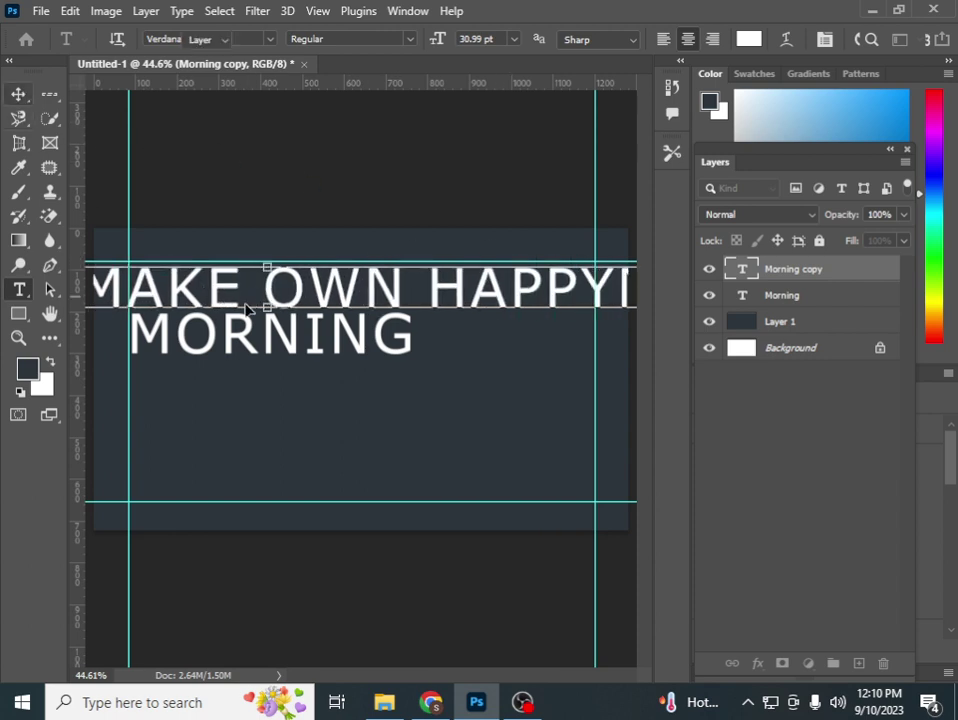
key(ctrl+Return)
key(v)
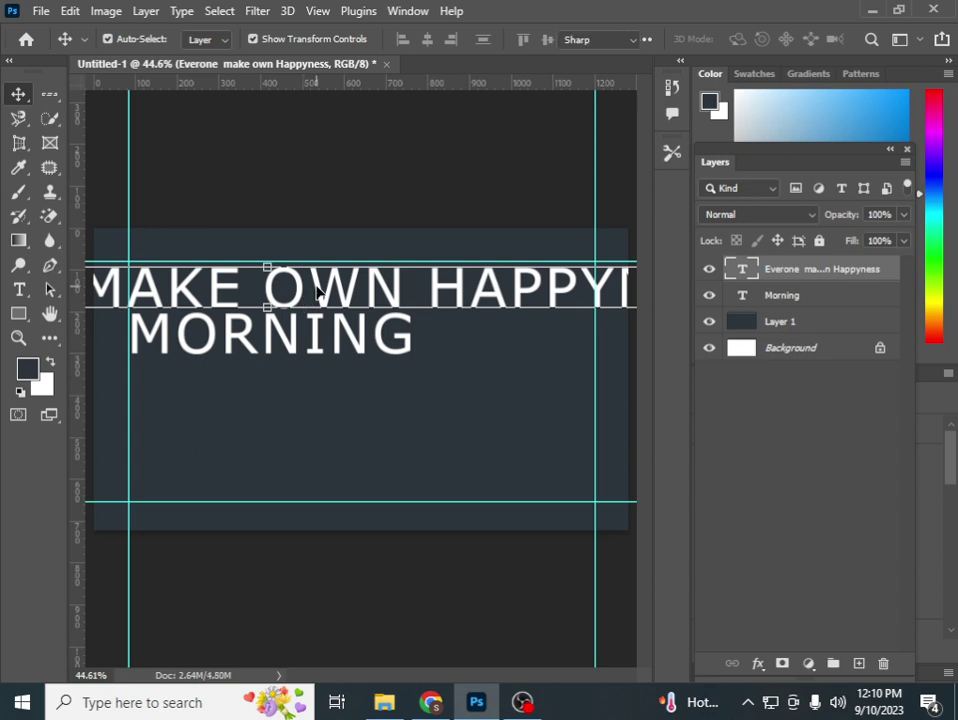
Set the tagline's font size to 14 pt
double_click(317, 290)
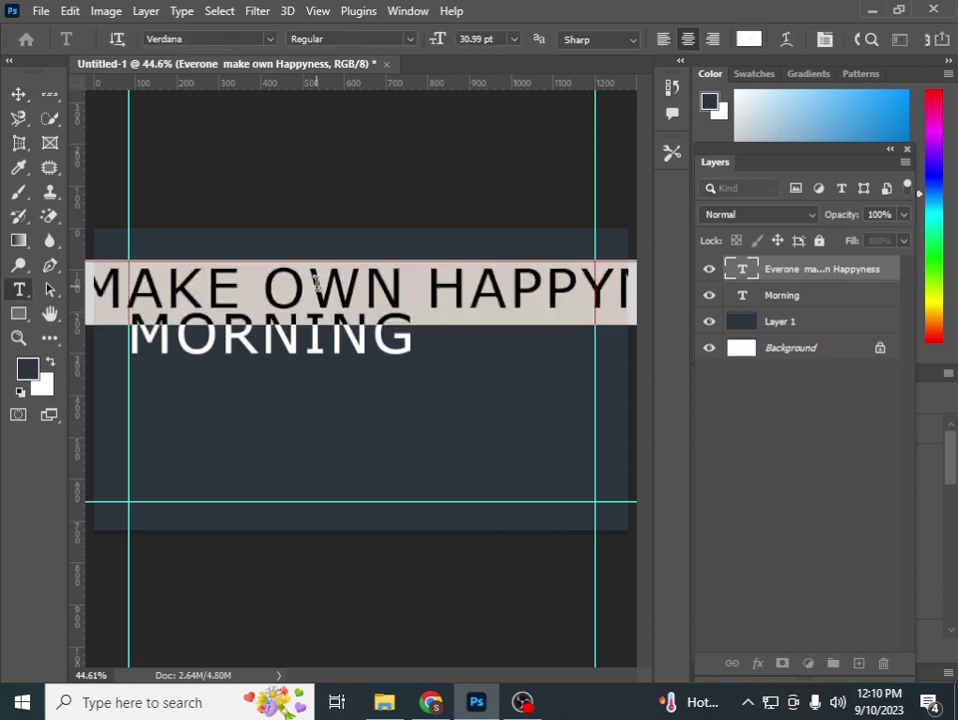
click(513, 40)
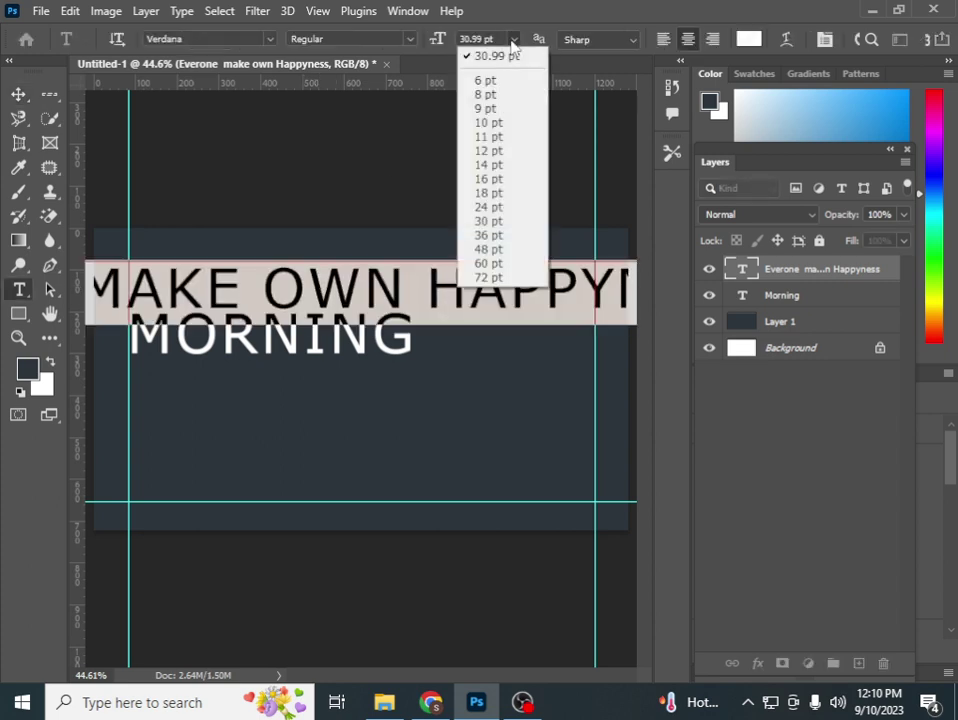
click(490, 164)
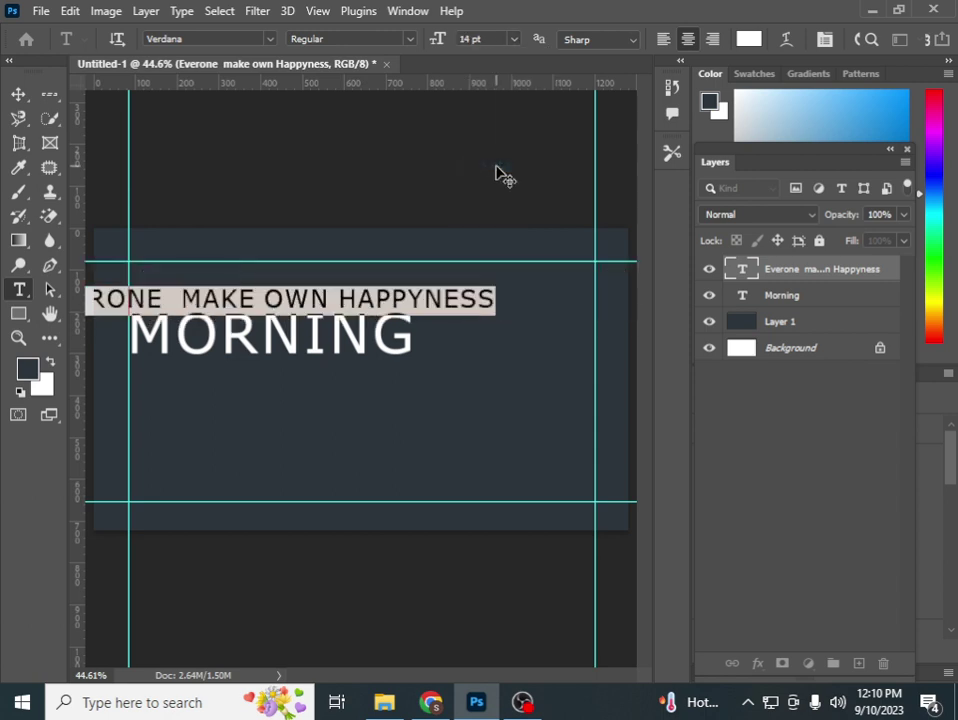
Resize the tagline so it matches MORNING's width
click(18, 94)
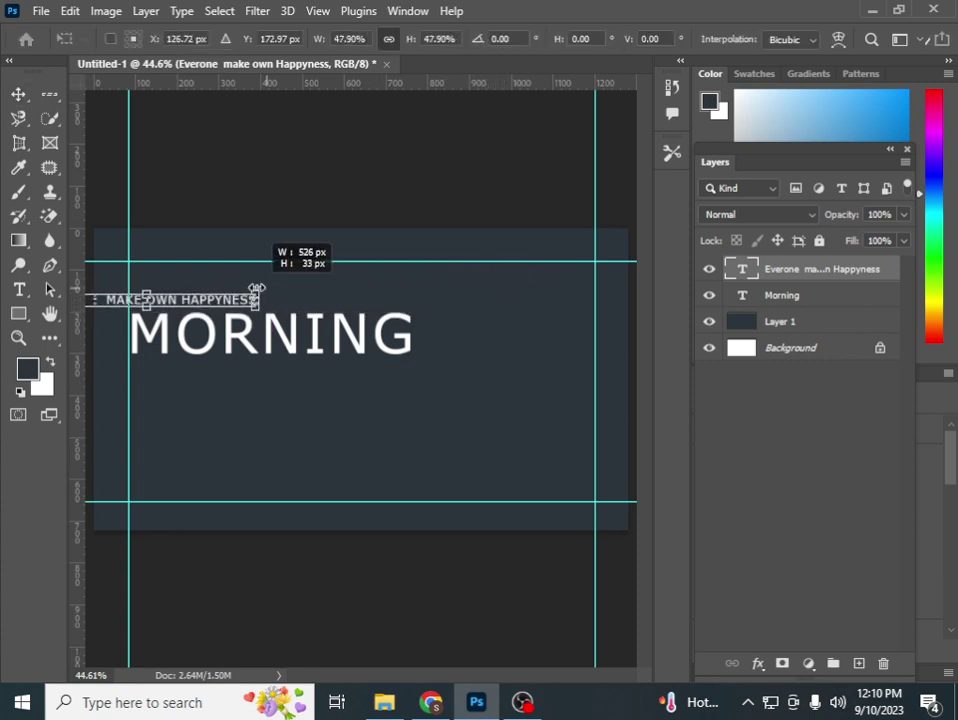
mouse_move(494, 304)
mouse_down()
mouse_move(224, 304)
mouse_move(305, 297)
mouse_move(305, 309)
mouse_up()
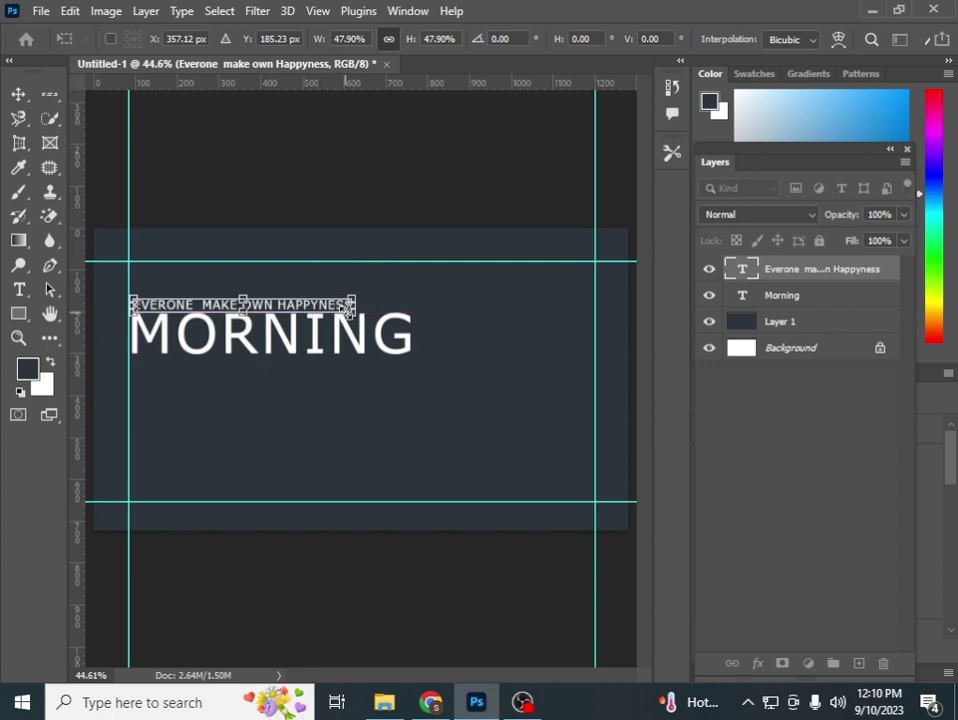
drag(364, 314, 414, 318)
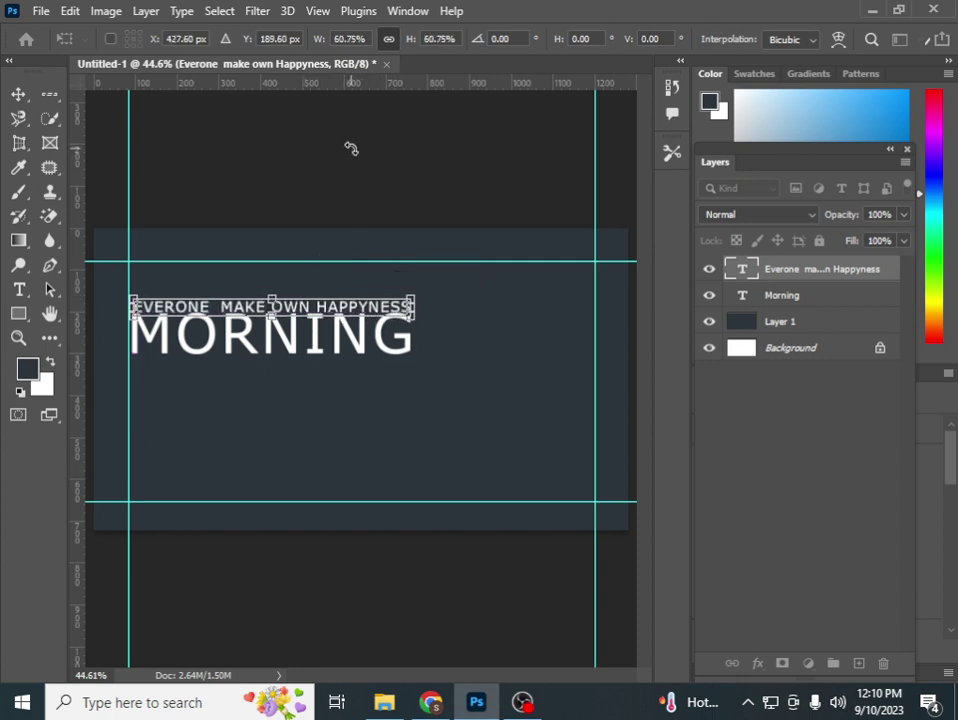
key(Return)
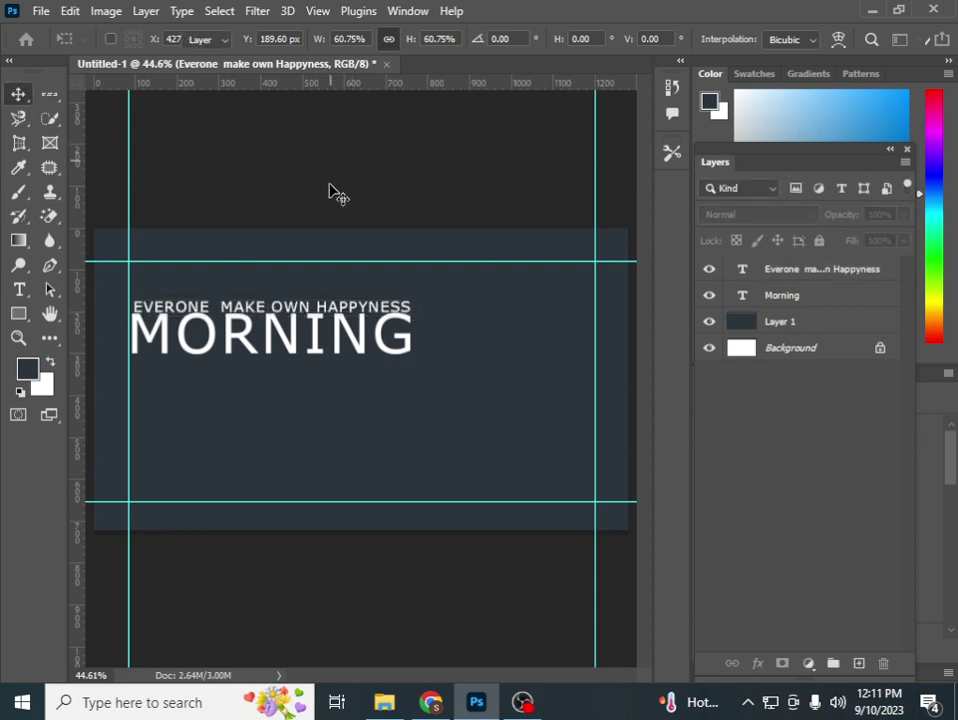
Position the tagline directly above the MORNING title
click(284, 316)
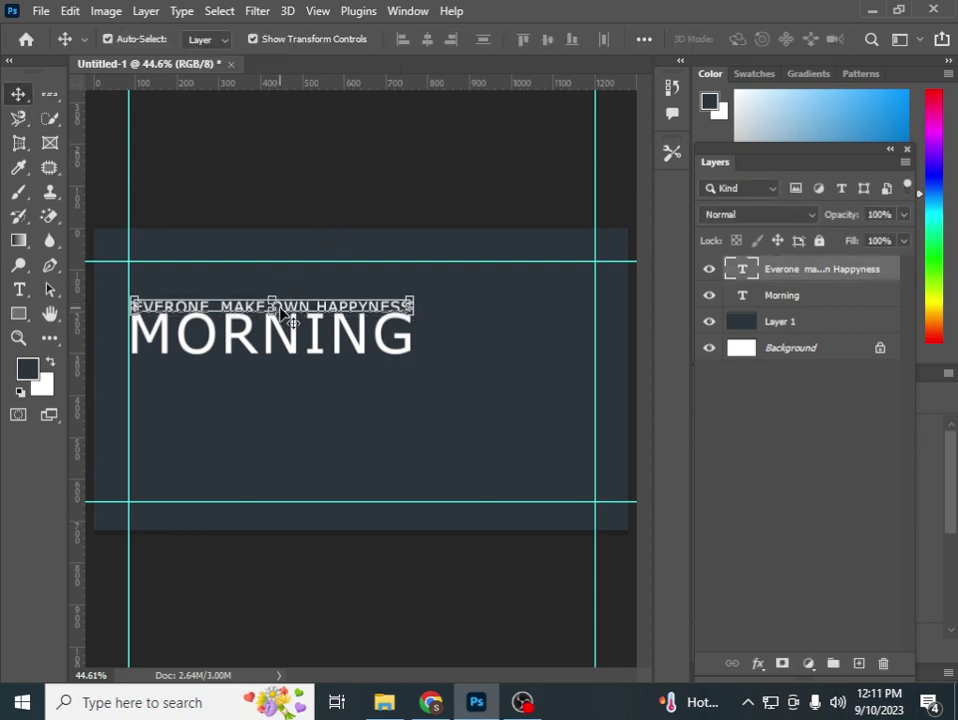
drag(284, 316, 282, 312)
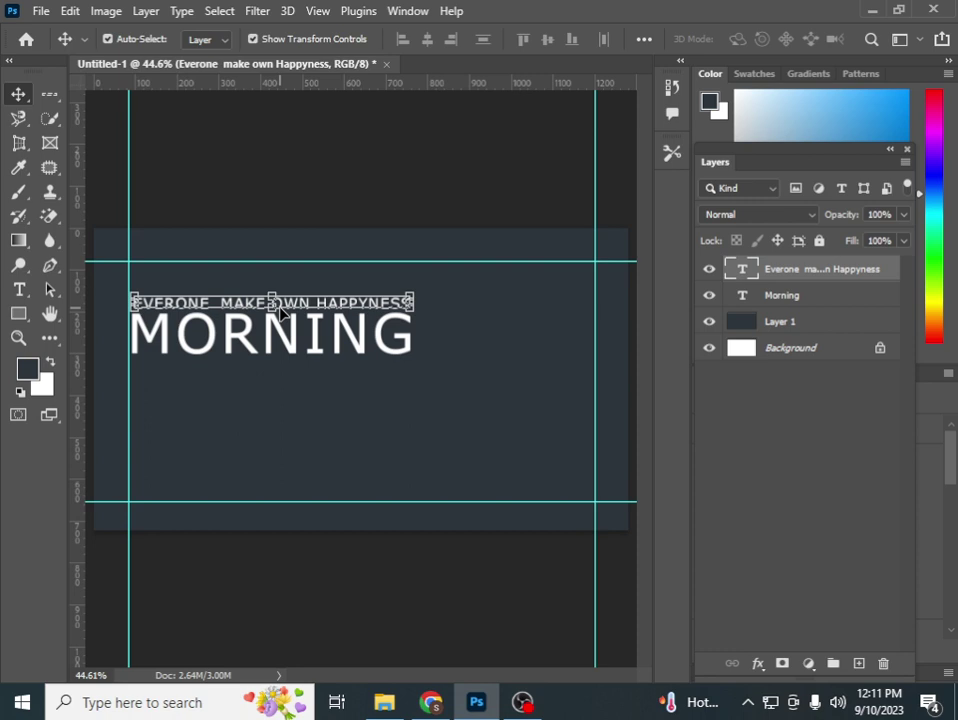
click(283, 181)
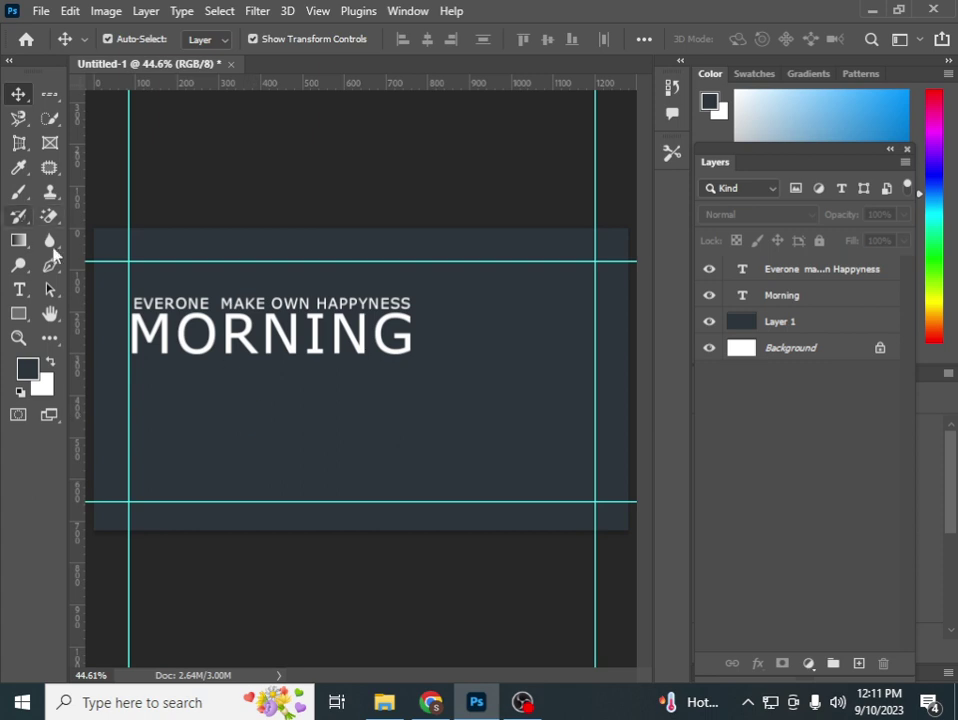
click(255, 313)
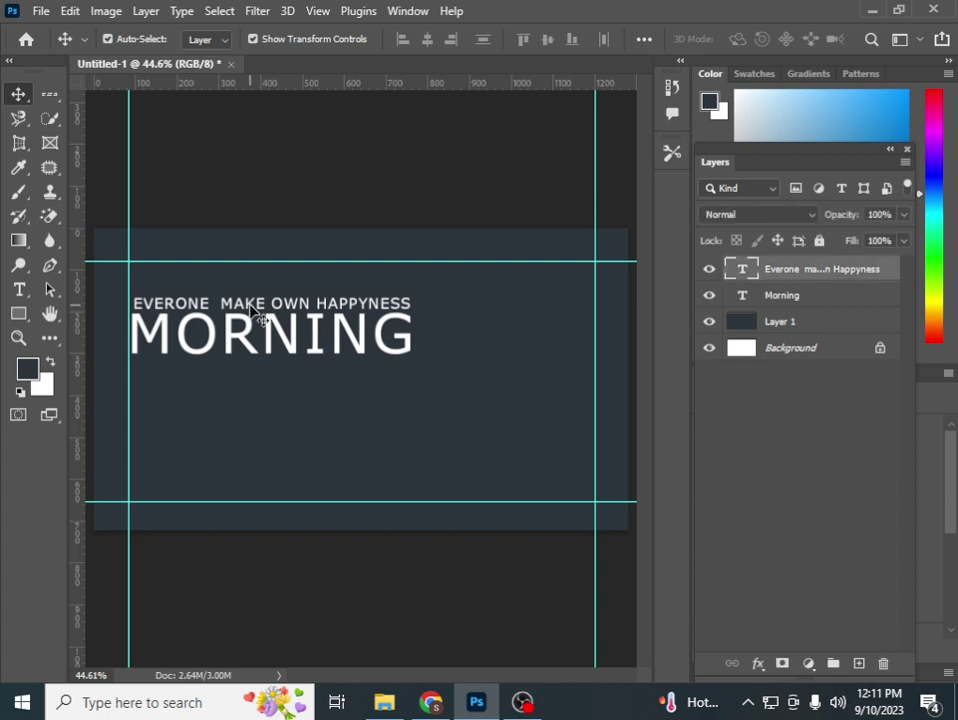
mouse_move(255, 313)
mouse_down()
mouse_move(255, 358)
mouse_move(300, 308)
mouse_up()
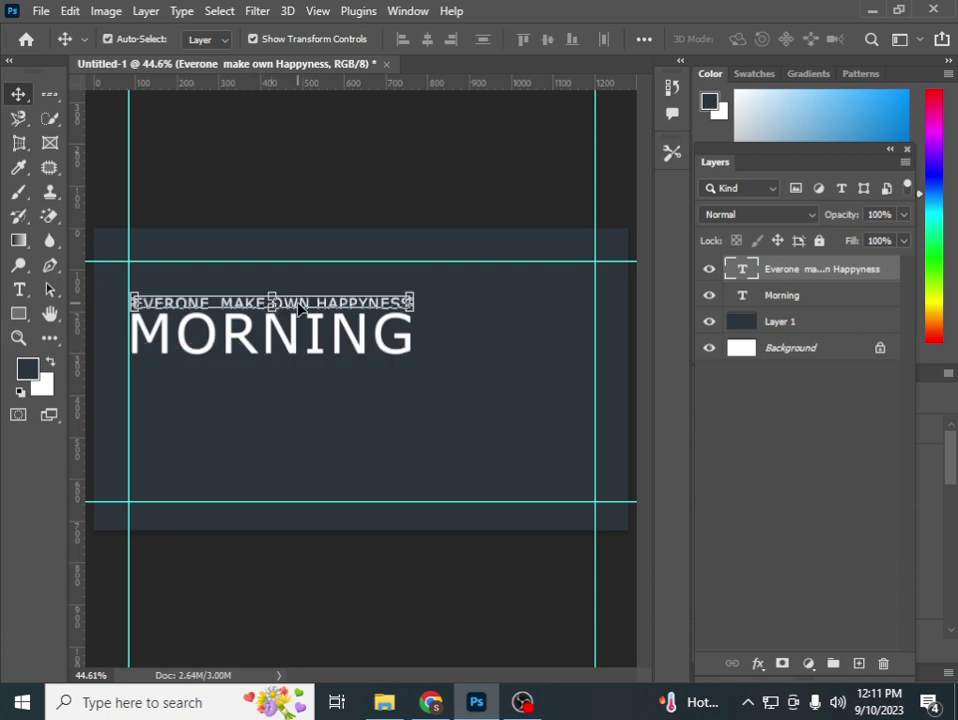
Alt-drag a copy of the tagline below MORNING and retype it as 'OWN TYLE'
drag(300, 308, 298, 372)
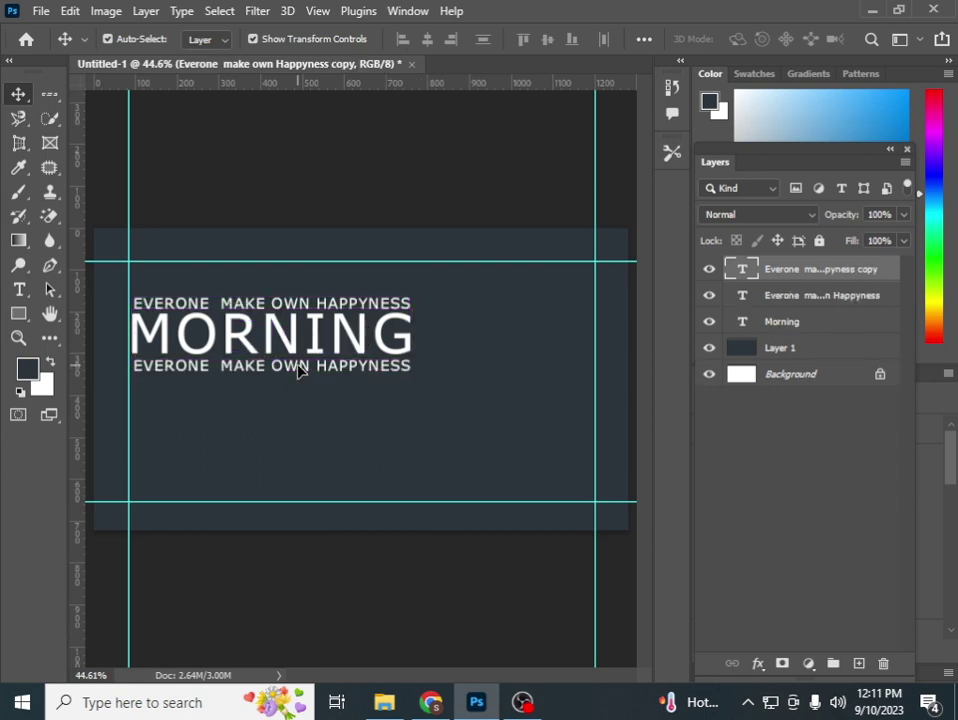
double_click(298, 365)
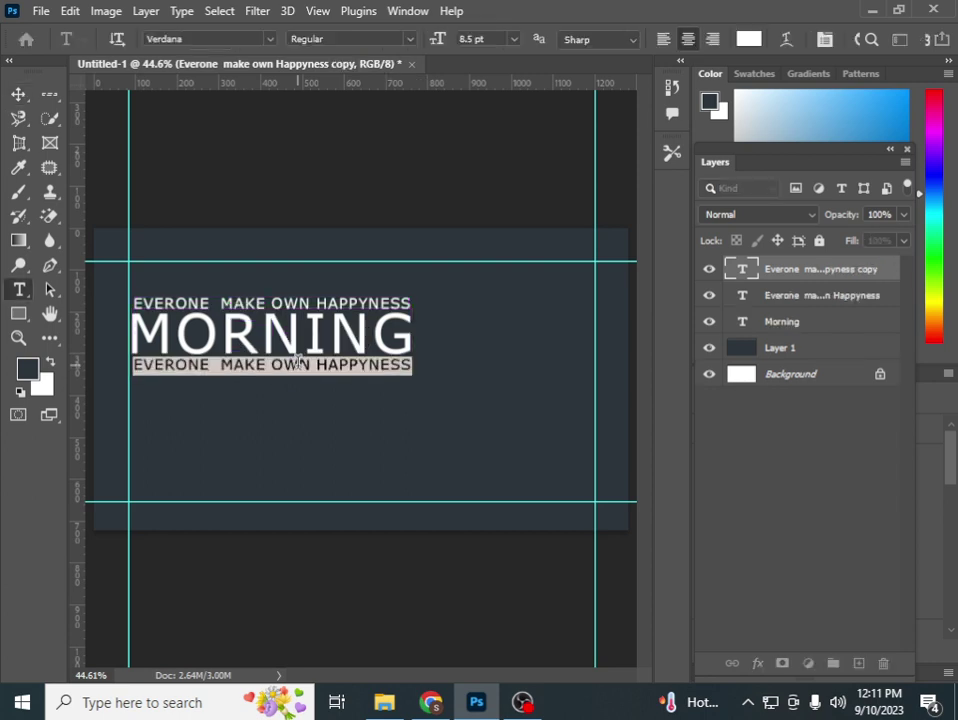
text(OWN)
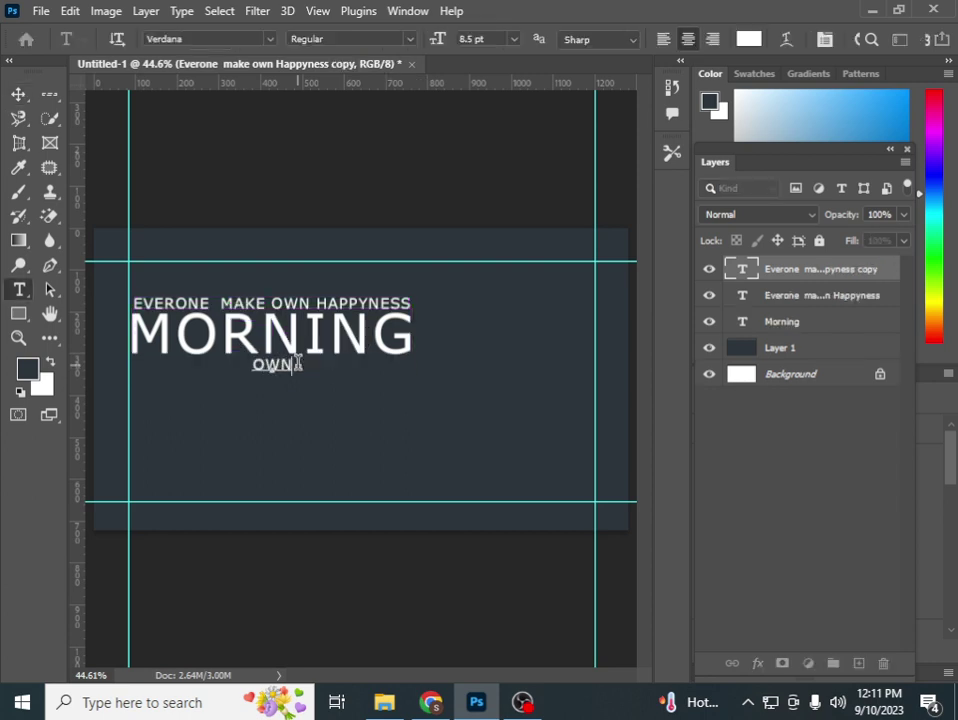
text( S)
text(YPE)
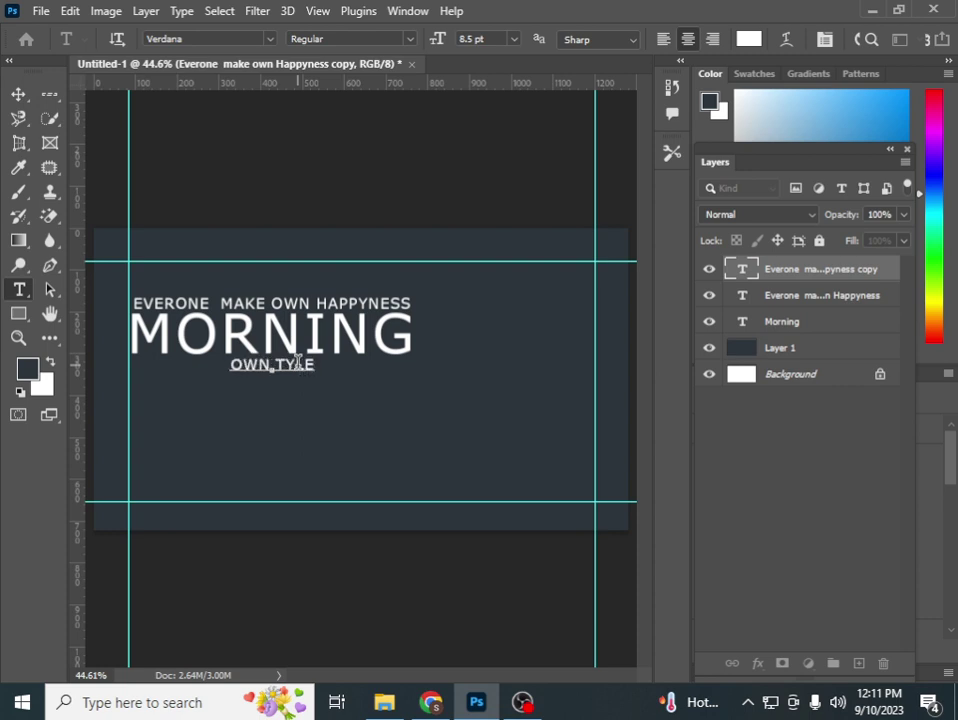
click(19, 93)
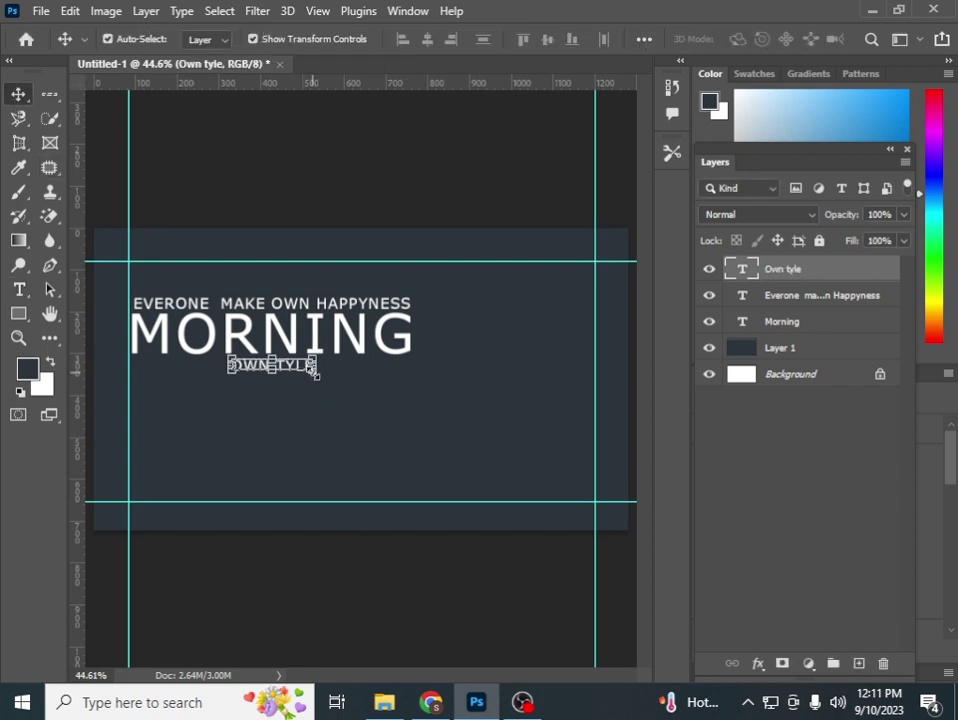
Scale the OWN TYLE line up to roughly MORNING's width
drag(314, 371, 539, 474)
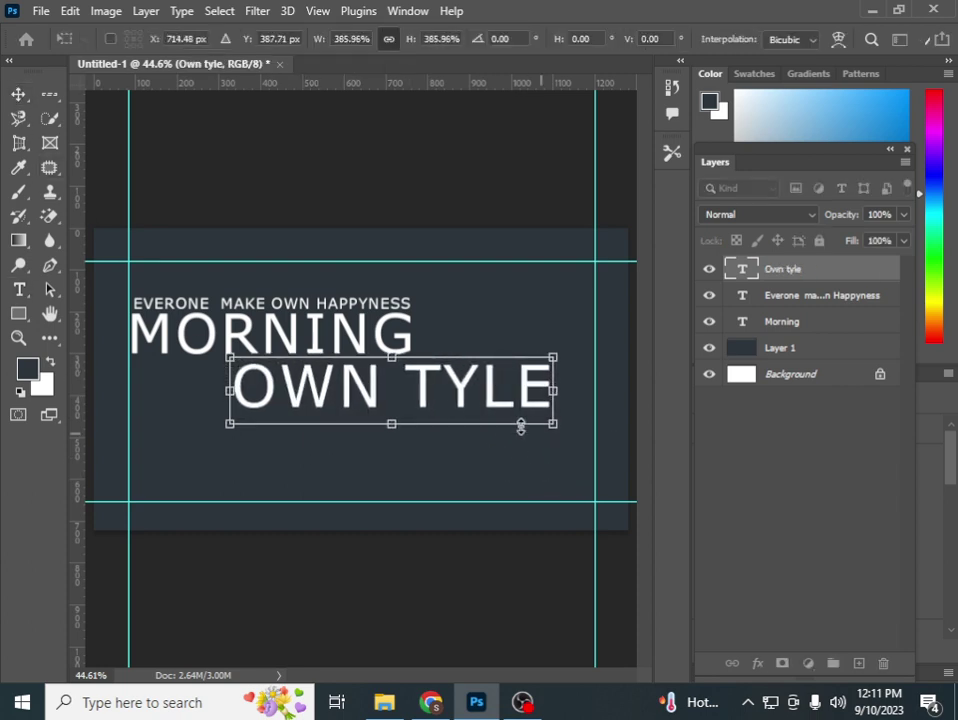
mouse_move(474, 409)
mouse_down()
mouse_move(400, 406)
mouse_move(412, 413)
mouse_up()
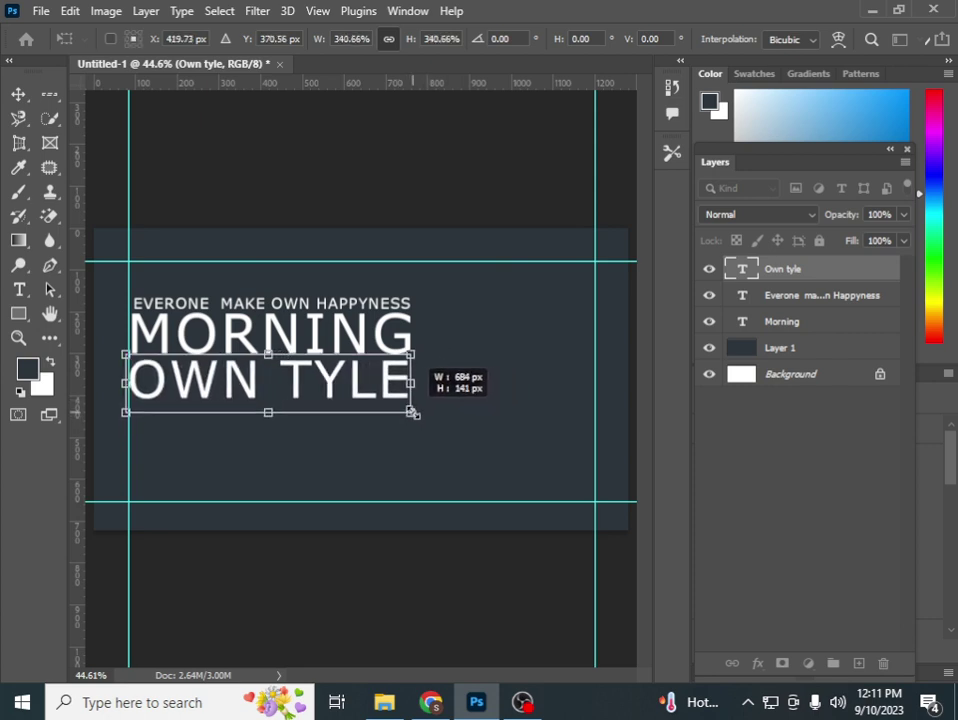
key(Return)
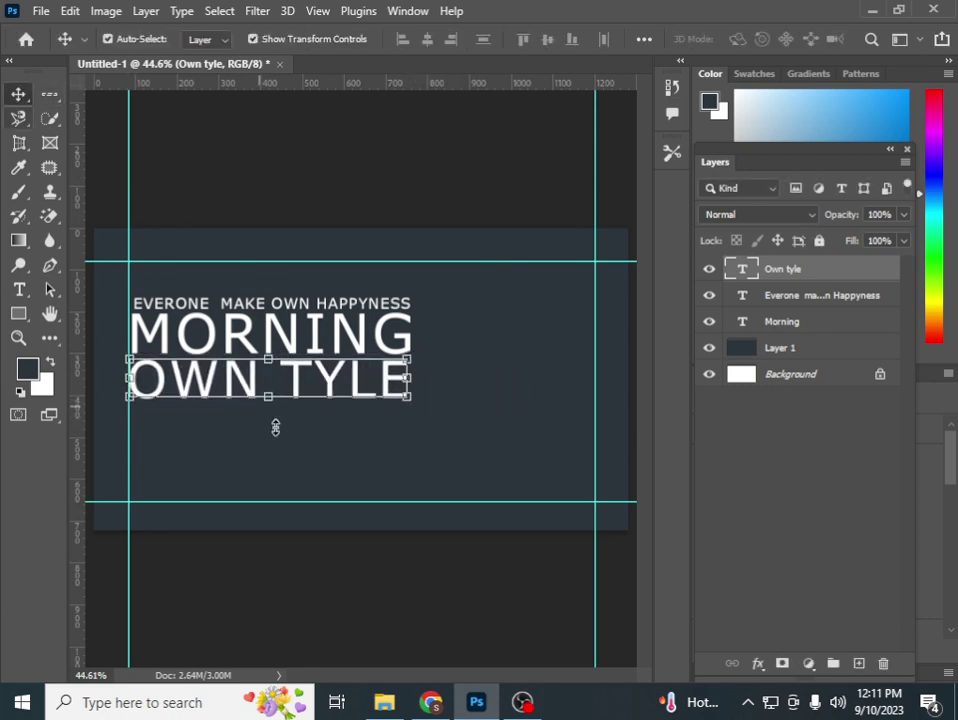
Change the OWN TYLE line's font to Vivaldi
double_click(310, 388)
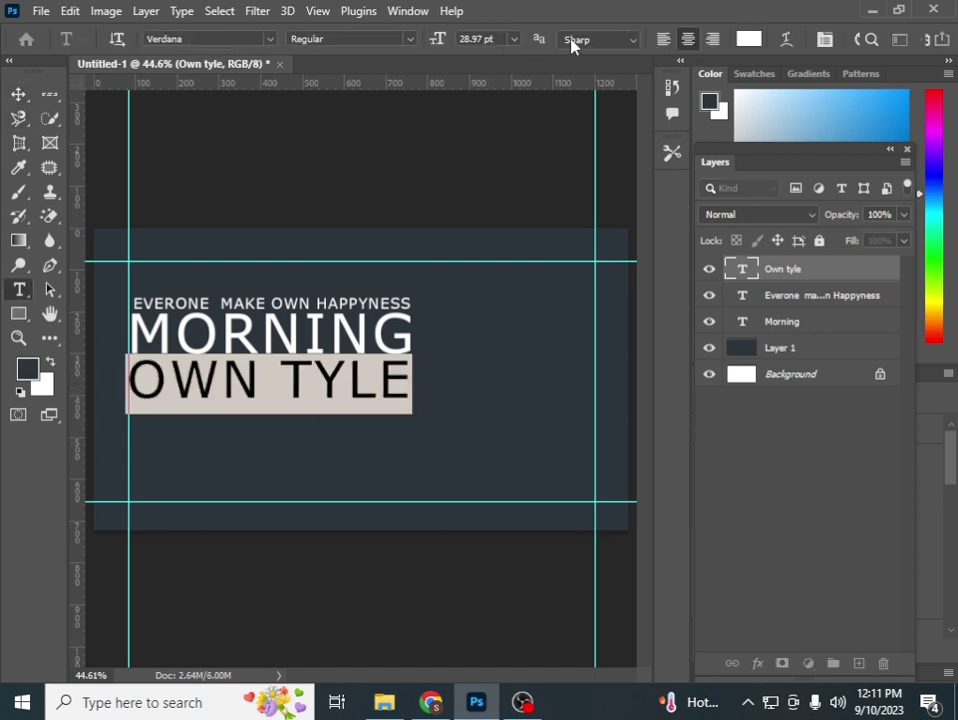
click(270, 40)
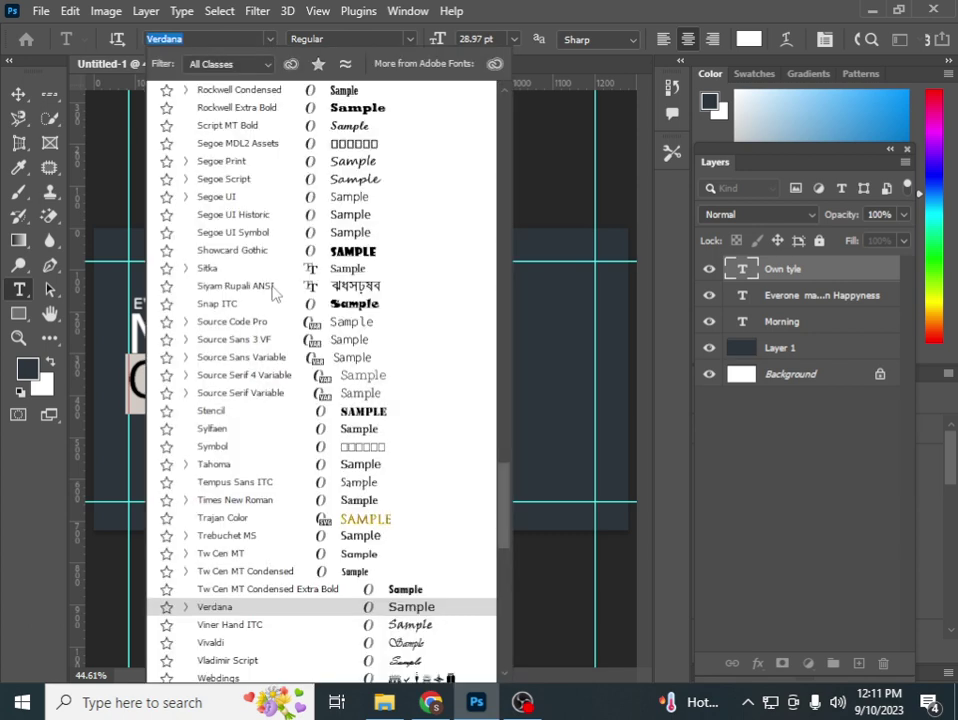
scroll(336, 432, down, 2)
scroll(338, 432, down, 2)
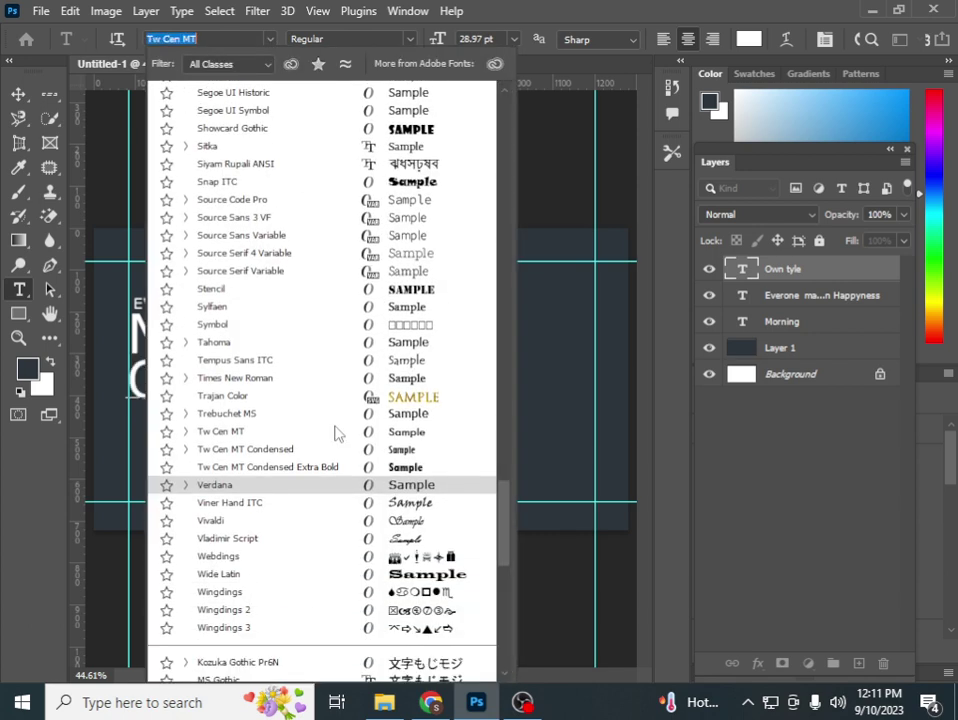
scroll(334, 433, down, 3)
scroll(325, 465, down, 3)
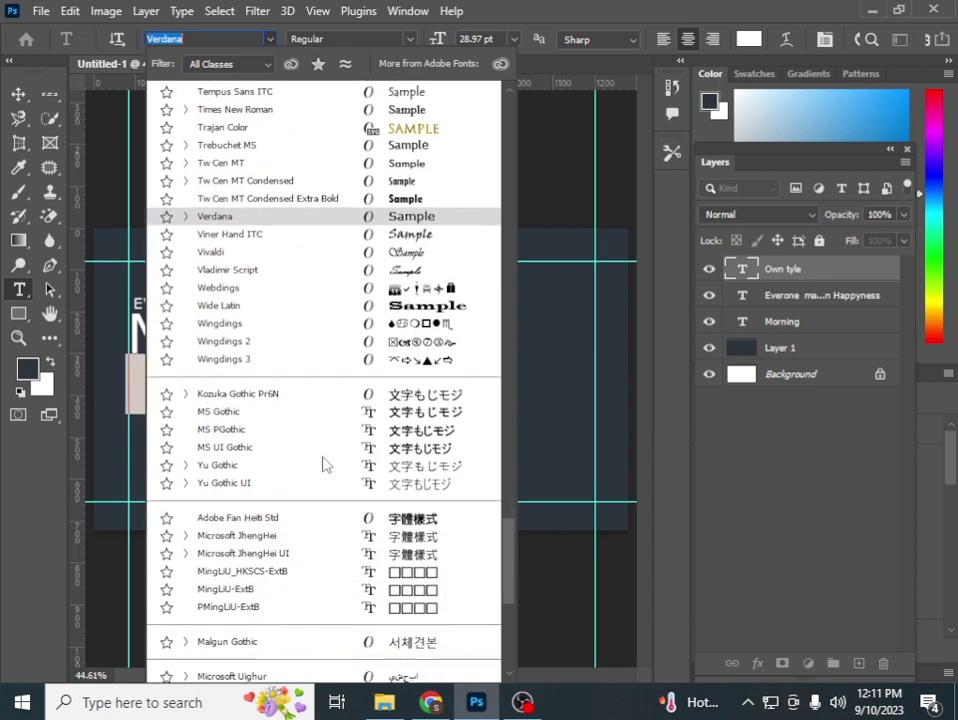
scroll(325, 465, down, 2)
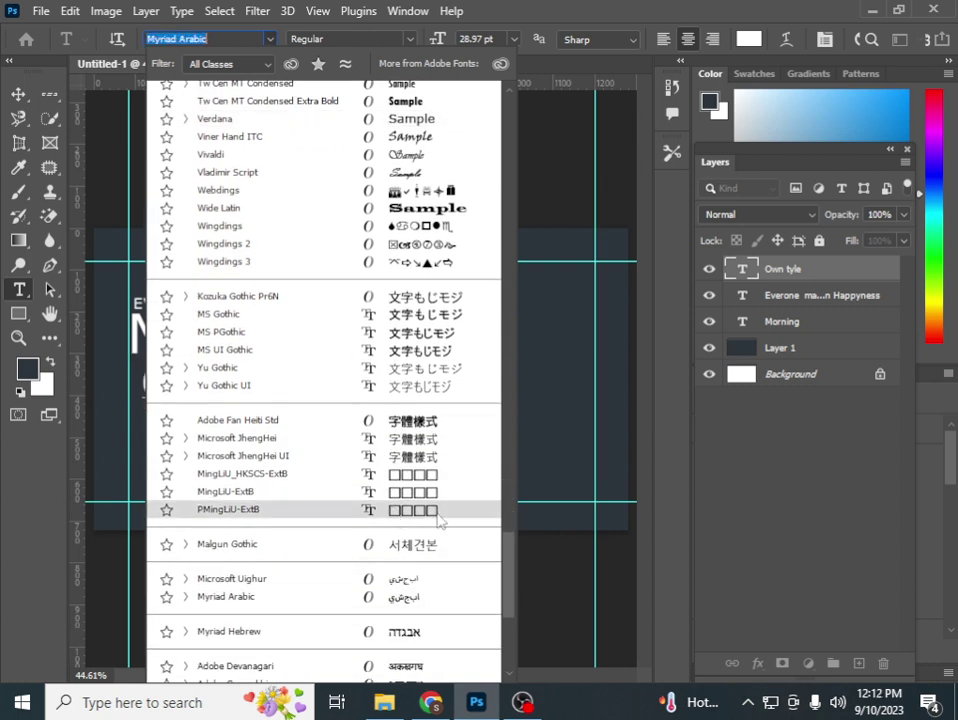
scroll(420, 420, up, 3)
scroll(414, 360, up, 3)
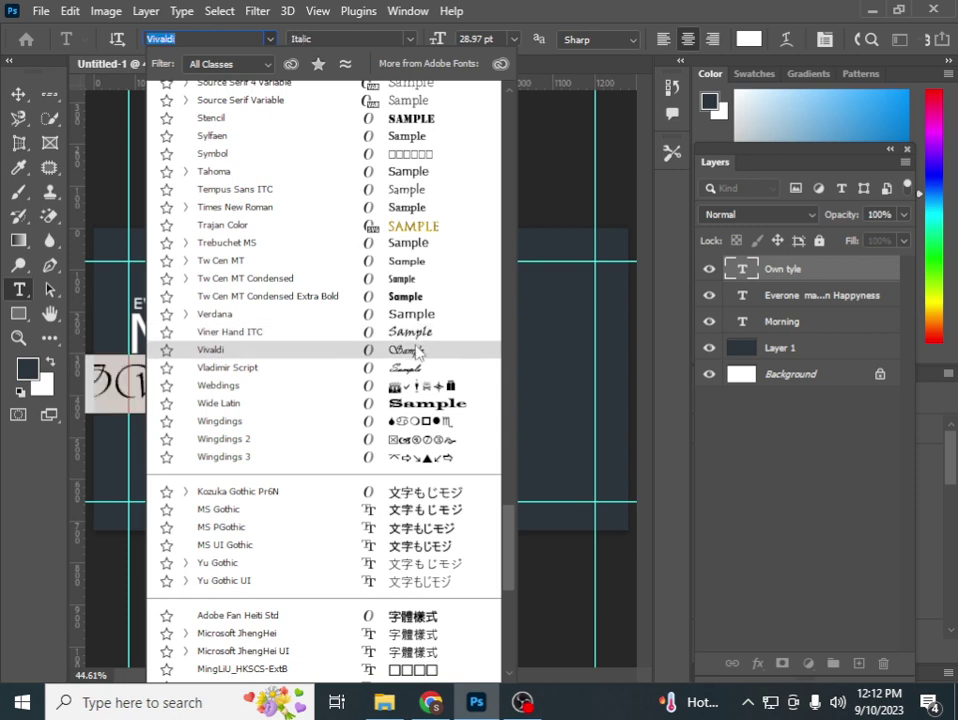
click(416, 352)
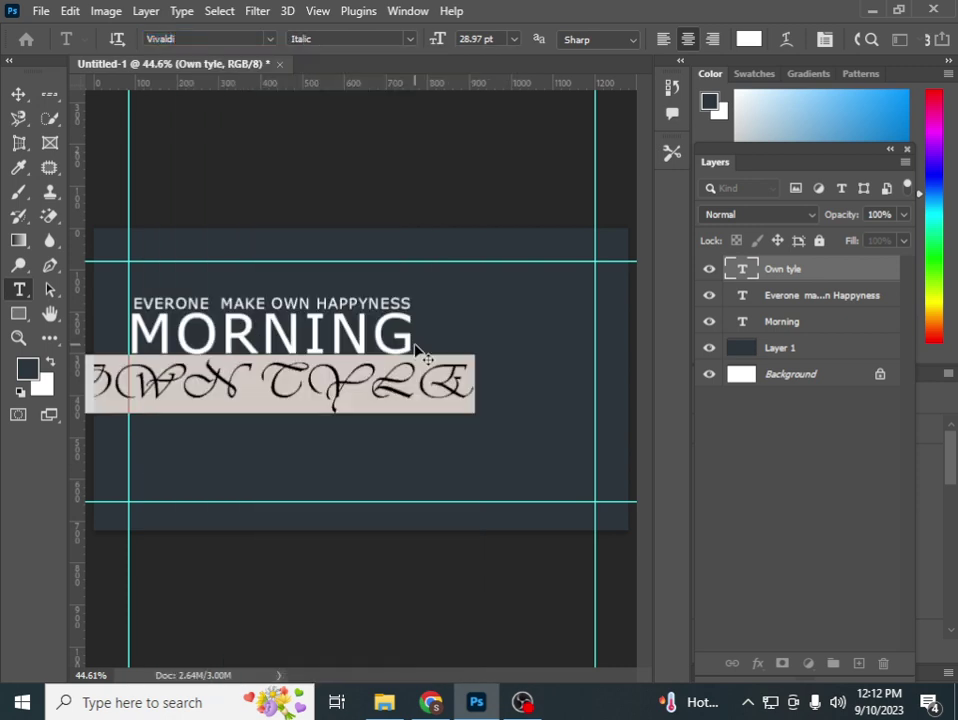
Move the Vivaldi line right and down, then re-enter its text for editing
click(17, 95)
mouse_move(331, 402)
mouse_down()
mouse_move(460, 375)
mouse_move(438, 412)
mouse_up()
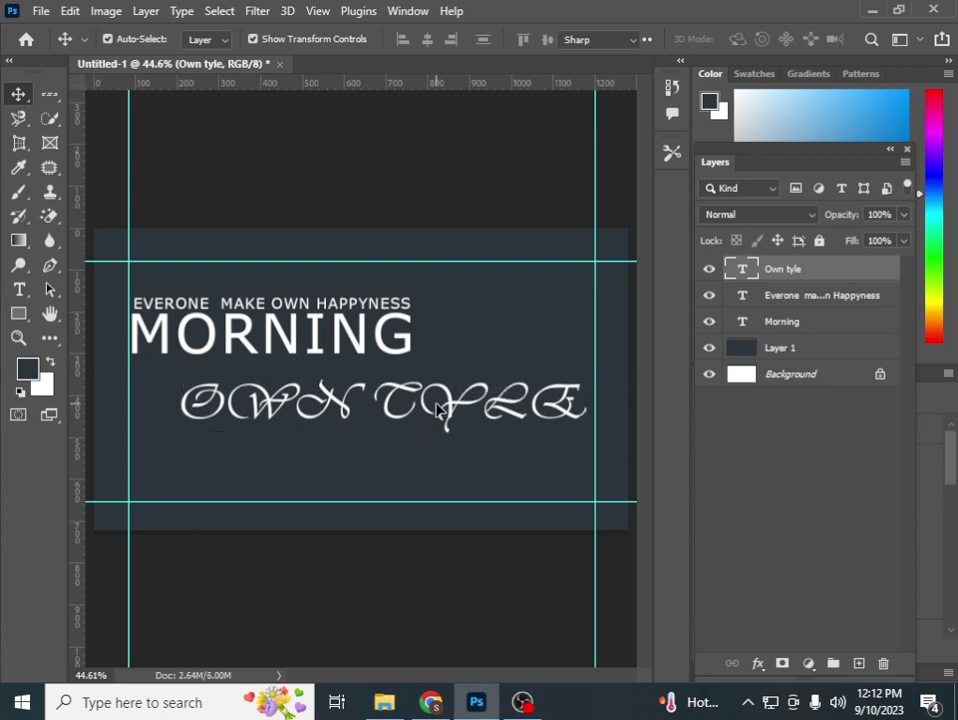
double_click(437, 408)
Replace the script line's words with 'Styele Hunt' and commit the text
key(BackSpace)
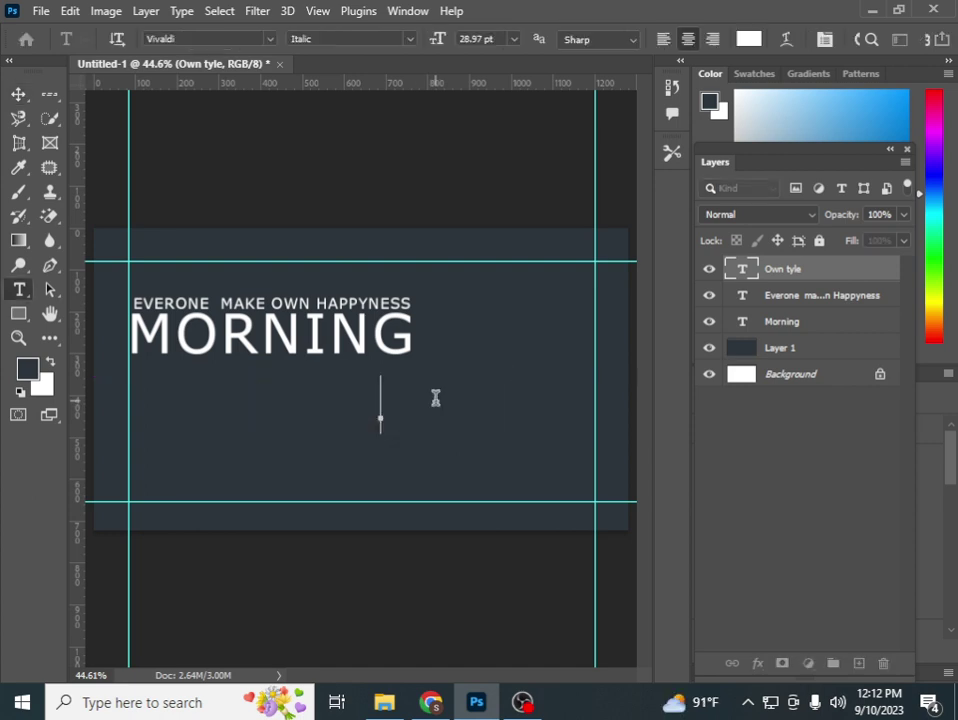
text(ST)
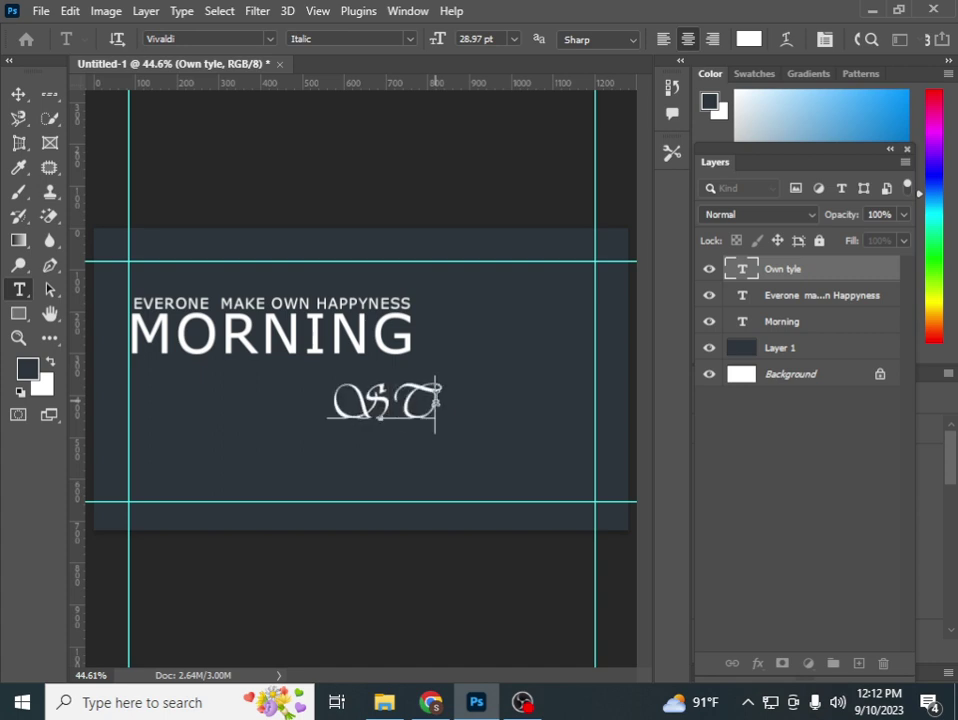
text(YELE)
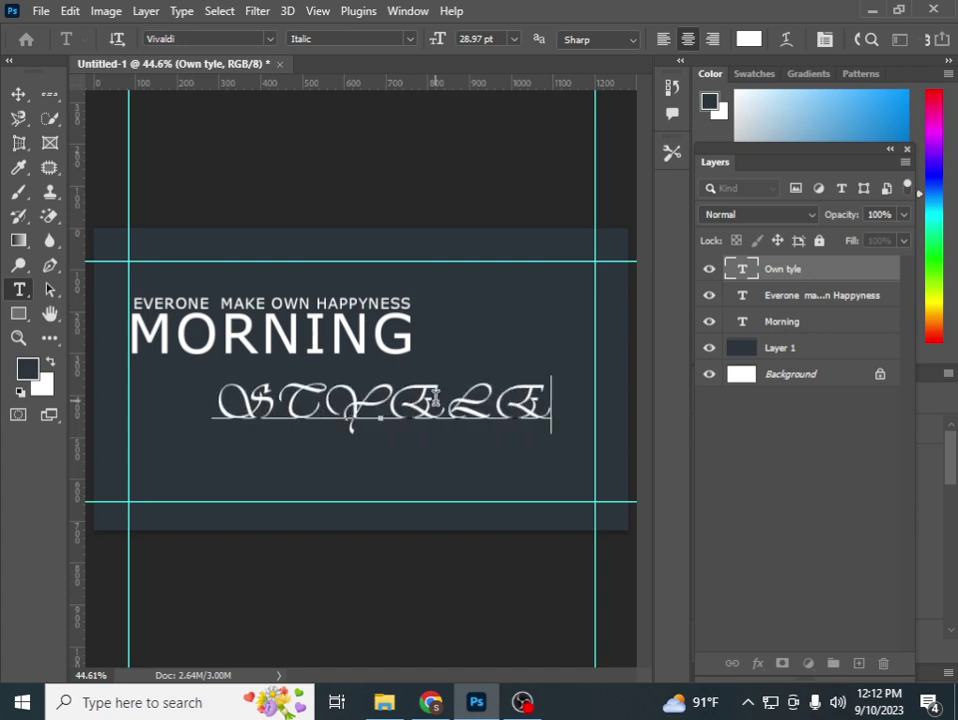
text( HUN)
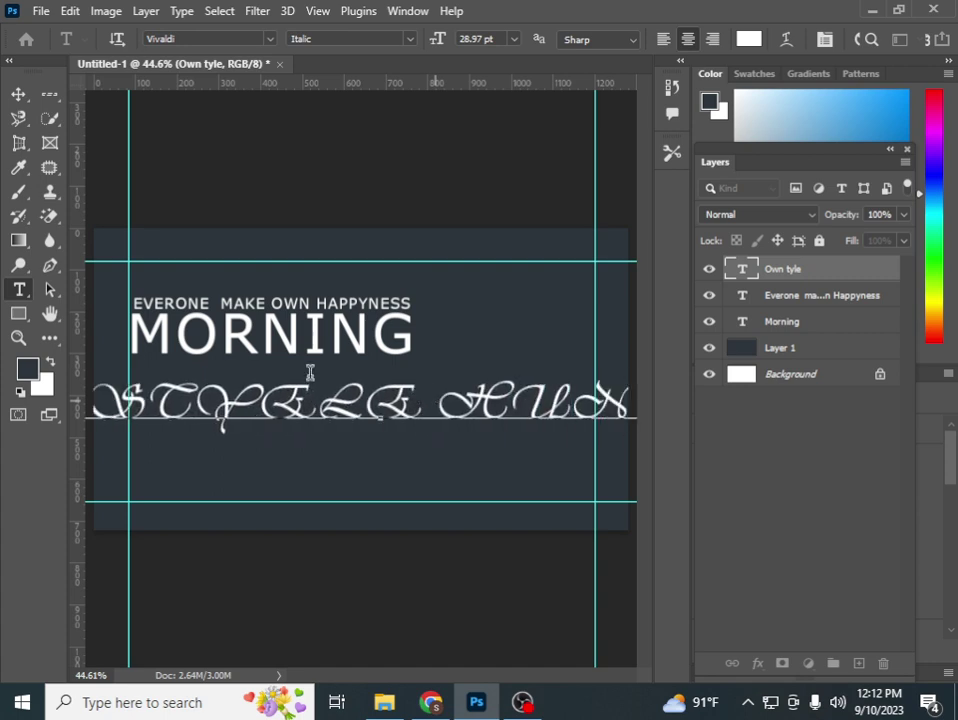
click(18, 93)
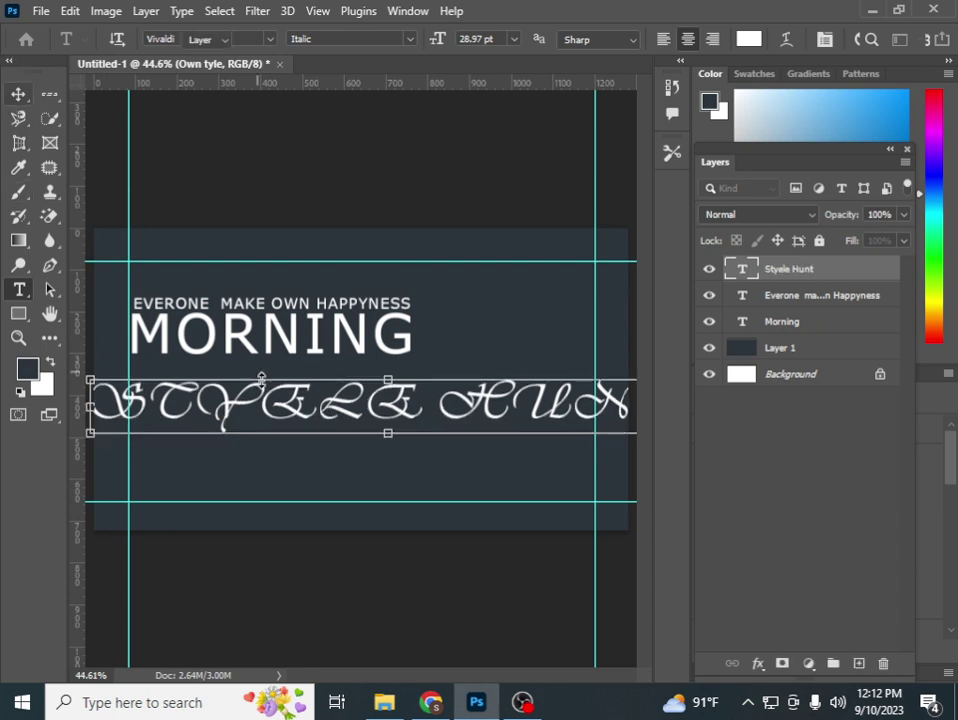
key(v)
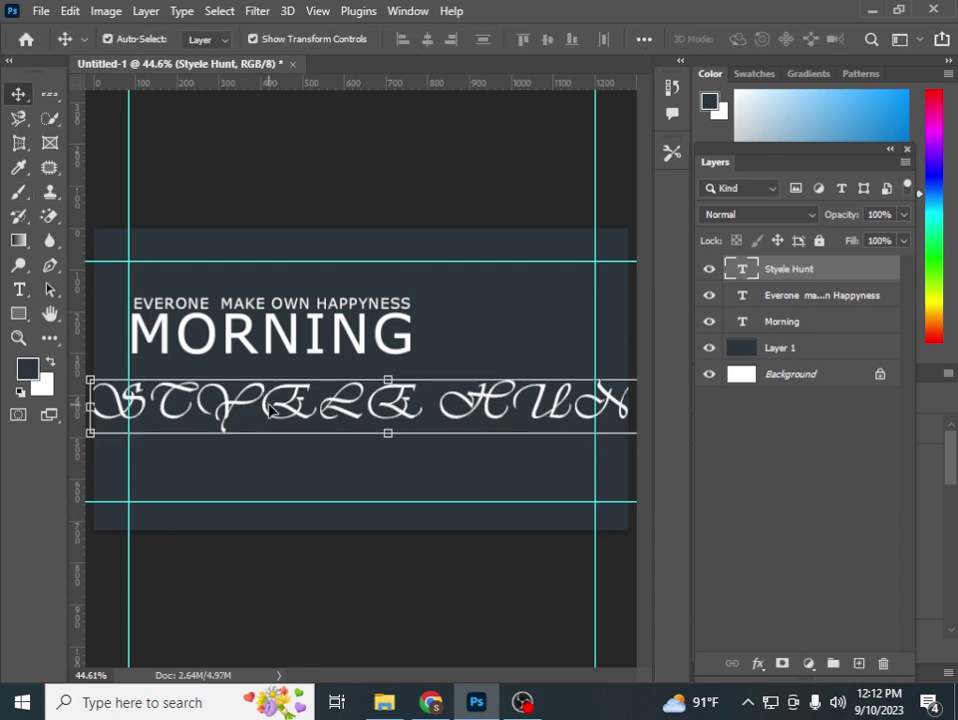
double_click(268, 408)
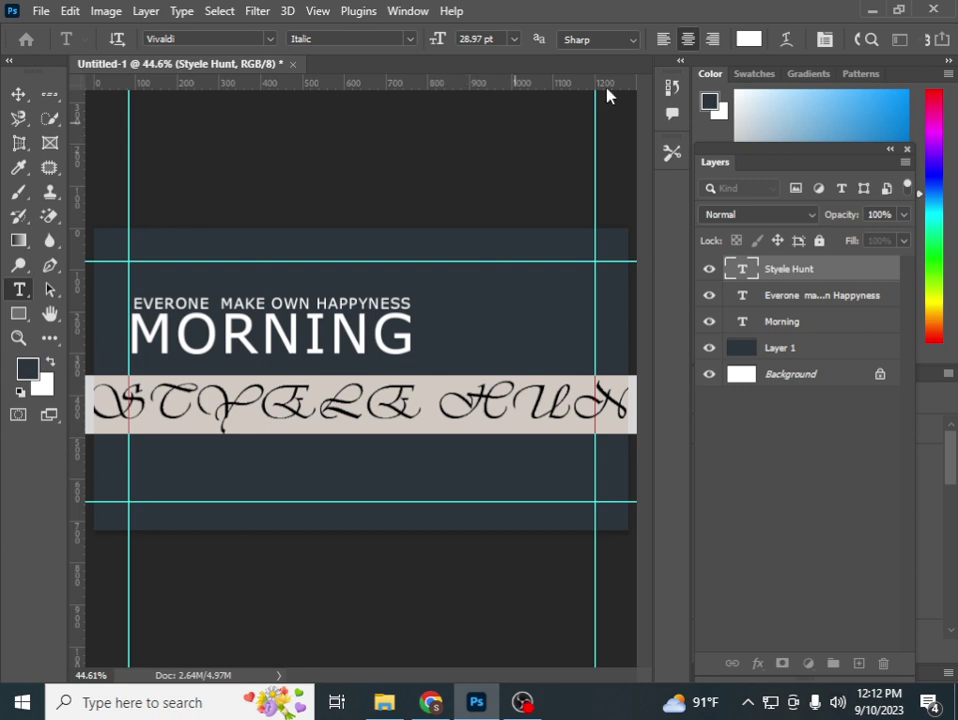
Turn off All Caps on Styele Hunt and move it beneath MORNING
click(825, 42)
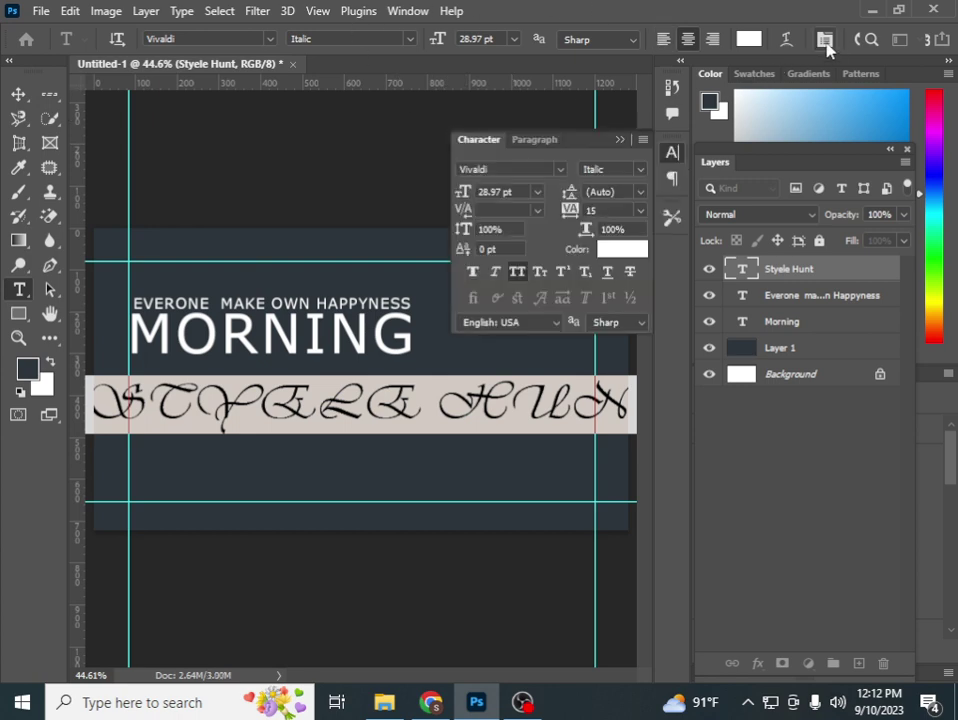
click(518, 276)
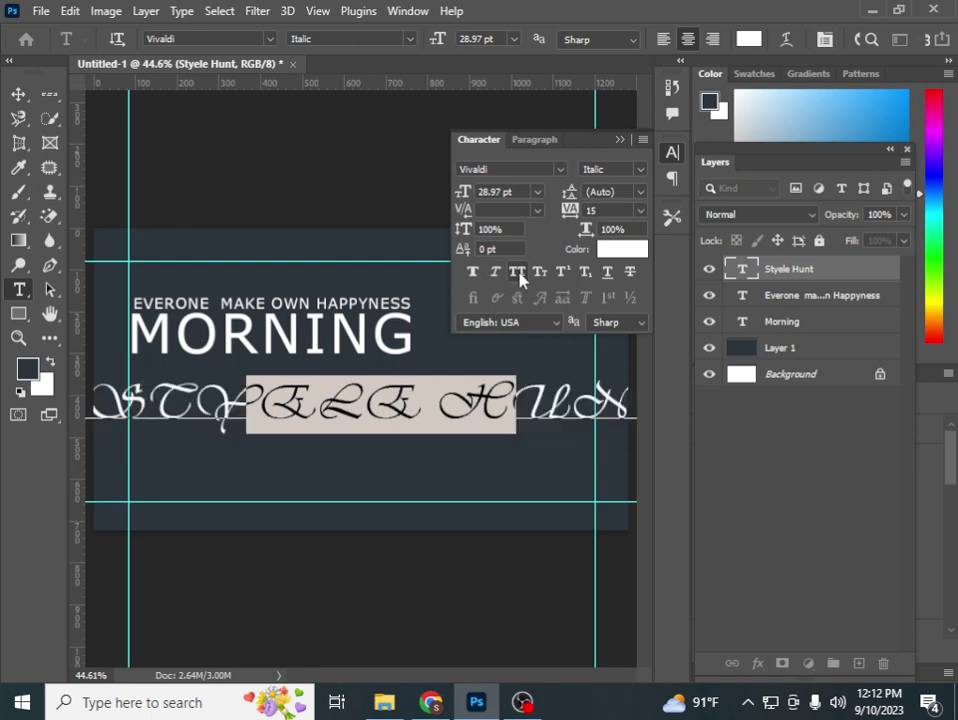
click(18, 94)
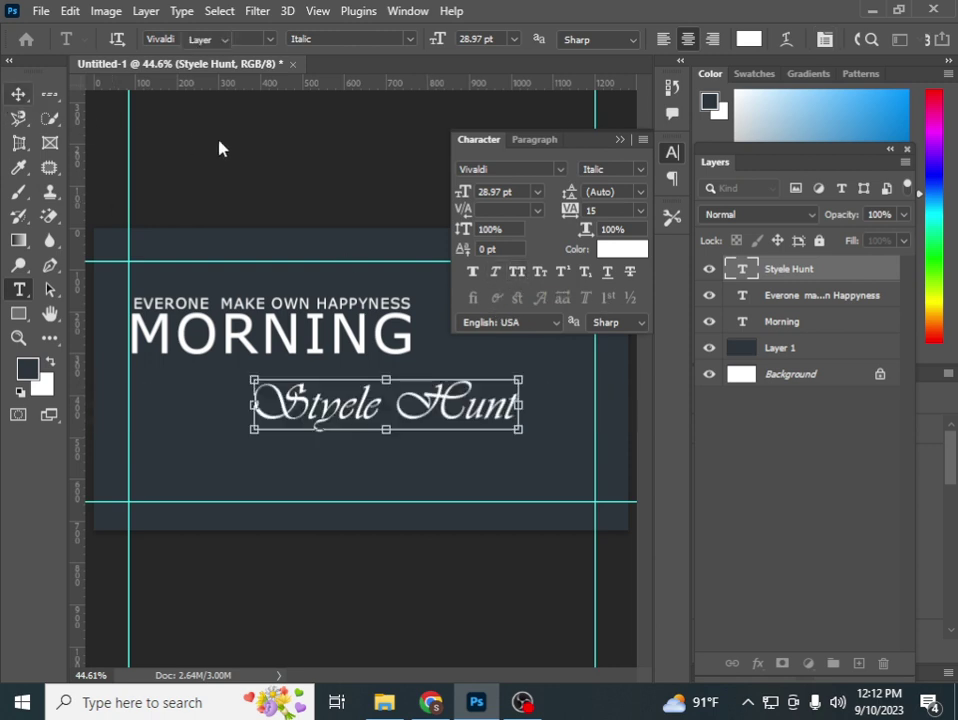
drag(490, 420, 366, 401)
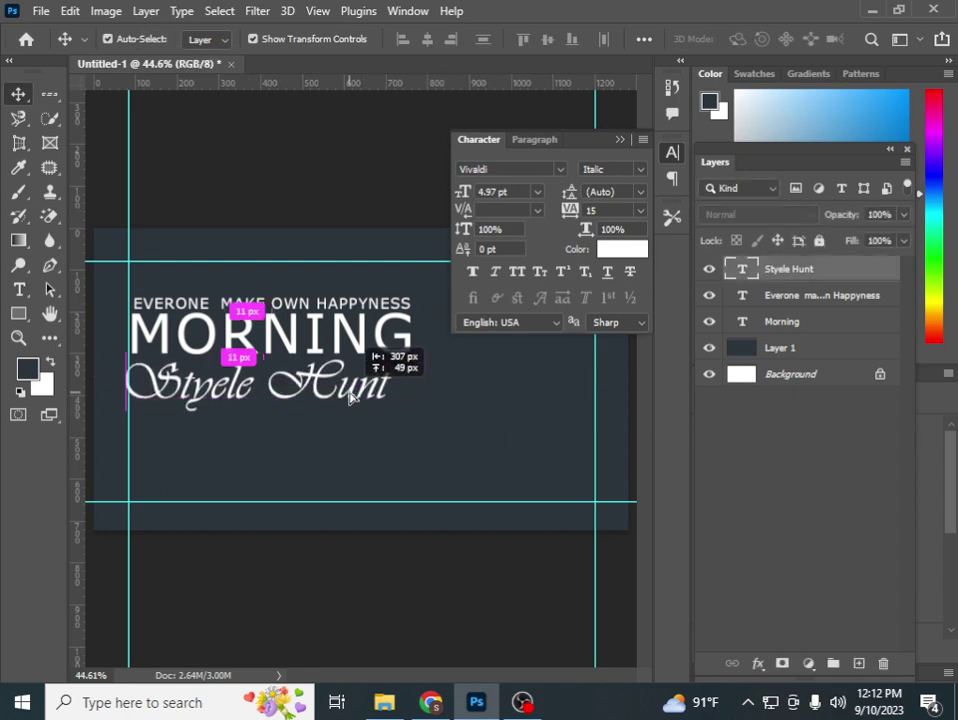
click(352, 172)
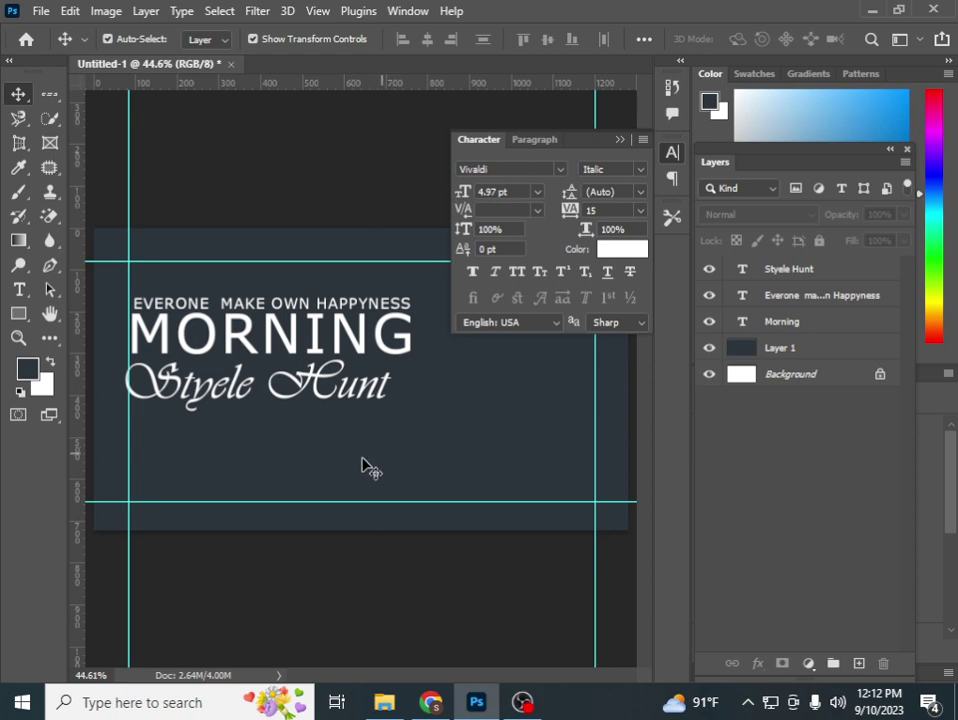
Apply Faux Italic to Styele Hunt, leaving Small Caps off, and commit the edit
click(327, 402)
double_click(327, 400)
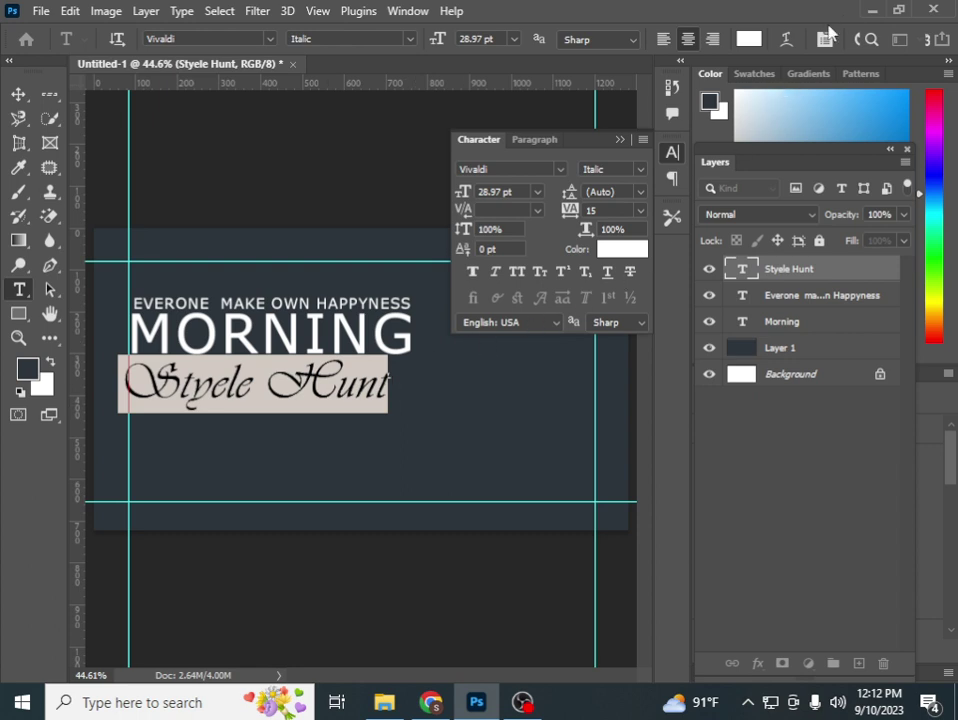
click(826, 39)
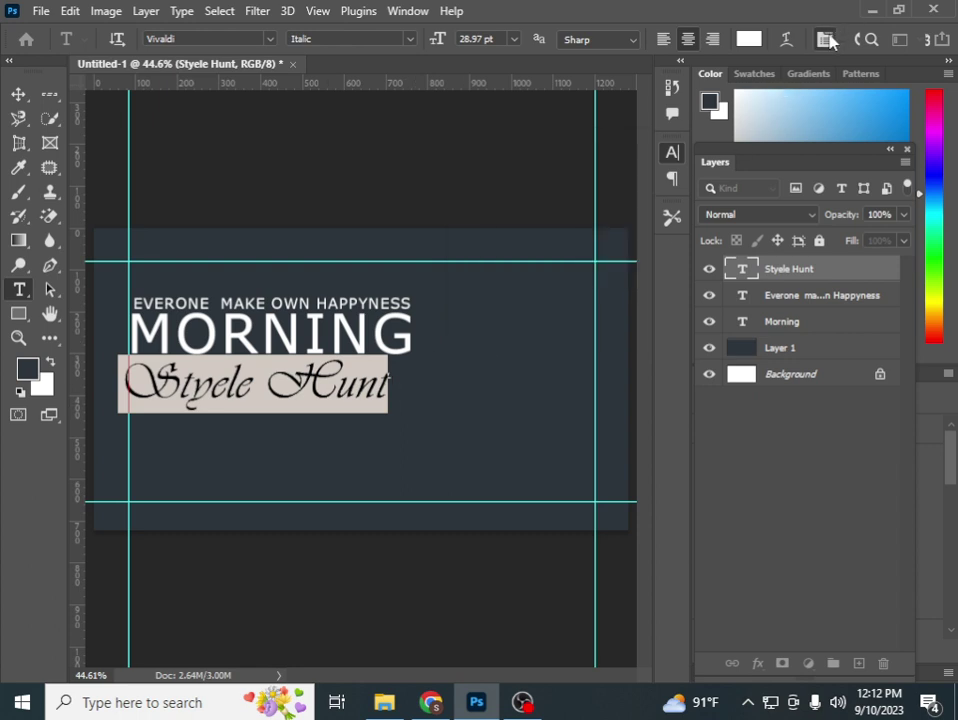
click(826, 39)
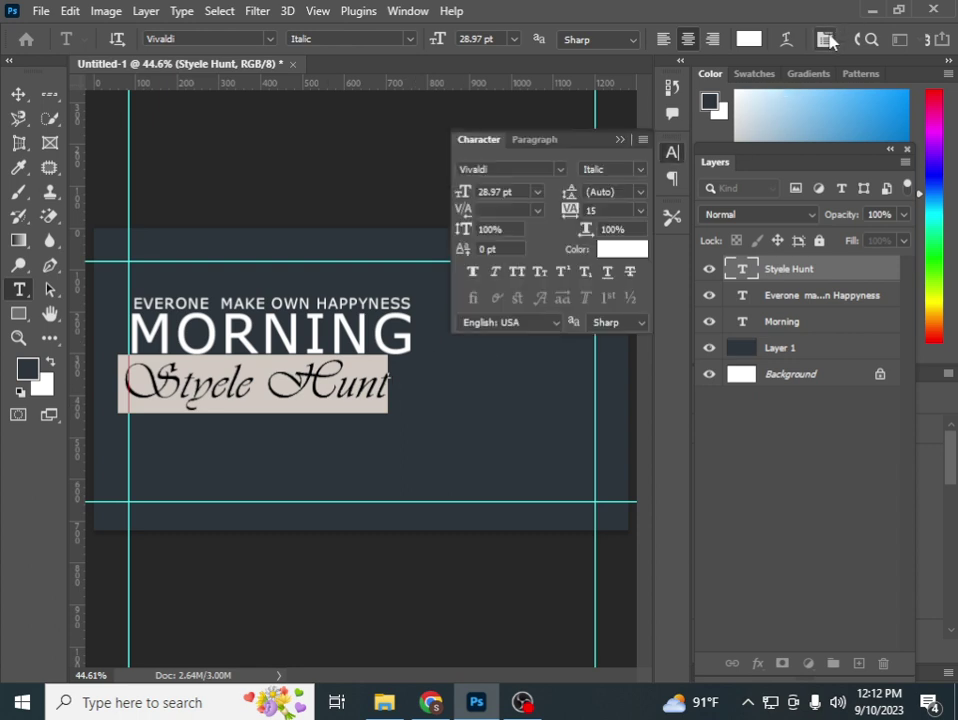
click(496, 272)
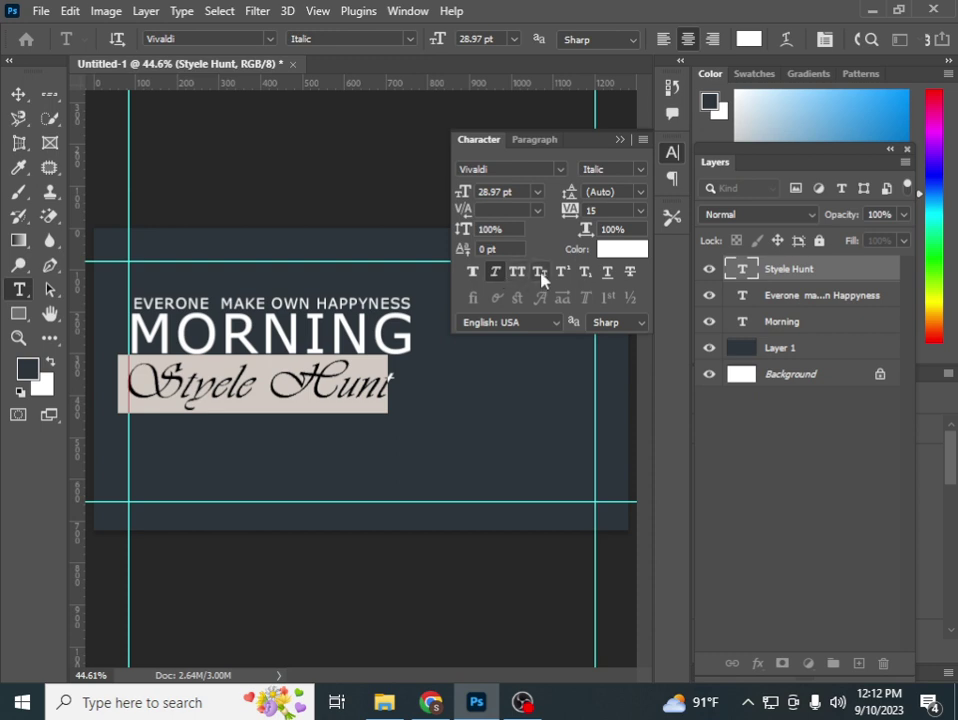
click(540, 274)
click(540, 274)
click(18, 93)
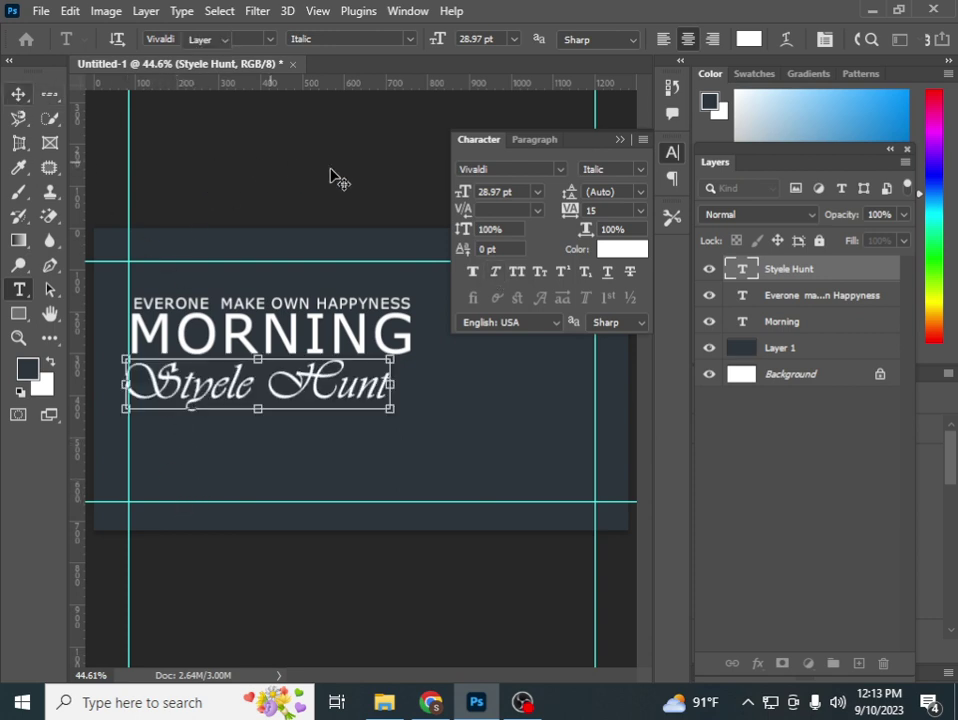
key(v)
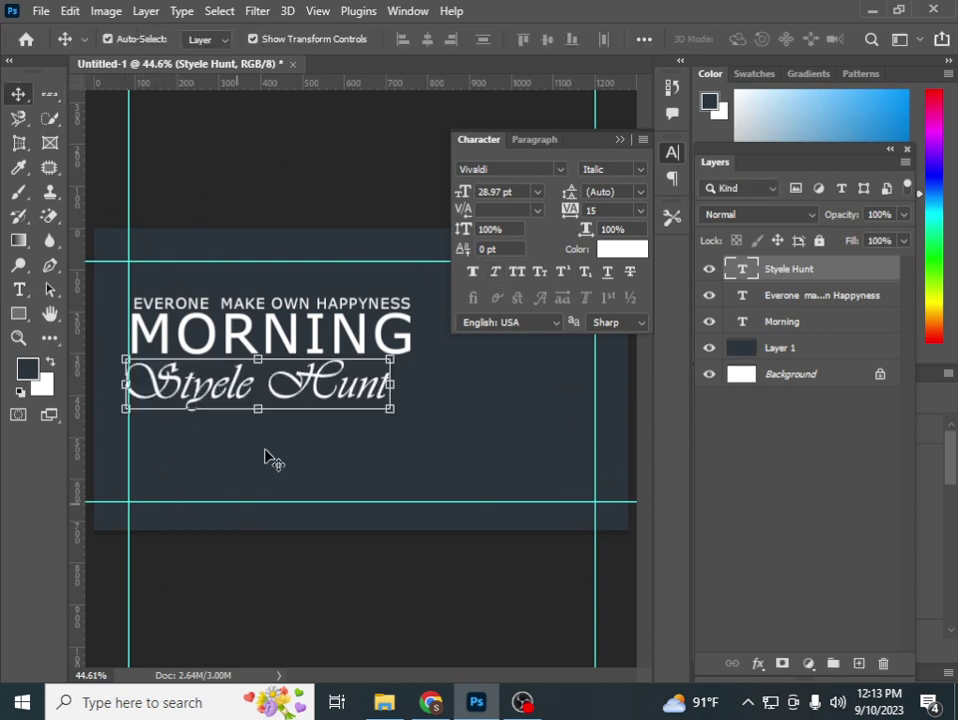
click(262, 340)
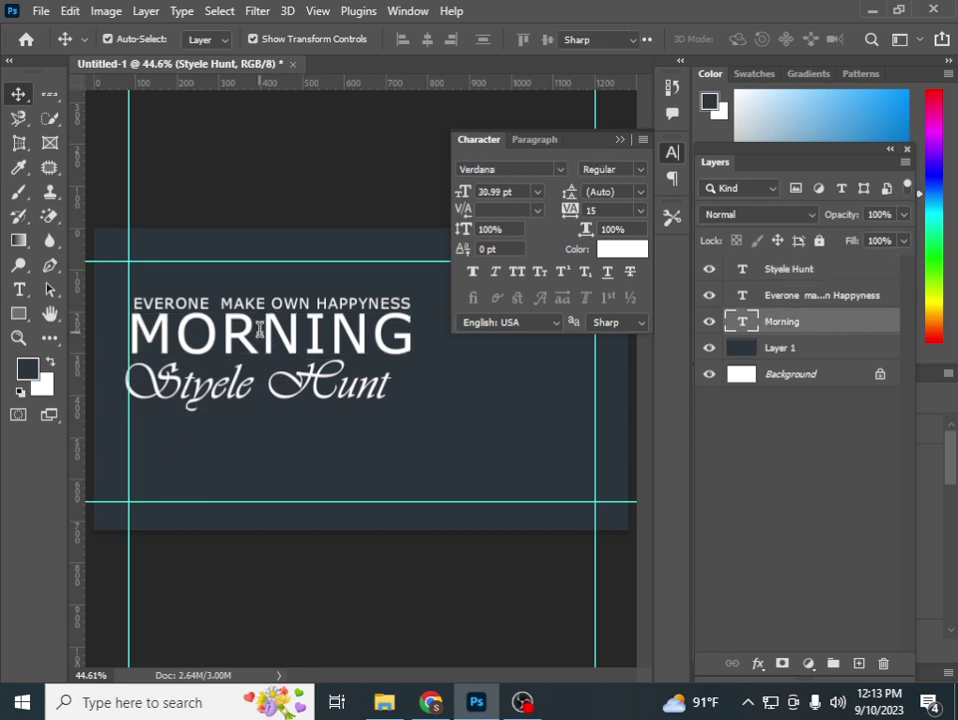
Keep MORNING's anti-aliasing on Sharp, close the Character panel, and nudge Styele Hunt upward
double_click(259, 332)
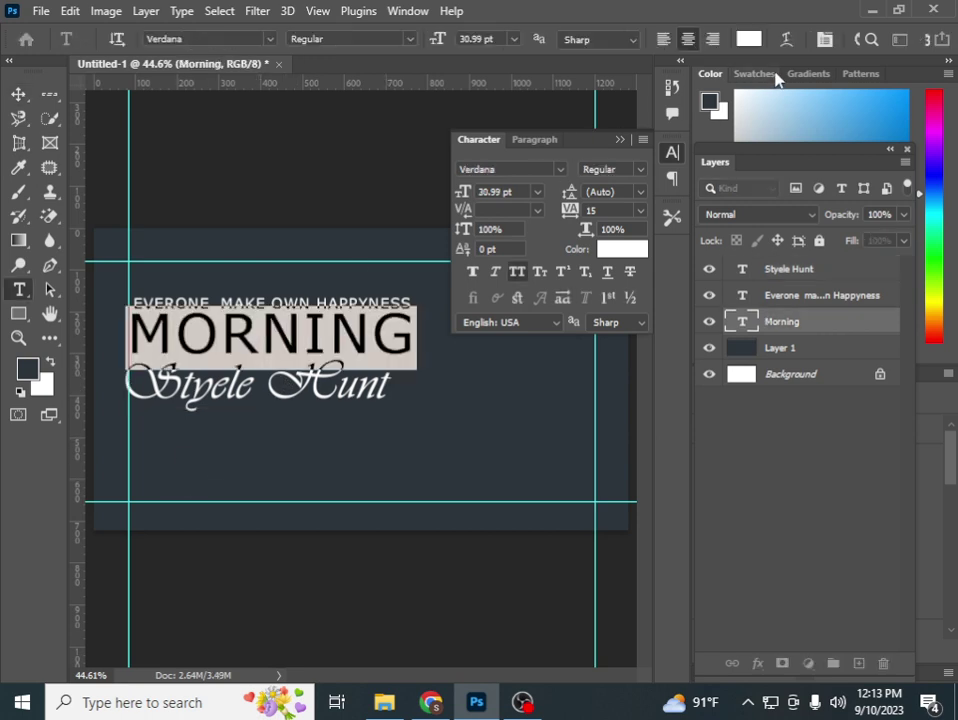
click(630, 40)
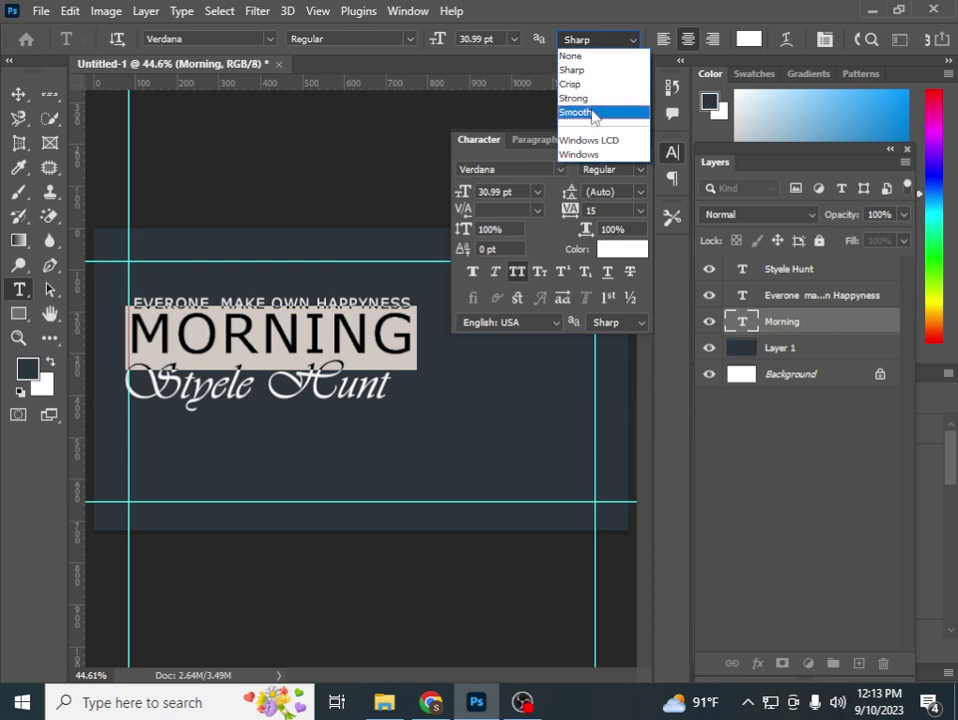
click(594, 113)
click(627, 40)
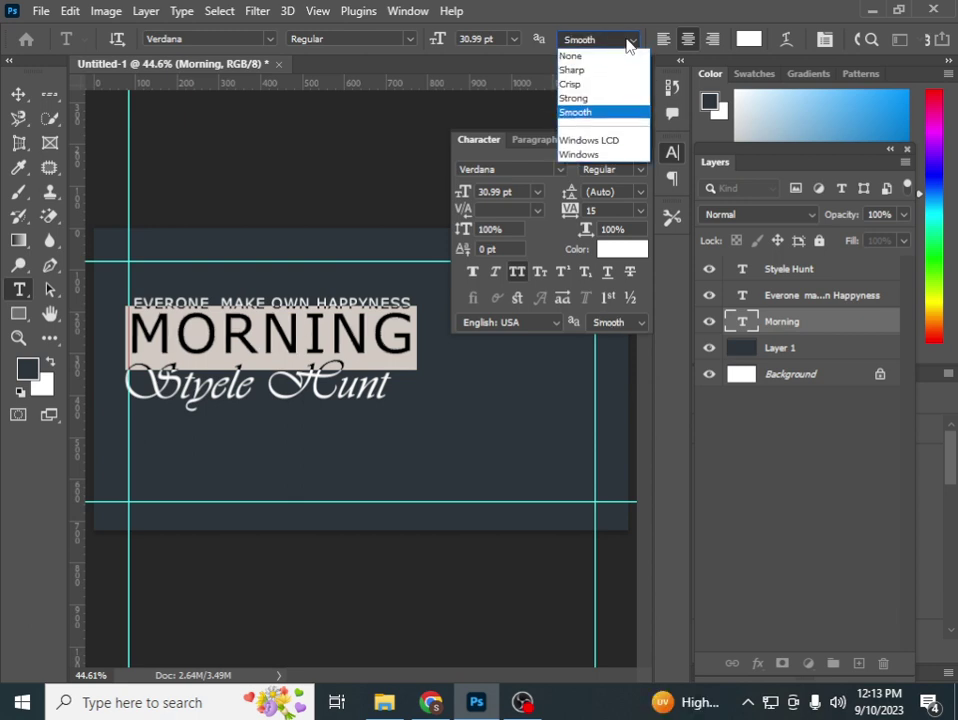
click(588, 70)
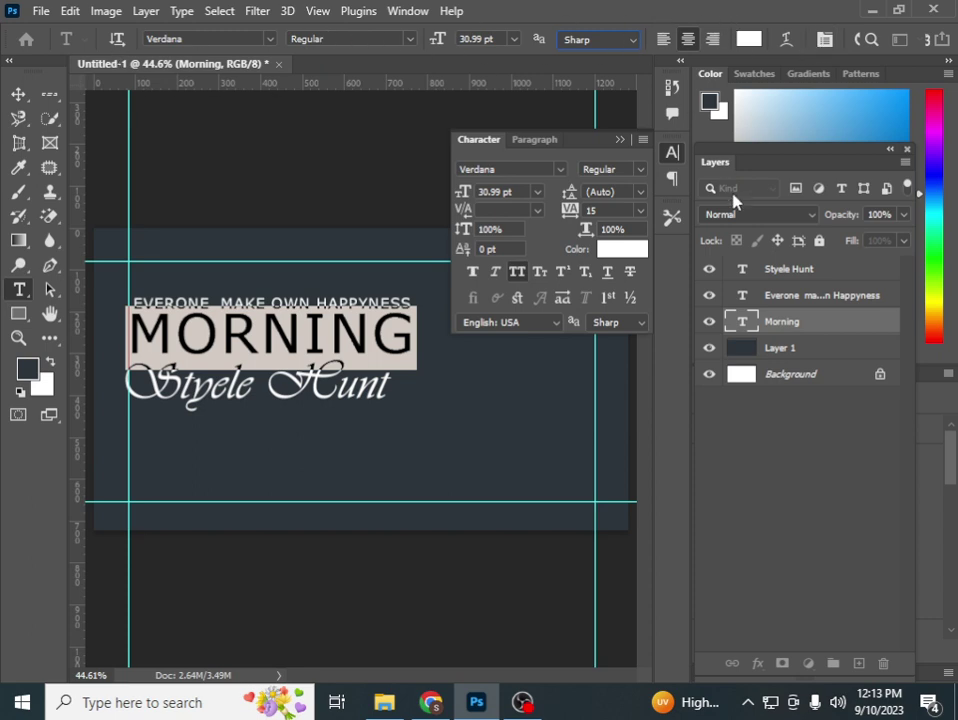
click(621, 141)
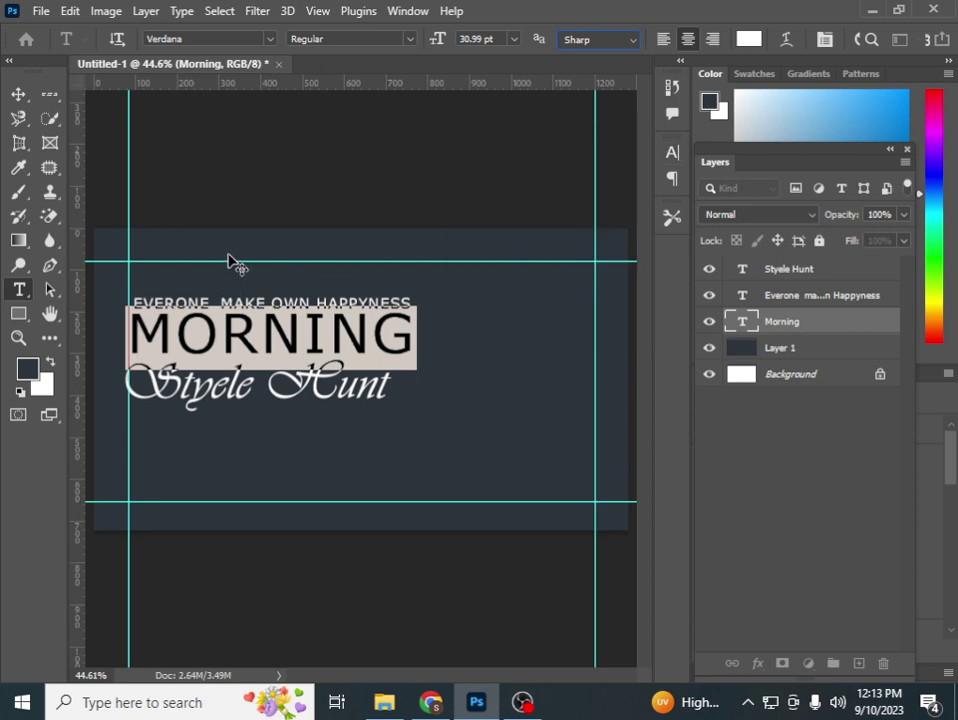
click(18, 93)
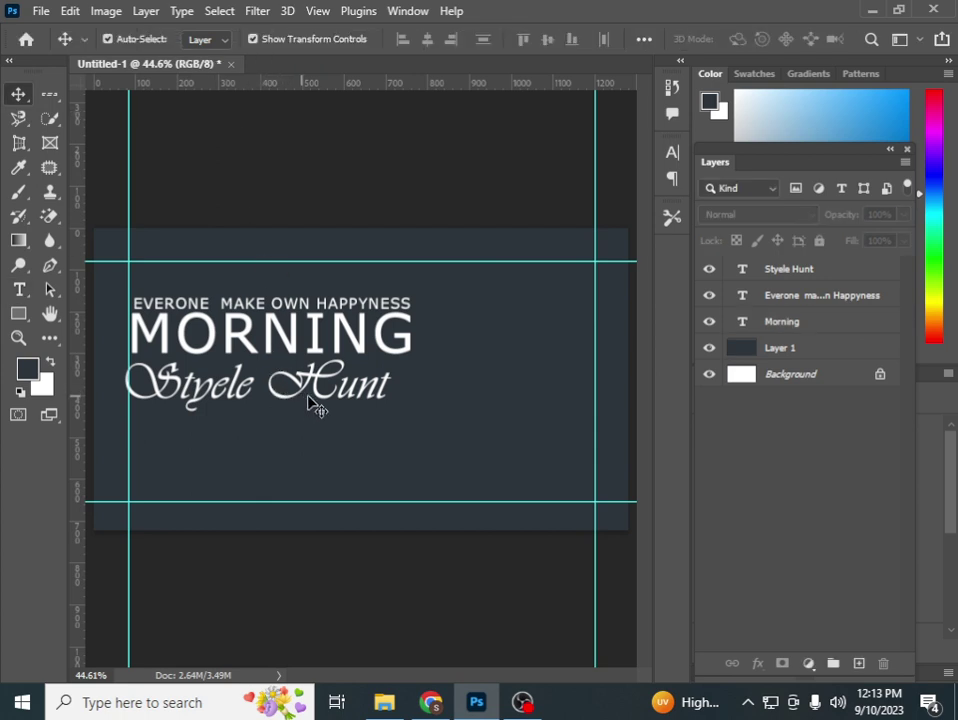
drag(331, 406, 325, 397)
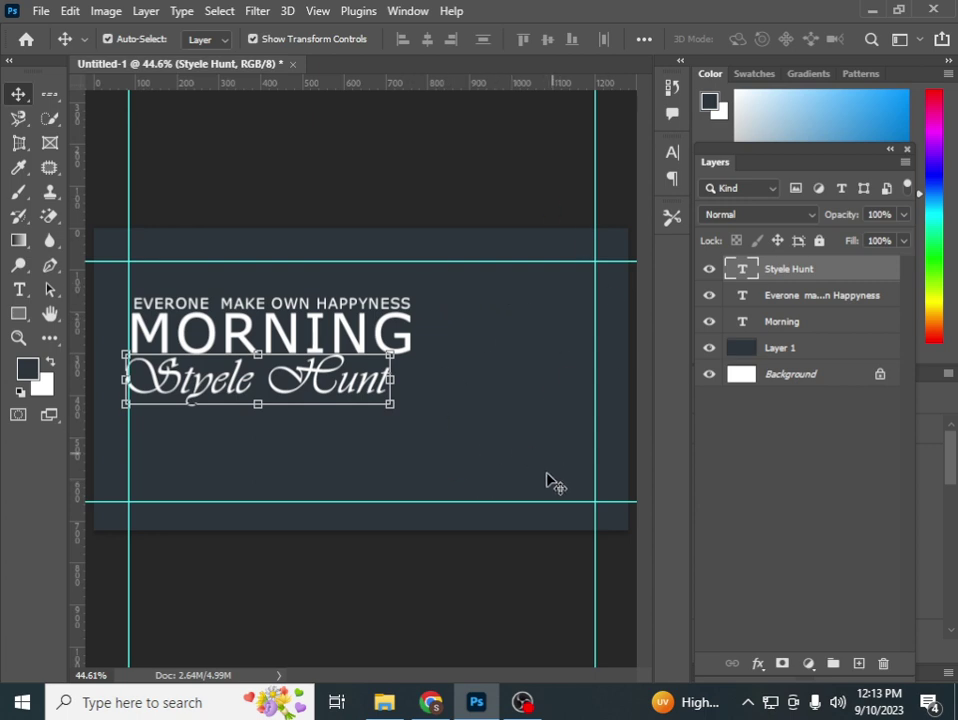
Drag the istockphoto removebg-preview PNG from Downloads onto the Photoshop banner
click(384, 702)
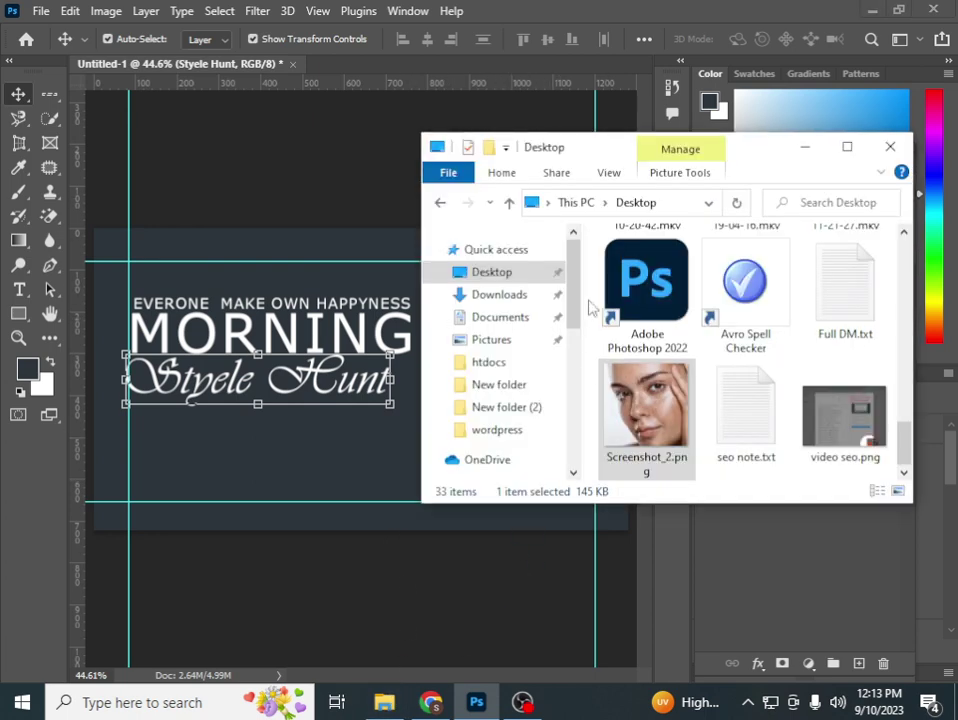
click(499, 294)
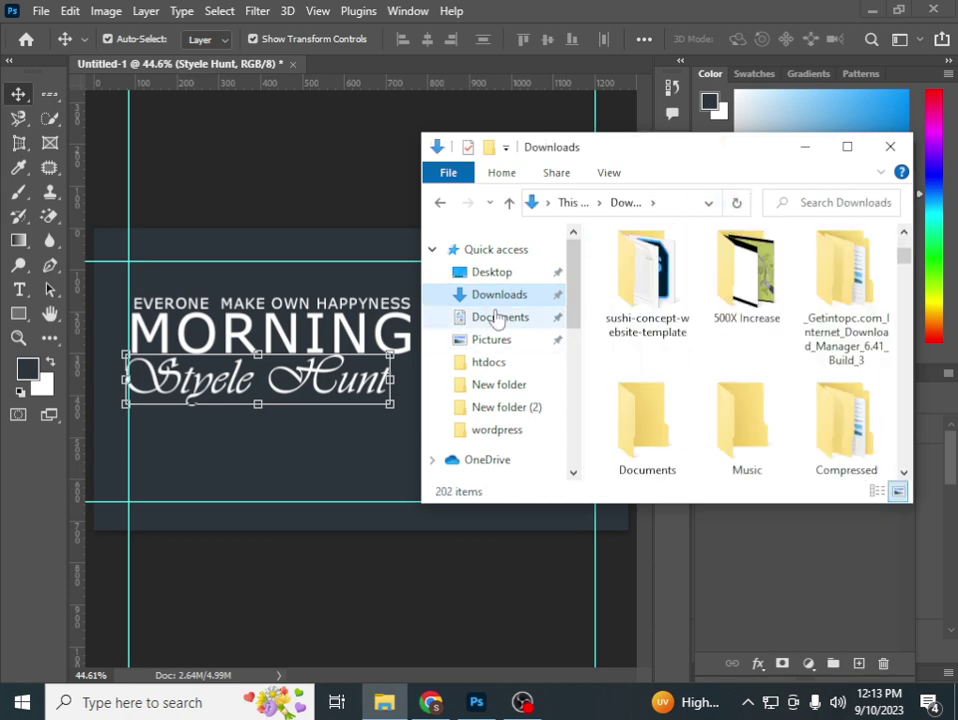
scroll(671, 338, down, 3)
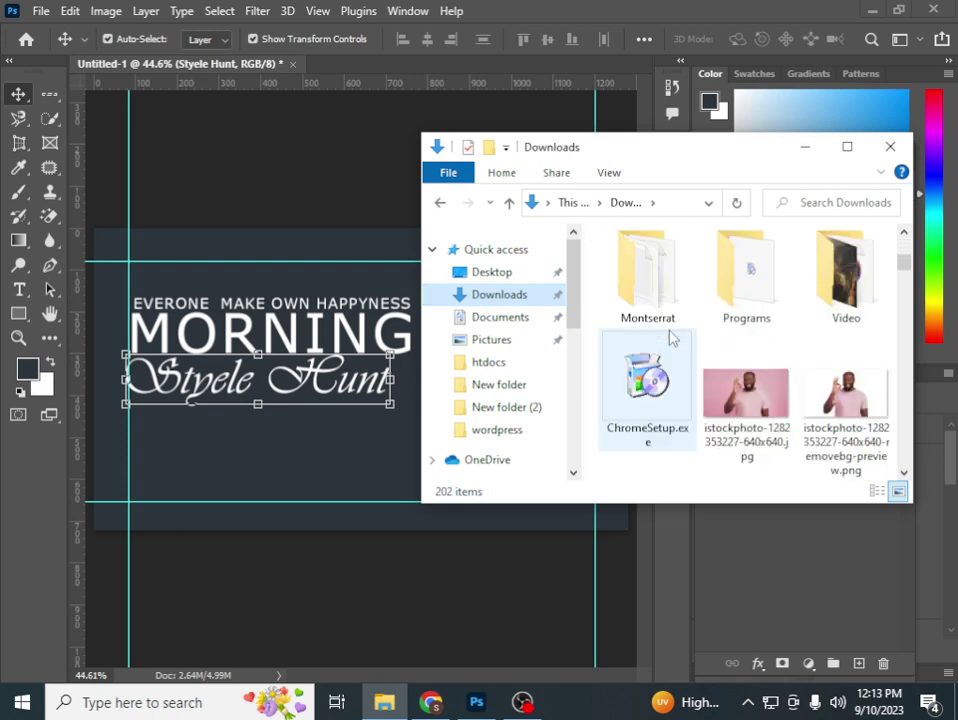
click(848, 410)
drag(848, 410, 386, 457)
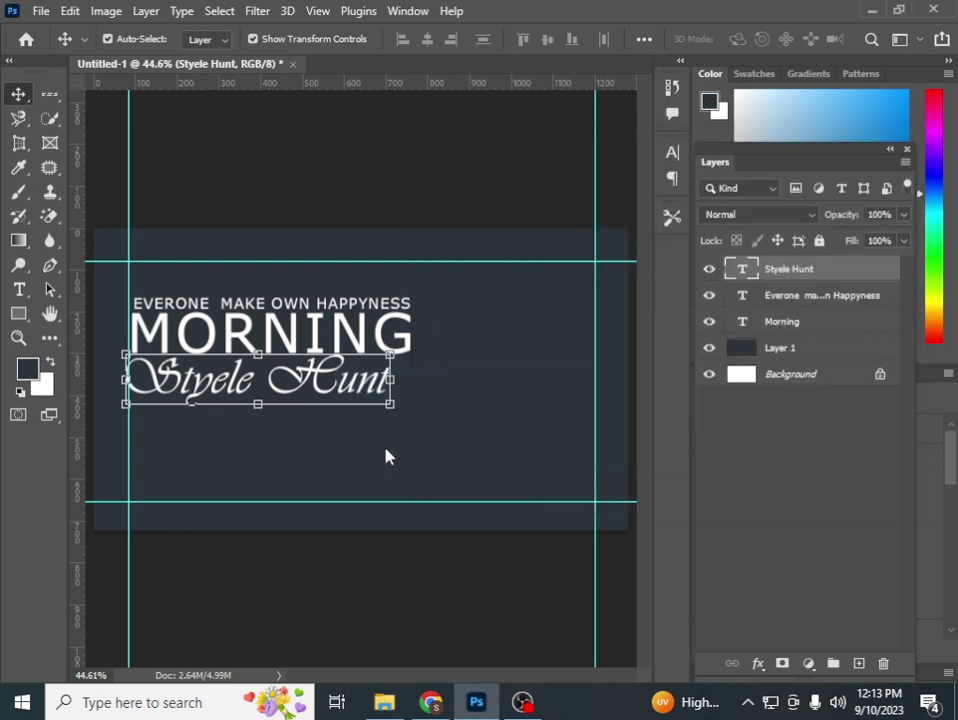
Move the istockphoto cut-out man to the banner's right, enlarge him, and commit
drag(395, 437, 545, 432)
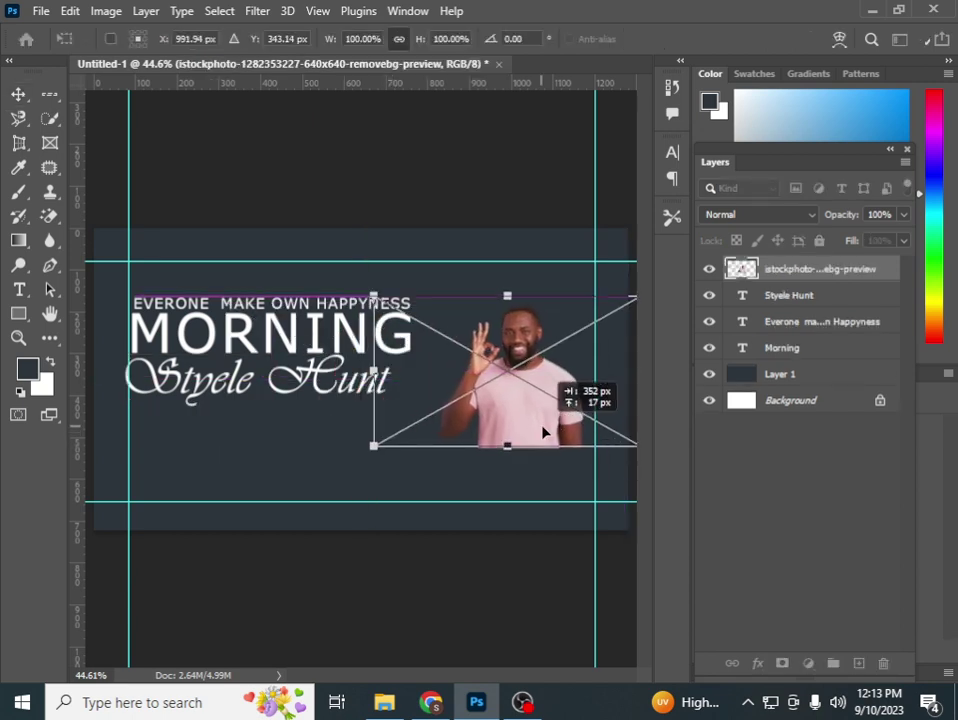
mouse_move(380, 447)
mouse_down()
mouse_move(260, 540)
mouse_move(200, 545)
mouse_move(470, 475)
mouse_move(440, 482)
mouse_up()
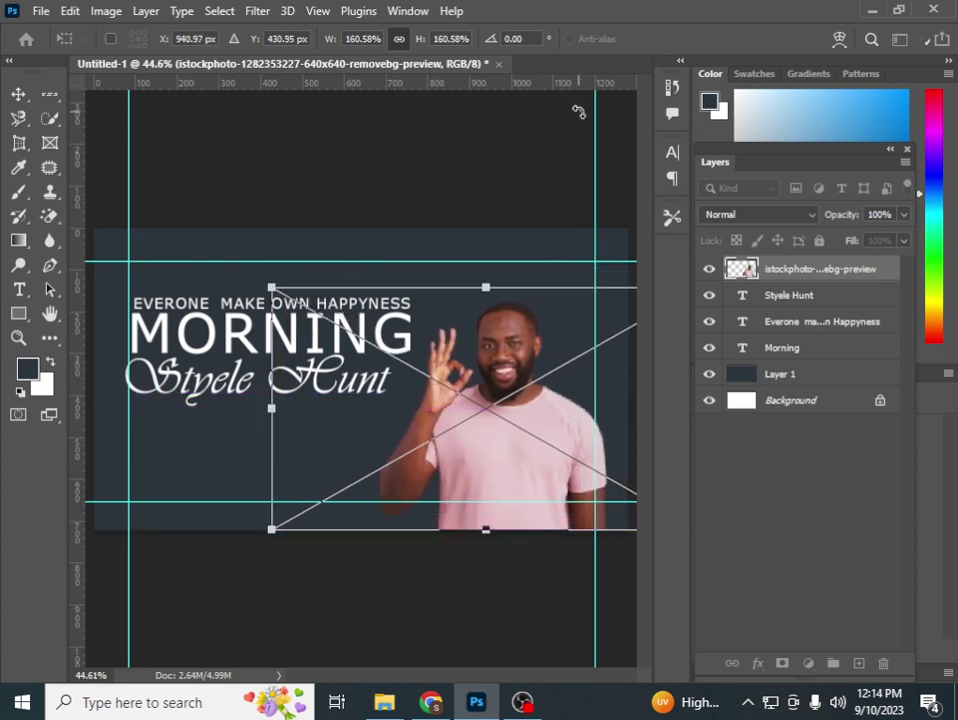
click(18, 94)
click(362, 175)
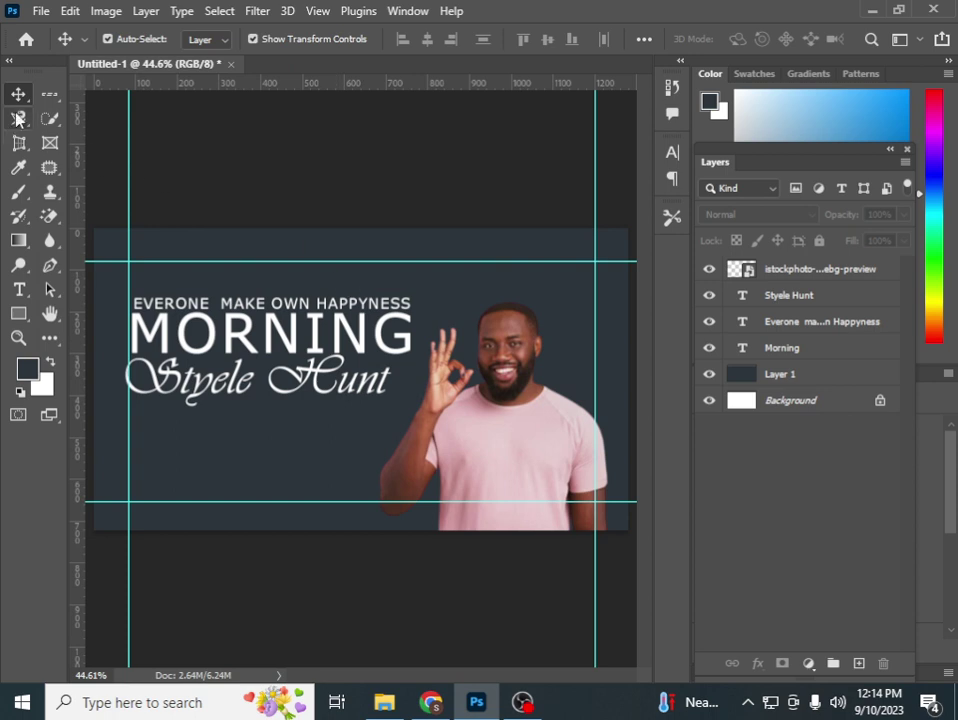
Close the Untitled-1 banner document without saving changes
click(234, 65)
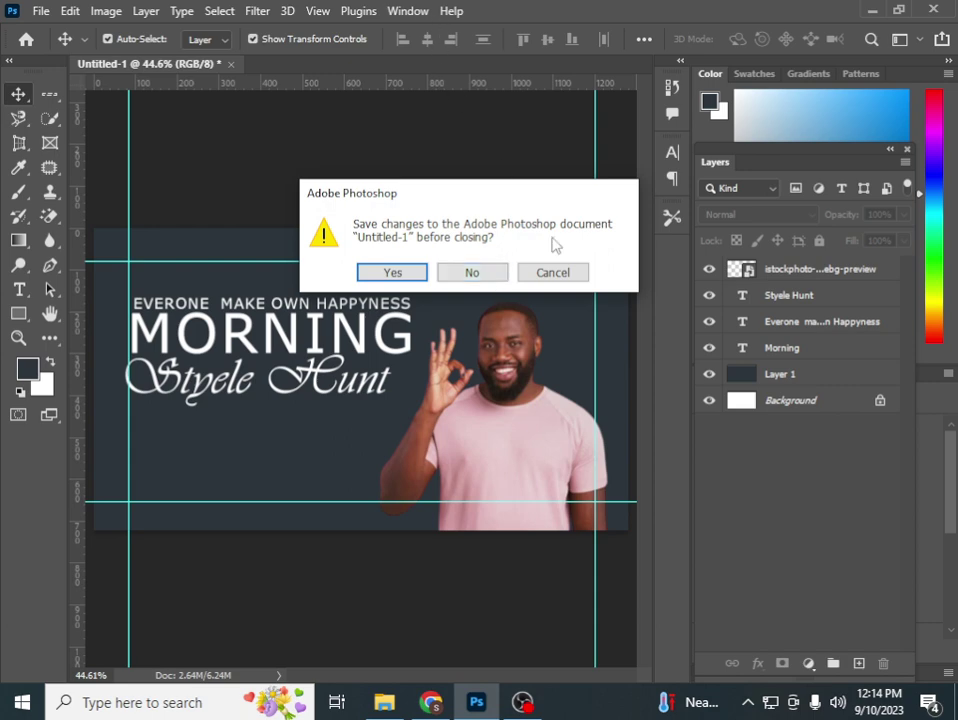
click(575, 276)
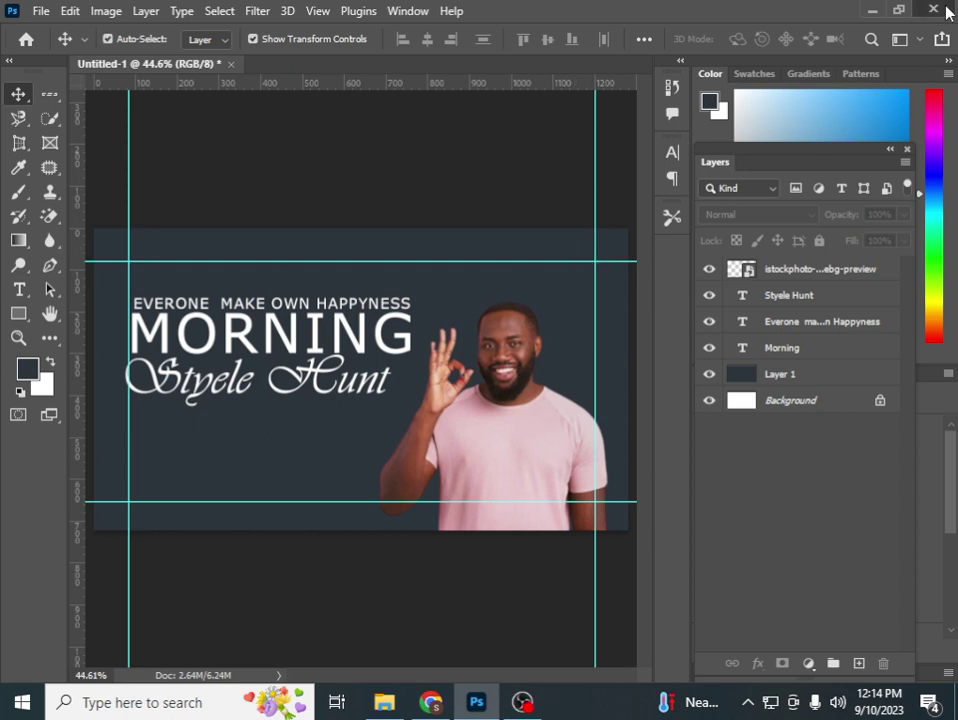
key(ctrl+q)
click(471, 272)
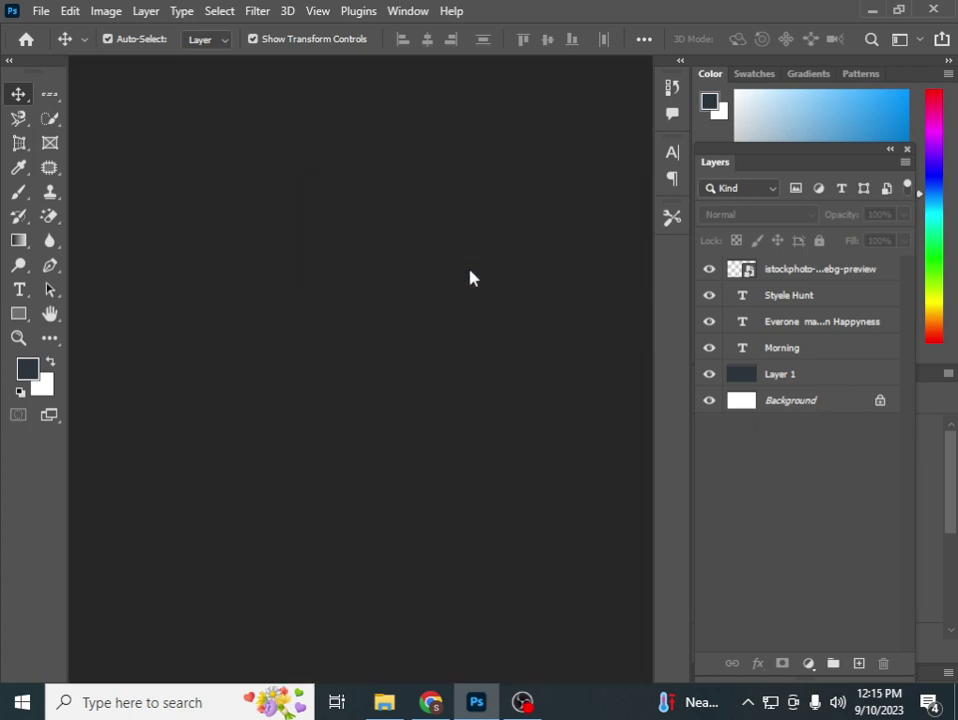
Search Google for the person's first name and show image results maximised
click(436, 705)
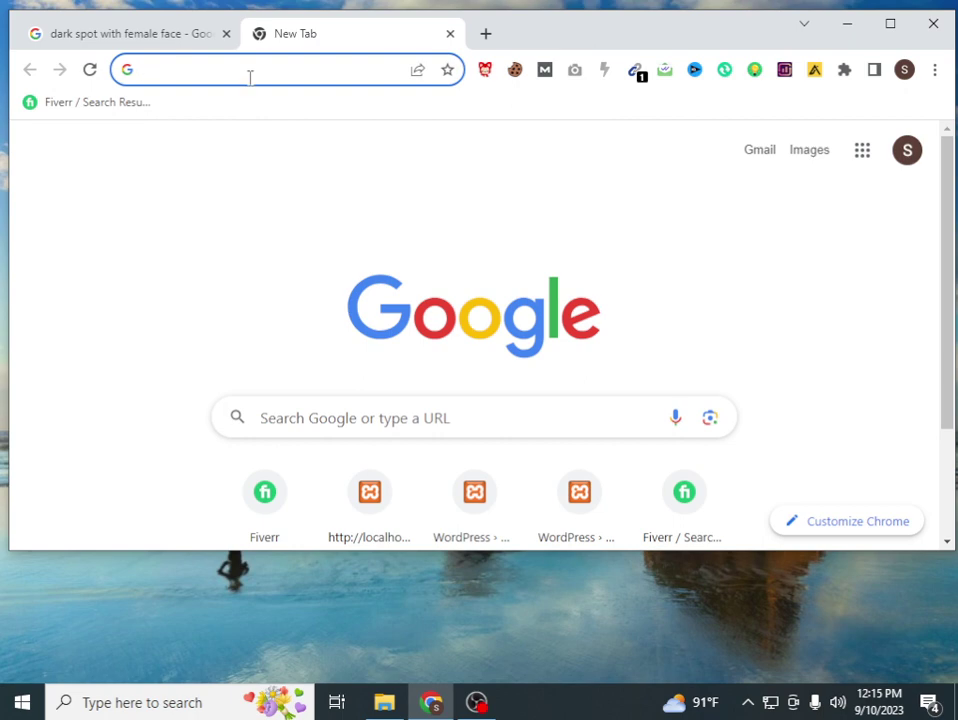
click(250, 77)
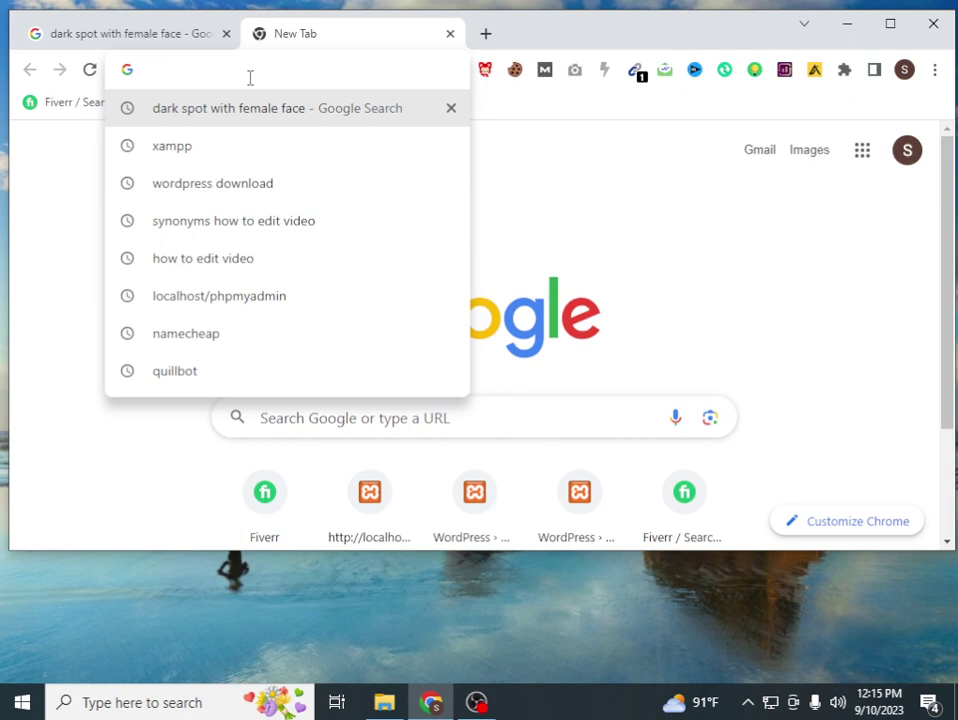
text(sabbir)
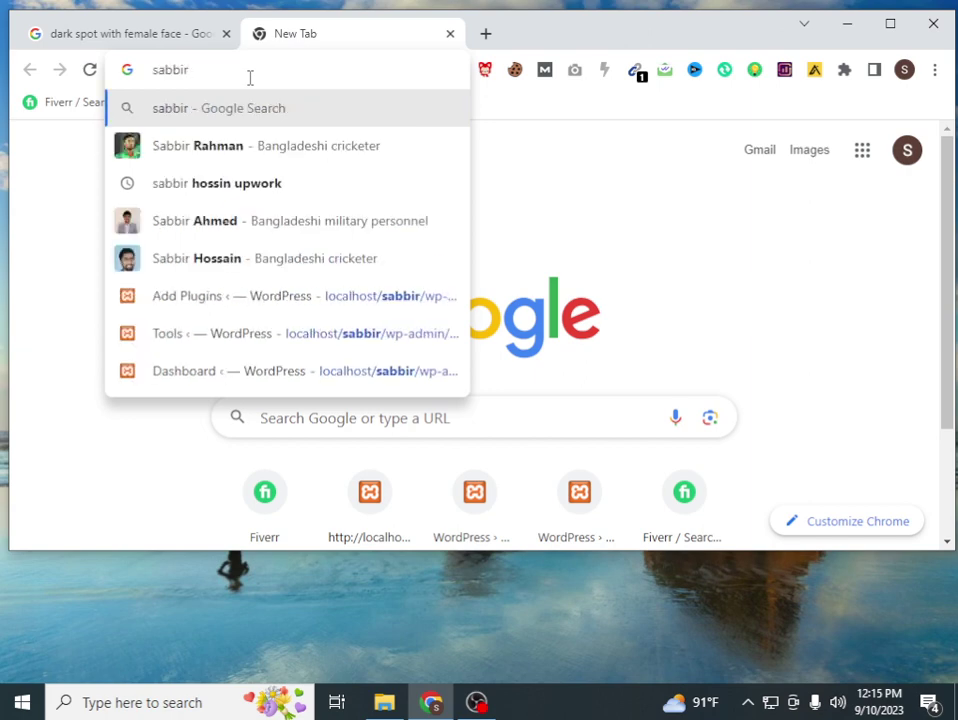
key(Return)
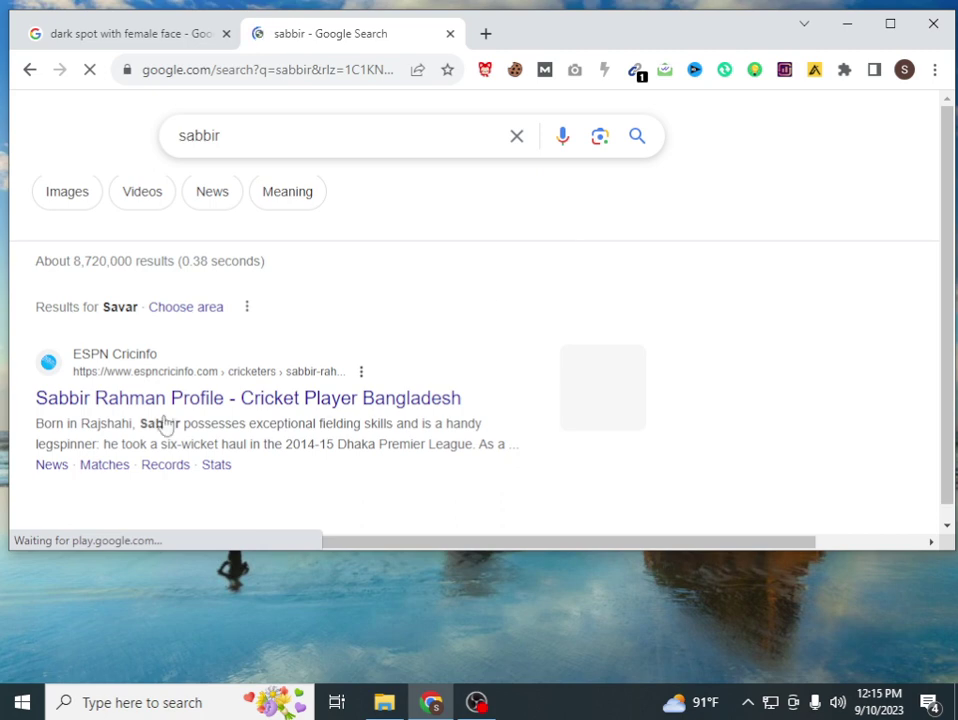
click(68, 196)
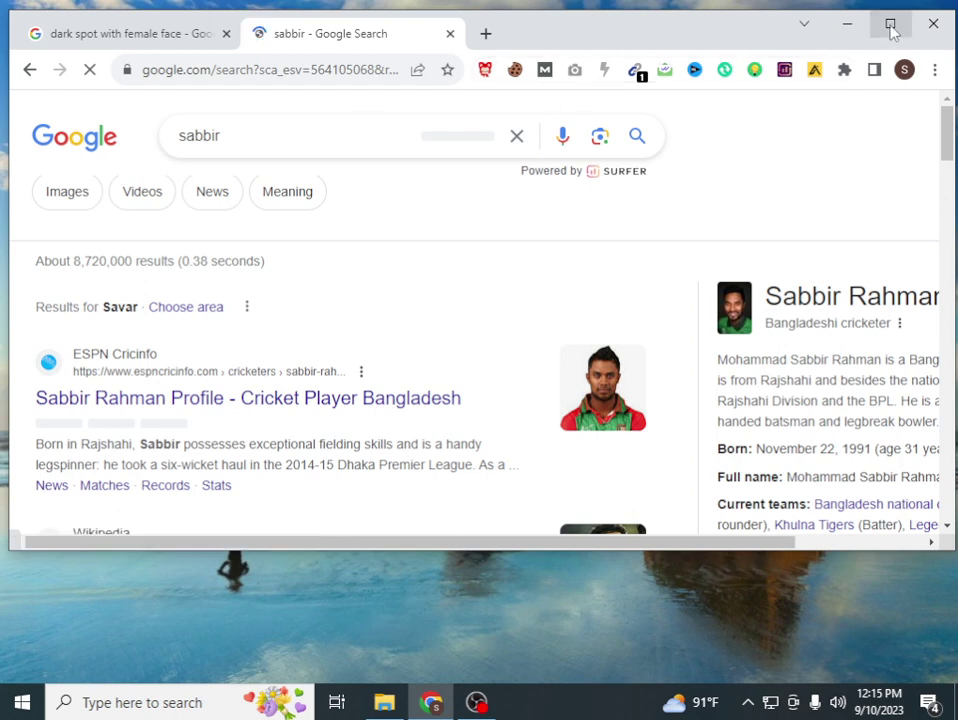
click(867, 33)
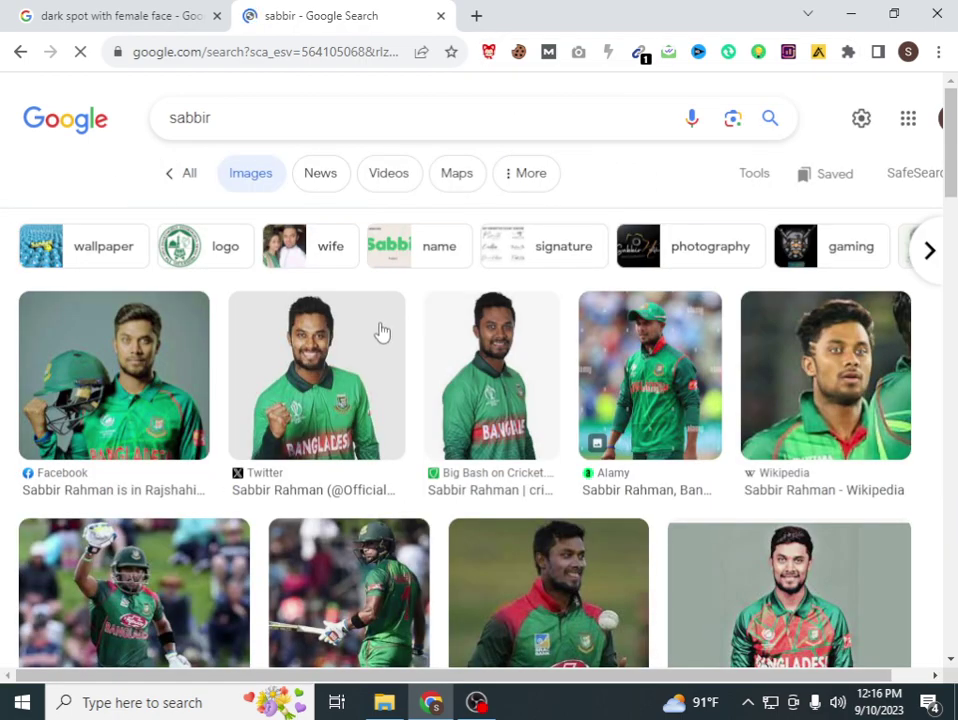
Browse the image results, then re-search with the person's full name
scroll(381, 331, down, 2)
scroll(381, 331, down, 1)
scroll(567, 362, down, 2)
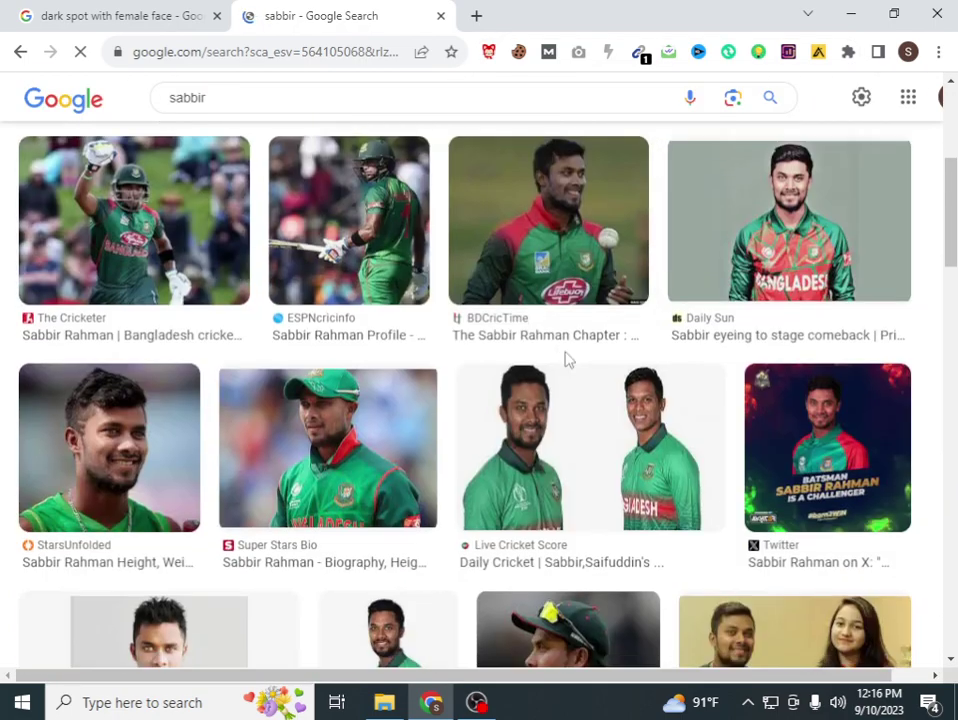
scroll(560, 360, down, 2)
scroll(522, 350, down, 1)
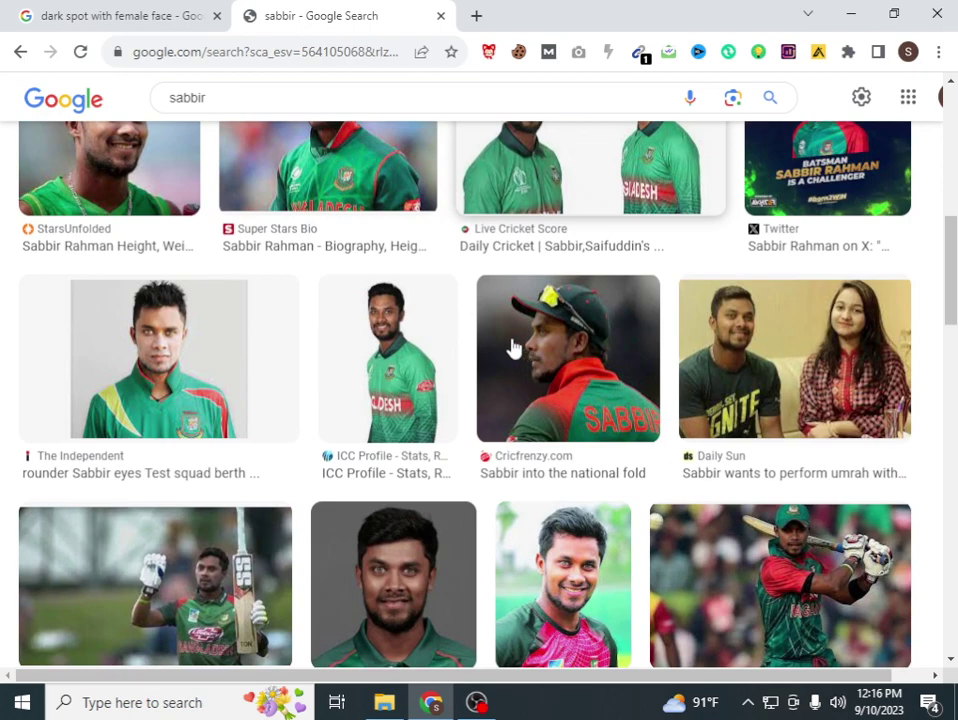
scroll(512, 347, down, 4)
scroll(481, 342, down, 2)
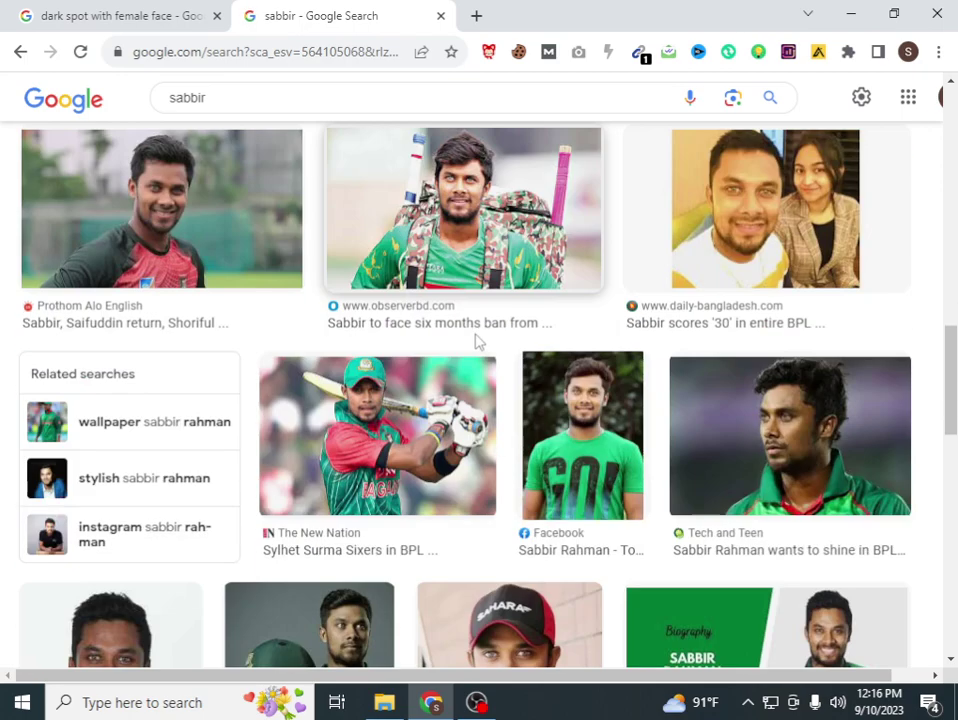
scroll(477, 342, up, 6)
scroll(476, 342, up, 6)
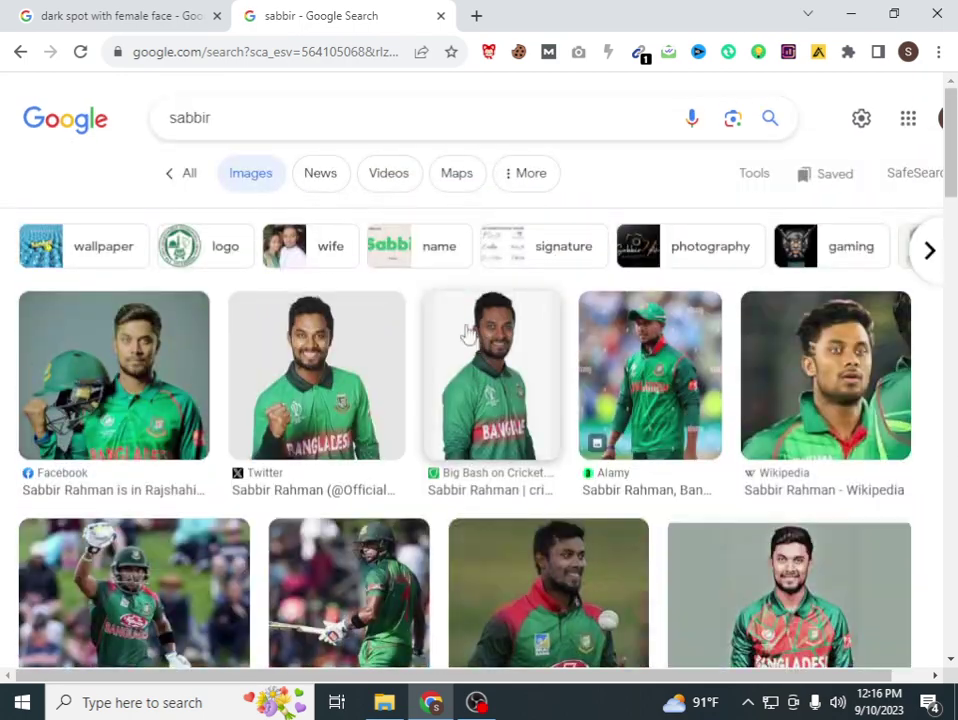
click(235, 120)
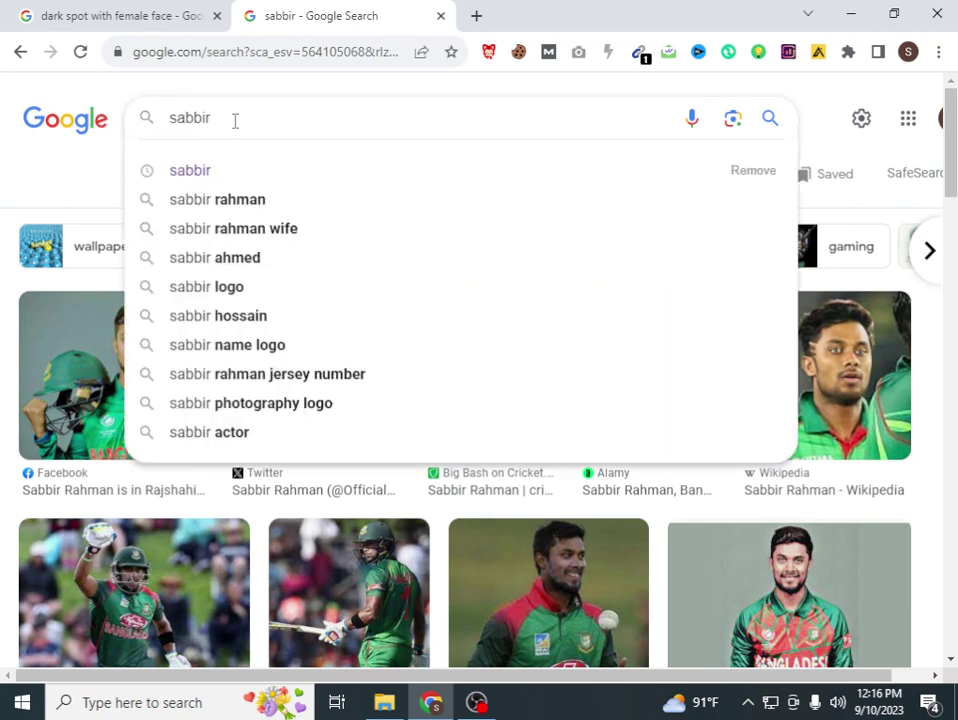
text(sabb)
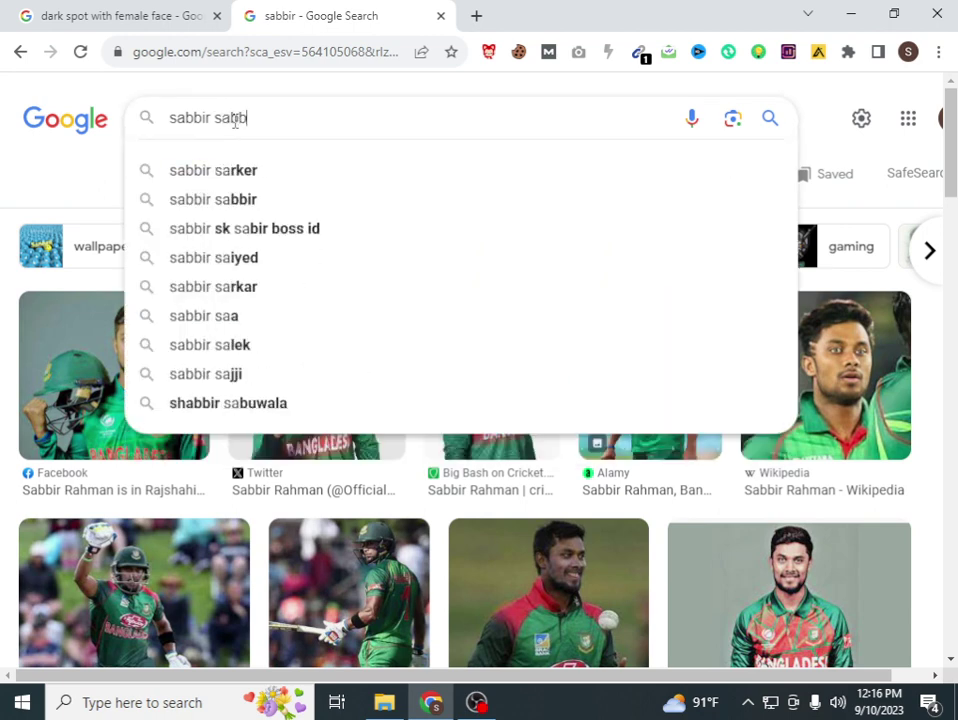
text(i)
key(BackSpace)
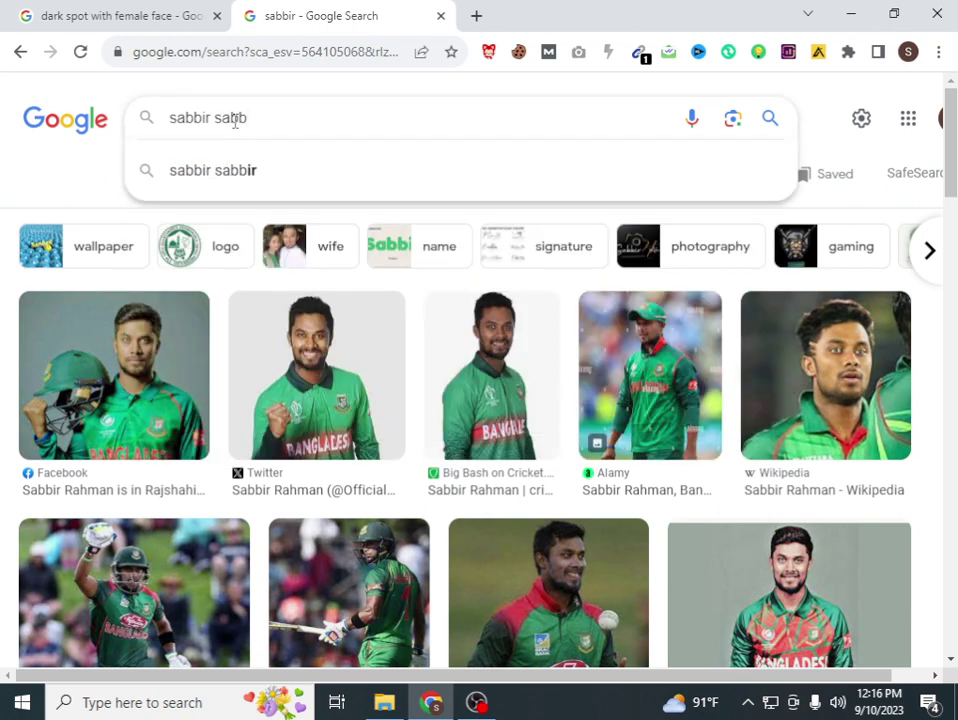
key(BackSpace)
key(BackSpace)
key(BackSpace)
key(BackSpace)
key(BackSpace)
text(h)
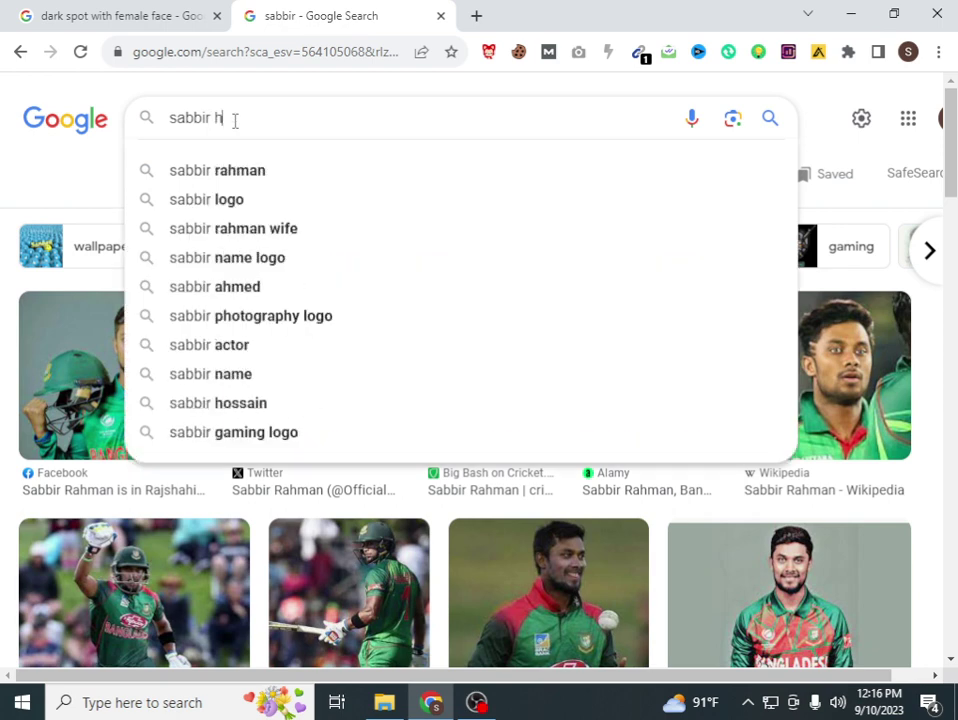
text(ossin)
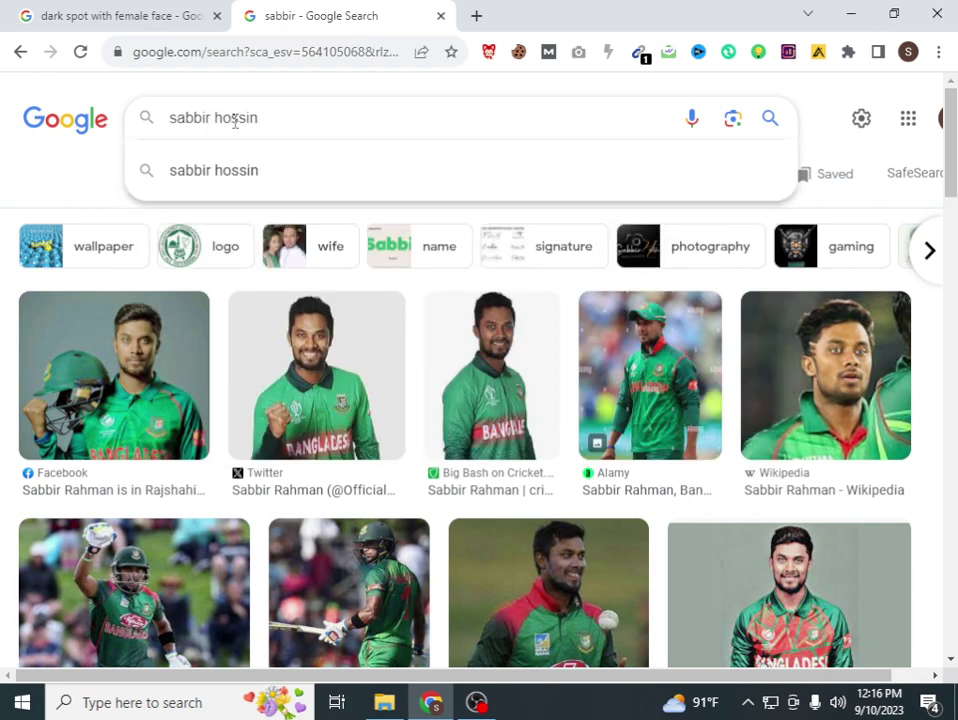
key(Return)
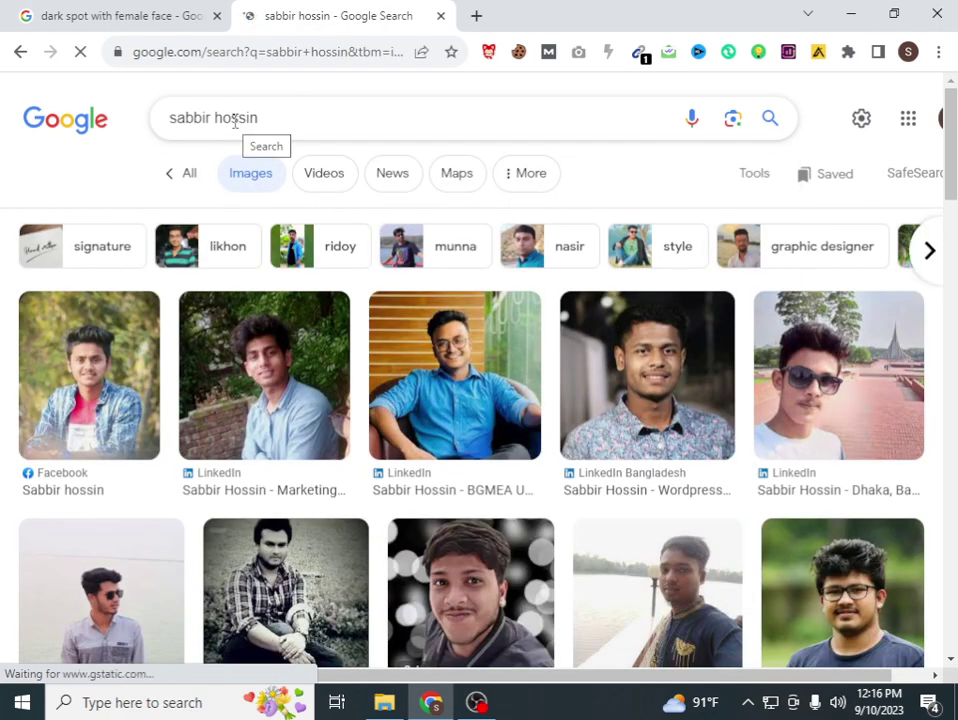
Save the brick-wall portrait to Downloads as 1659373891197.jpg
click(246, 405)
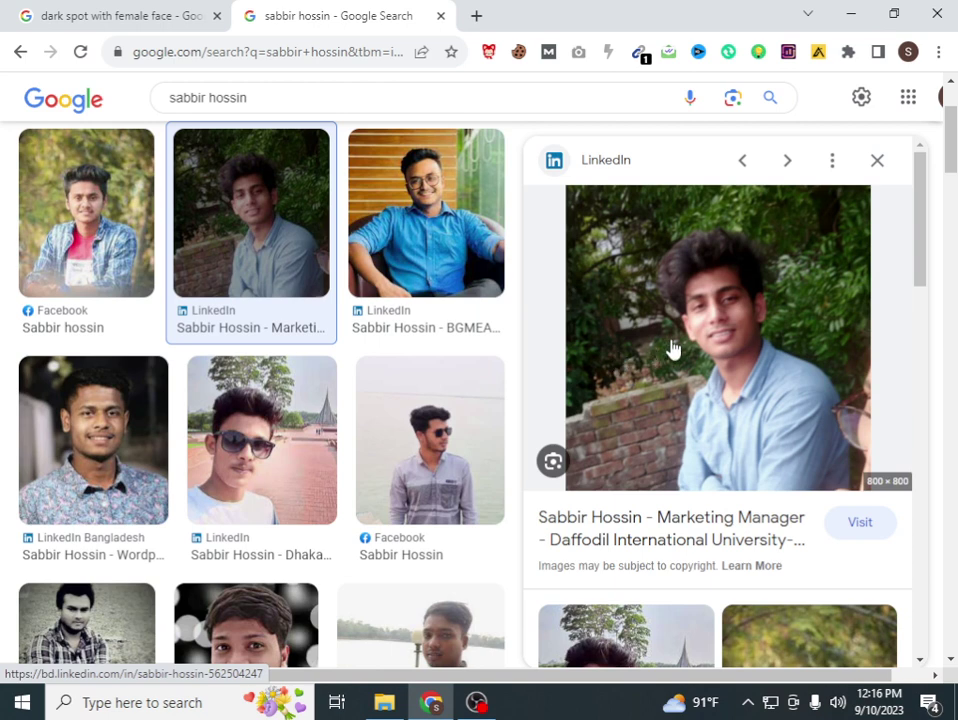
drag(618, 272, 620, 272)
right_click(620, 270)
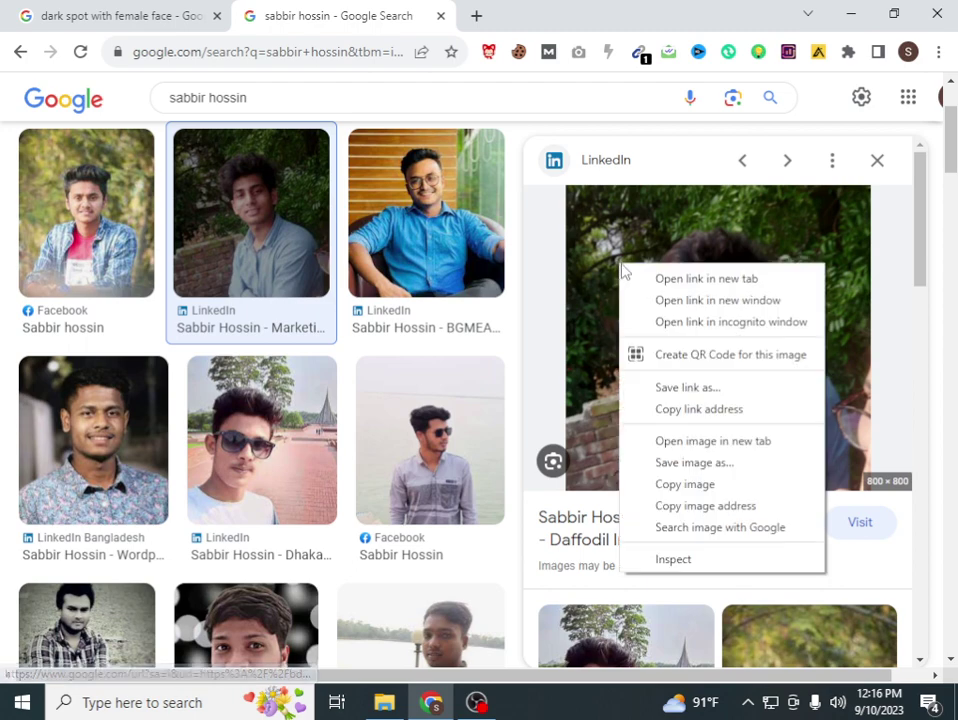
click(683, 463)
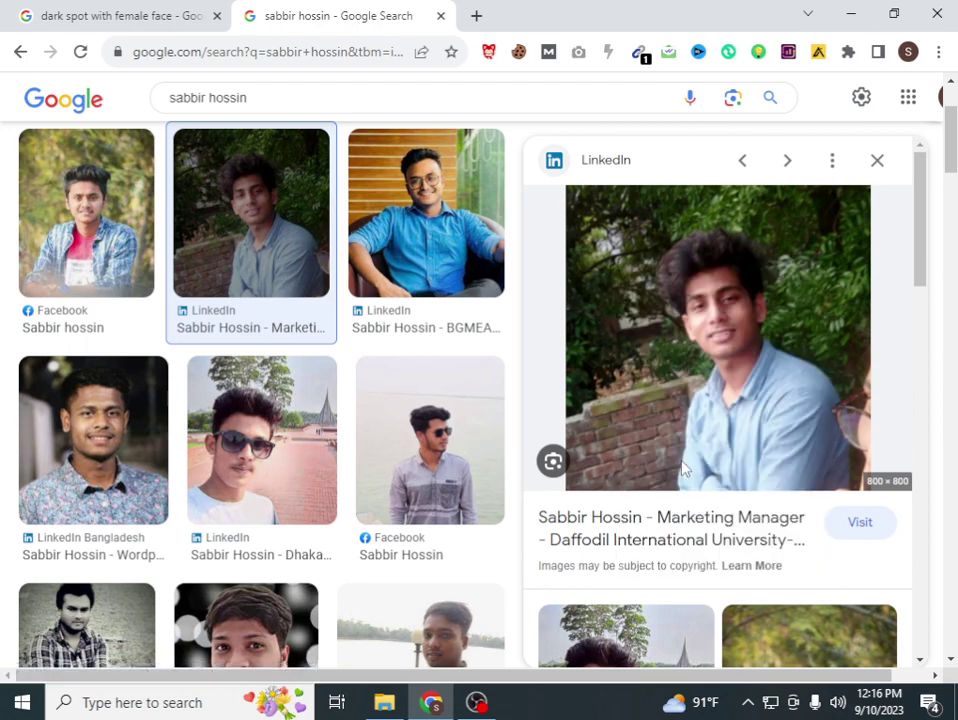
scroll(683, 464, down, 4)
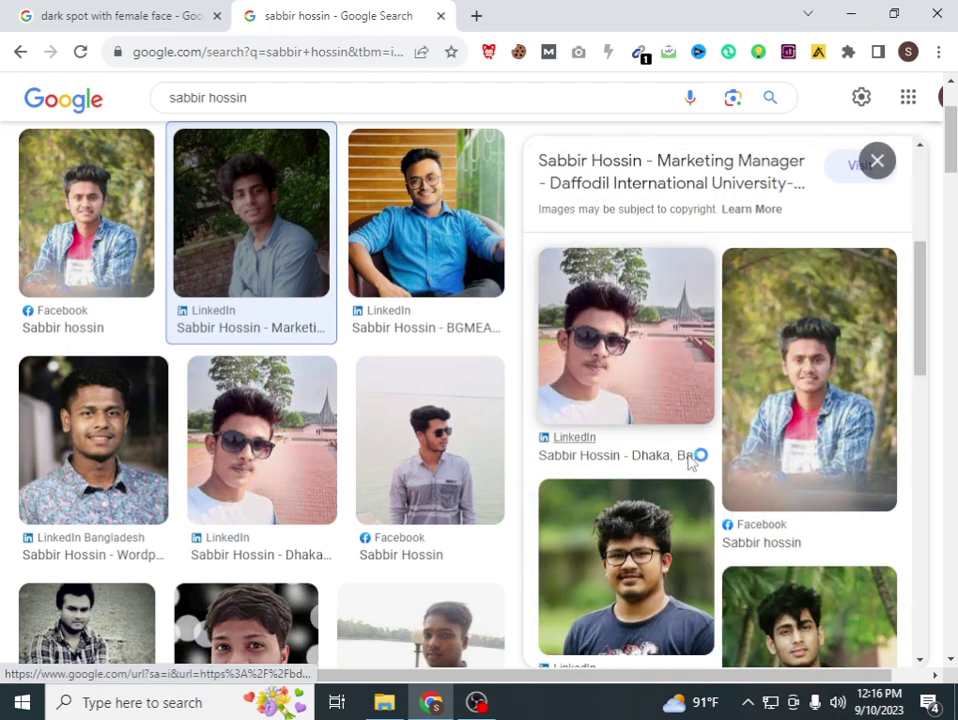
scroll(690, 460, up, 4)
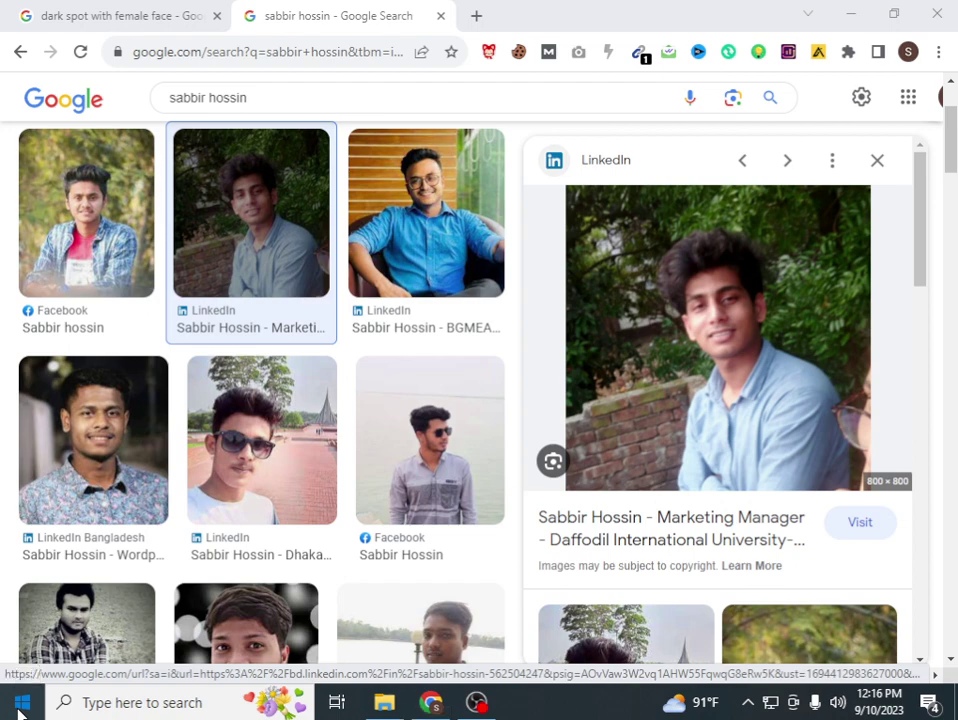
scroll(706, 285, down, 5)
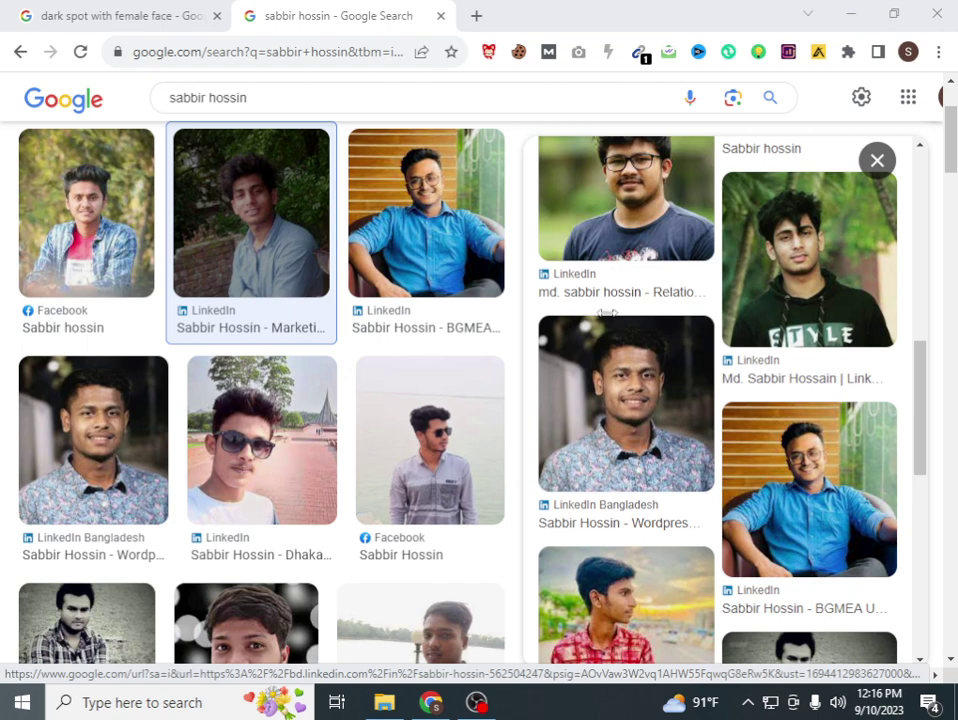
key(super)
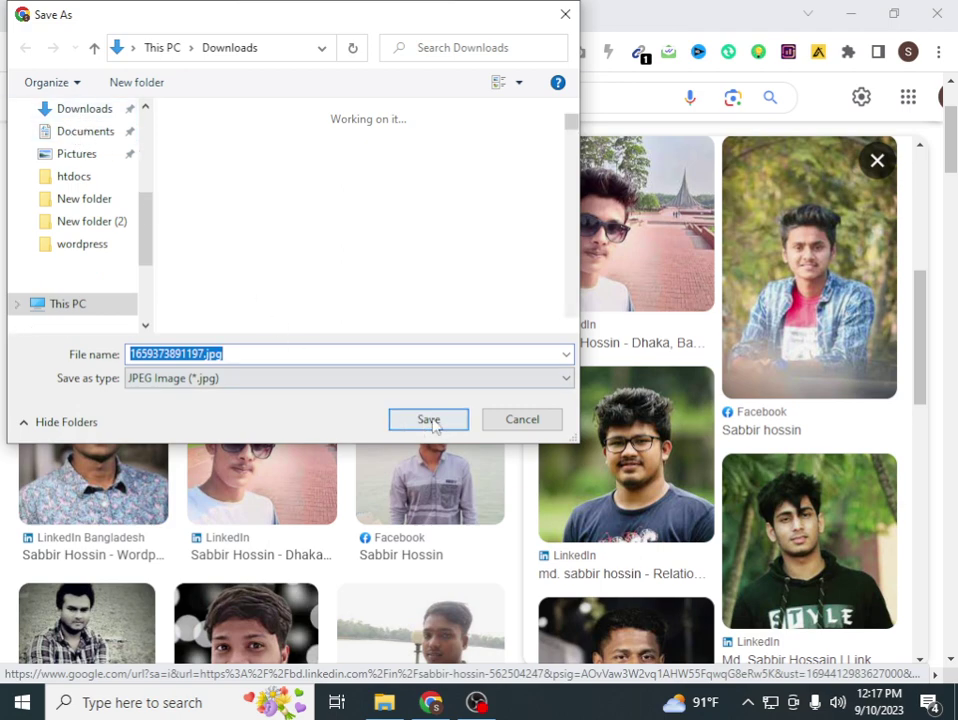
click(428, 421)
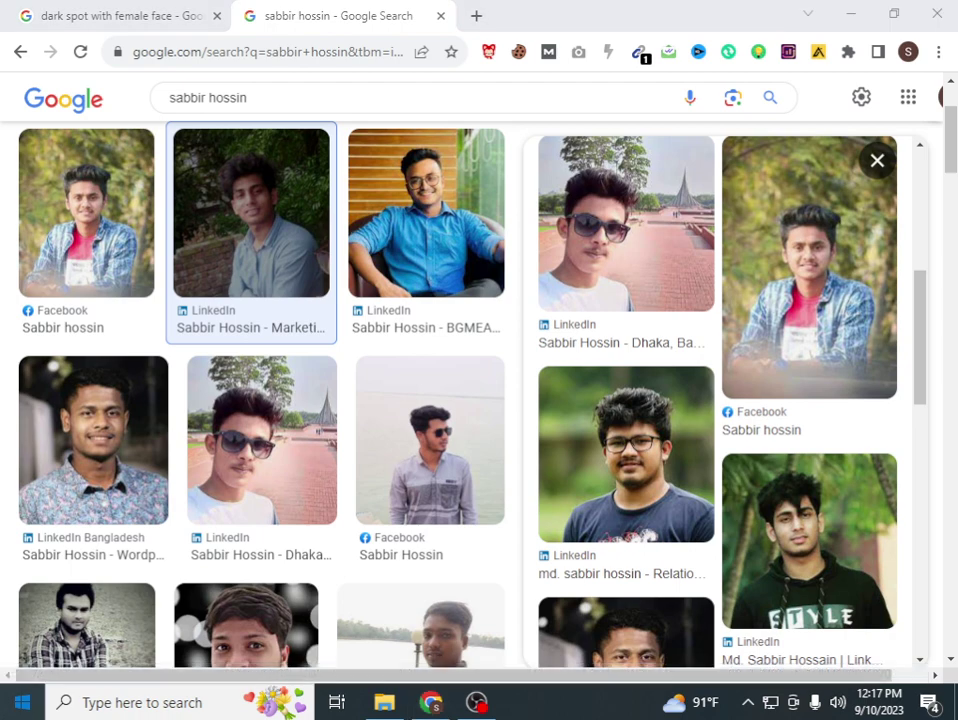
key(super)
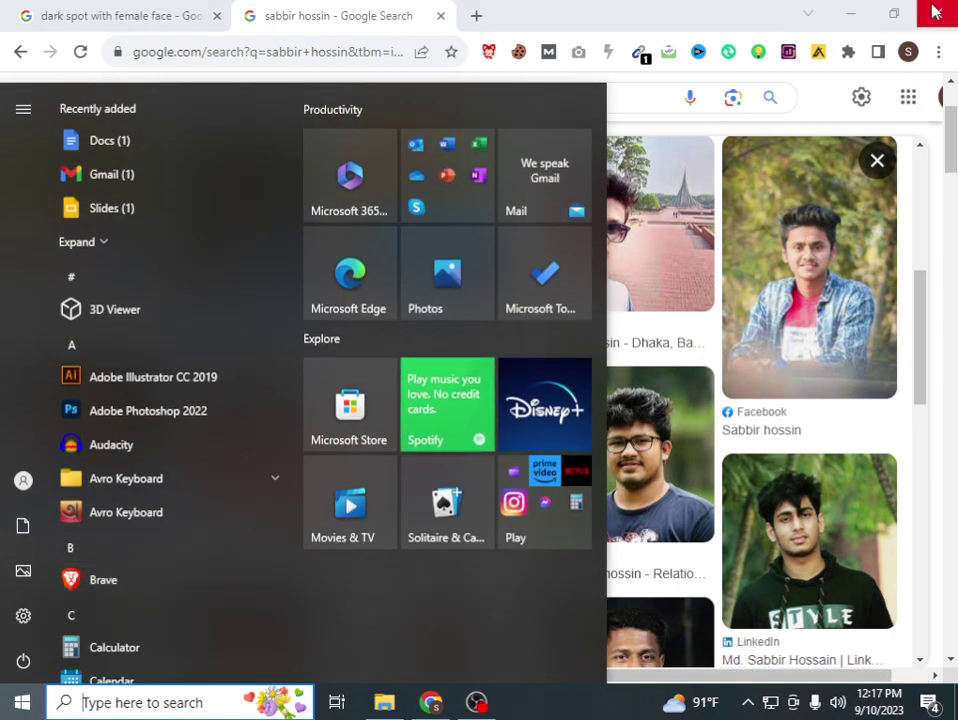
Close the portrait search tab in Chrome
click(438, 17)
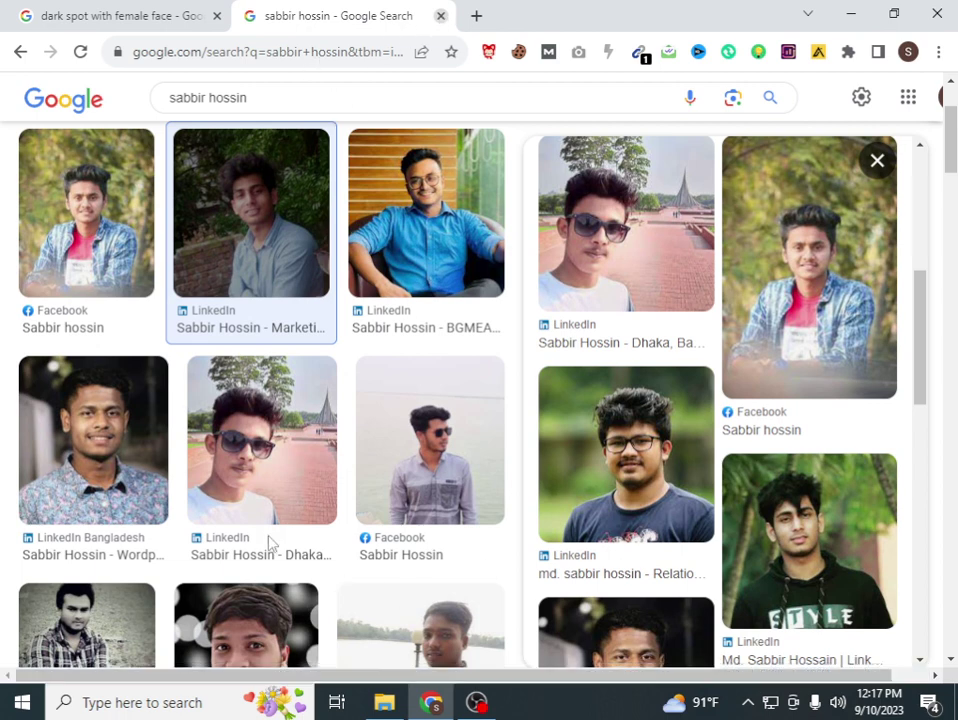
key(ctrl+w)
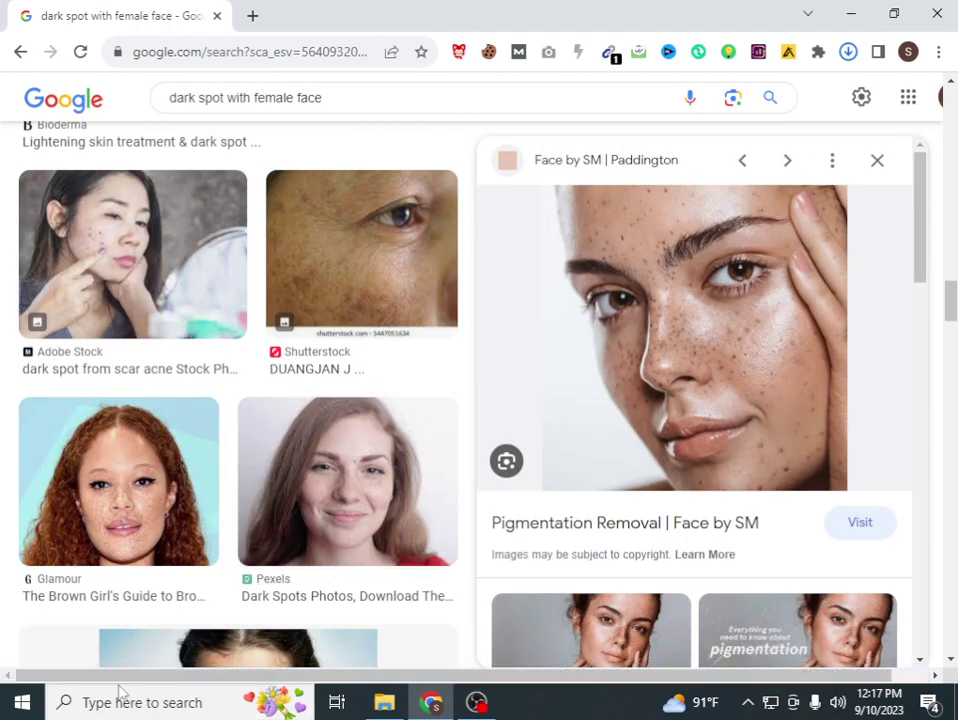
key(super)
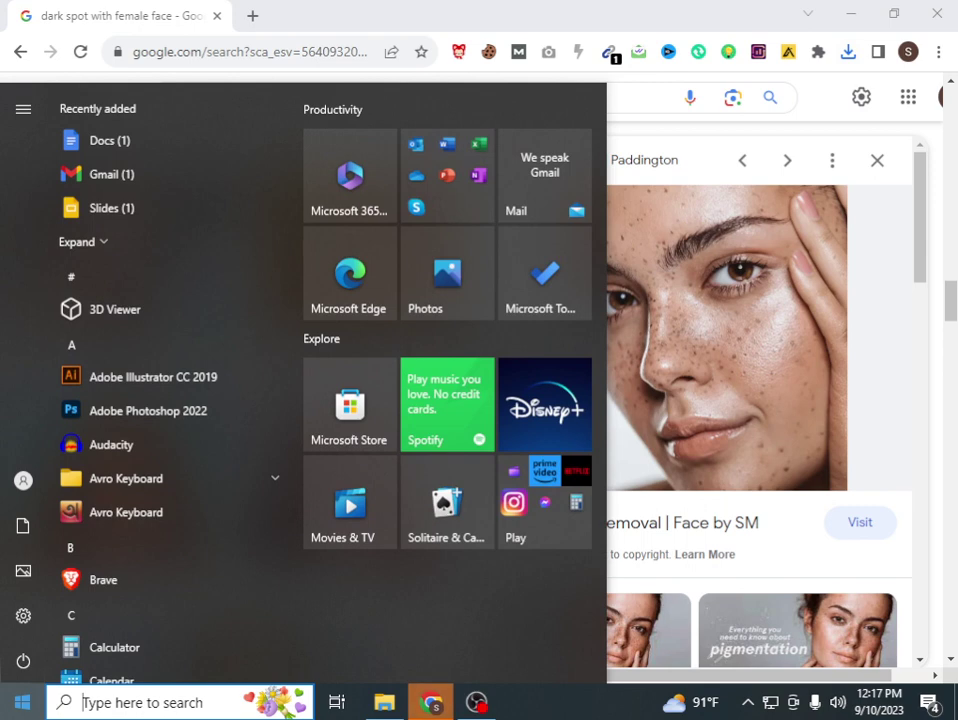
text(ph)
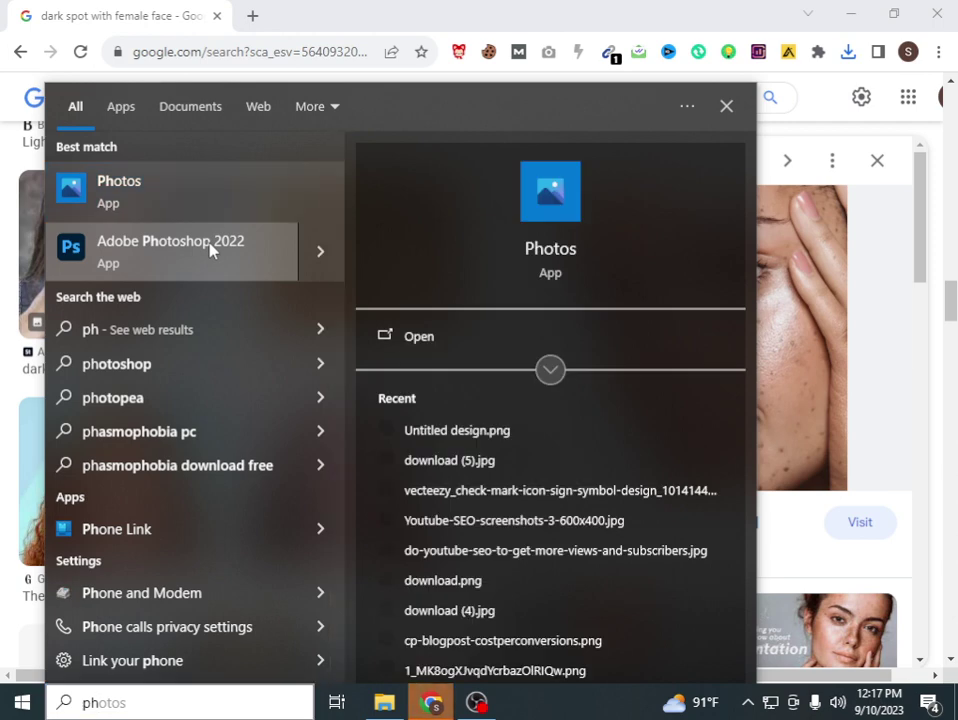
click(160, 260)
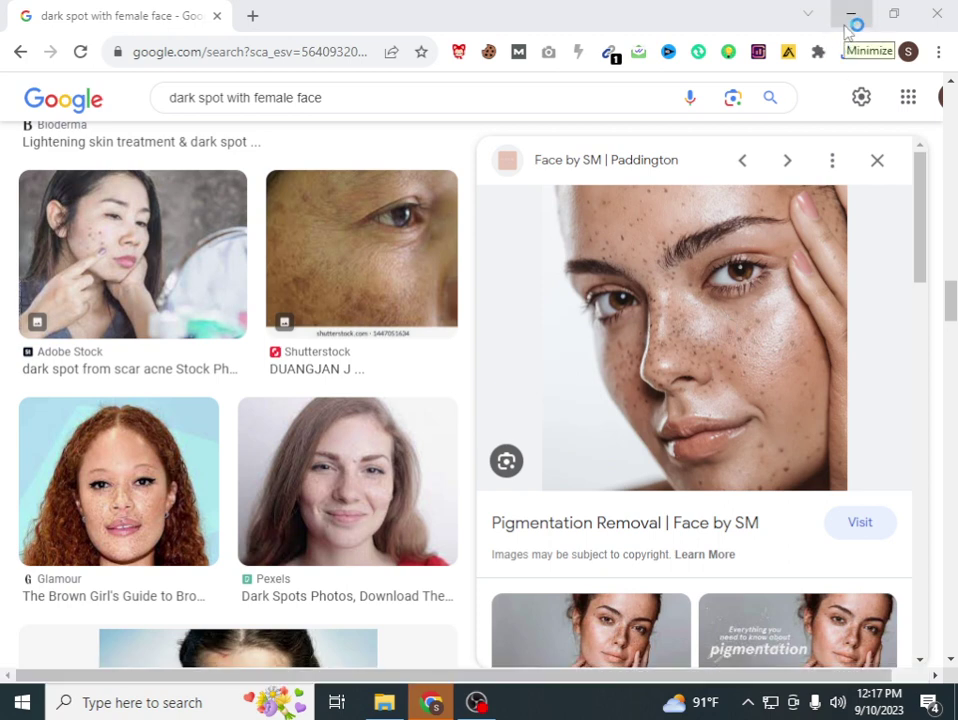
Minimise Chrome and the Downloads window, then refresh the desktop twice
click(851, 16)
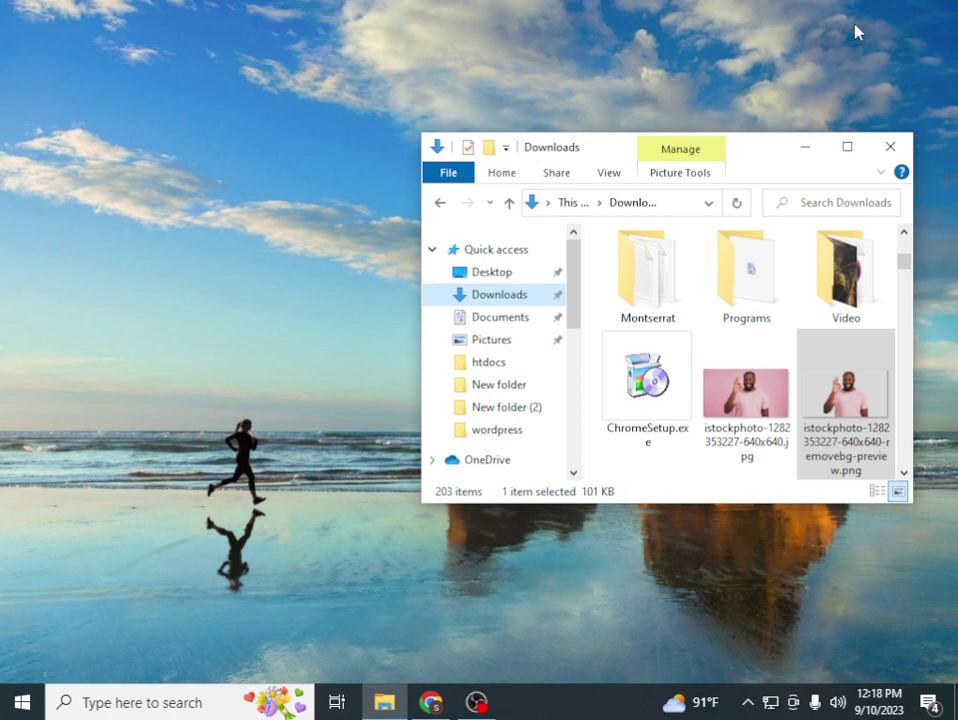
click(806, 149)
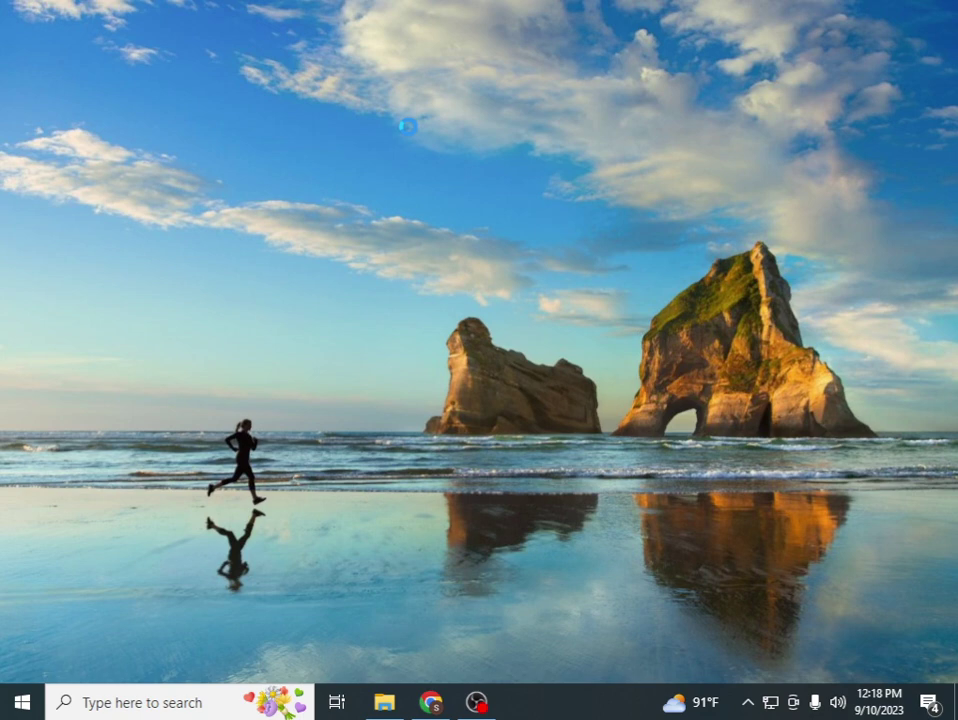
right_click(408, 127)
click(449, 183)
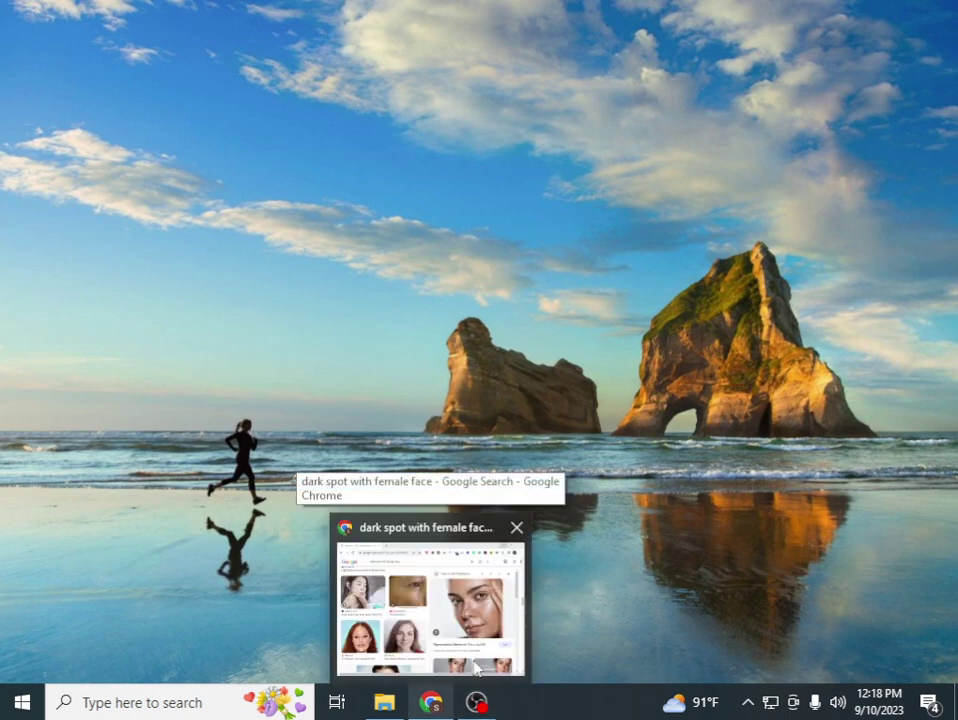
right_click(381, 210)
click(425, 261)
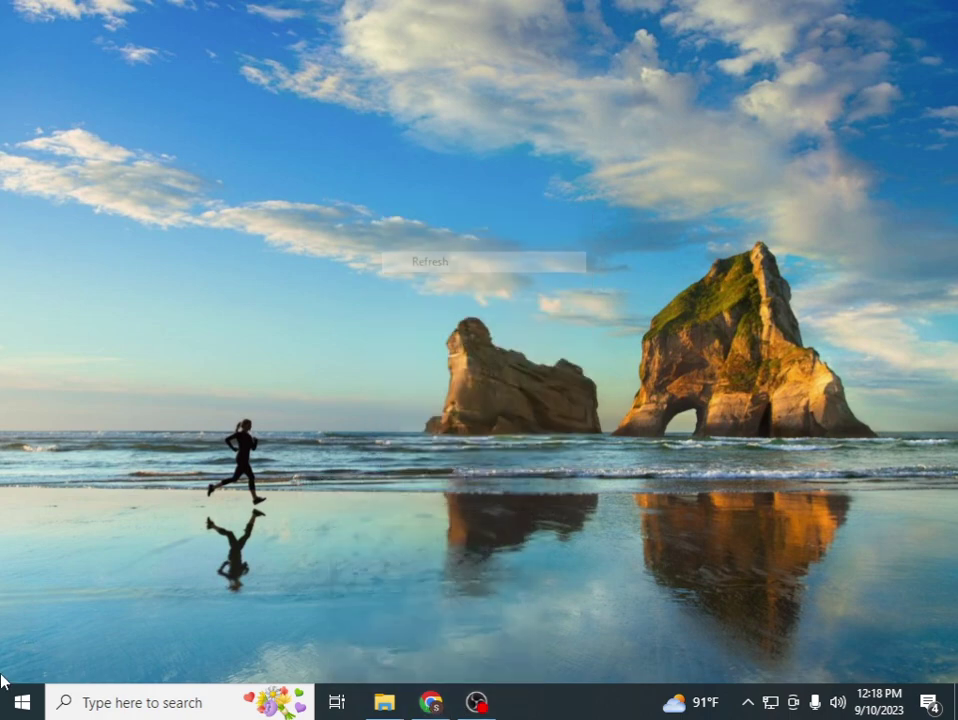
click(22, 702)
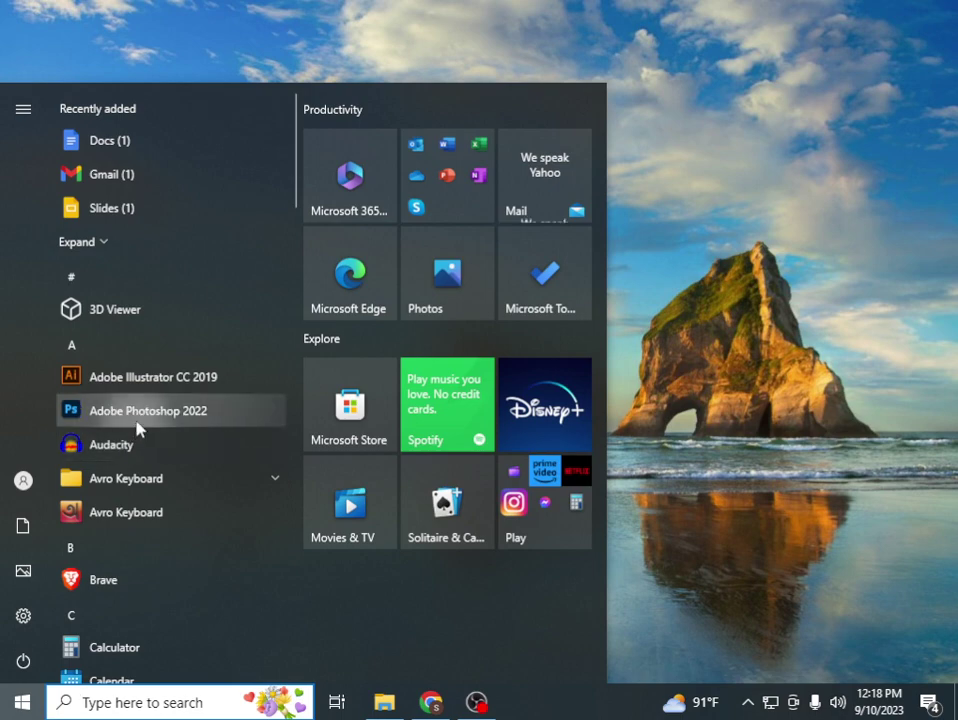
Launch Adobe Photoshop 2022, refreshing the desktop while it loads
click(137, 424)
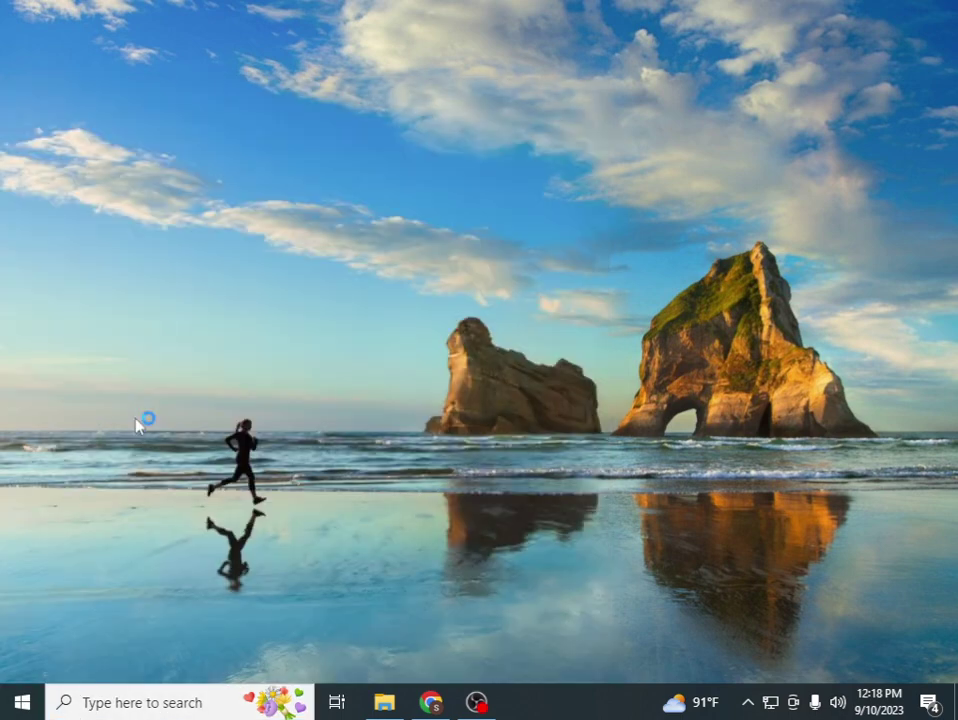
right_click(186, 259)
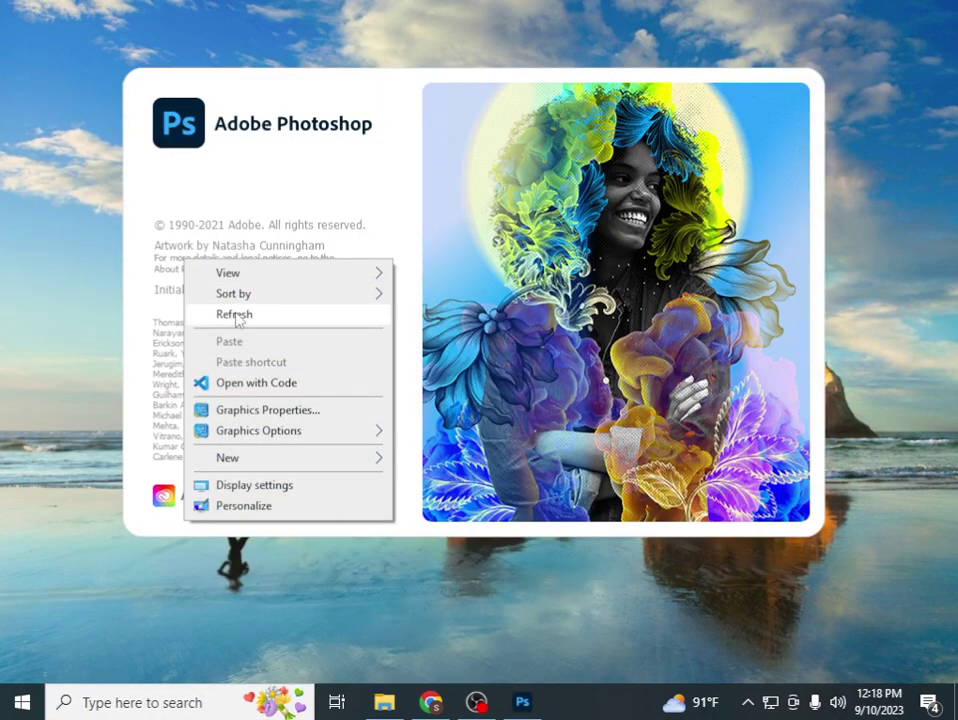
click(238, 318)
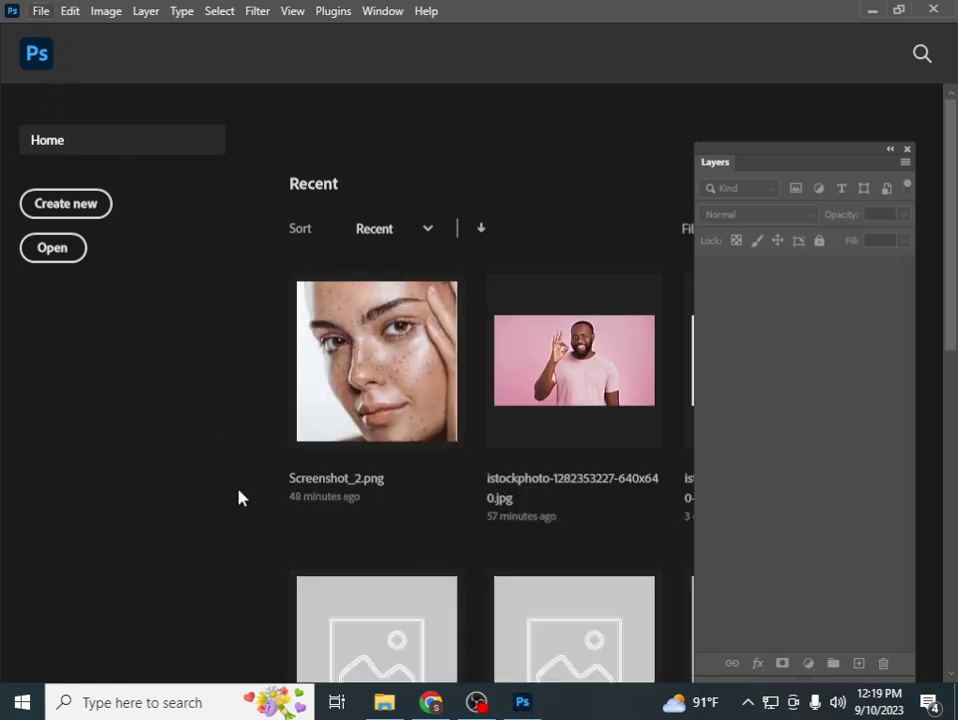
Find 1659373891197.jpg in Downloads' Today group and drag it into Photoshop
click(382, 703)
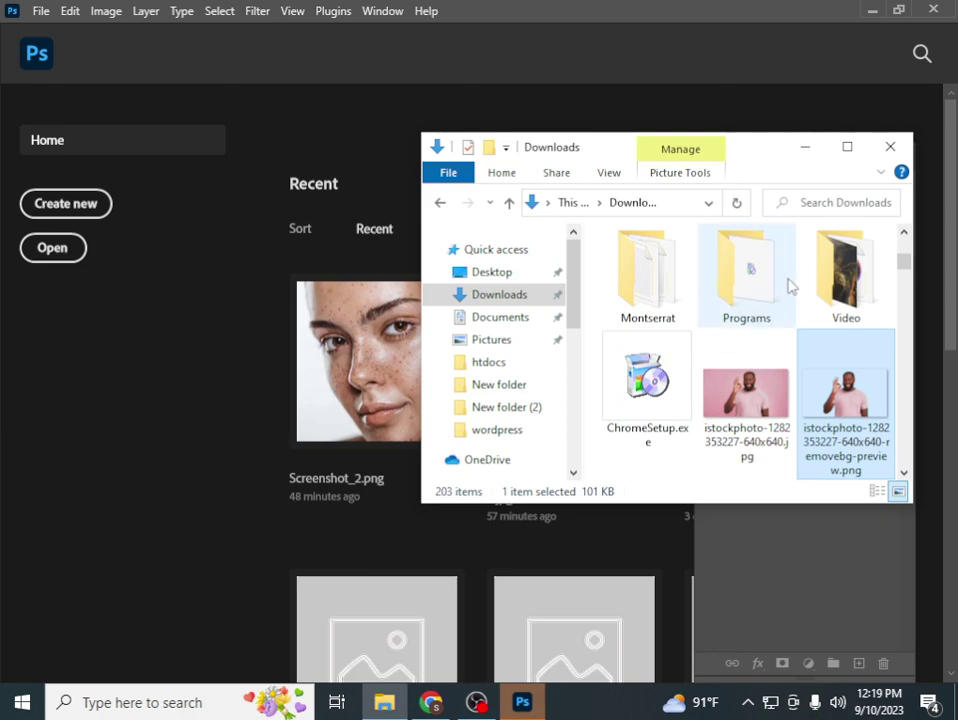
click(483, 296)
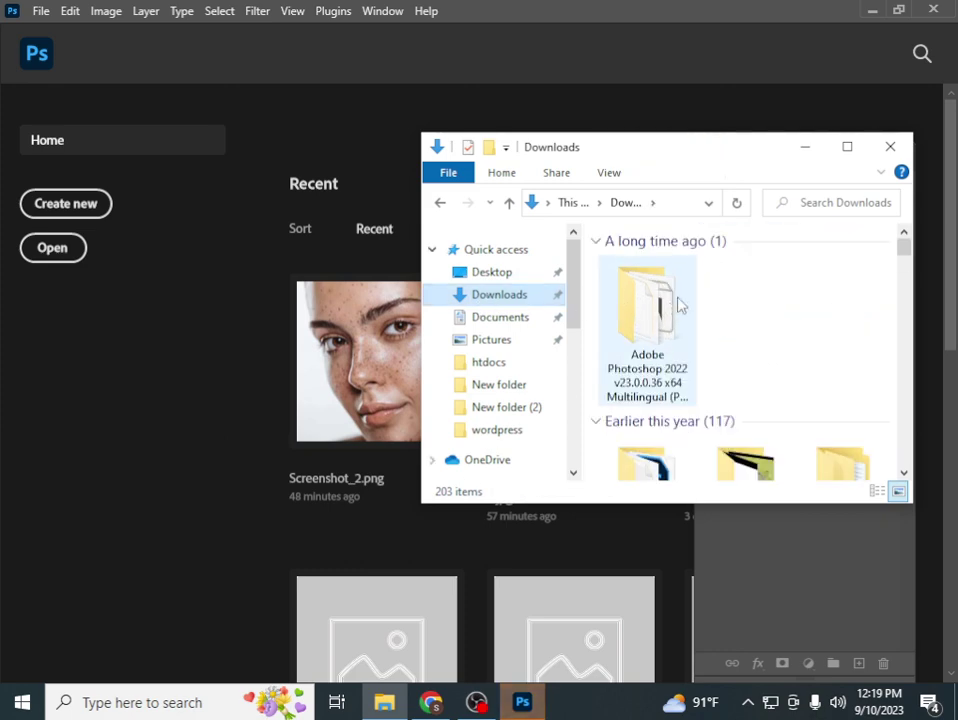
scroll(737, 348, down, 2)
scroll(737, 348, down, 2)
scroll(737, 348, down, 2)
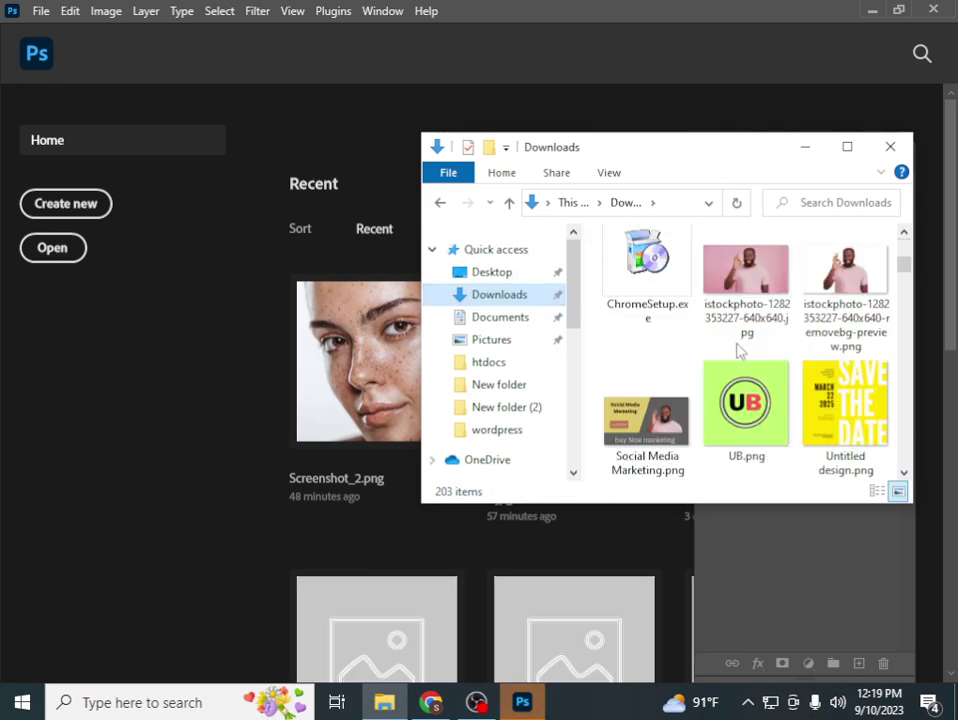
scroll(737, 348, down, 2)
scroll(737, 348, down, 2)
scroll(737, 348, down, 2)
scroll(737, 348, down, 2)
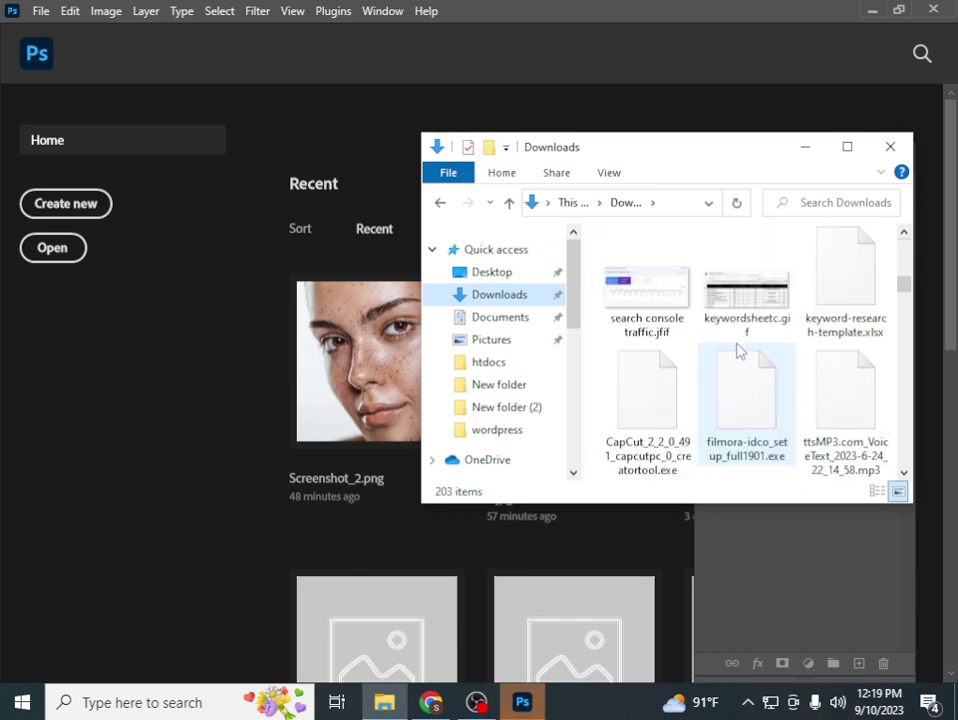
scroll(737, 348, down, 2)
scroll(737, 348, down, 2)
scroll(737, 348, up, 1)
scroll(737, 348, up, 2)
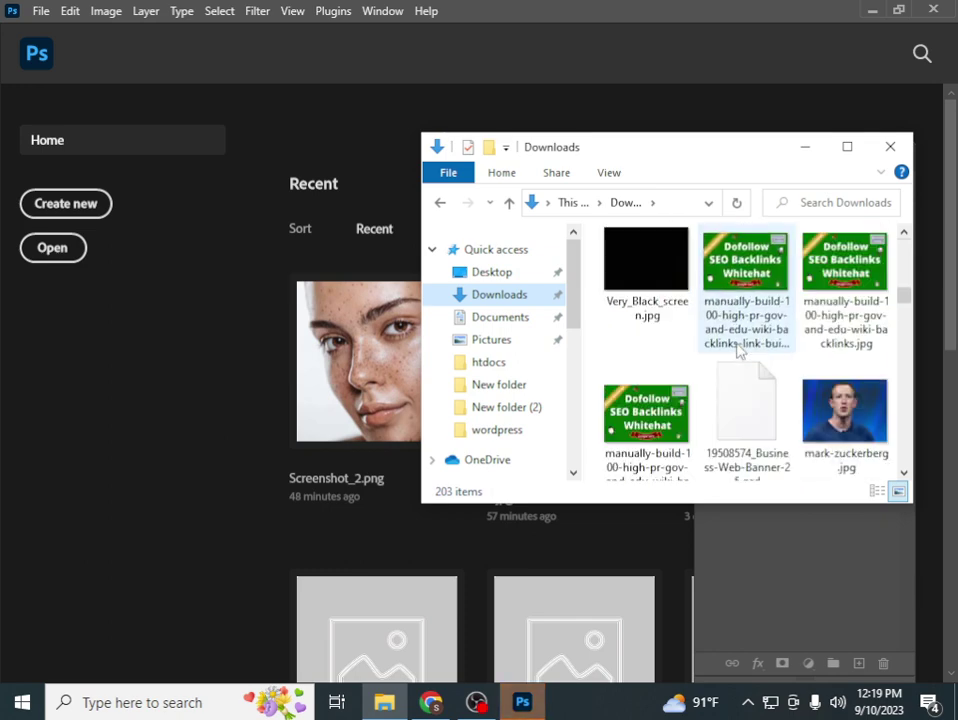
scroll(737, 348, down, 2)
scroll(737, 348, up, 2)
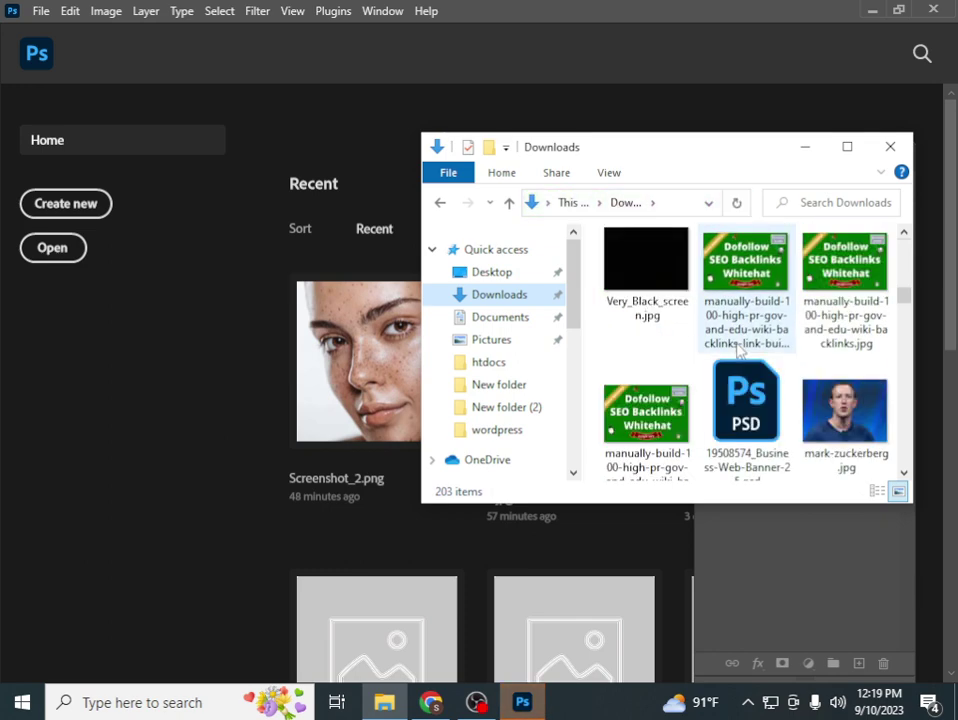
scroll(737, 348, down, 3)
scroll(743, 366, down, 3)
scroll(743, 366, down, 3)
scroll(743, 366, down, 3)
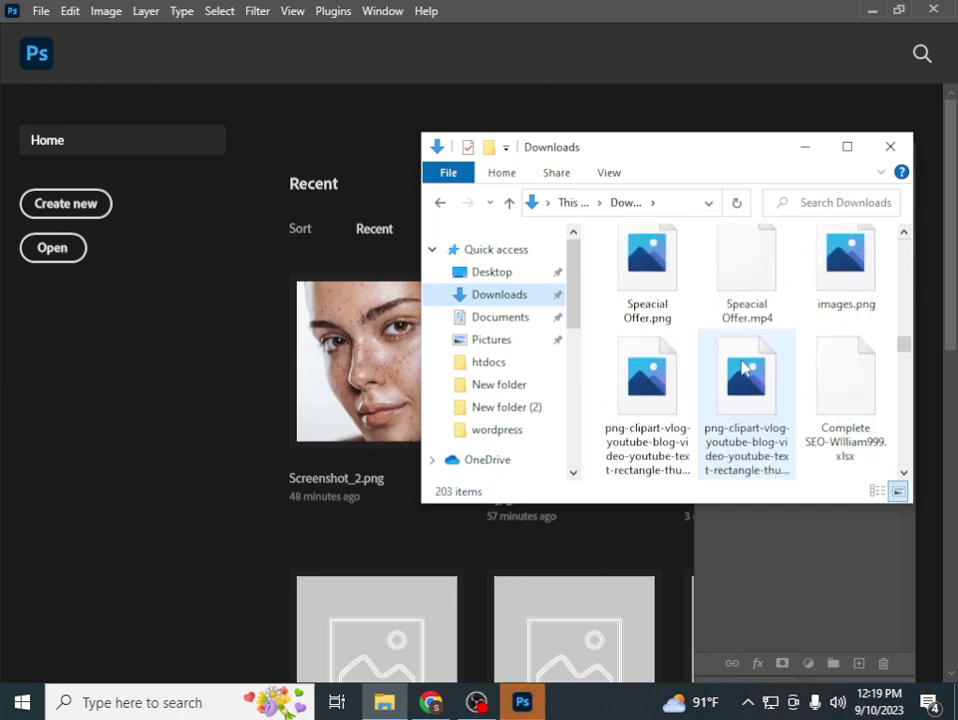
scroll(743, 366, down, 3)
scroll(743, 366, down, 3)
scroll(743, 368, down, 3)
scroll(743, 366, down, 3)
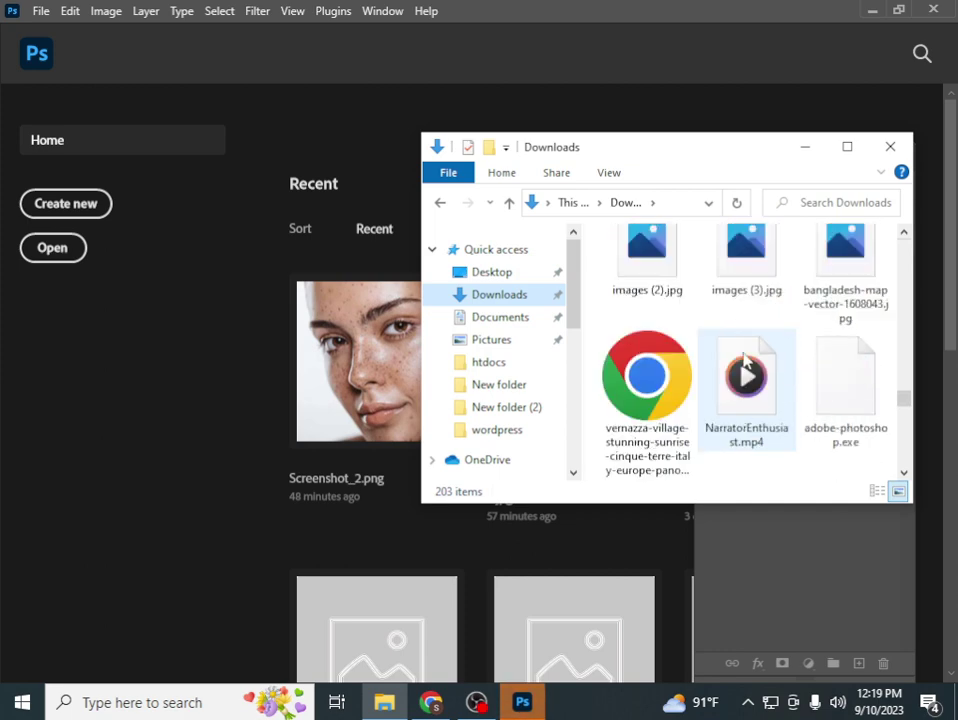
scroll(744, 362, down, 3)
scroll(745, 358, down, 3)
scroll(744, 359, down, 3)
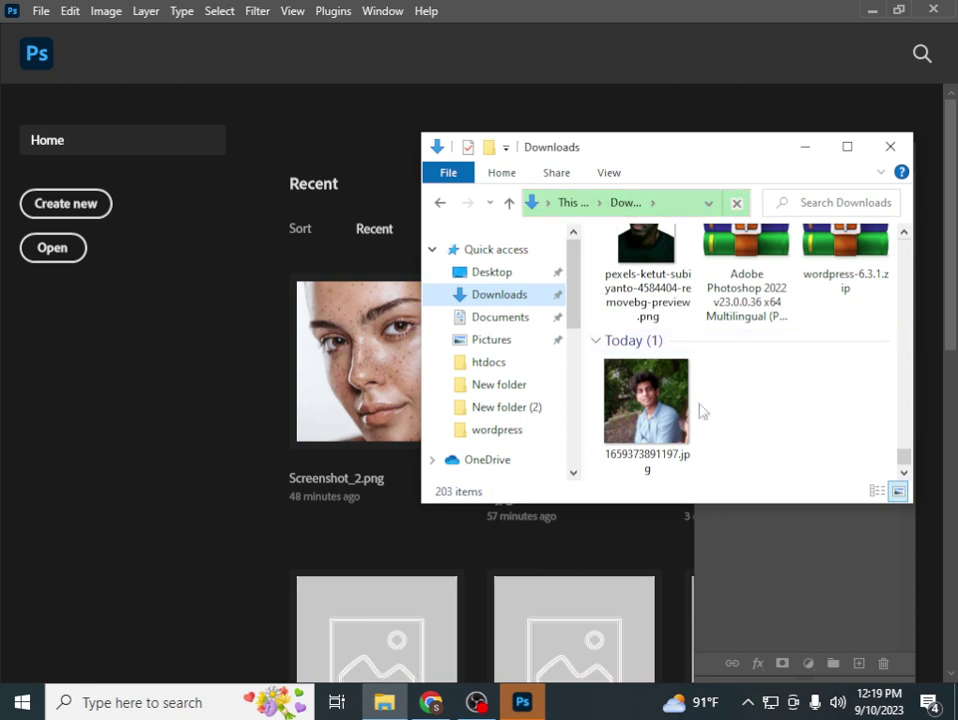
click(632, 428)
mouse_move(632, 428)
mouse_down()
mouse_move(460, 415)
mouse_move(180, 418)
mouse_up()
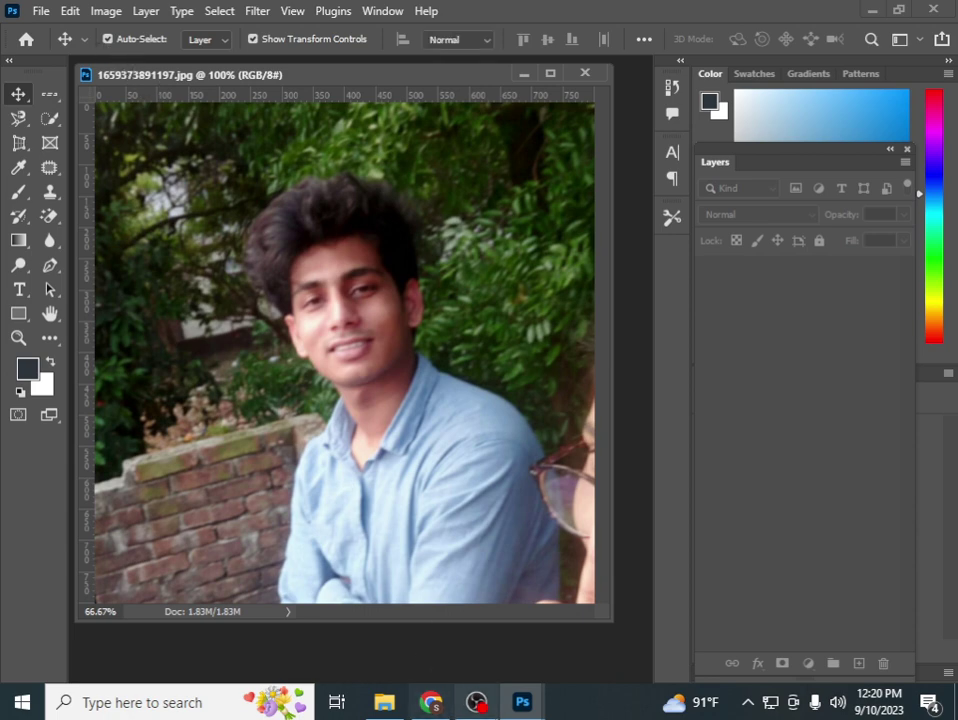
Bring the 1659373891197.jpg document forward and dock it as a workspace tab
click(440, 705)
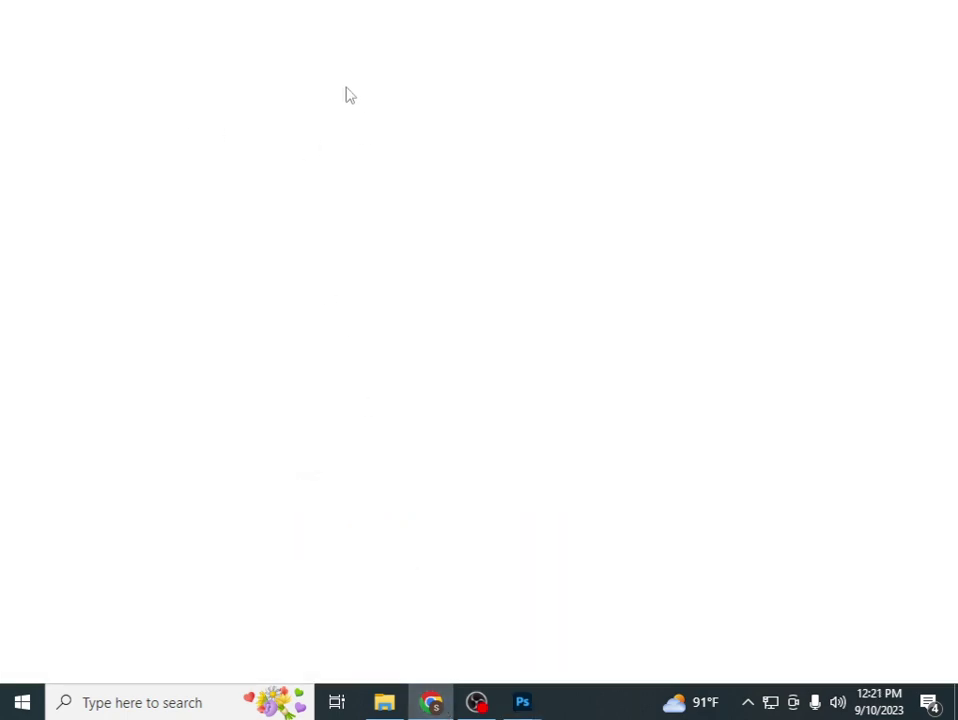
mouse_move(521, 702)
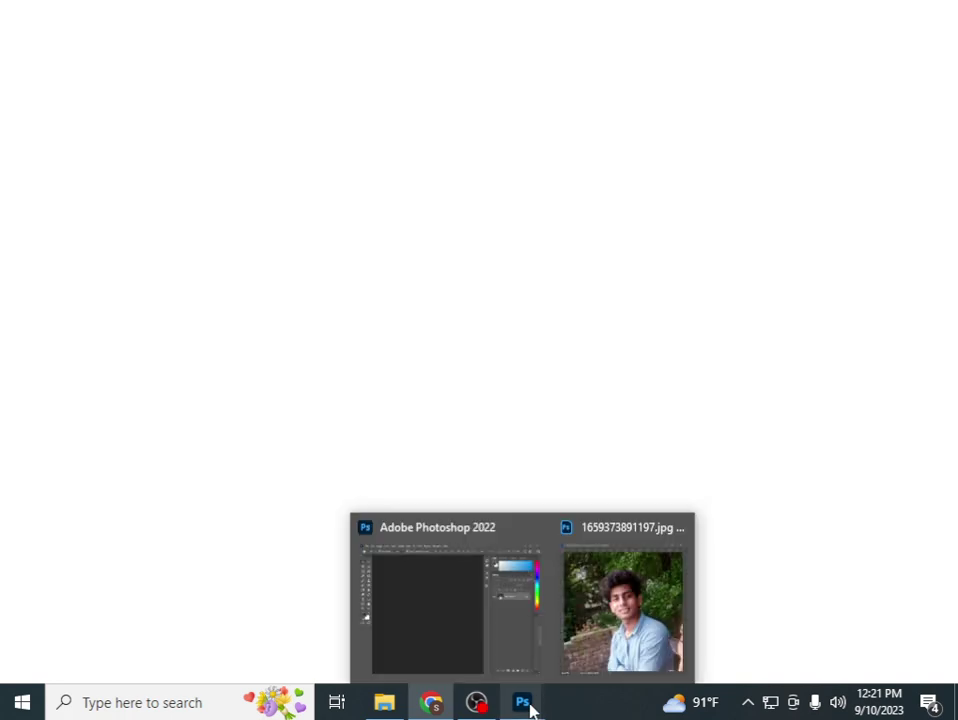
click(608, 652)
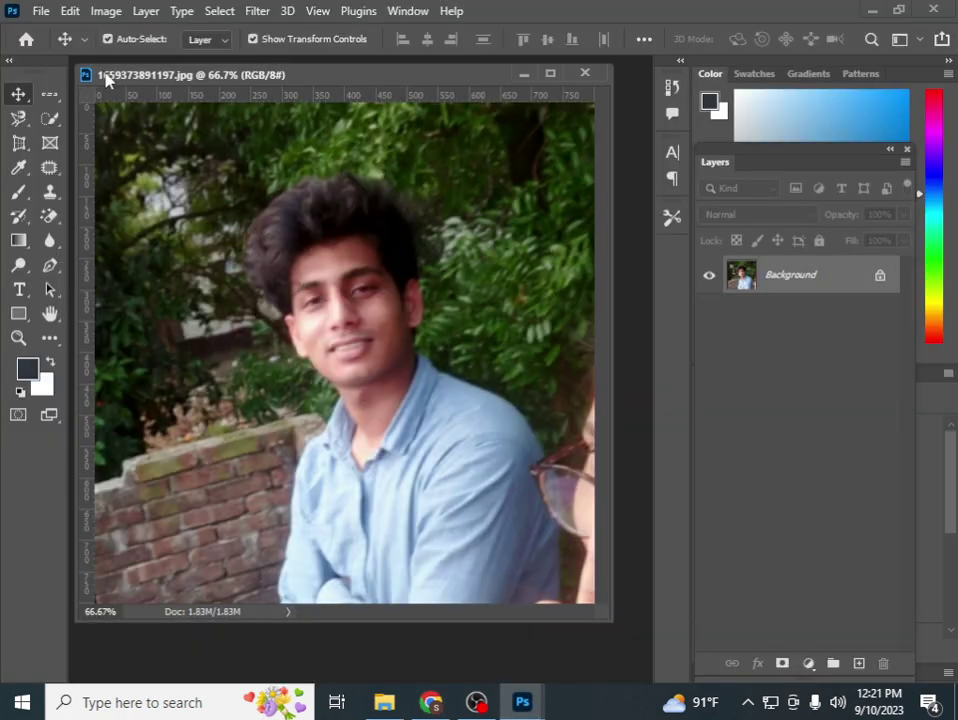
drag(95, 61, 79, 62)
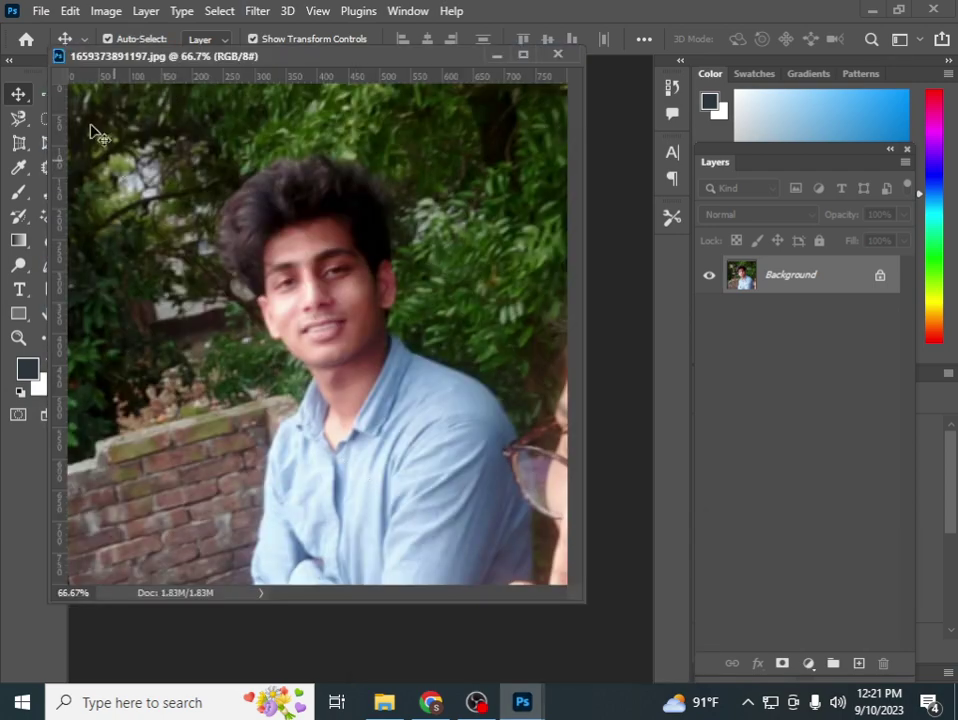
drag(86, 63, 141, 64)
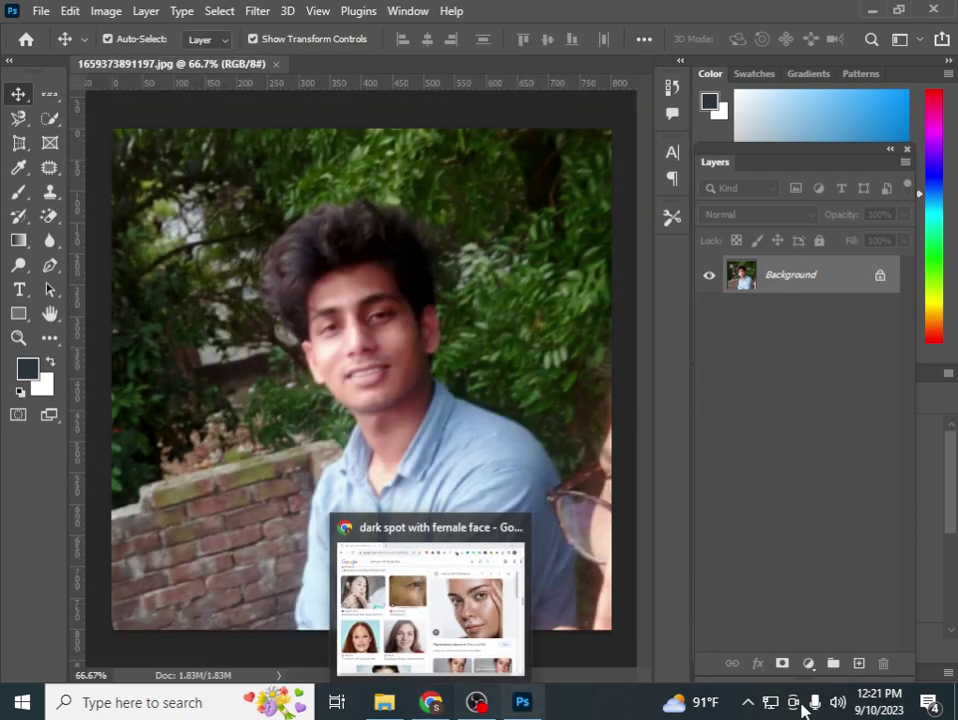
Duplicate the portrait's Background layer into Background copy, then return to Chrome
mouse_move(811, 293)
mouse_down()
mouse_move(860, 663)
mouse_move(782, 316)
mouse_move(705, 295)
mouse_up()
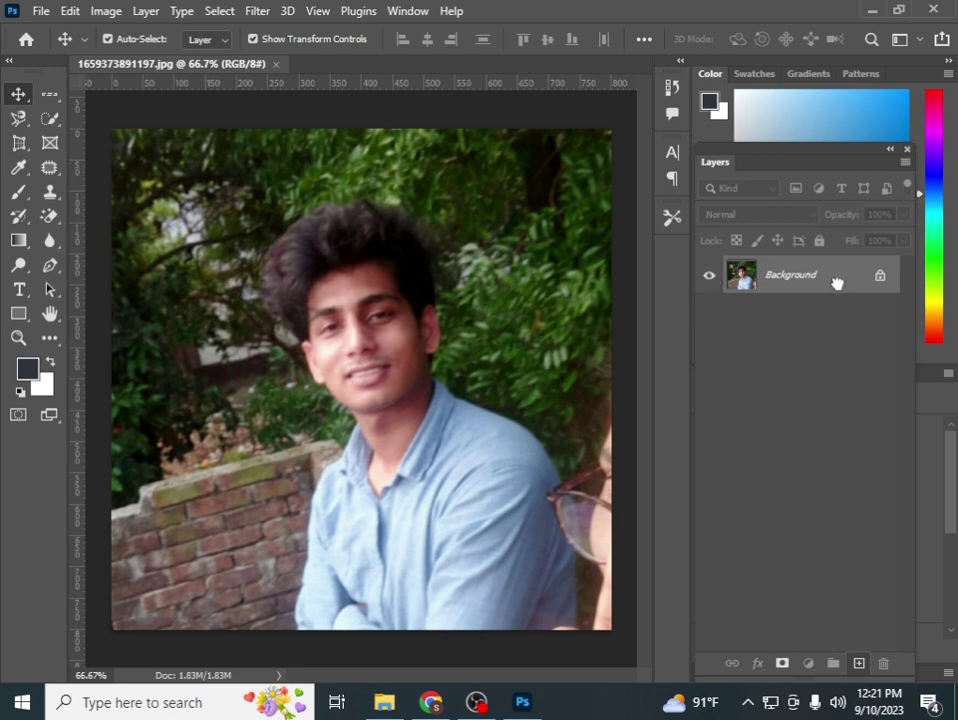
key(ctrl+j)
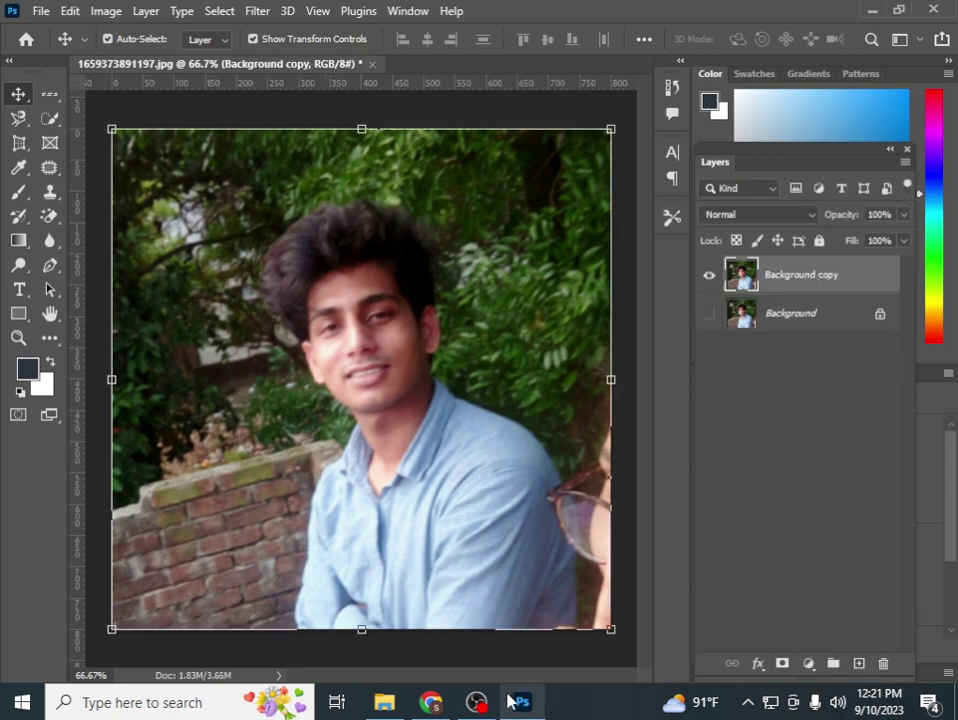
click(440, 704)
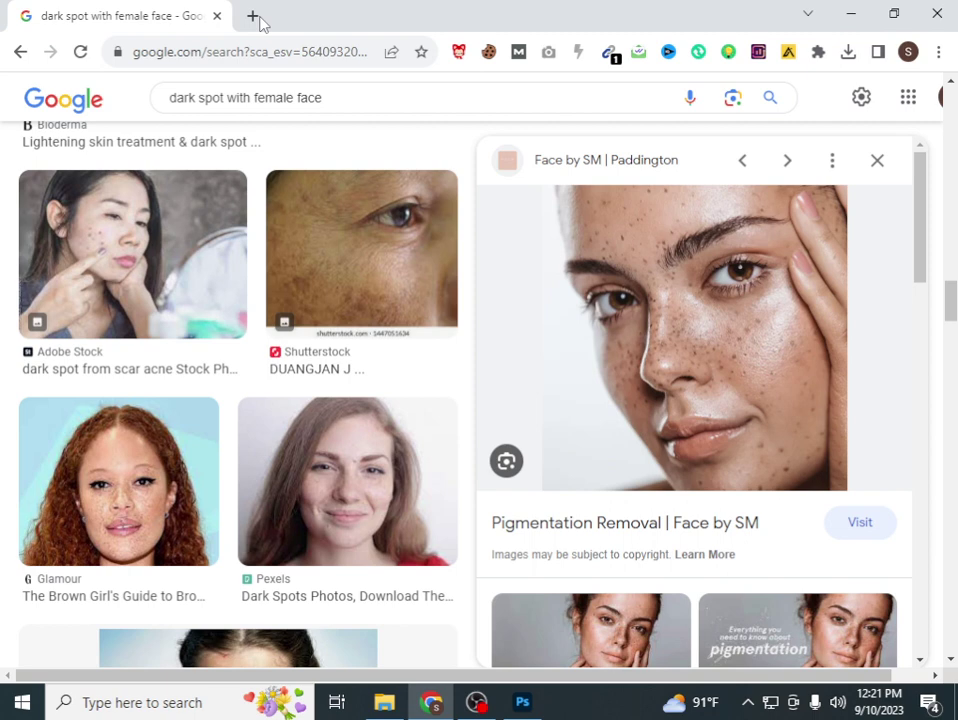
Search for 'remove bg' in a new browser tab
click(255, 16)
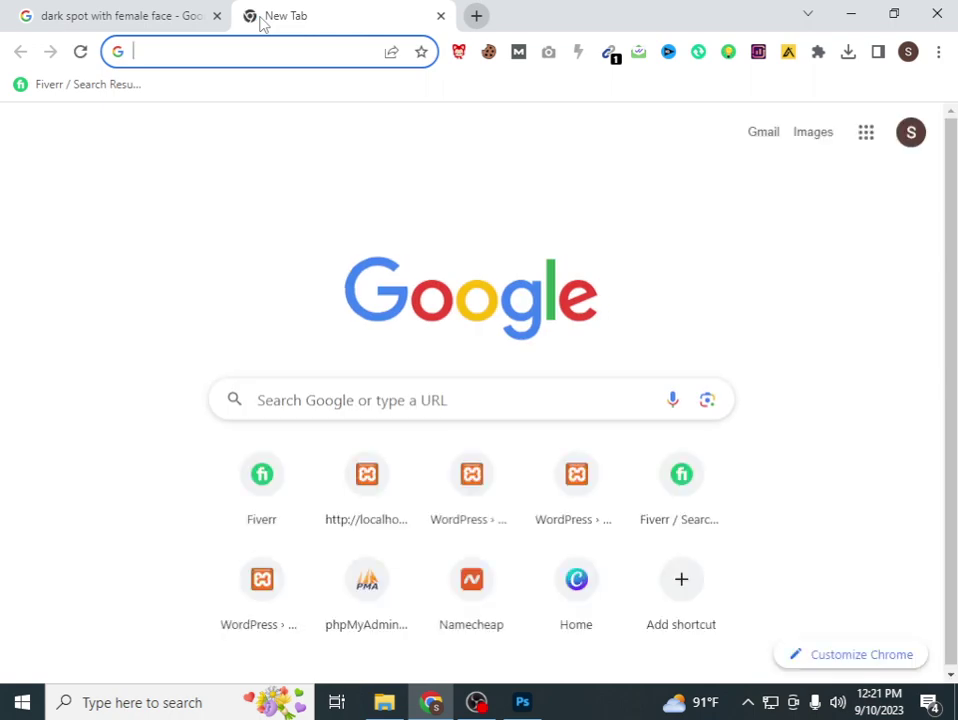
text(re)
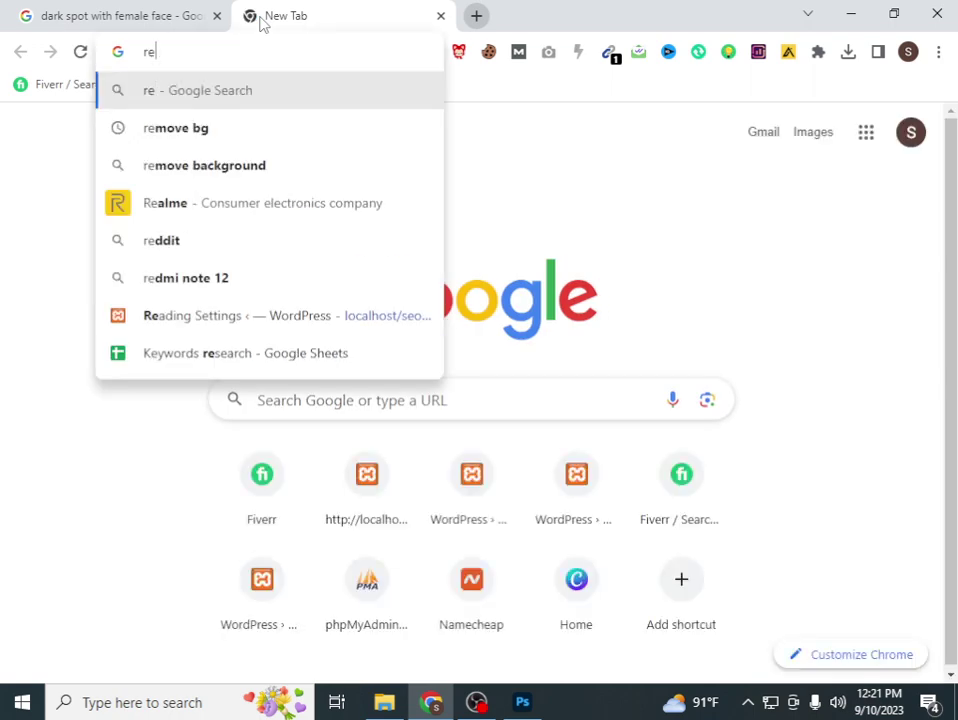
click(212, 145)
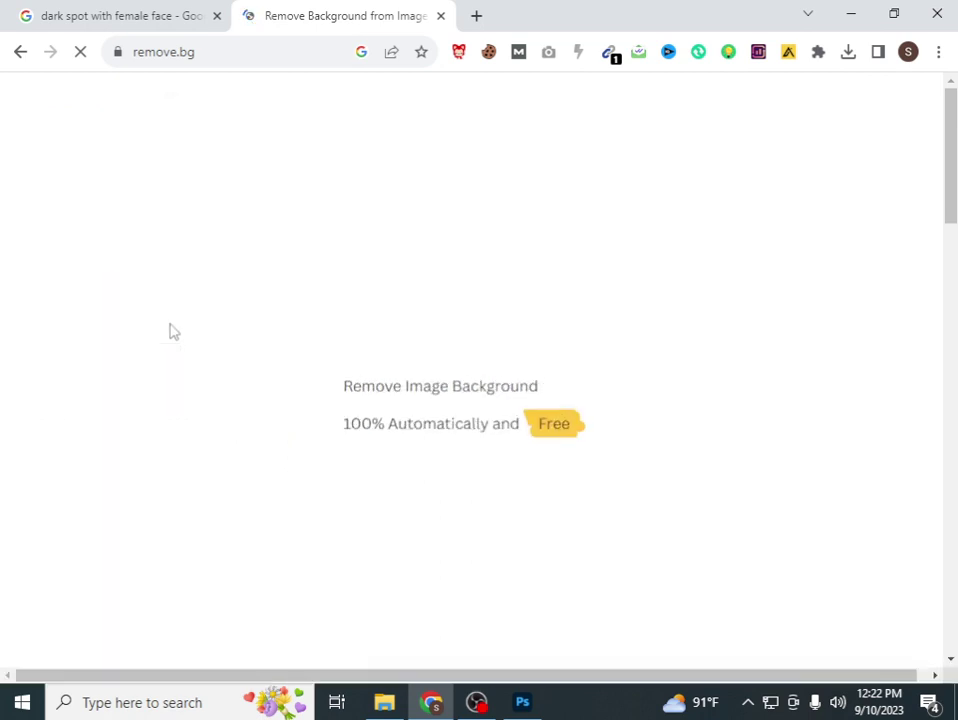
Upload the portrait from Downloads to remove.bg and download the cut-out preview
click(384, 702)
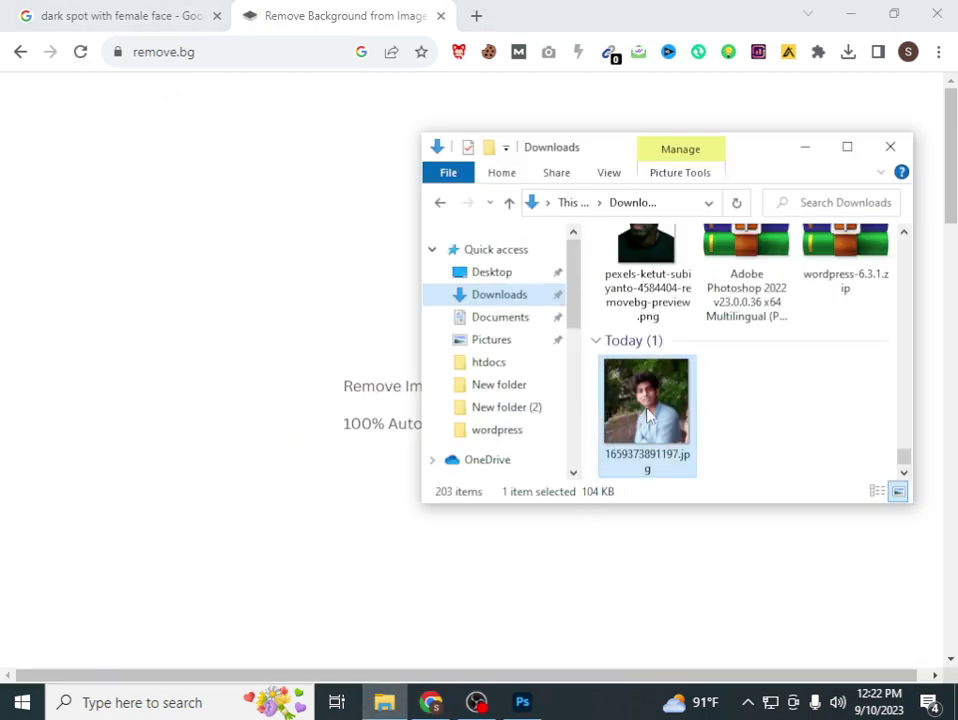
drag(647, 417, 356, 397)
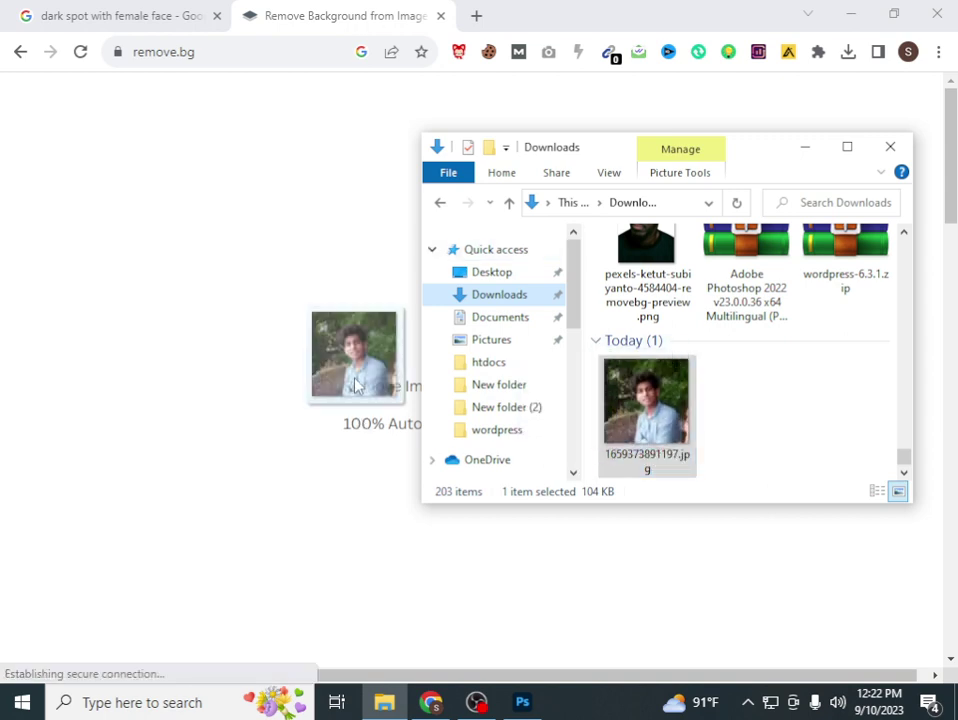
drag(356, 387, 356, 385)
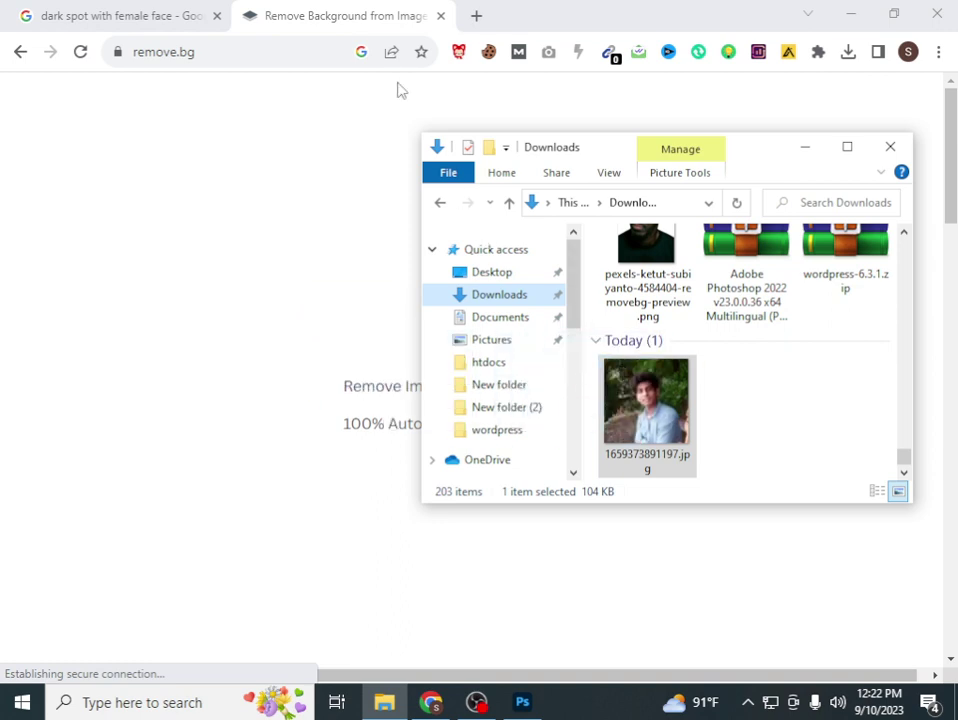
click(305, 8)
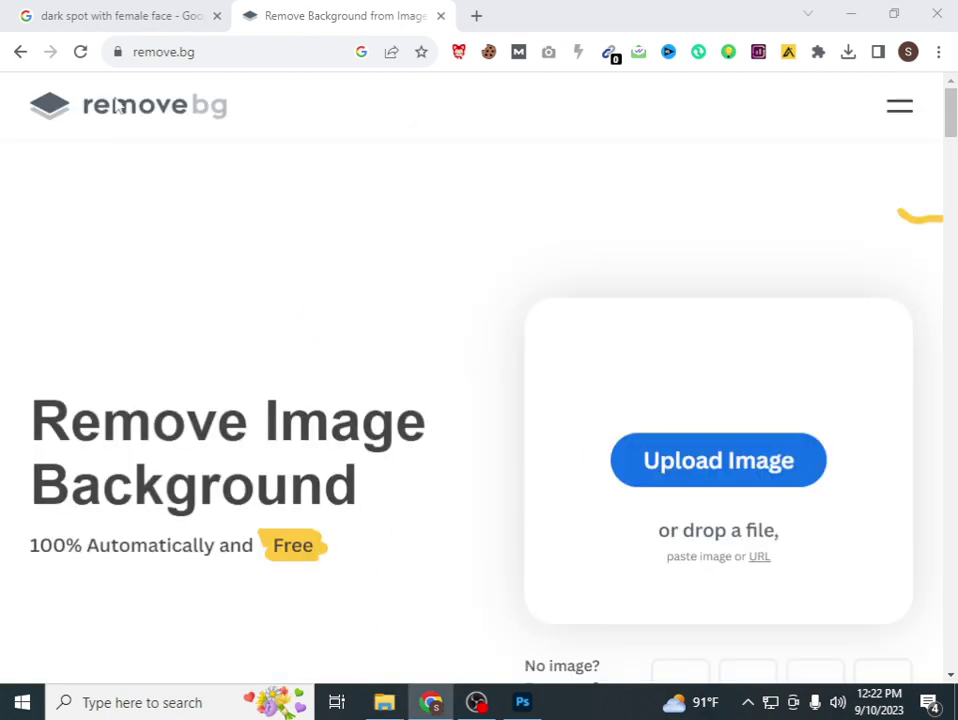
click(384, 702)
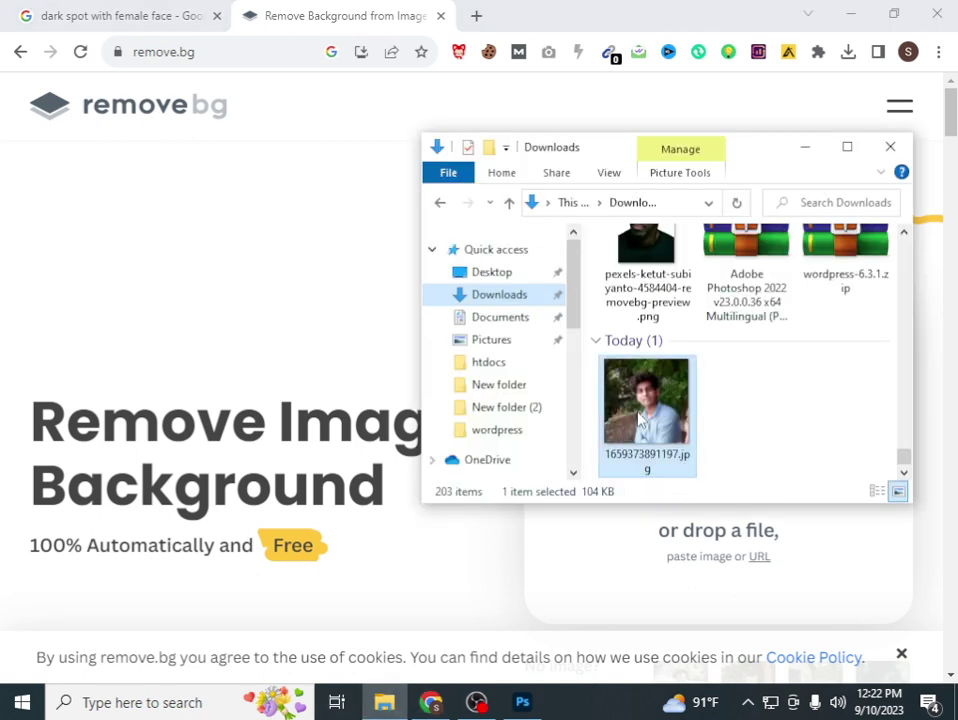
drag(646, 400, 283, 428)
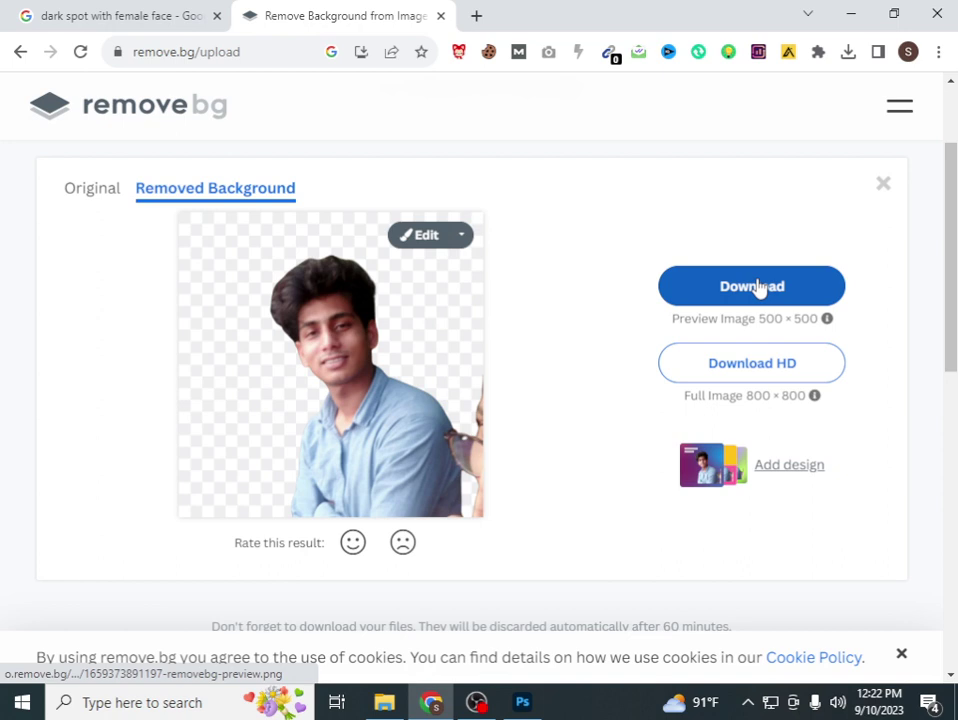
click(758, 288)
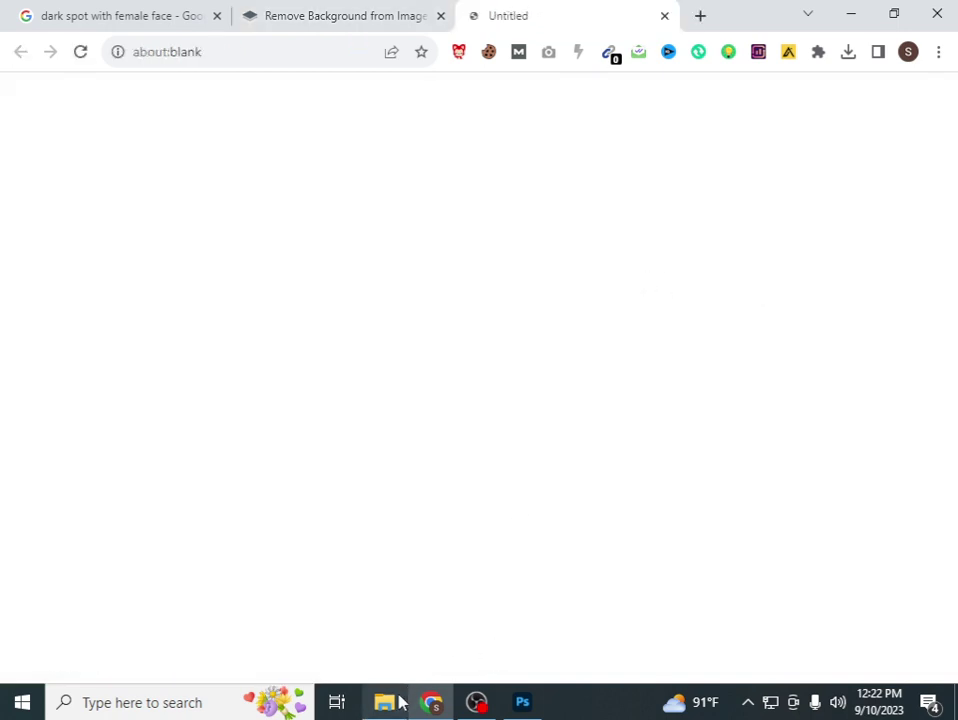
mouse_move(384, 702)
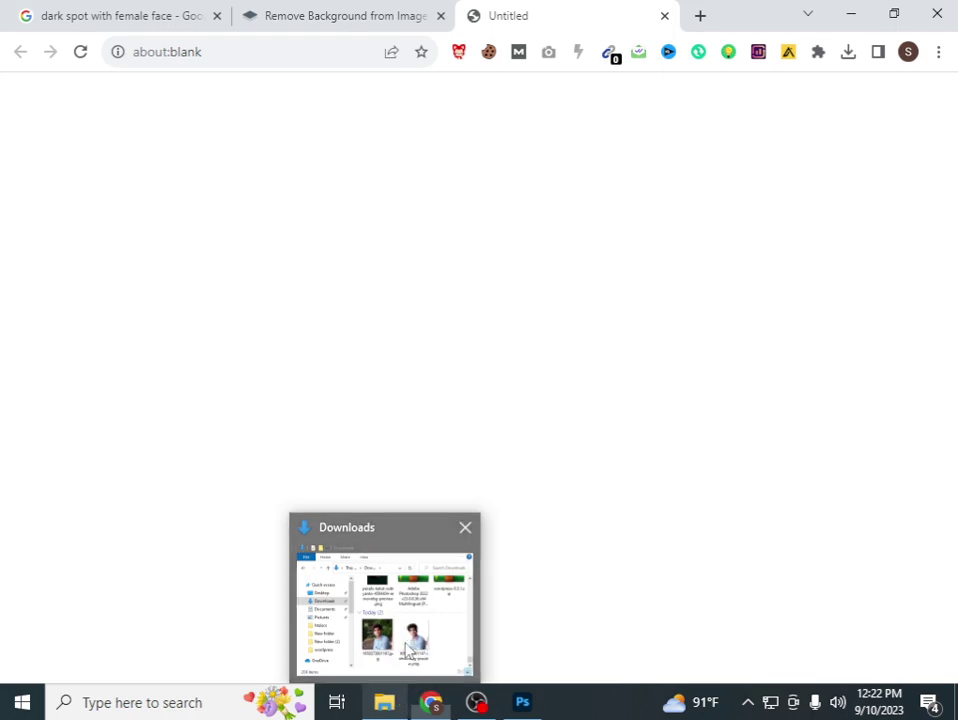
click(410, 650)
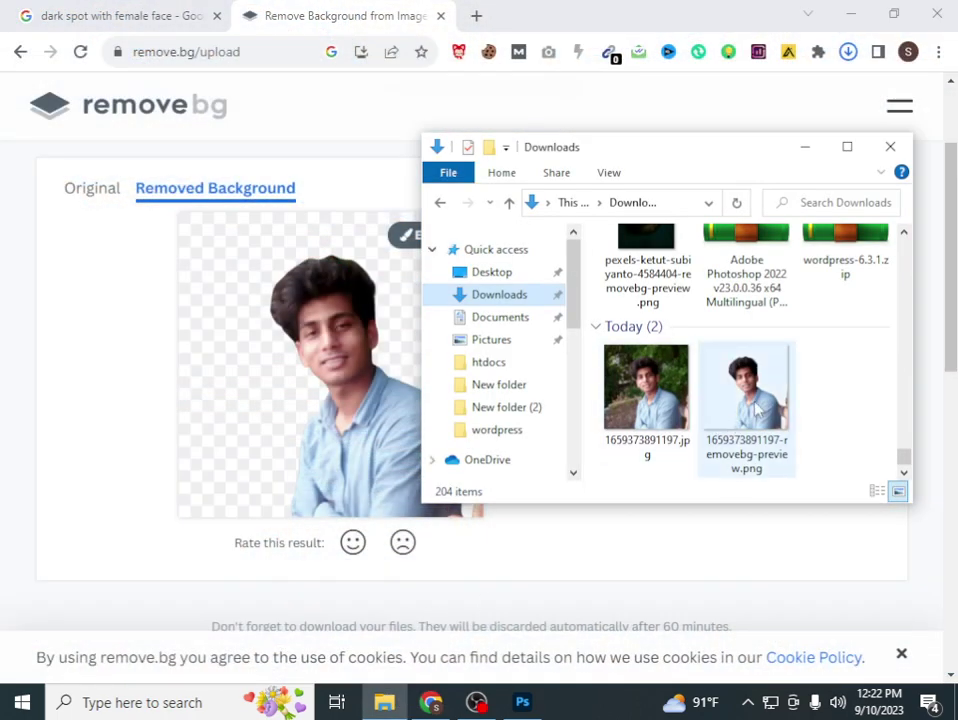
click(522, 702)
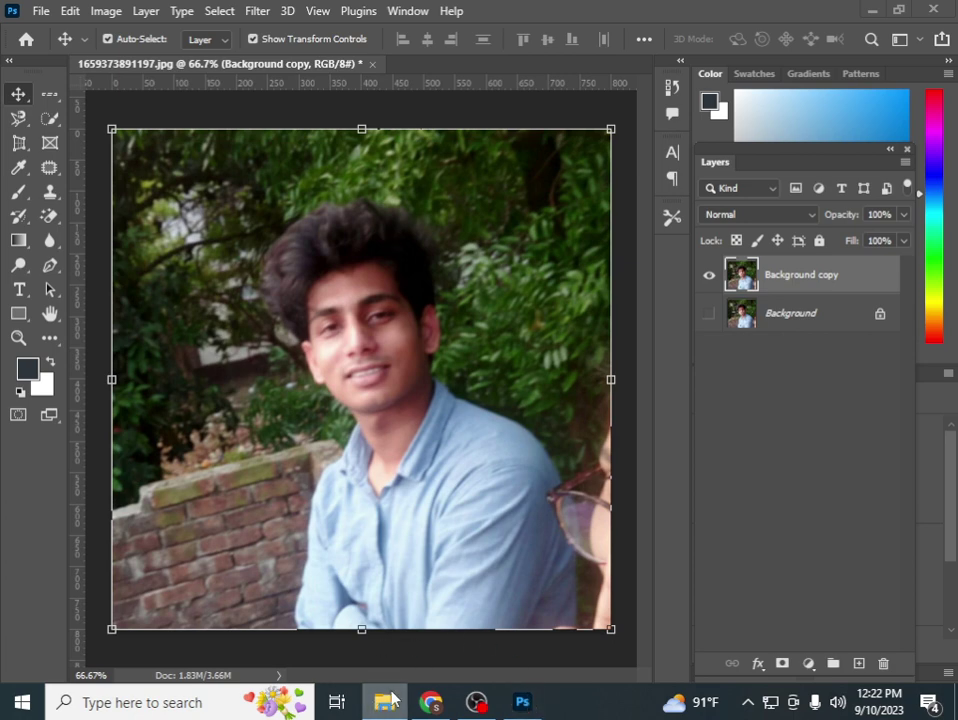
mouse_move(384, 702)
click(410, 650)
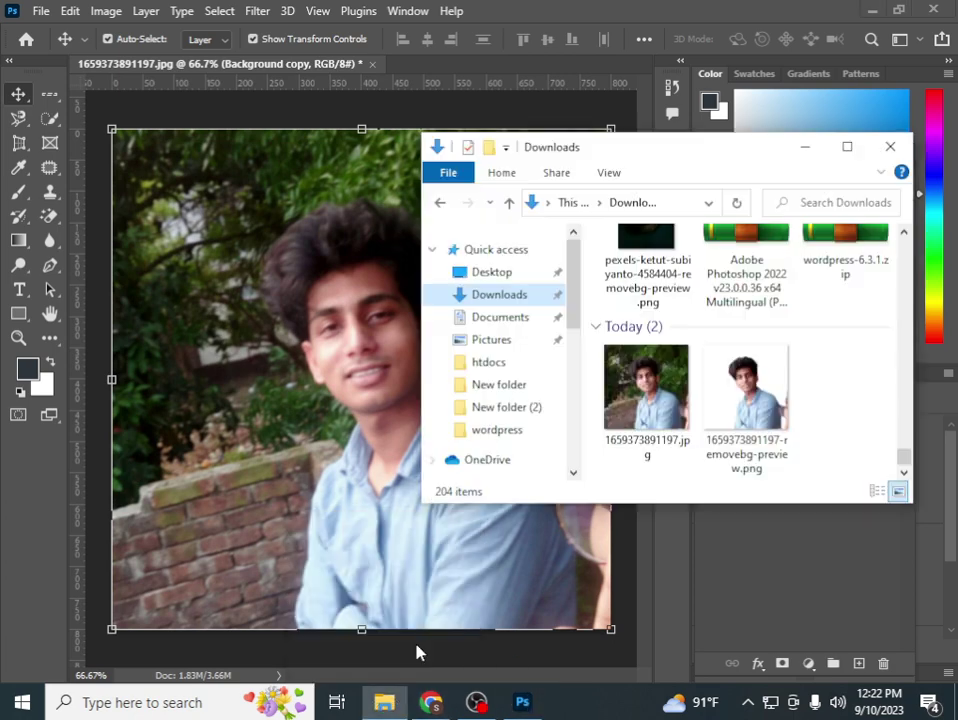
drag(730, 420, 425, 68)
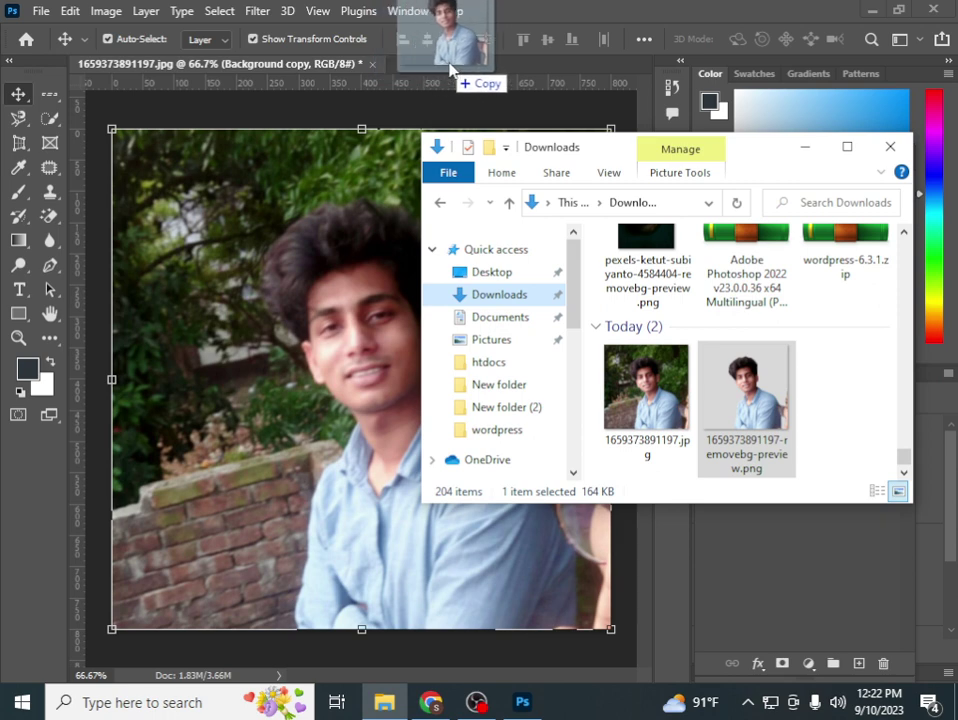
mouse_move(425, 68)
mouse_down()
mouse_move(337, 80)
mouse_move(498, 77)
mouse_move(491, 72)
mouse_up()
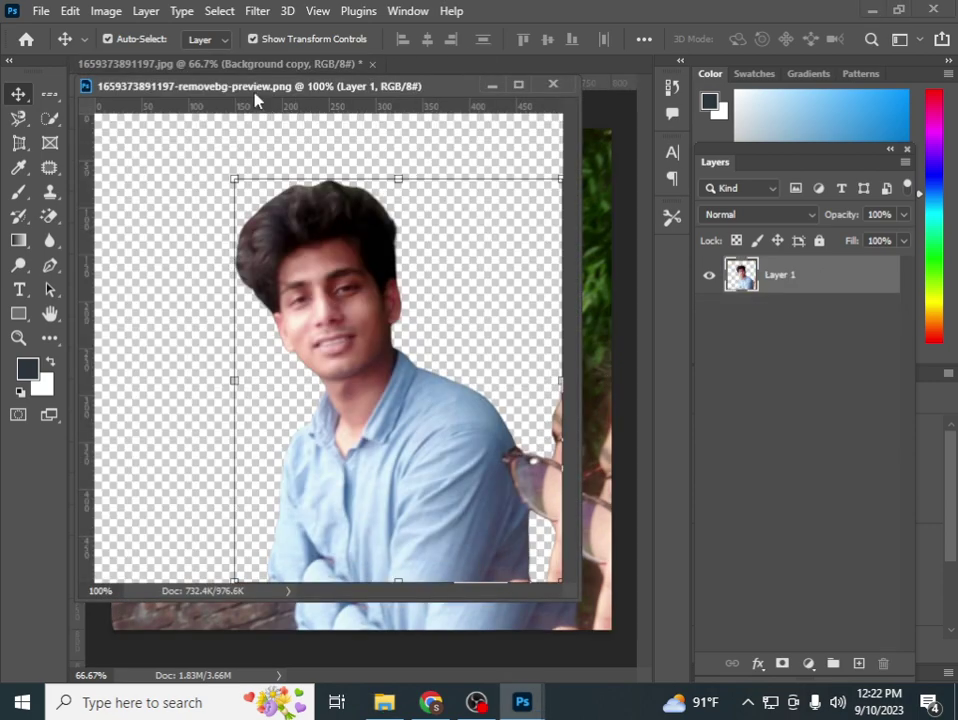
drag(255, 92, 415, 67)
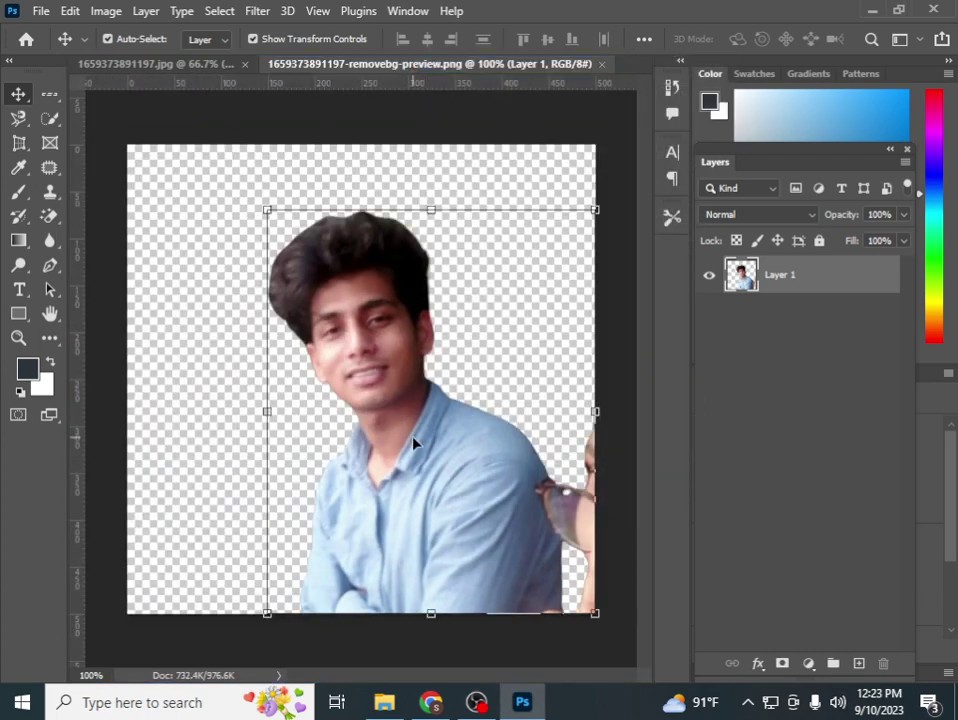
Drag the cut-out layer onto the portrait document, then undo it and deselect
click(343, 349)
drag(343, 349, 175, 76)
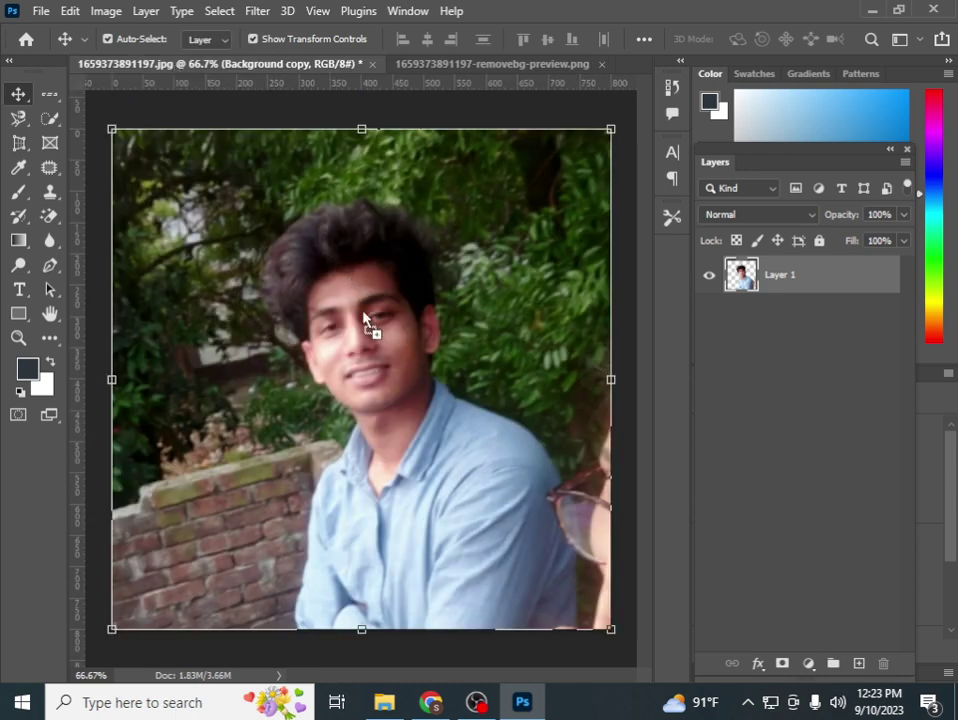
drag(175, 76, 371, 352)
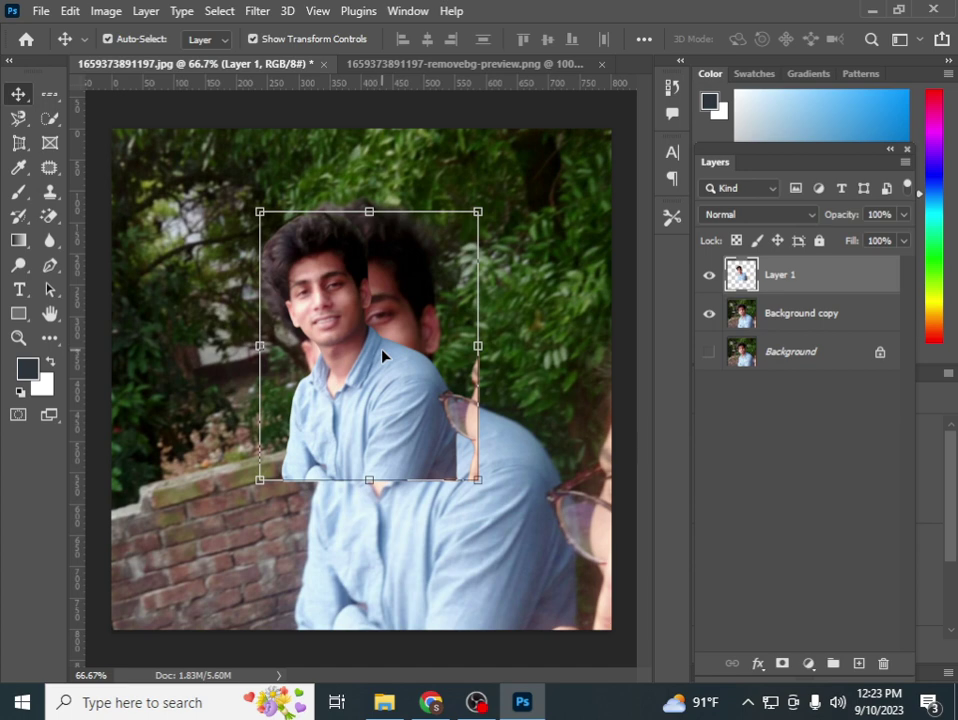
key(ctrl+z)
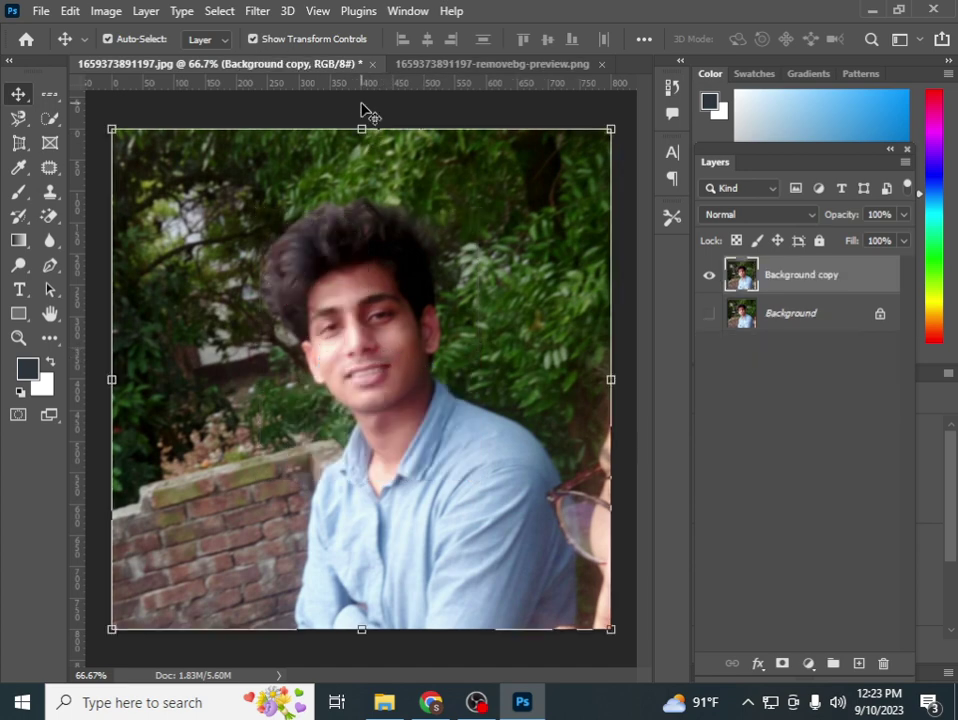
key(ctrl+z)
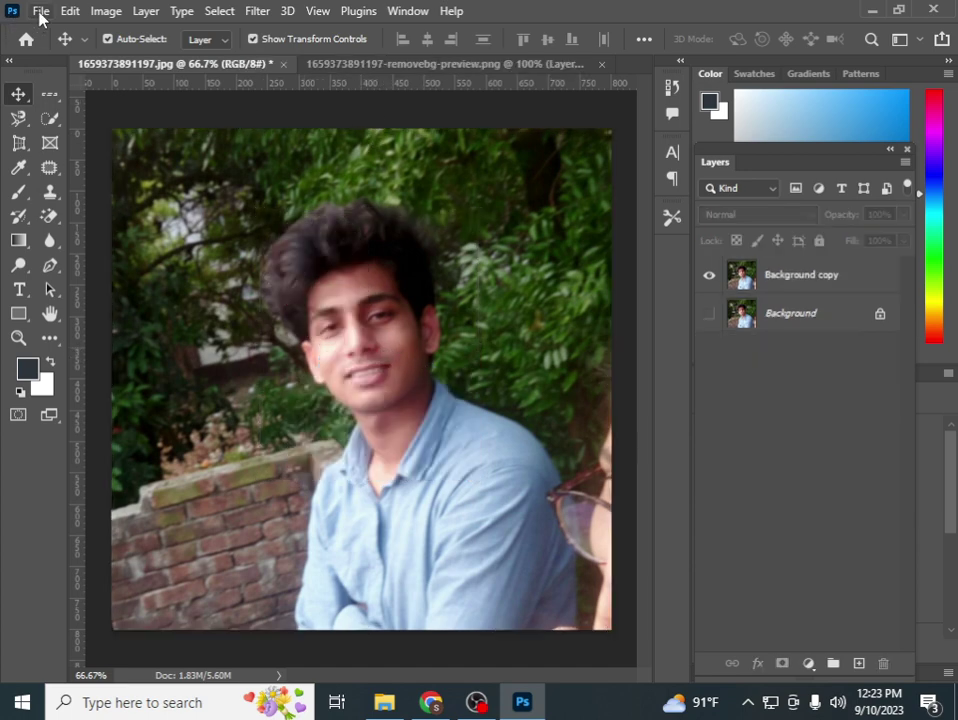
Place the removebg-preview PNG from Downloads as a linked layer over the photo
click(41, 12)
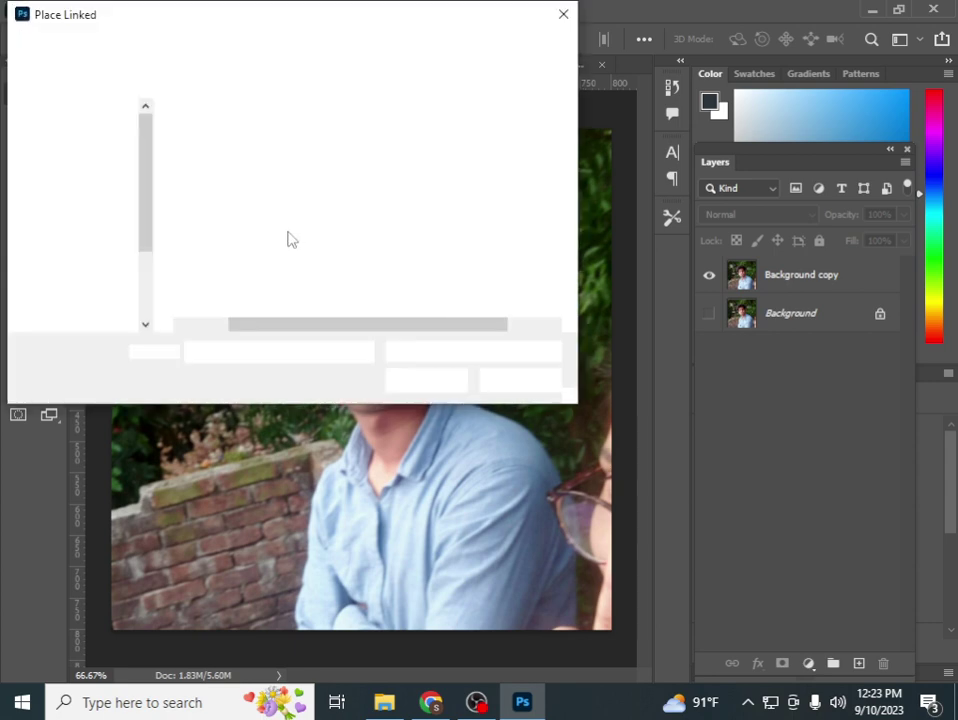
scroll(100, 185, down, 1)
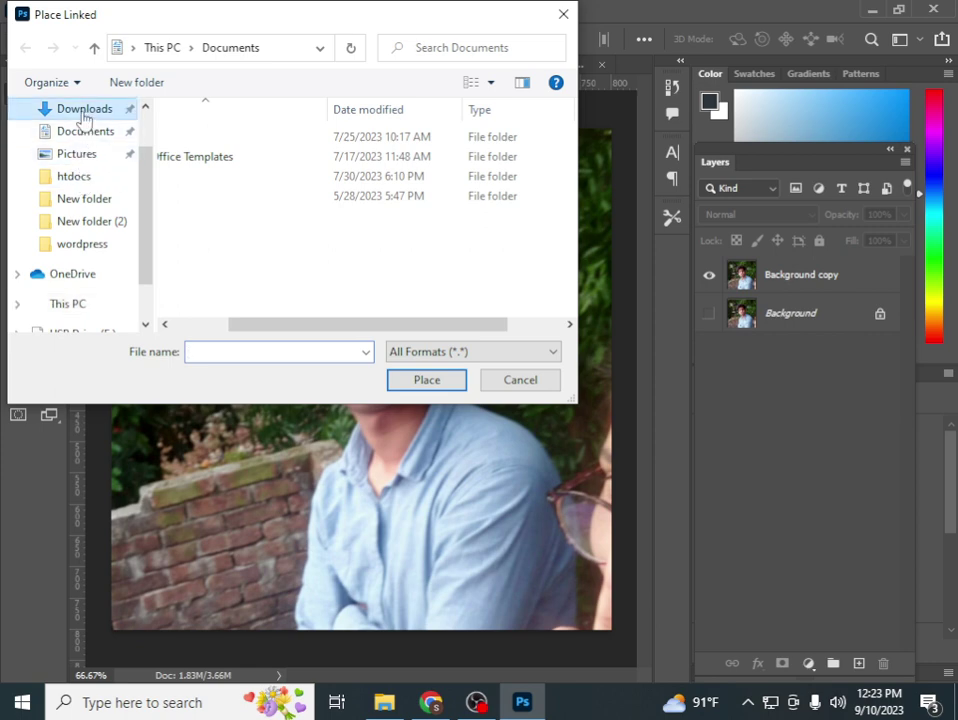
click(84, 109)
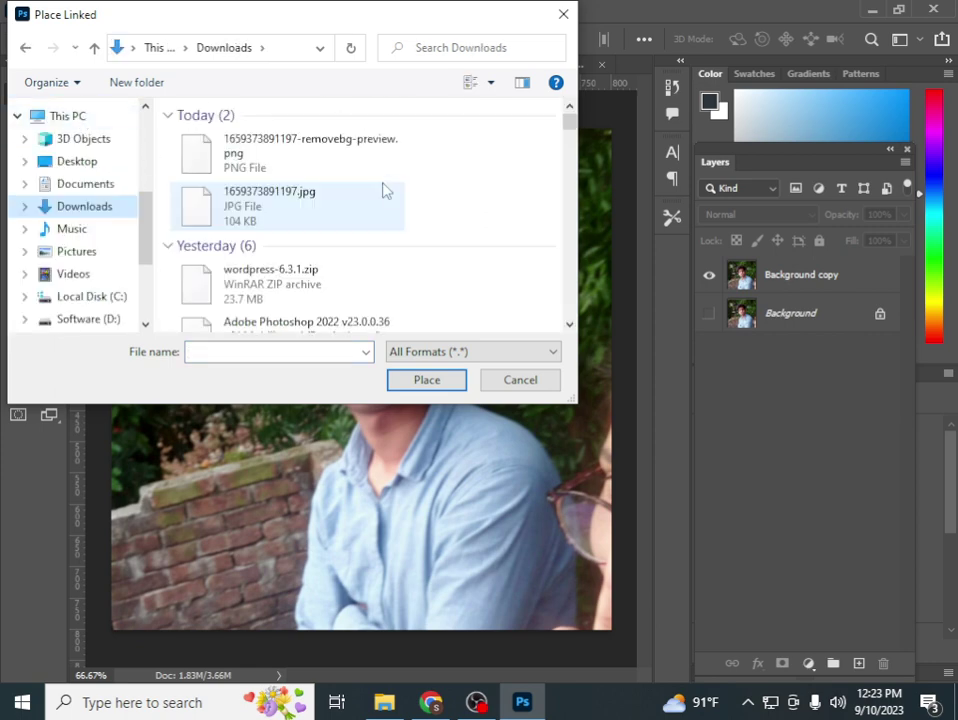
click(257, 165)
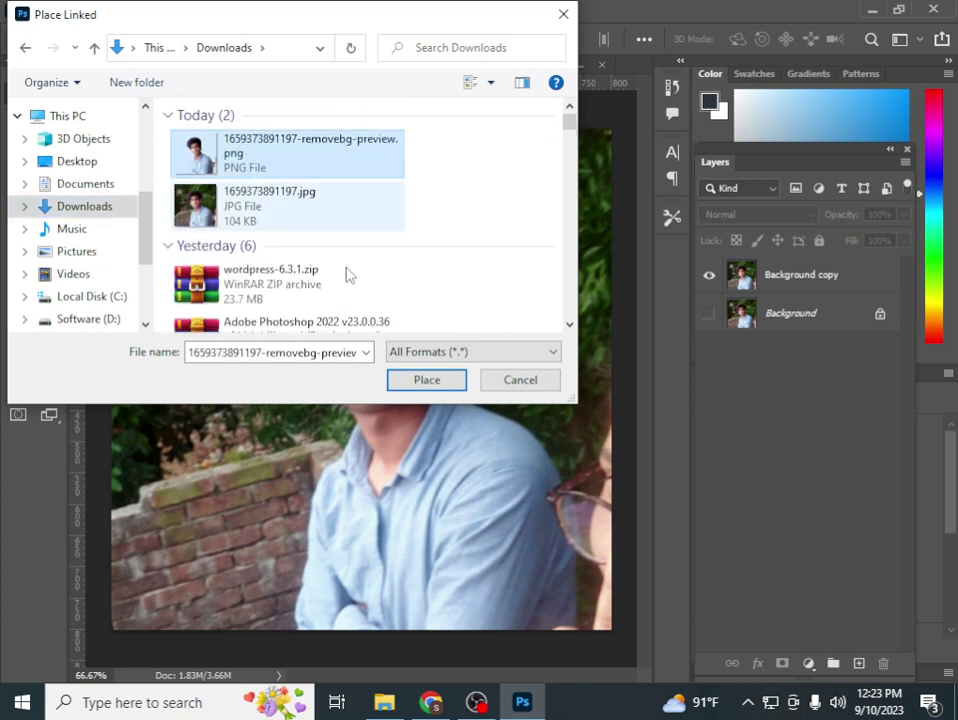
click(437, 388)
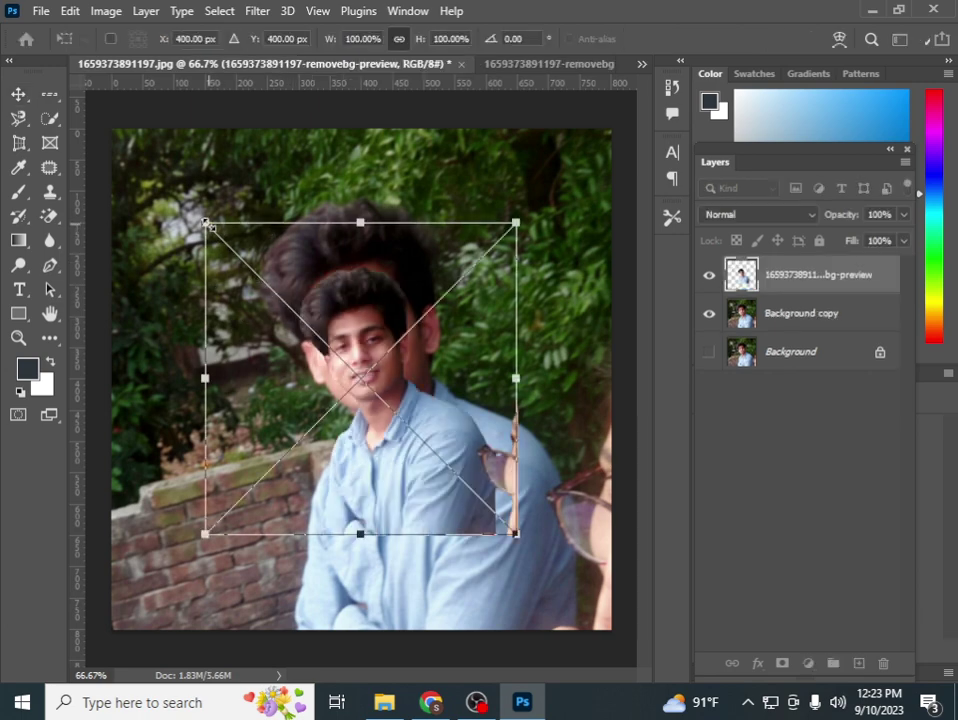
Scale the cut-out to 160.22% so it lines up exactly over the man
mouse_move(192, 214)
mouse_down()
mouse_move(154, 163)
mouse_move(103, 128)
mouse_up()
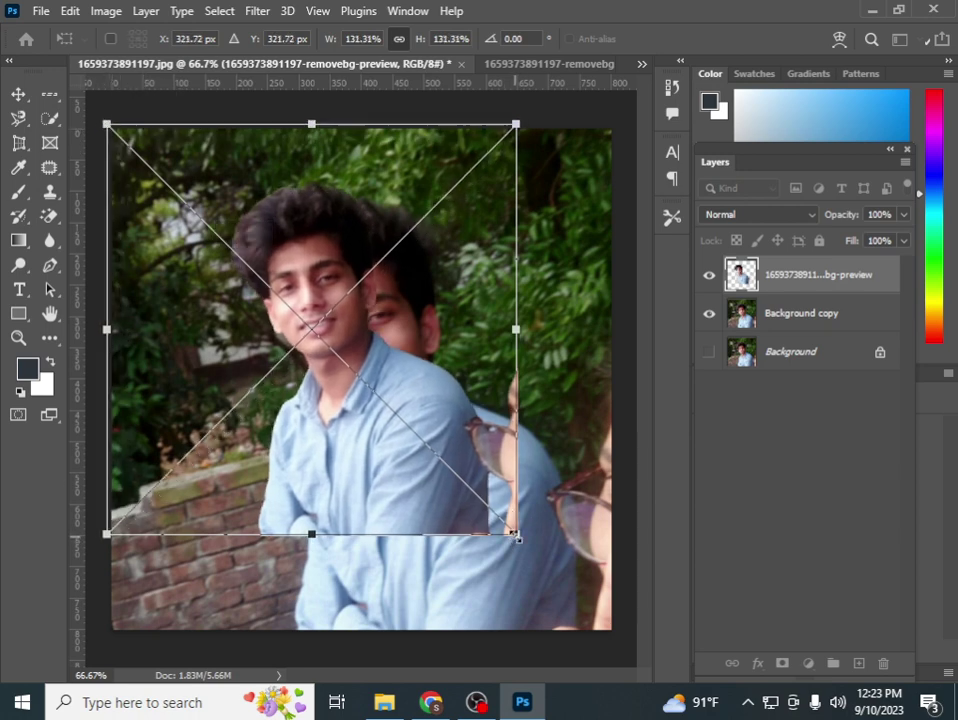
drag(515, 533, 604, 634)
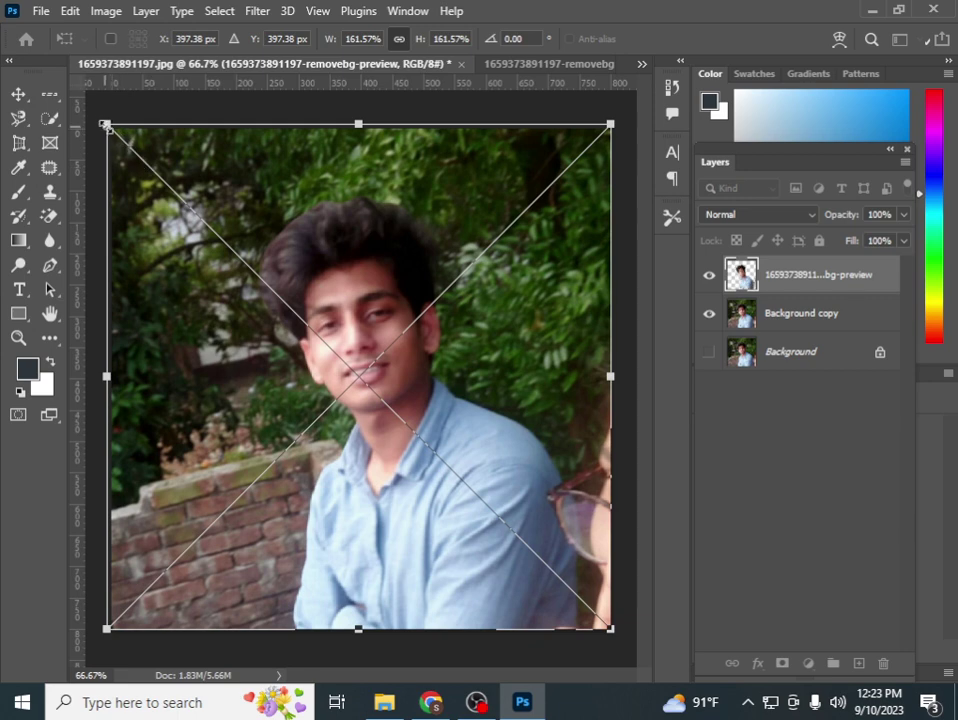
drag(106, 125, 110, 128)
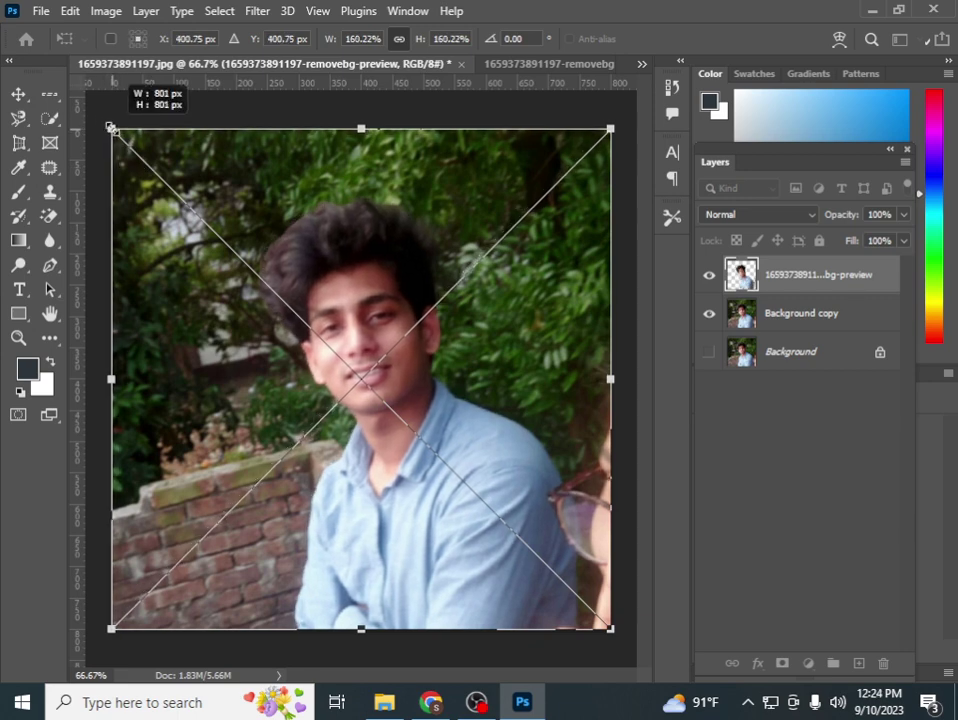
click(18, 96)
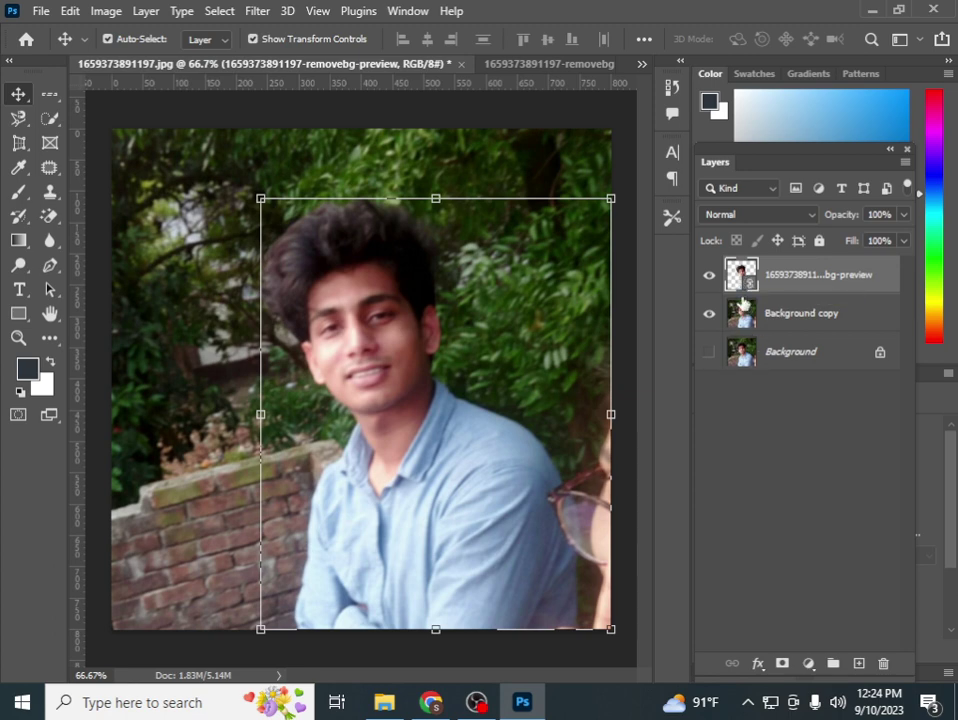
Open the cut-out's smart object contents, then hide the cut-out layer and select Background copy
double_click(741, 275)
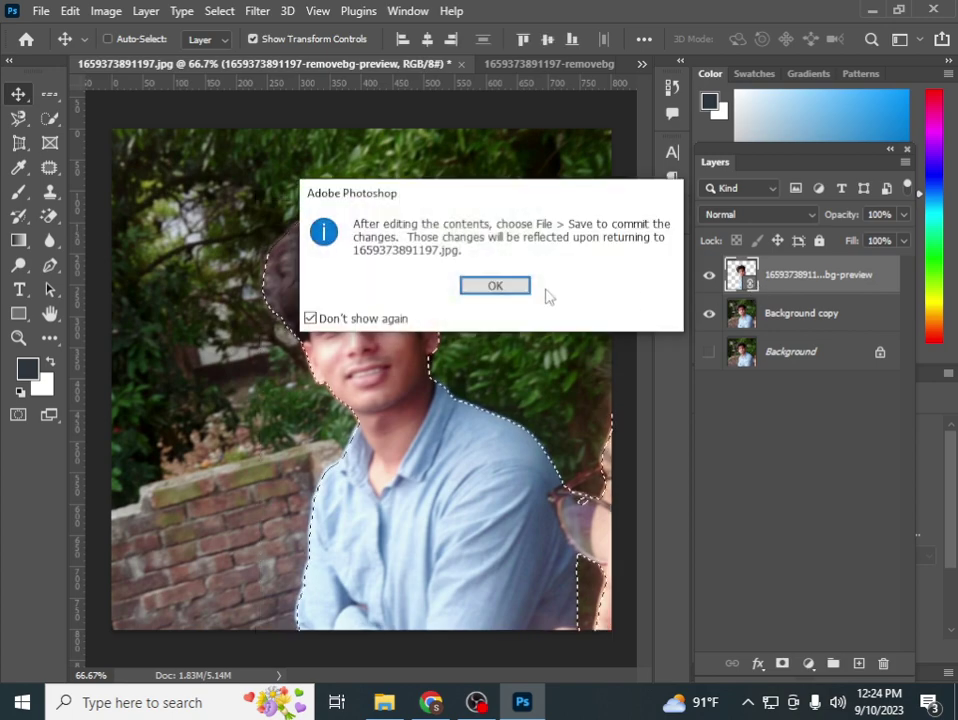
click(495, 286)
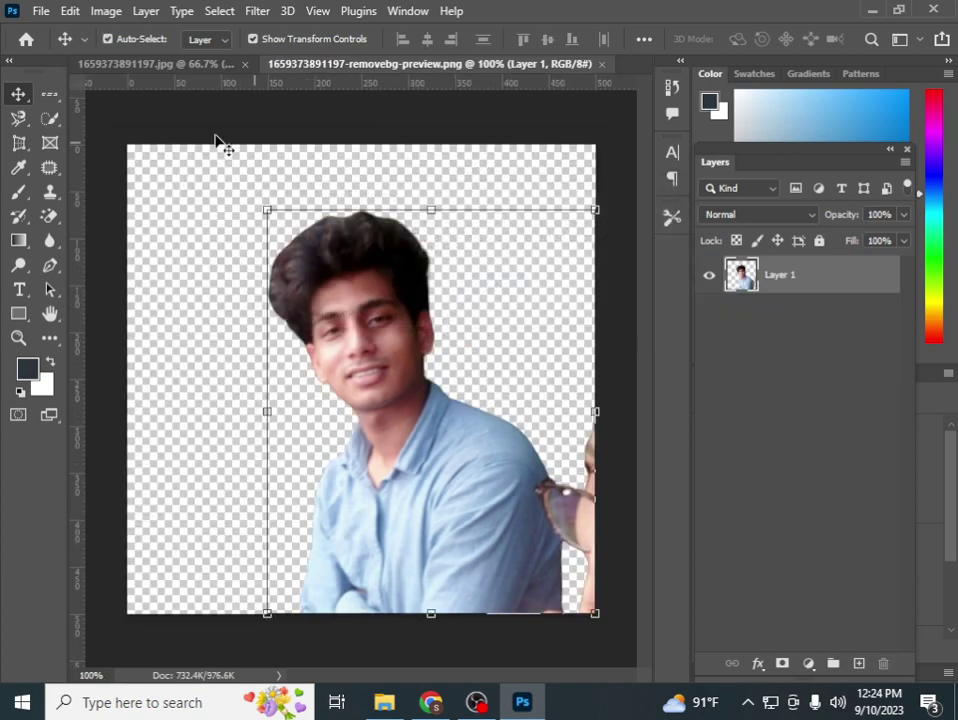
click(173, 66)
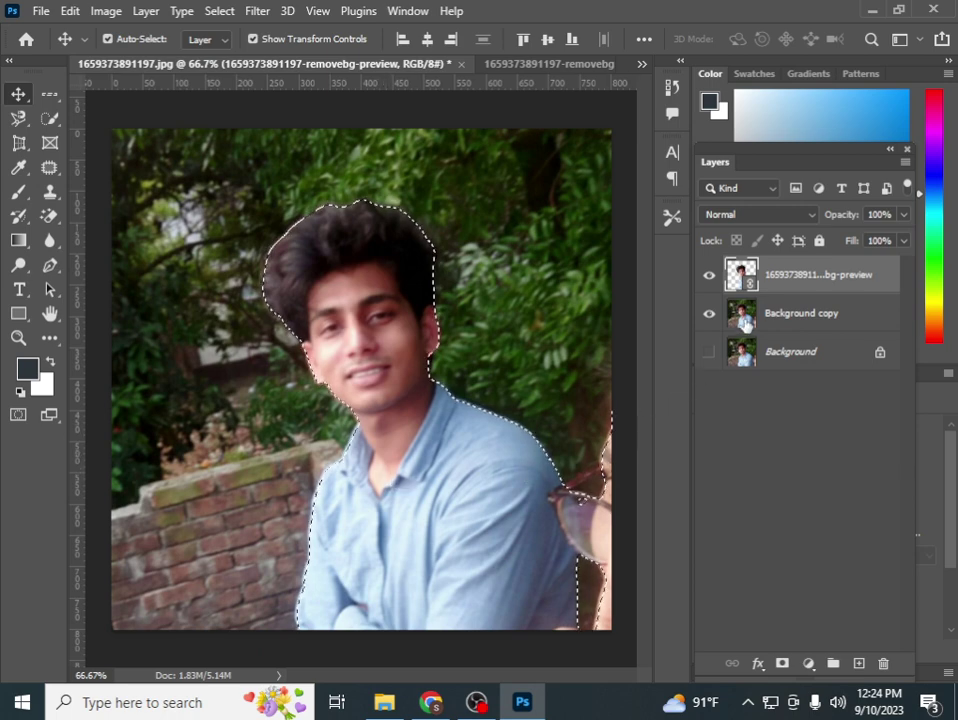
click(772, 318)
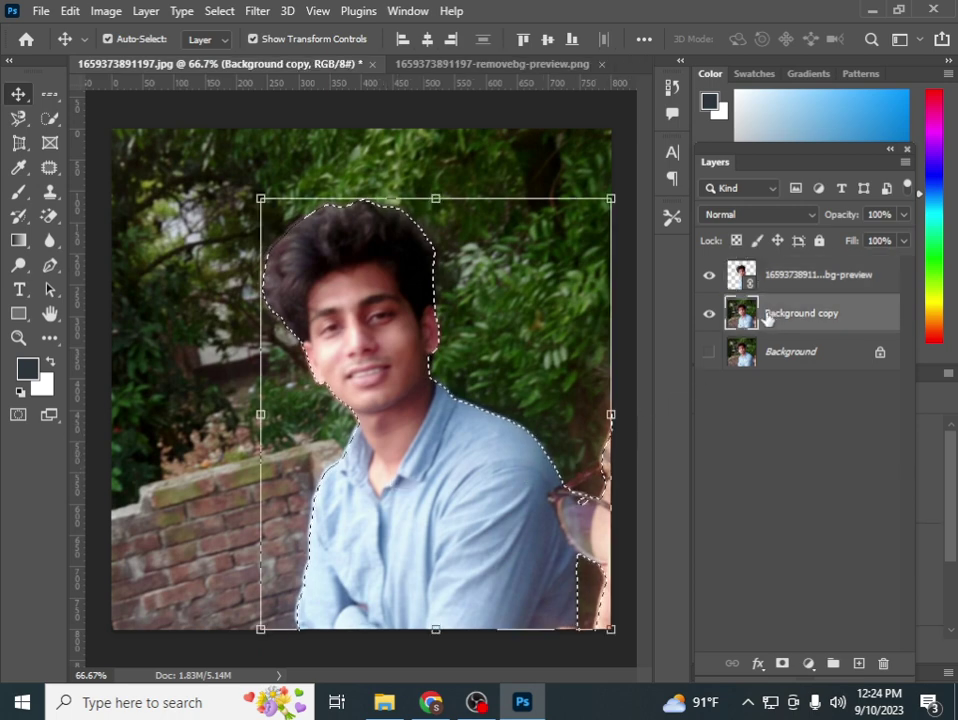
click(709, 275)
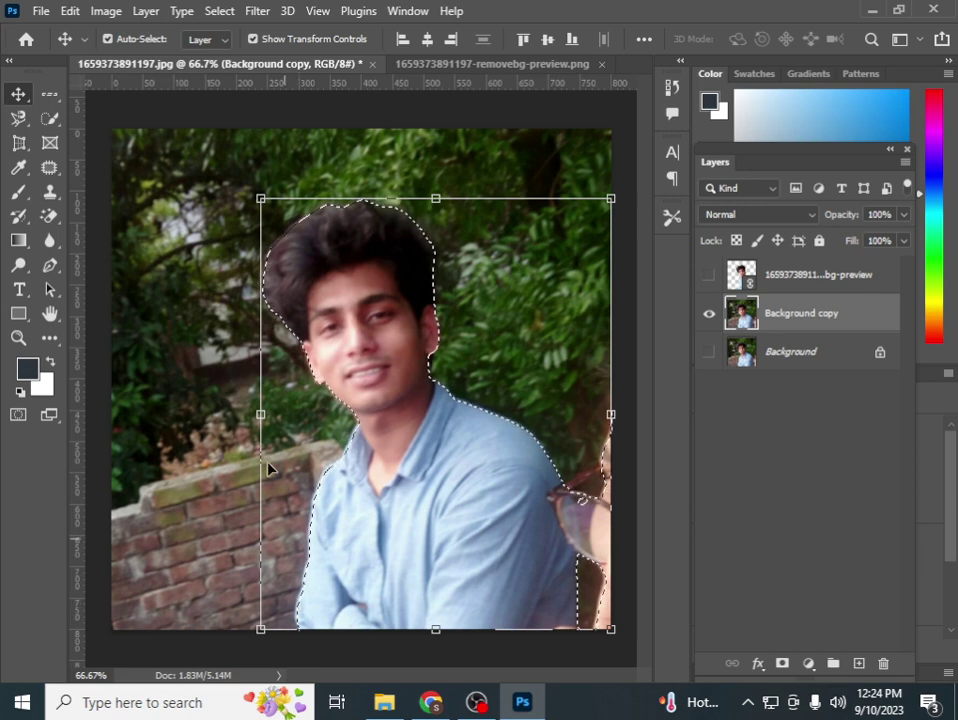
click(119, 14)
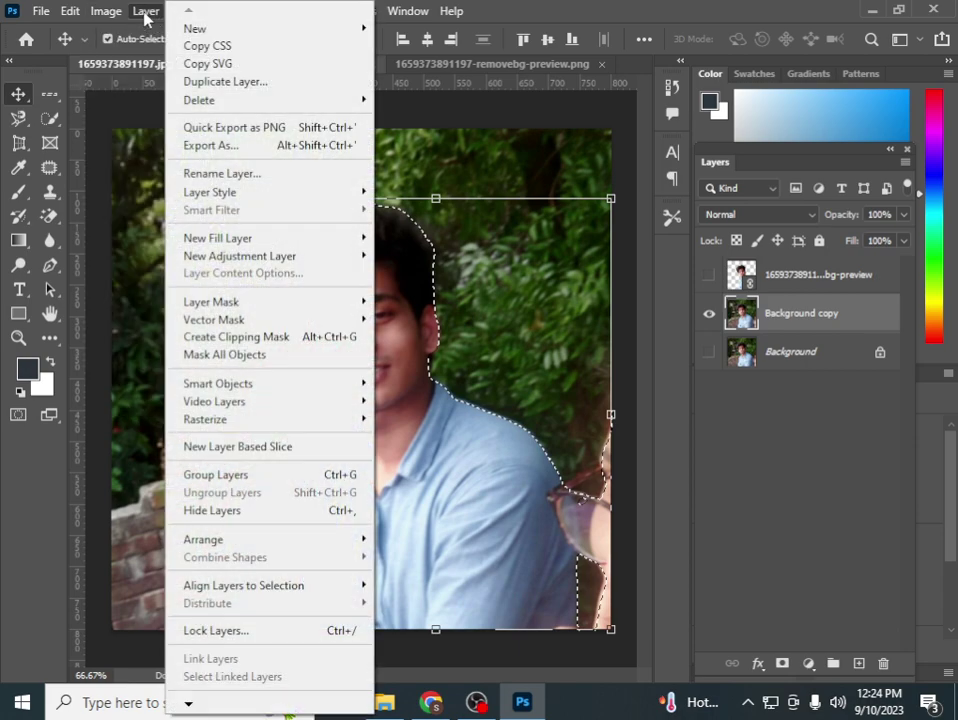
Run Select > Subject on the photo to select the man, discarding the old selection
click(41, 11)
click(408, 11)
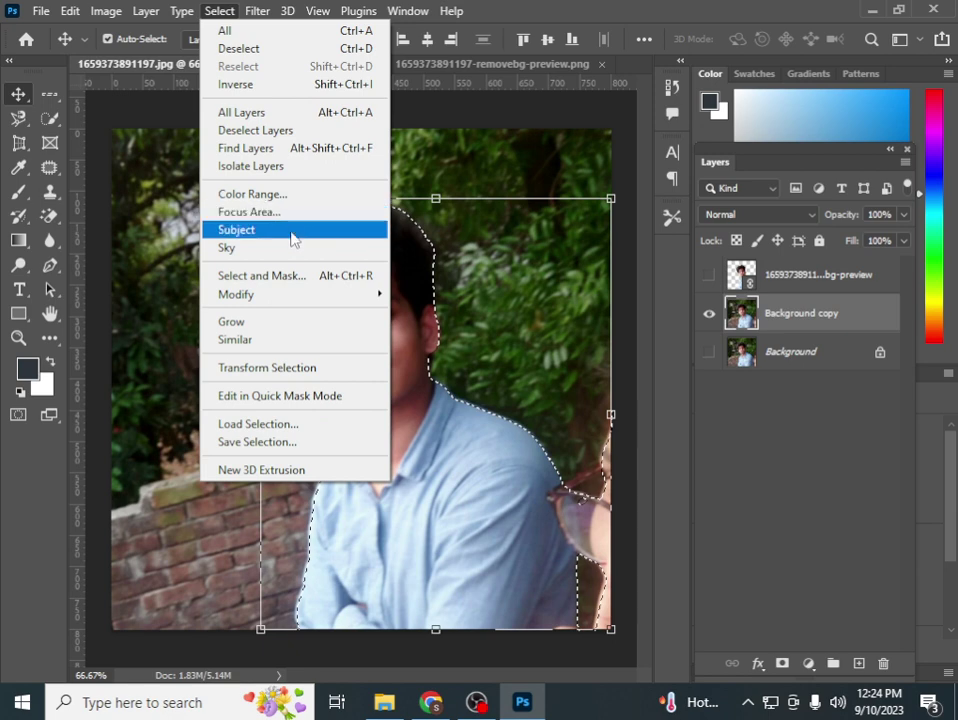
click(292, 238)
click(441, 278)
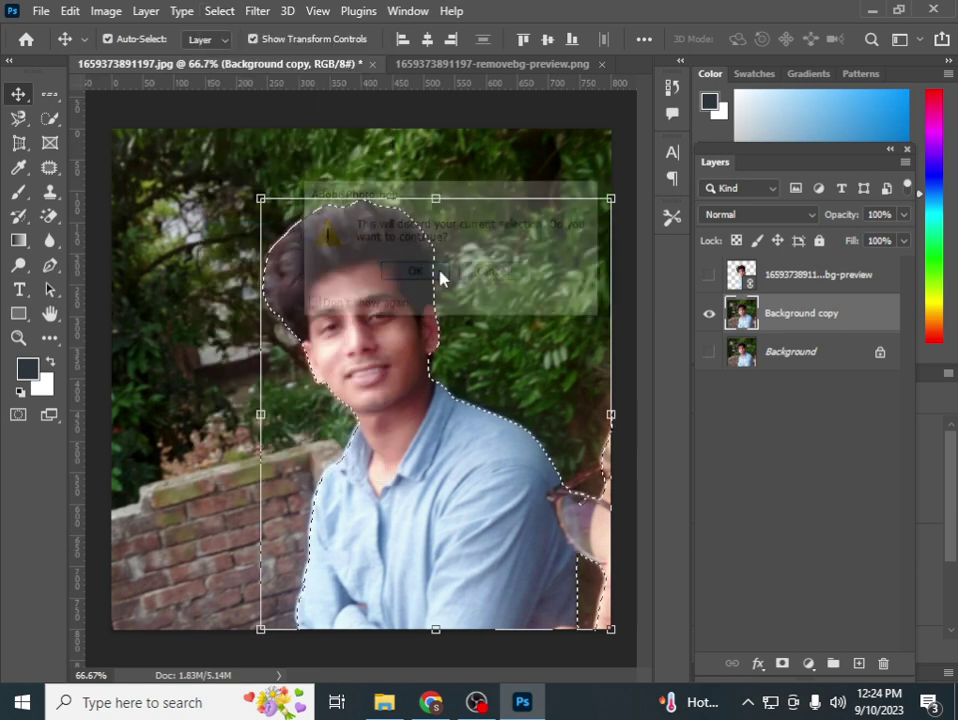
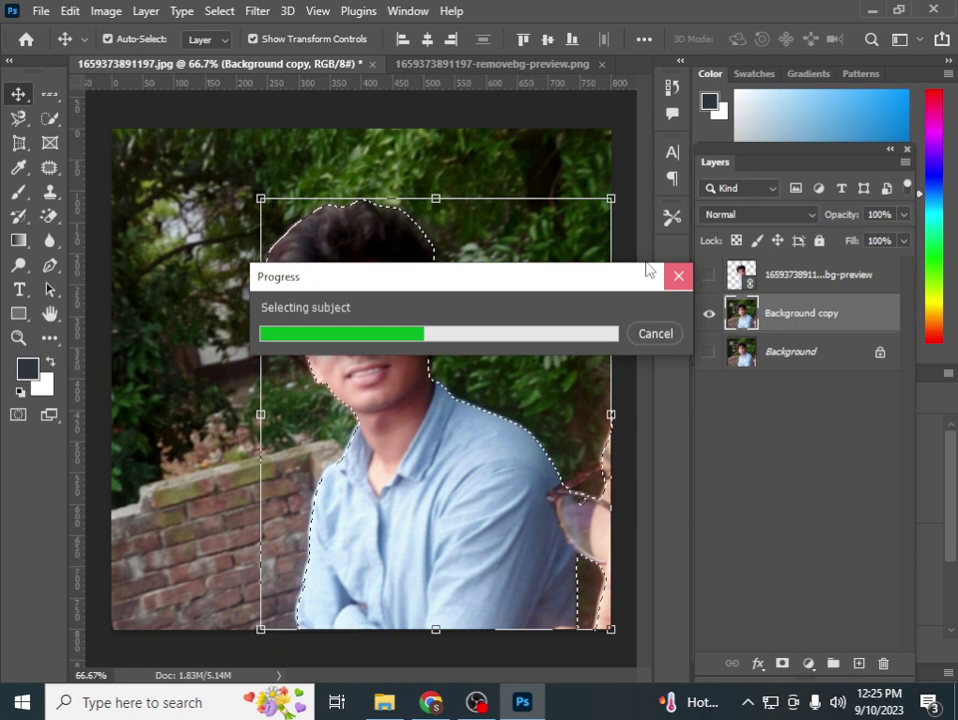
Dismiss the Select Subject progress notice and open the Select menu toward Modify > Expand
click(640, 328)
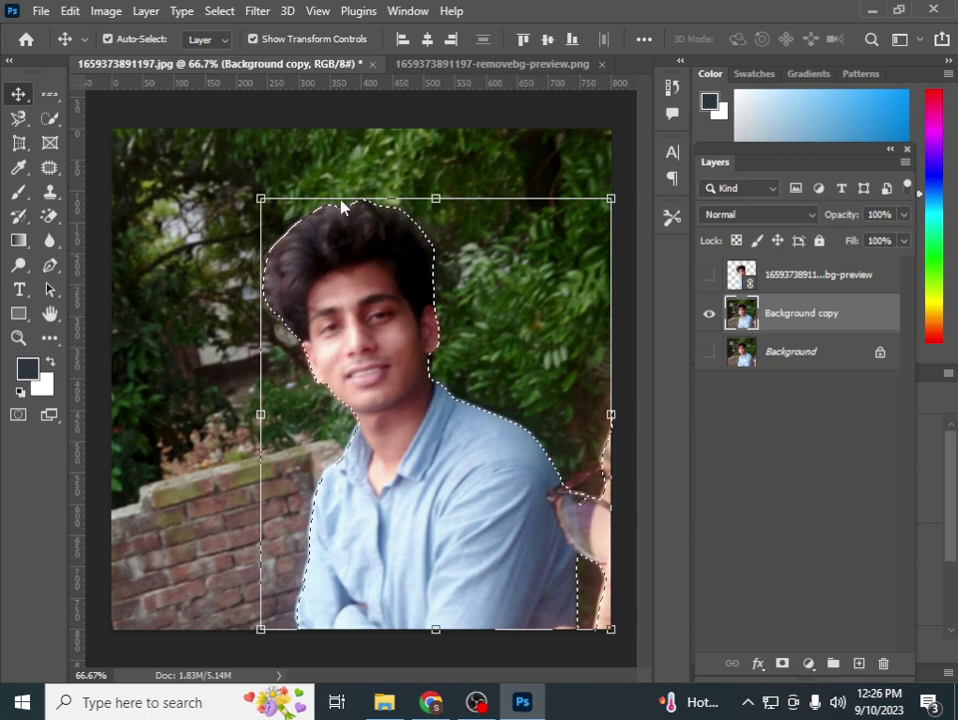
click(214, 13)
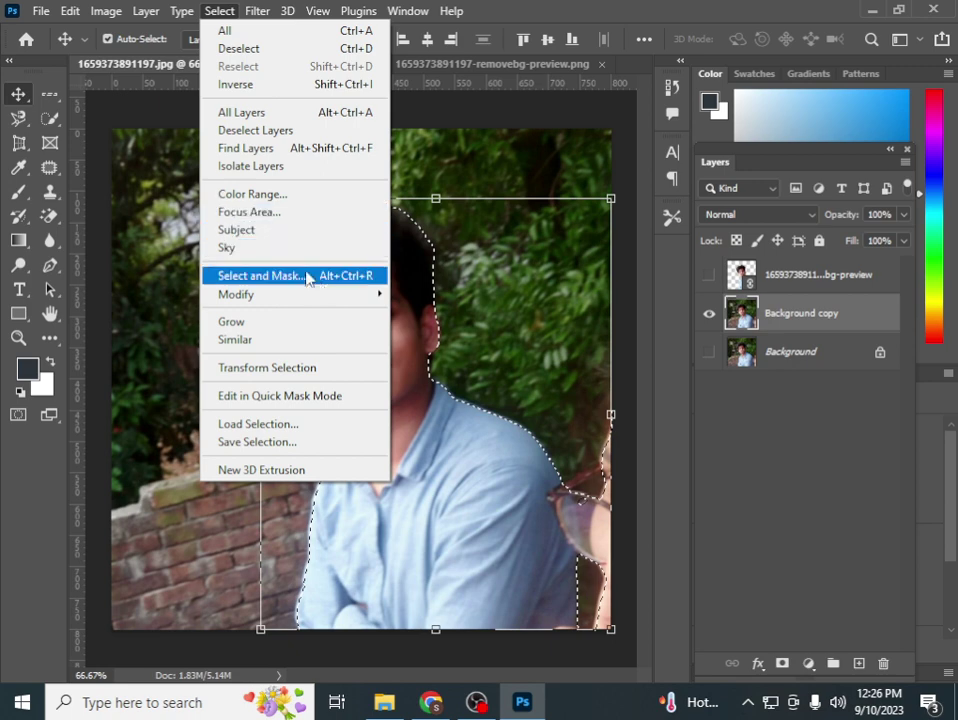
mouse_move(236, 294)
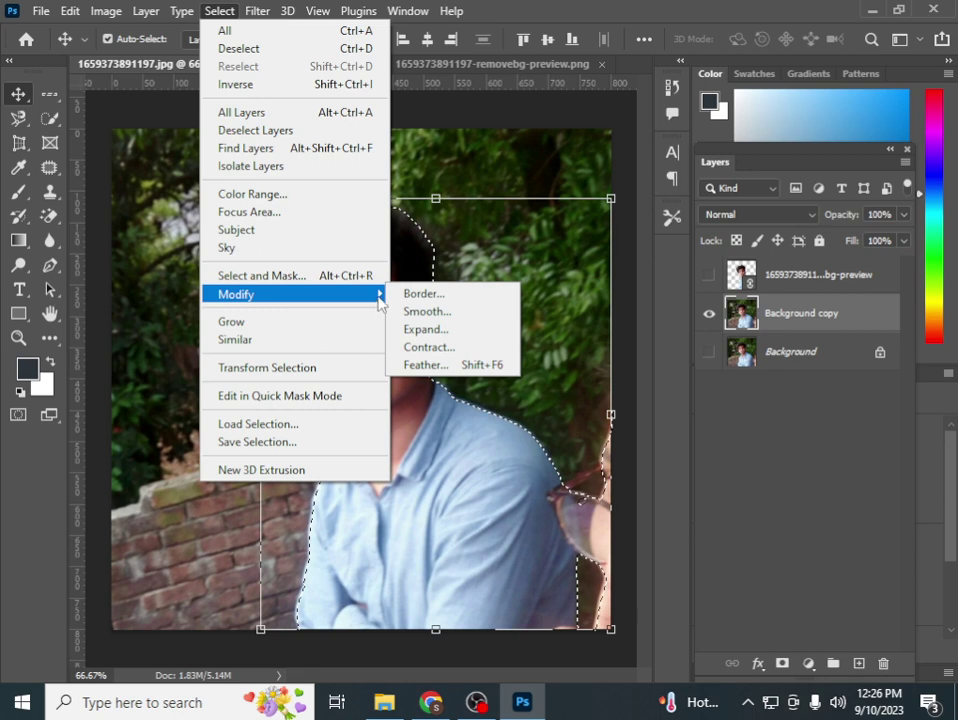
Expand the man's selection by 2 pixels with canvas bounds applied, and copy him to Layer 1
click(436, 334)
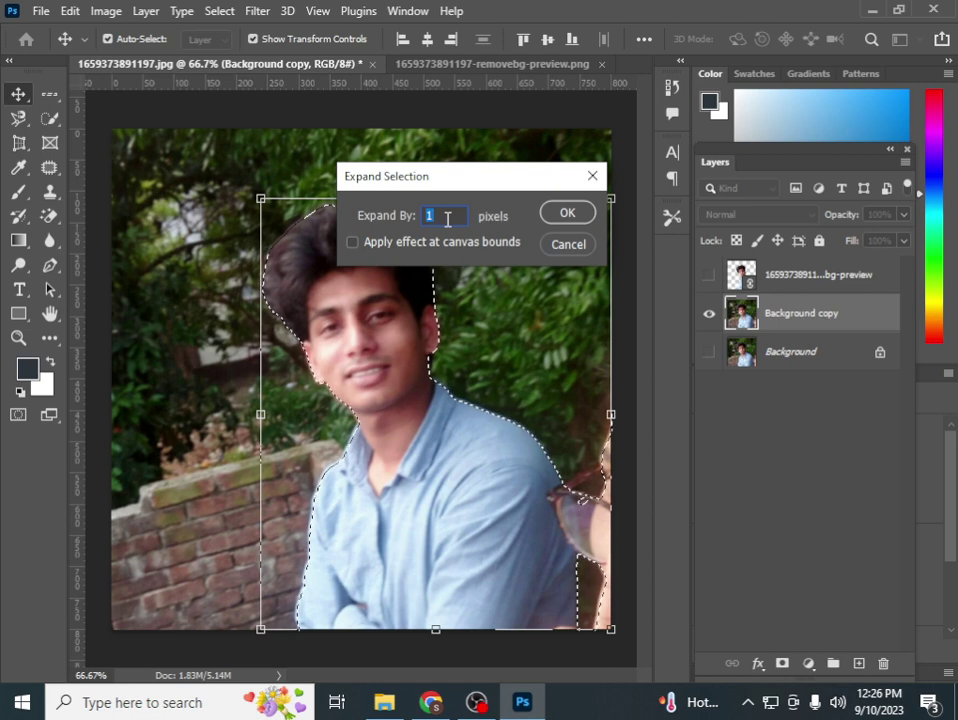
text(2)
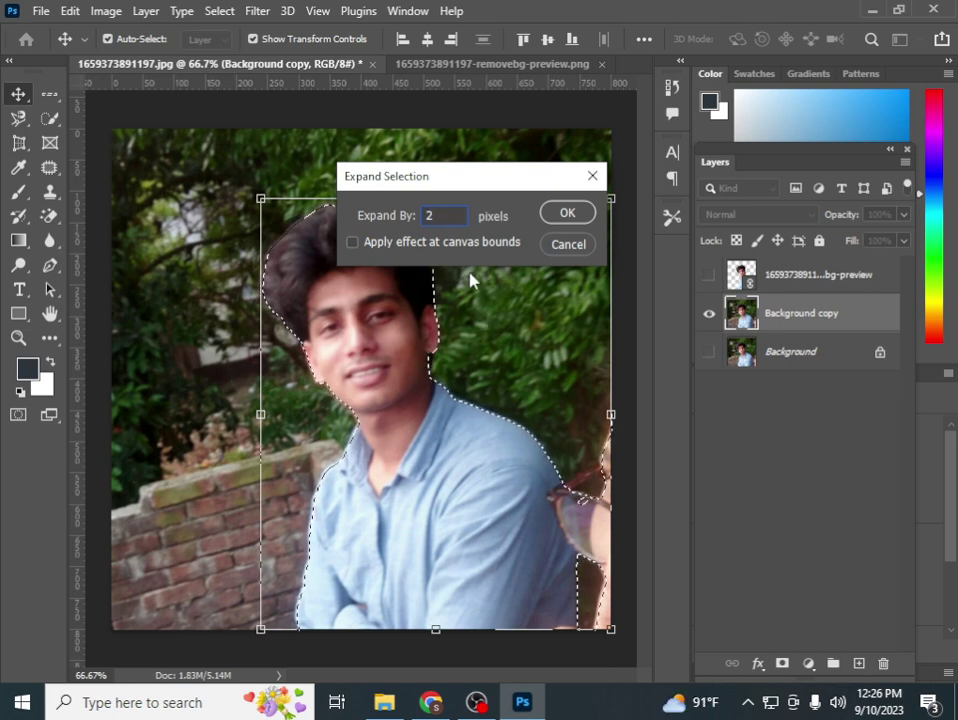
click(352, 243)
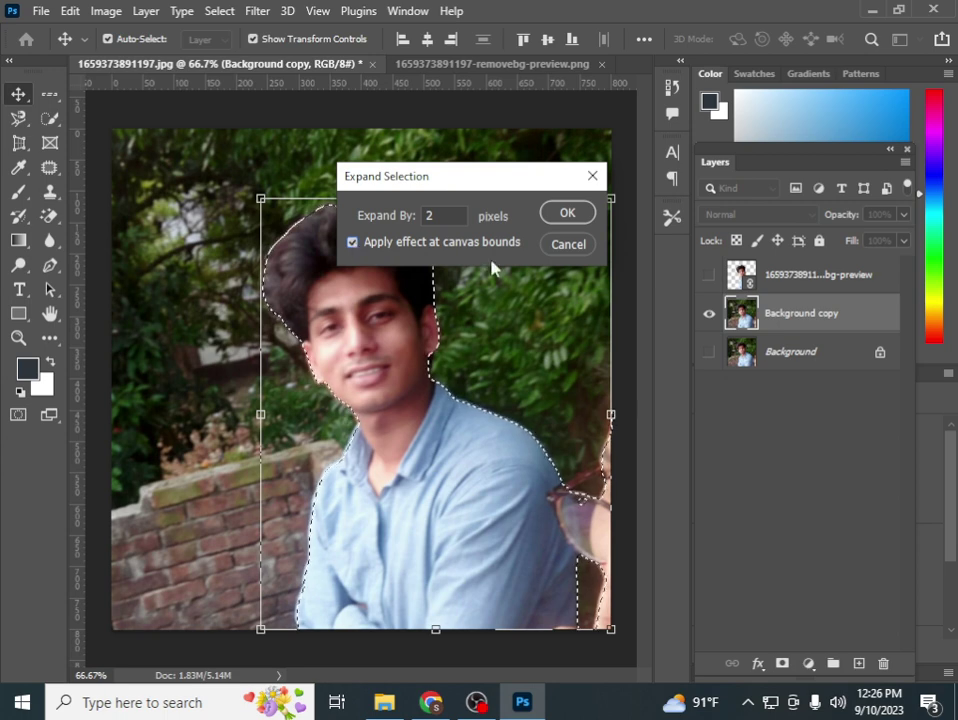
click(560, 214)
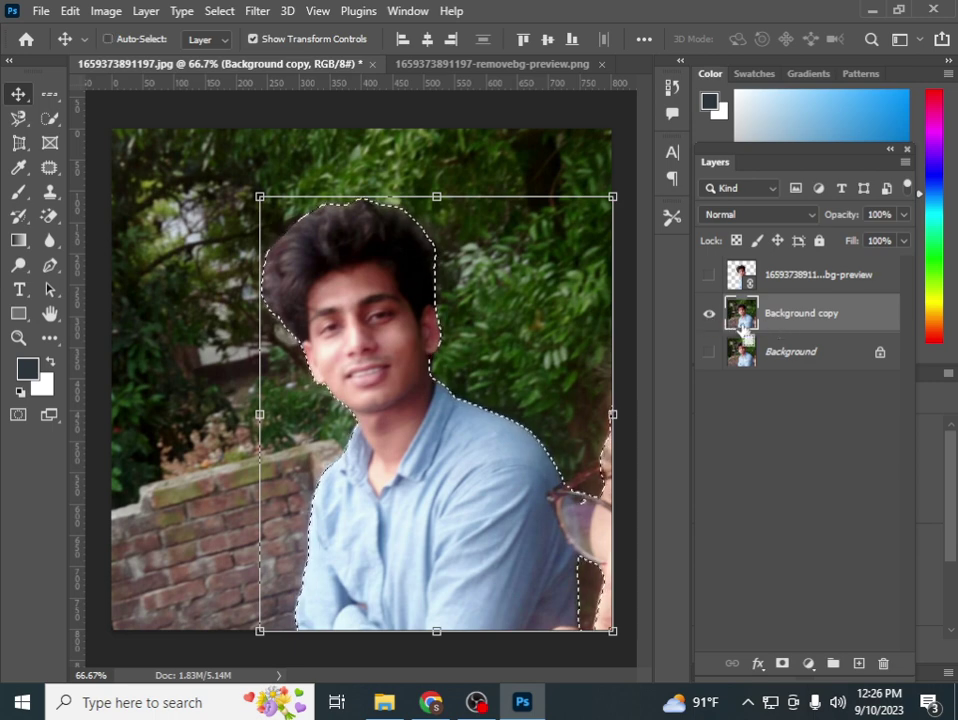
key(ctrl+j)
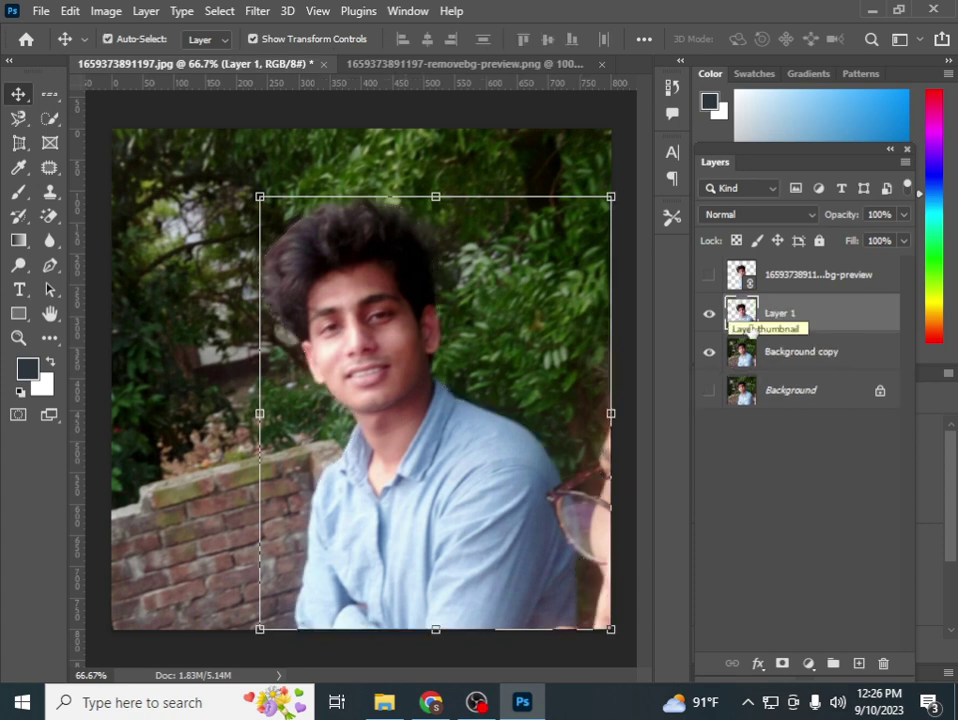
click(826, 364)
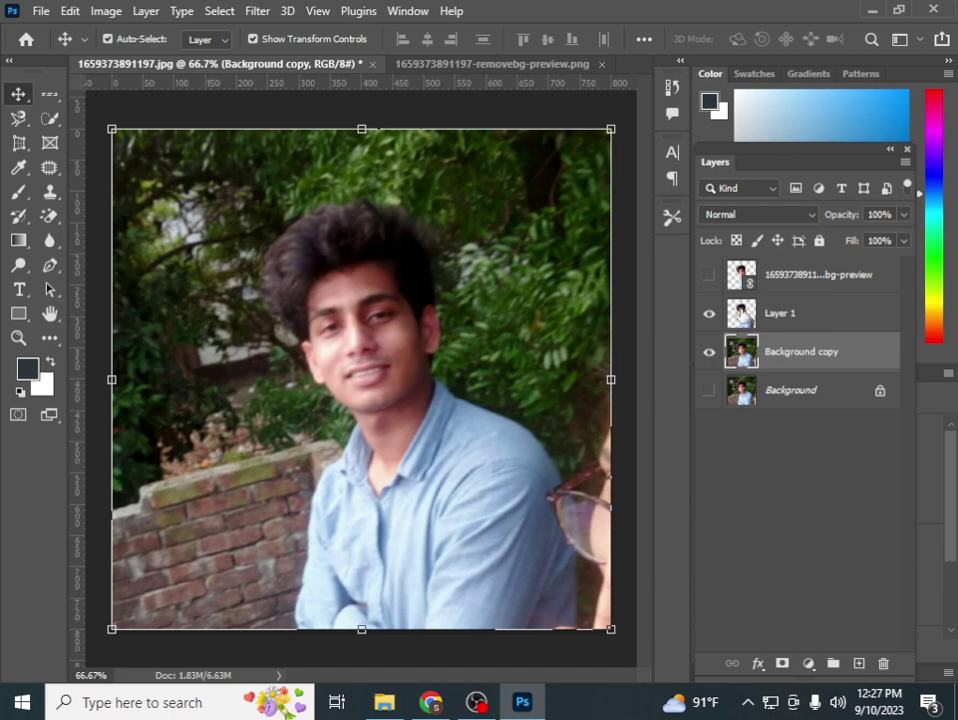
drag(111, 129, 260, 197)
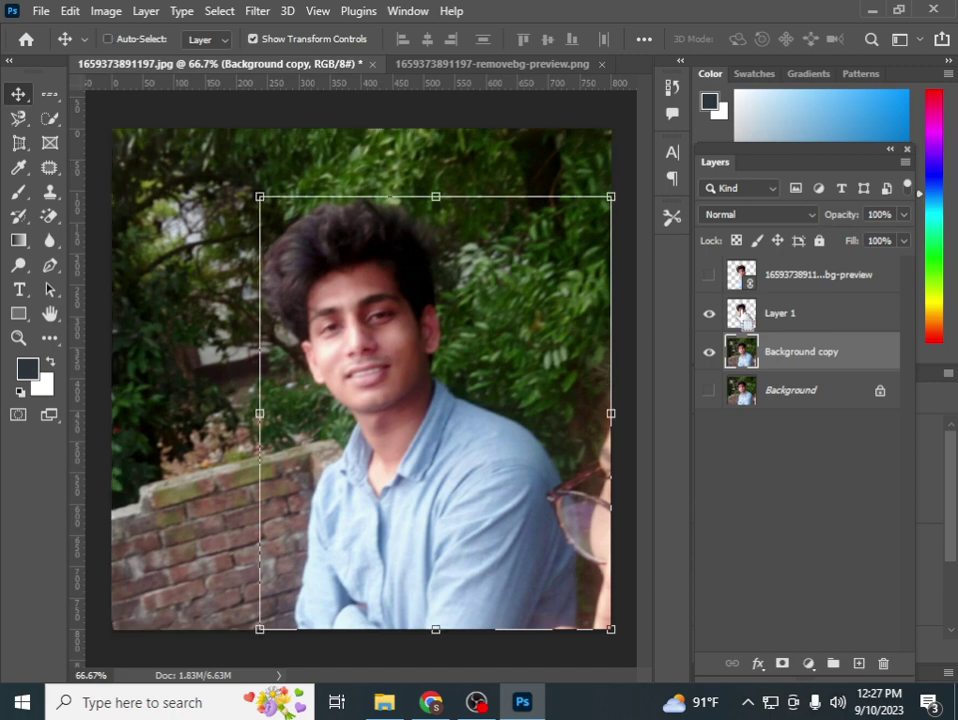
ctrl+double_click(741, 315)
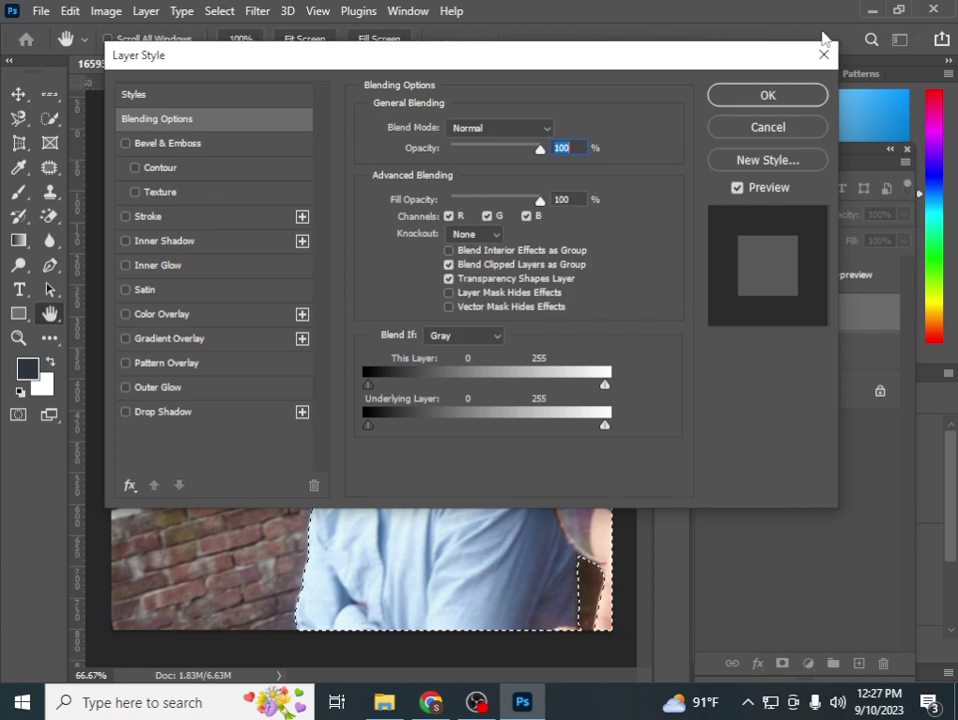
click(823, 54)
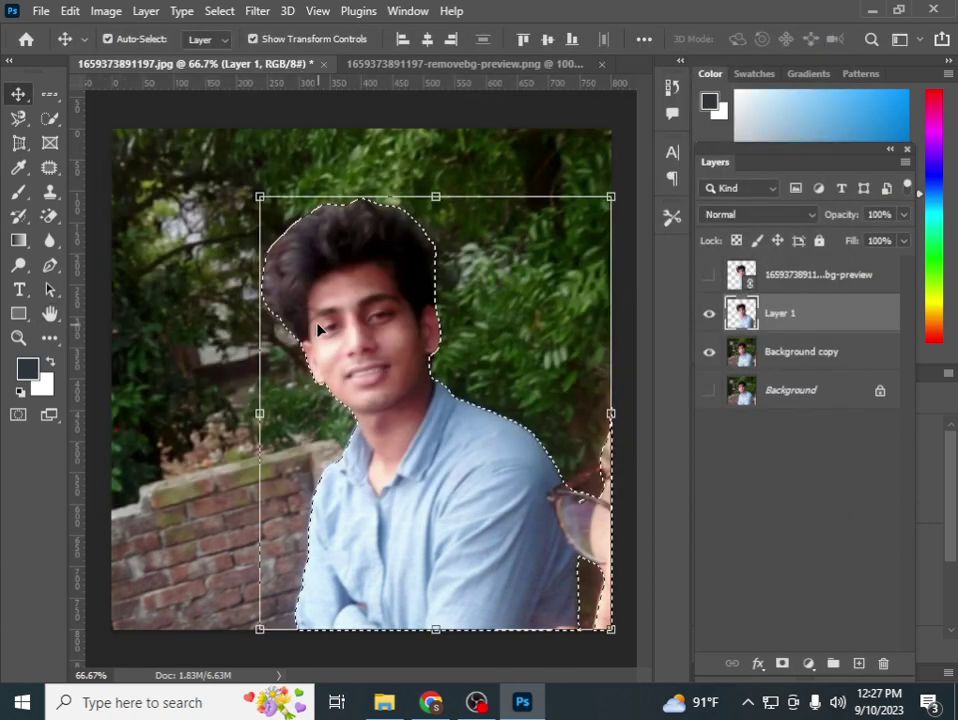
key(ctrl+d)
click(118, 277)
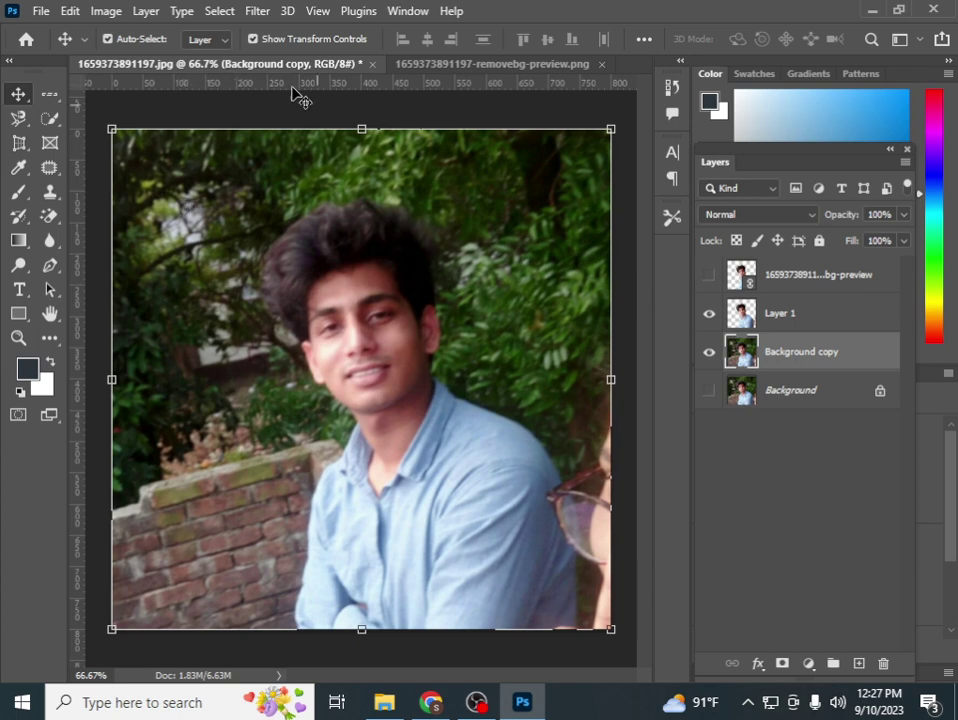
Blur Background copy with a 4.5-pixel Gaussian Blur, then hide and reshow Layer 1 to compare
click(255, 12)
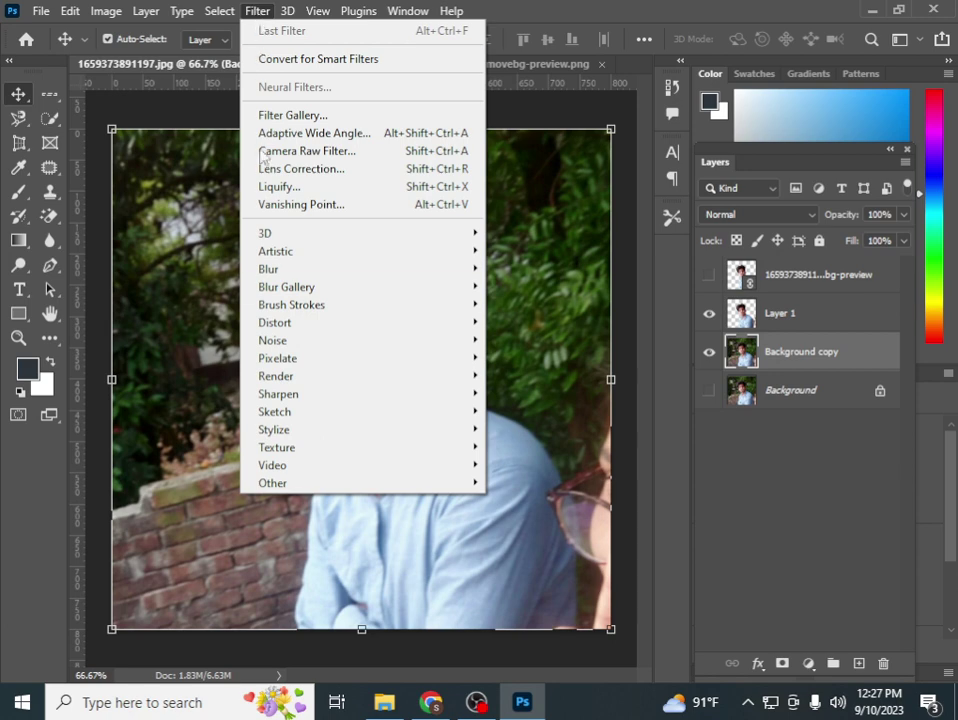
mouse_move(268, 269)
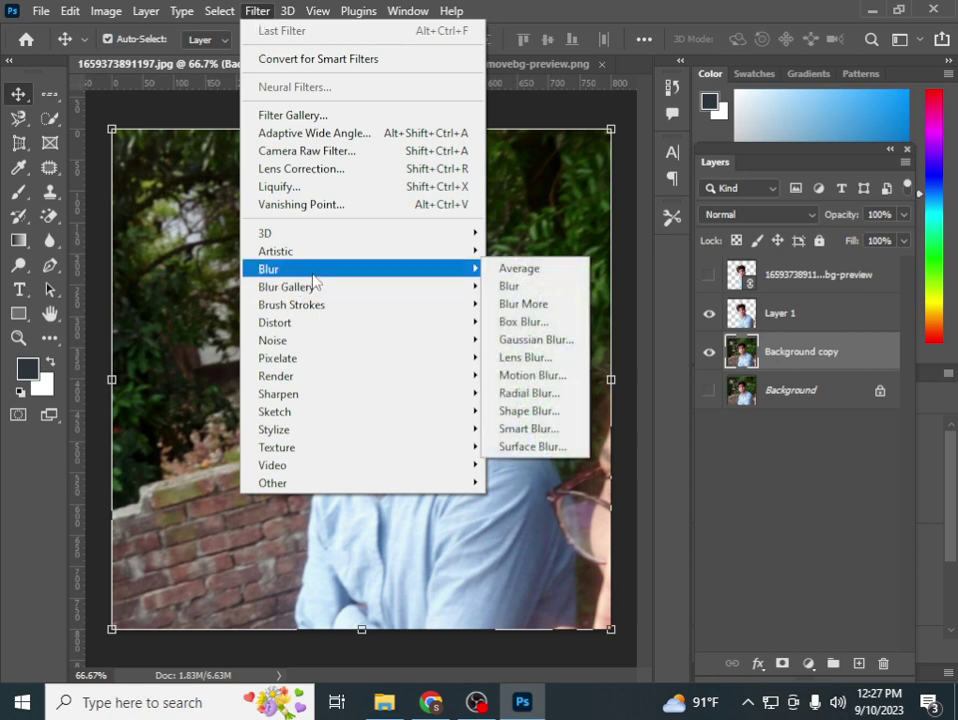
click(537, 340)
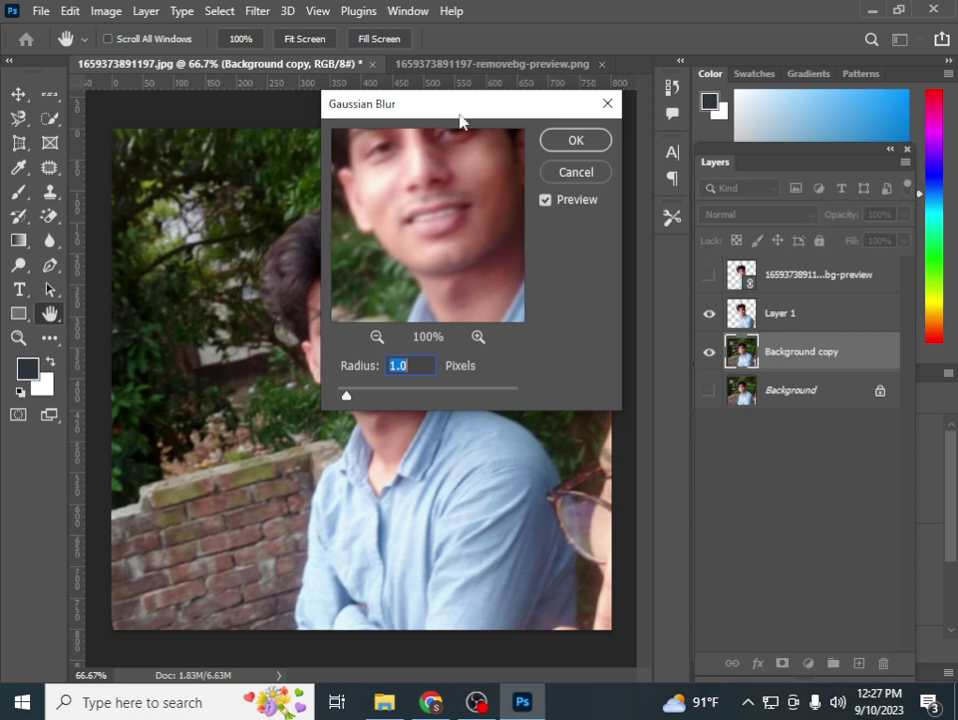
drag(460, 120, 733, 294)
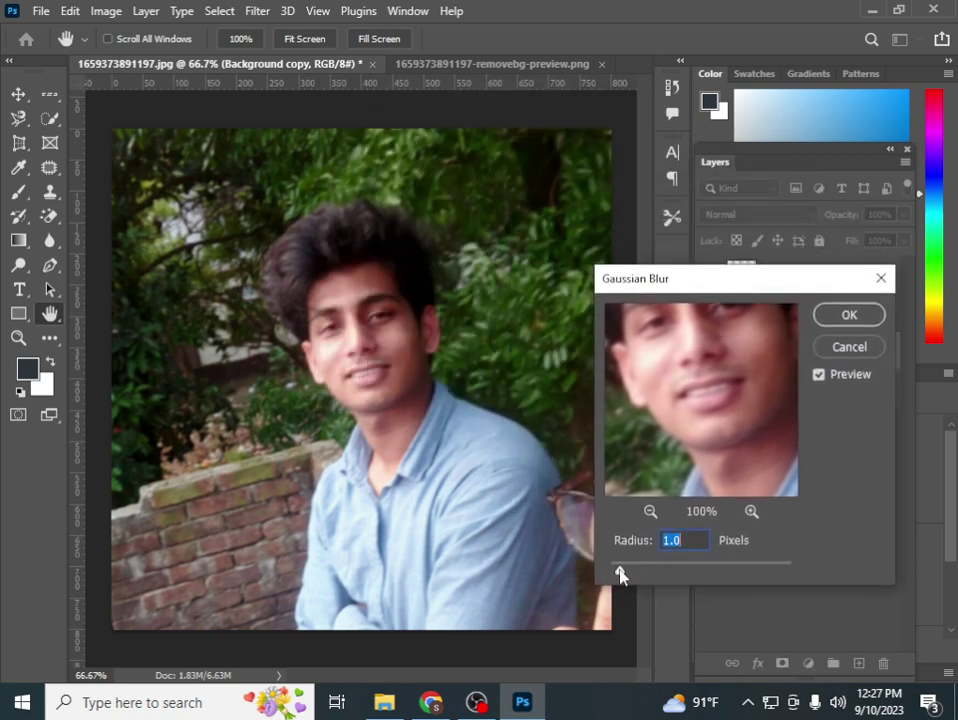
drag(619, 573, 646, 573)
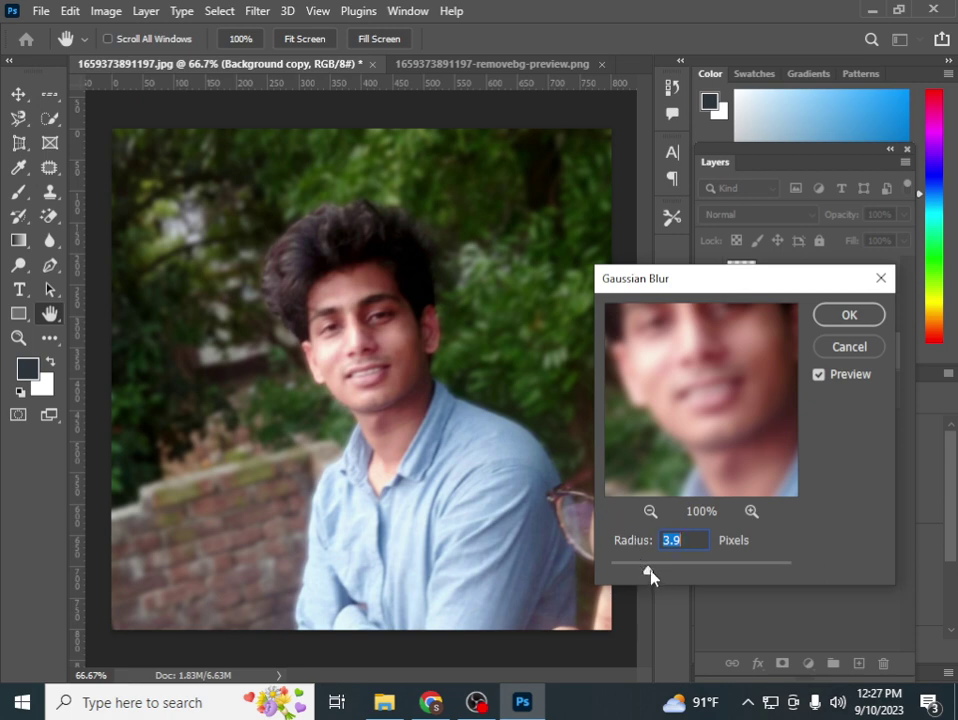
mouse_move(648, 571)
mouse_down()
mouse_move(687, 573)
mouse_move(659, 573)
mouse_up()
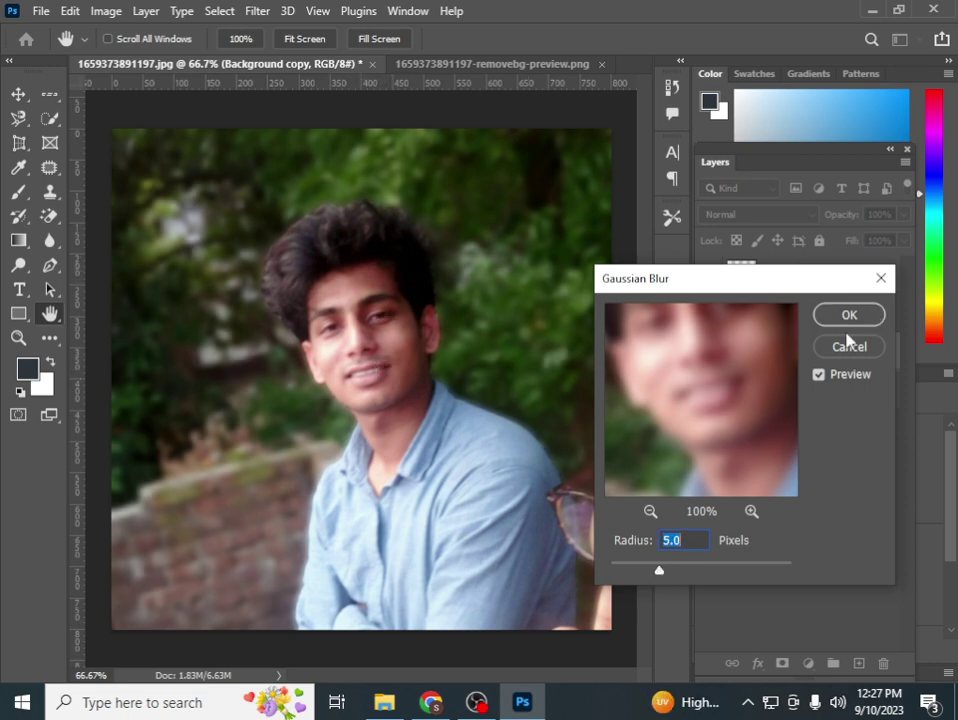
click(660, 576)
drag(660, 576, 646, 573)
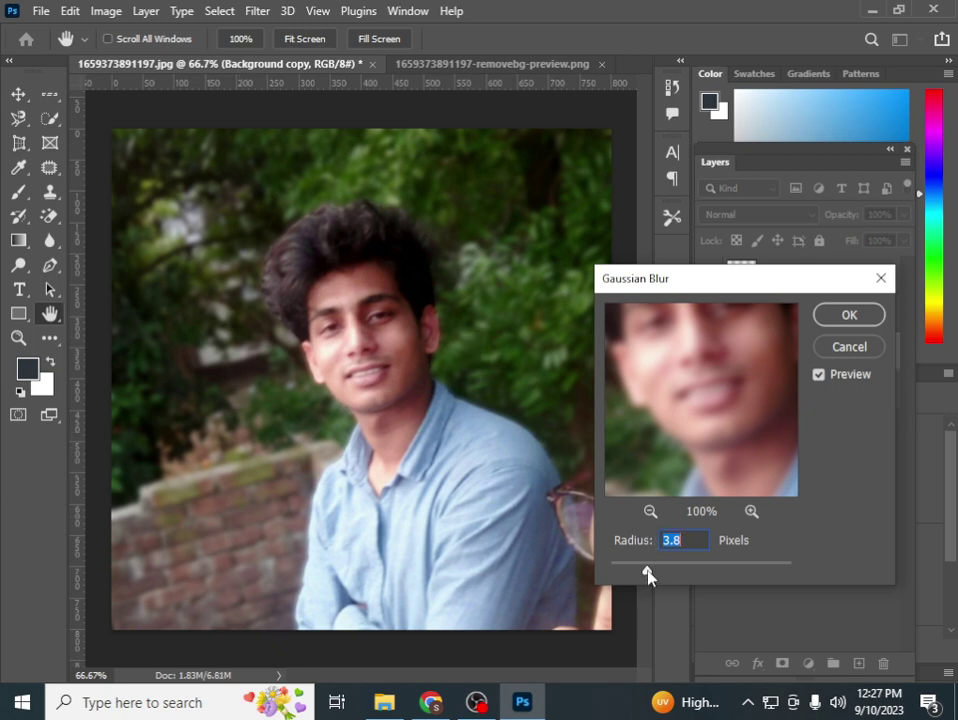
drag(647, 573, 655, 573)
click(849, 314)
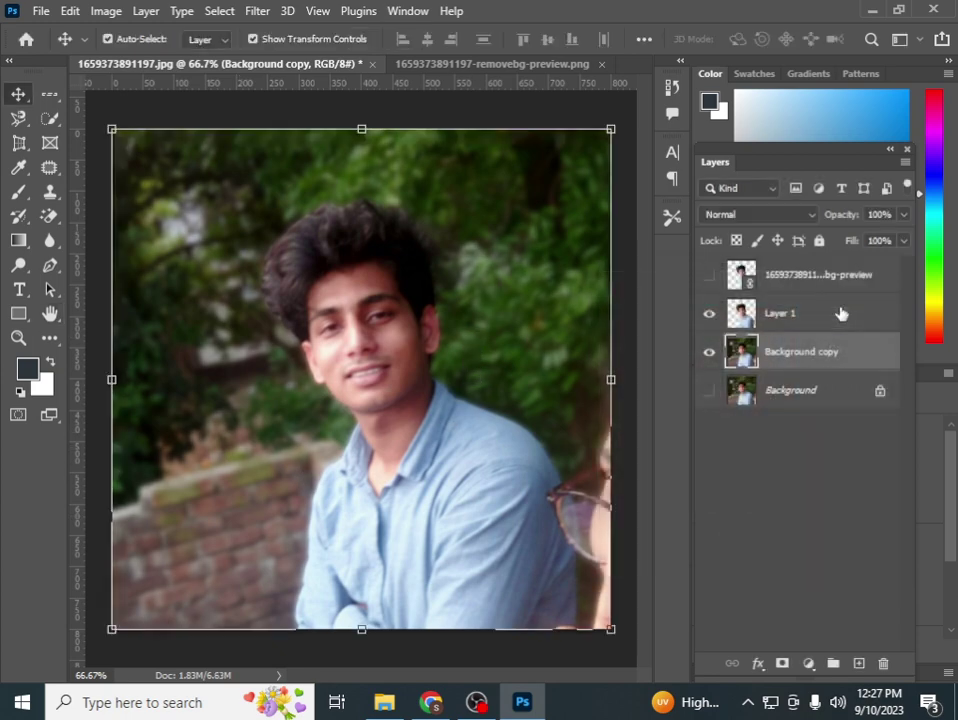
click(708, 314)
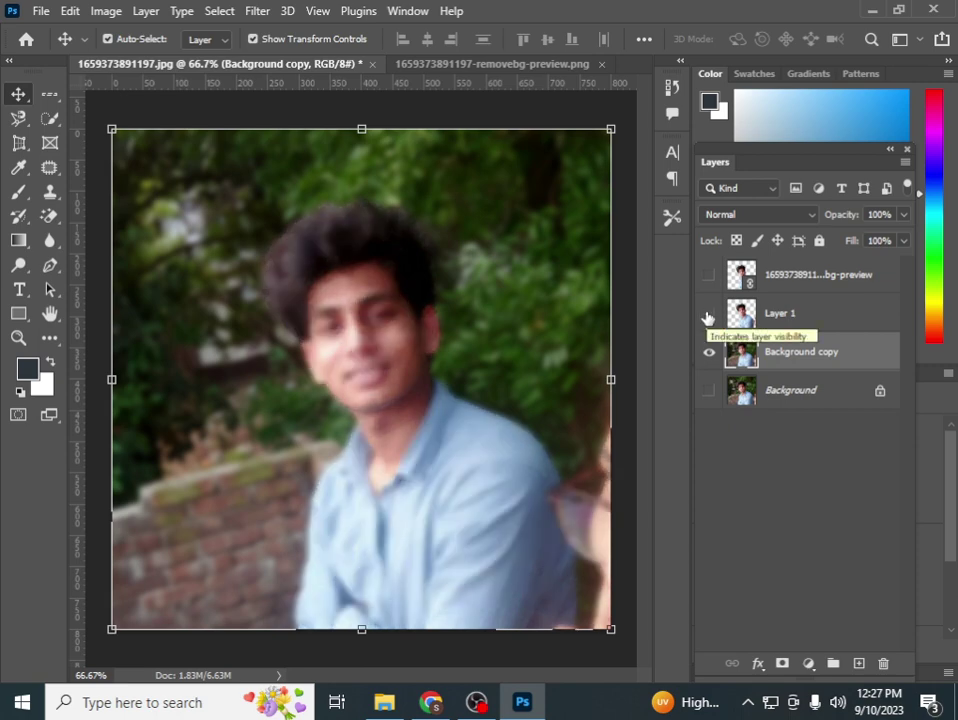
click(708, 314)
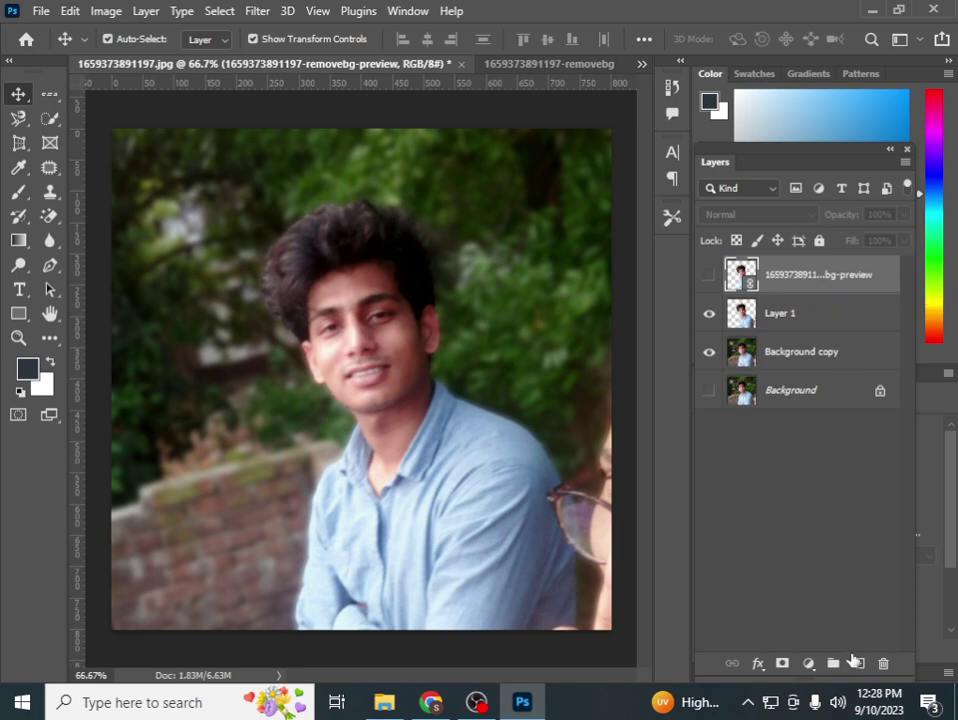
Add an empty Layer 2, then Vibrance and Hue/Saturation adjustment layers
click(857, 663)
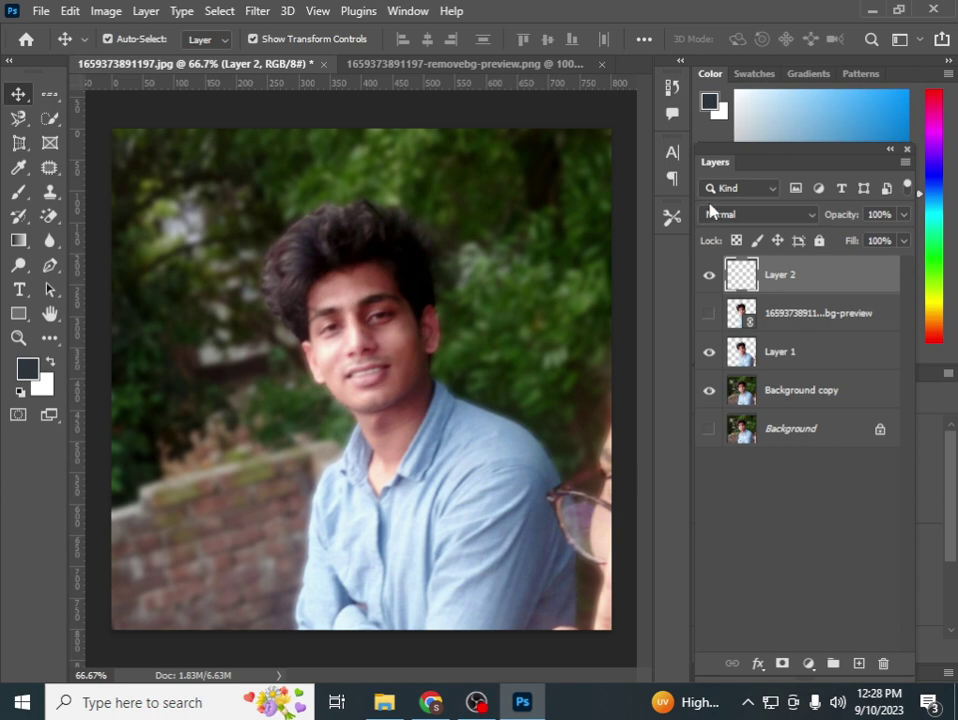
click(810, 664)
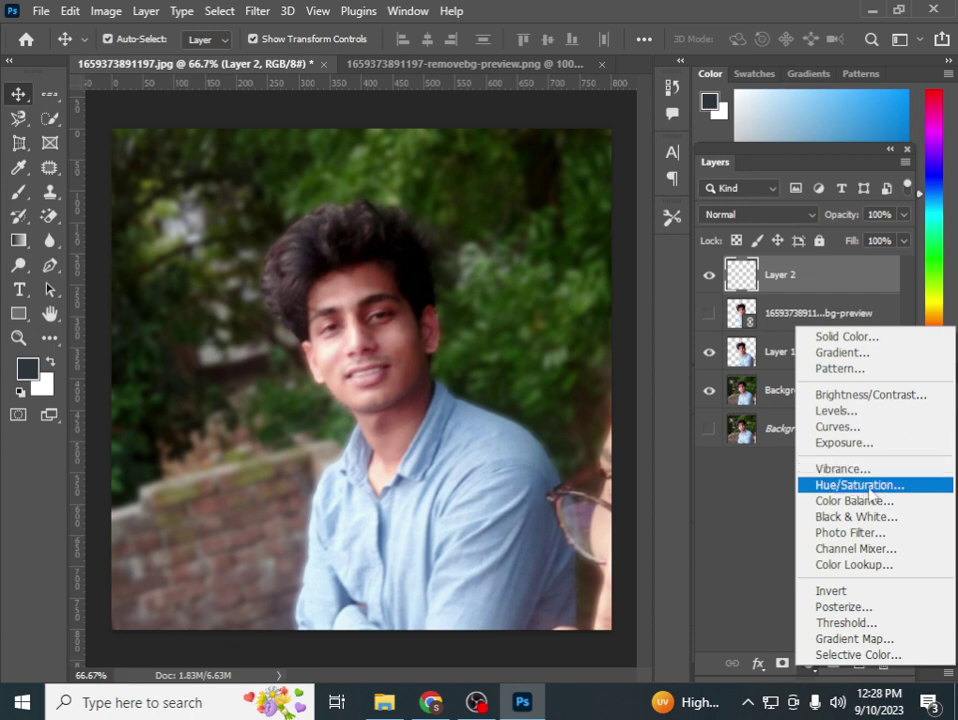
click(850, 468)
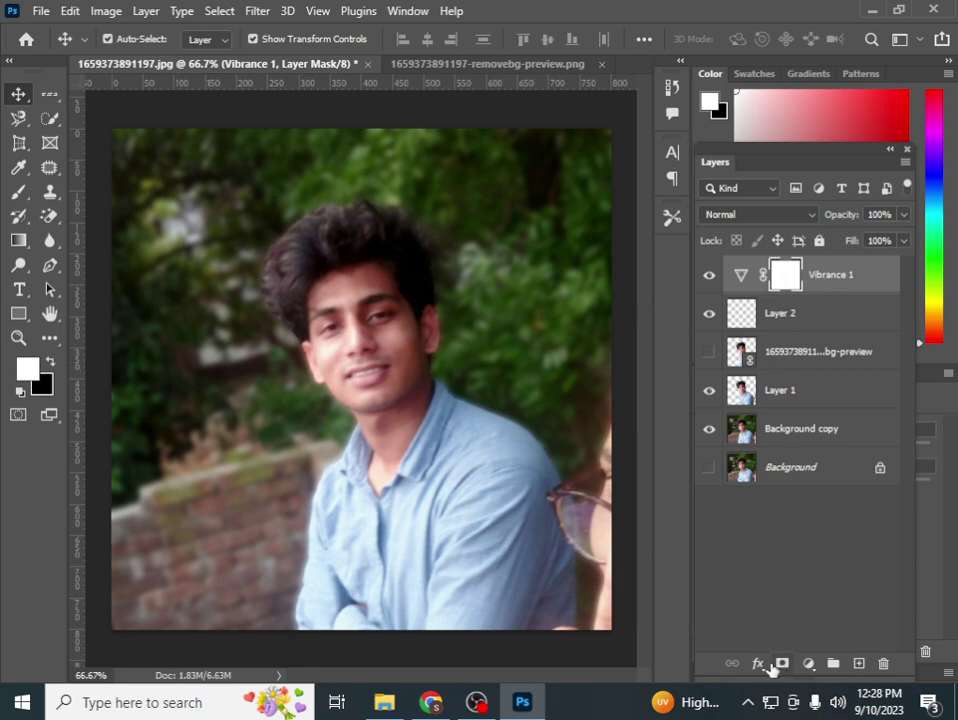
click(808, 665)
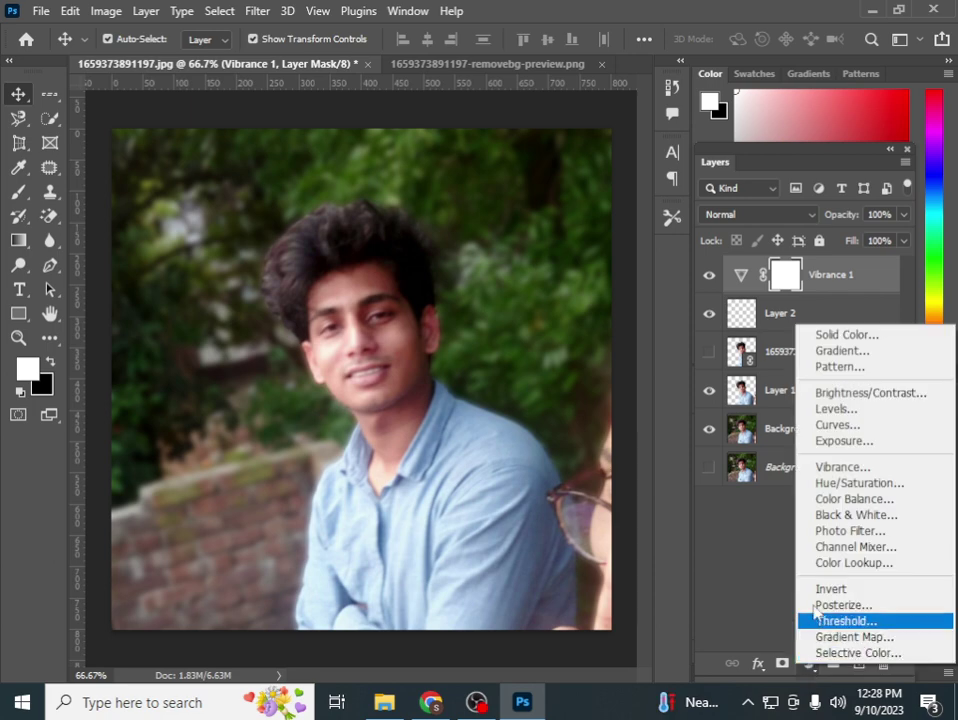
click(855, 486)
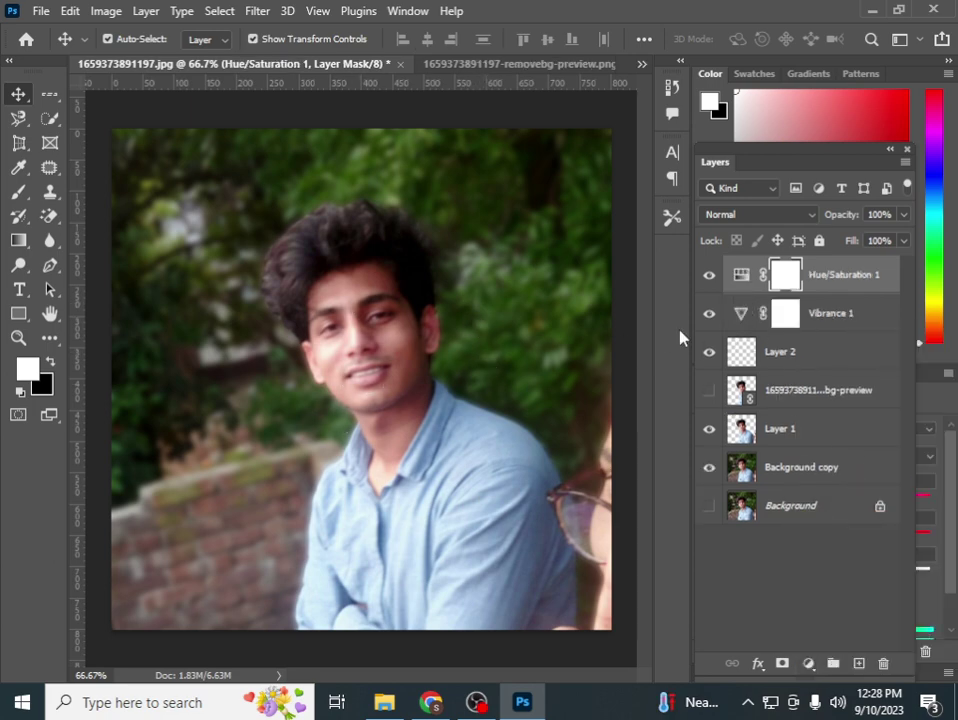
Add Brightness/Contrast and Levels adjustment layers, dismissing the layer styles menu unused
click(757, 663)
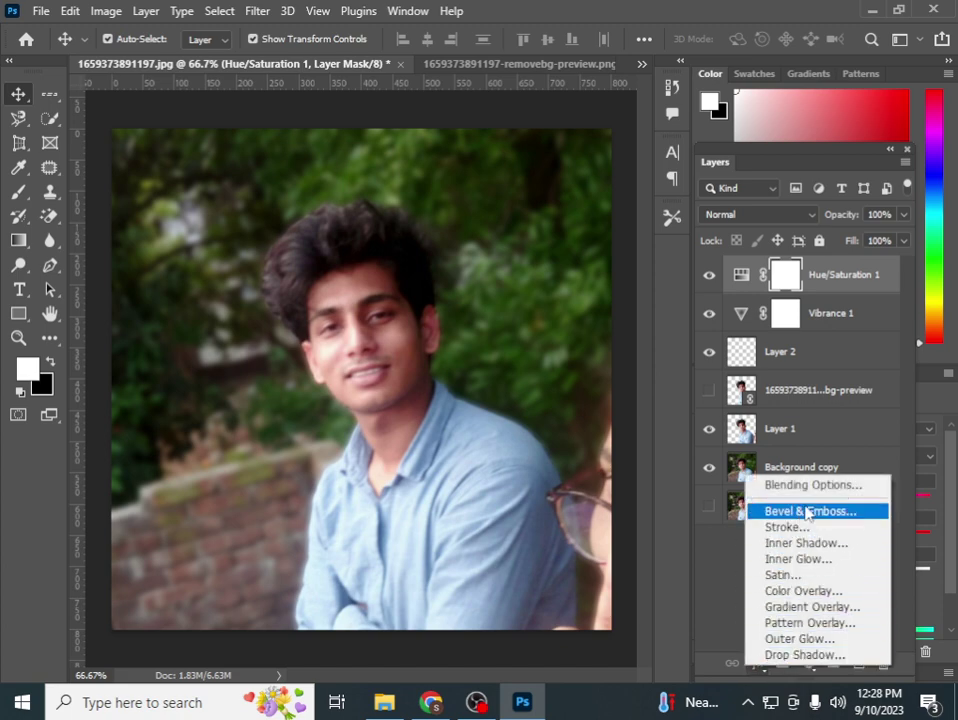
click(676, 676)
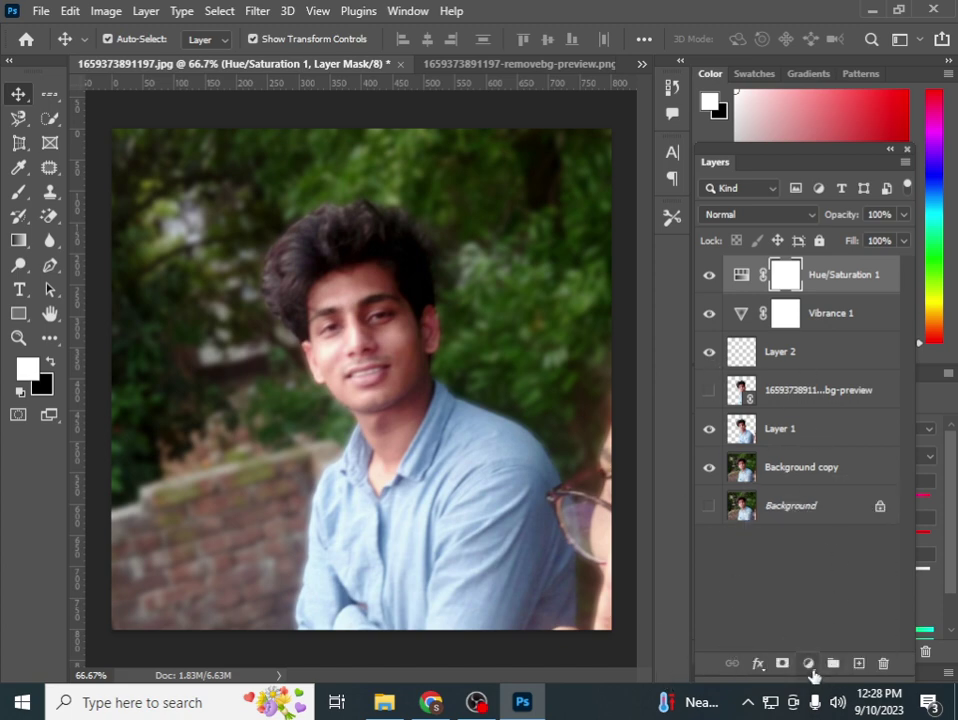
click(809, 665)
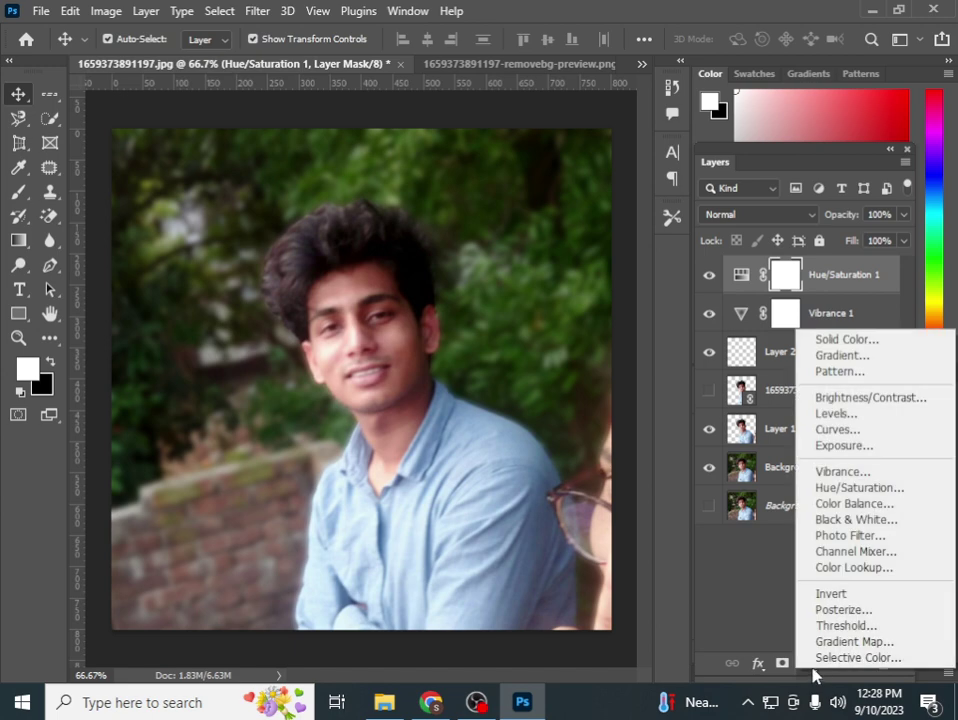
click(893, 398)
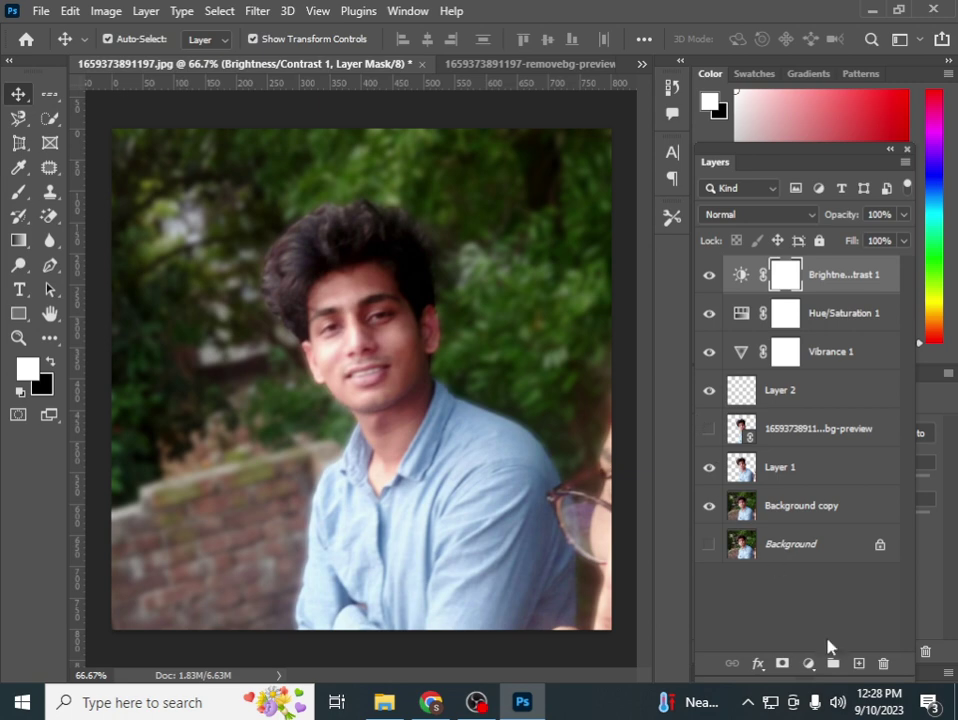
click(809, 665)
click(836, 406)
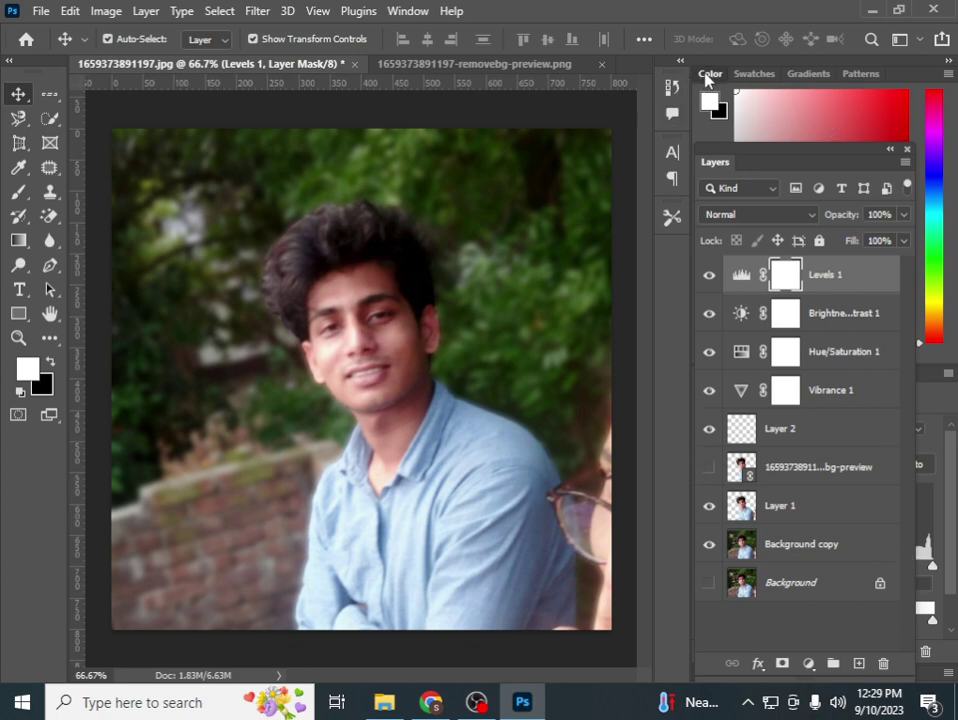
Close the Color panel, hide both background layers, add Layer 3, and move Layer 2 under Layer 1
mouse_move(708, 74)
mouse_down()
mouse_move(681, 175)
mouse_move(515, 105)
mouse_up()
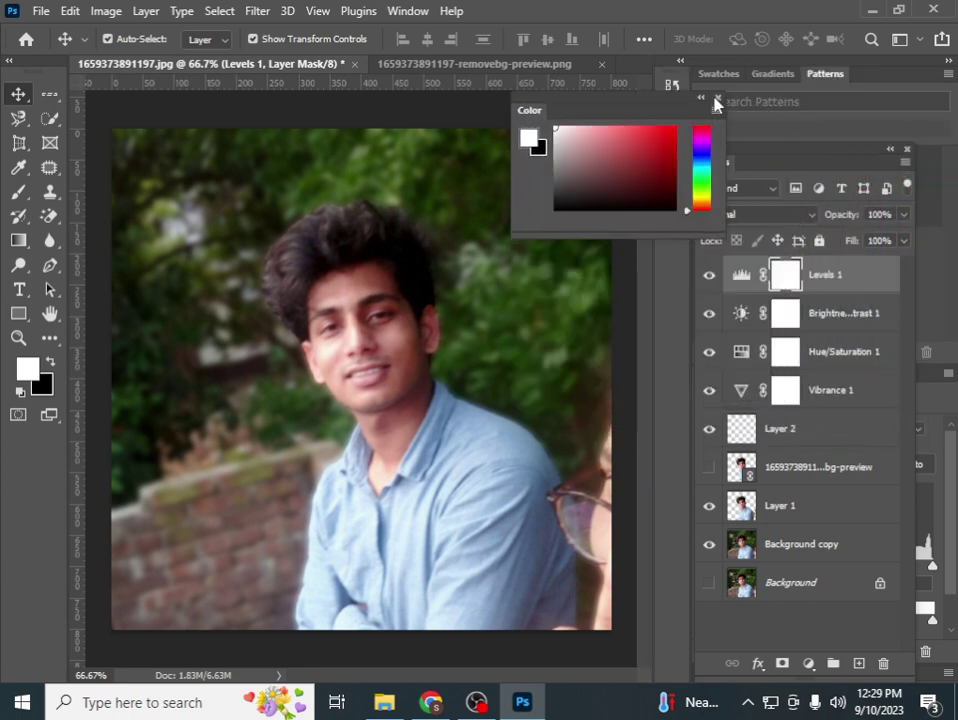
click(716, 100)
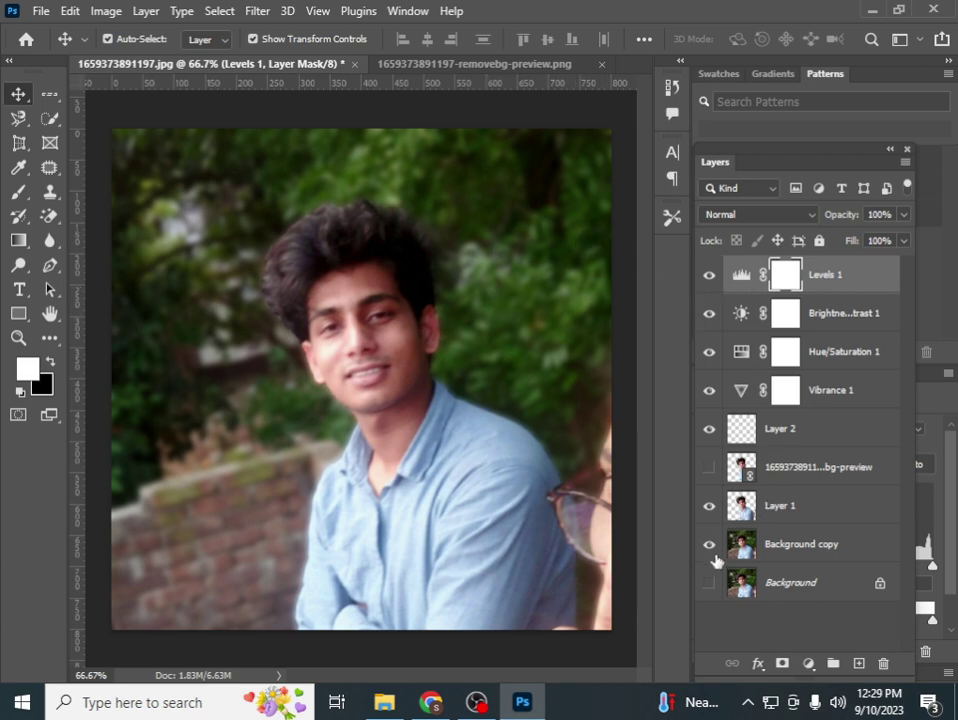
click(708, 546)
click(709, 581)
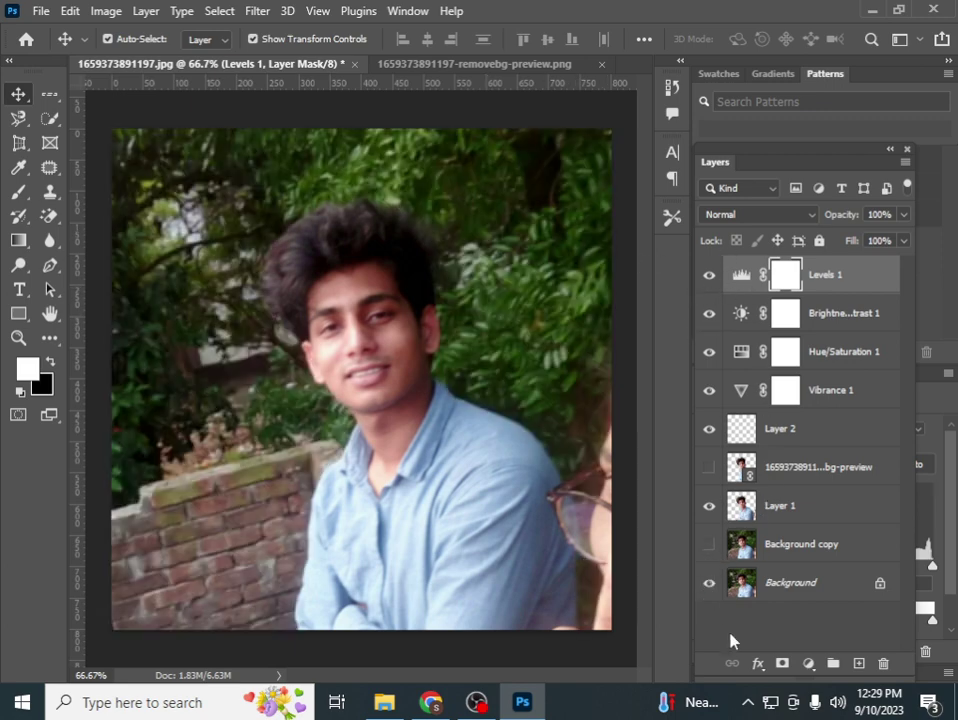
click(709, 581)
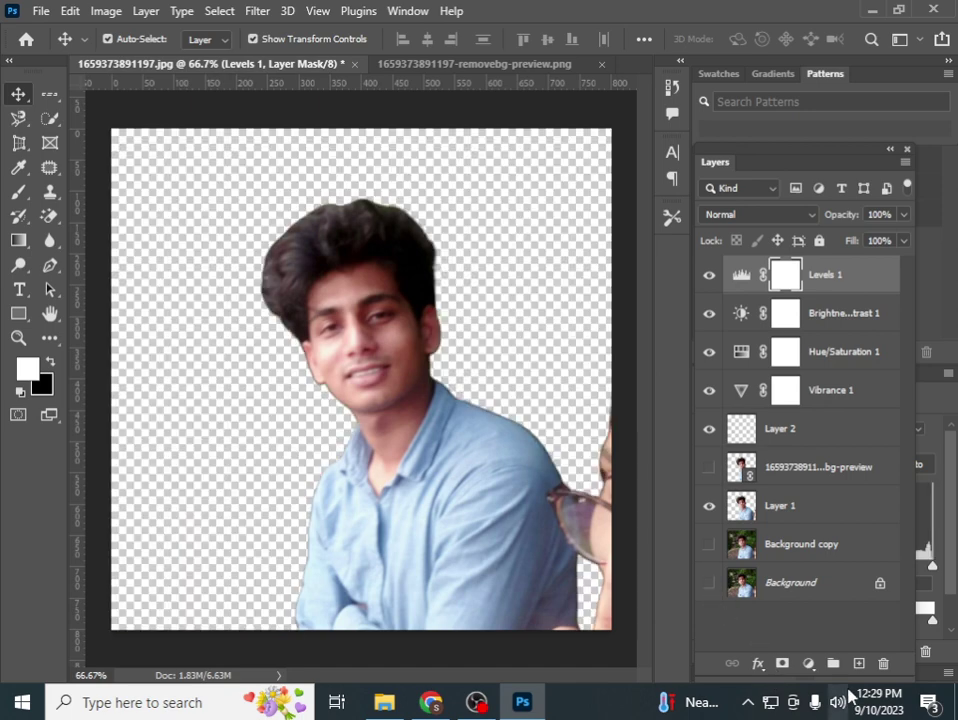
click(858, 663)
drag(796, 470, 797, 570)
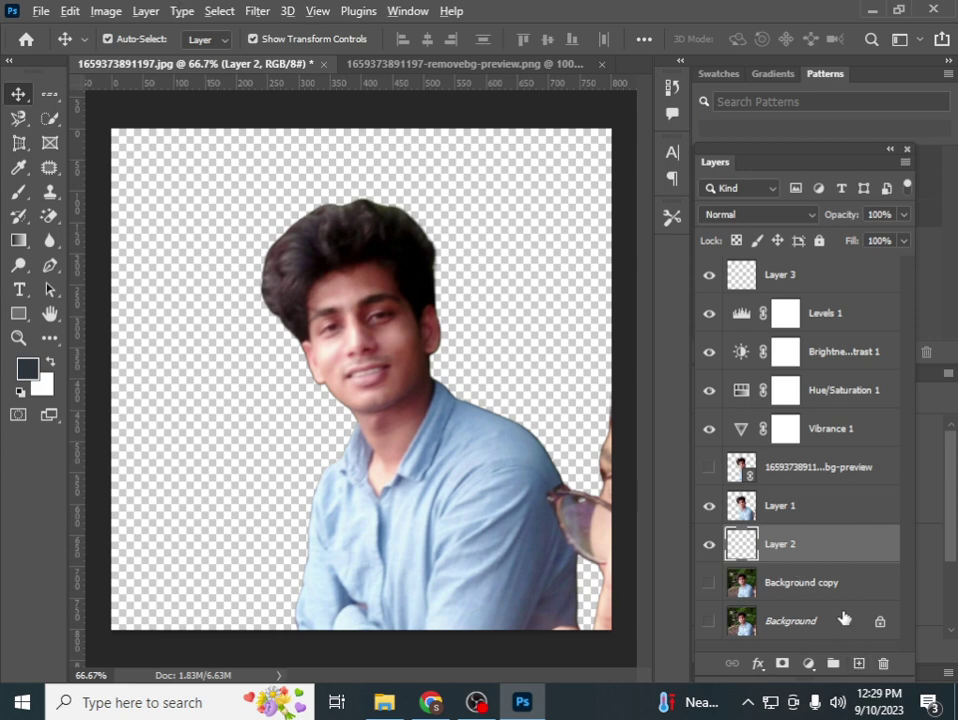
Fill Layer 2 with the dark slate-gray foreground colour and deselect it to view the result
key(alt+BackSpace)
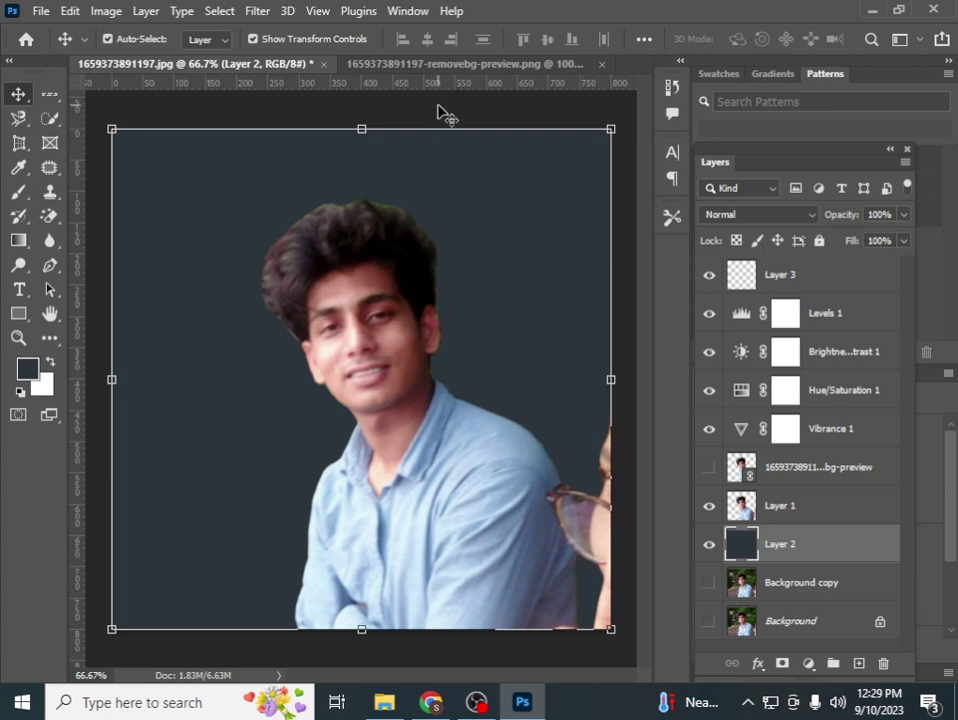
click(430, 112)
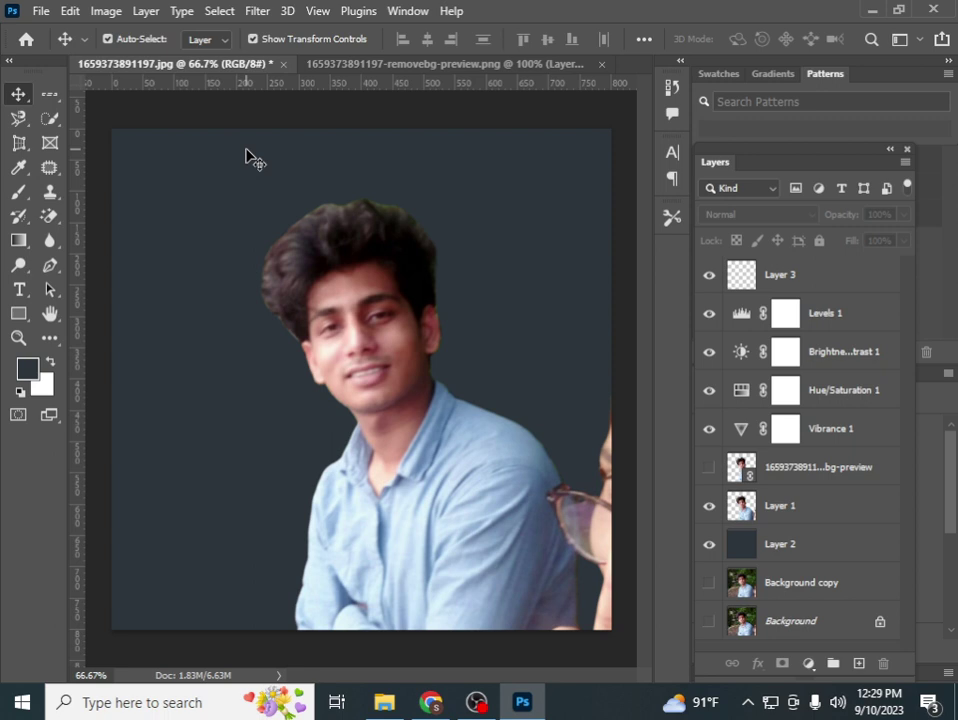
click(147, 172)
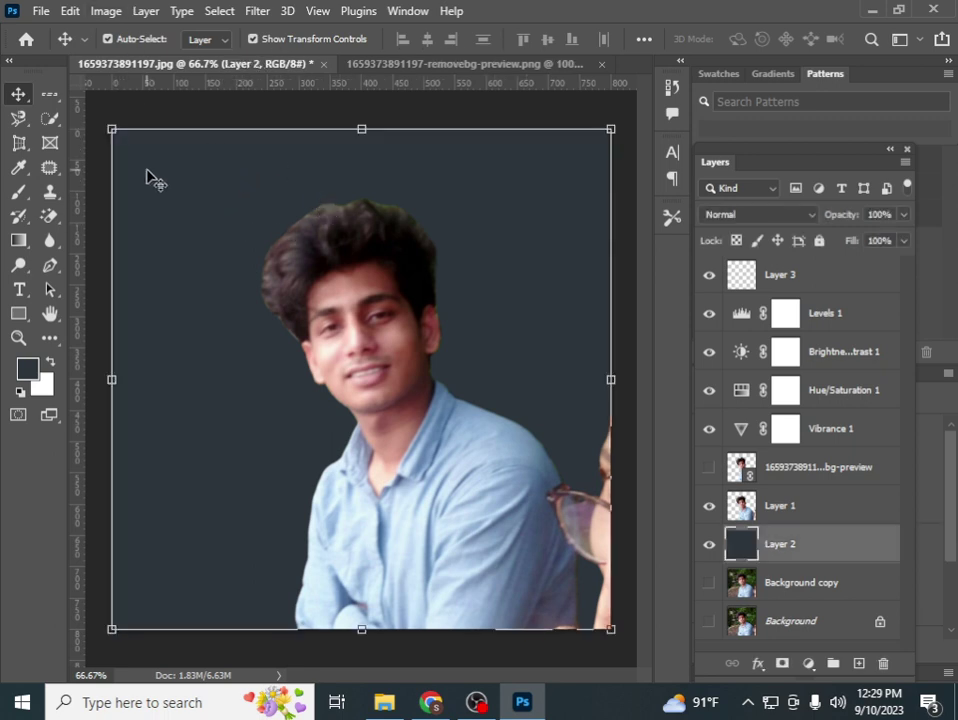
click(160, 105)
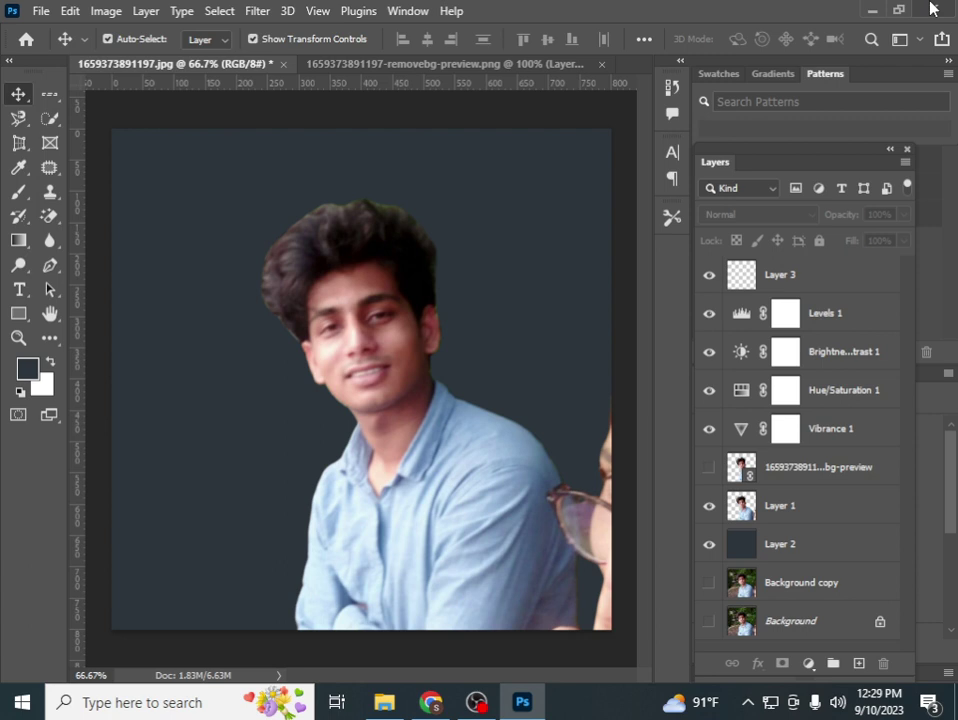
Quit Photoshop, choosing No to discard the portrait's unsaved changes
click(931, 9)
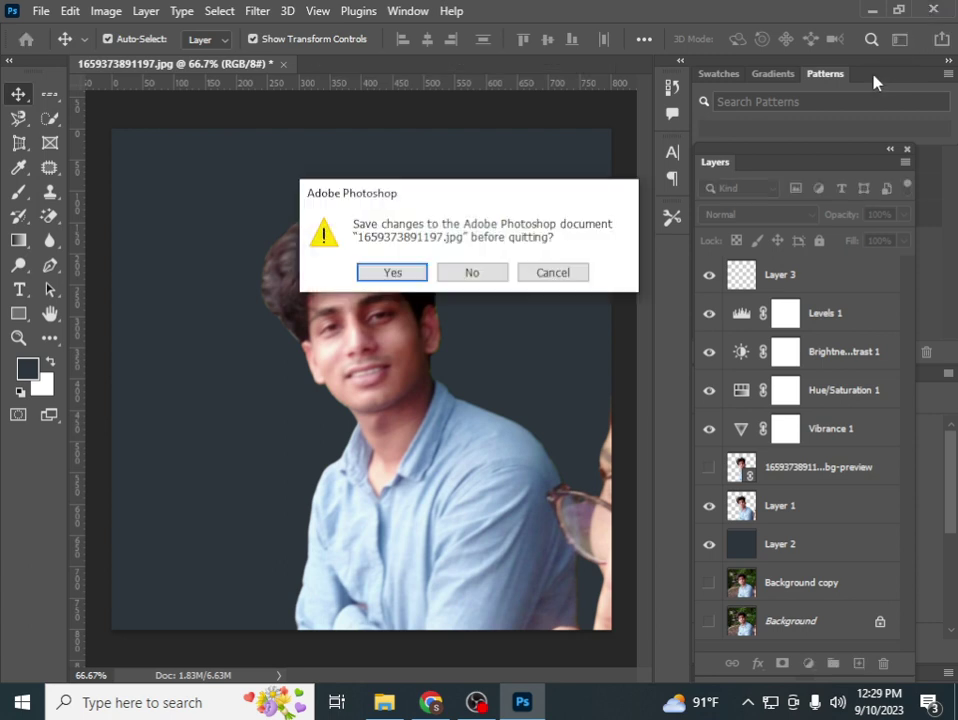
click(477, 275)
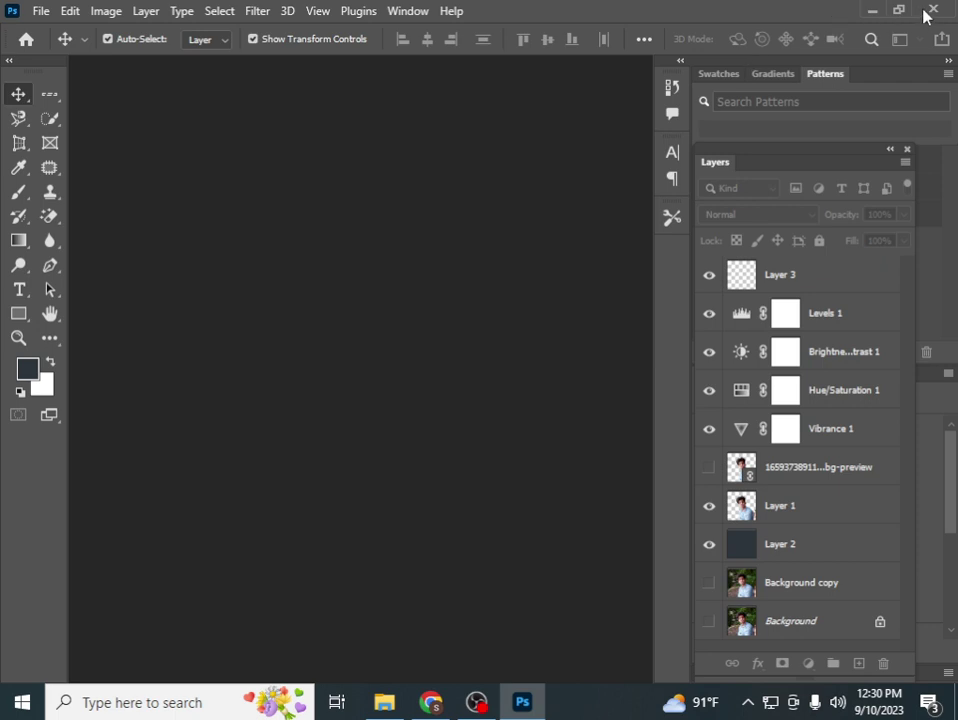
Open the Start menu, then bring the OBS recording window forward from the taskbar
click(5, 708)
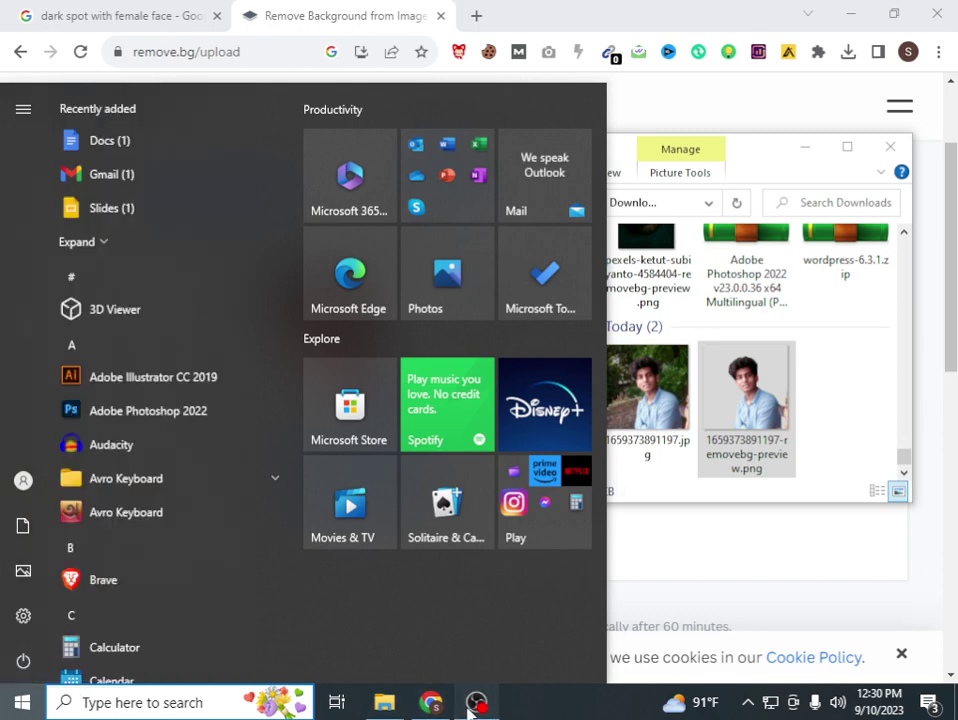
click(475, 704)
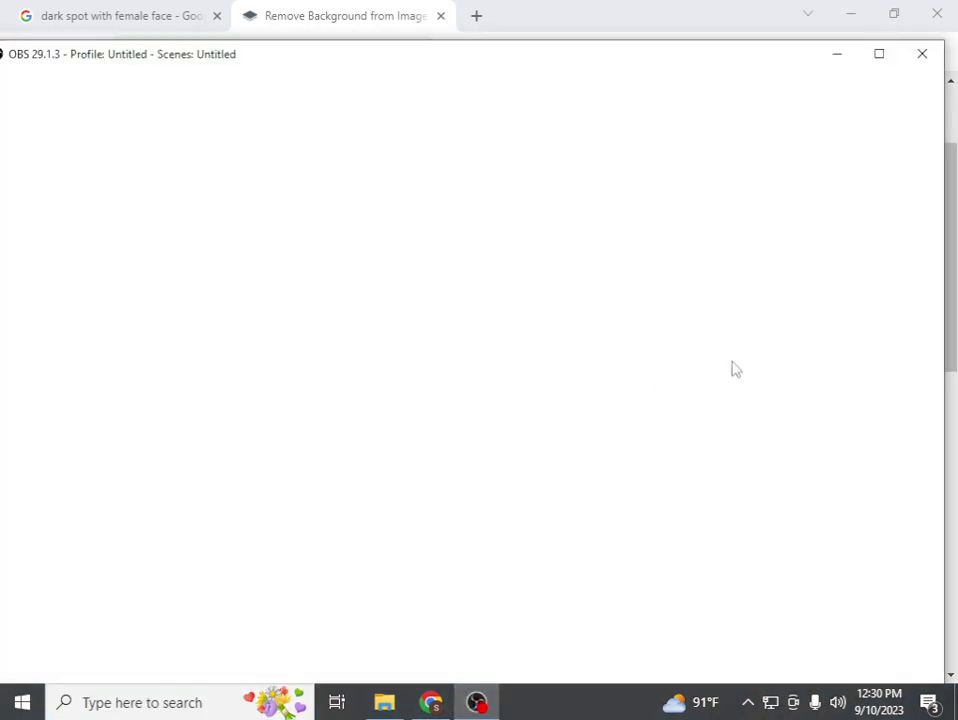